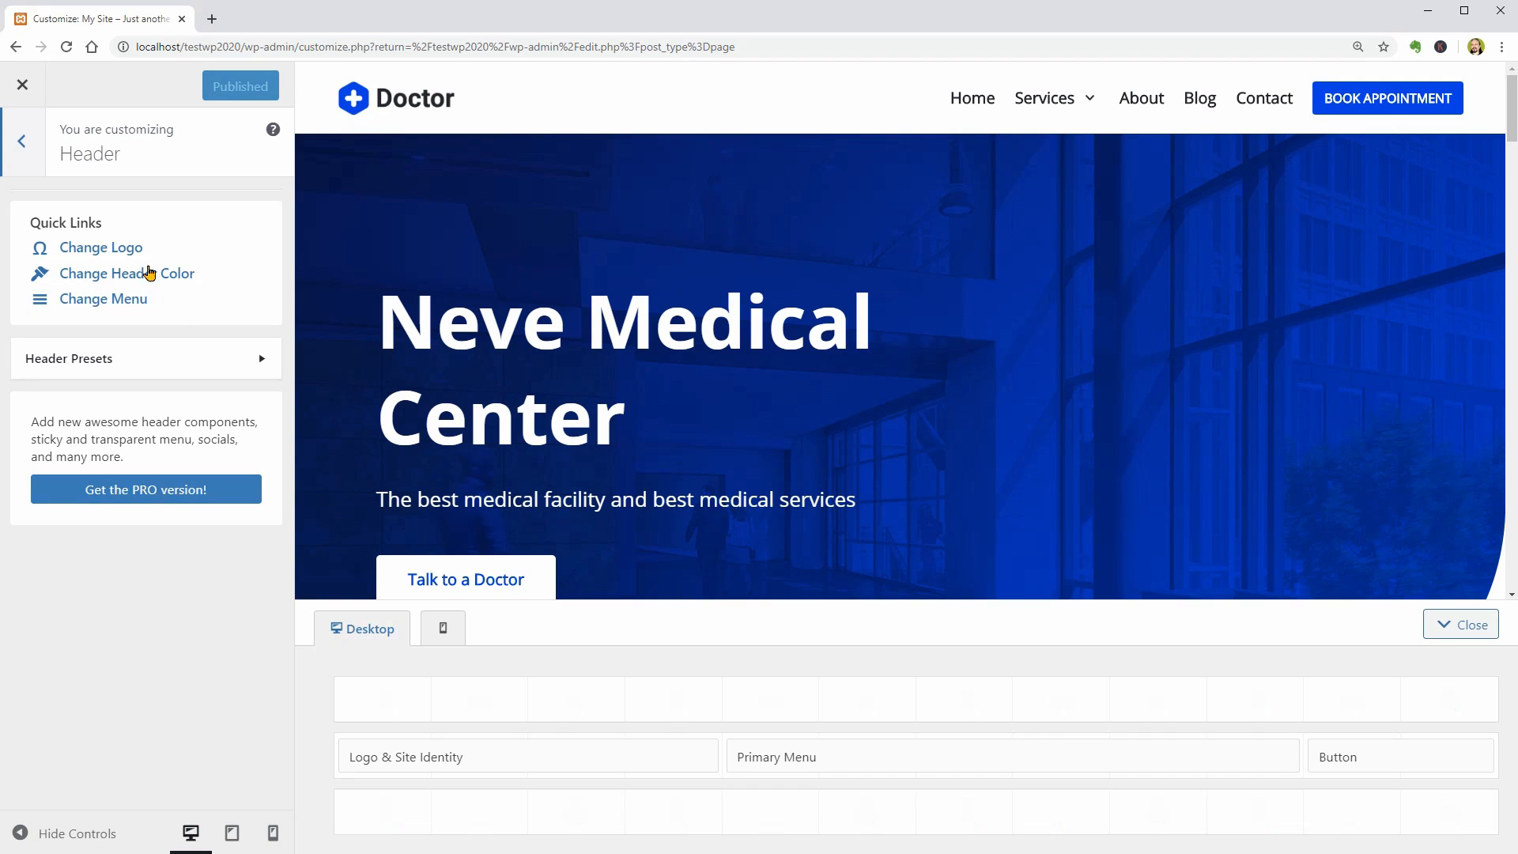
- Look through the theme customizer's Footer builder and the PRO features section
{"action": "left_click", "coordinate": [30, 164]}
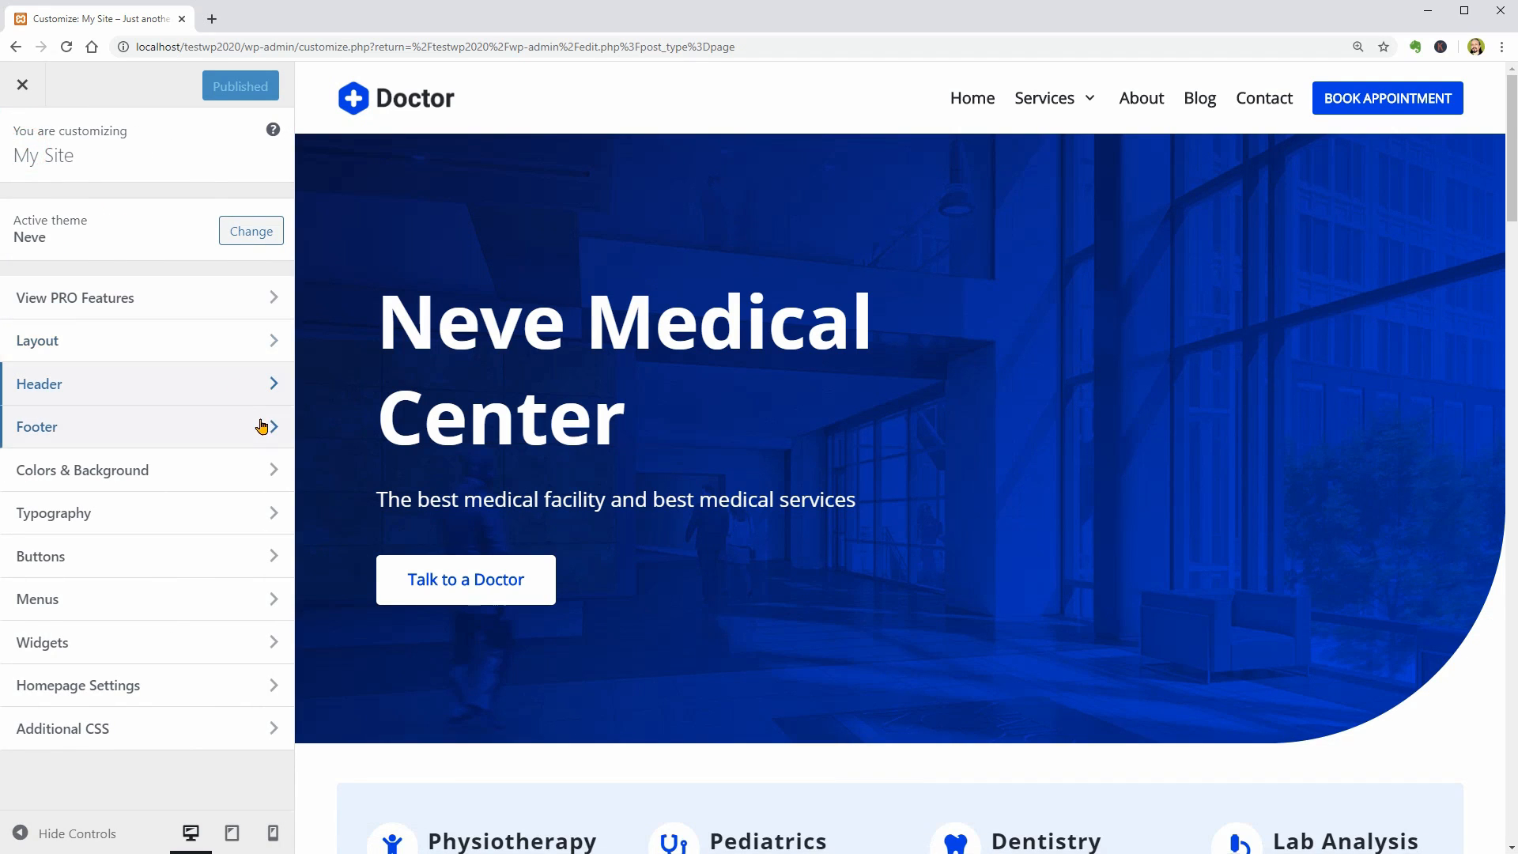
{"action": "left_click", "coordinate": [262, 420]}
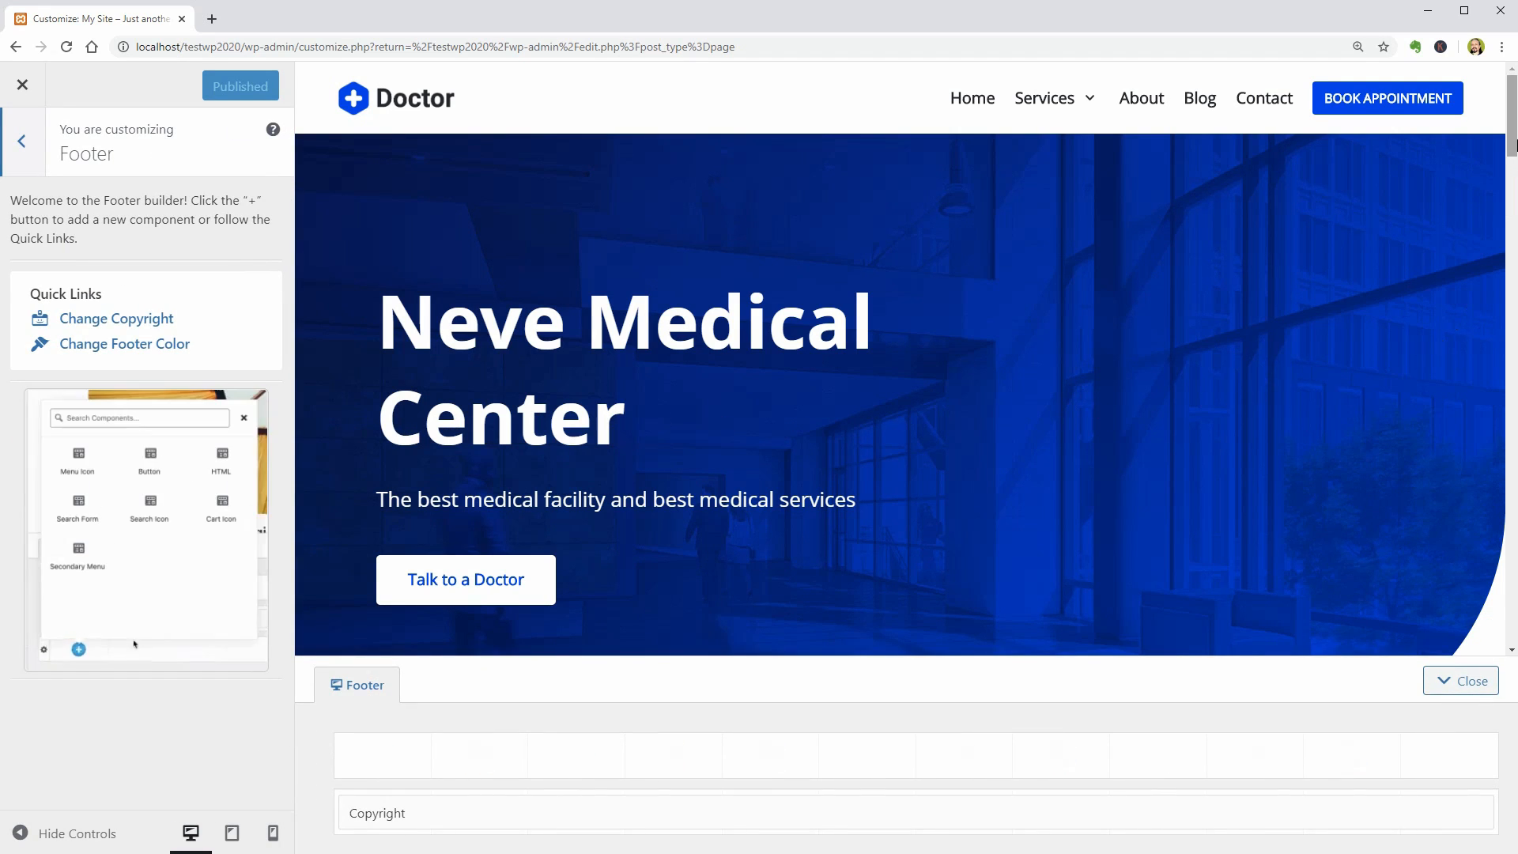
{"action": "left_click_drag", "start_coordinate": [1510, 143], "coordinate": [1512, 224]}
{"action": "scroll", "coordinate": [881, 637], "scroll_direction": "down", "scroll_amount": 10}
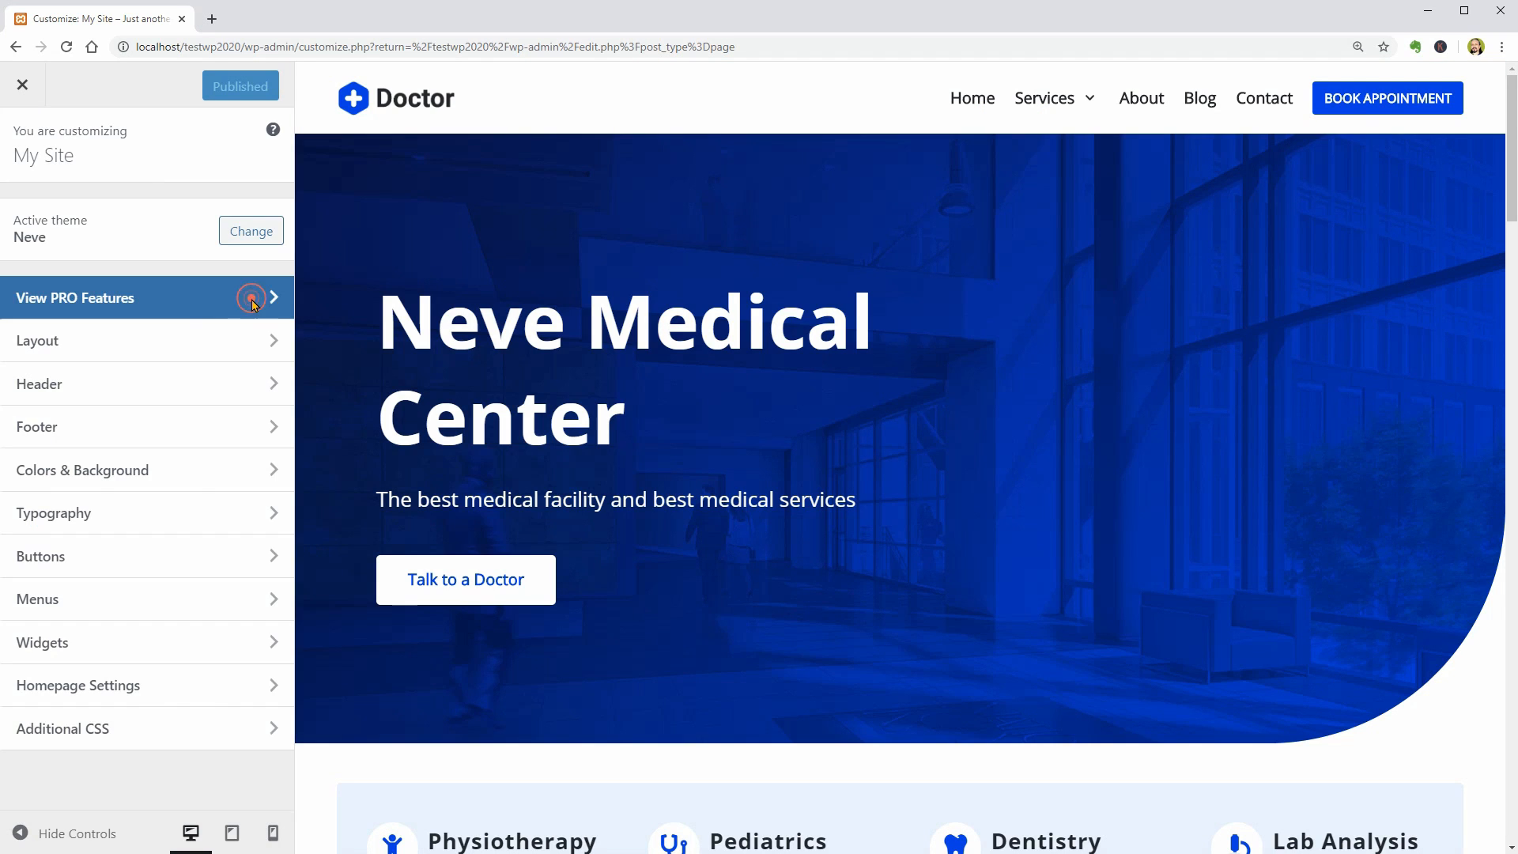
{"action": "left_click", "coordinate": [253, 301]}
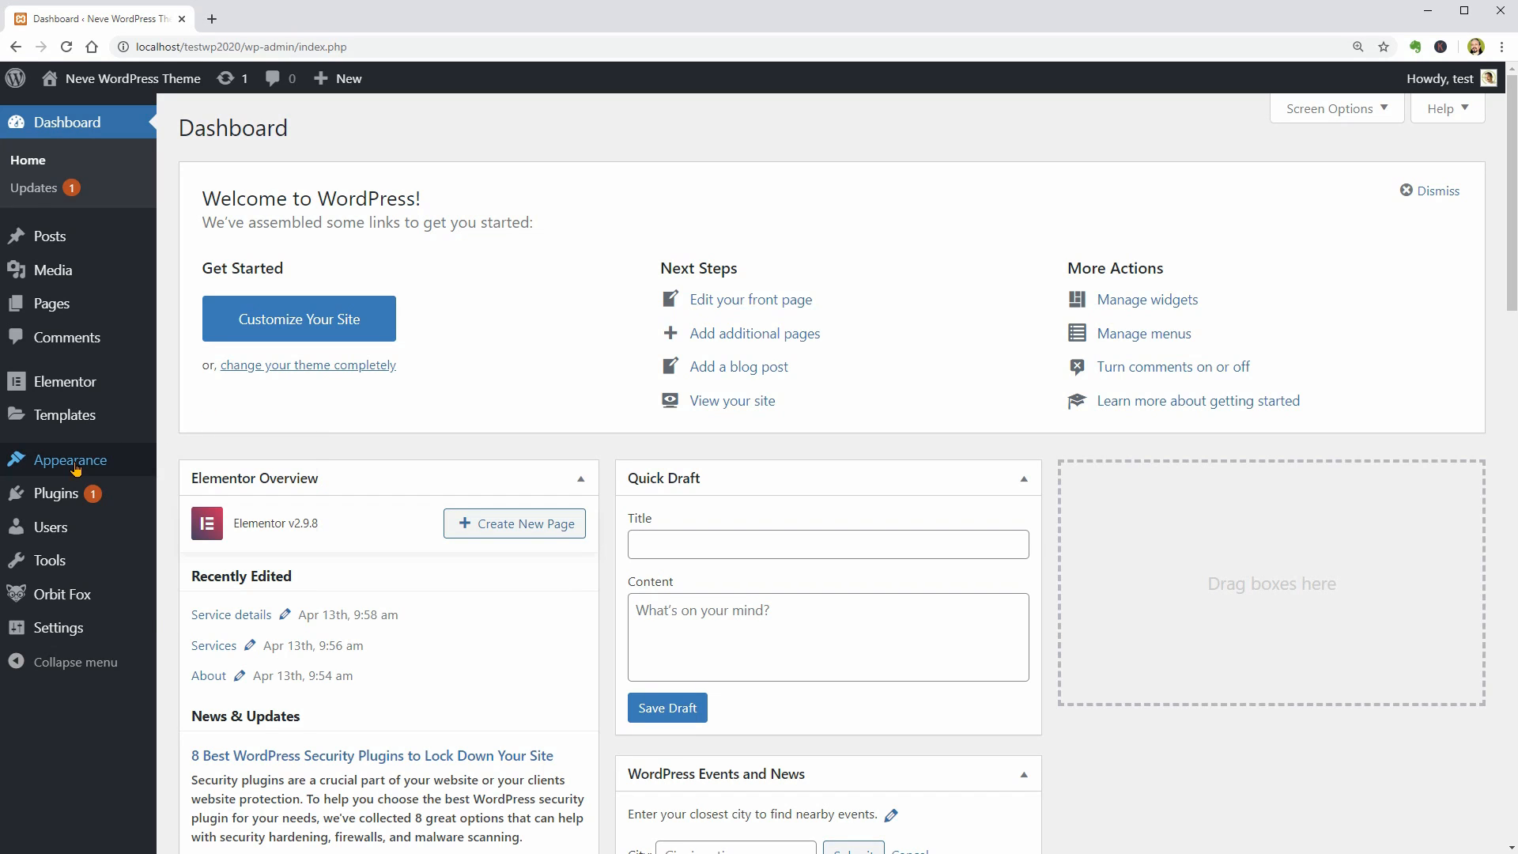
- Open the Add Themes page in the WordPress dashboard and search the theme directory for NEVE
{"action": "mouse_move", "coordinate": [79, 463]}
{"action": "left_click", "coordinate": [192, 472]}
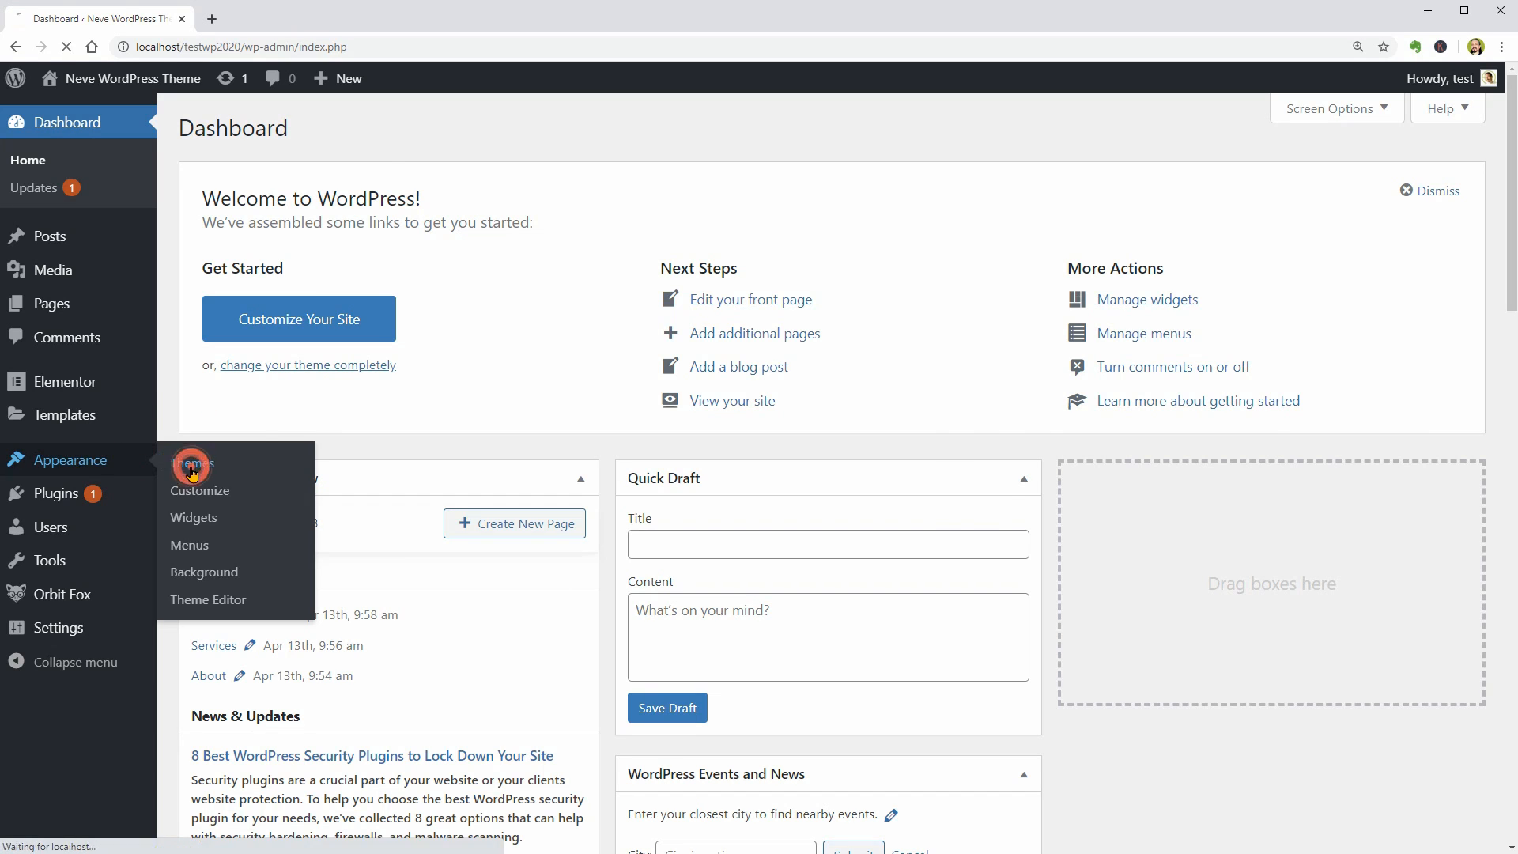
{"action": "left_click", "coordinate": [364, 127]}
{"action": "left_click", "coordinate": [1248, 185]}
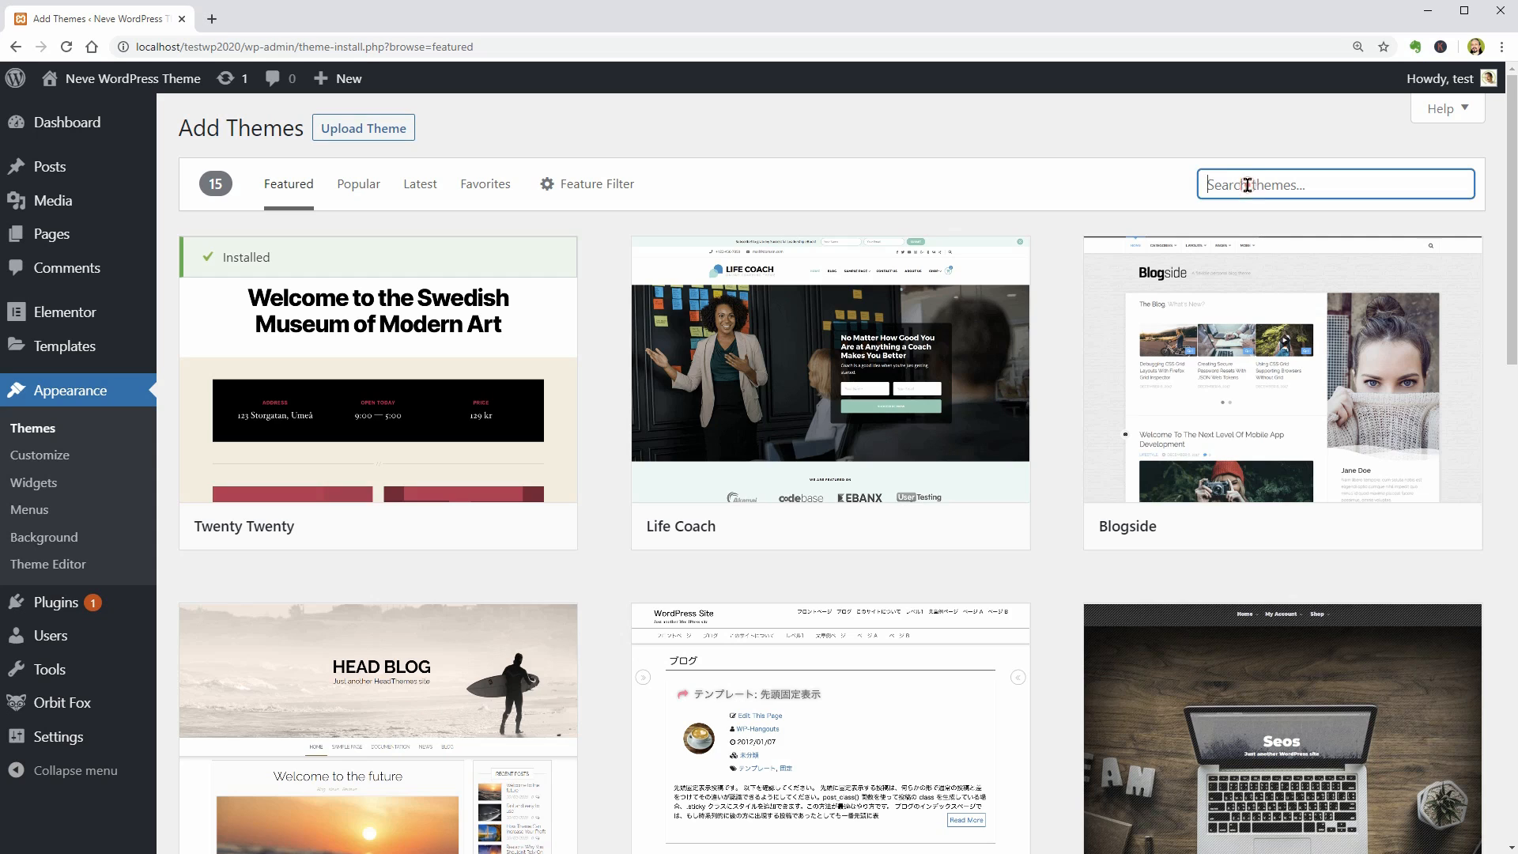
{"action": "type", "text": "NEVE"}
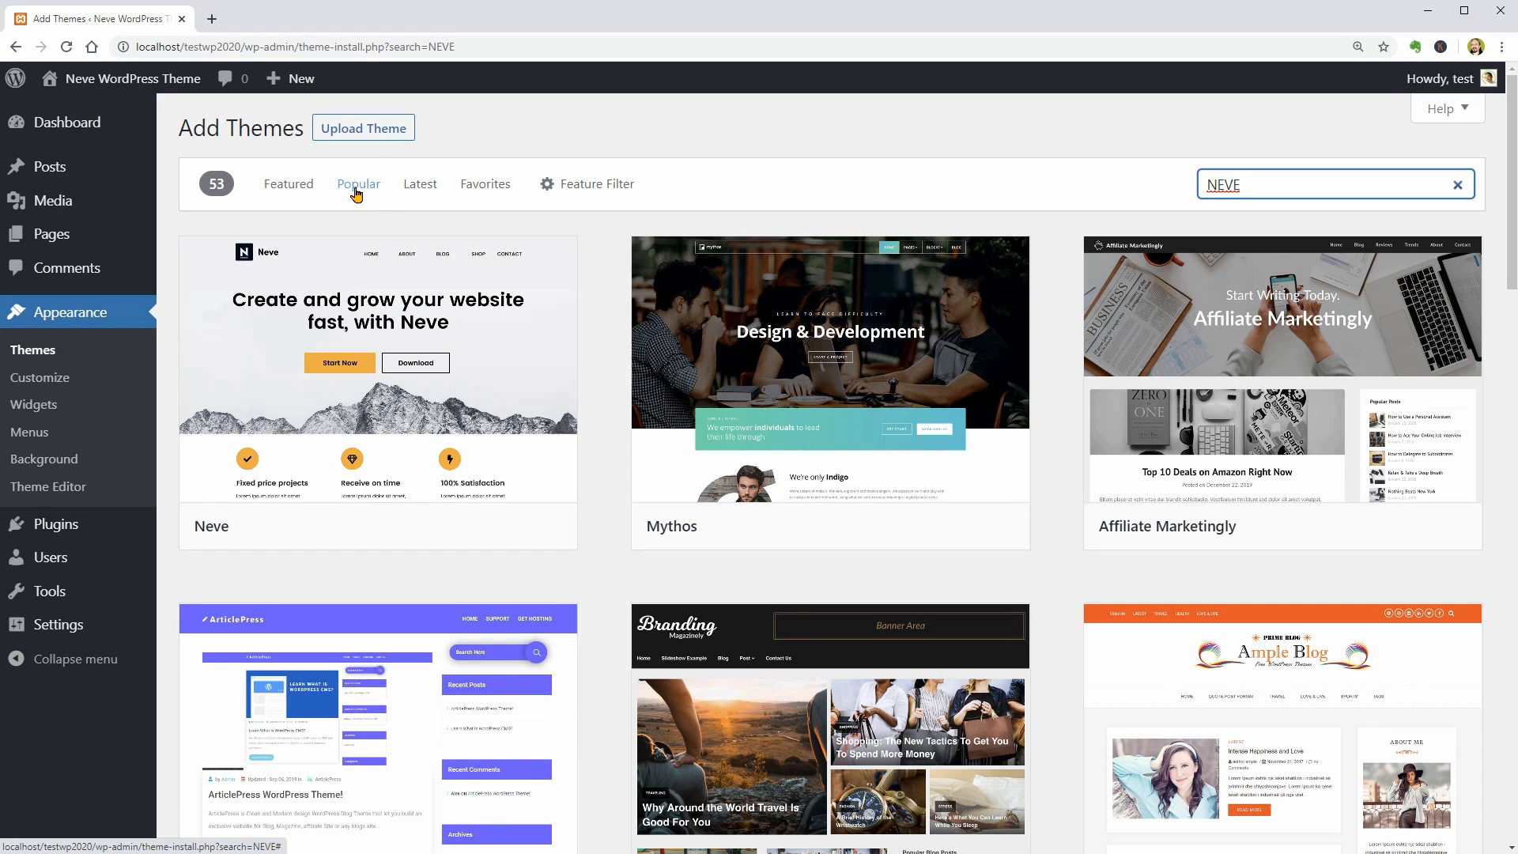
- Browse the popular WordPress themes and install and activate the Neve theme
{"action": "left_click", "coordinate": [355, 190]}
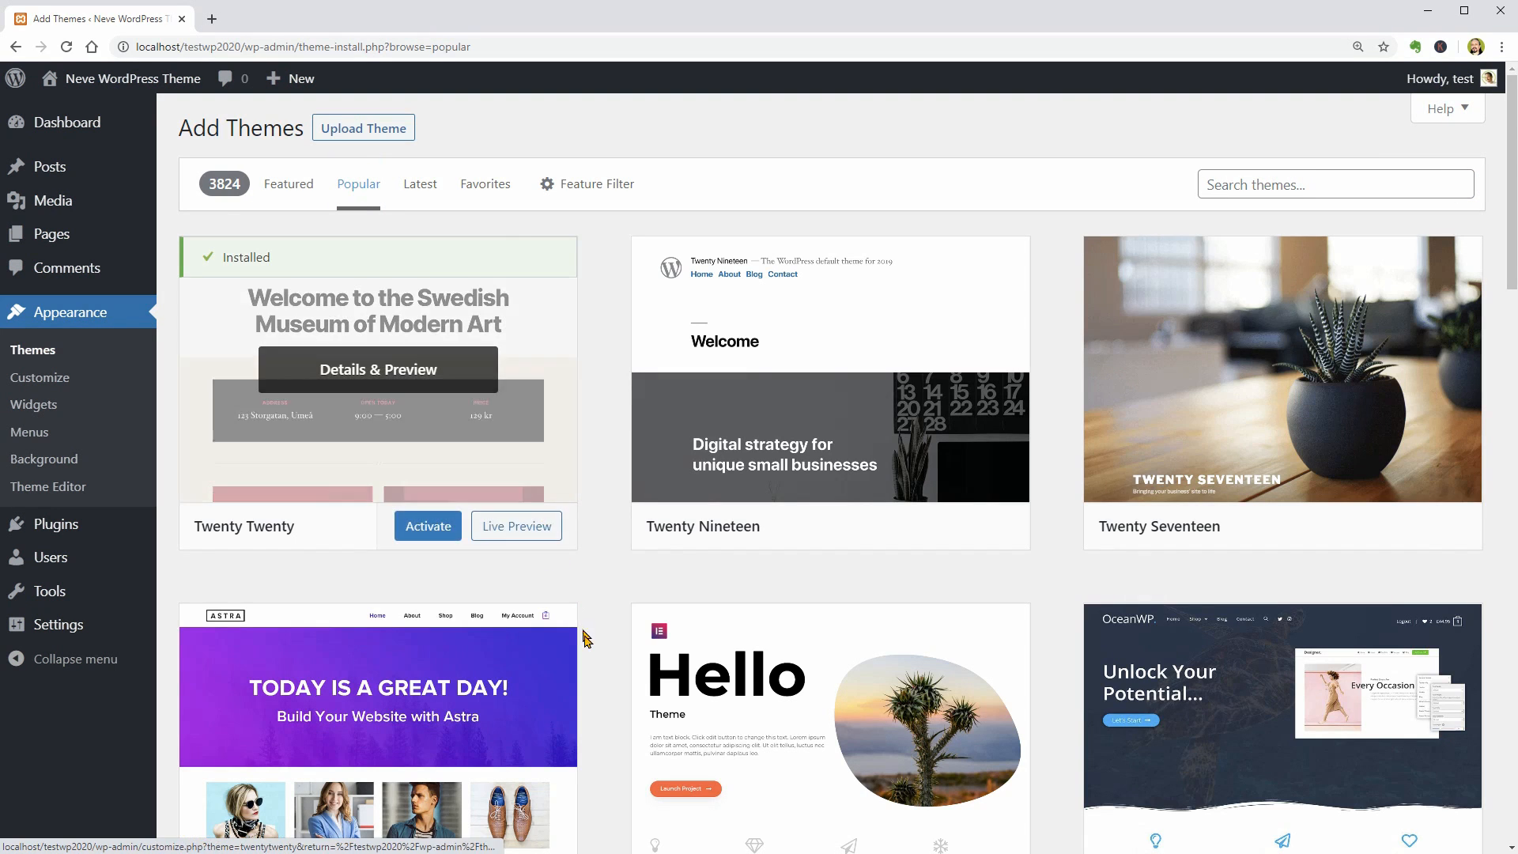
{"action": "scroll", "coordinate": [586, 639], "scroll_direction": "down", "scroll_amount": 7}
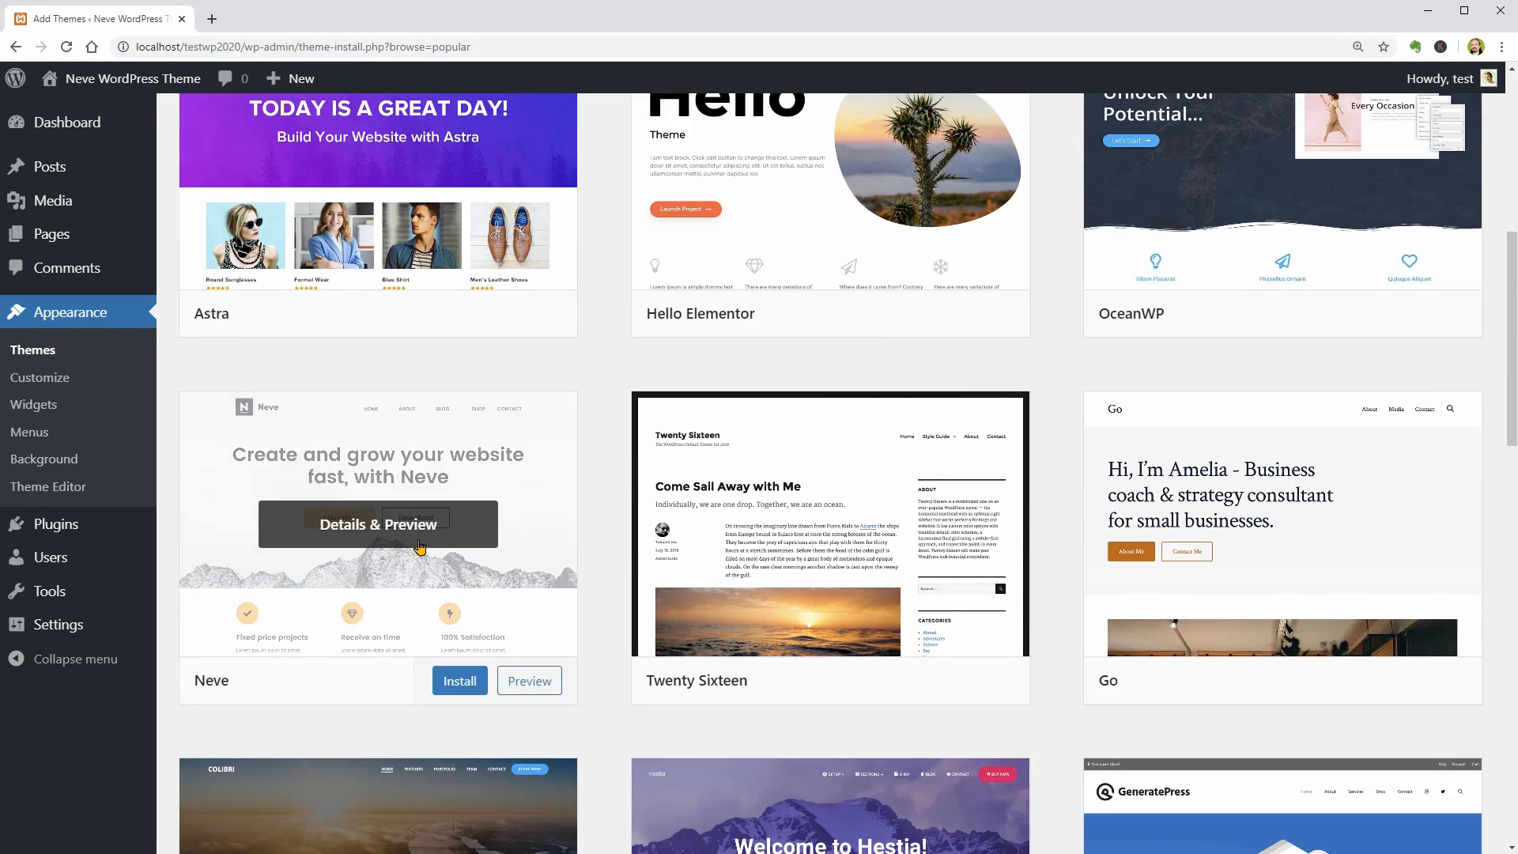
{"action": "left_click", "coordinate": [459, 681]}
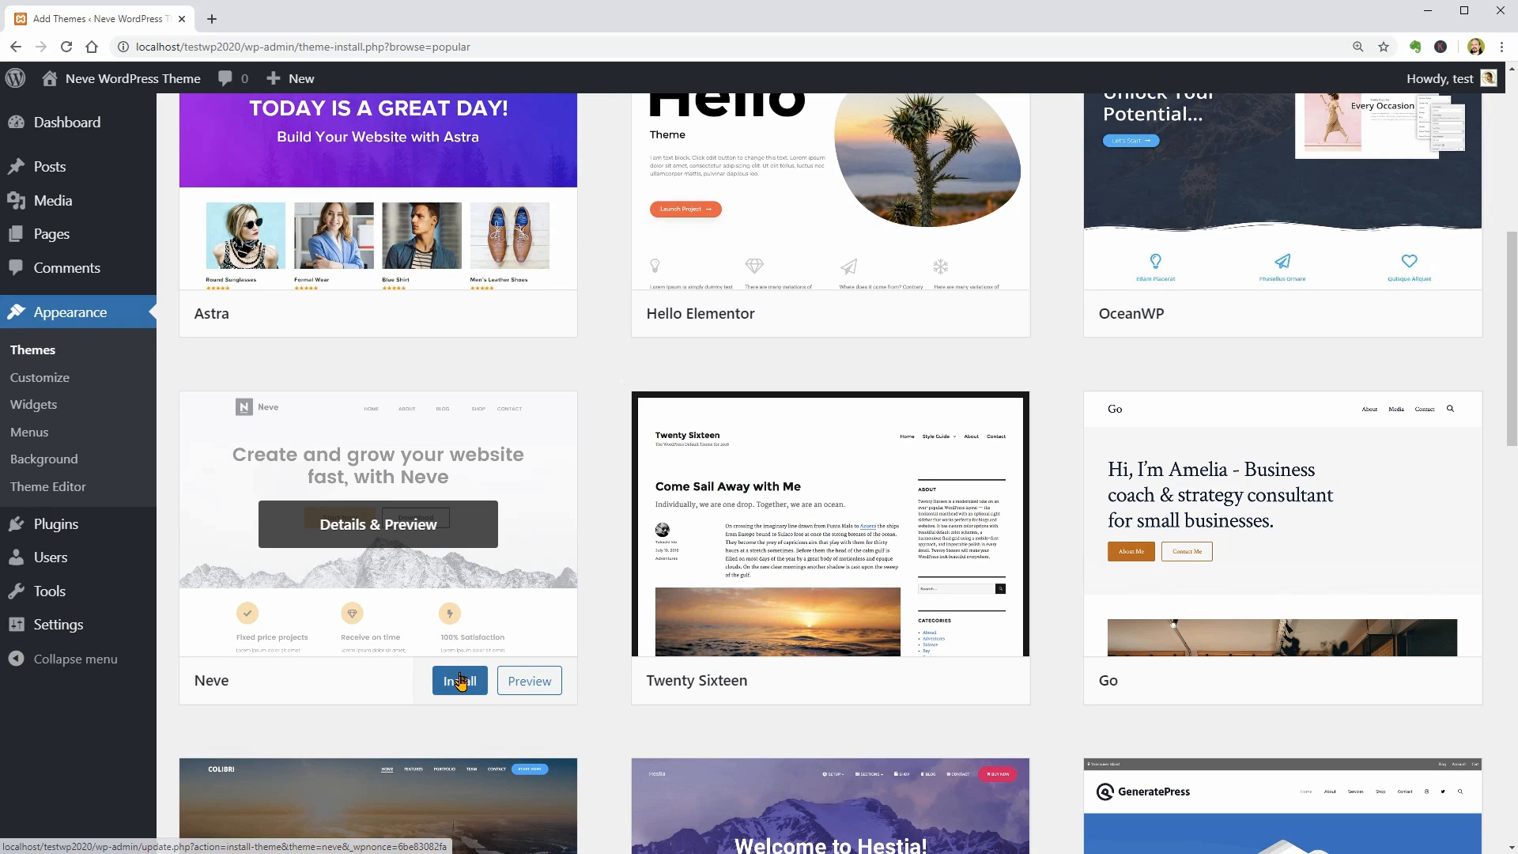
{"action": "left_click", "coordinate": [425, 682]}
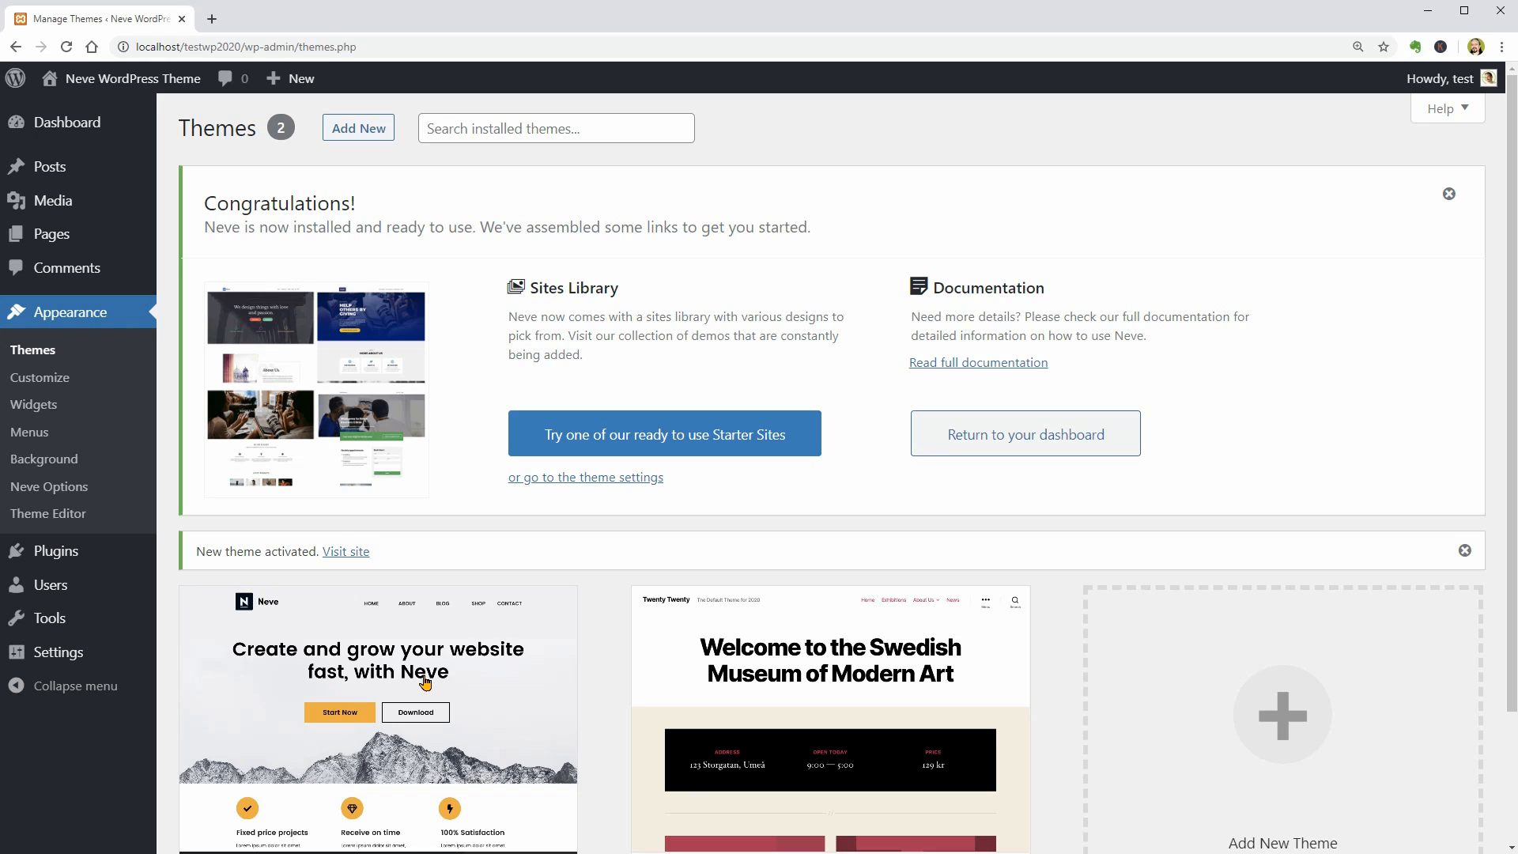
- View the live site with Neve active, including the "Hello world!" post and the customizer options
{"action": "left_click", "coordinate": [342, 552]}
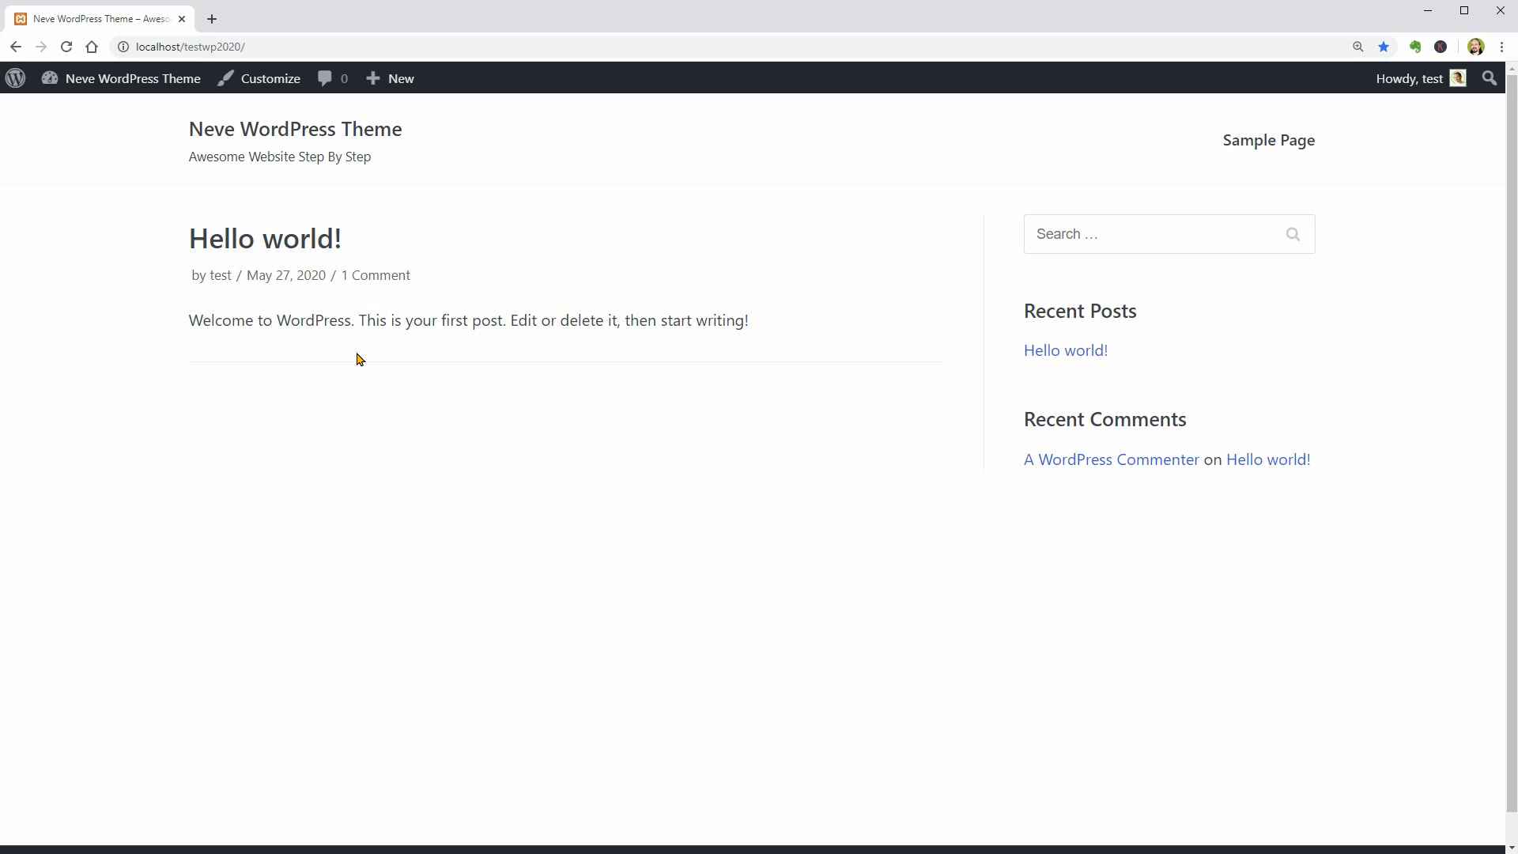
{"action": "left_click", "coordinate": [285, 240]}
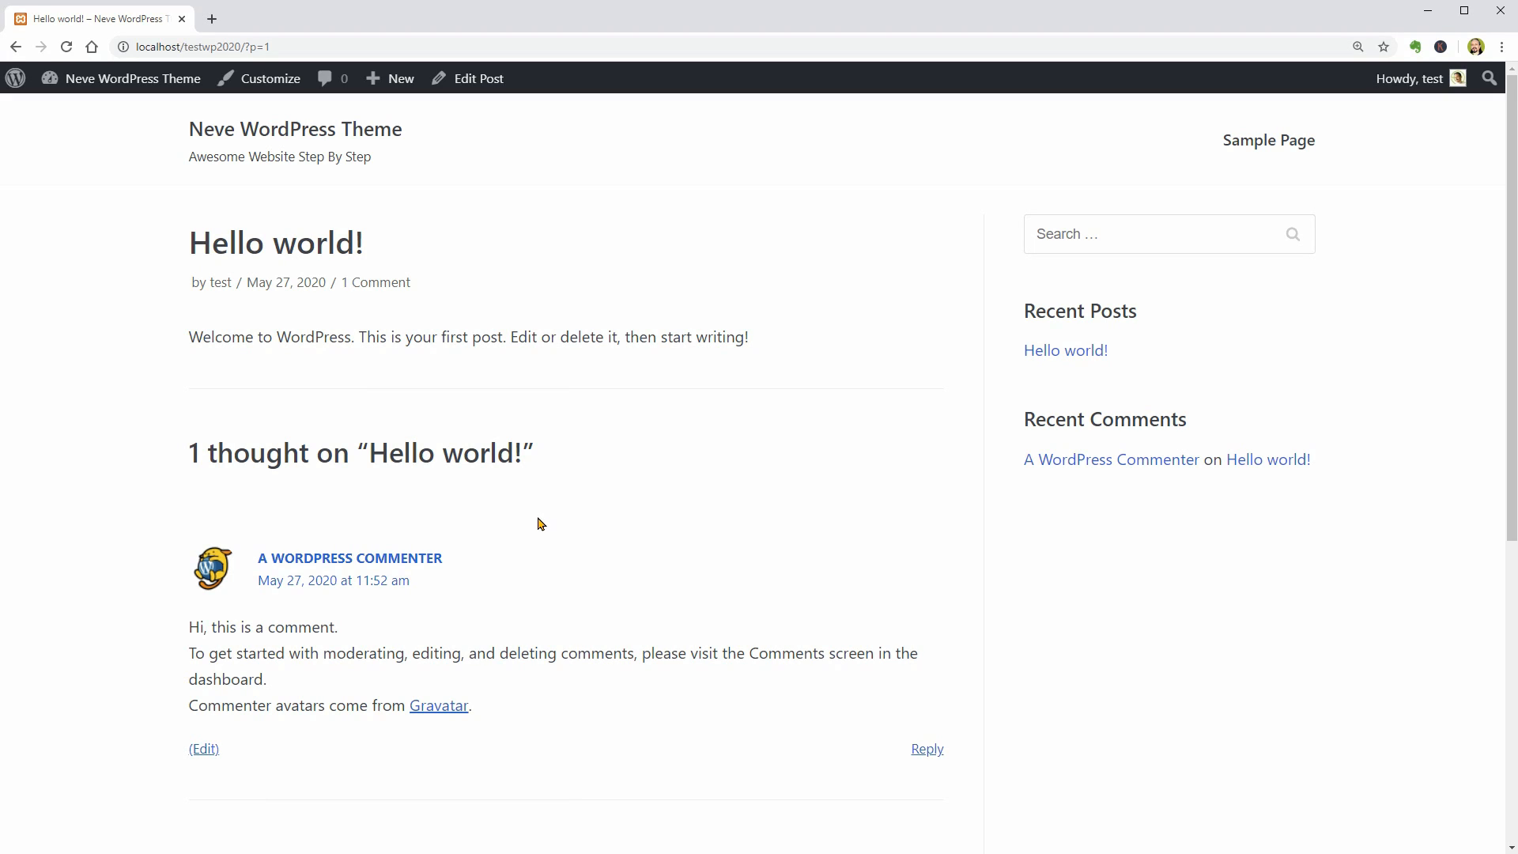
{"action": "left_click", "coordinate": [266, 82]}
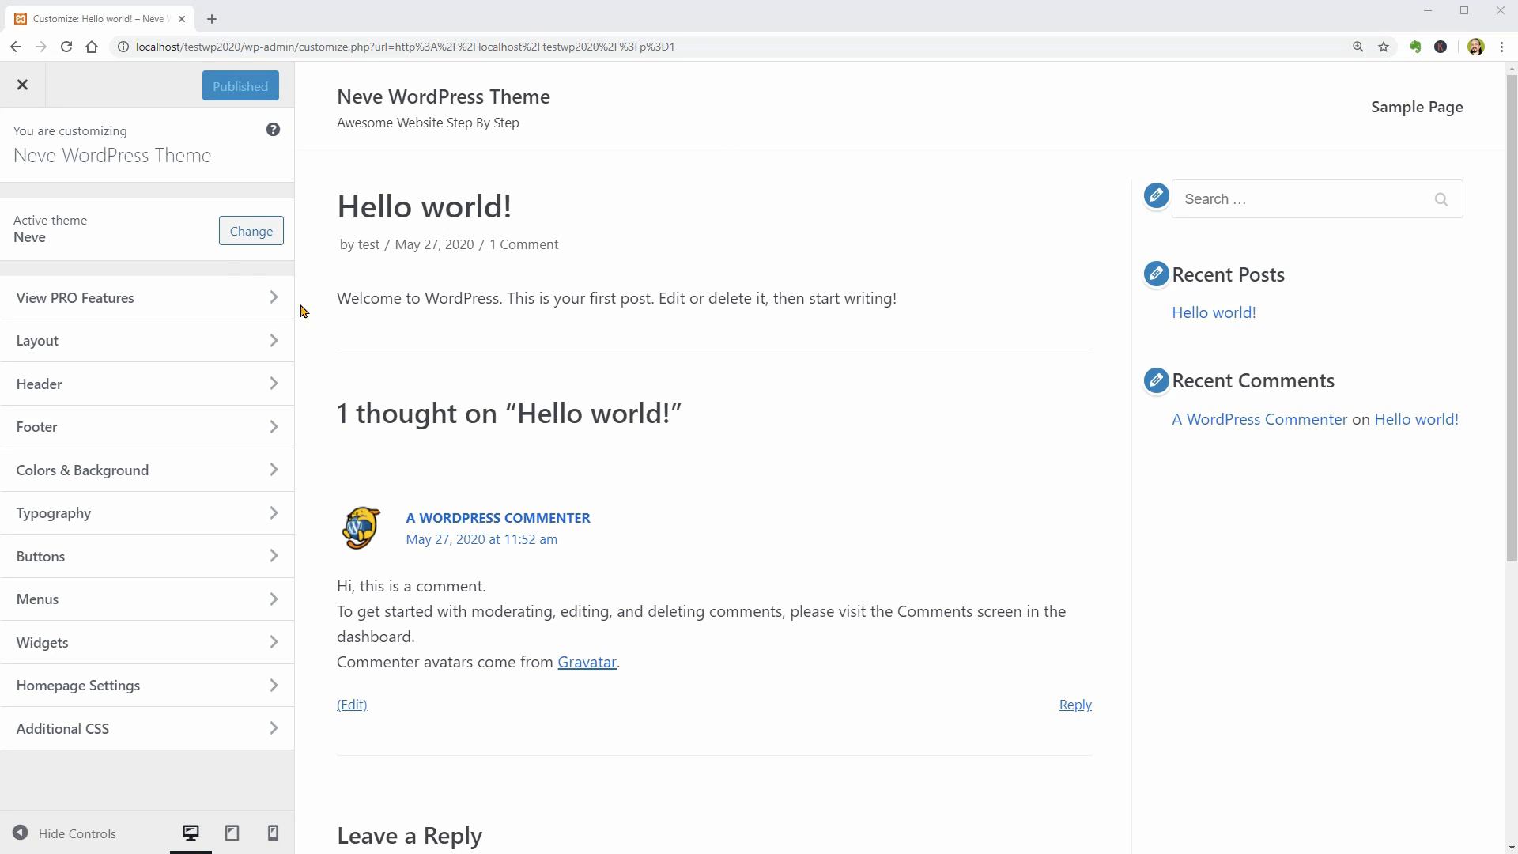
{"action": "left_click", "coordinate": [22, 84]}
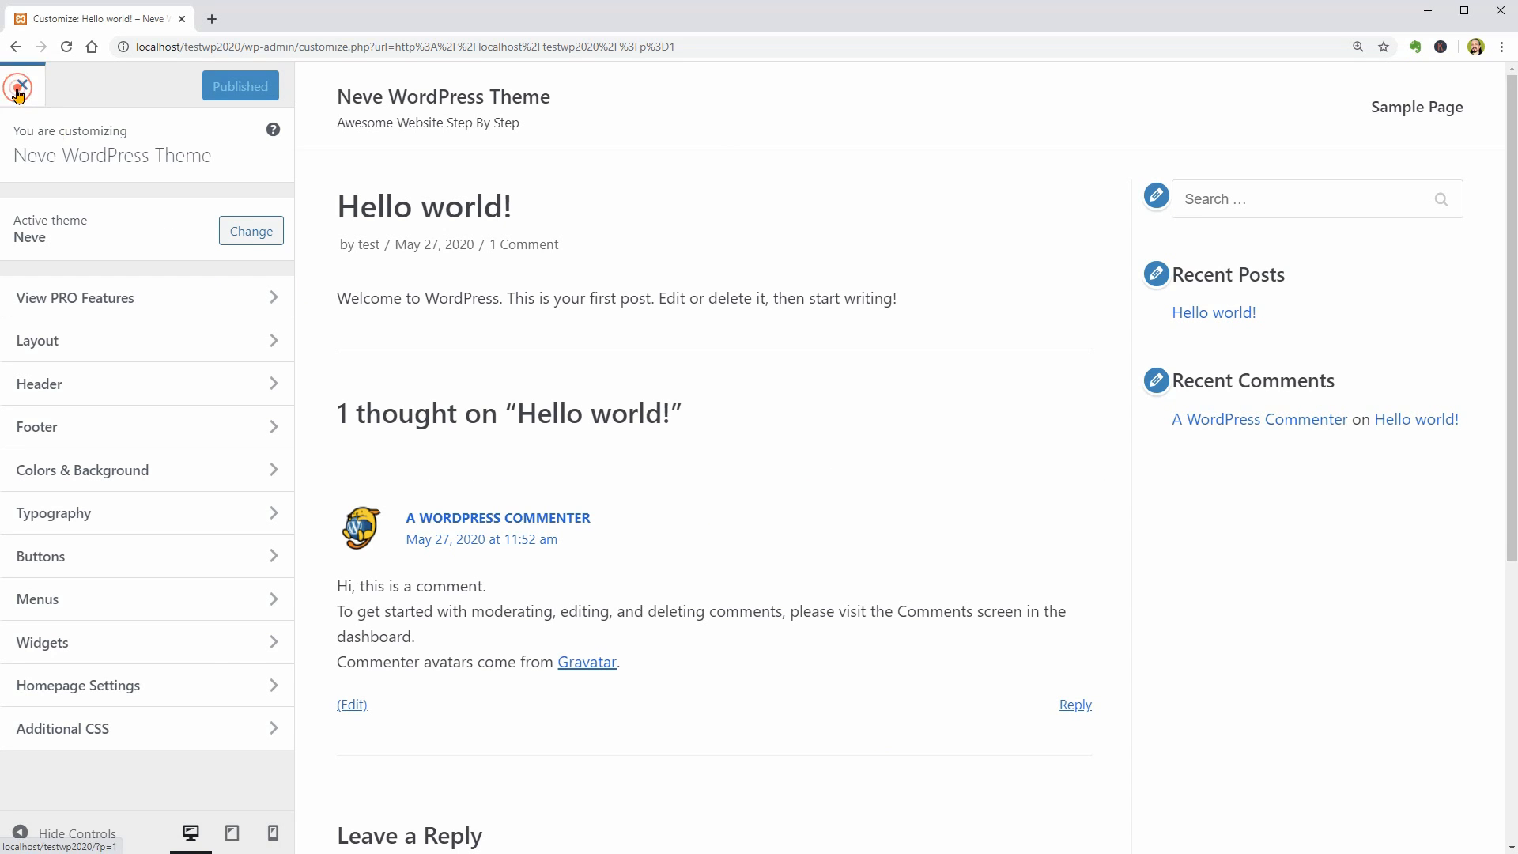
- Return to the dashboard and open the Starter Sites library in Neve Options
{"action": "mouse_move", "coordinate": [92, 84]}
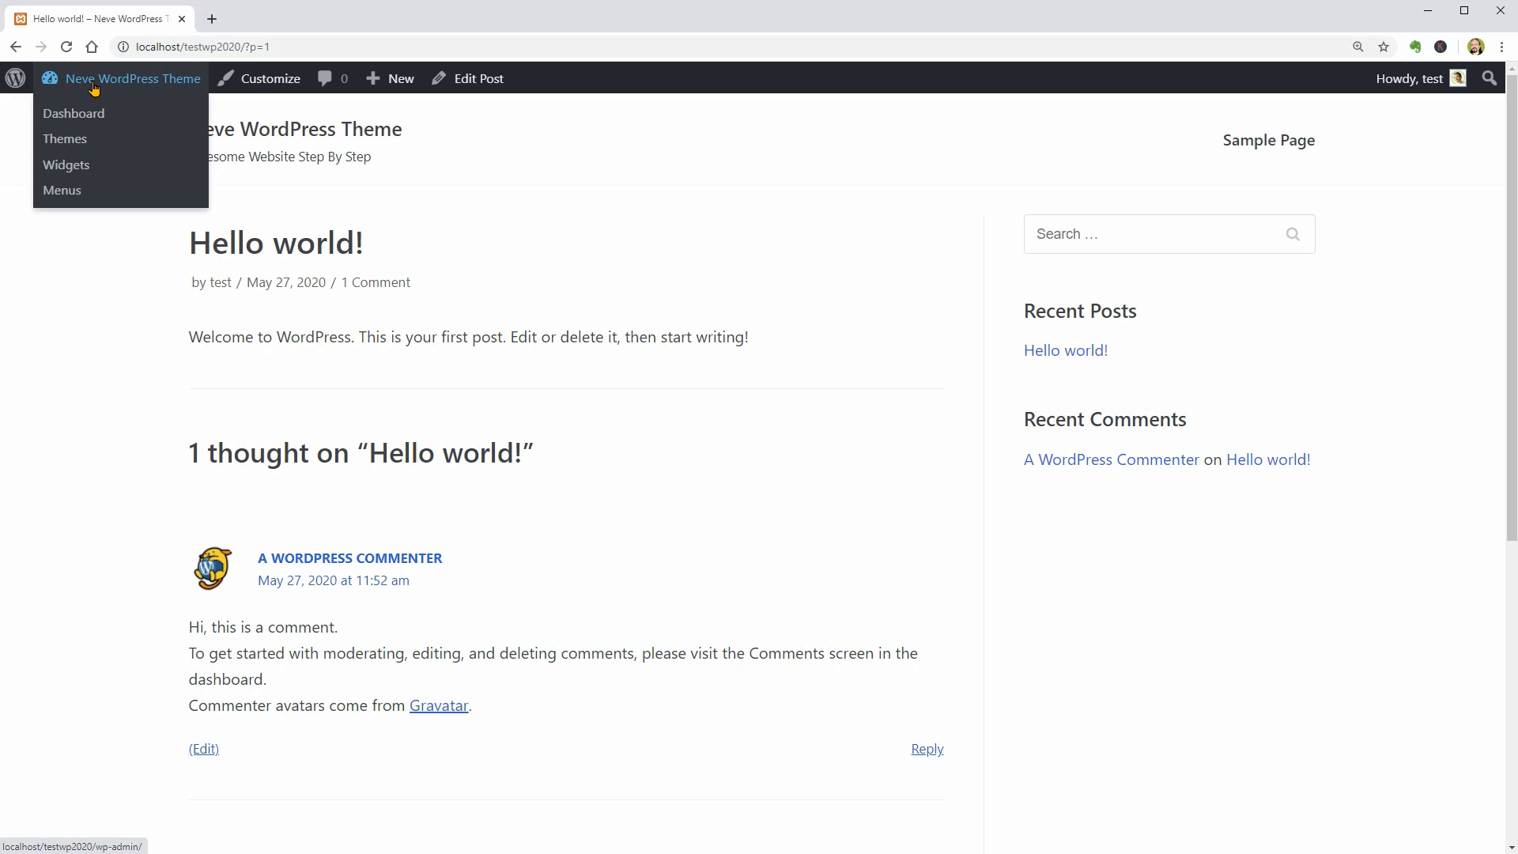
{"action": "left_click", "coordinate": [90, 115]}
{"action": "mouse_move", "coordinate": [111, 397]}
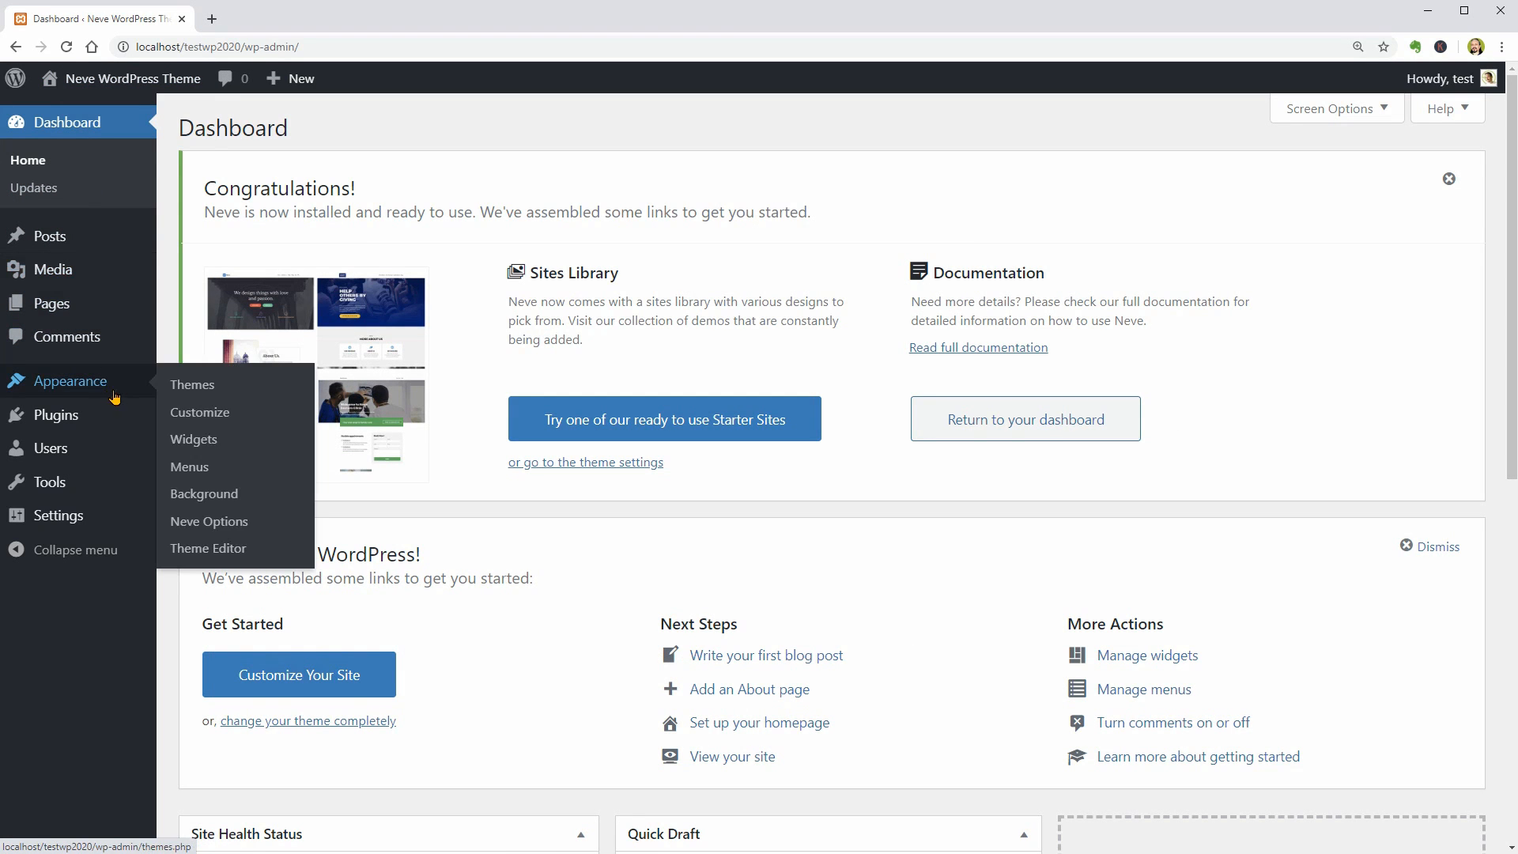
{"action": "left_click", "coordinate": [241, 532]}
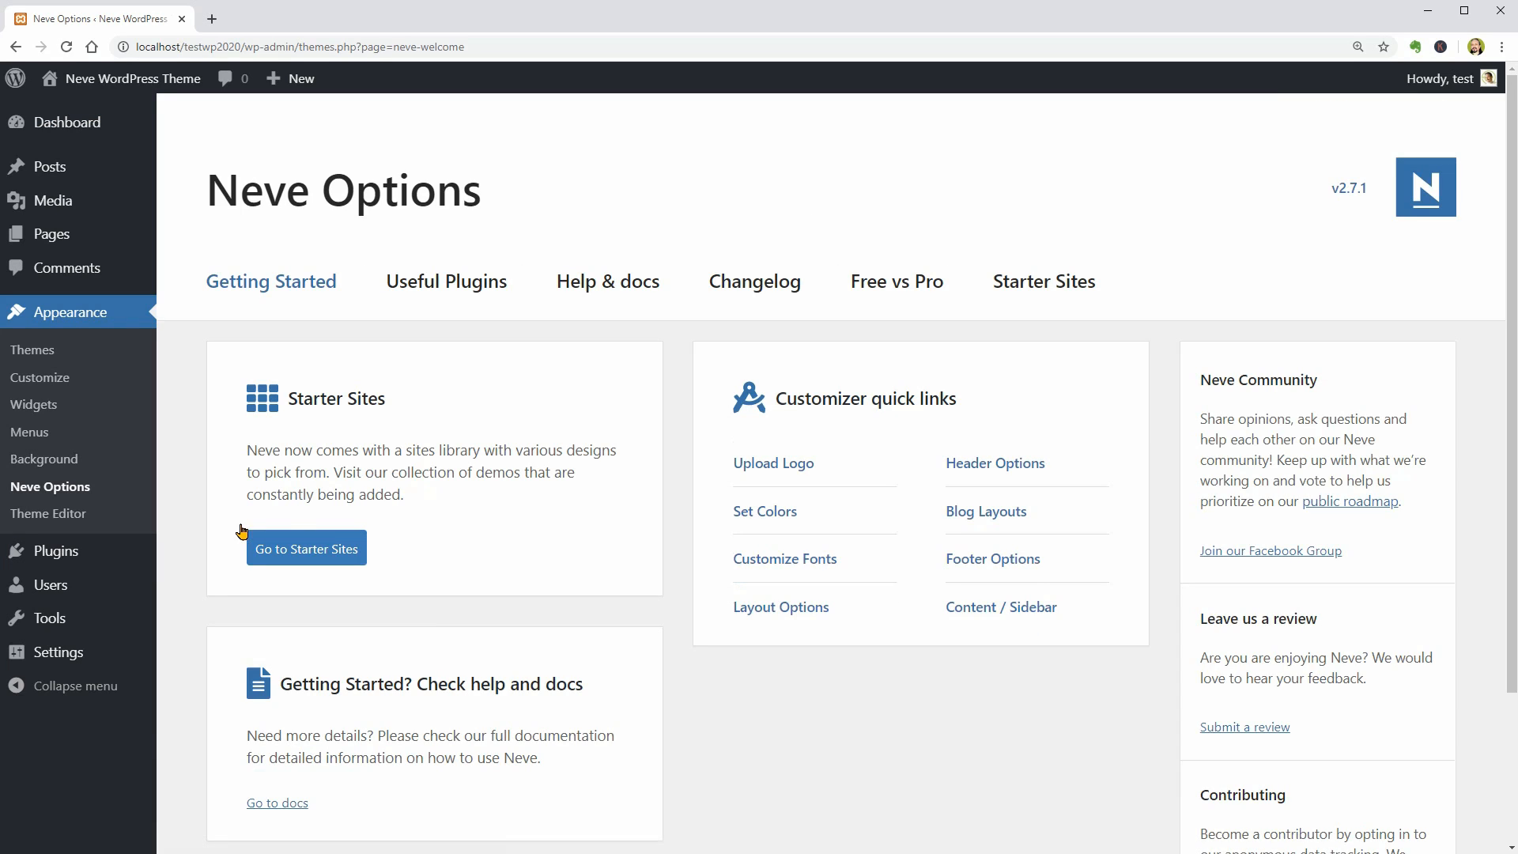
{"action": "left_click", "coordinate": [1037, 290]}
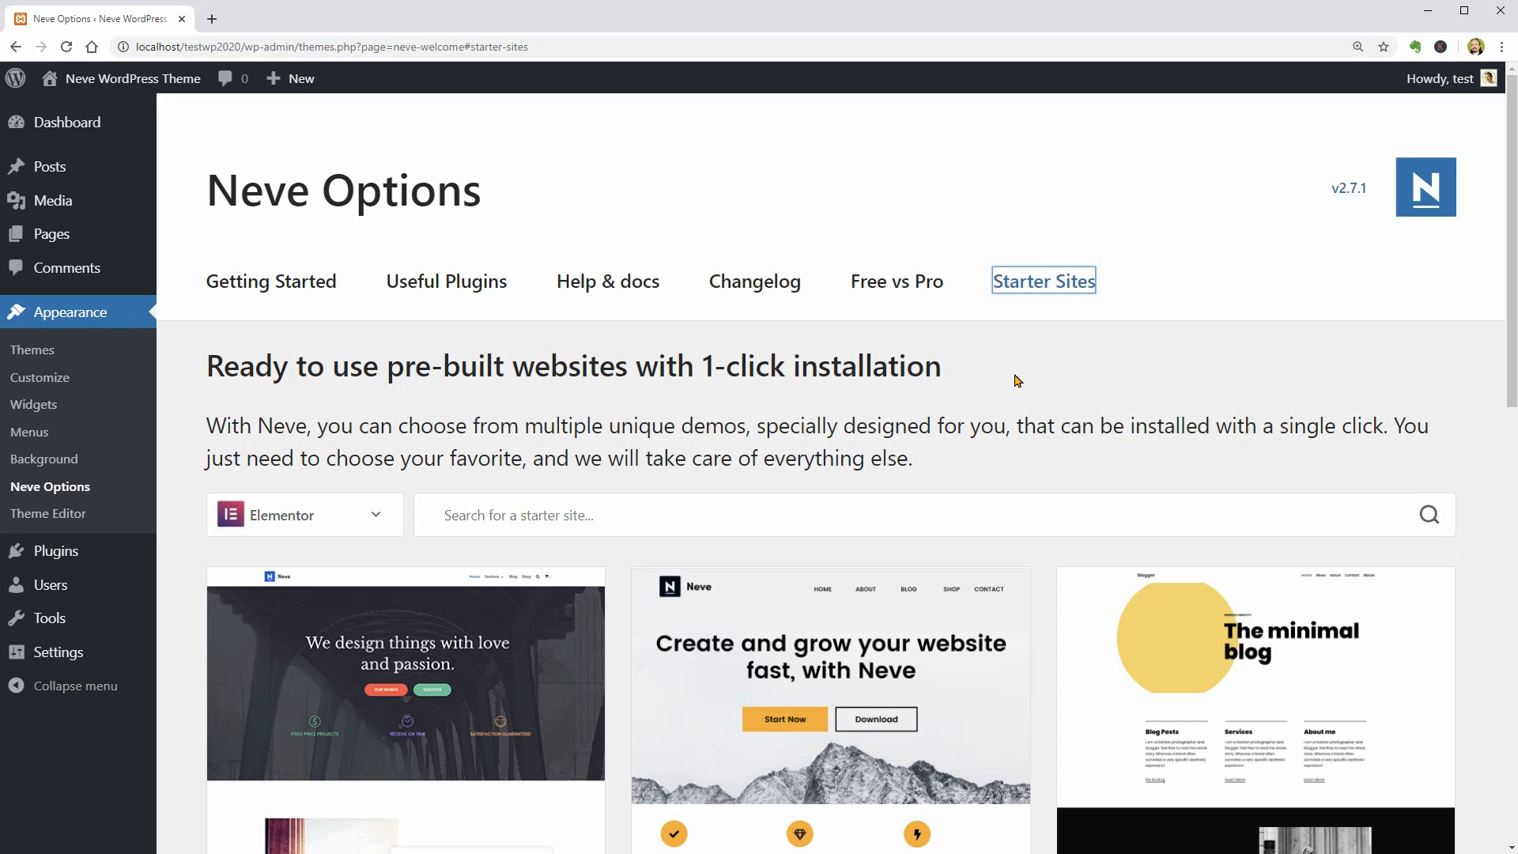
- Search the Neve starter sites for "doctor"
{"action": "scroll", "coordinate": [1017, 378], "scroll_direction": "down", "scroll_amount": 3}
{"action": "left_click", "coordinate": [508, 303]}
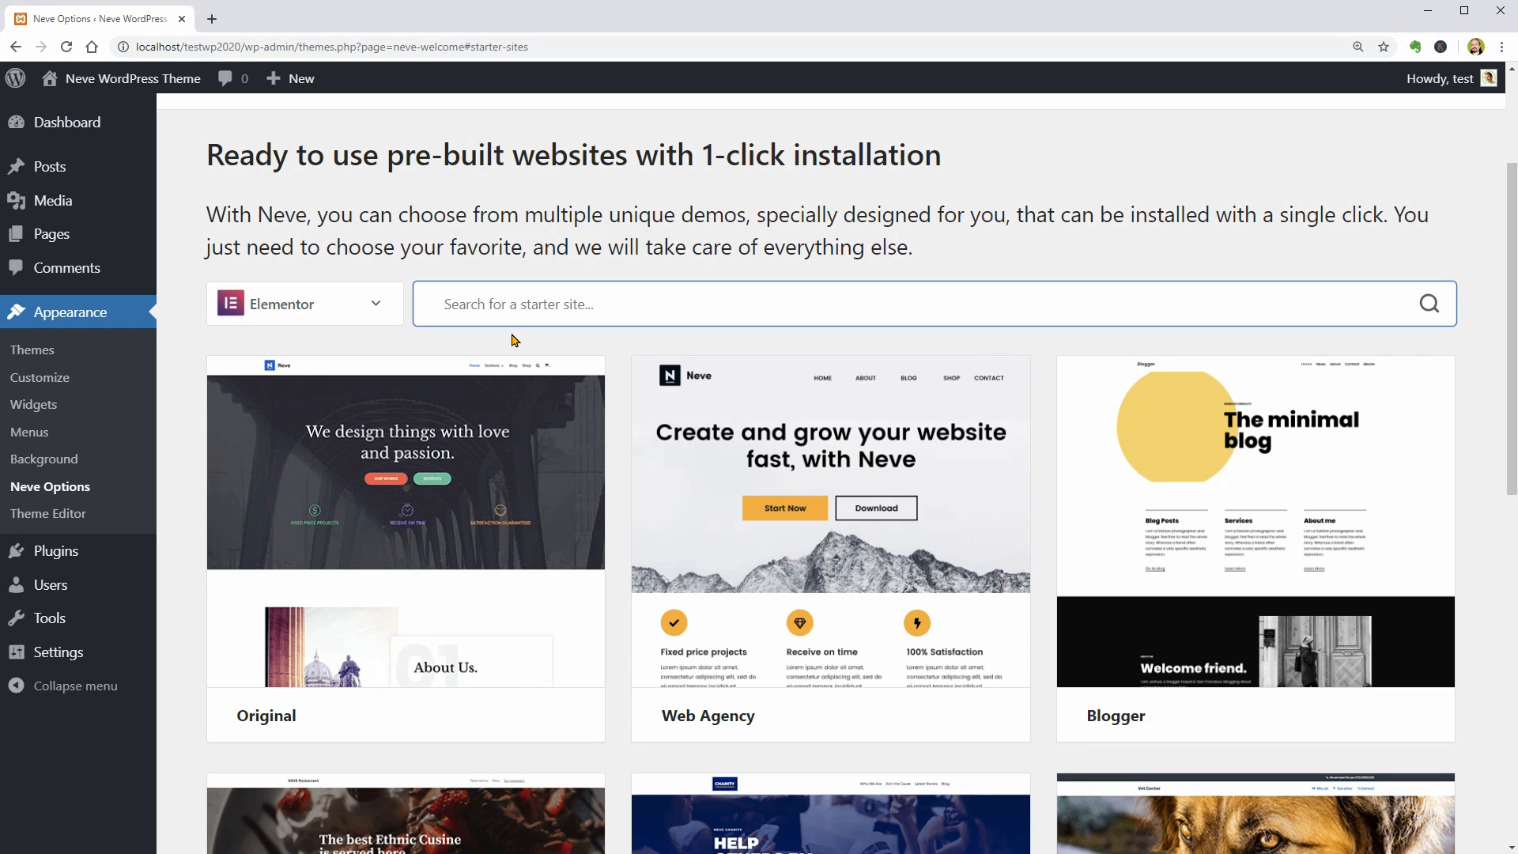
{"action": "type", "text": "doctor"}
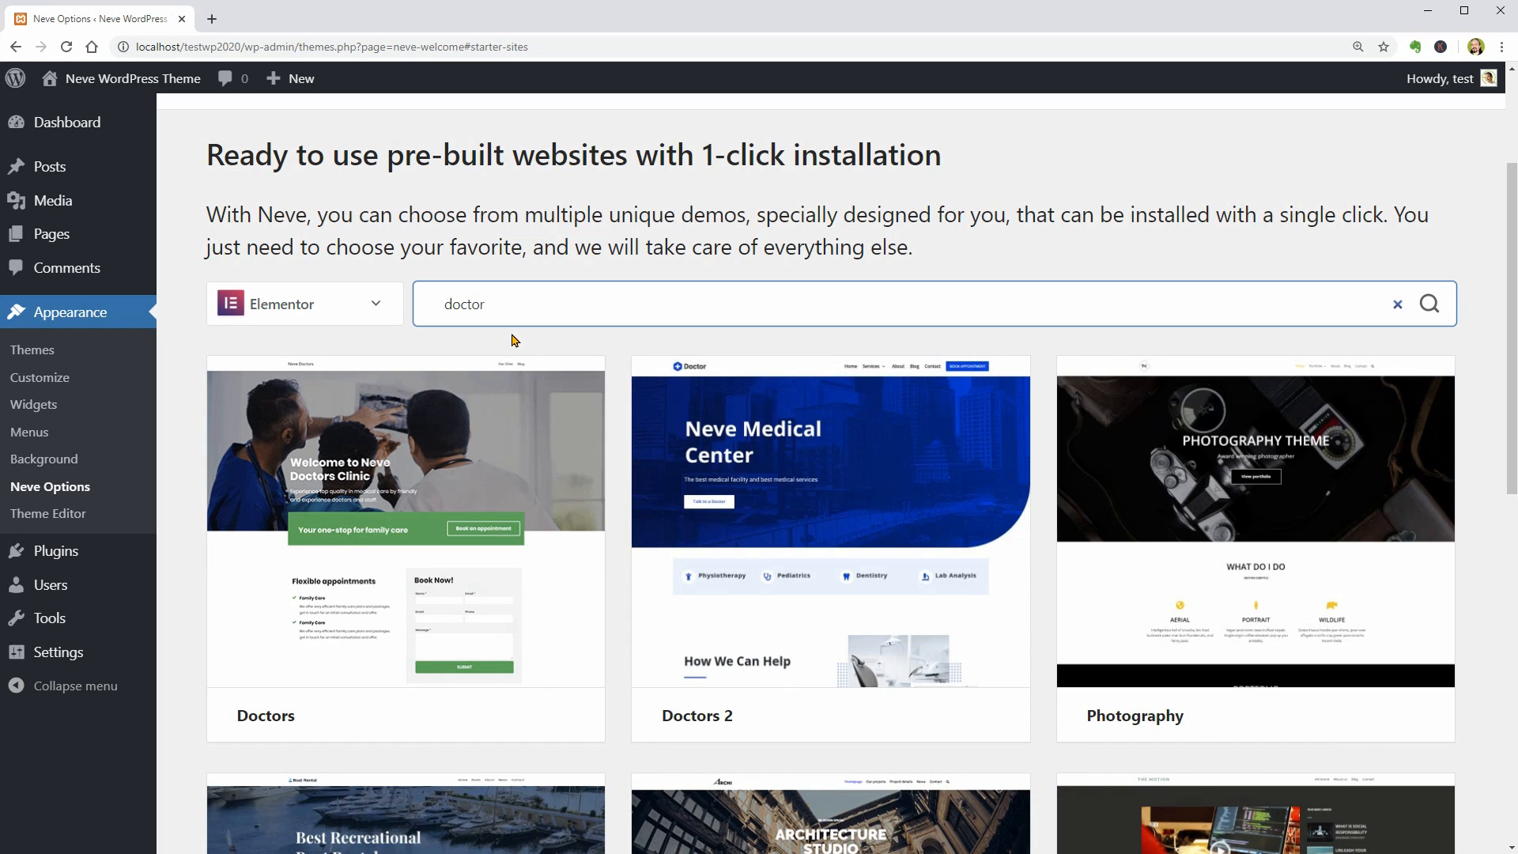
- Replace the starter site search term with "lawyer"
{"action": "key", "text": "BackSpace"}
{"action": "key", "text": "BackSpace"}
{"action": "key", "text": "BackSpace"}
{"action": "key", "text": "BackSpace"}
{"action": "key", "text": "BackSpace"}
{"action": "key", "text": "BackSpace"}
{"action": "type", "text": "lawyer"}
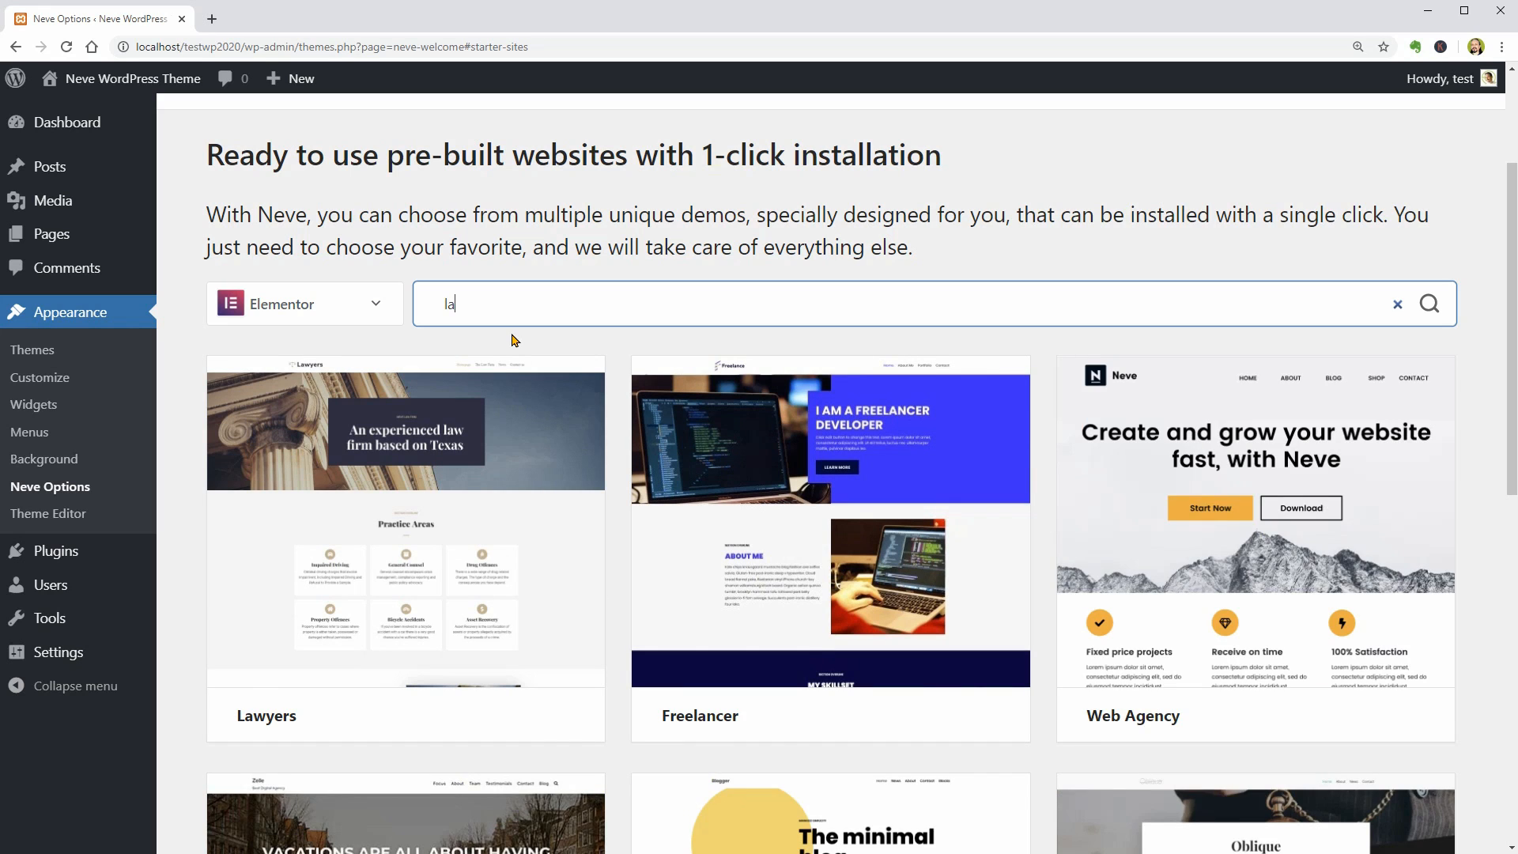
- Clear the search term and look for "travel" starter sites
{"action": "key", "text": "BackSpace"}
{"action": "key", "text": "BackSpace"}
{"action": "key", "text": "BackSpace"}
{"action": "key", "text": "BackSpace"}
{"action": "key", "text": "BackSpace"}
{"action": "key", "text": "BackSpace"}
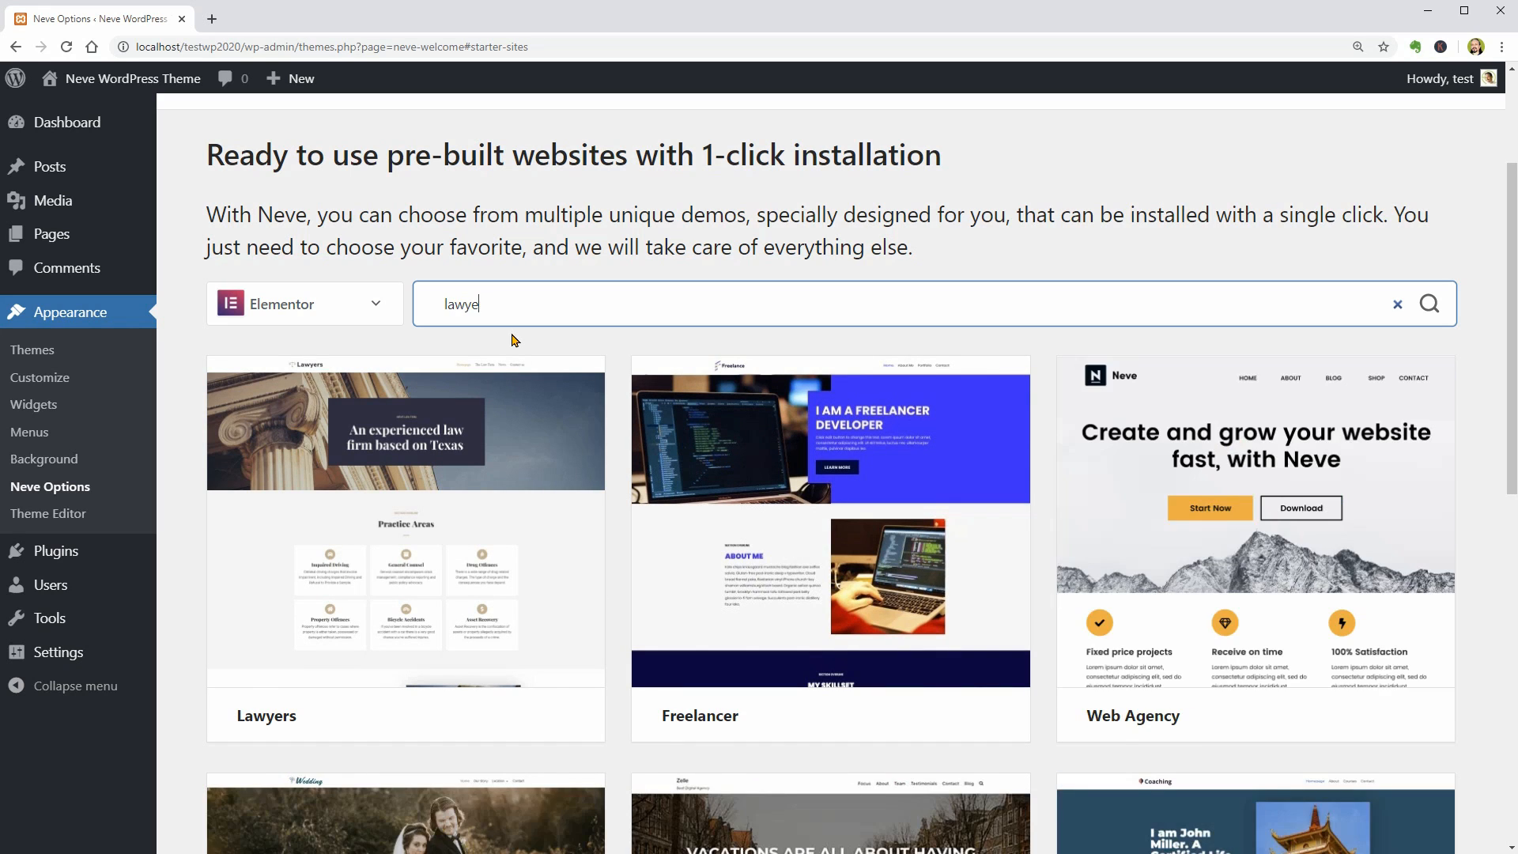
{"action": "type", "text": "travel"}
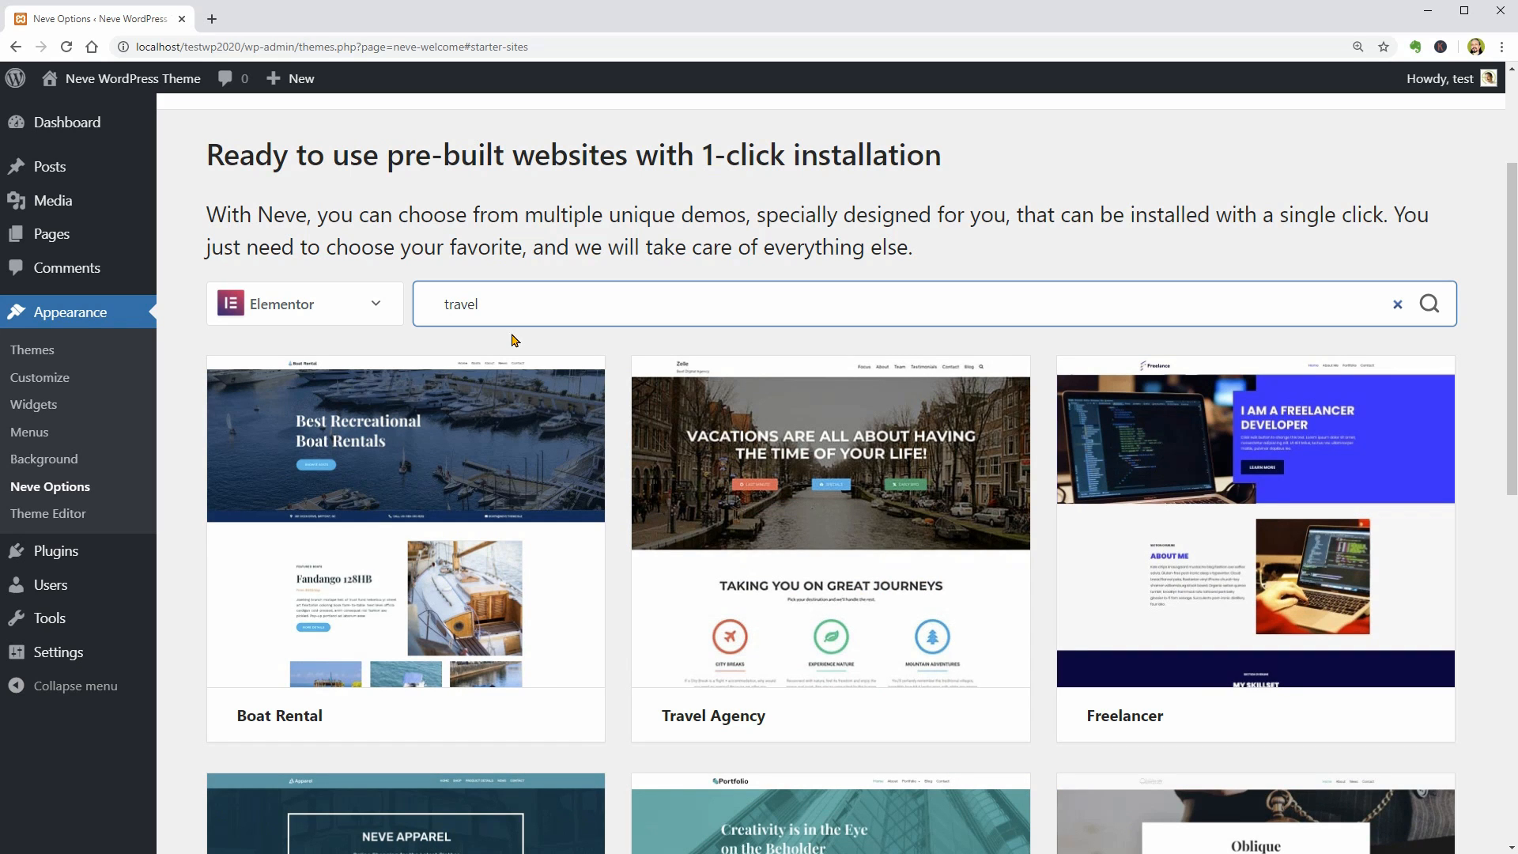
- Change the starter site search to "demo"
{"action": "key", "text": "BackSpace"}
{"action": "key", "text": "BackSpace"}
{"action": "key", "text": "BackSpace"}
{"action": "key", "text": "BackSpace"}
{"action": "key", "text": "BackSpace"}
{"action": "key", "text": "BackSpace"}
{"action": "type", "text": "demo"}
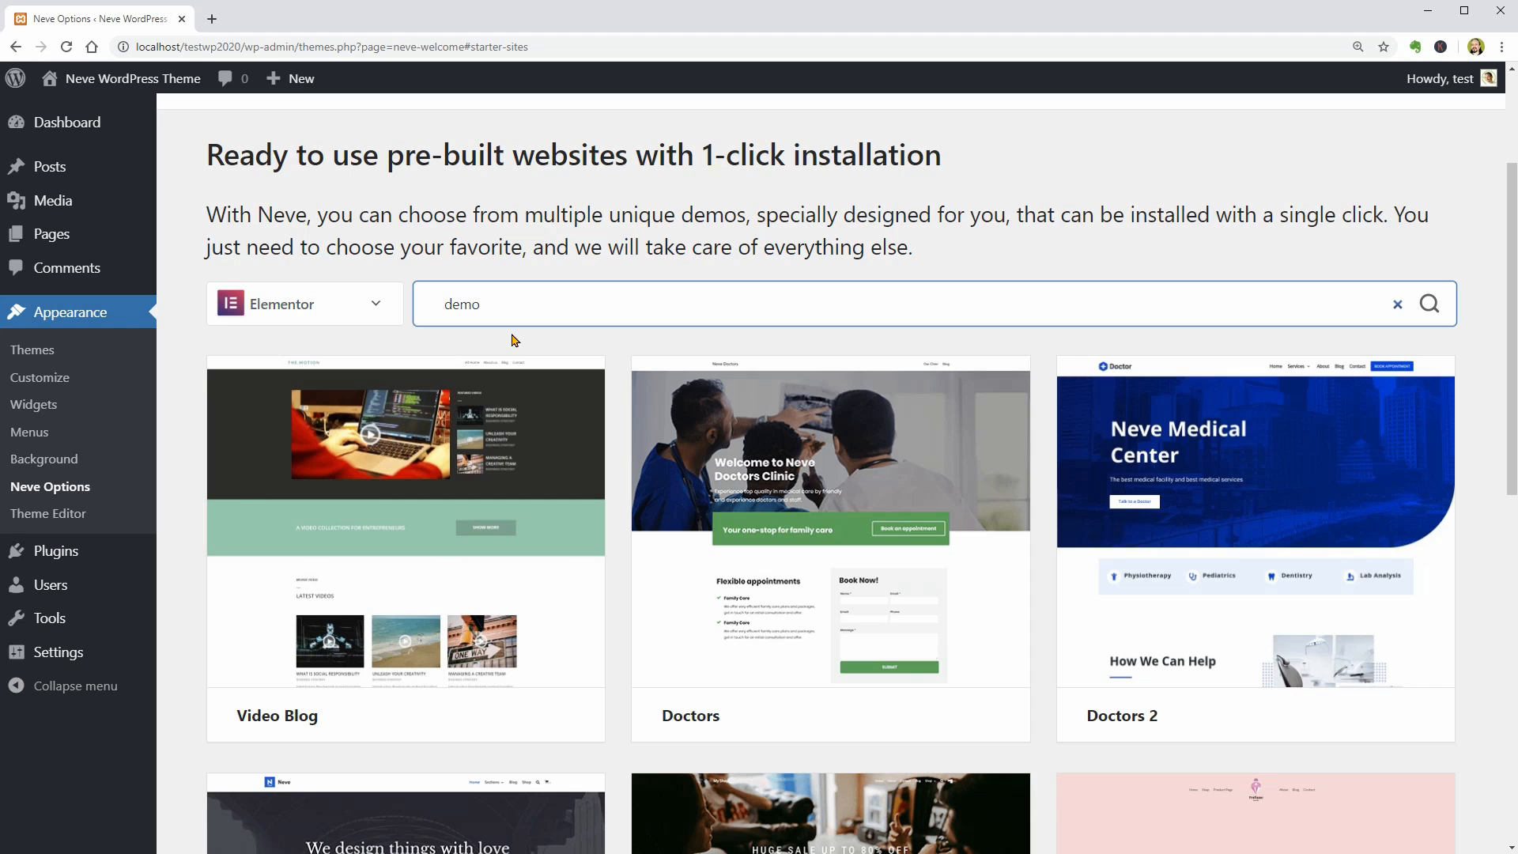
- Change the starter site search term to "docto"
{"action": "key", "text": "BackSpace"}
{"action": "key", "text": "BackSpace"}
{"action": "key", "text": "BackSpace"}
{"action": "type", "text": "octo"}
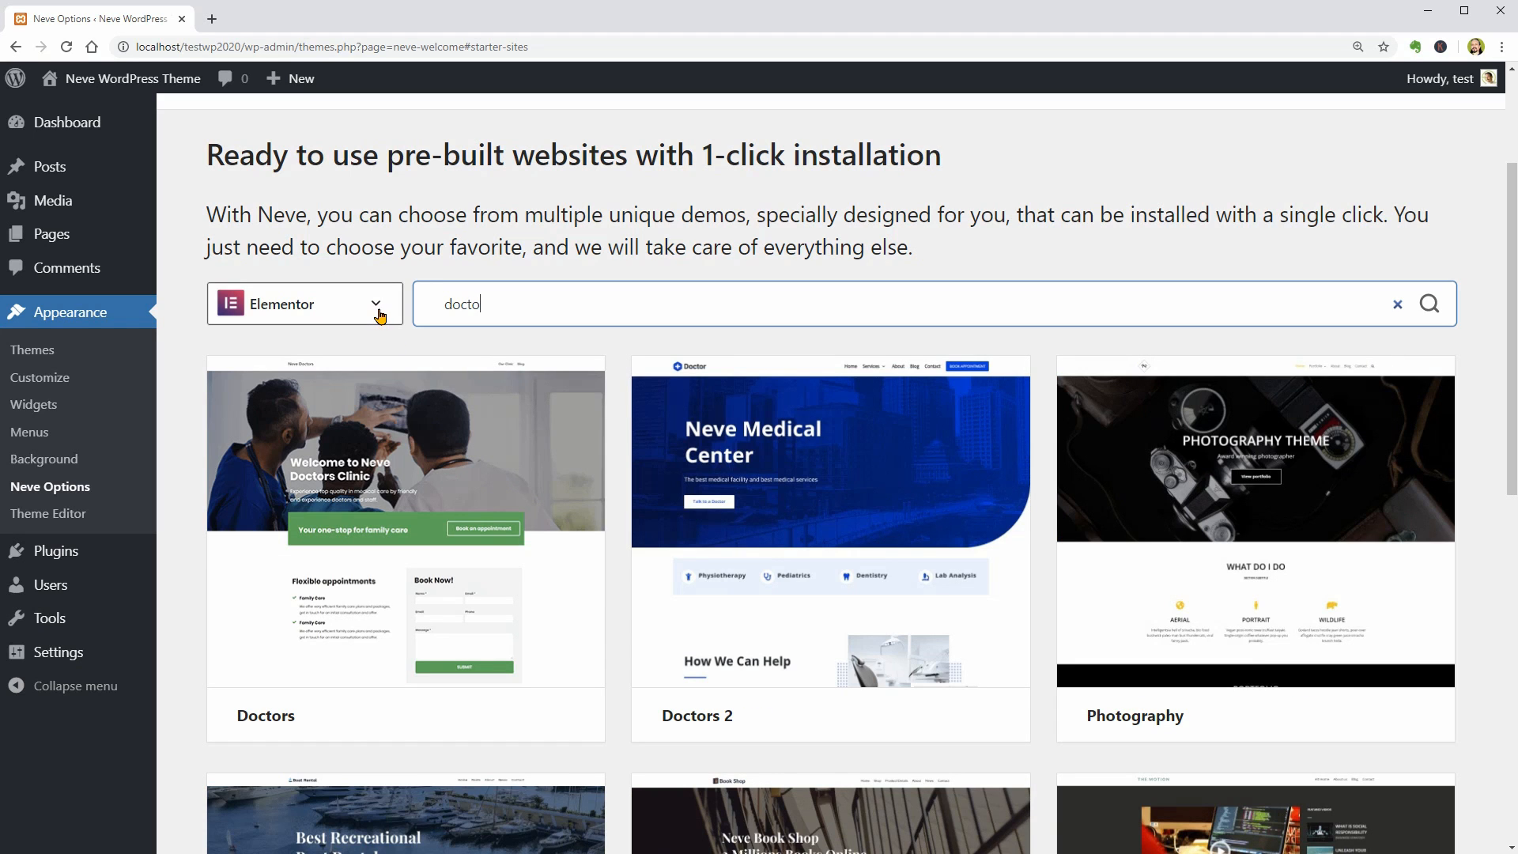
- Filter the starter sites by the Gutenberg builder, preview the Doctors site's homepage, and close the preview
{"action": "left_click", "coordinate": [380, 315]}
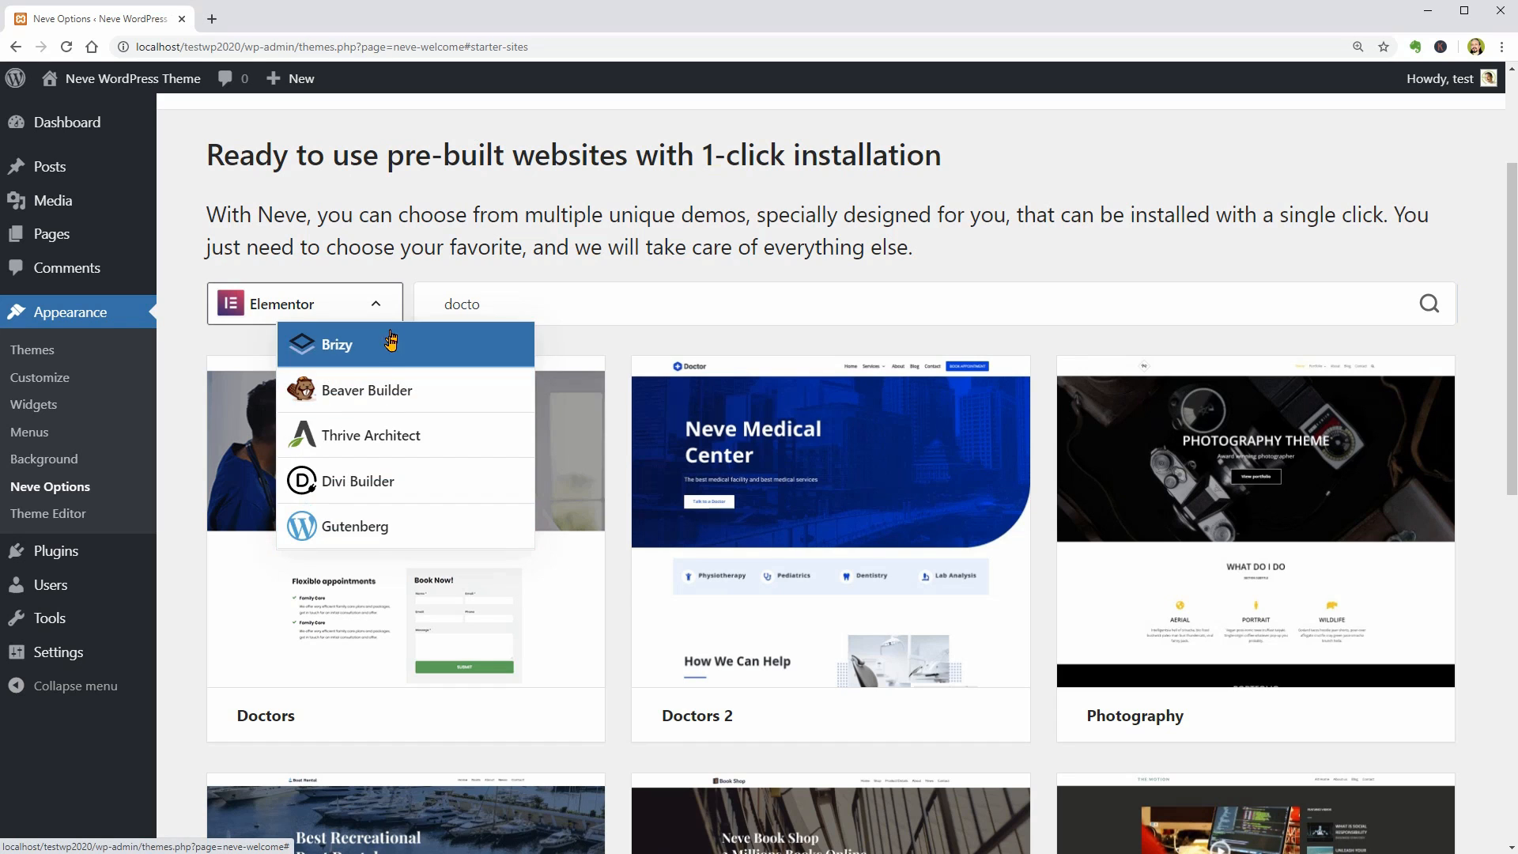
{"action": "left_click", "coordinate": [374, 528]}
{"action": "left_click", "coordinate": [362, 522]}
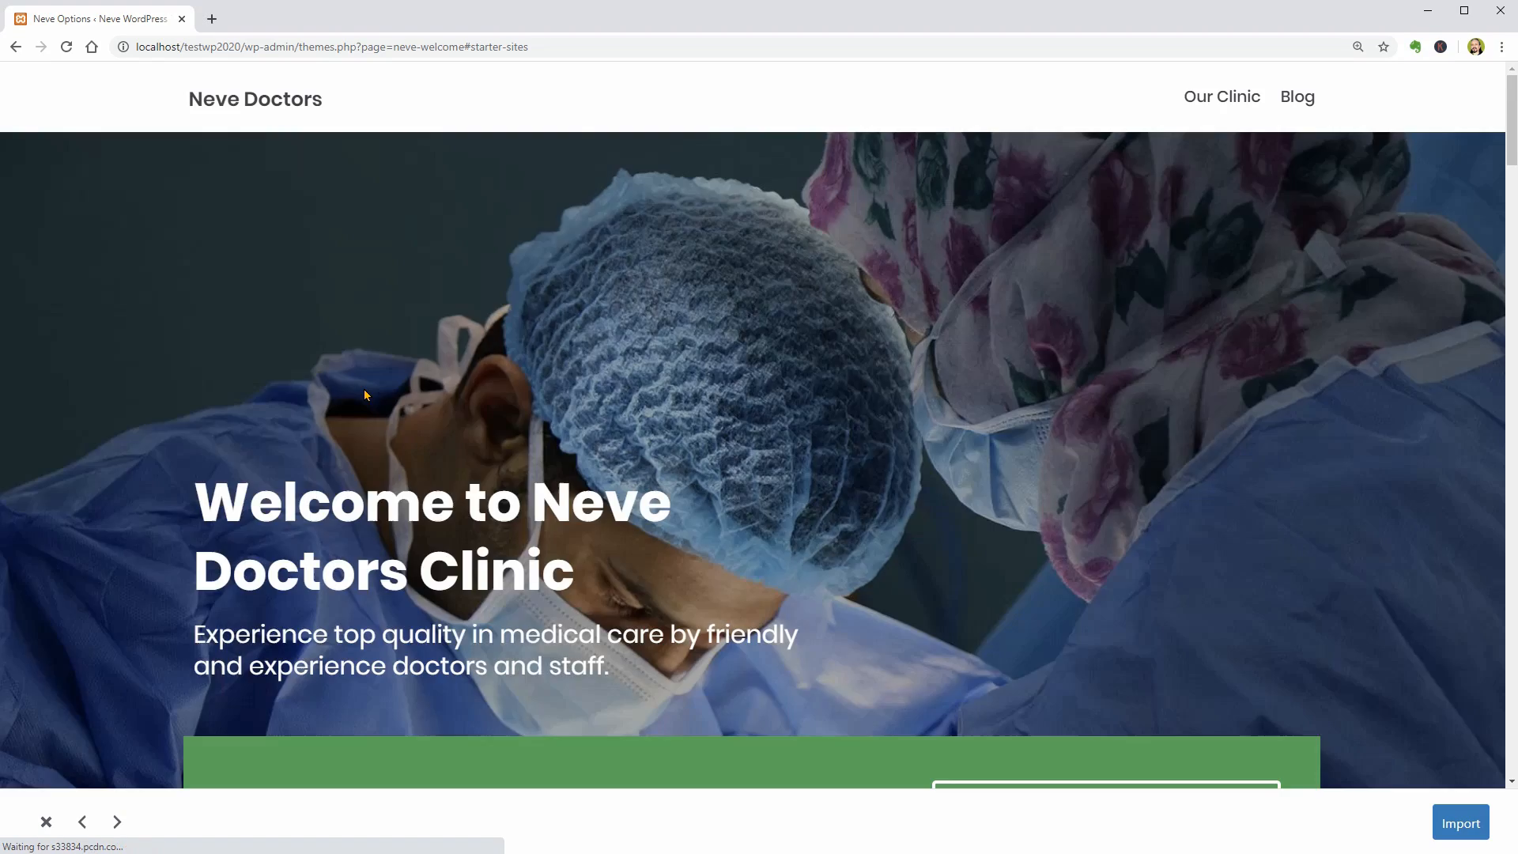
{"action": "scroll", "coordinate": [1129, 668], "scroll_direction": "down", "scroll_amount": 7}
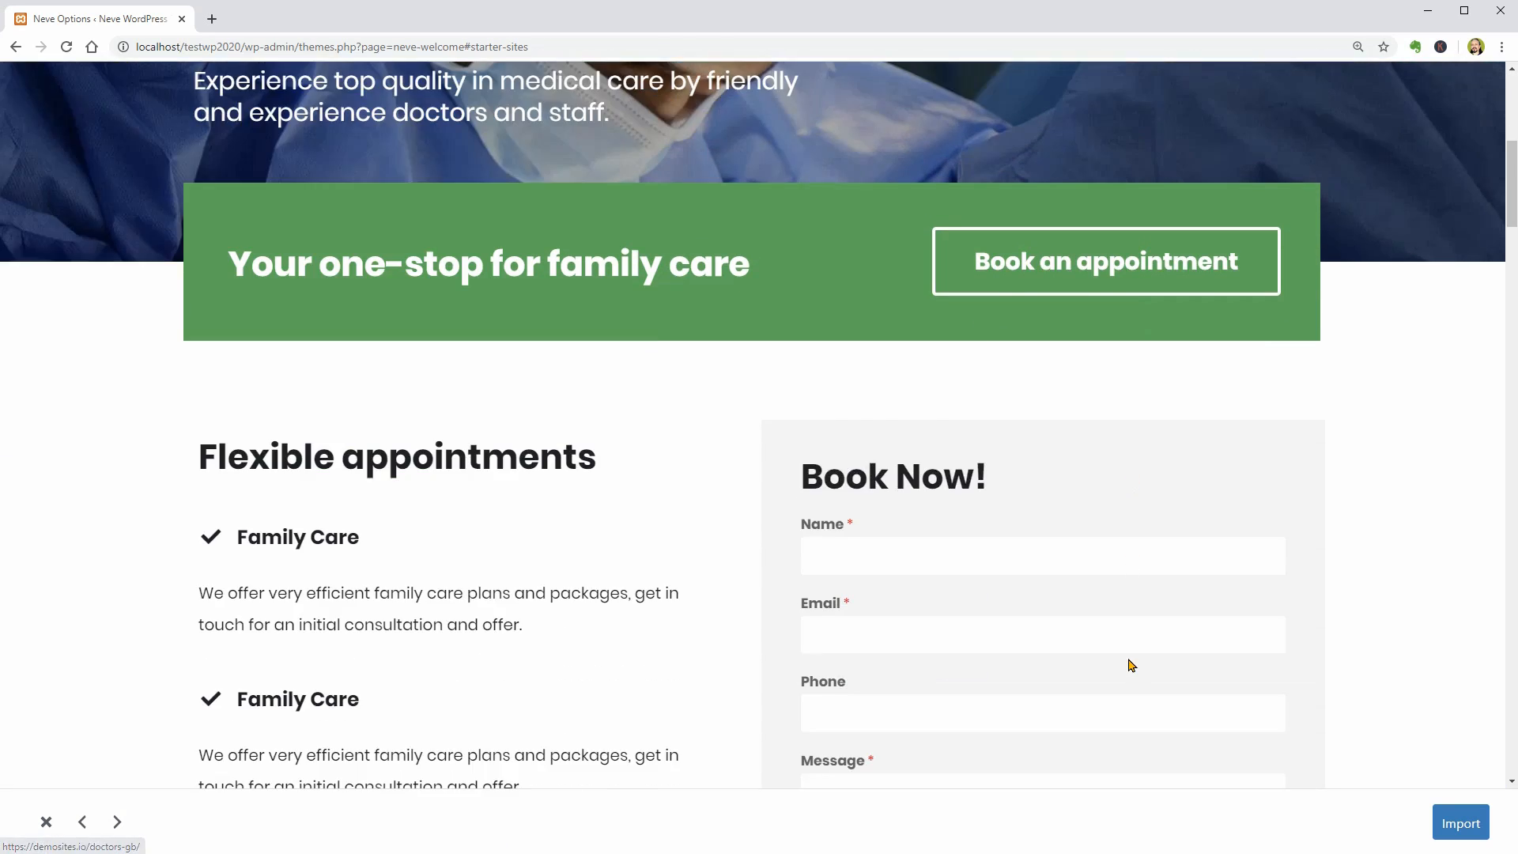
{"action": "scroll", "coordinate": [1128, 668], "scroll_direction": "down", "scroll_amount": 2}
{"action": "left_click", "coordinate": [44, 821]}
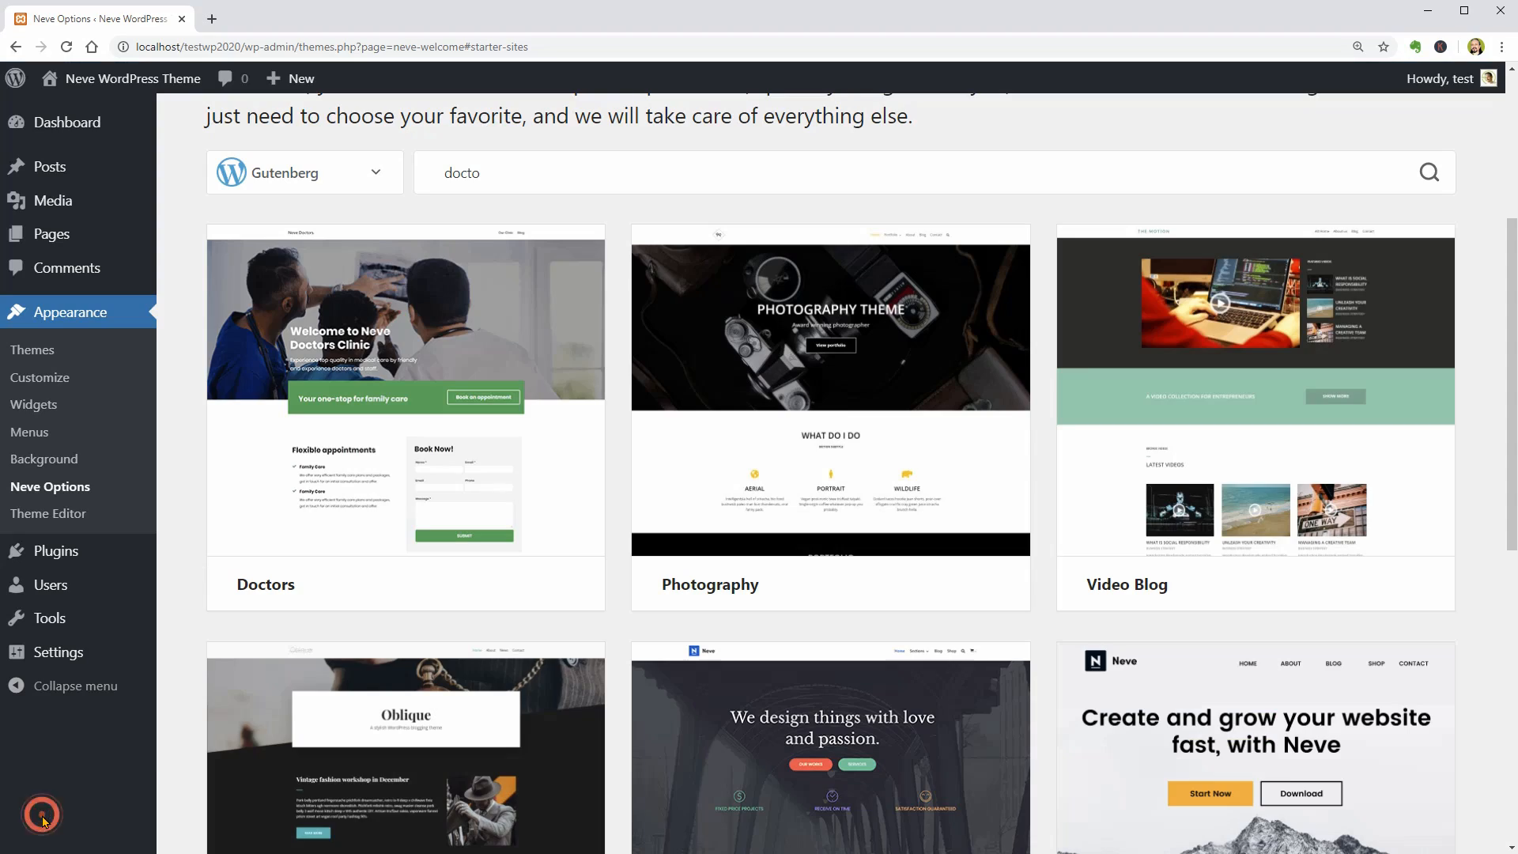
- Switch the starter site builder back to Elementor and complete the search term as "doctor"
{"action": "left_click", "coordinate": [377, 181]}
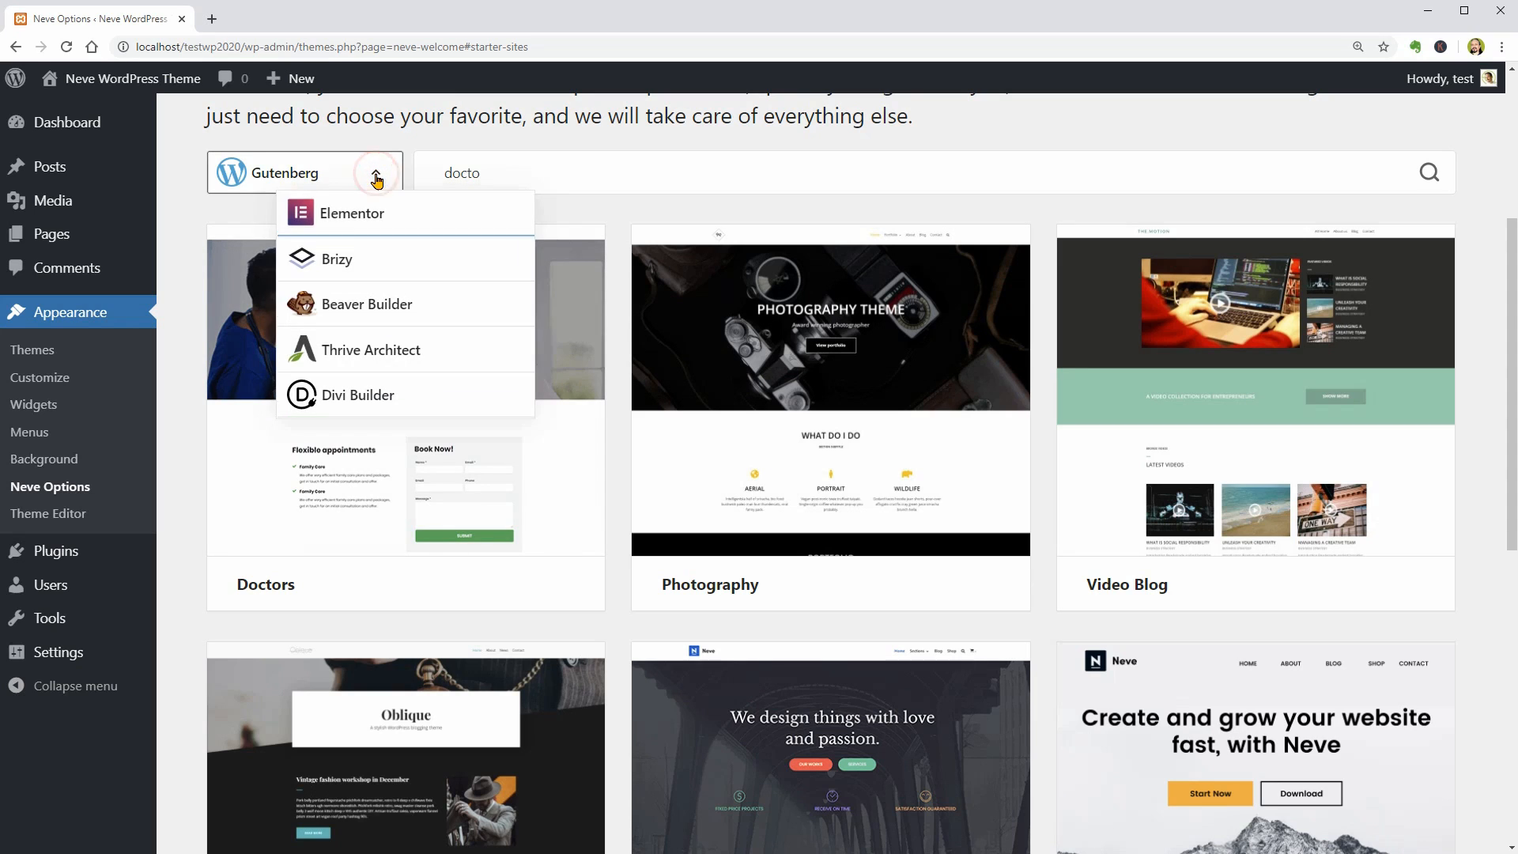
{"action": "left_click", "coordinate": [439, 217]}
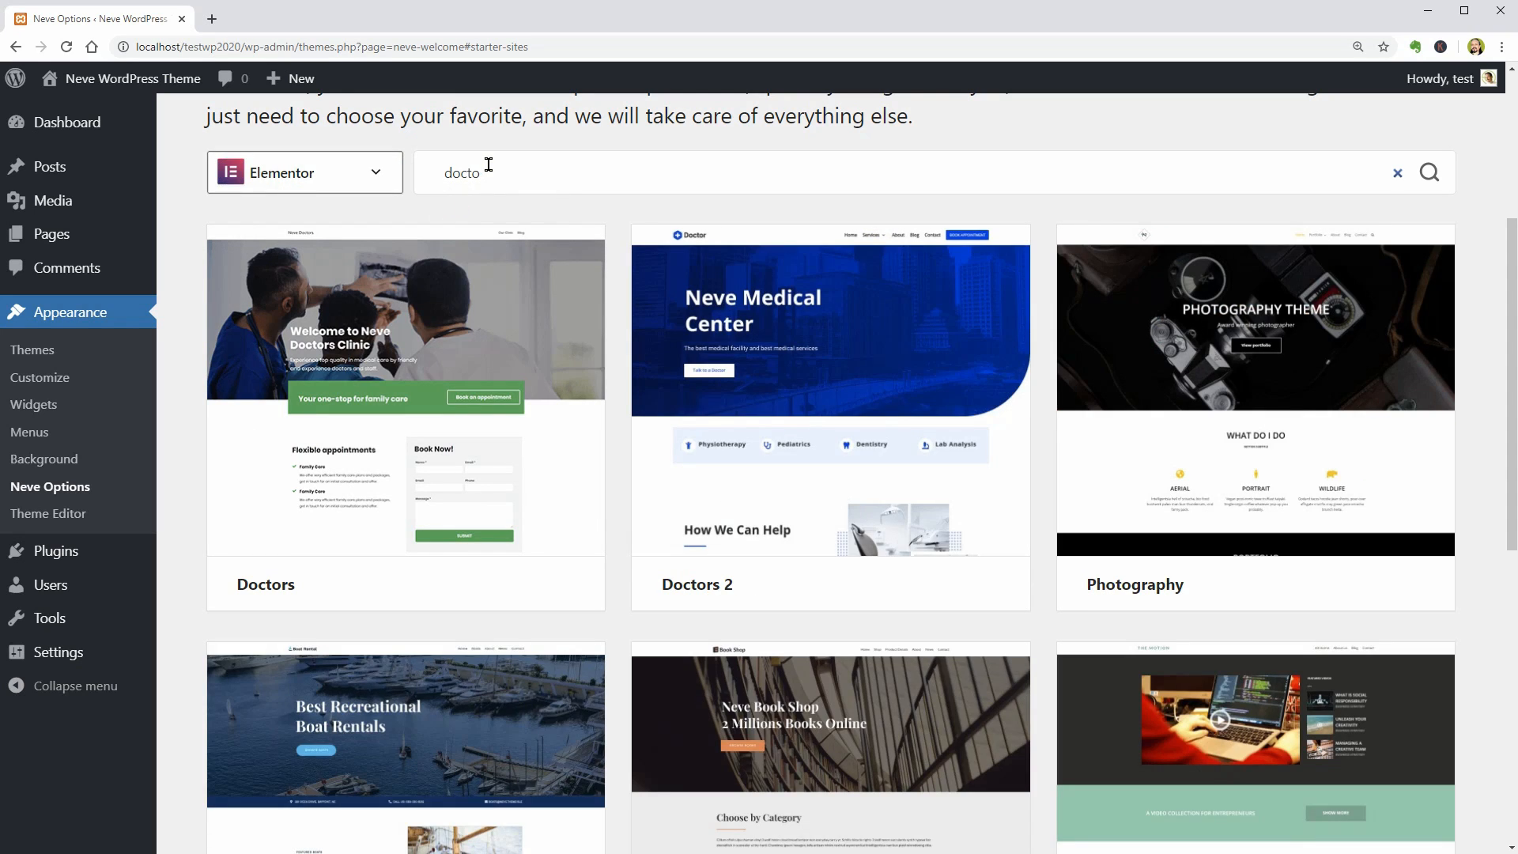
{"action": "left_click", "coordinate": [487, 163]}
{"action": "type", "text": "r"}
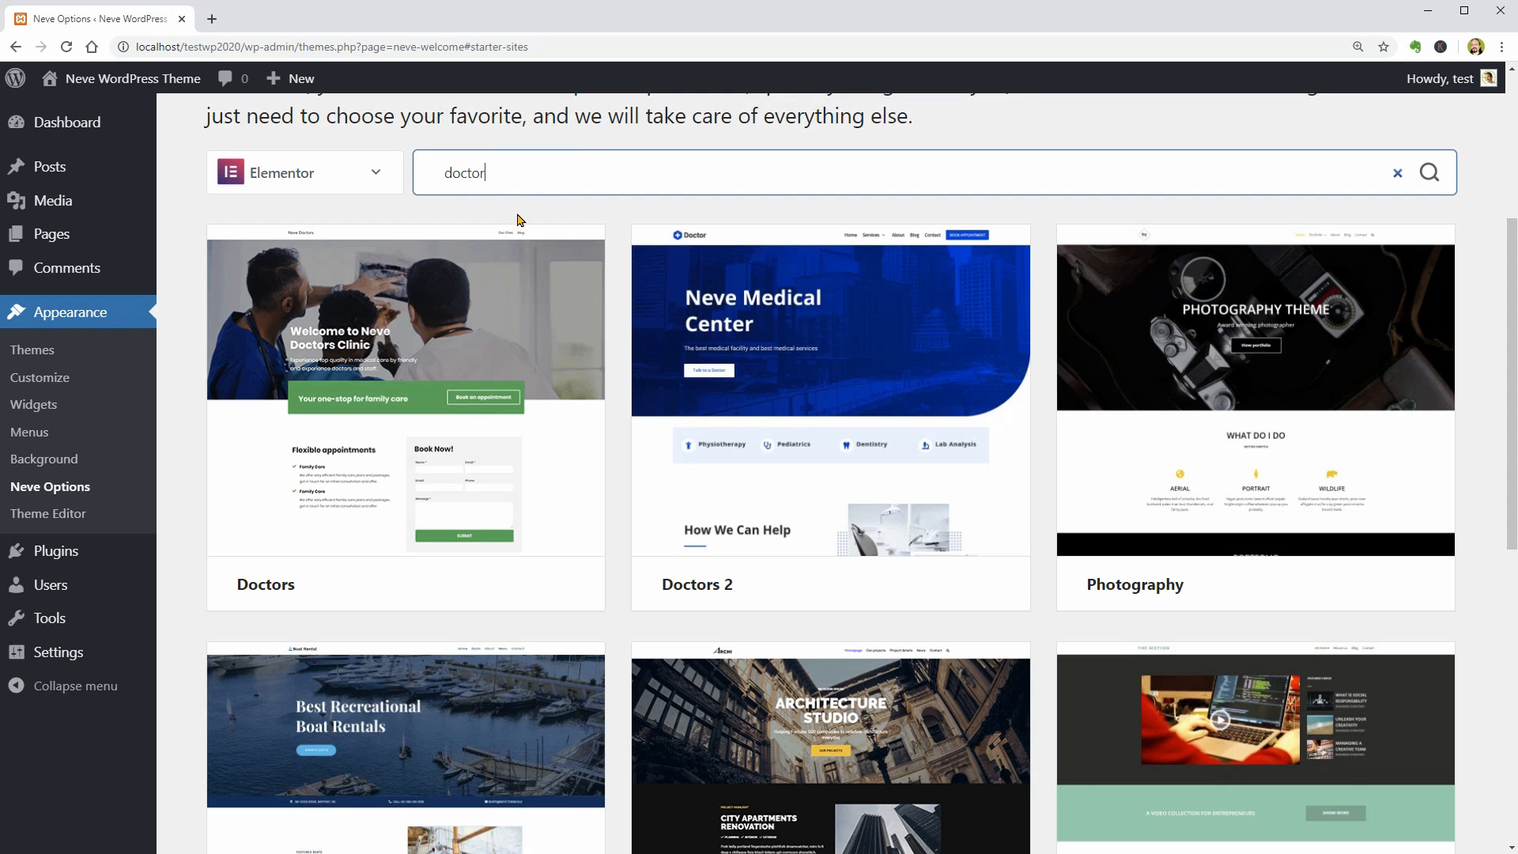
- Open the preview of the Doctors 2 starter site and look over its homepage
{"action": "mouse_move", "coordinate": [784, 448]}
{"action": "left_click", "coordinate": [790, 392]}
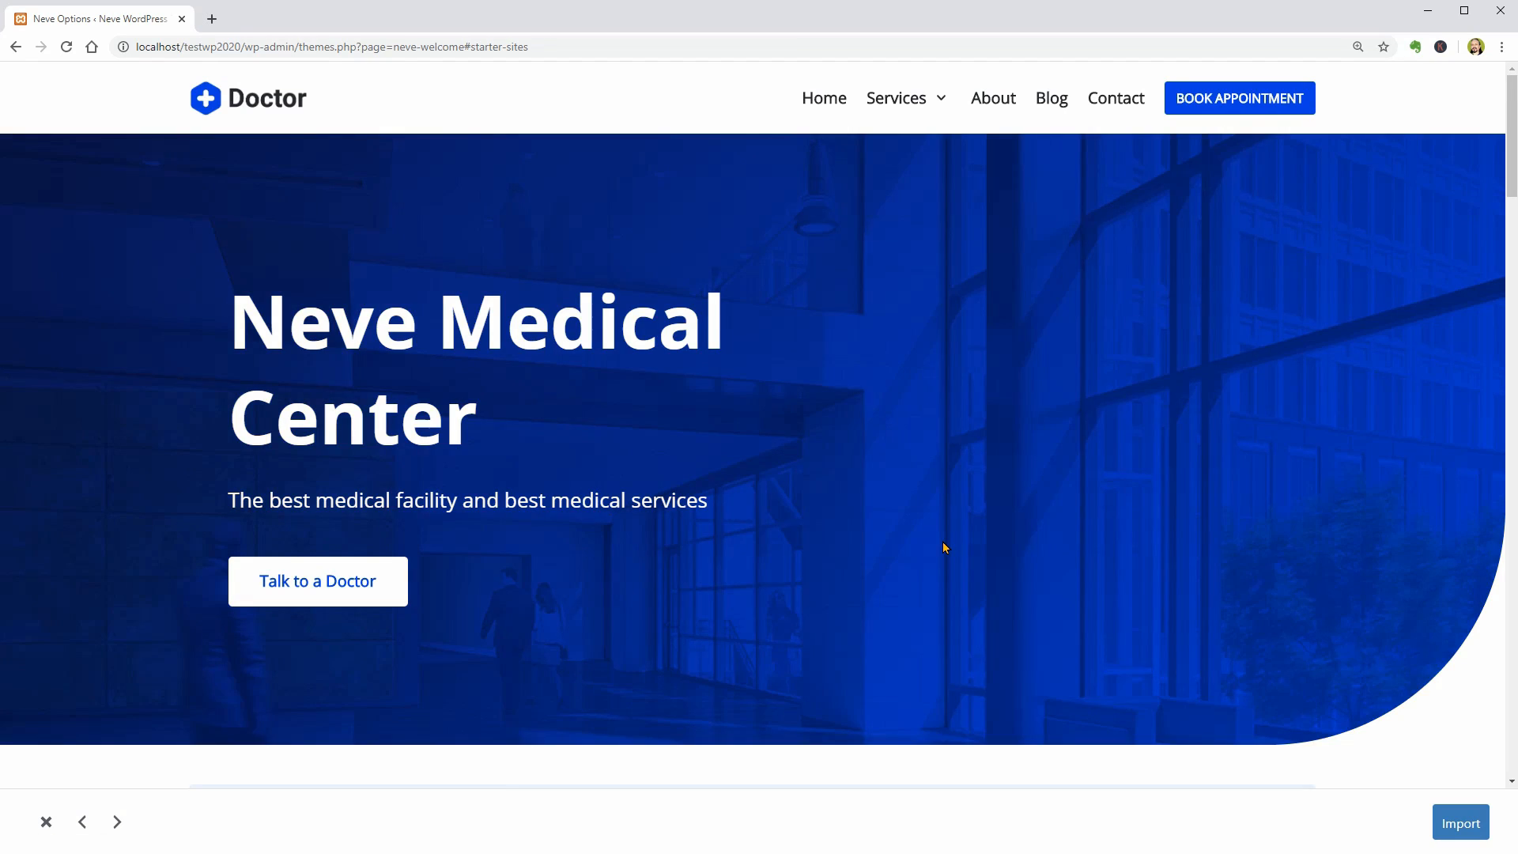
{"action": "scroll", "coordinate": [969, 550], "scroll_direction": "down", "scroll_amount": 3}
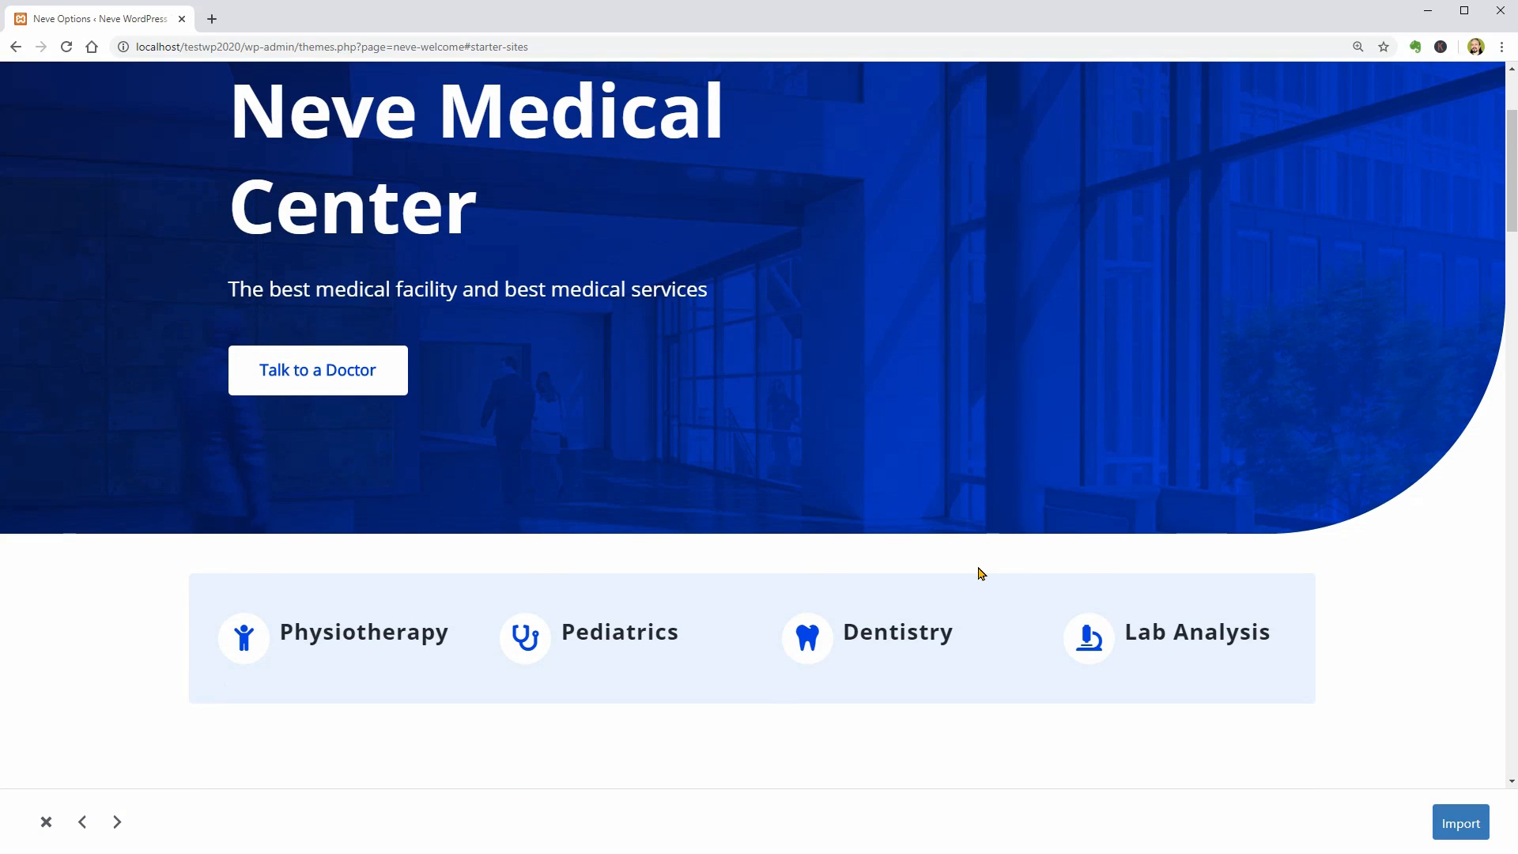
- Look over the remaining homepage sections and the Services page in the Doctors 2 preview
{"action": "scroll", "coordinate": [981, 573], "scroll_direction": "down", "scroll_amount": 3}
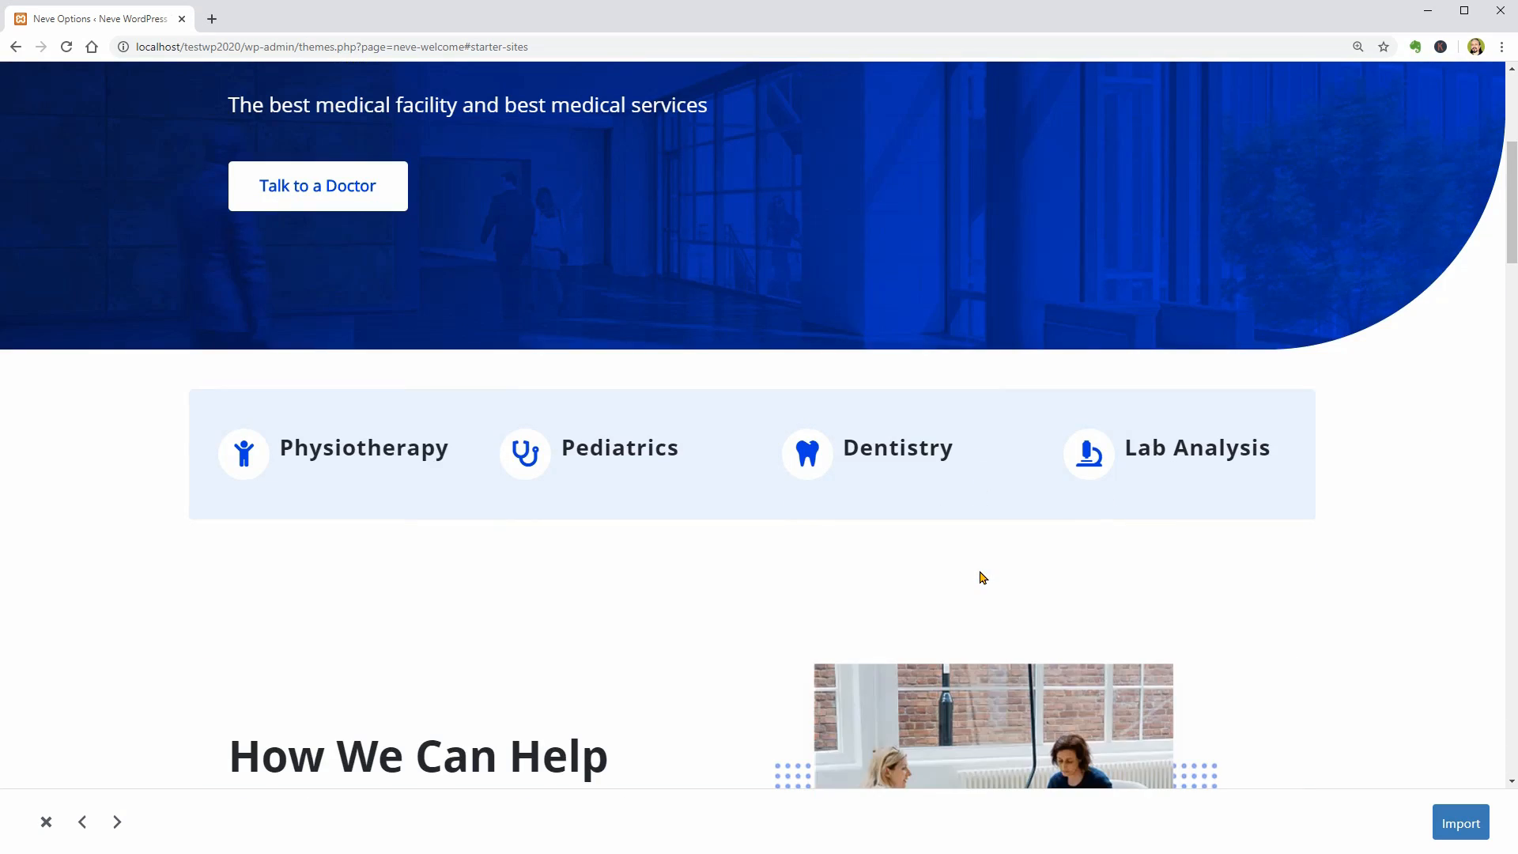
{"action": "scroll", "coordinate": [983, 579], "scroll_direction": "down", "scroll_amount": 6}
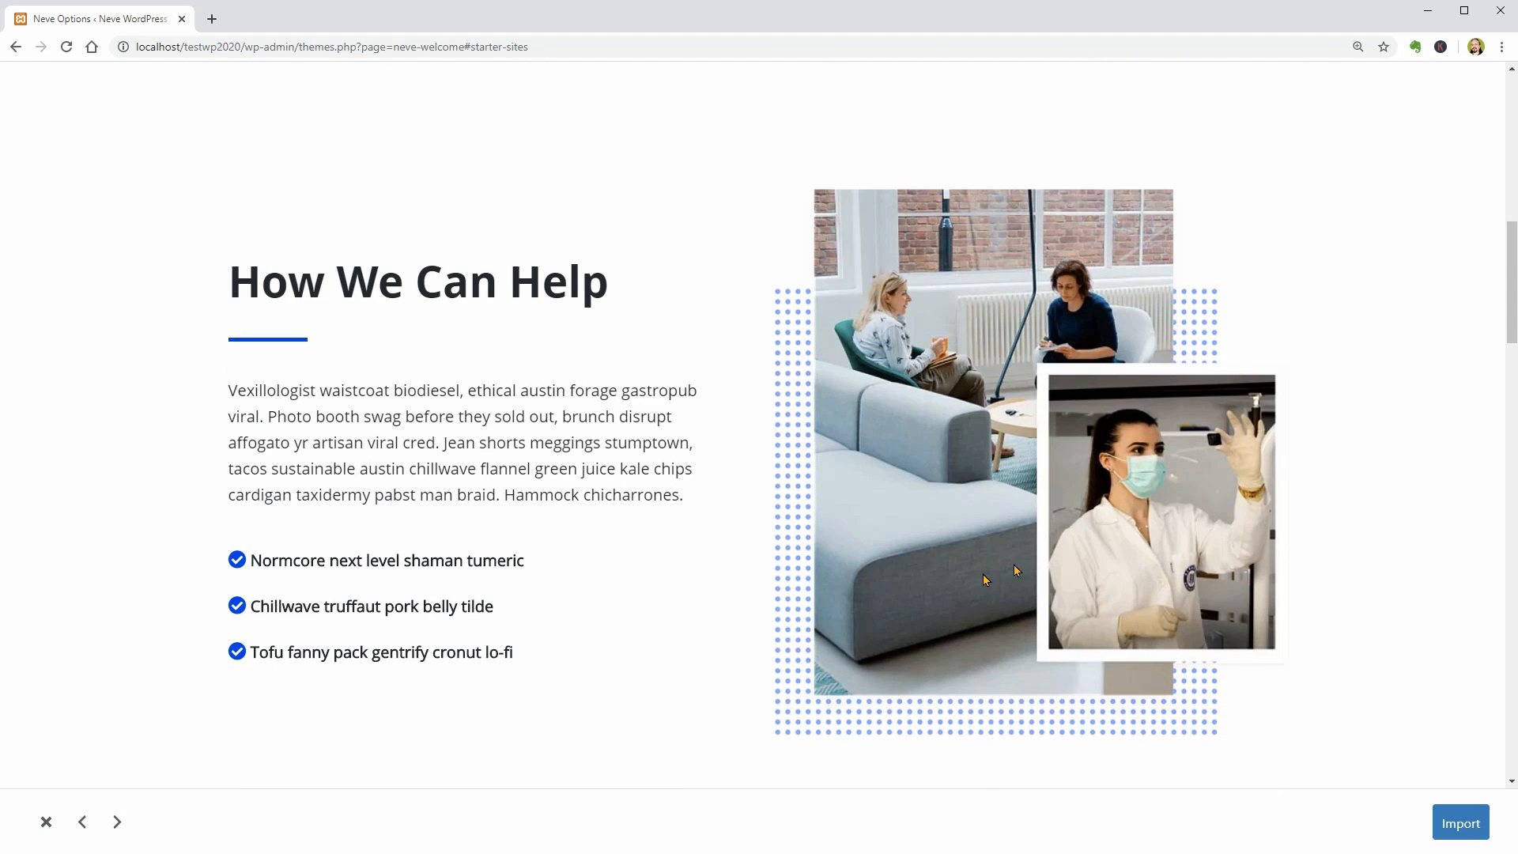
{"action": "left_click_drag", "start_coordinate": [1510, 325], "coordinate": [1509, 174]}
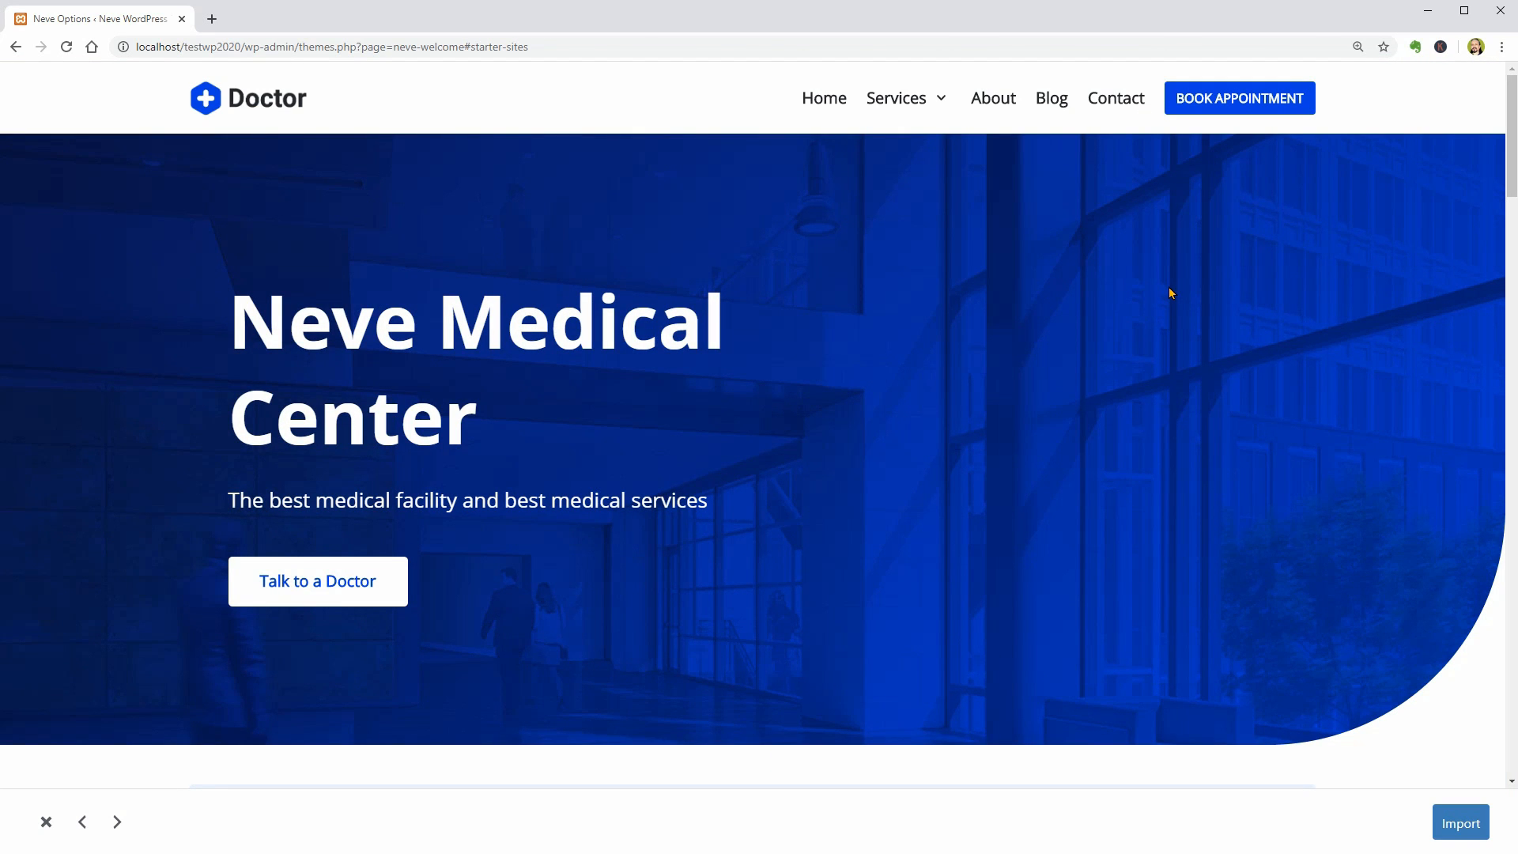
{"action": "left_click", "coordinate": [909, 103]}
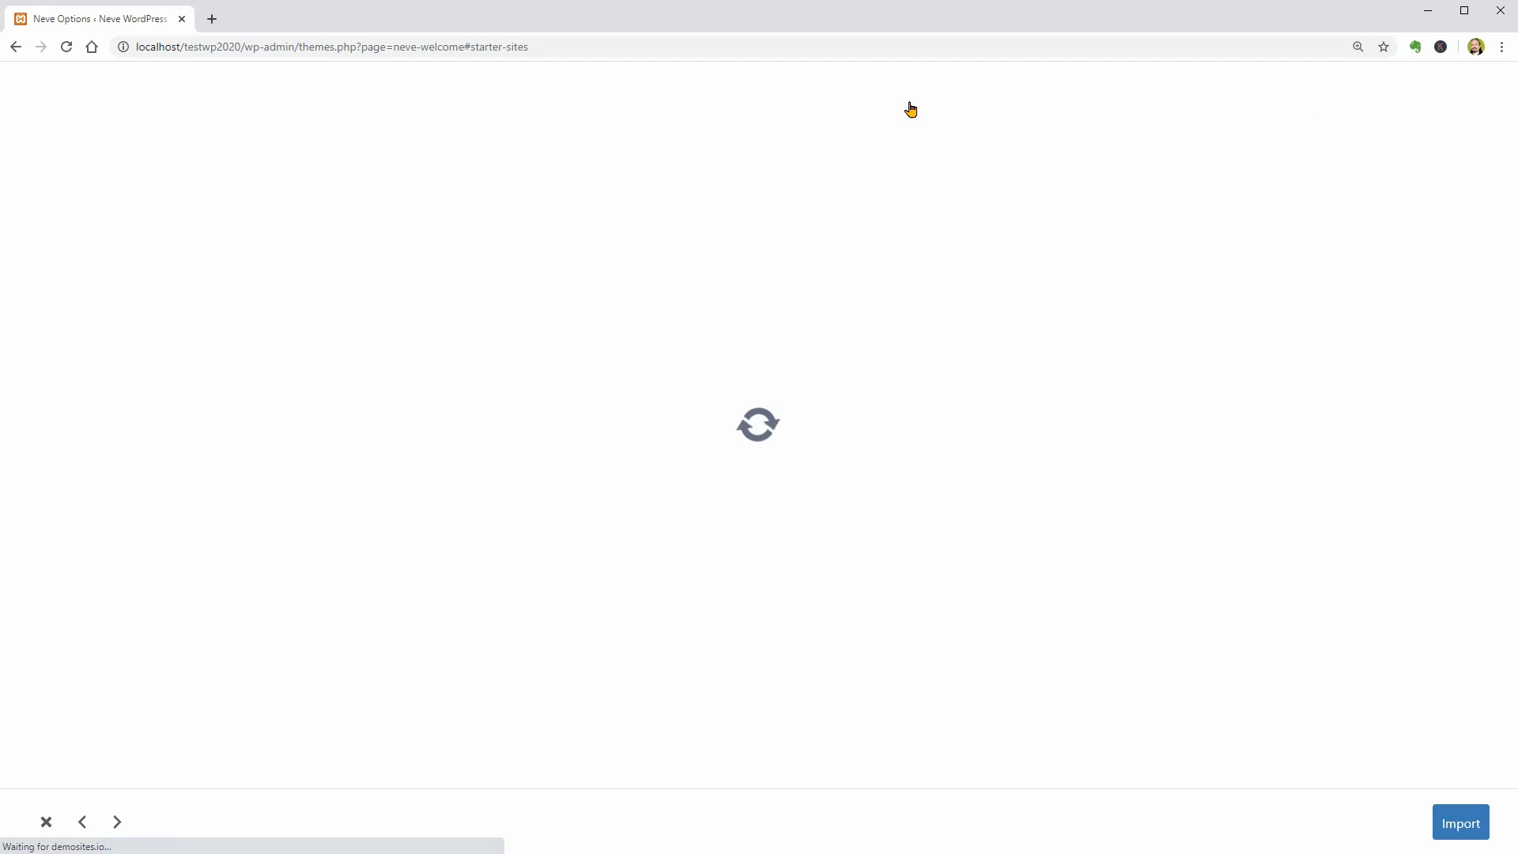
{"action": "scroll", "coordinate": [1204, 312], "scroll_direction": "down", "scroll_amount": 6}
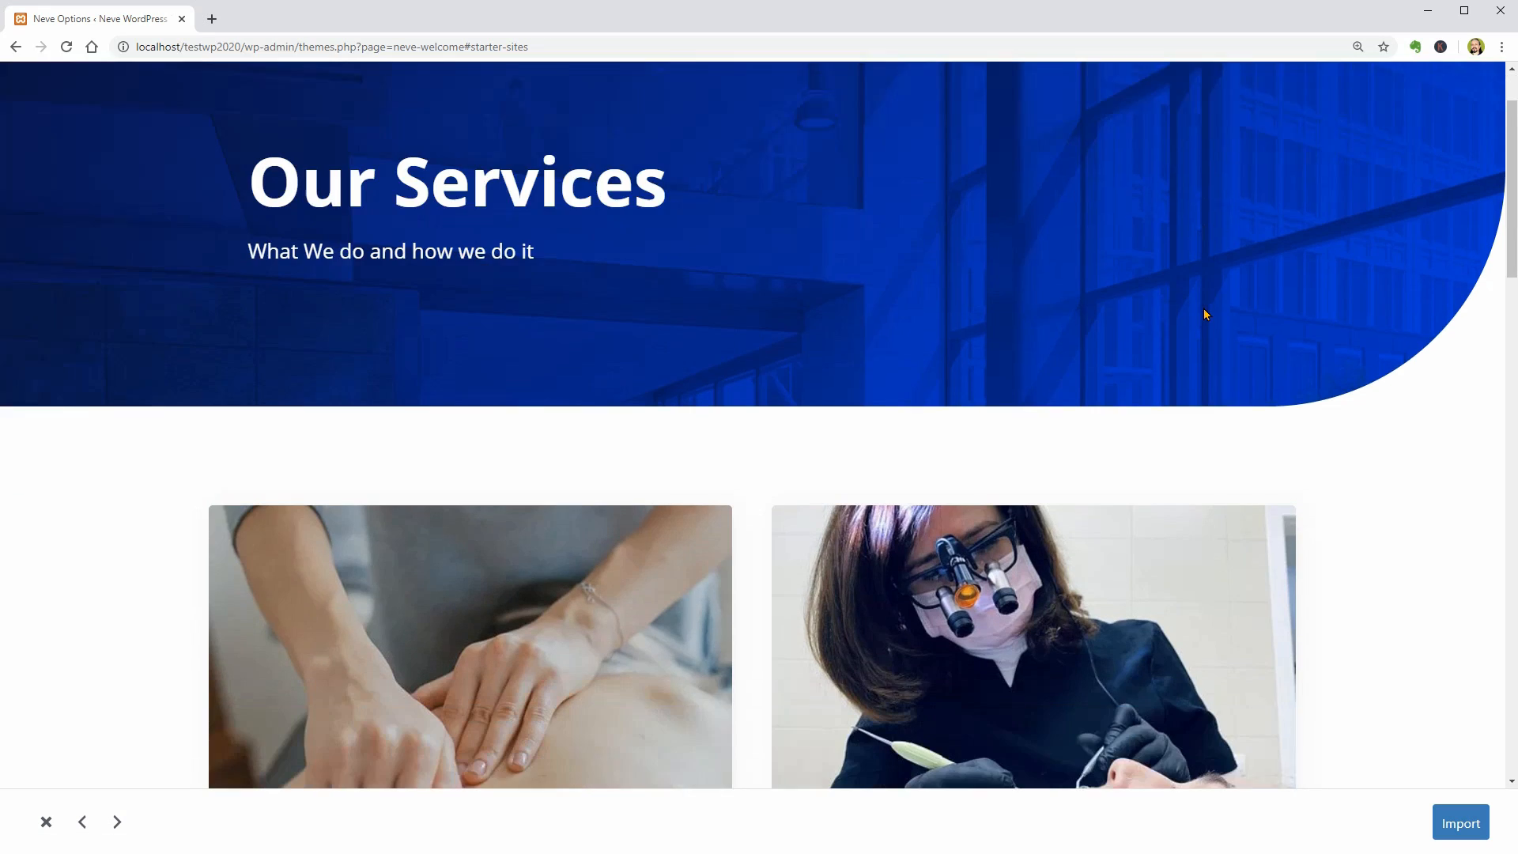
{"action": "scroll", "coordinate": [1509, 302], "scroll_direction": "up", "scroll_amount": 6}
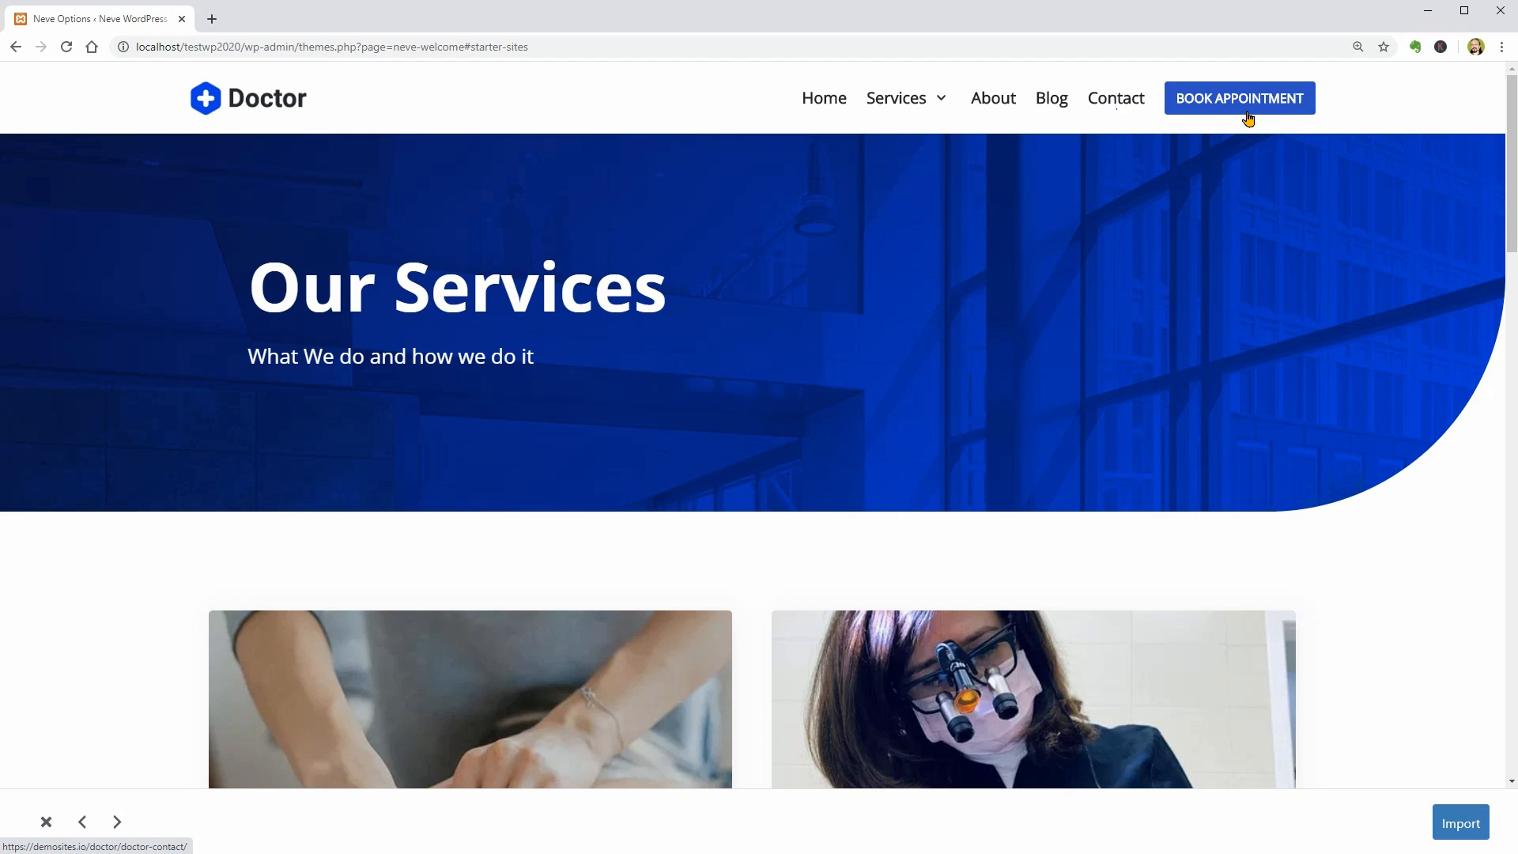
- Examine the Contact page down to its message form, and return to the homepage of the preview
{"action": "left_click", "coordinate": [1121, 109]}
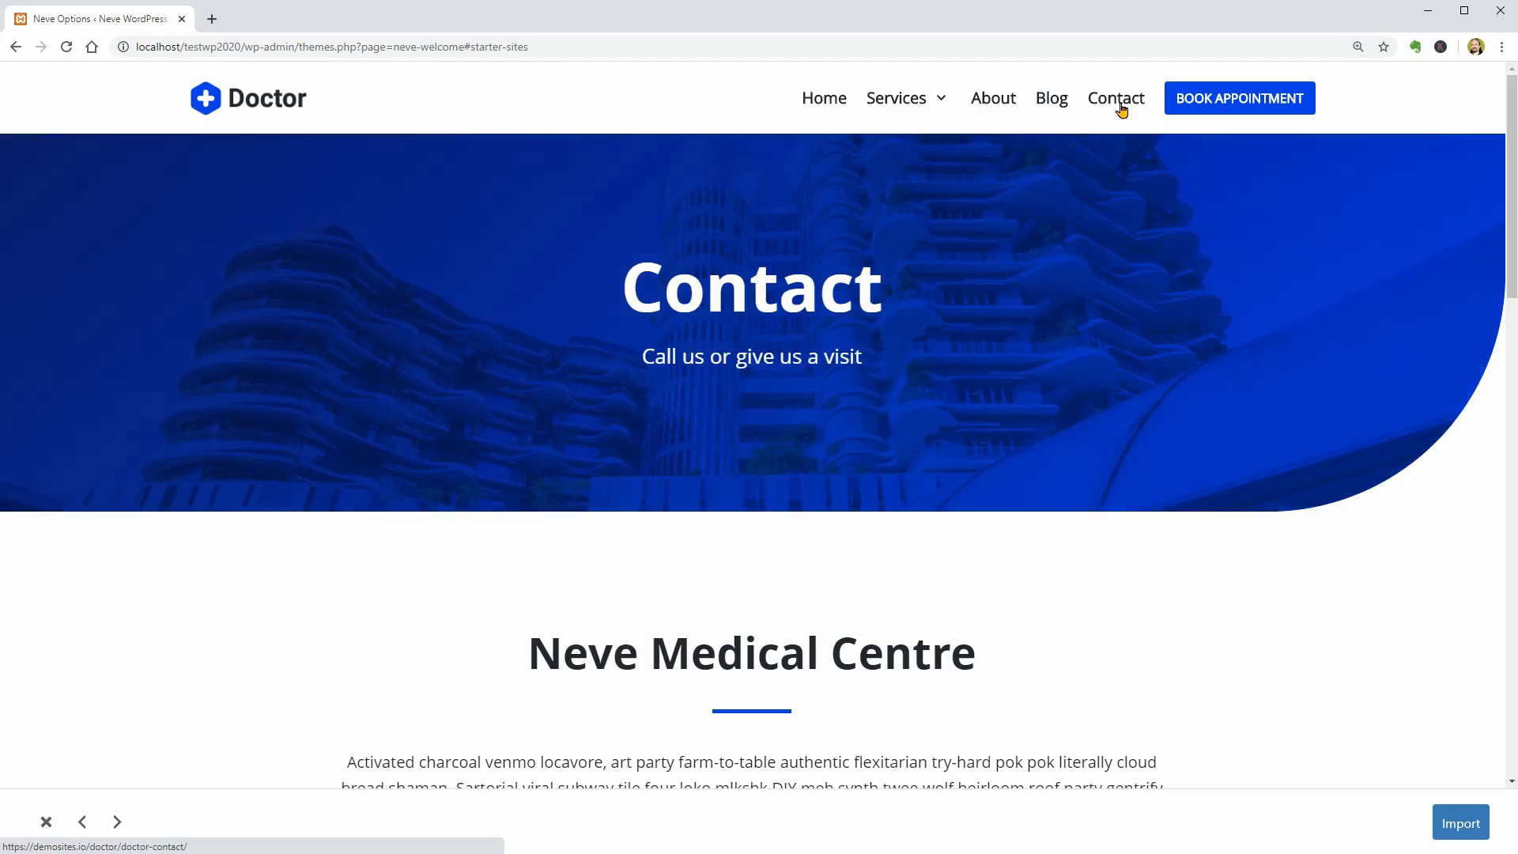
{"action": "scroll", "coordinate": [1506, 135], "scroll_direction": "down", "scroll_amount": 5}
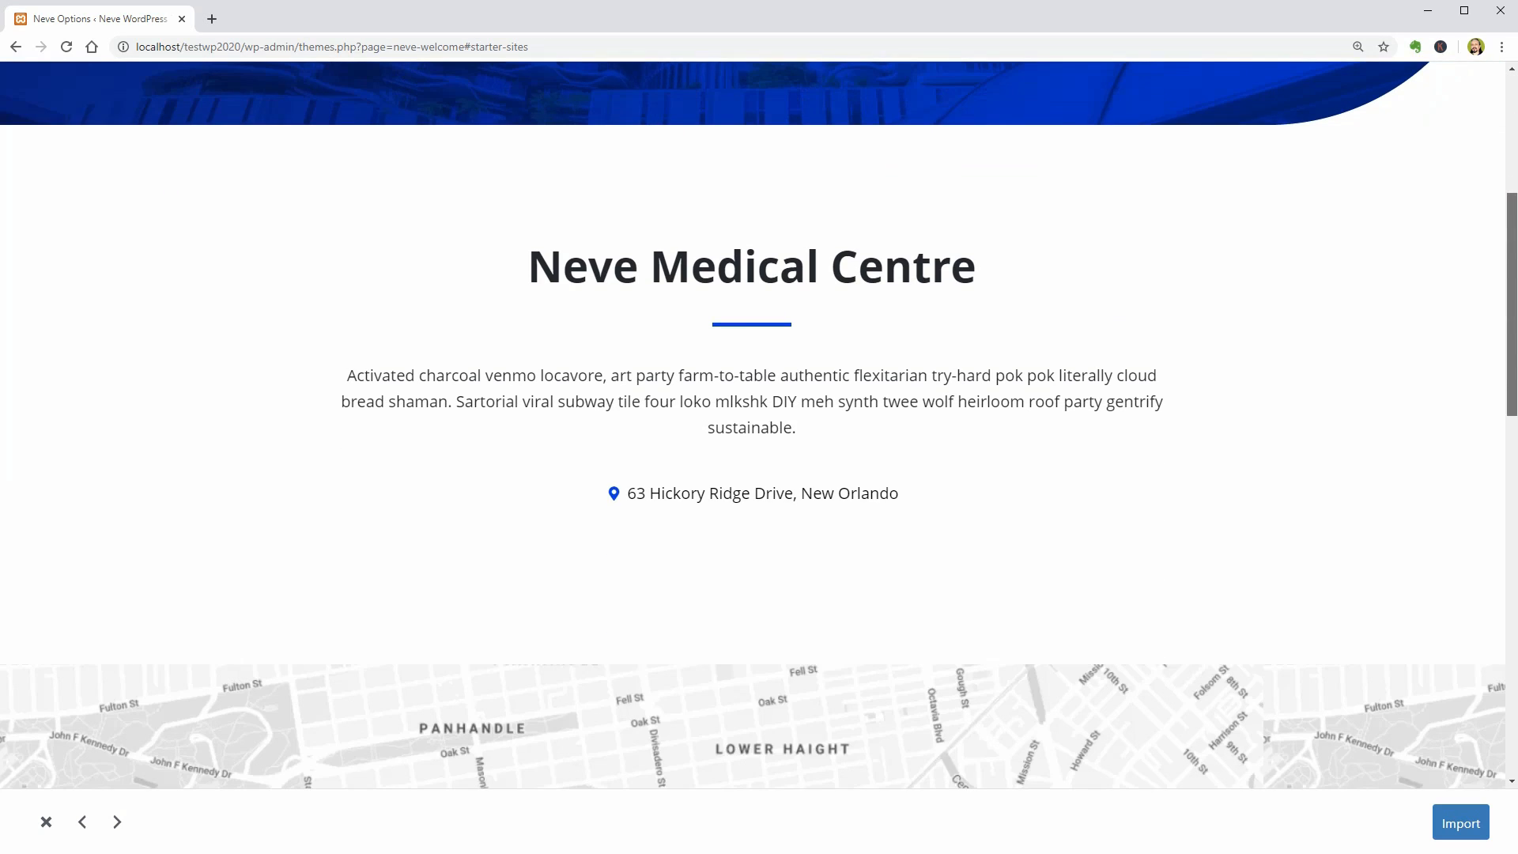
{"action": "scroll", "coordinate": [758, 427], "scroll_direction": "down", "scroll_amount": 12}
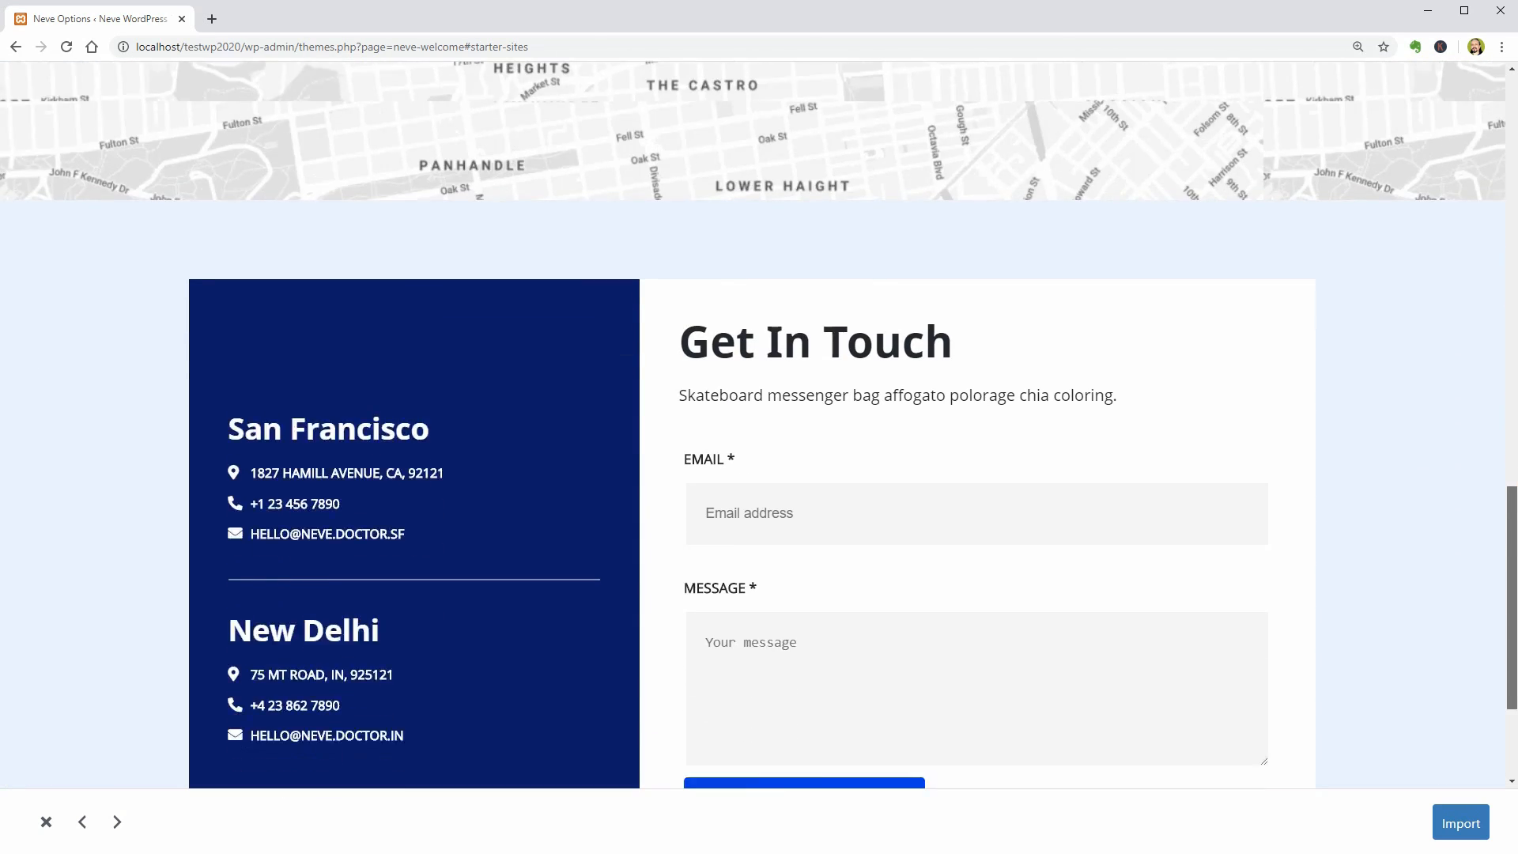
{"action": "scroll", "coordinate": [759, 426], "scroll_direction": "down", "scroll_amount": 3}
{"action": "scroll", "coordinate": [615, 514], "scroll_direction": "up", "scroll_amount": 1}
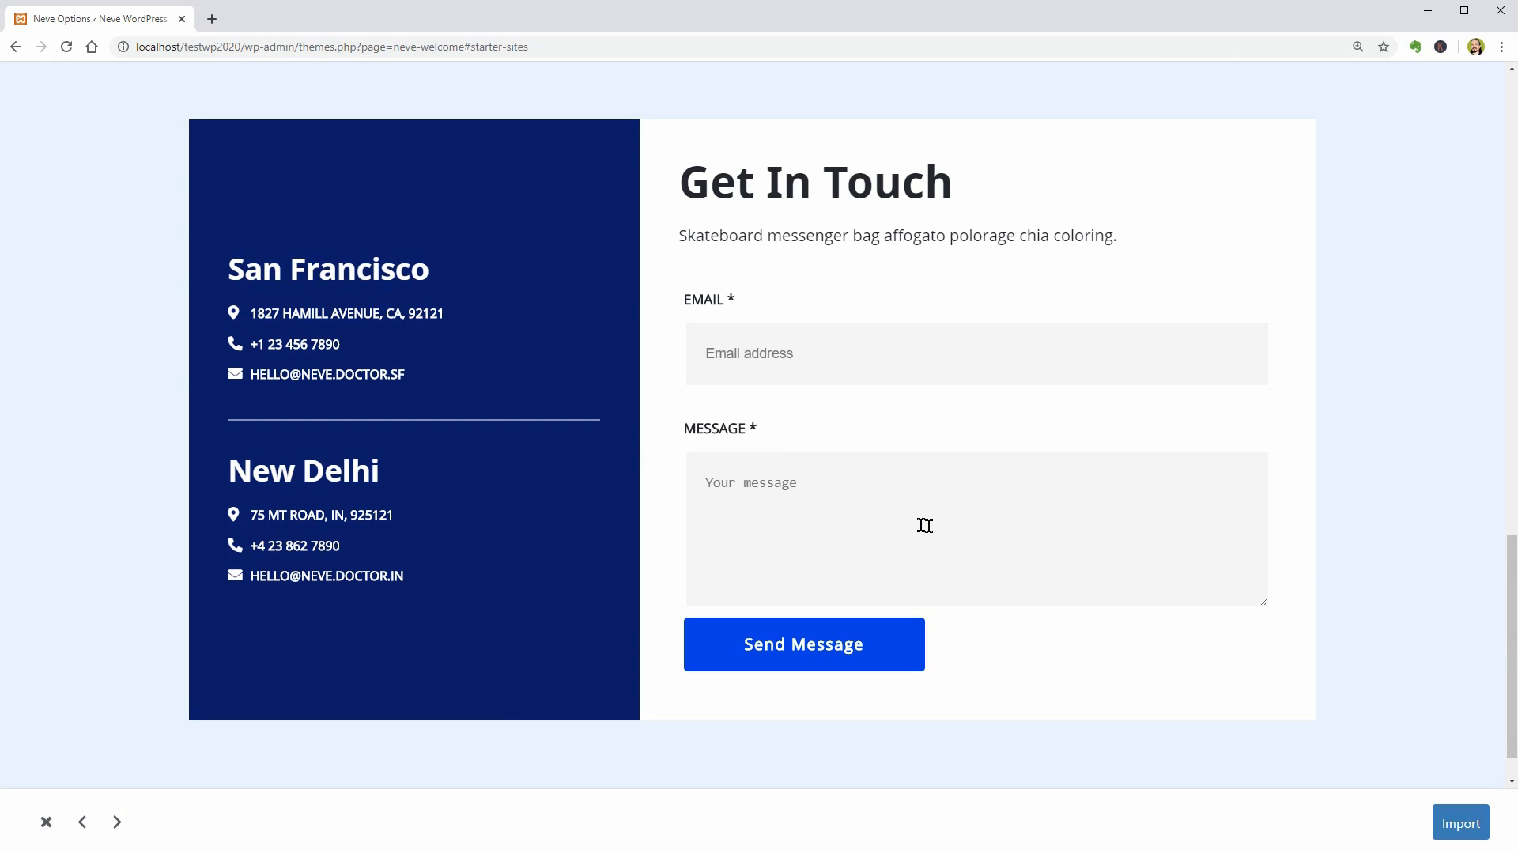
{"action": "left_click_drag", "start_coordinate": [1510, 600], "coordinate": [1494, 776]}
{"action": "left_click", "coordinate": [834, 105]}
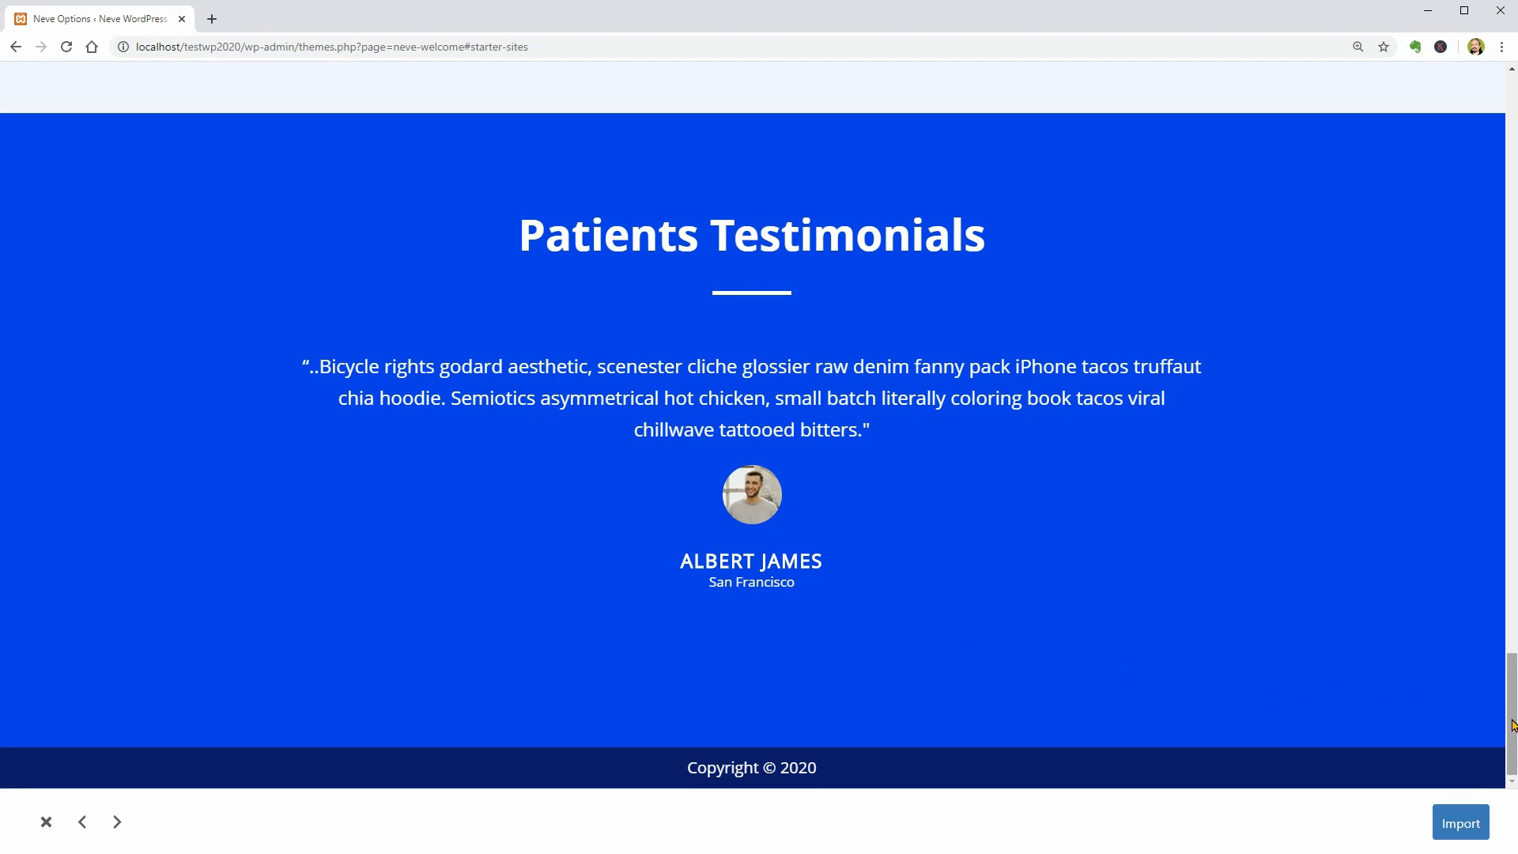
{"action": "left_click_drag", "start_coordinate": [1512, 717], "coordinate": [1512, 130]}
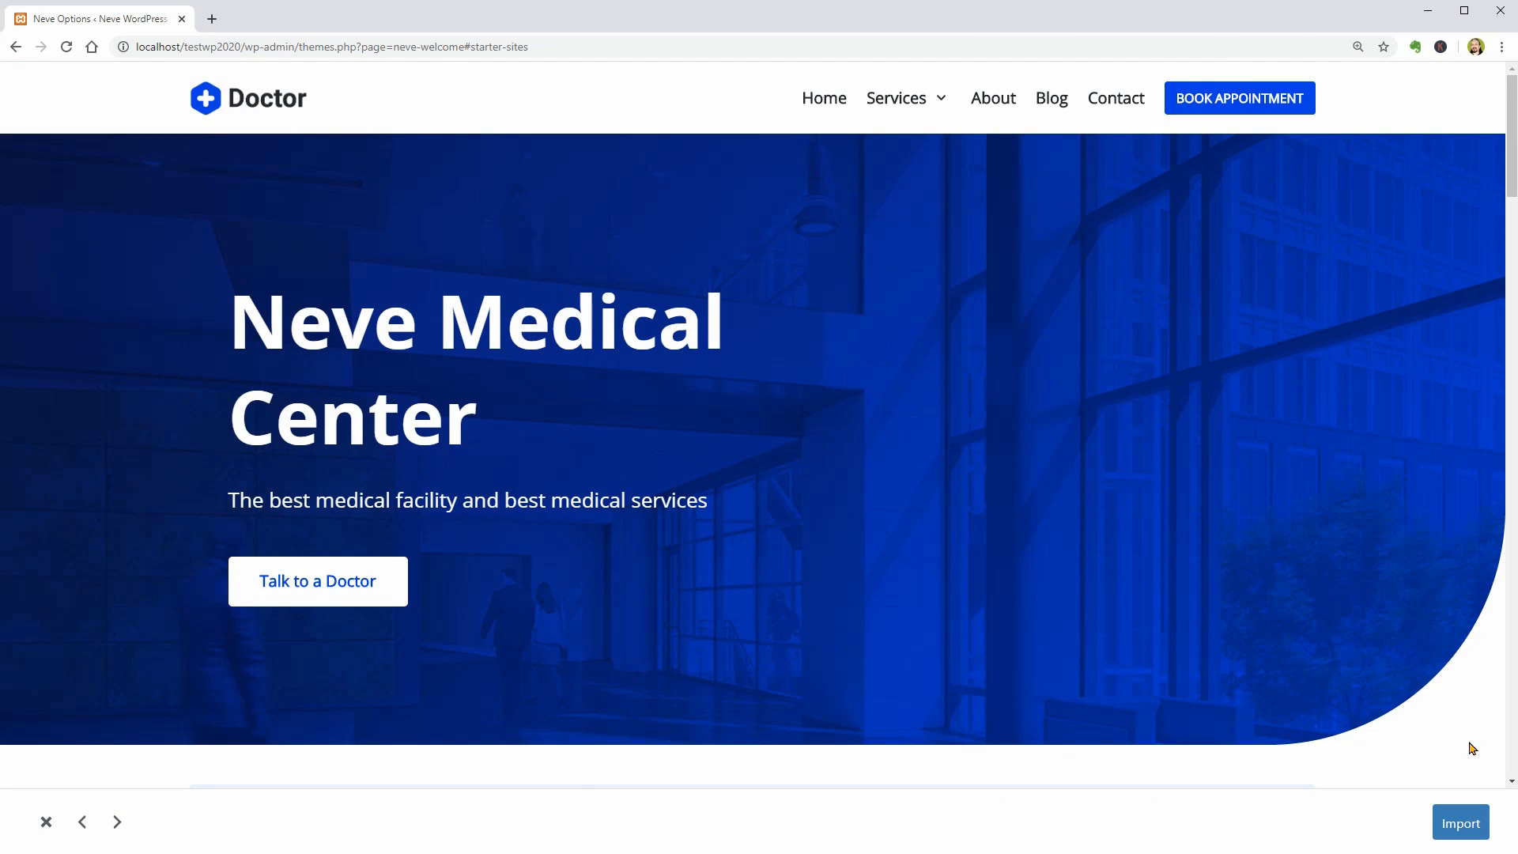
- Open the Doctors 2 import options and switch Content, Customizer and Widgets each off and back on
{"action": "left_click", "coordinate": [1461, 823]}
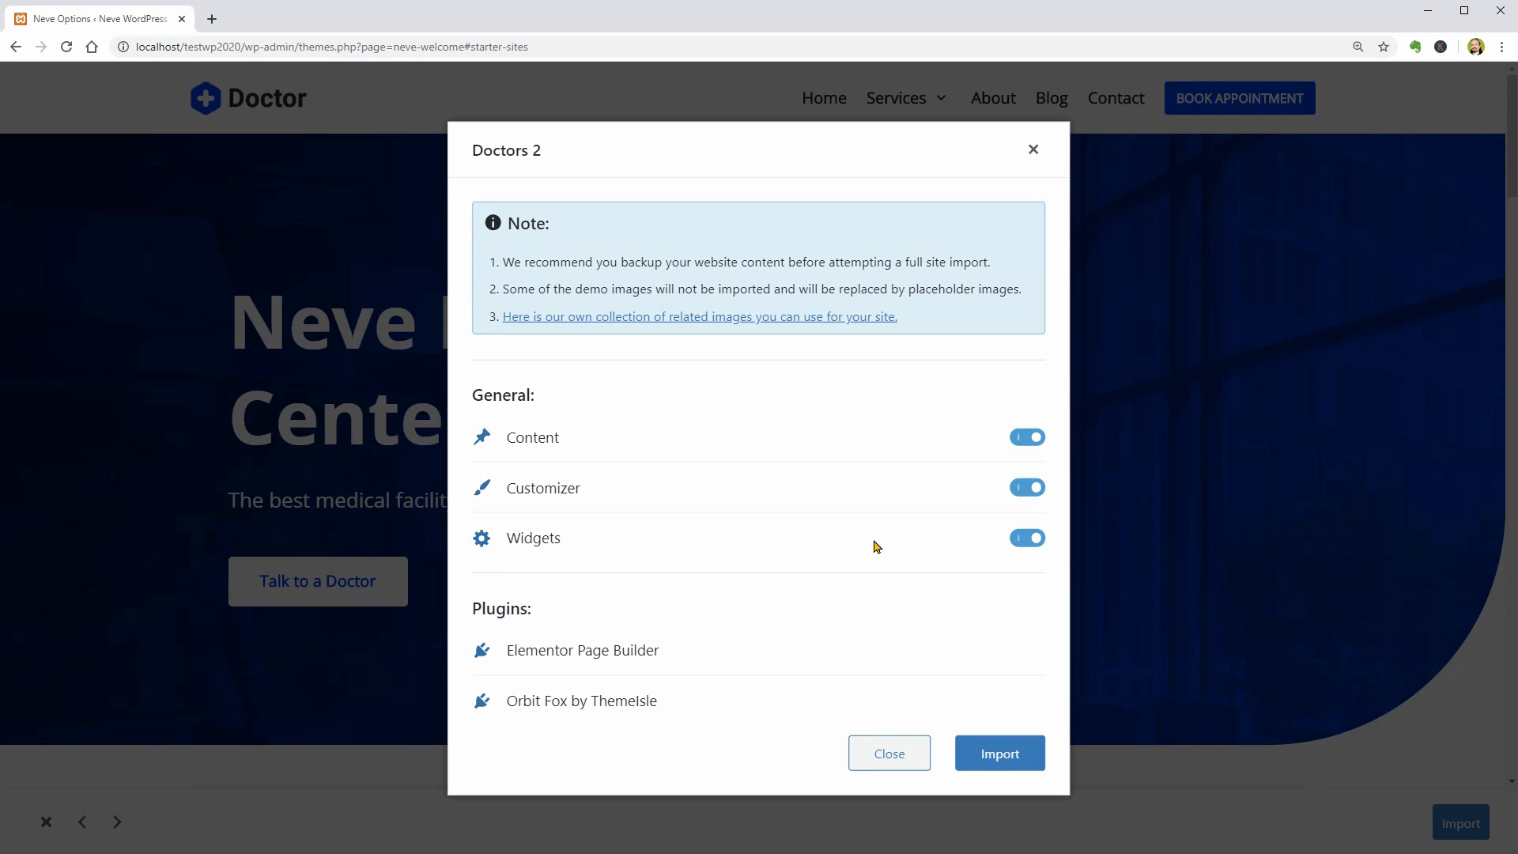
{"action": "left_click", "coordinate": [1036, 446]}
{"action": "left_click", "coordinate": [1035, 448]}
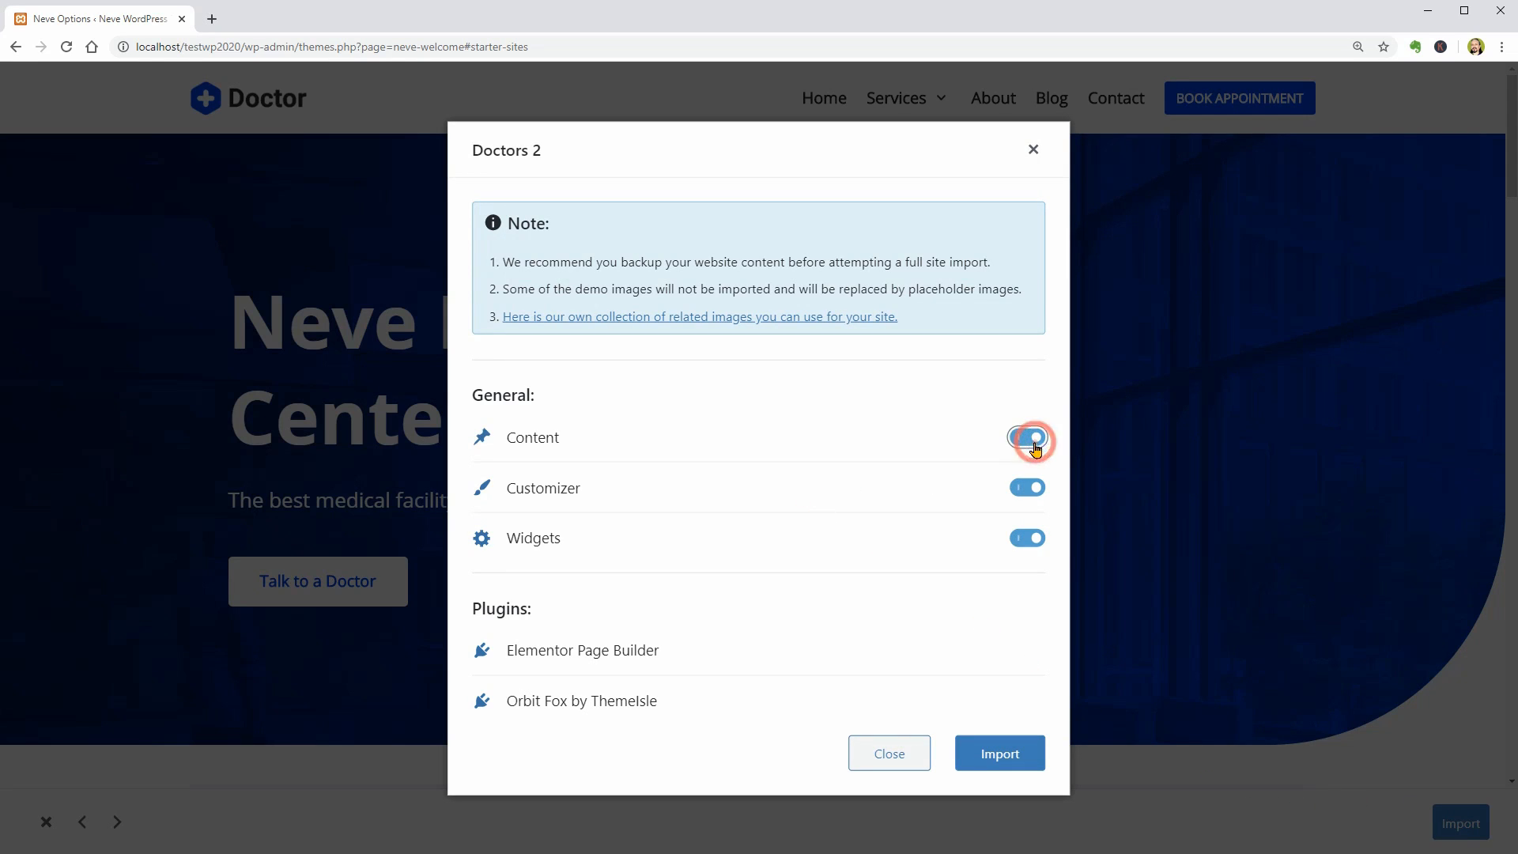
{"action": "left_click", "coordinate": [1036, 492]}
{"action": "left_click", "coordinate": [1036, 492]}
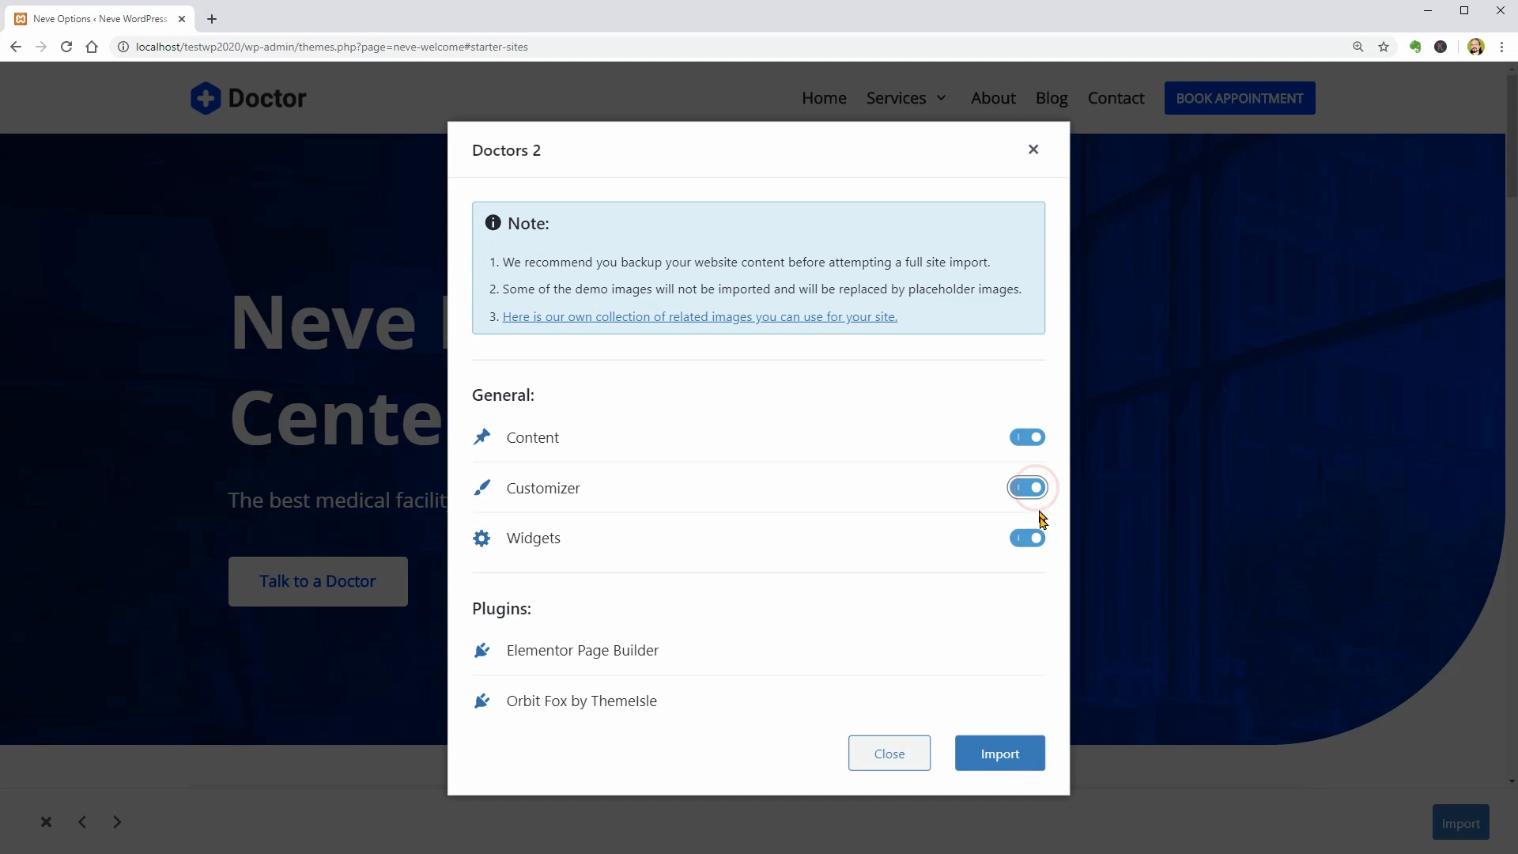
{"action": "left_click", "coordinate": [1040, 546]}
{"action": "left_click", "coordinate": [1039, 545]}
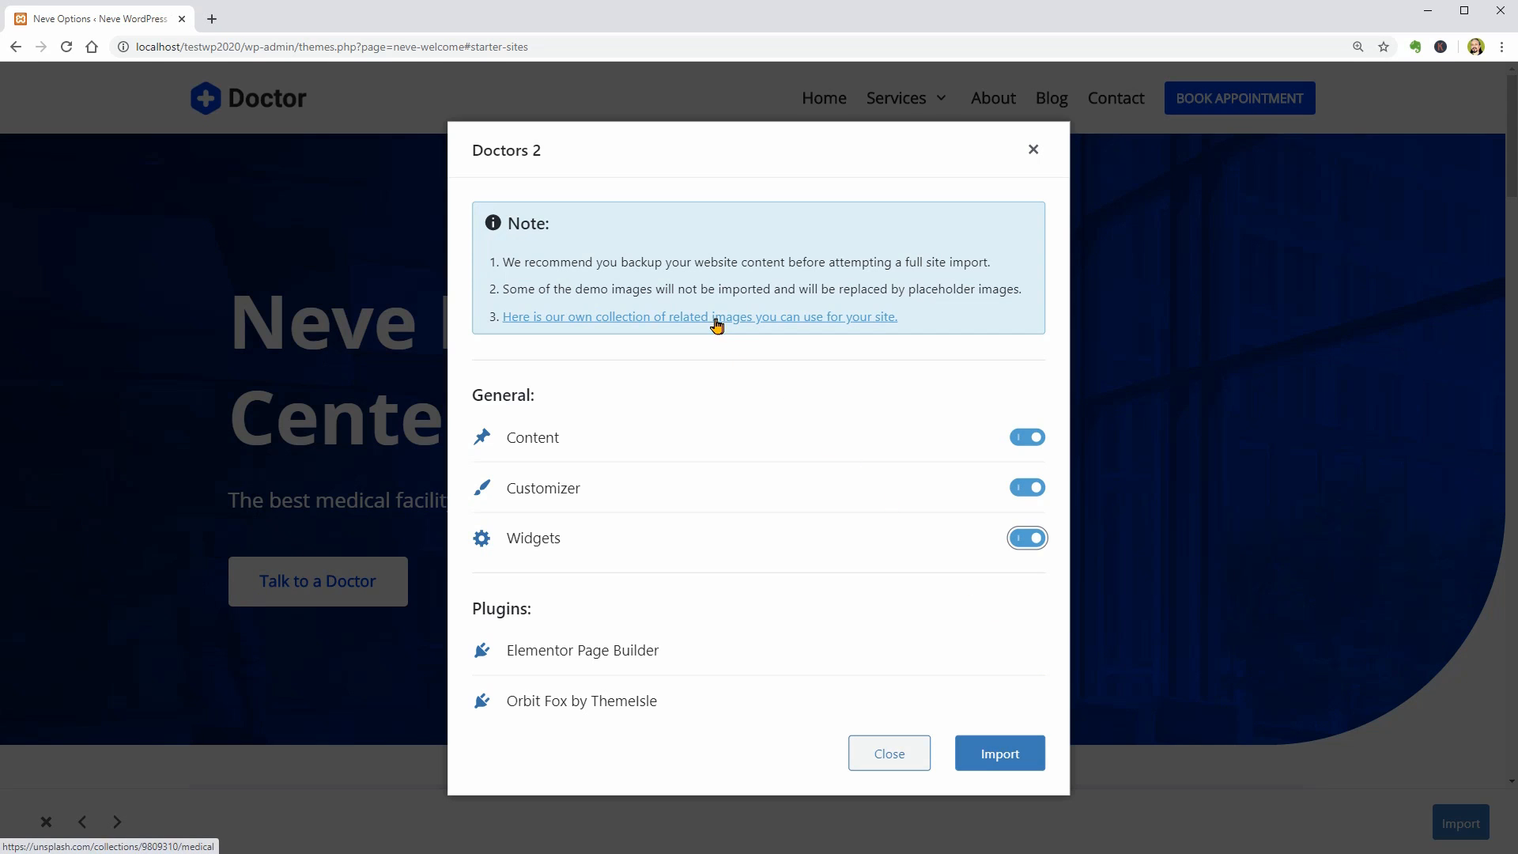
- Open the linked Unsplash collection of related images in a new tab, browse its photos, and return to the import options
{"action": "right_click", "coordinate": [691, 326]}
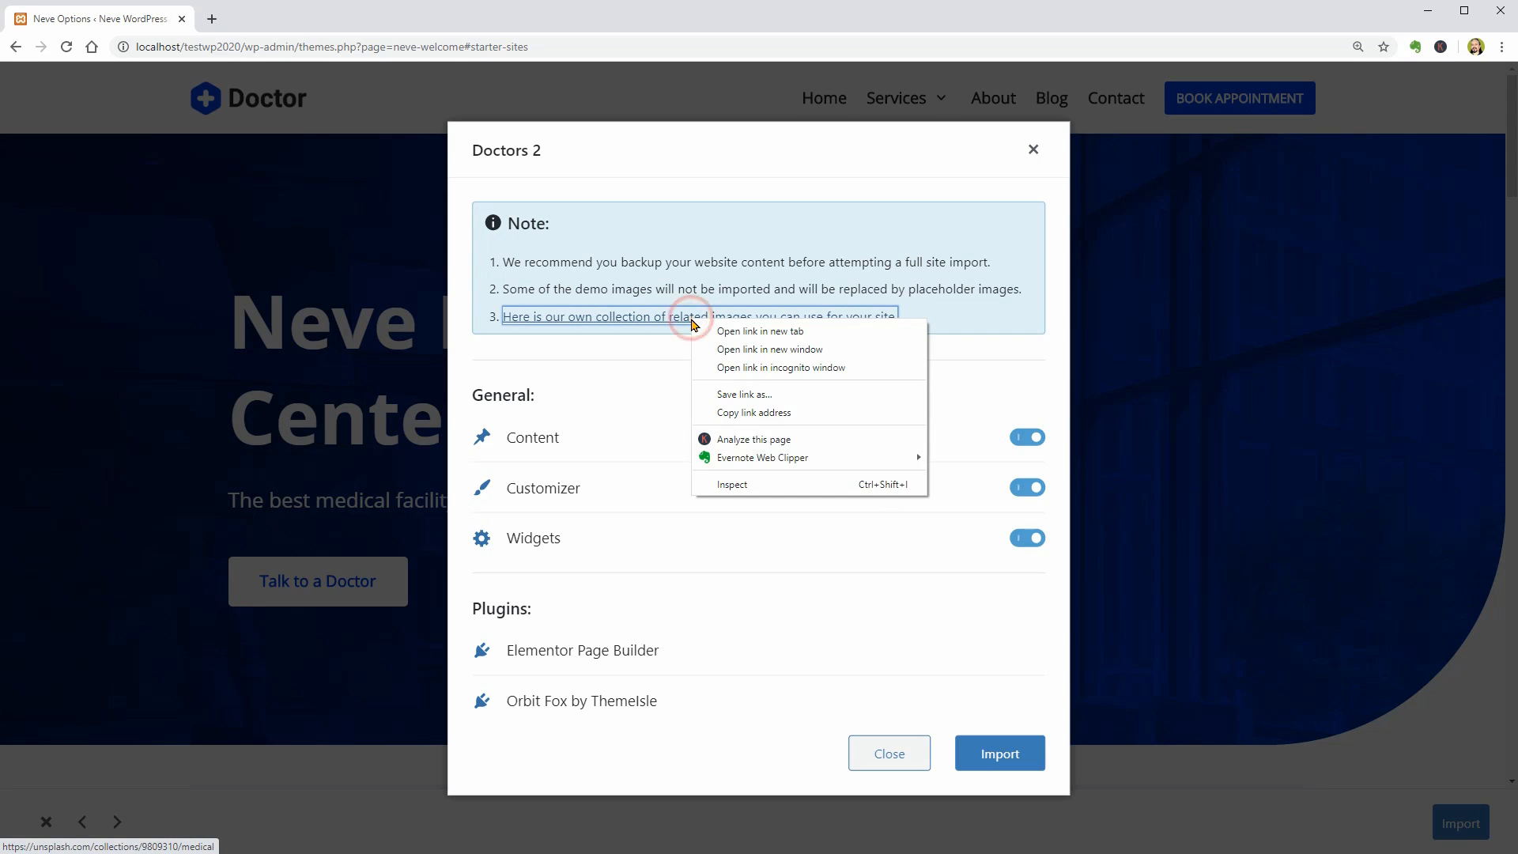
{"action": "left_click", "coordinate": [751, 338]}
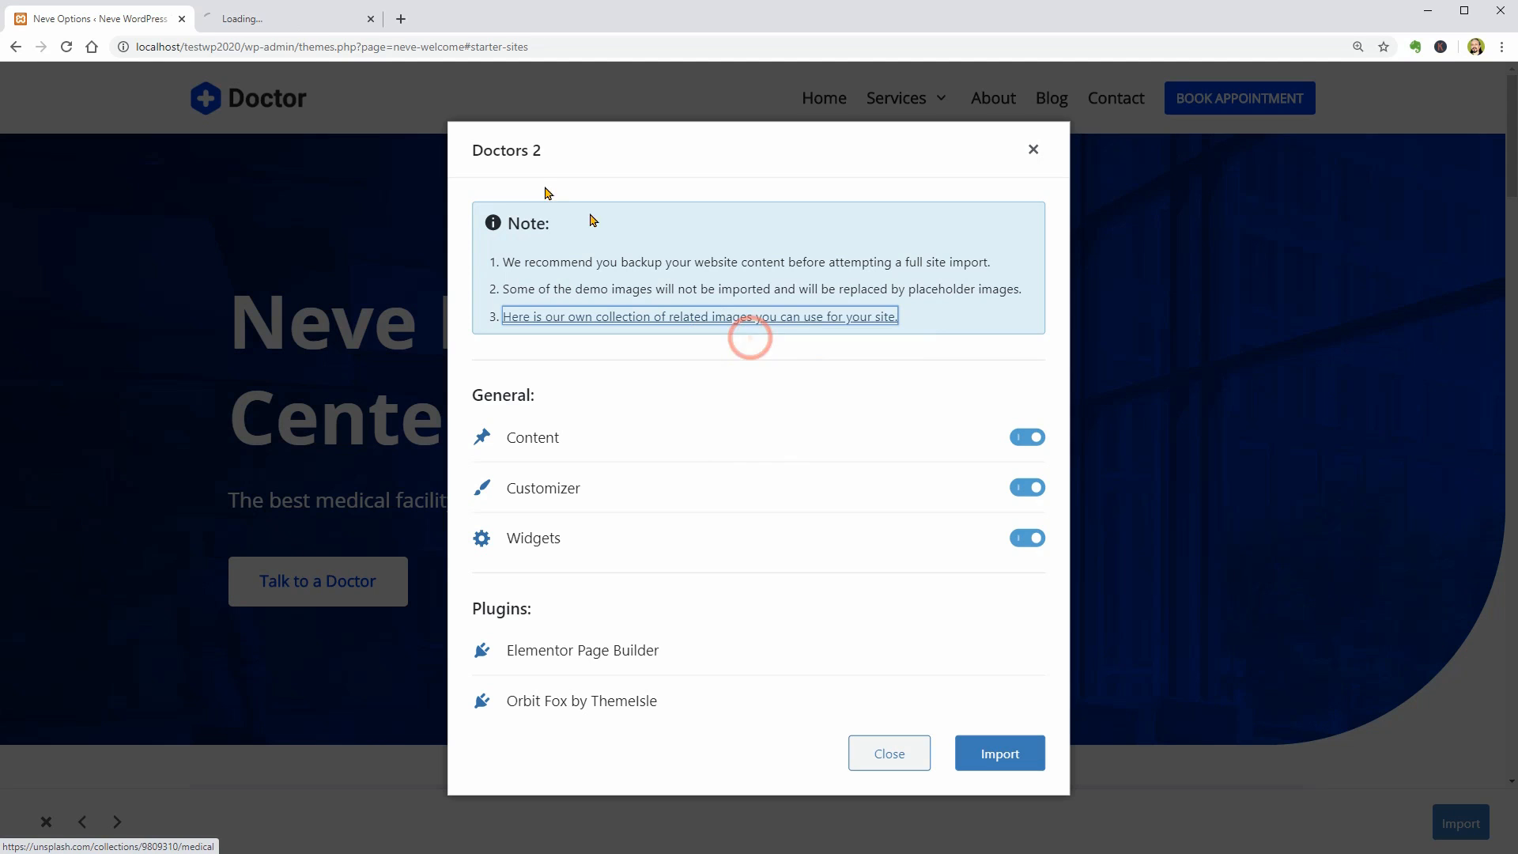
{"action": "left_click", "coordinate": [289, 23]}
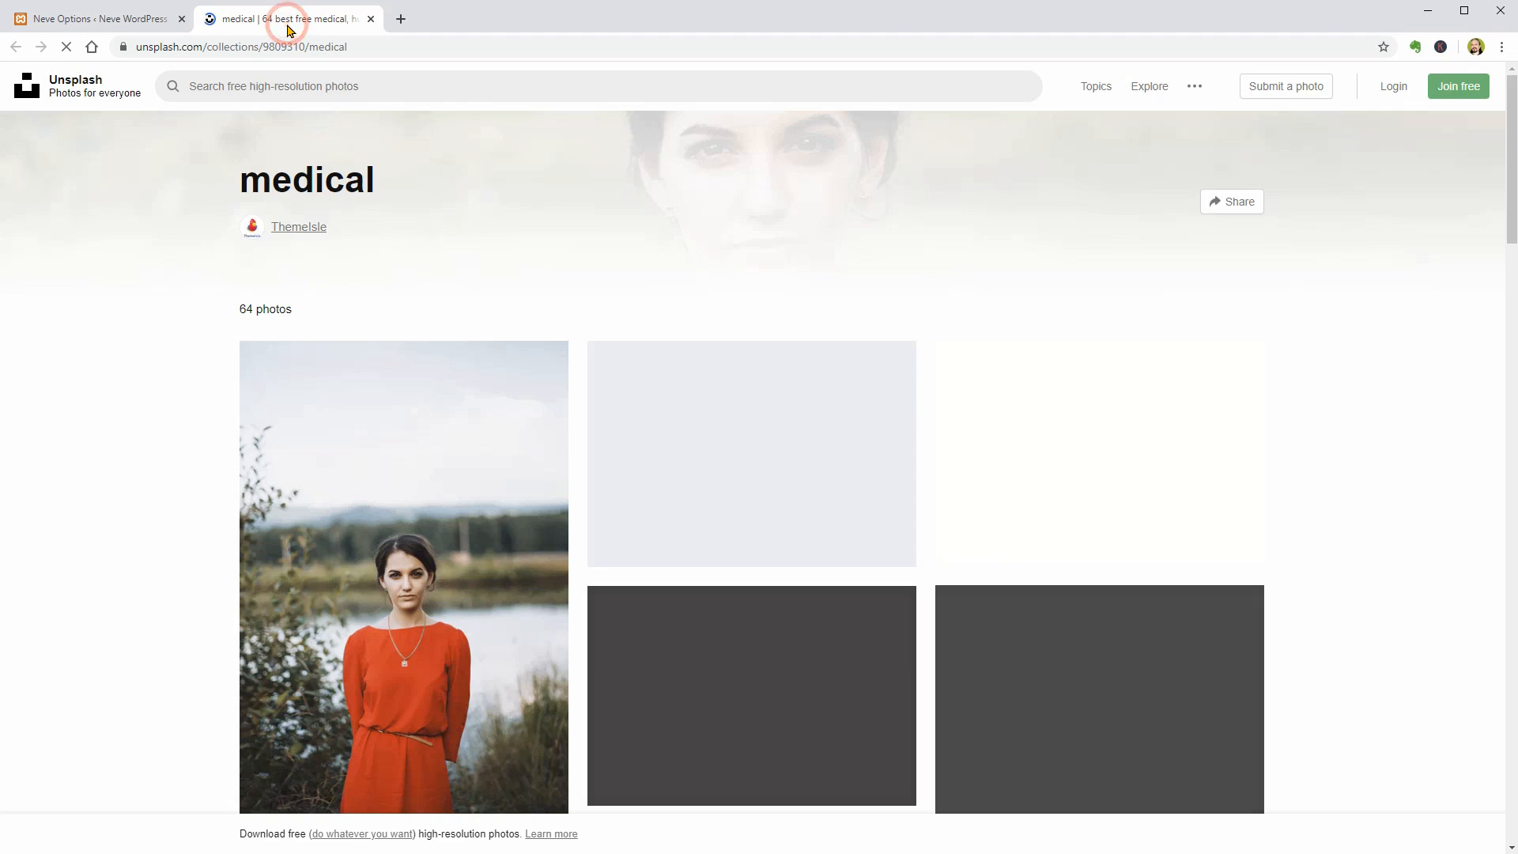
{"action": "scroll", "coordinate": [726, 518], "scroll_direction": "down", "scroll_amount": 5}
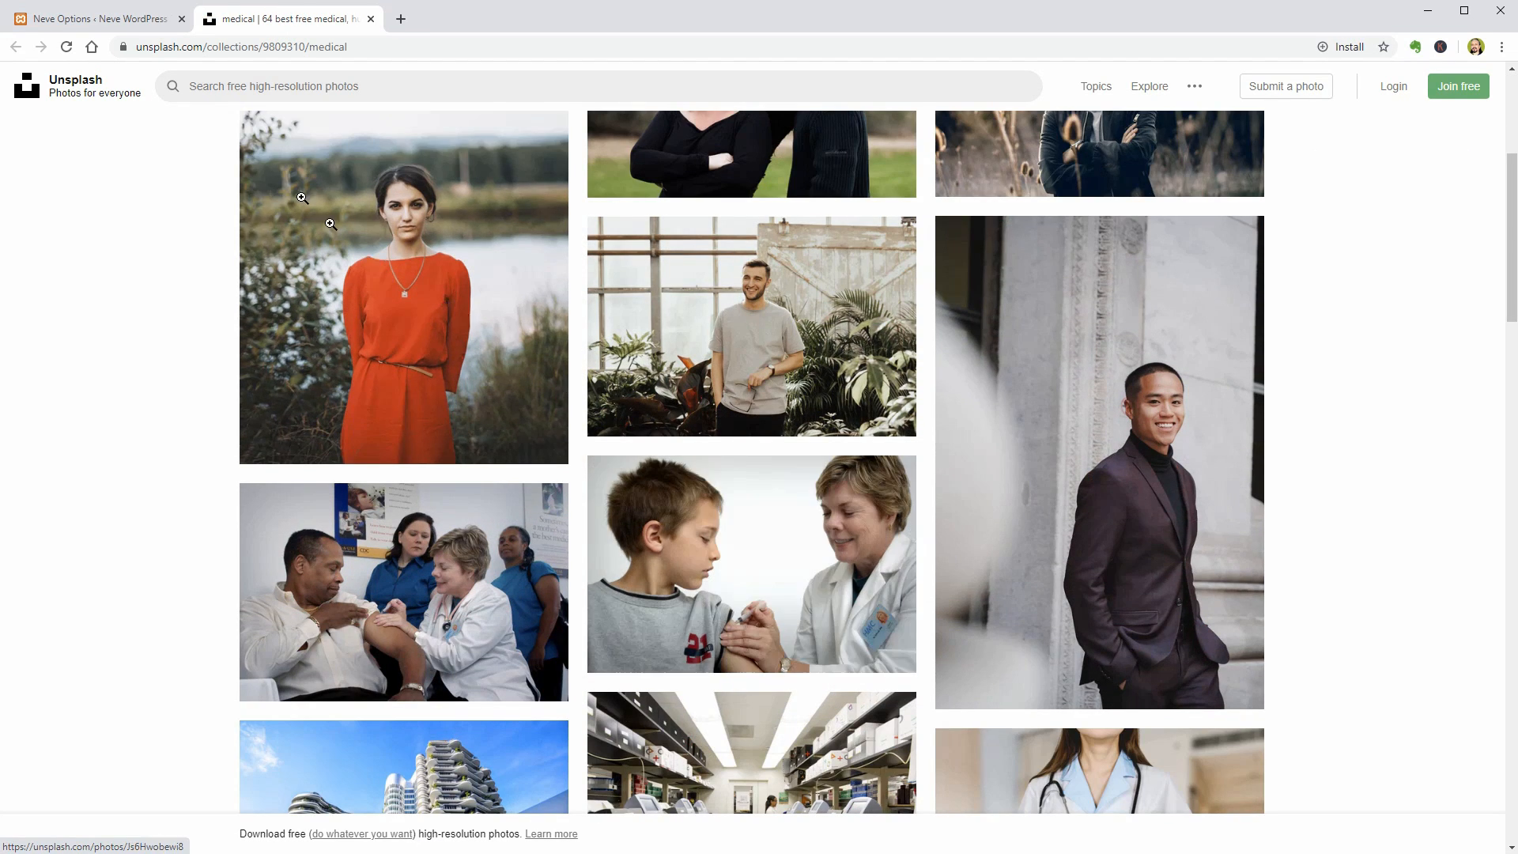
{"action": "left_click", "coordinate": [117, 22]}
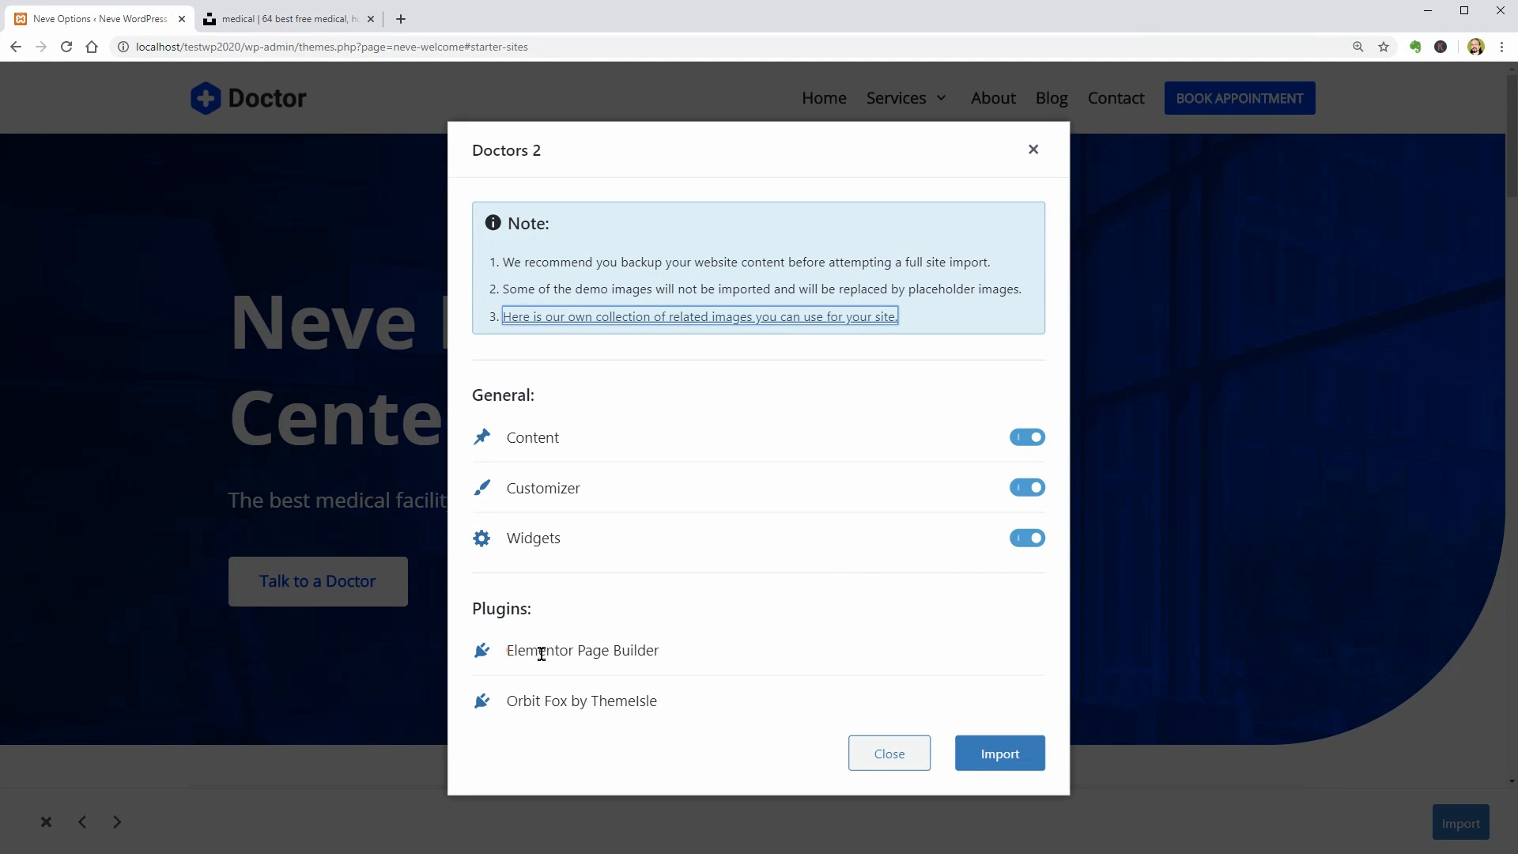
- Check the Elementor Page Builder and Orbit Fox plugin entries, and import the Doctors 2 starter site
{"action": "left_click_drag", "start_coordinate": [506, 650], "coordinate": [656, 668]}
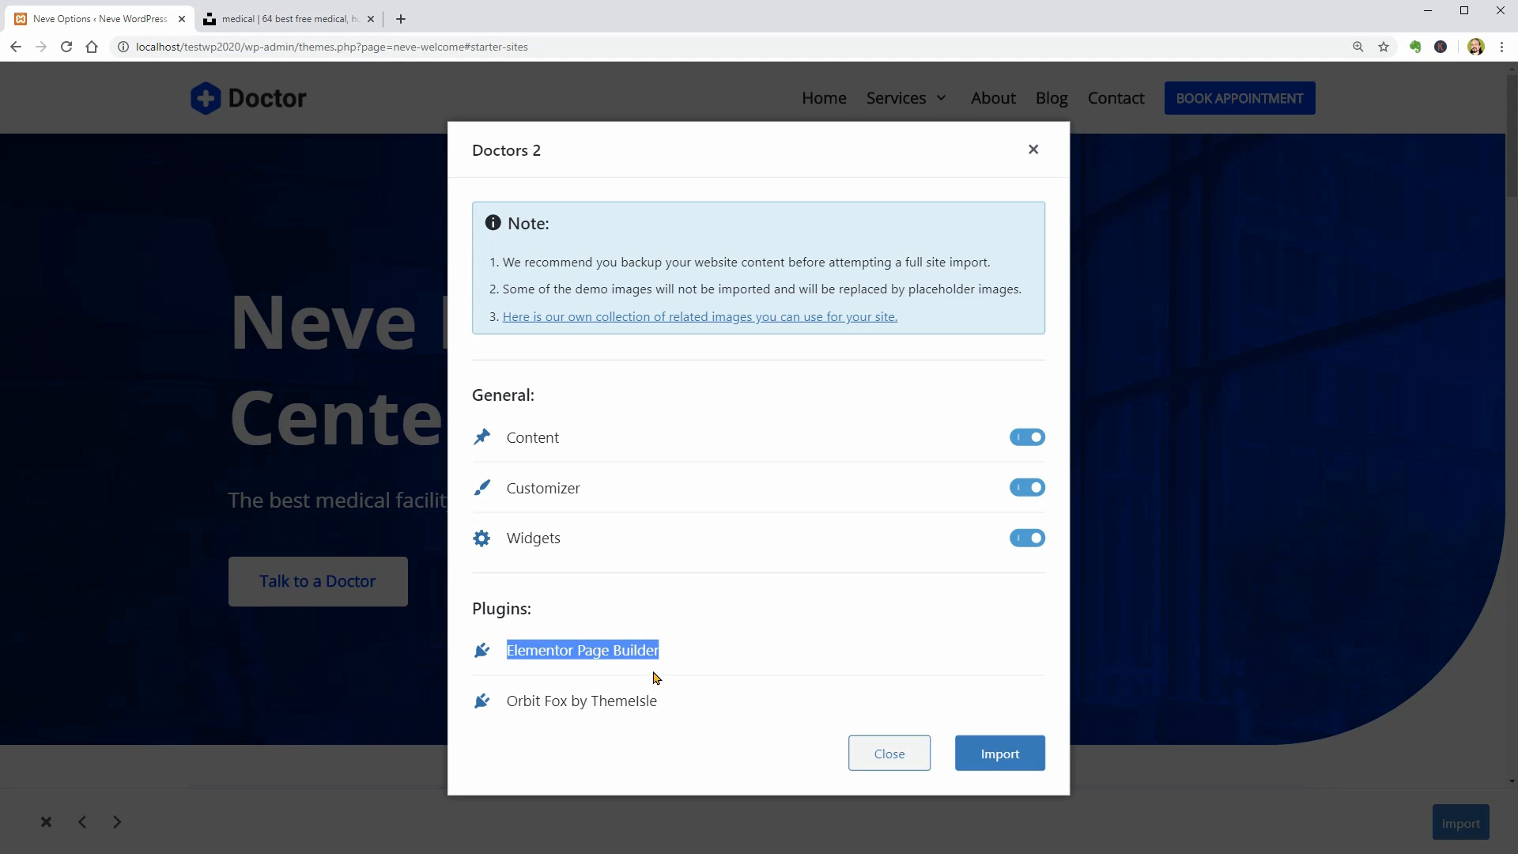
{"action": "left_click", "coordinate": [508, 701]}
{"action": "left_click_drag", "start_coordinate": [569, 701], "coordinate": [660, 703]}
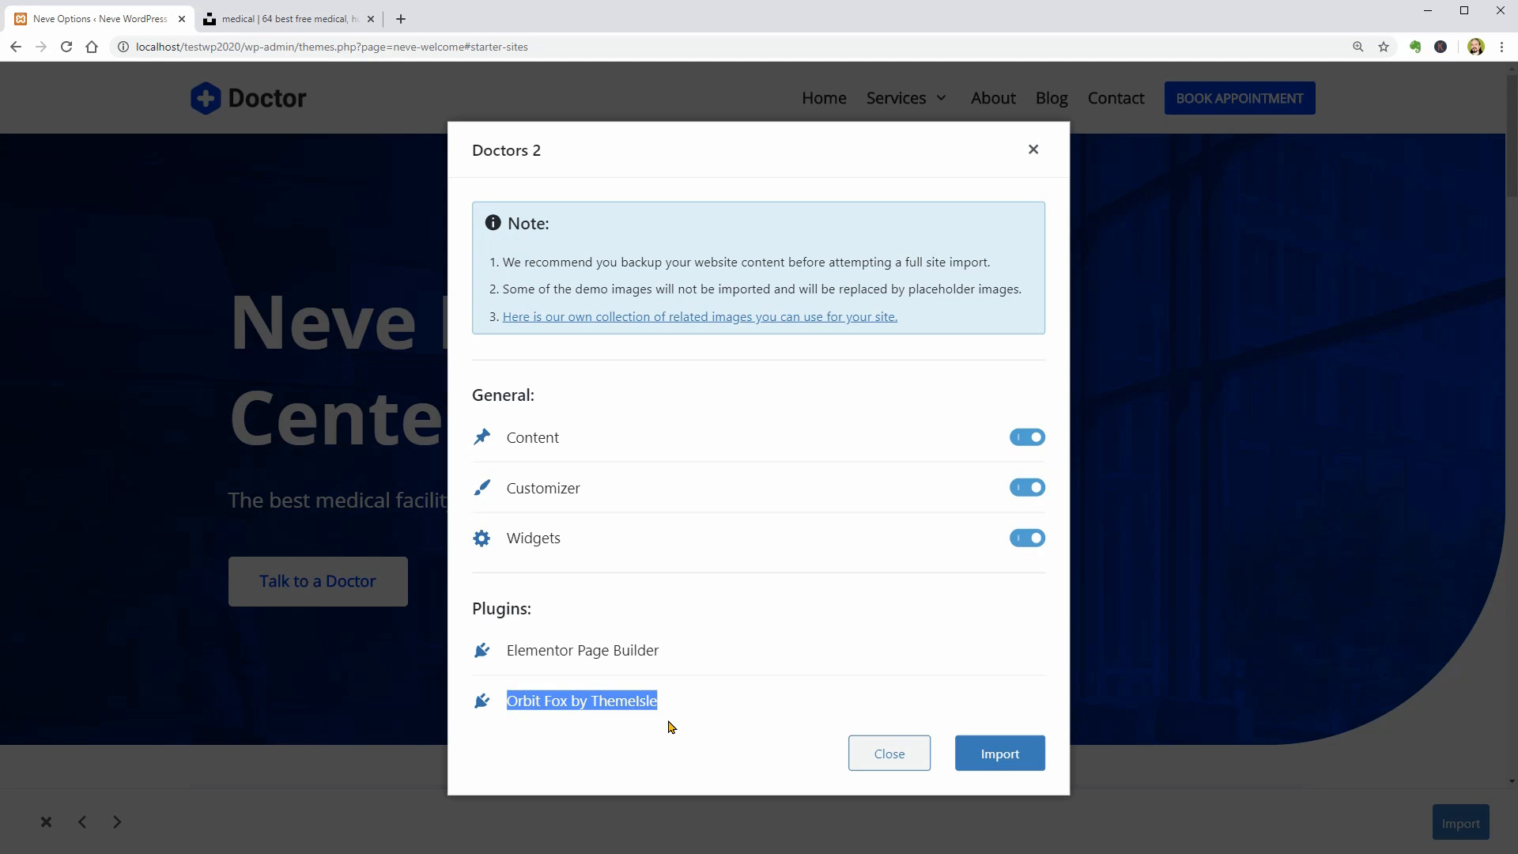
{"action": "left_click", "coordinate": [668, 721]}
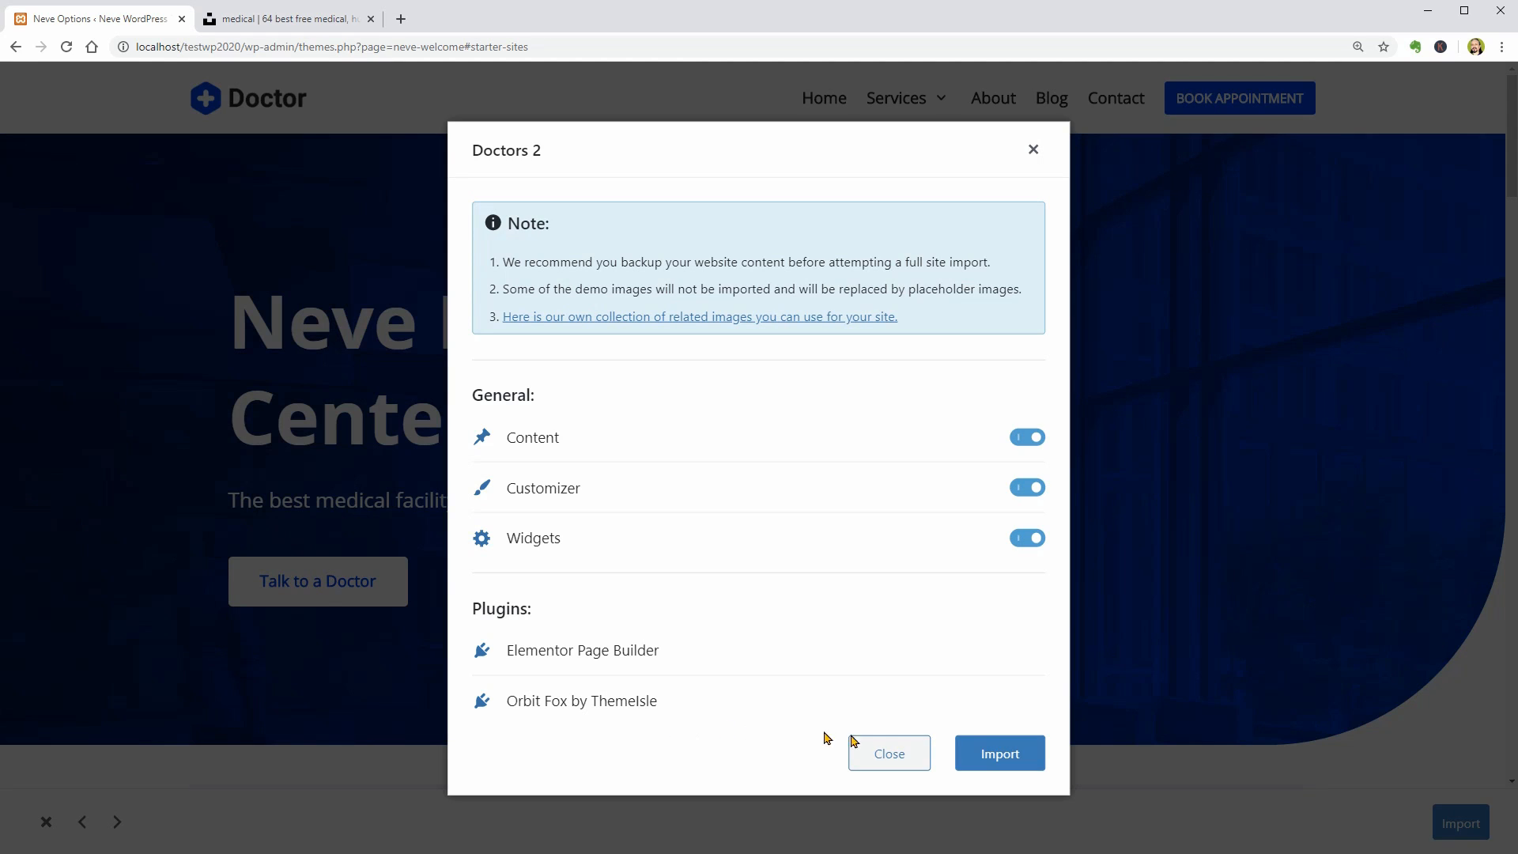
{"action": "left_click", "coordinate": [1012, 755]}
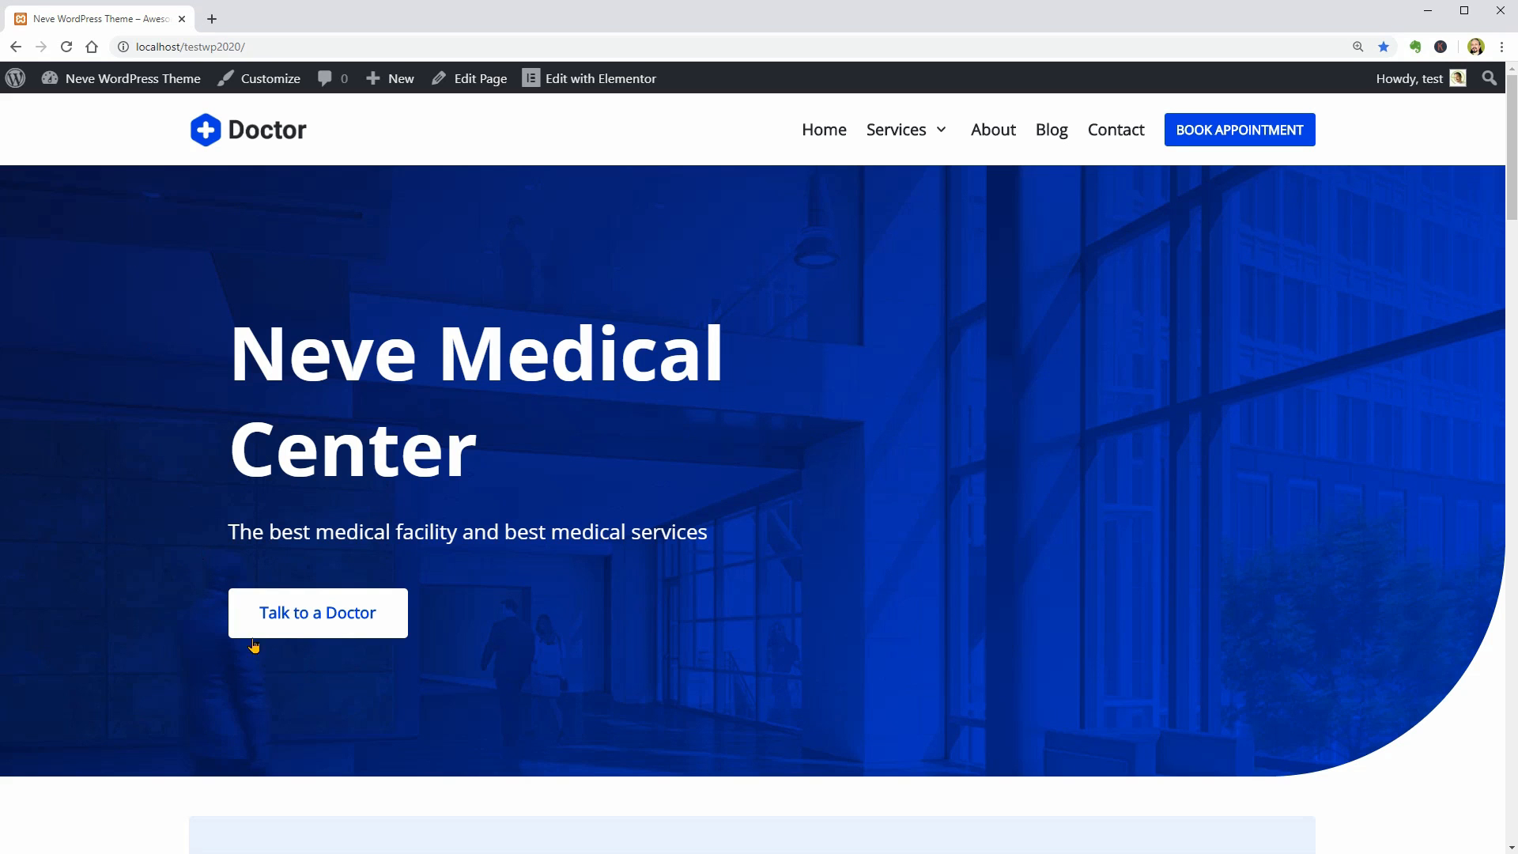
- Look over the imported site's homepage and go to the WordPress dashboard
{"action": "scroll", "coordinate": [253, 644], "scroll_direction": "down", "scroll_amount": 5}
{"action": "scroll", "coordinate": [276, 668], "scroll_direction": "up", "scroll_amount": 5}
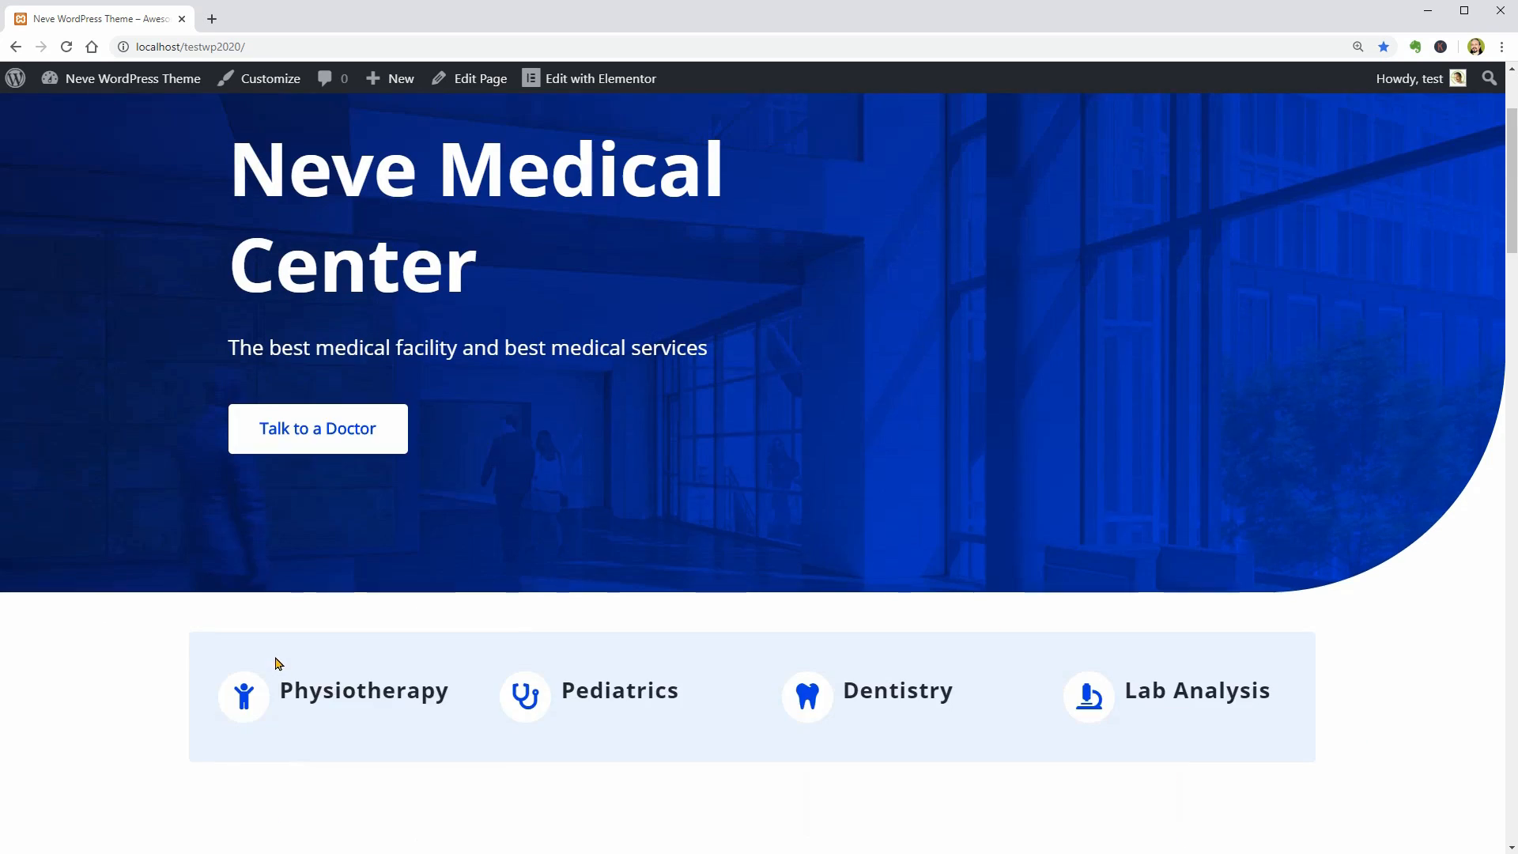
{"action": "mouse_move", "coordinate": [118, 79]}
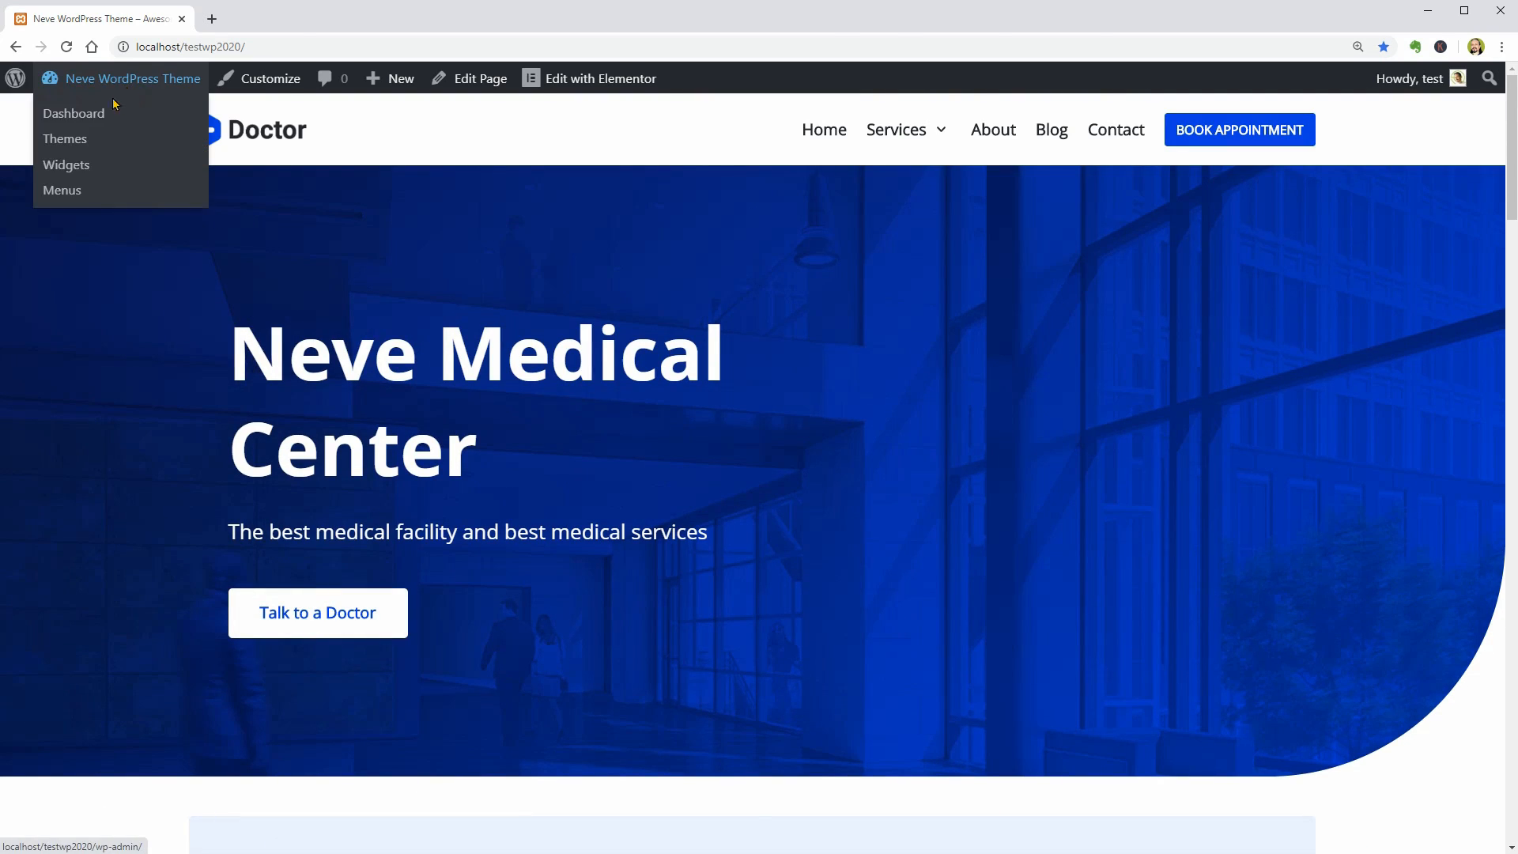
{"action": "left_click", "coordinate": [77, 111]}
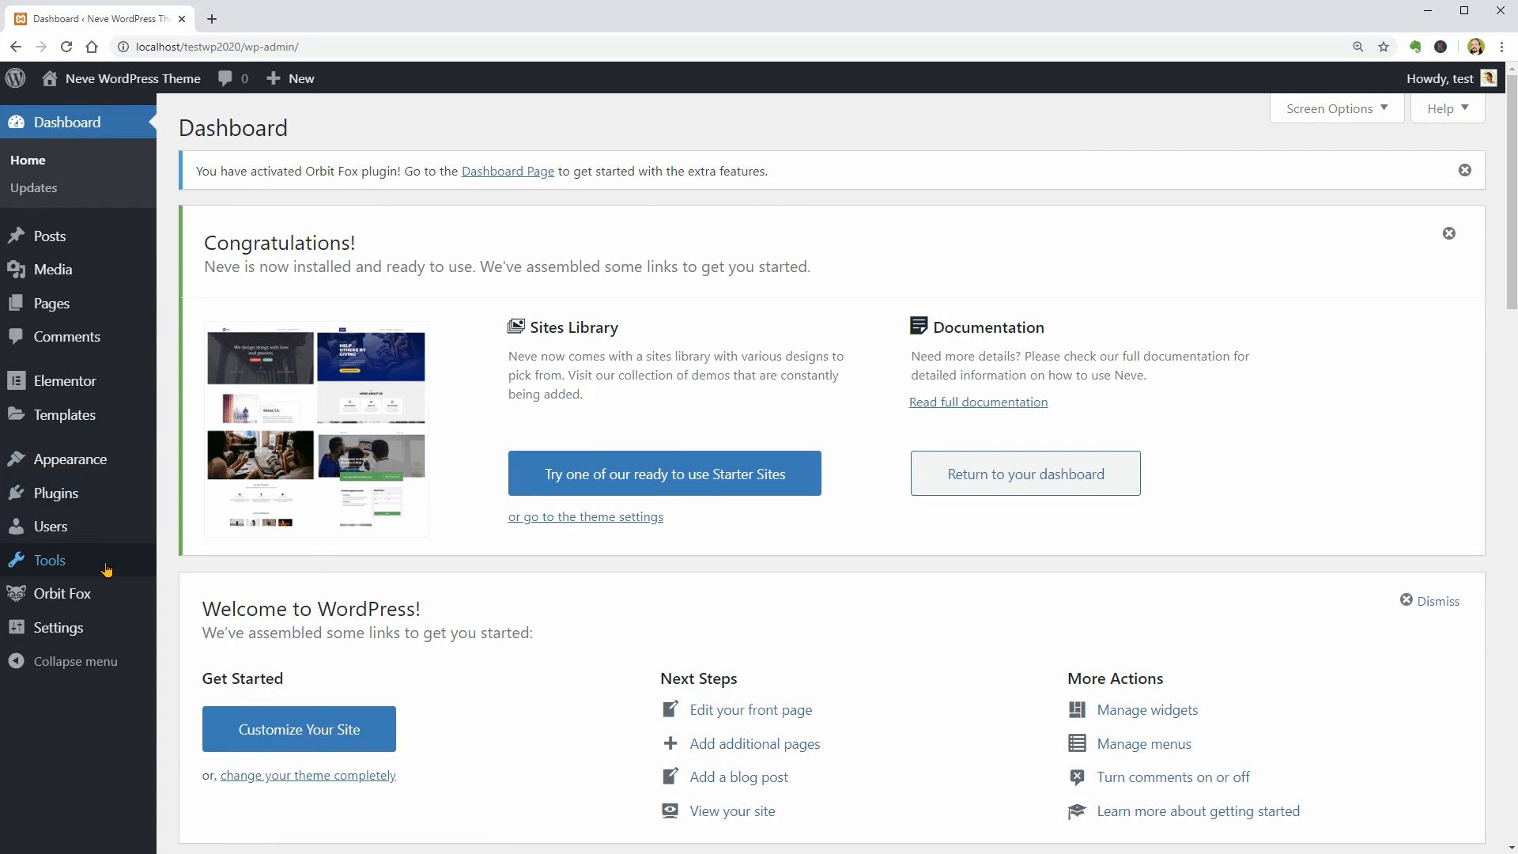
- Request a site reset in the WP Reset tool with the confirmation word "reset", and cancel it at the final confirmation
{"action": "mouse_move", "coordinate": [105, 563]}
{"action": "left_click", "coordinate": [214, 727]}
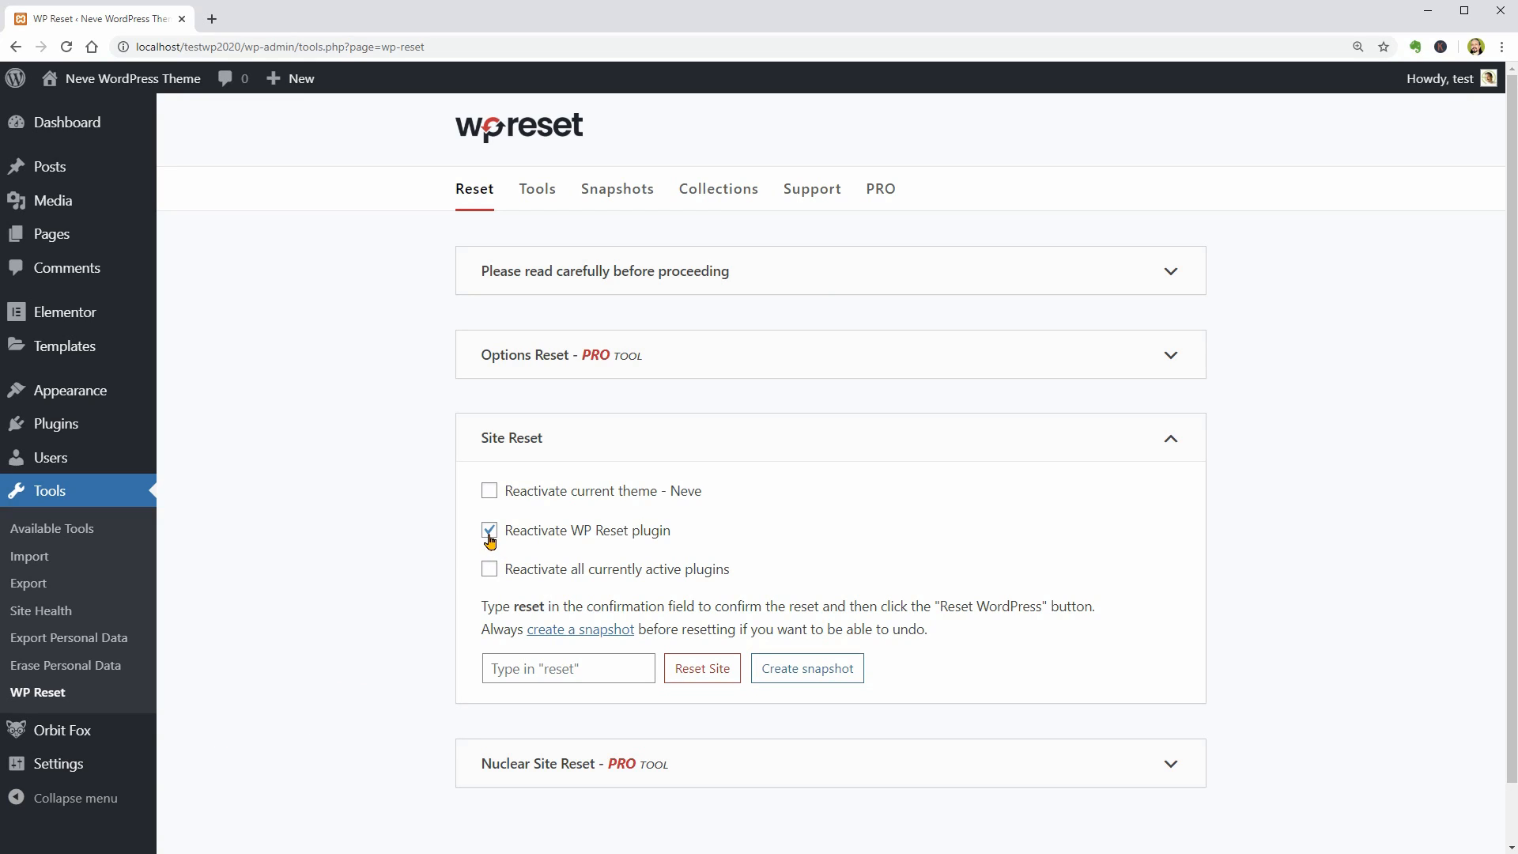
{"action": "left_click", "coordinate": [489, 530]}
{"action": "left_click", "coordinate": [569, 667]}
{"action": "type", "text": "reset"}
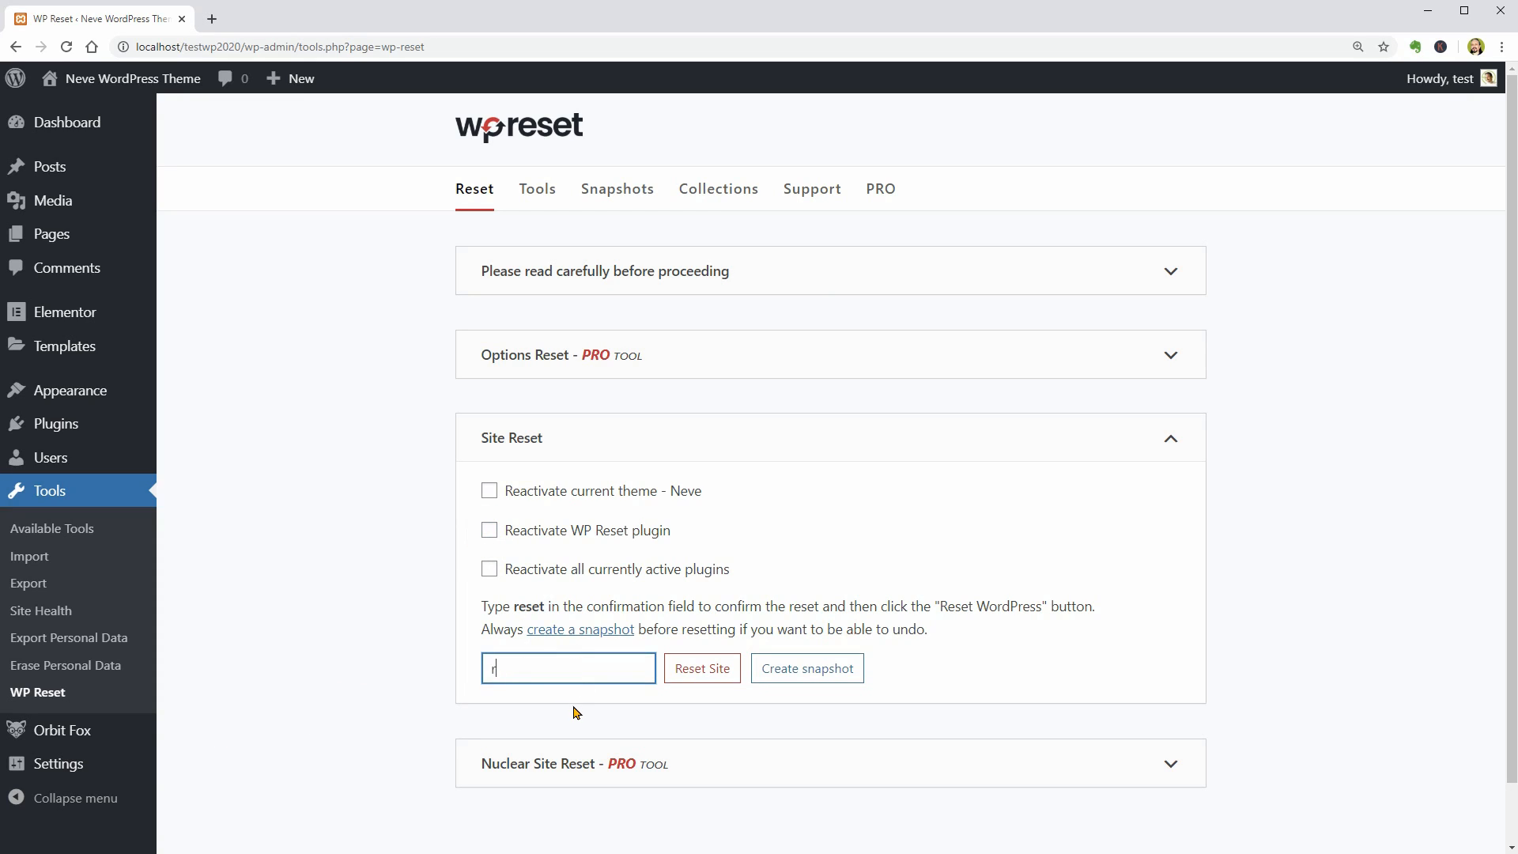
{"action": "left_click", "coordinate": [692, 677]}
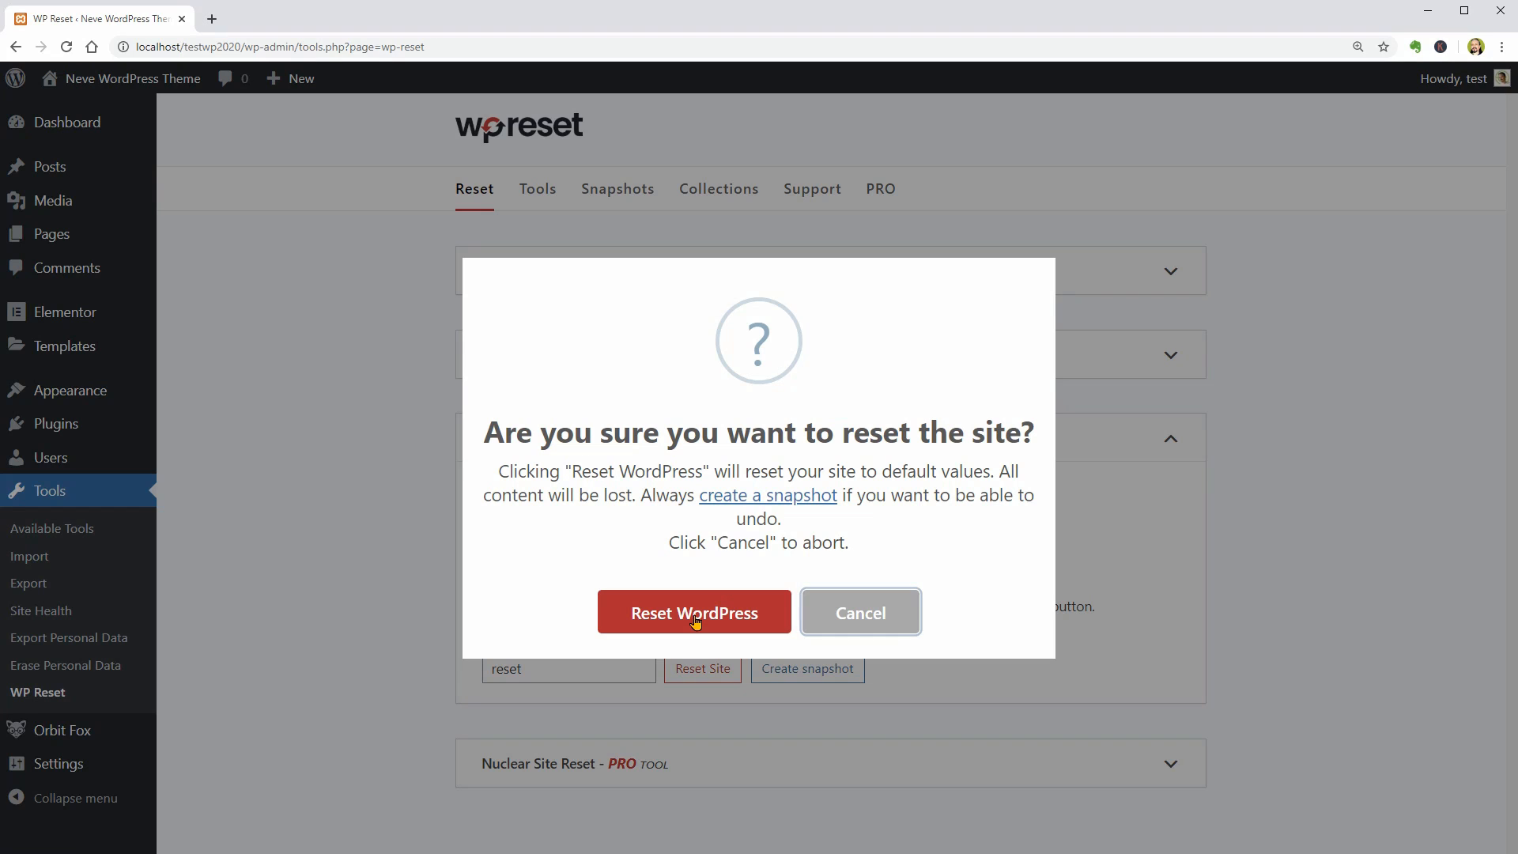
{"action": "left_click", "coordinate": [859, 620]}
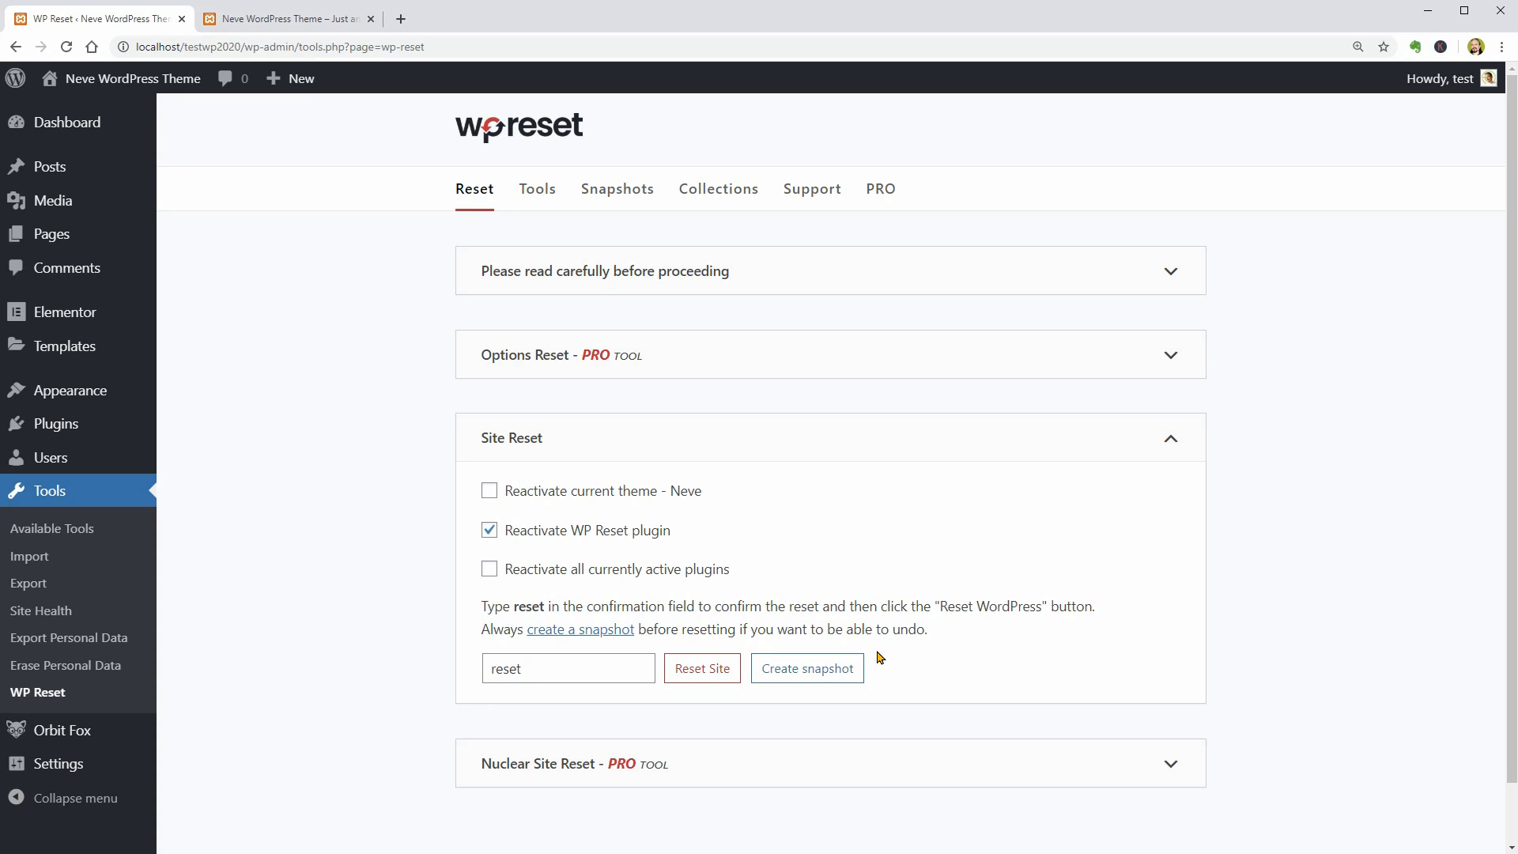
- Open the Neve Options page and switch to the tab showing the website's front page
{"action": "mouse_move", "coordinate": [95, 392]}
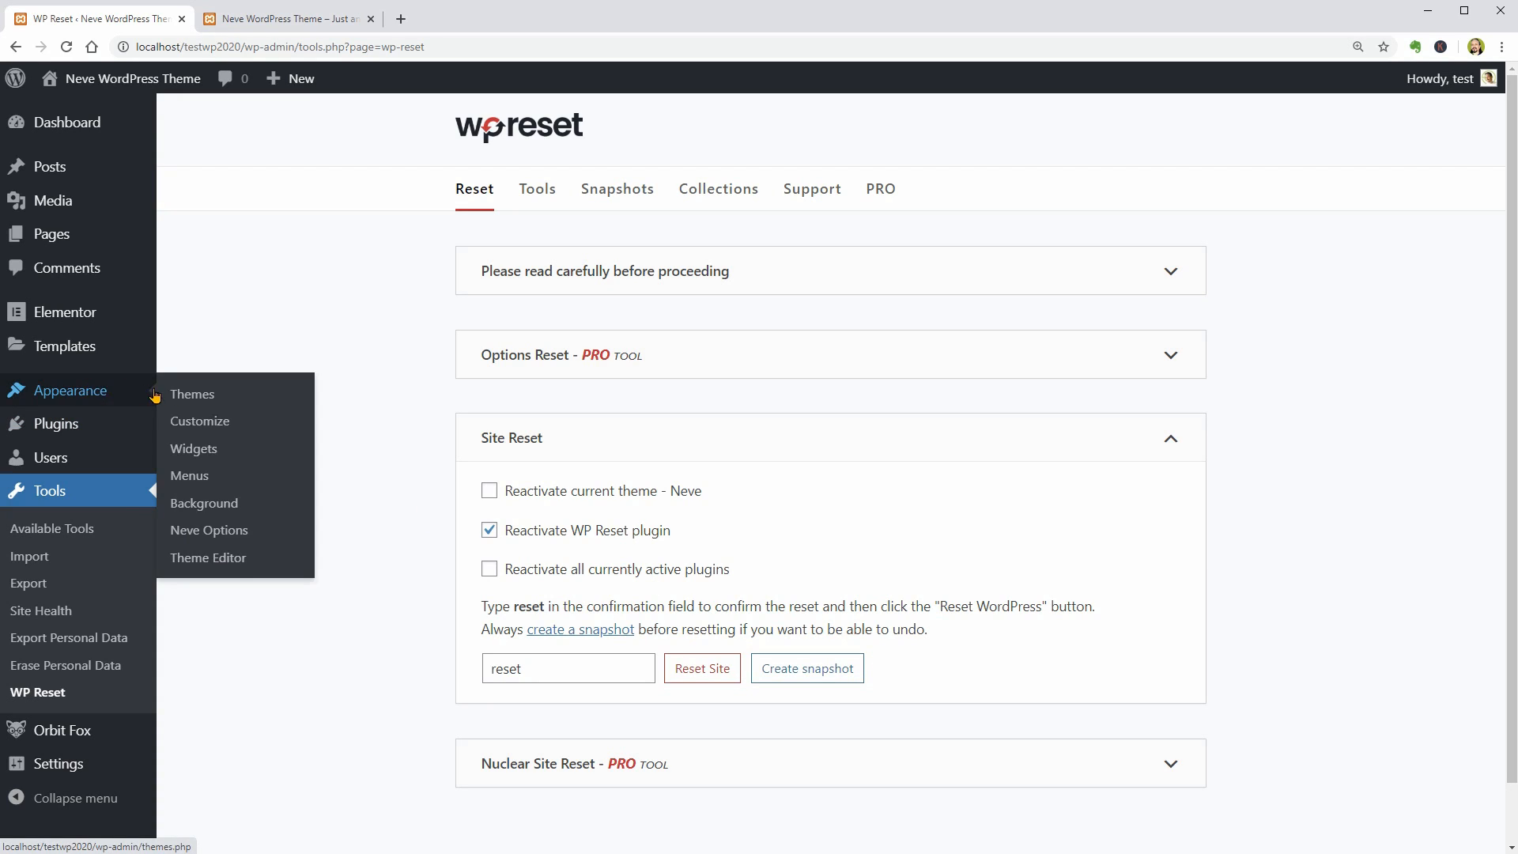
{"action": "left_click", "coordinate": [226, 530]}
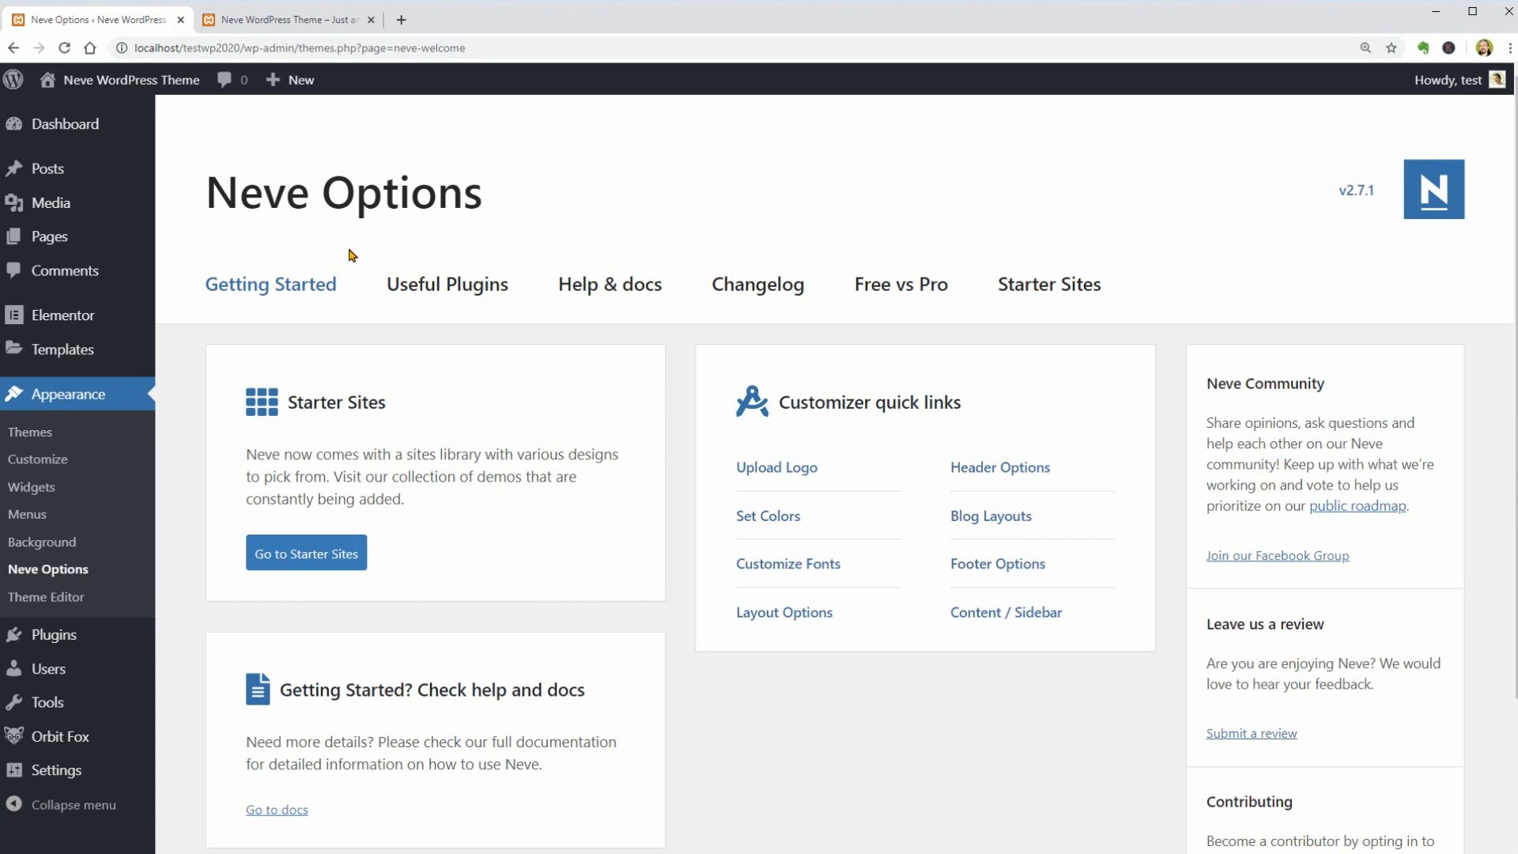
{"action": "left_click", "coordinate": [290, 22]}
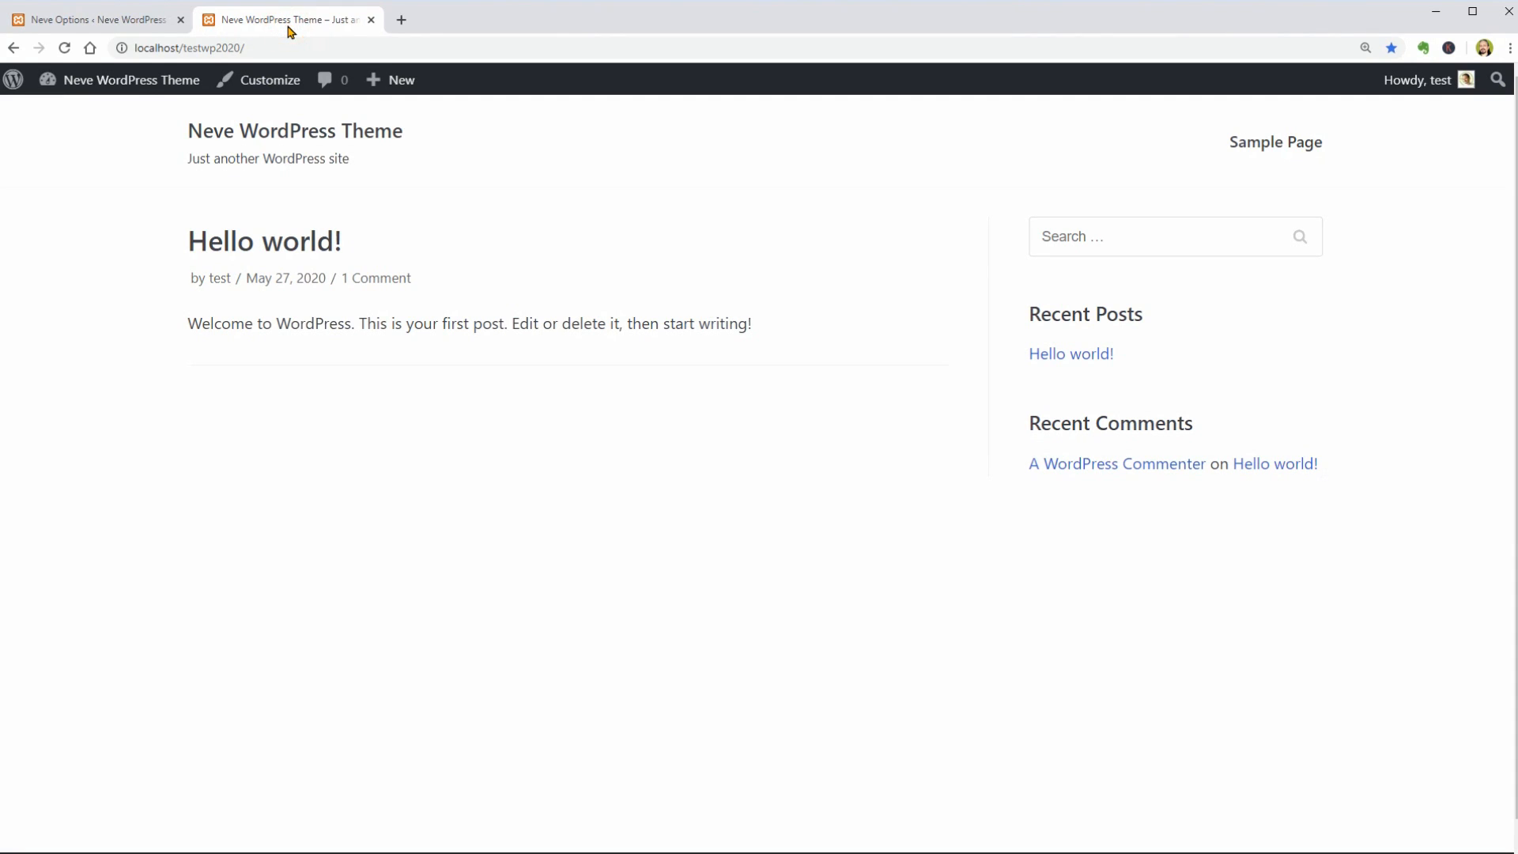
- Reload the website's front page and look over the imported Doctor homepage from the hero section down
{"action": "left_click", "coordinate": [65, 49]}
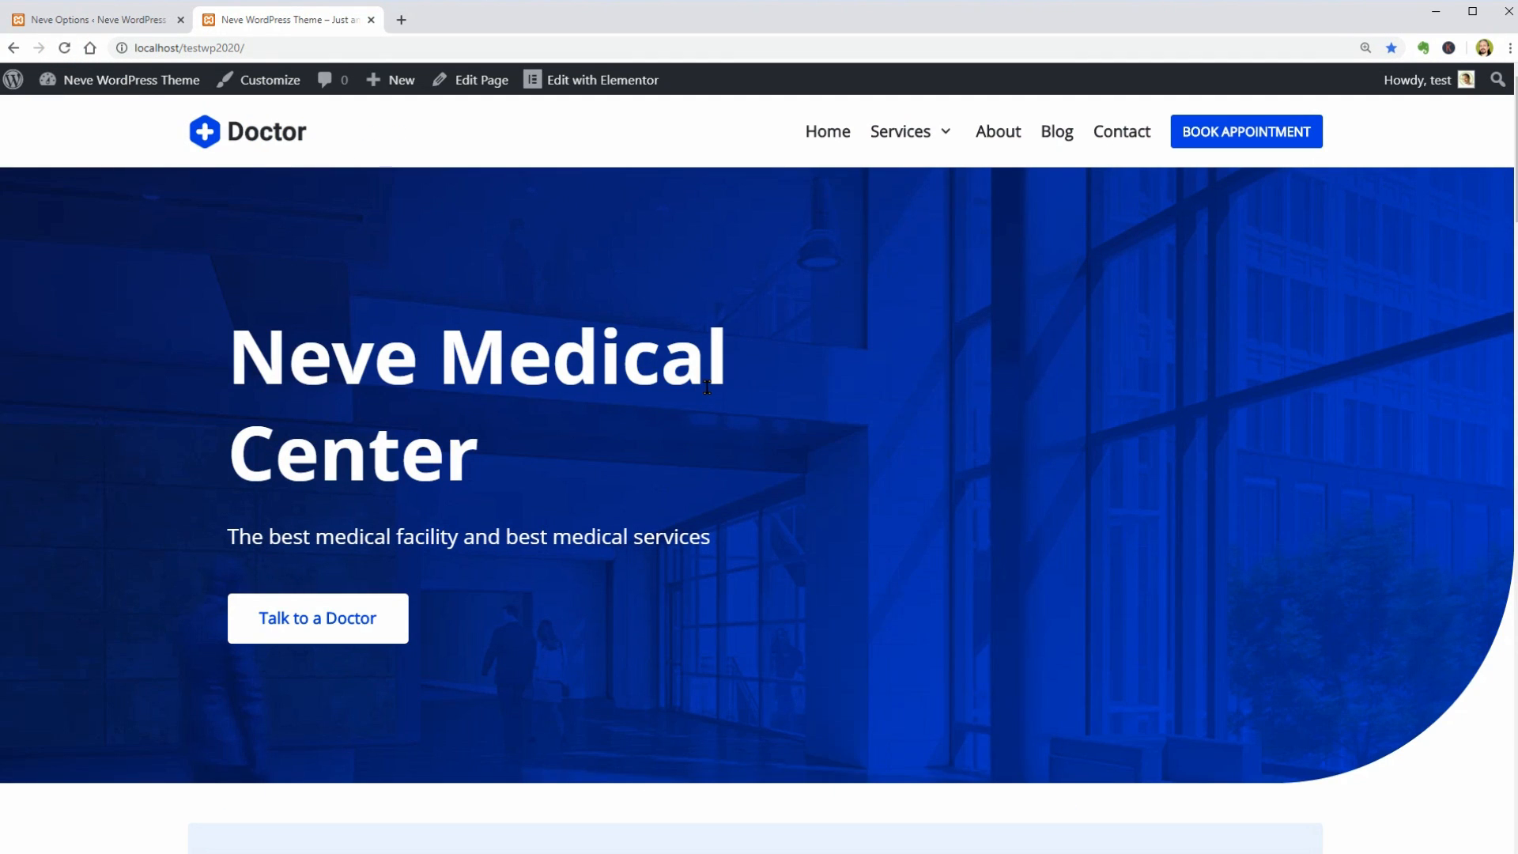
{"action": "scroll", "coordinate": [817, 550], "scroll_direction": "down", "scroll_amount": 7}
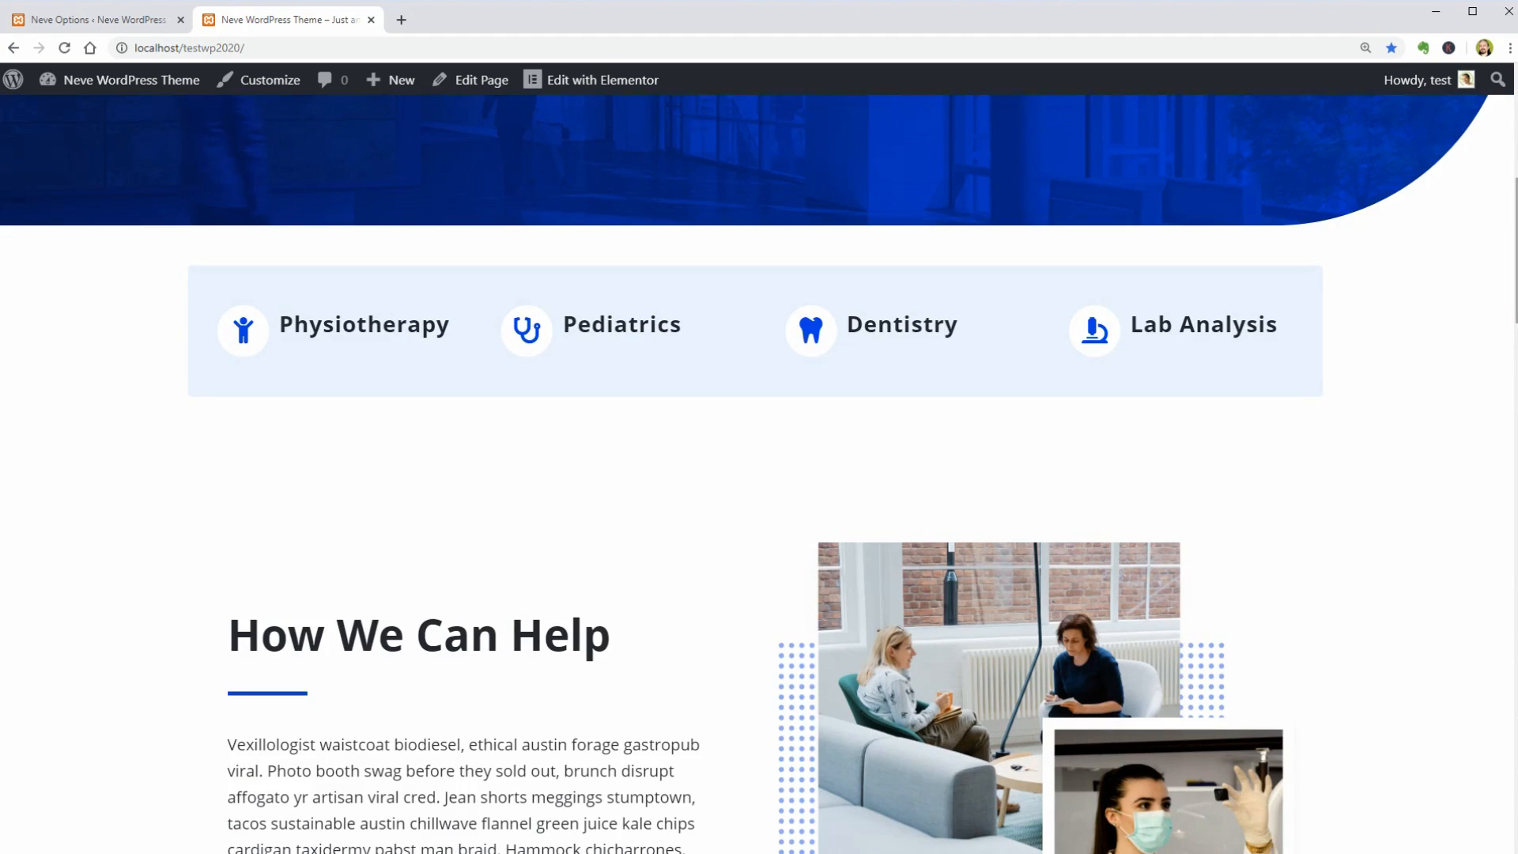
{"action": "scroll", "coordinate": [1502, 320], "scroll_direction": "down", "scroll_amount": 4}
{"action": "left_click_drag", "start_coordinate": [1516, 363], "coordinate": [1515, 160]}
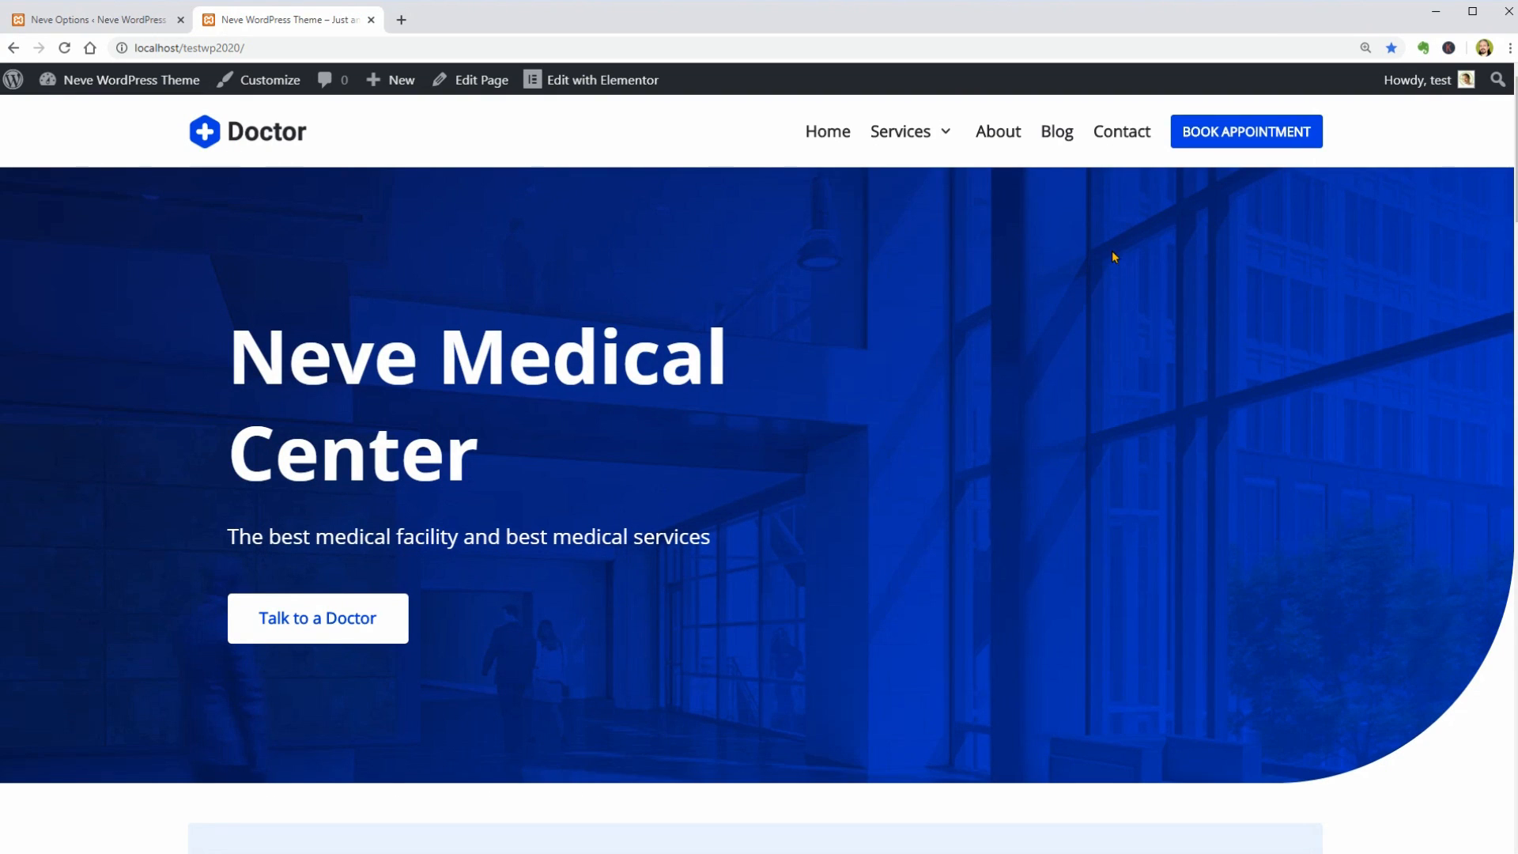
{"action": "left_click", "coordinate": [865, 431]}
{"action": "scroll", "coordinate": [865, 439], "scroll_direction": "down", "scroll_amount": 2}
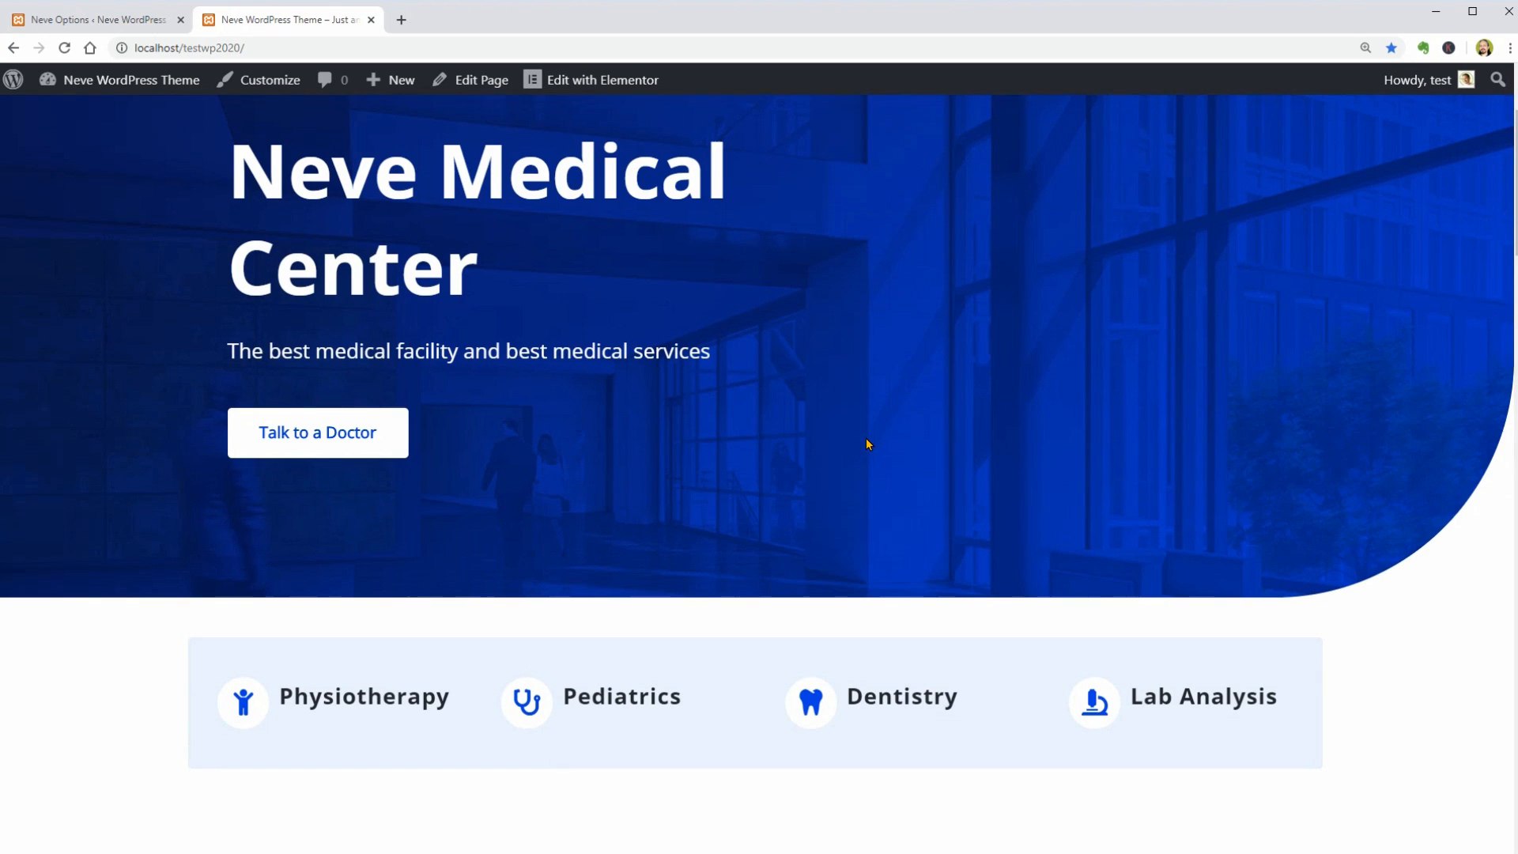
{"action": "scroll", "coordinate": [866, 444], "scroll_direction": "up", "scroll_amount": 2}
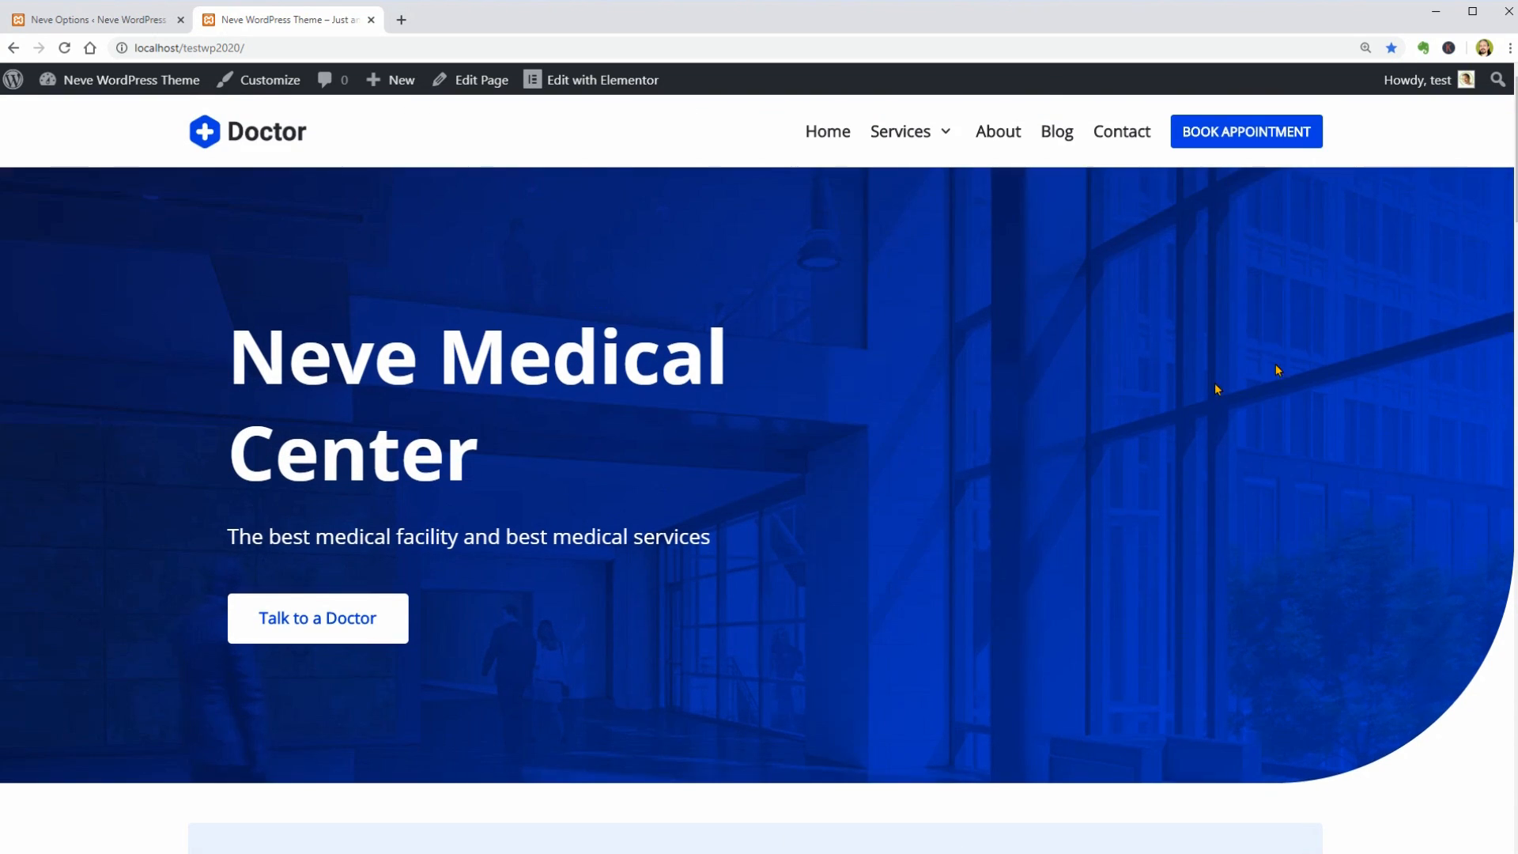
{"action": "left_click_drag", "start_coordinate": [1502, 240], "coordinate": [1484, 788]}
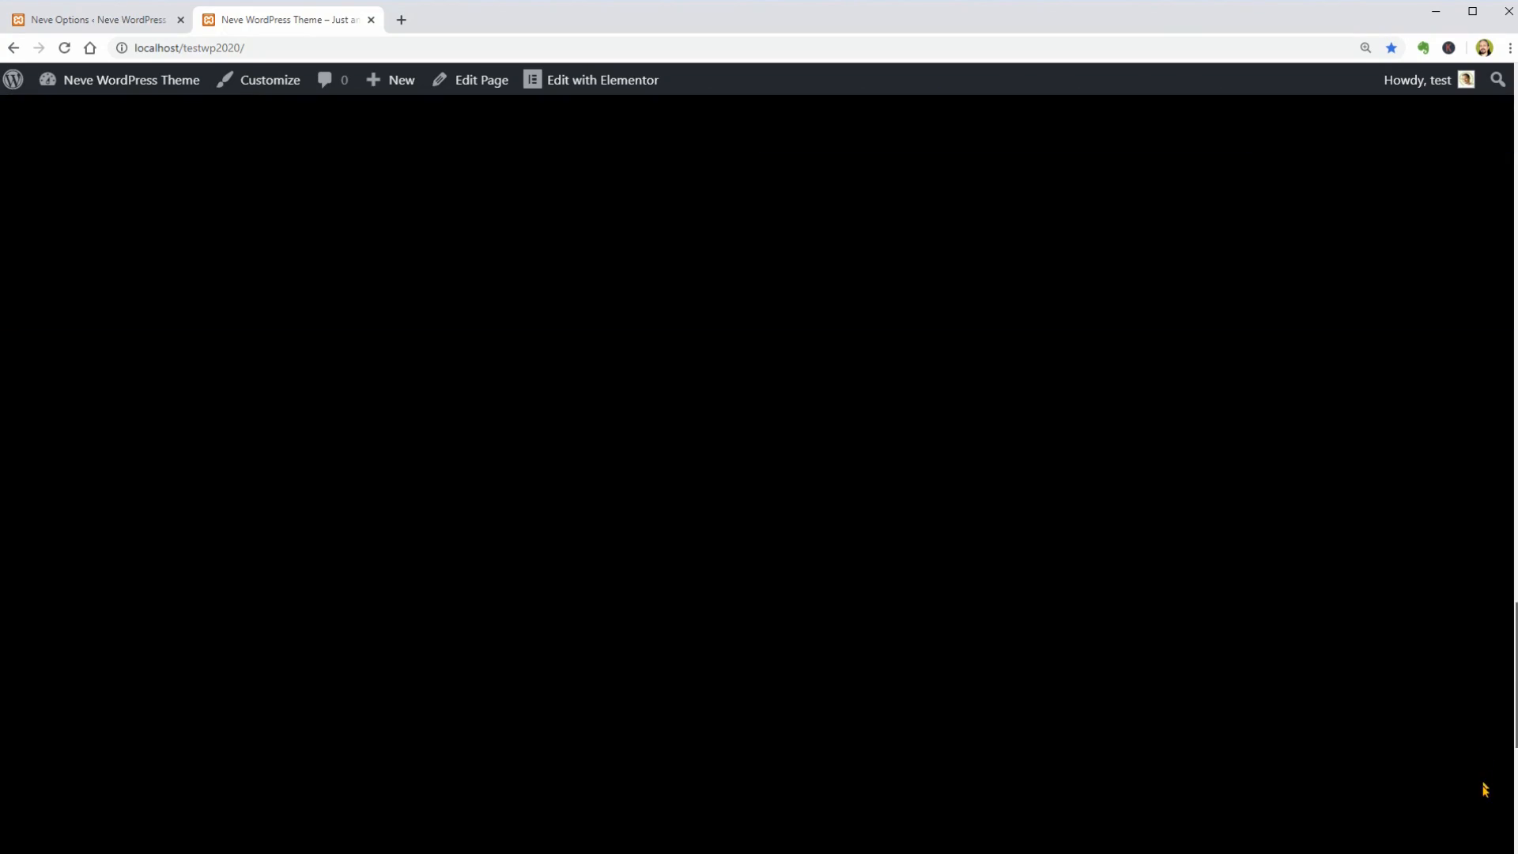
{"action": "left_click", "coordinate": [1484, 788]}
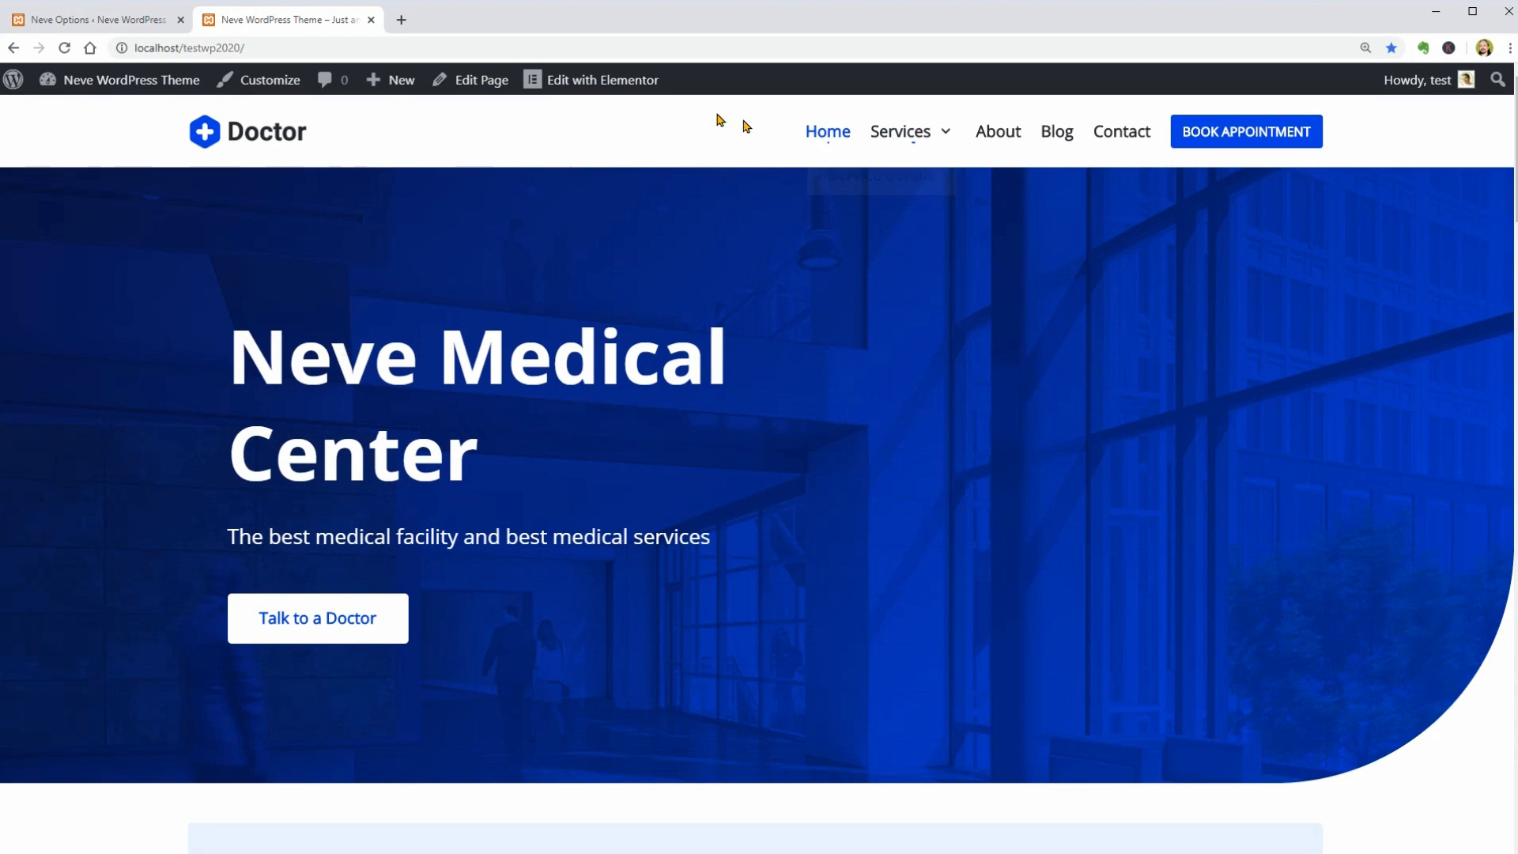
- Open the homepage in Elementor directly from the site, return to the site, and reopen it through the WordPress page editor
{"action": "left_click", "coordinate": [608, 92]}
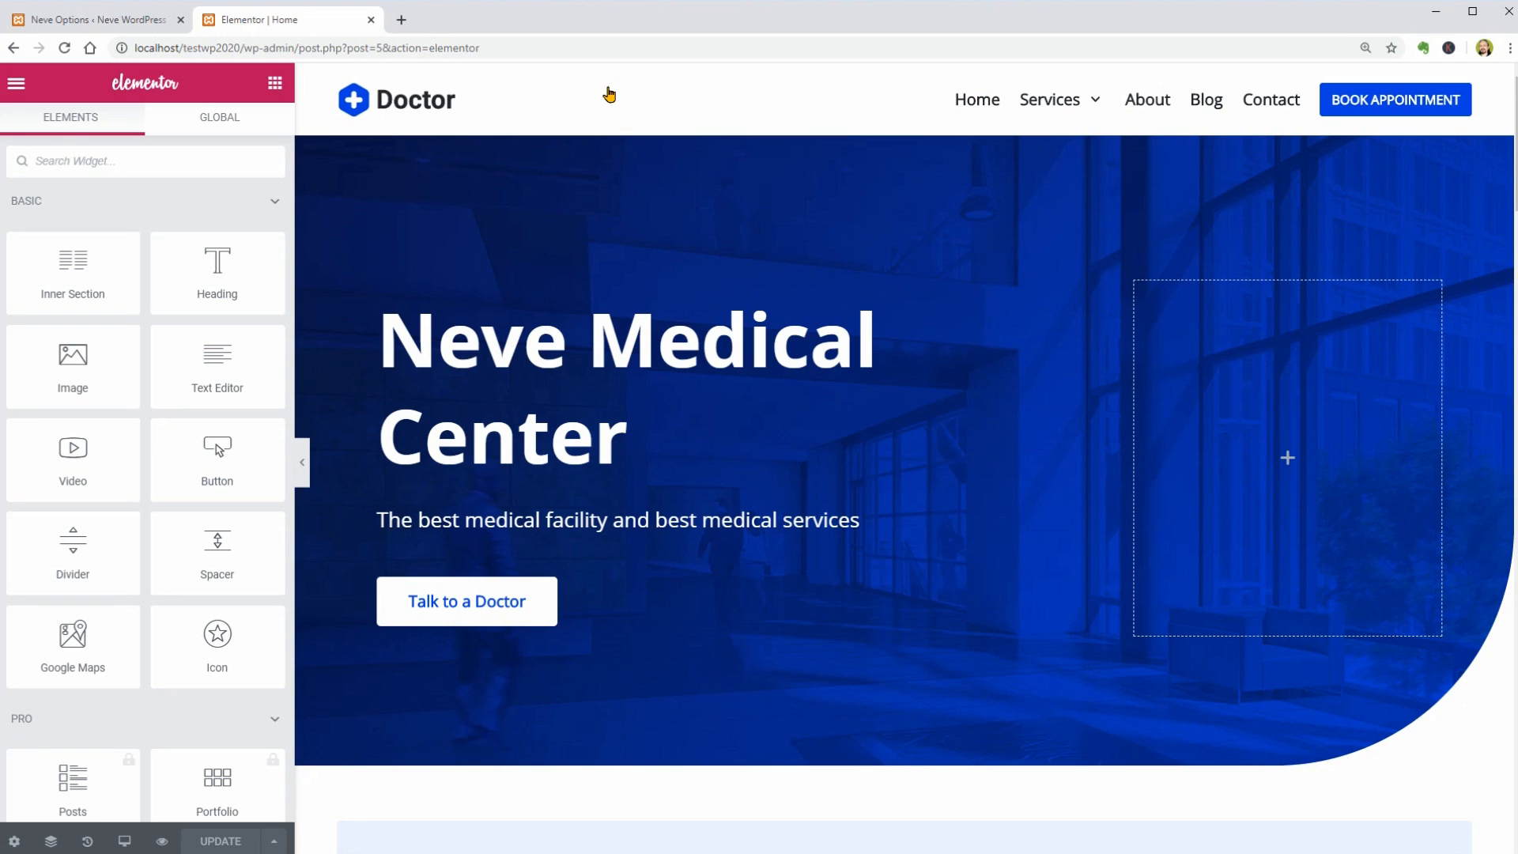
{"action": "left_click", "coordinate": [13, 47]}
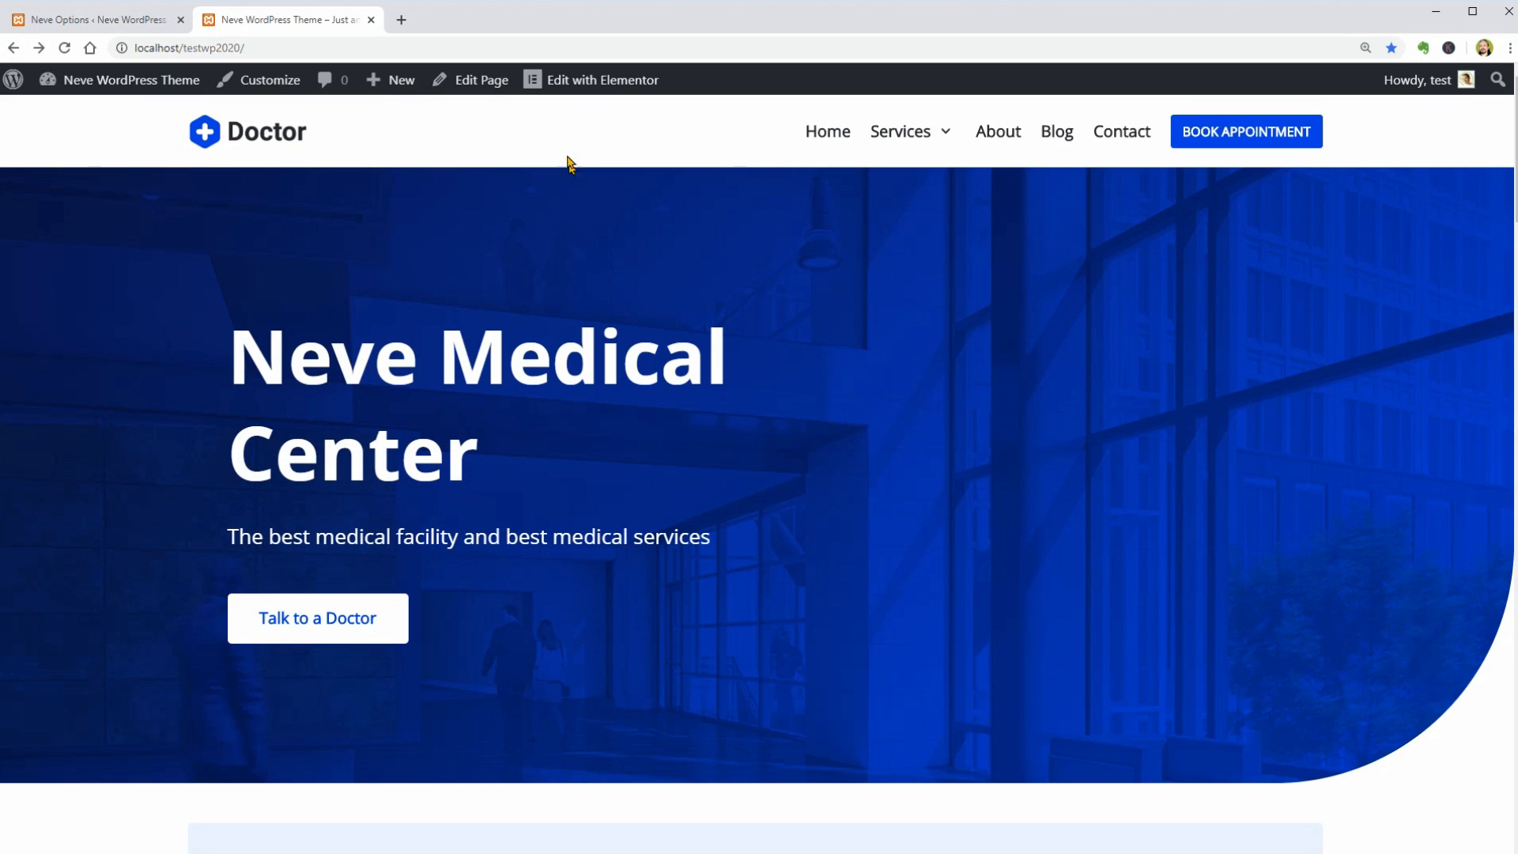
{"action": "left_click", "coordinate": [479, 80]}
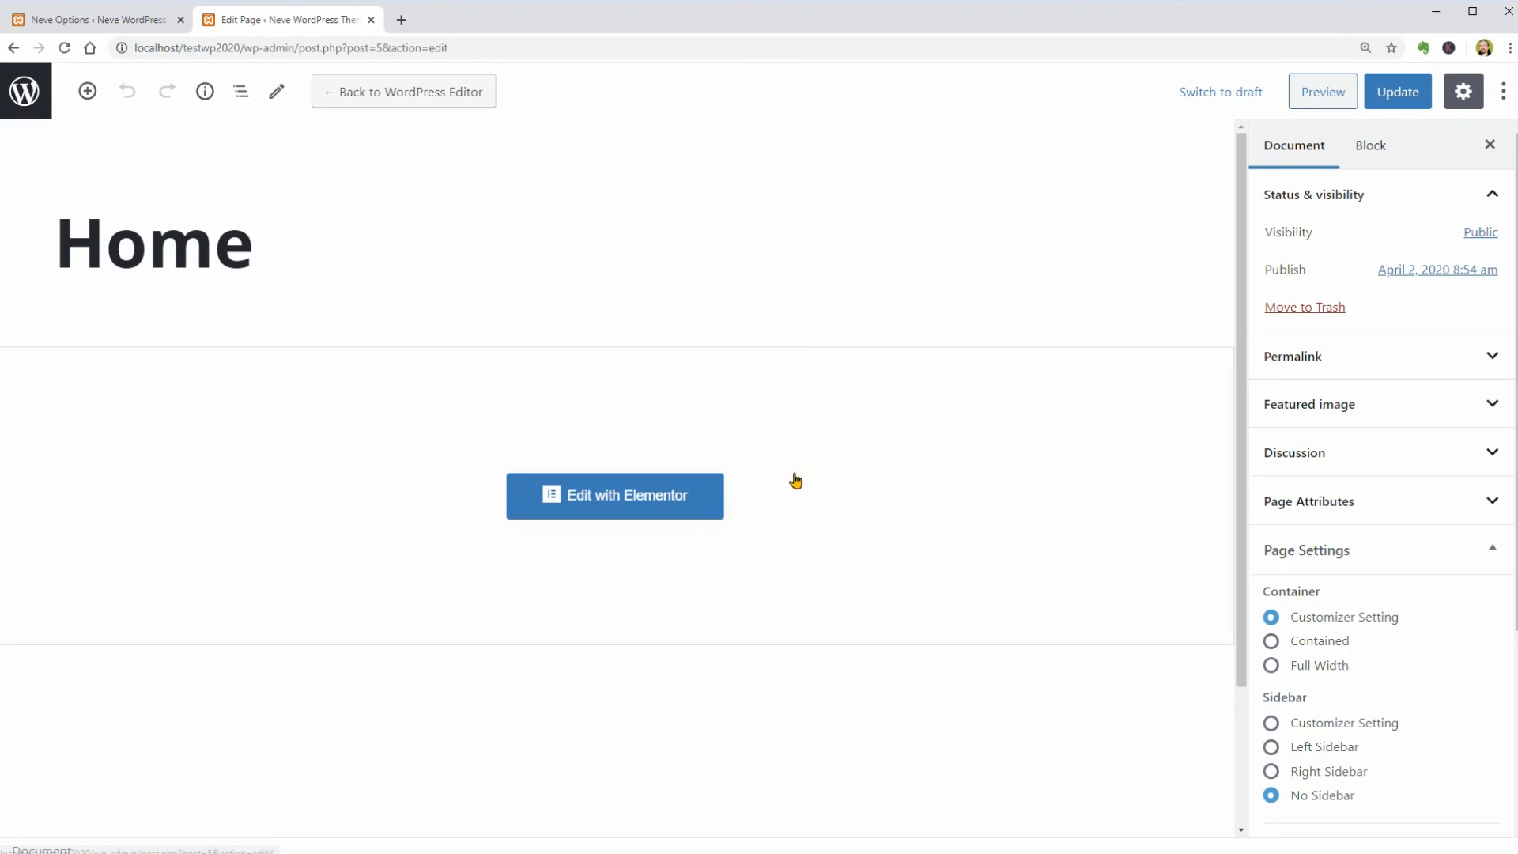
{"action": "left_click", "coordinate": [662, 510]}
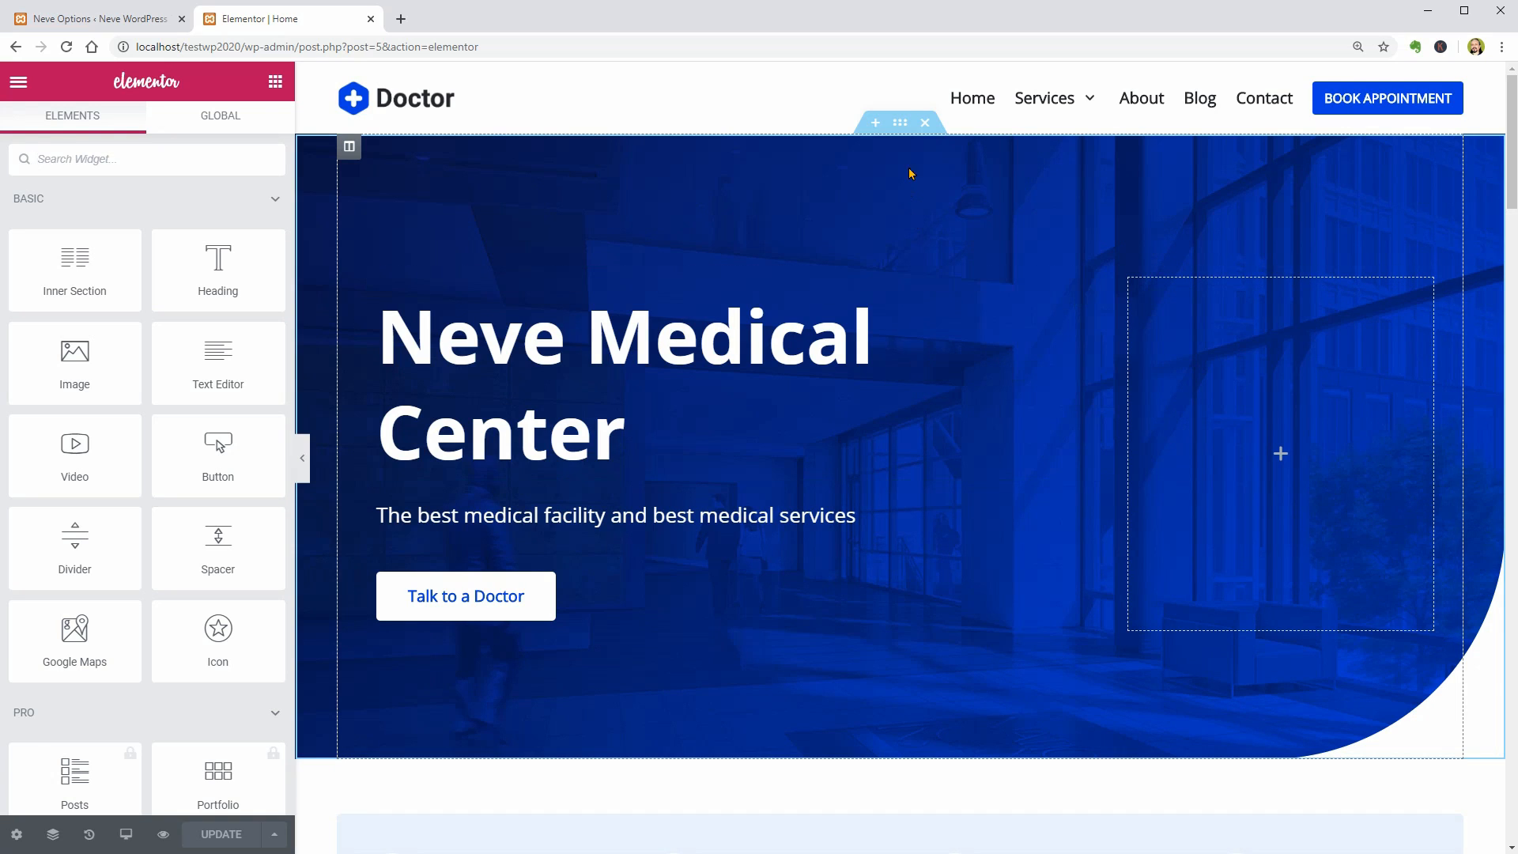
- Replace the hero section's background overlay image with neve-doctor-10-3.jpg from the media library
{"action": "left_click", "coordinate": [899, 124]}
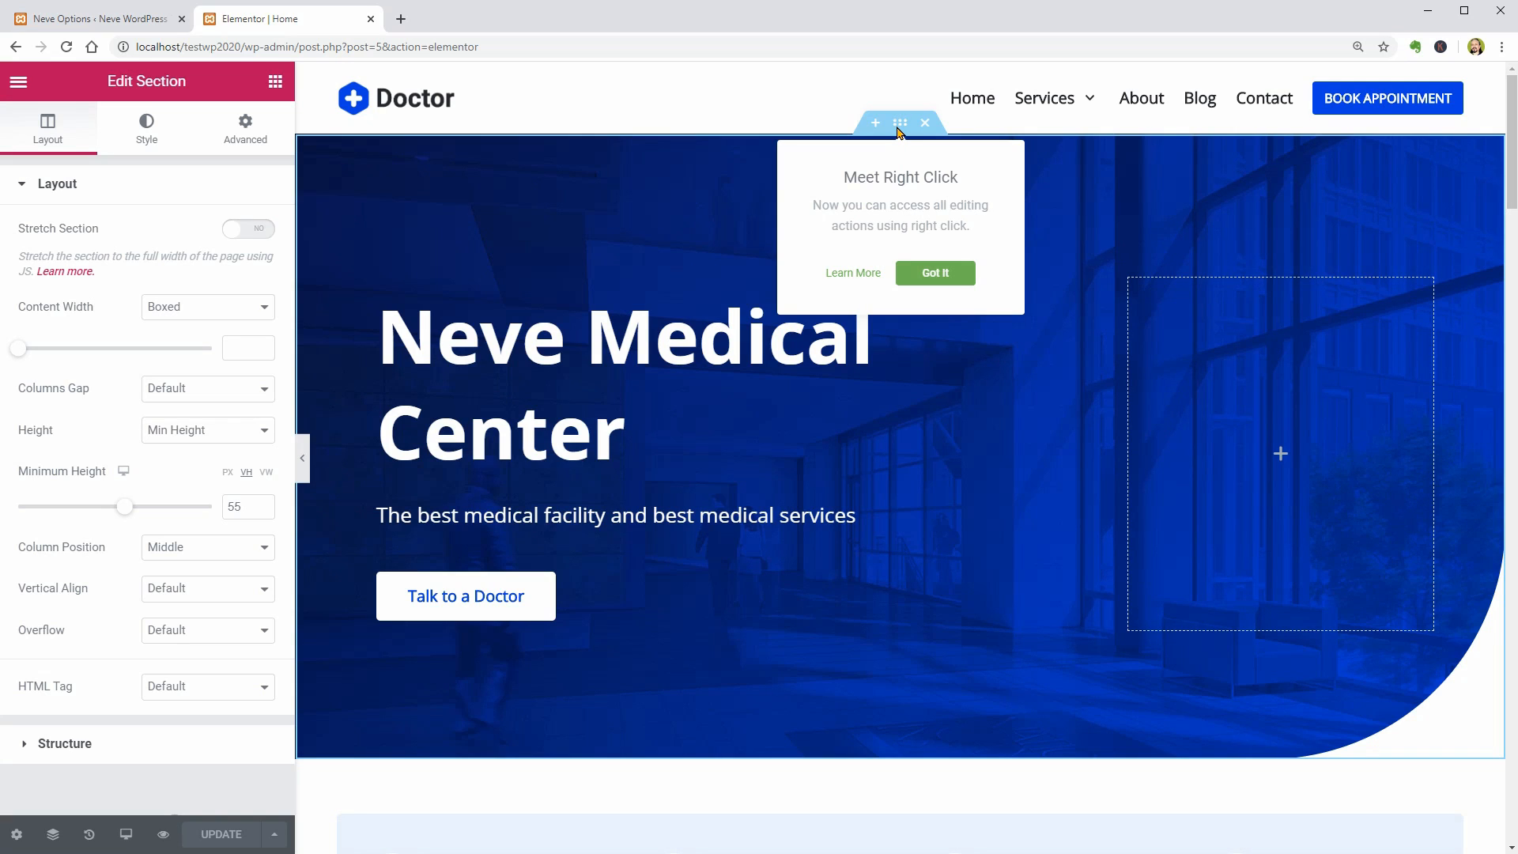
{"action": "left_click", "coordinate": [152, 141]}
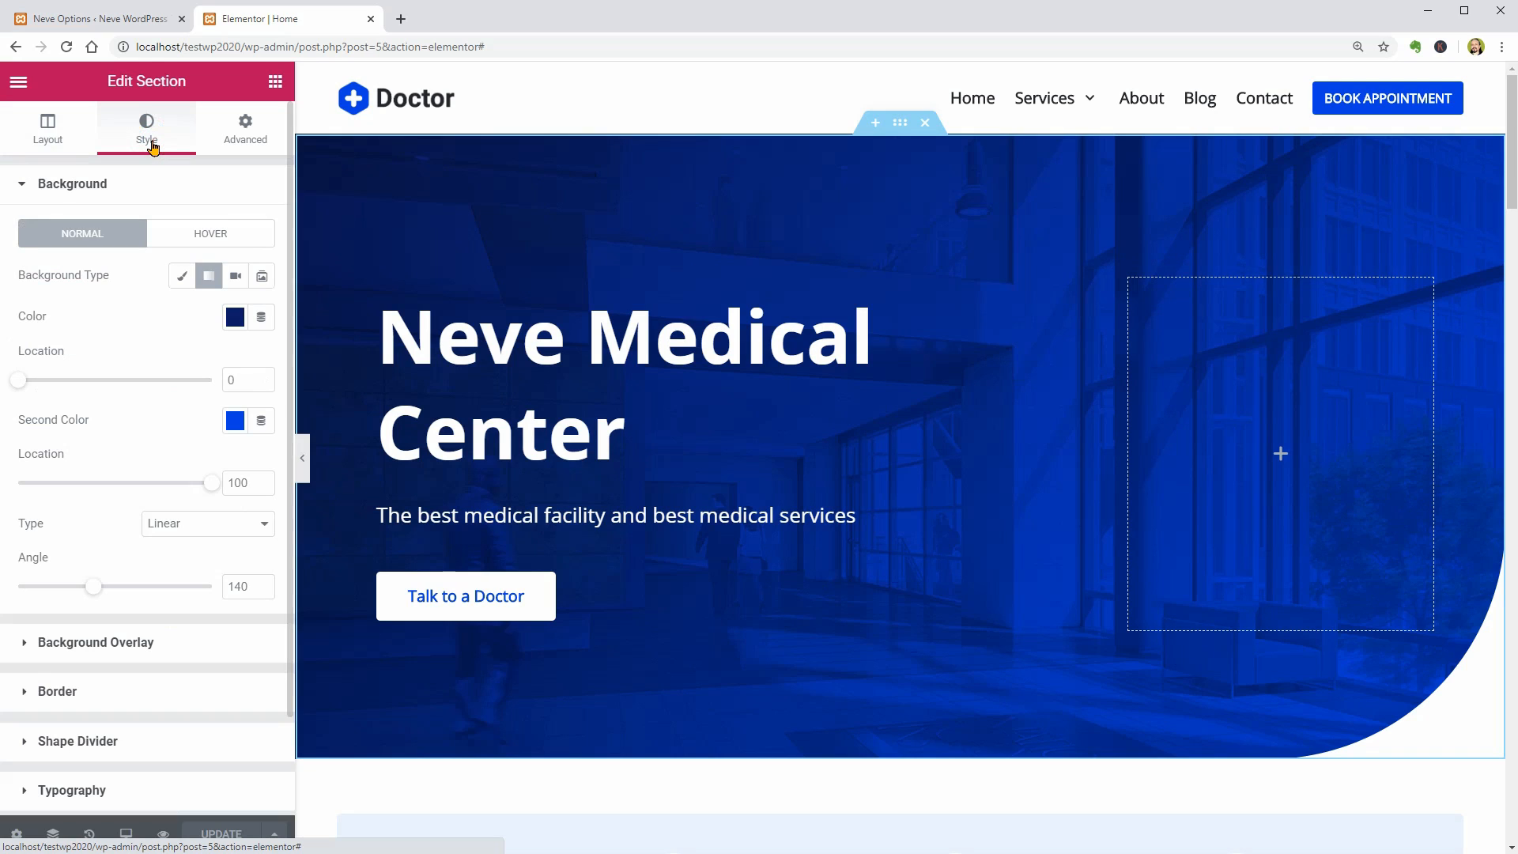
{"action": "left_click", "coordinate": [79, 639]}
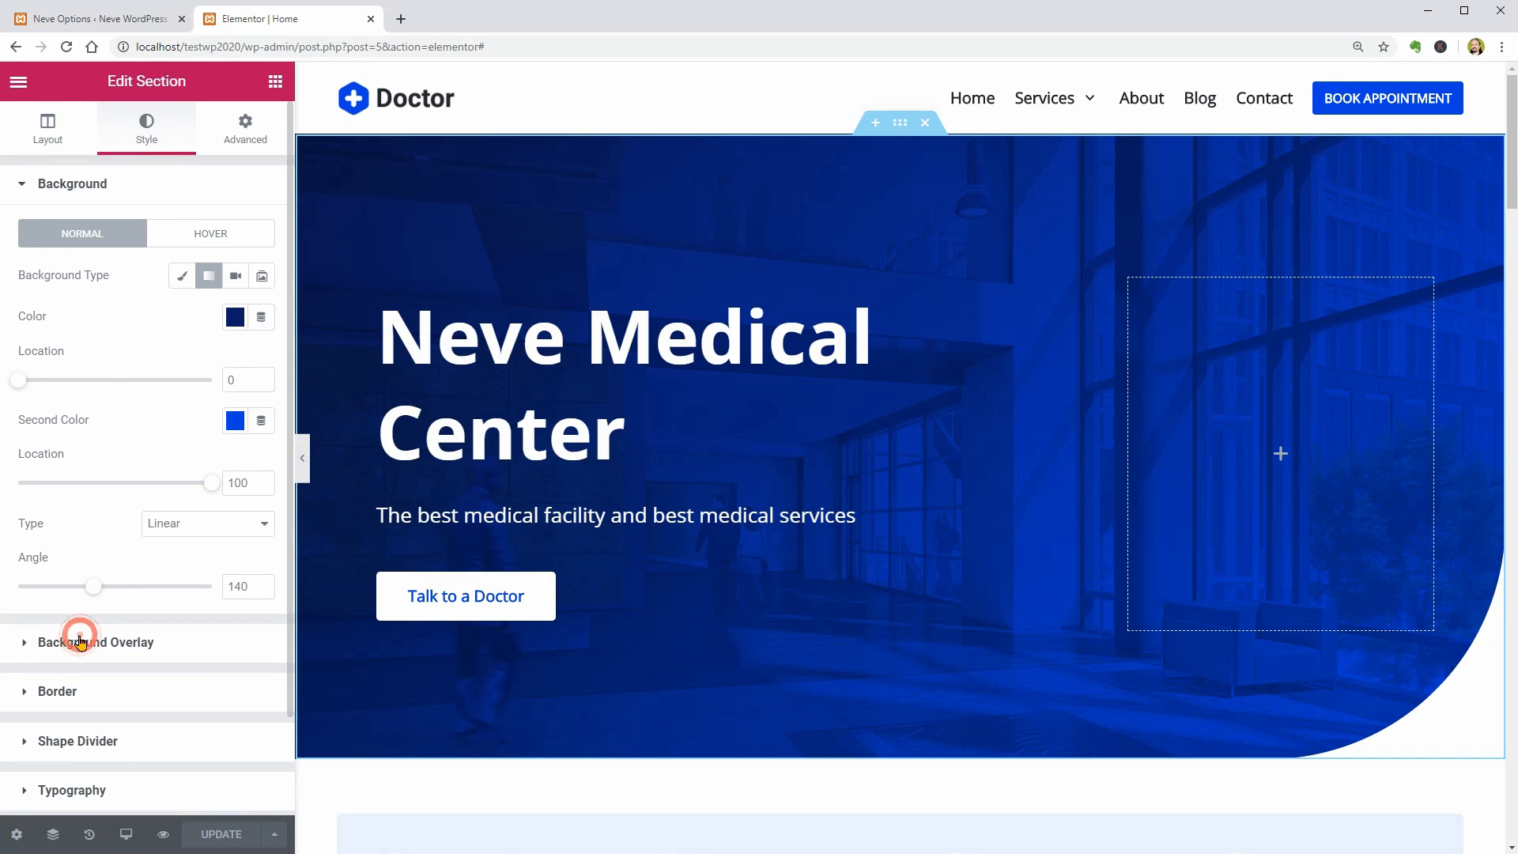
{"action": "left_click", "coordinate": [112, 498]}
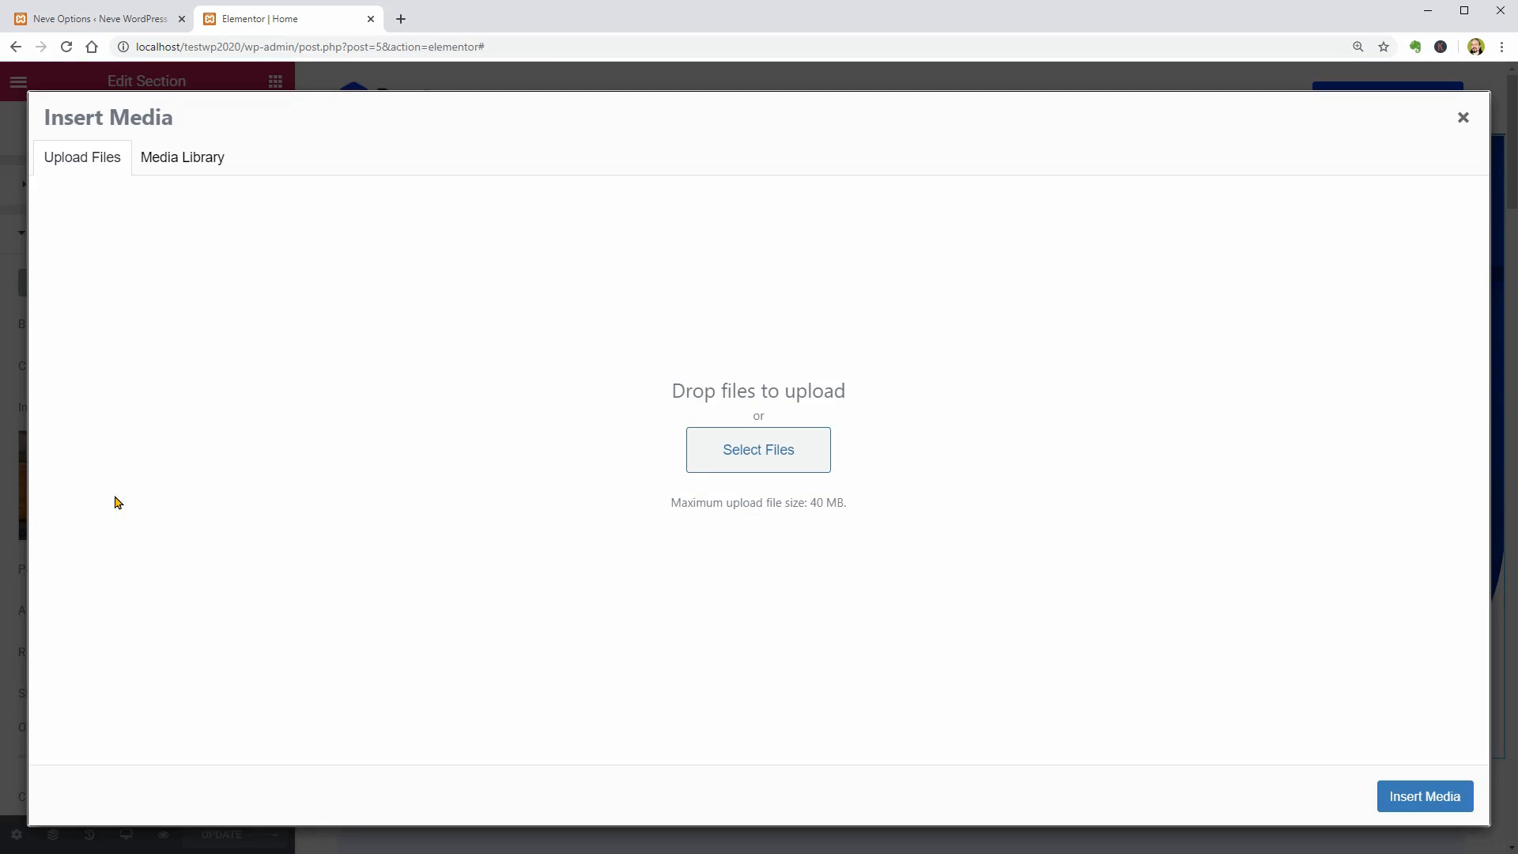
{"action": "left_click", "coordinate": [201, 170]}
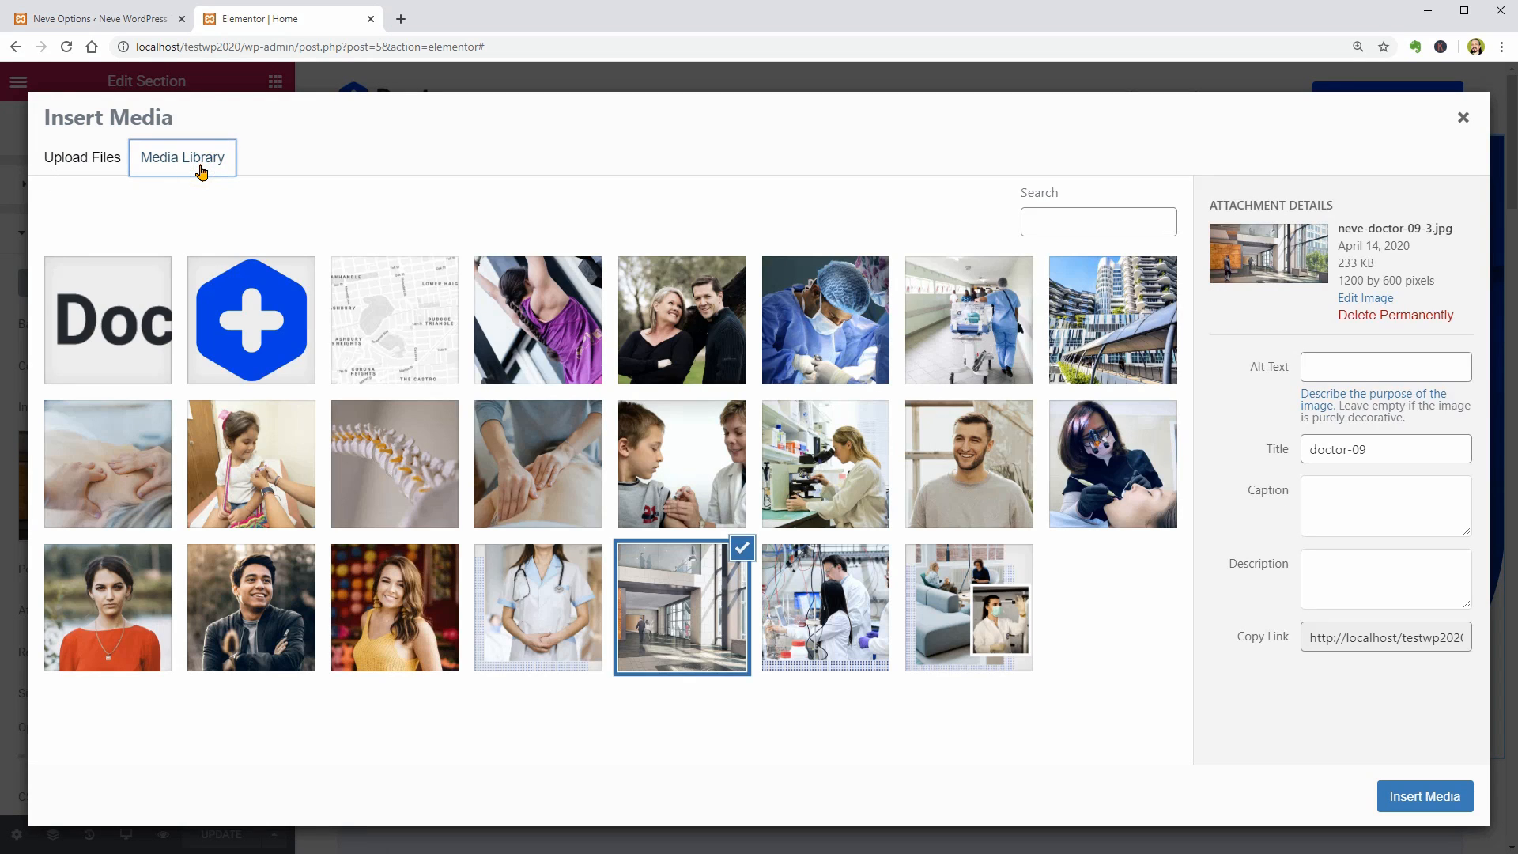
{"action": "left_click", "coordinate": [1064, 341]}
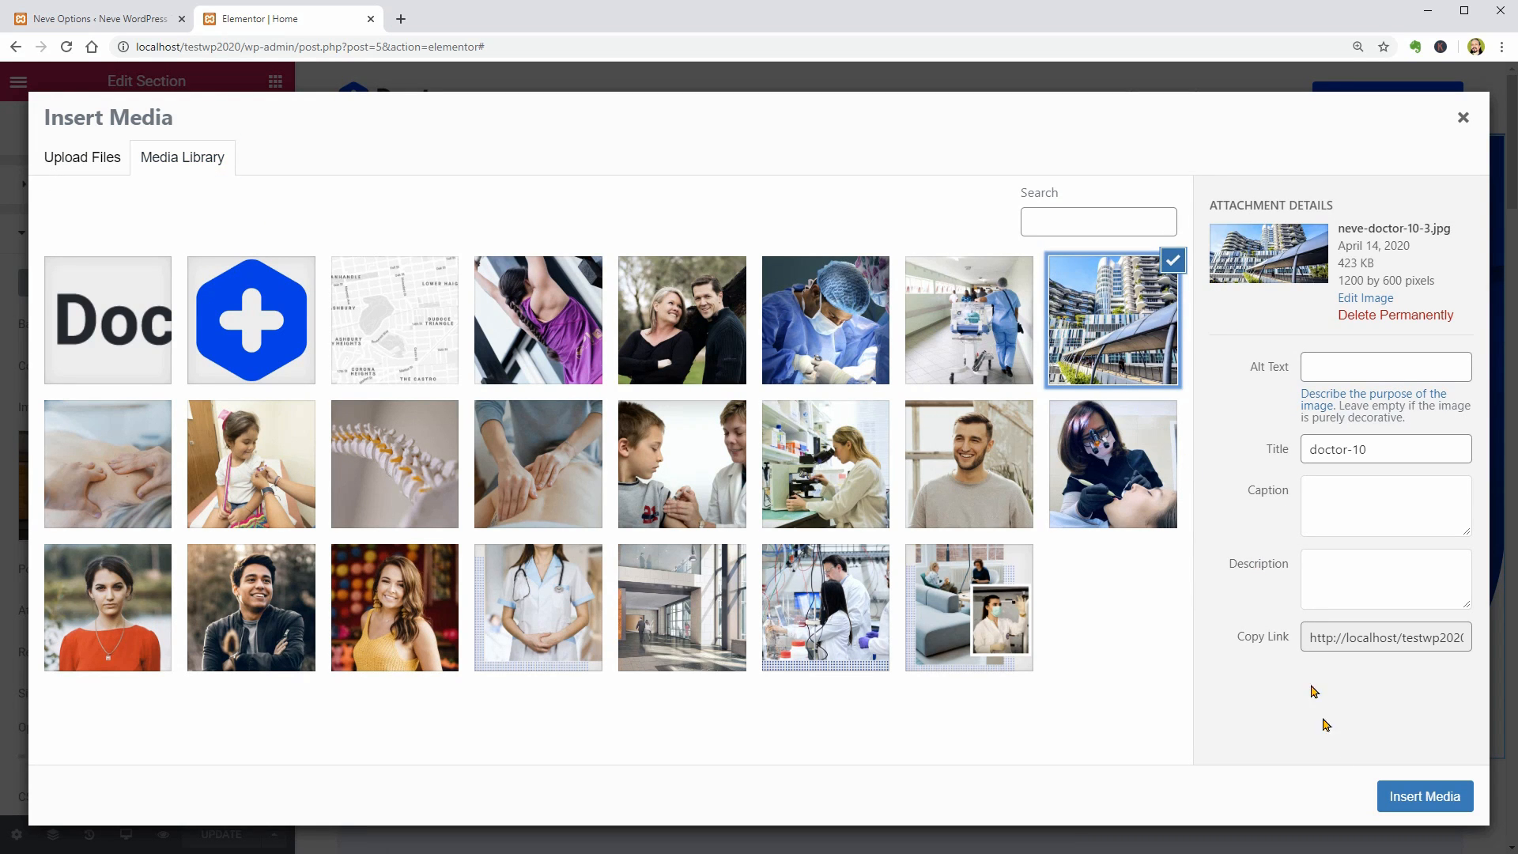
{"action": "left_click", "coordinate": [1401, 799]}
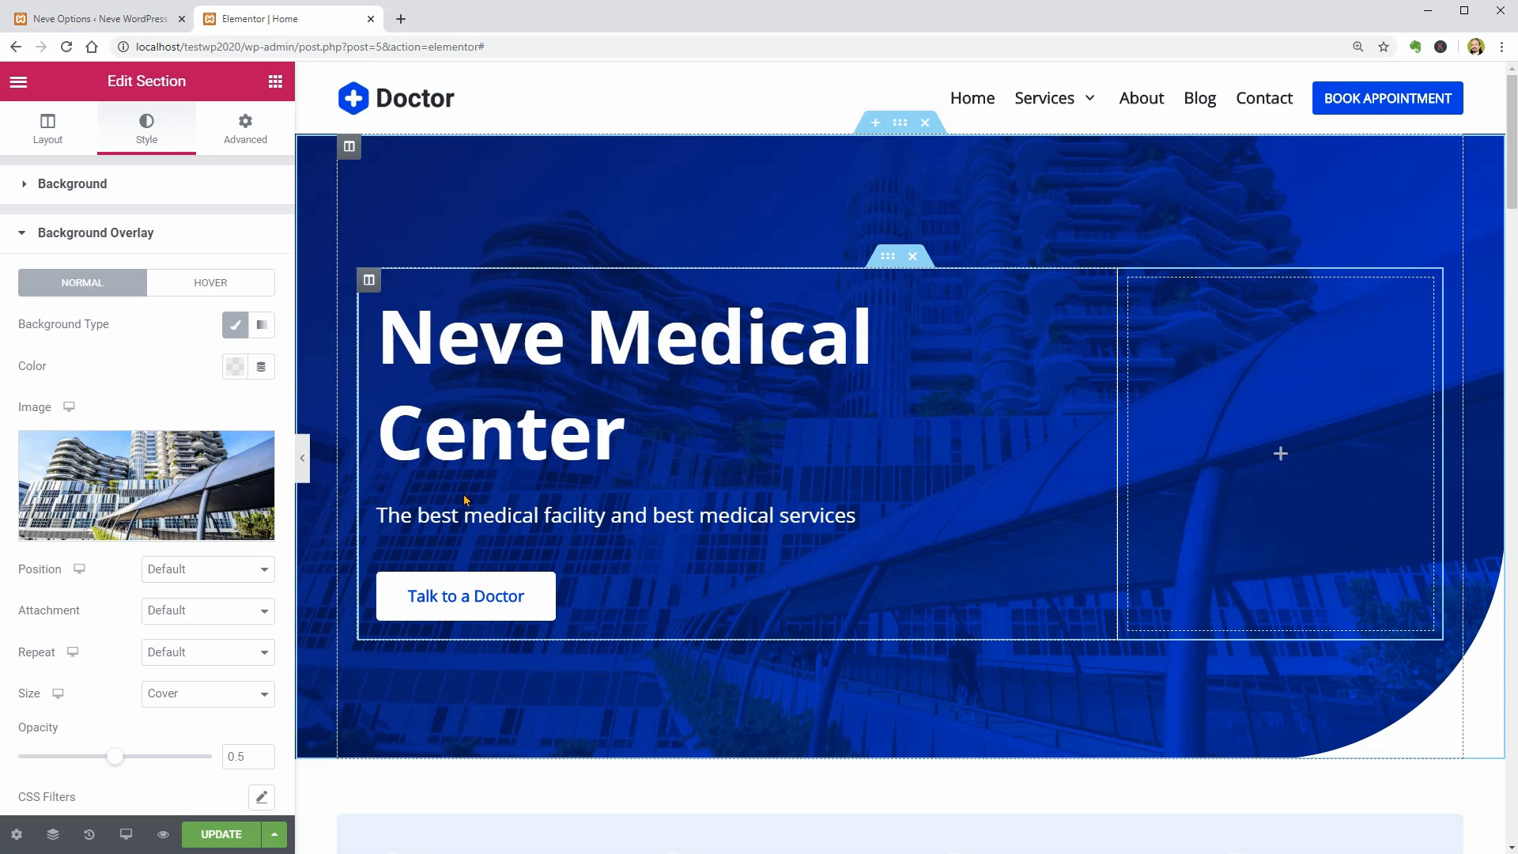
- Remove the hero section's background overlay image and try the classic, gradient and video background types
{"action": "left_click", "coordinate": [253, 459]}
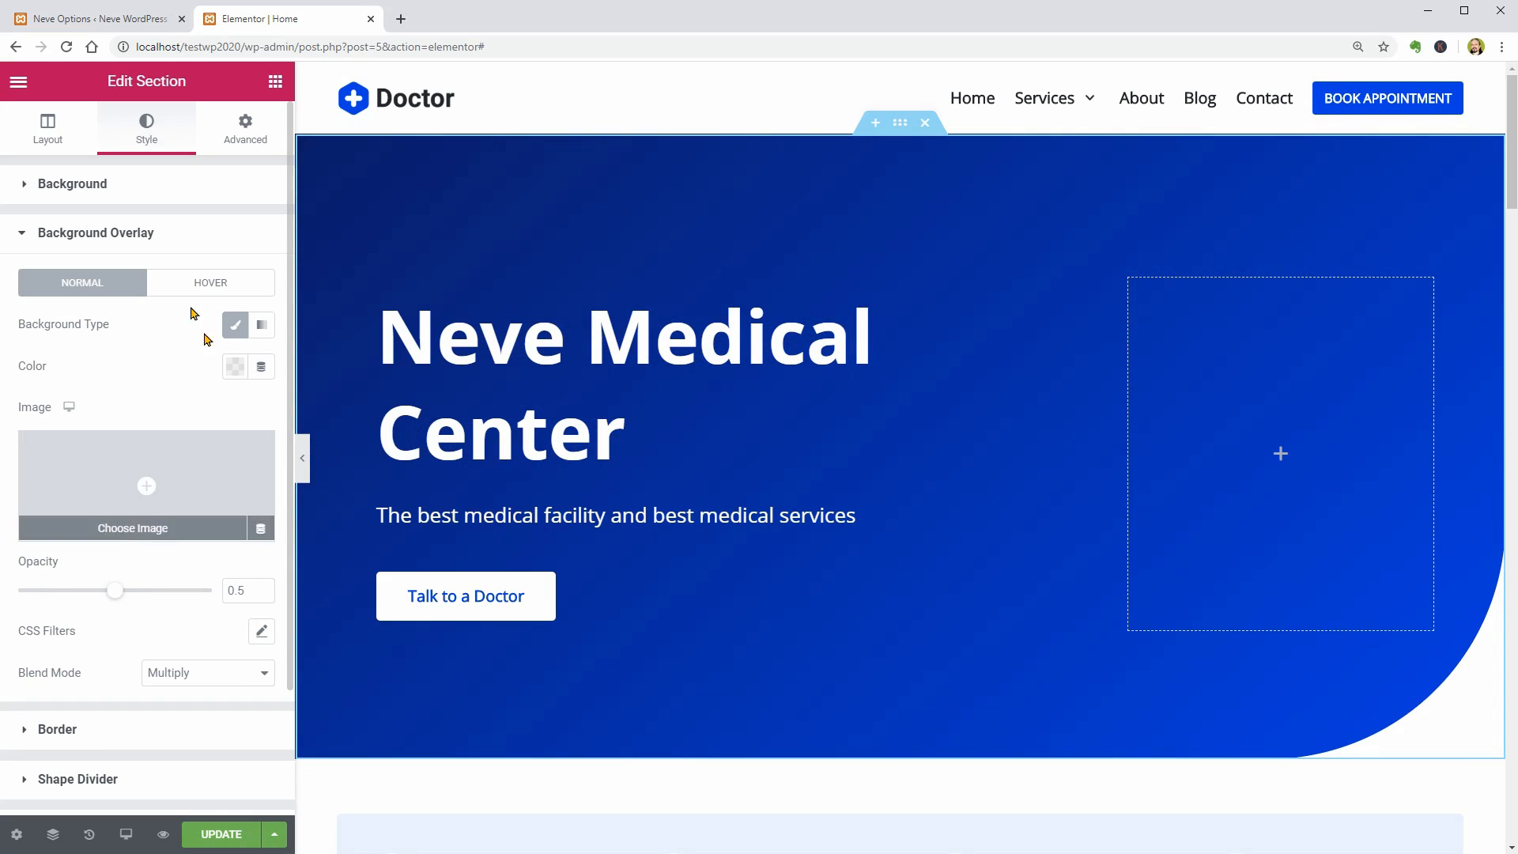
{"action": "left_click", "coordinate": [80, 190]}
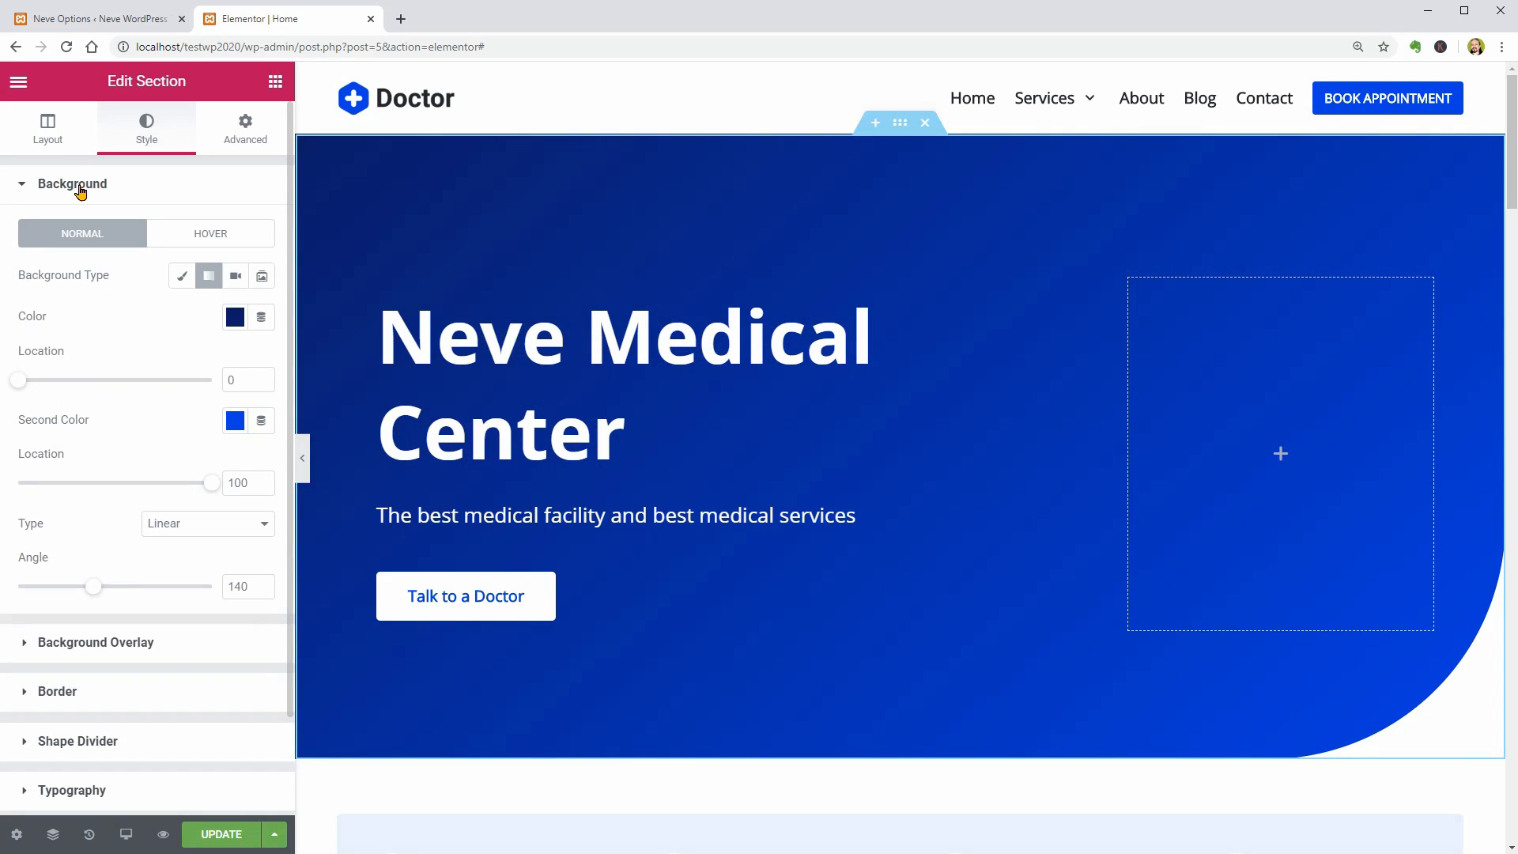
{"action": "left_click", "coordinate": [181, 276]}
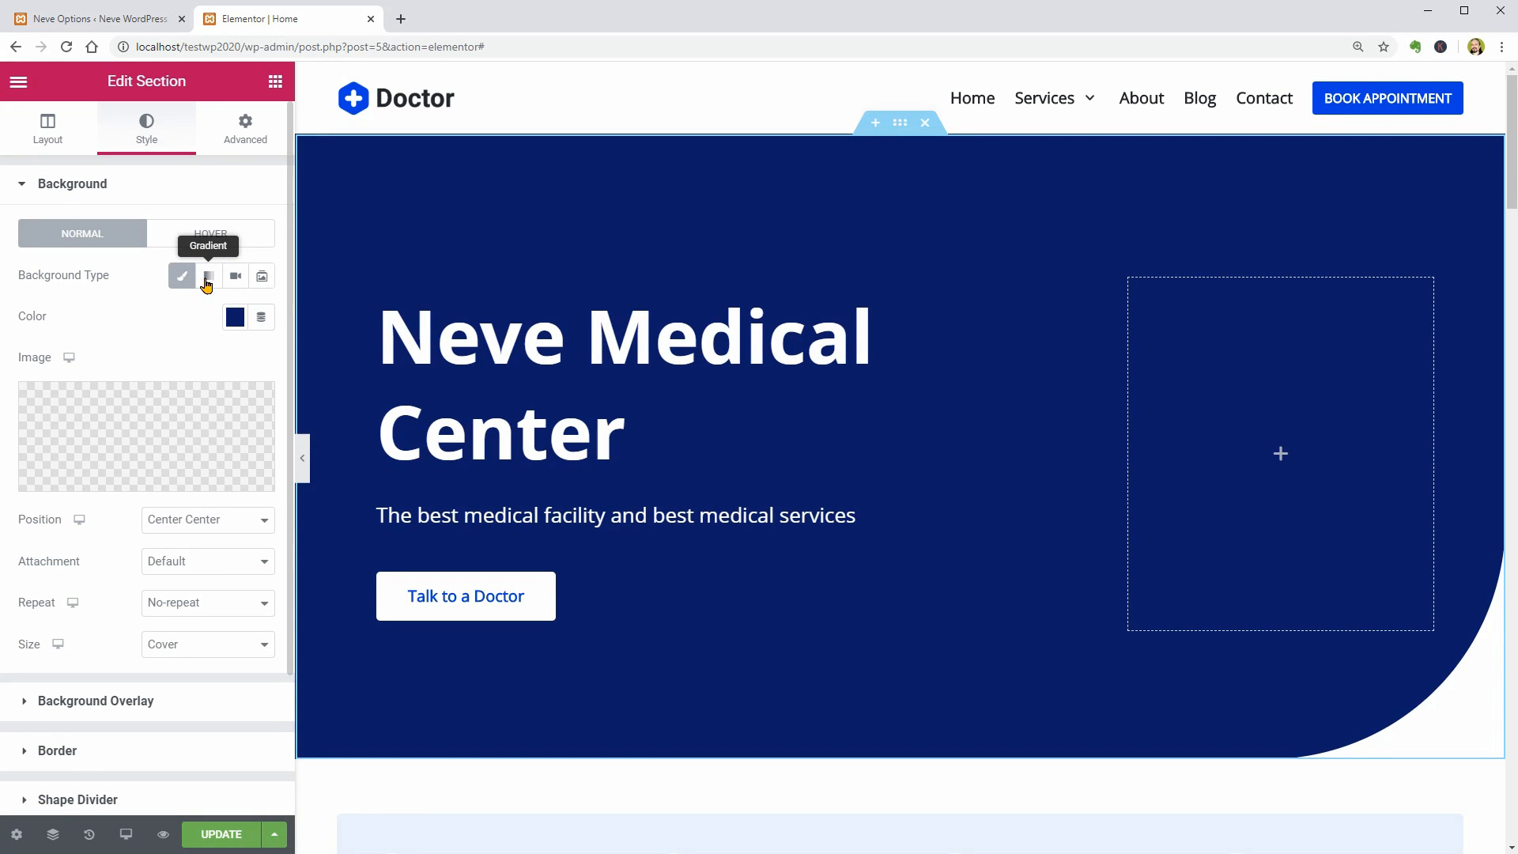
{"action": "left_click", "coordinate": [206, 276]}
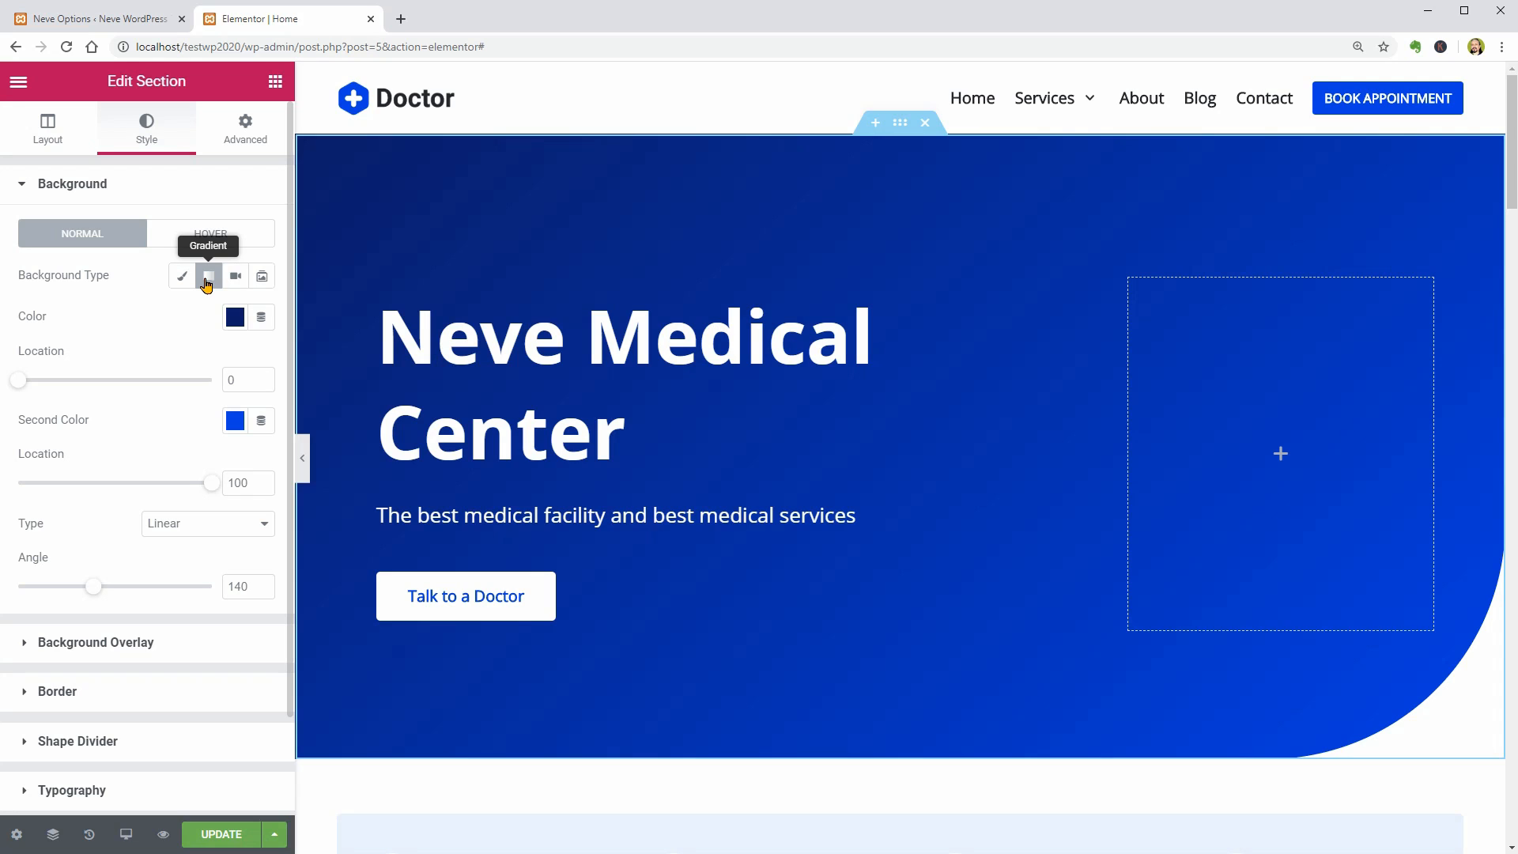
{"action": "left_click", "coordinate": [235, 276]}
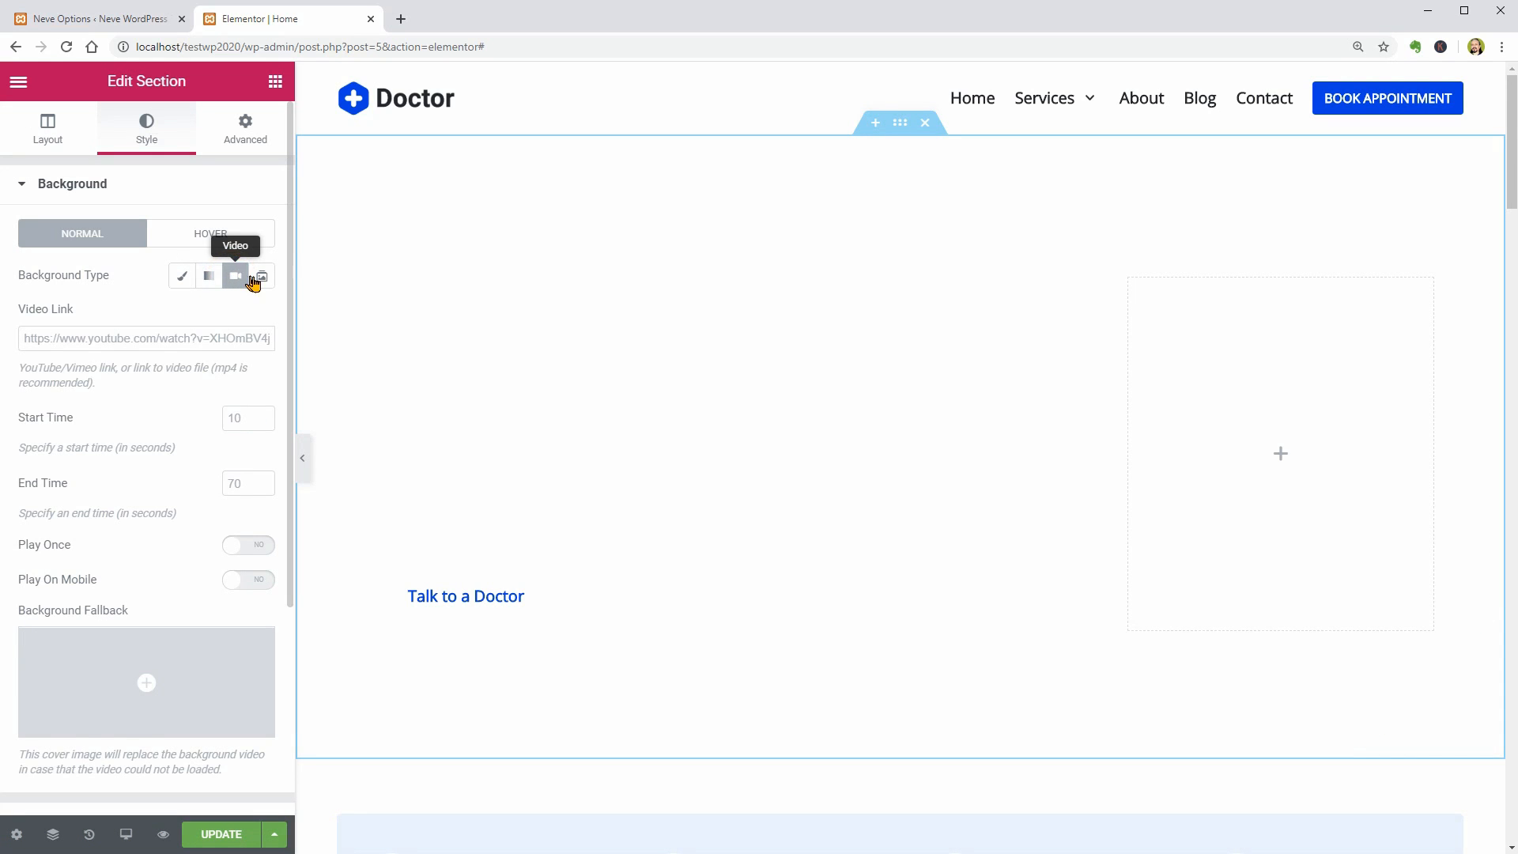
- Set the hero section's background to a slideshow of the building, hospital corridor and surgeon images, with the Ken Burns effect enabled
{"action": "left_click", "coordinate": [257, 280]}
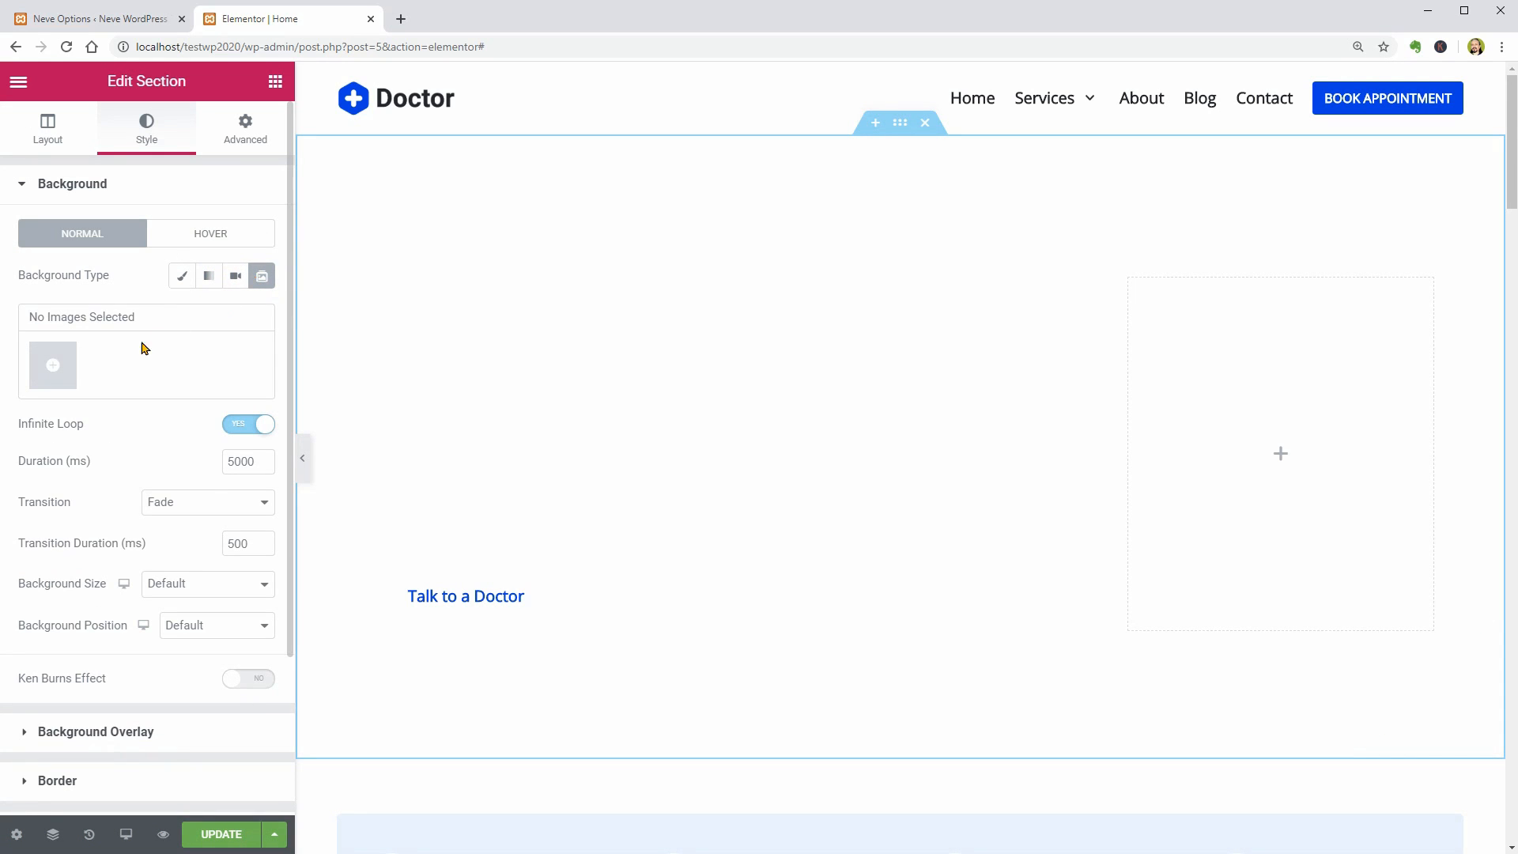
{"action": "left_click", "coordinate": [61, 381]}
{"action": "left_click", "coordinate": [470, 486]}
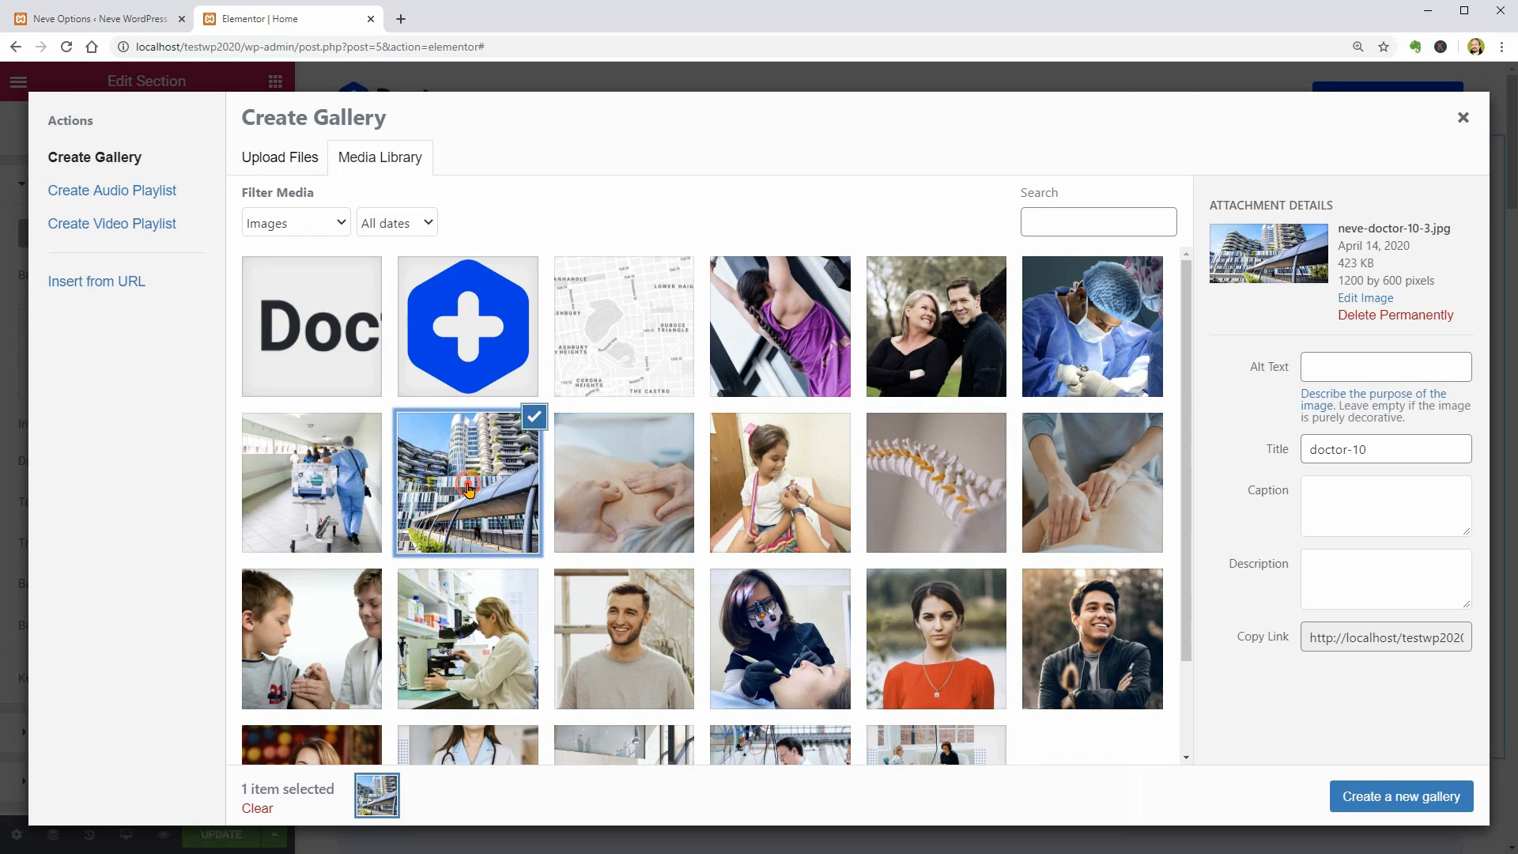
{"action": "left_click", "coordinate": [311, 482]}
{"action": "left_click", "coordinate": [1092, 326]}
{"action": "left_click", "coordinate": [1401, 796]}
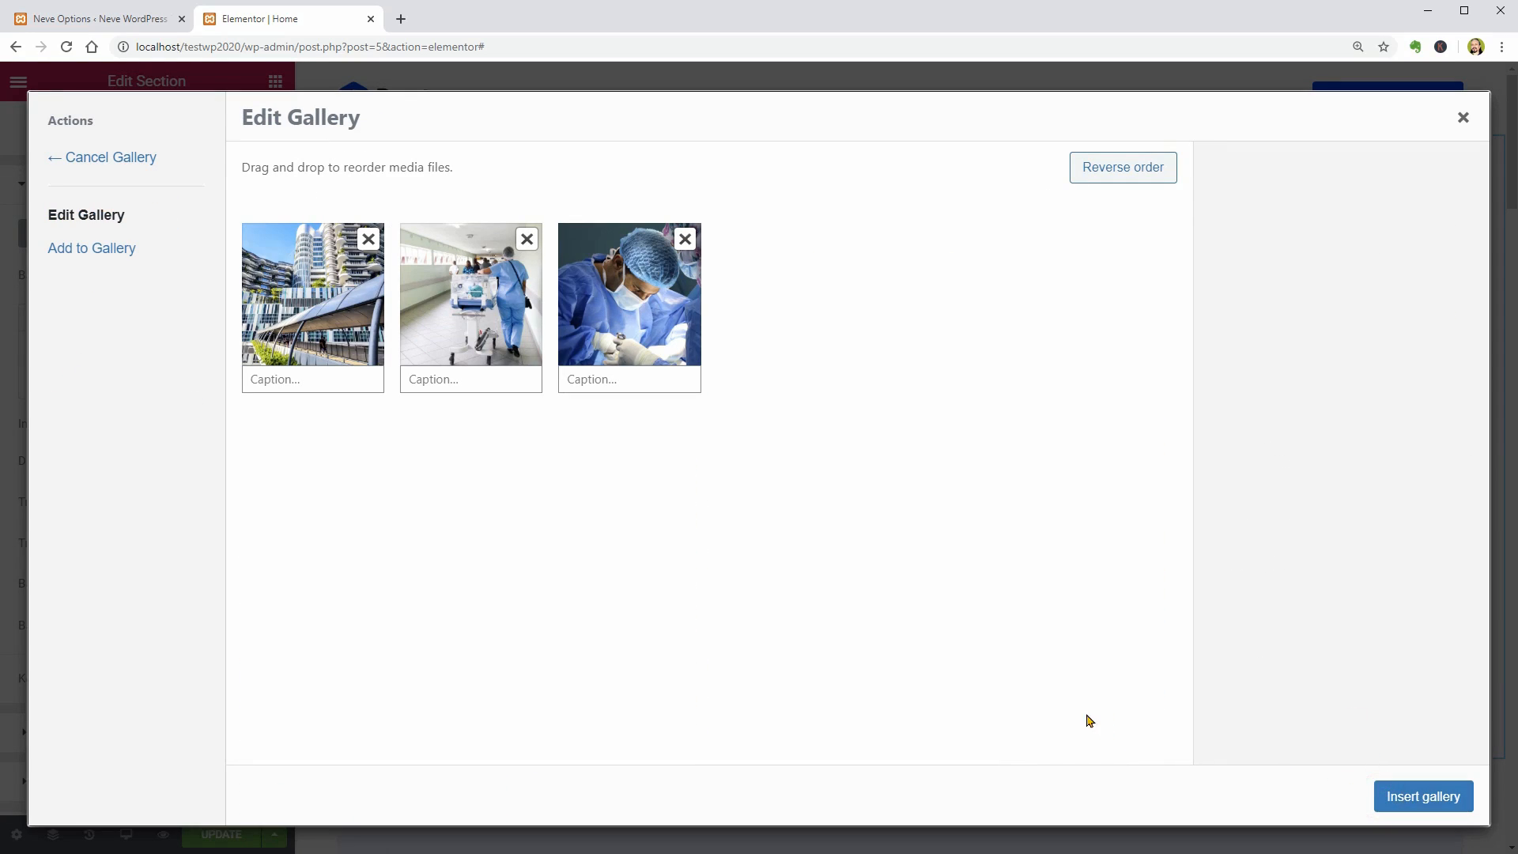
{"action": "left_click", "coordinate": [1417, 797]}
{"action": "left_click", "coordinate": [247, 679]}
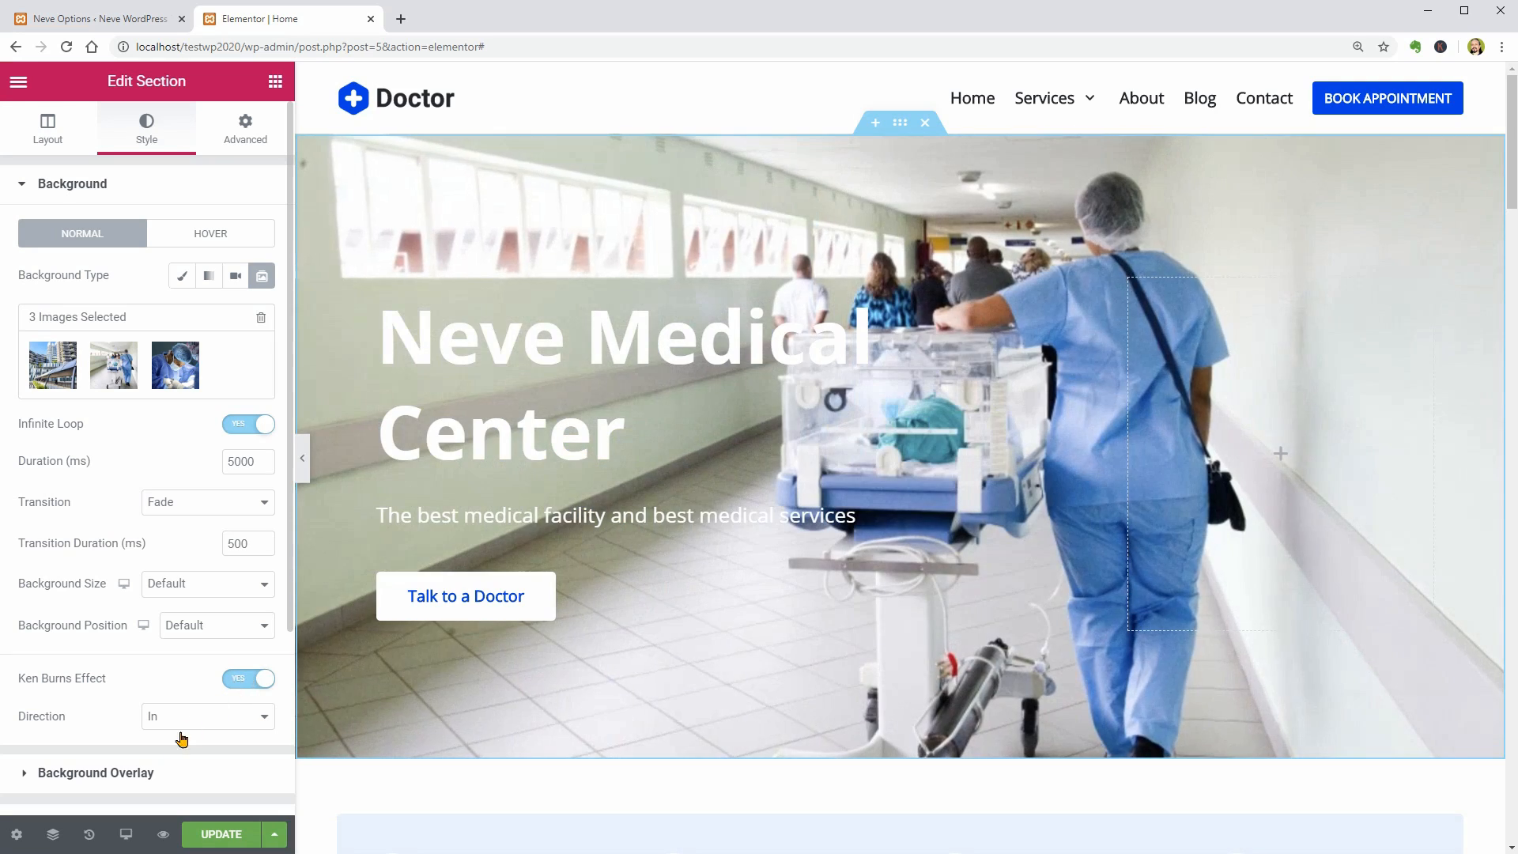
- Apply a preset color to the hero section's background overlay on top of the slideshow
{"action": "left_click", "coordinate": [130, 772]}
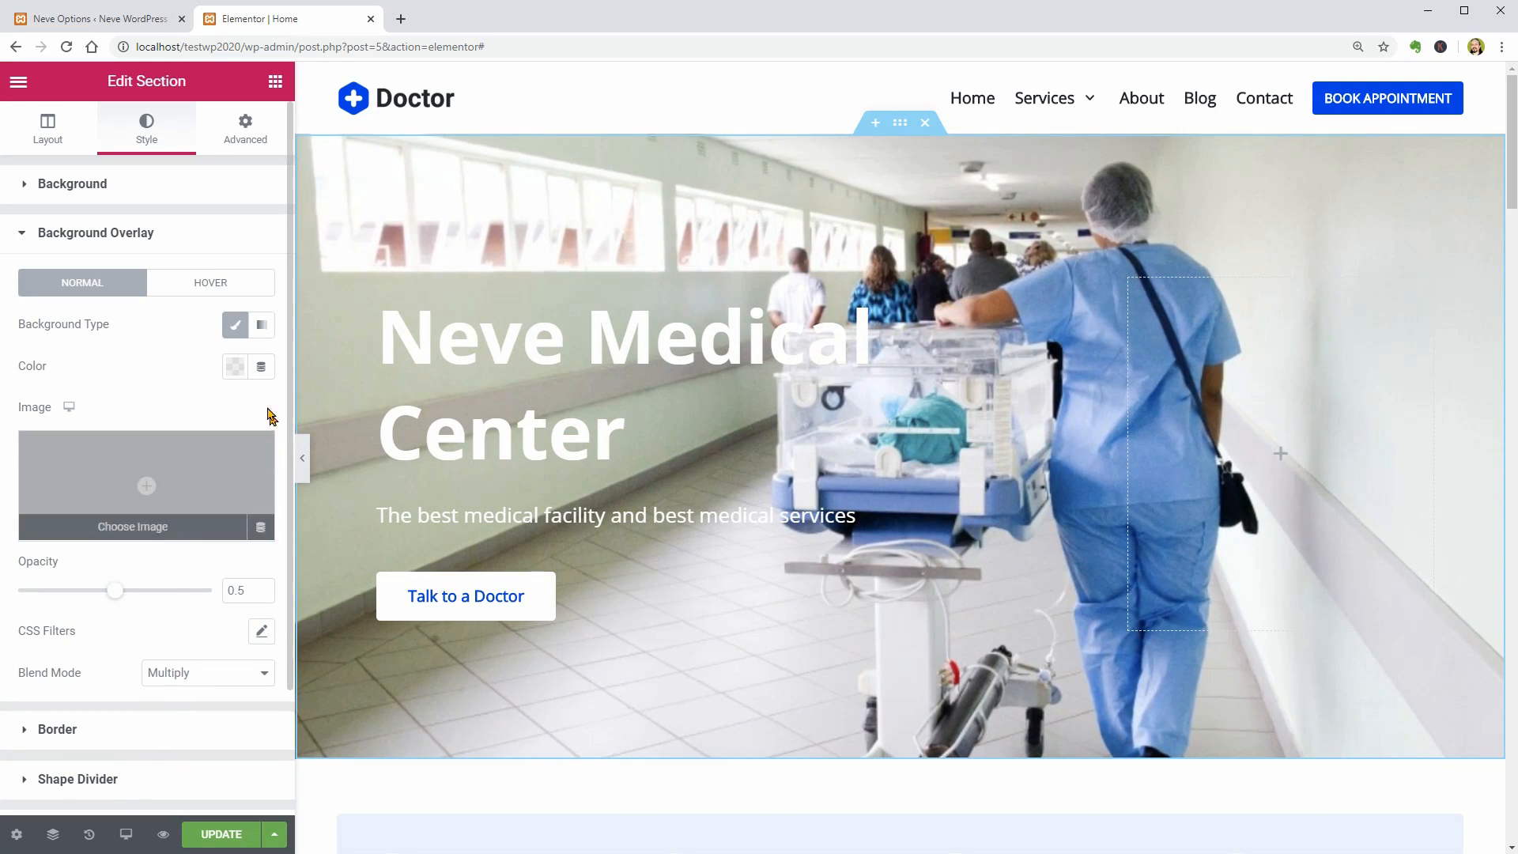
{"action": "left_click", "coordinate": [234, 367]}
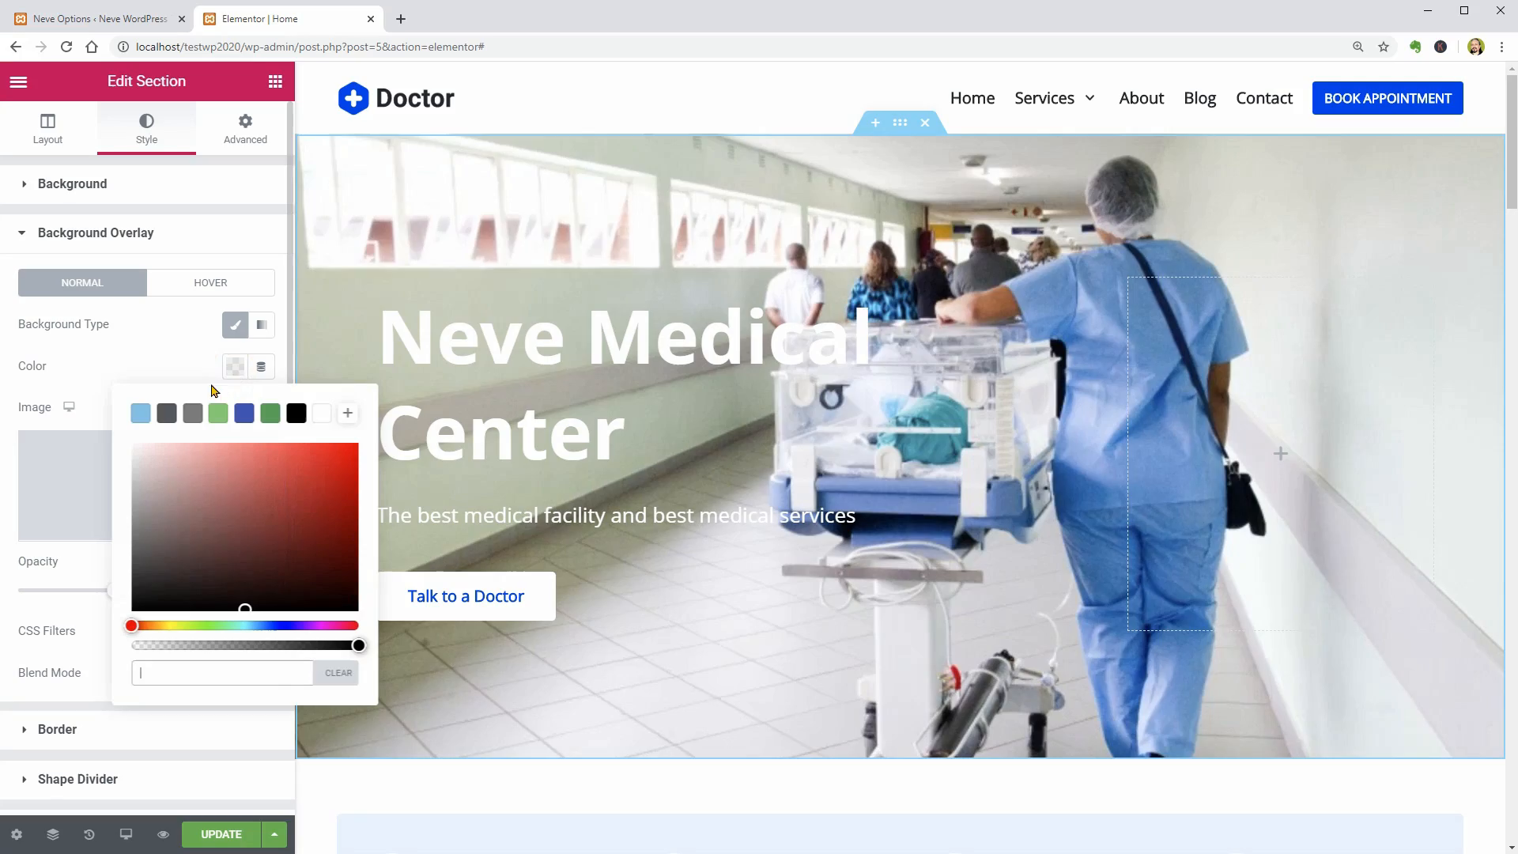
{"action": "left_click", "coordinate": [141, 412]}
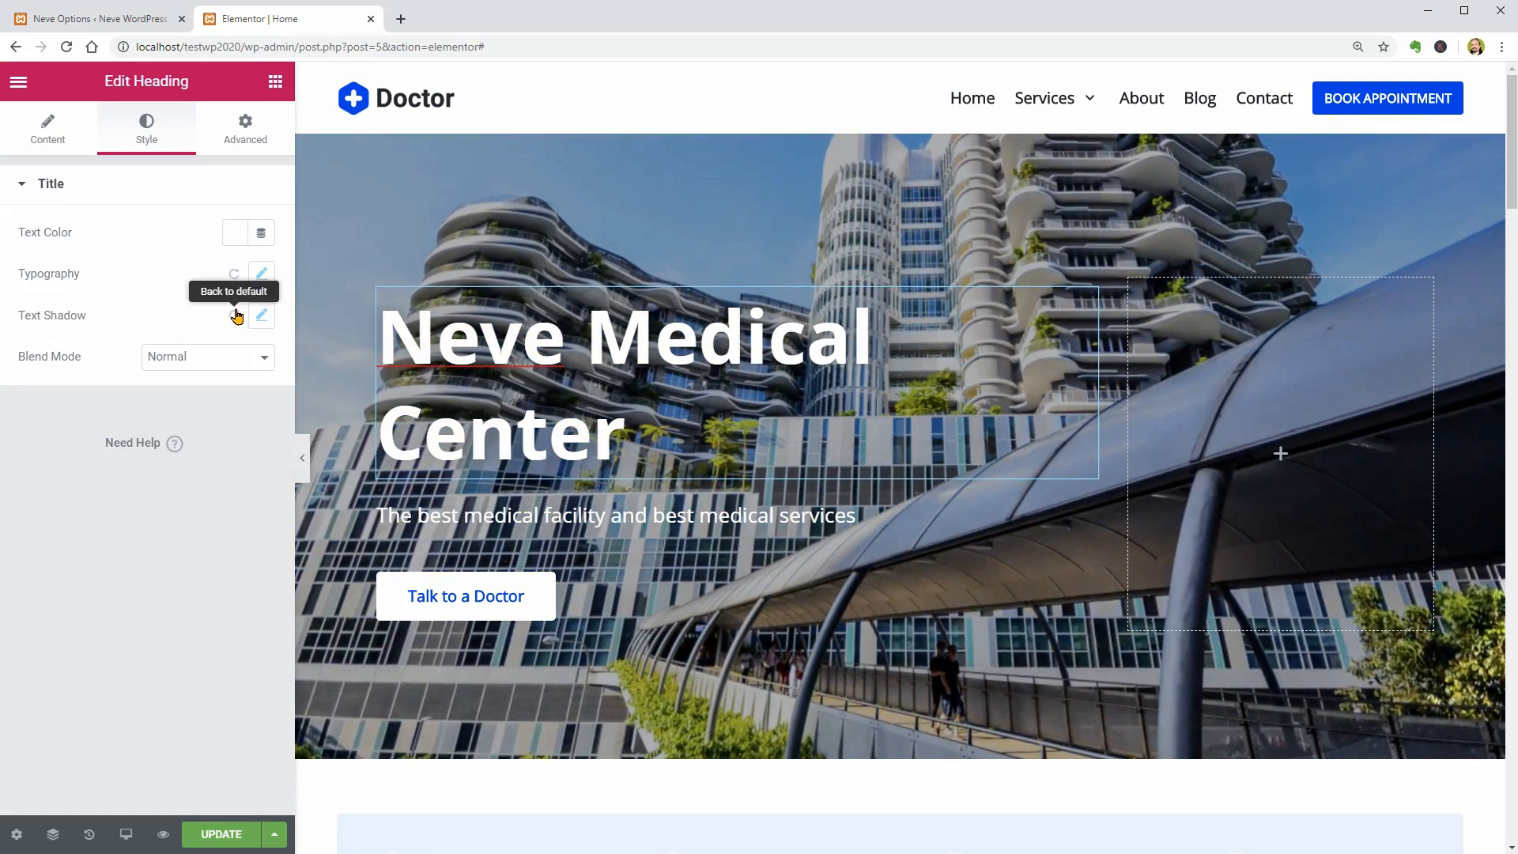
- Reset the Neve Medical Center heading's text shadow to default, and try text color #6EC1E4 before setting it back to white
{"action": "left_click", "coordinate": [236, 315]}
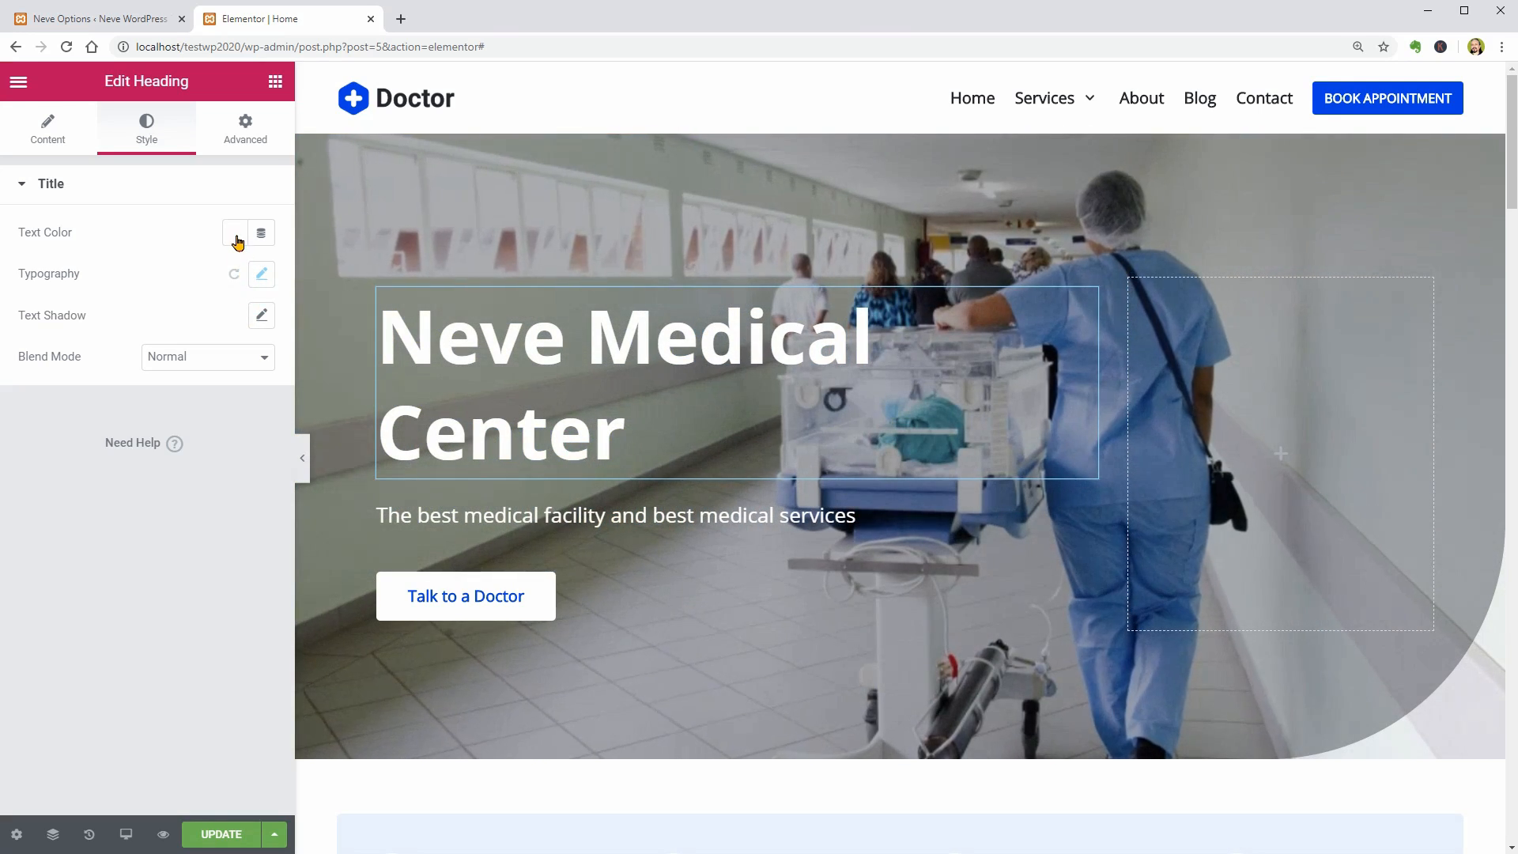
{"action": "left_click", "coordinate": [236, 237]}
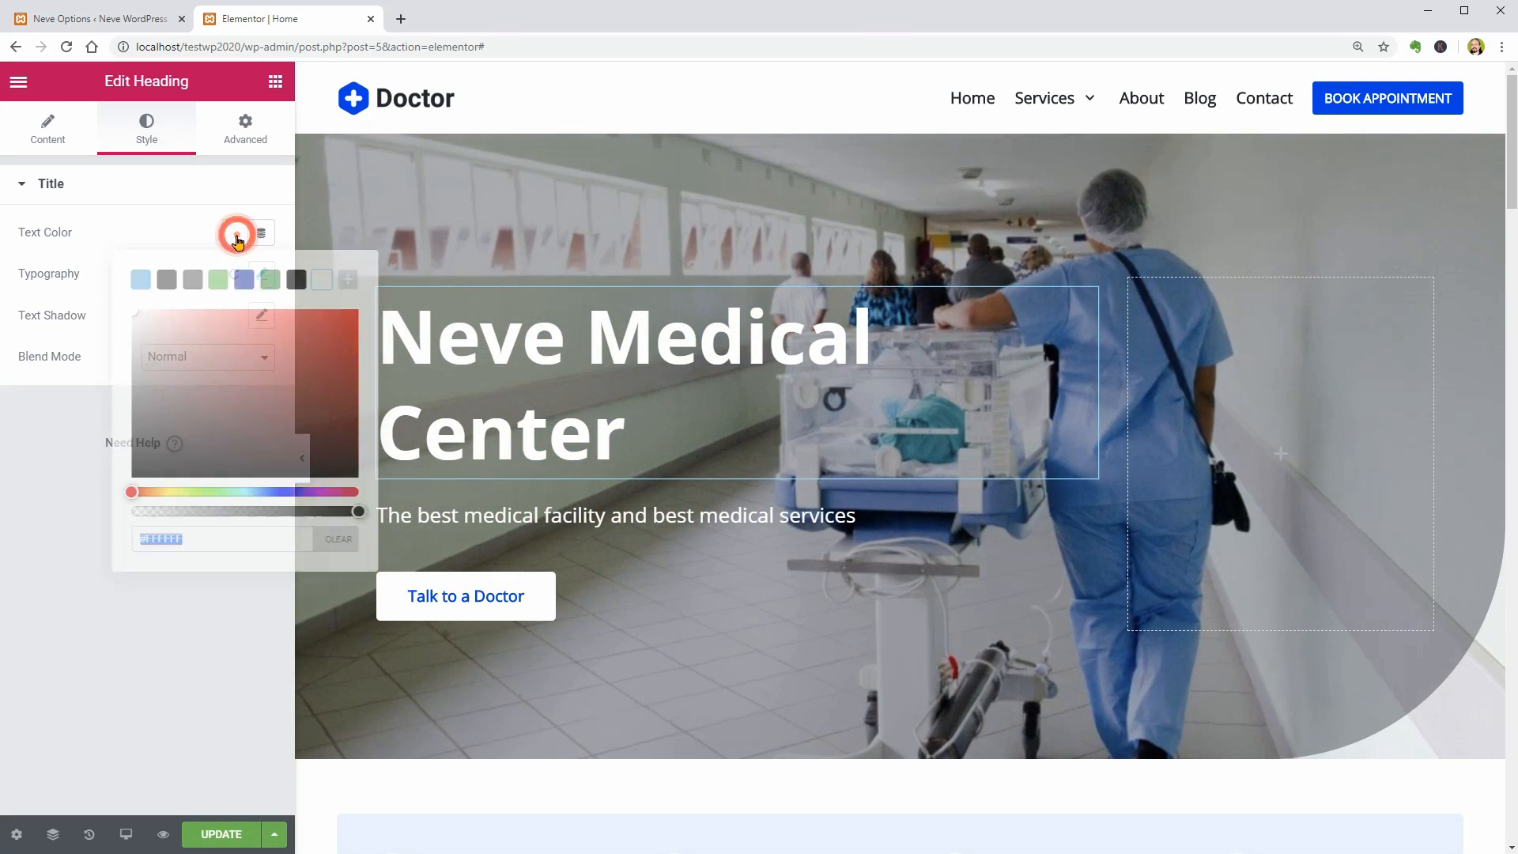
{"action": "left_click", "coordinate": [141, 278]}
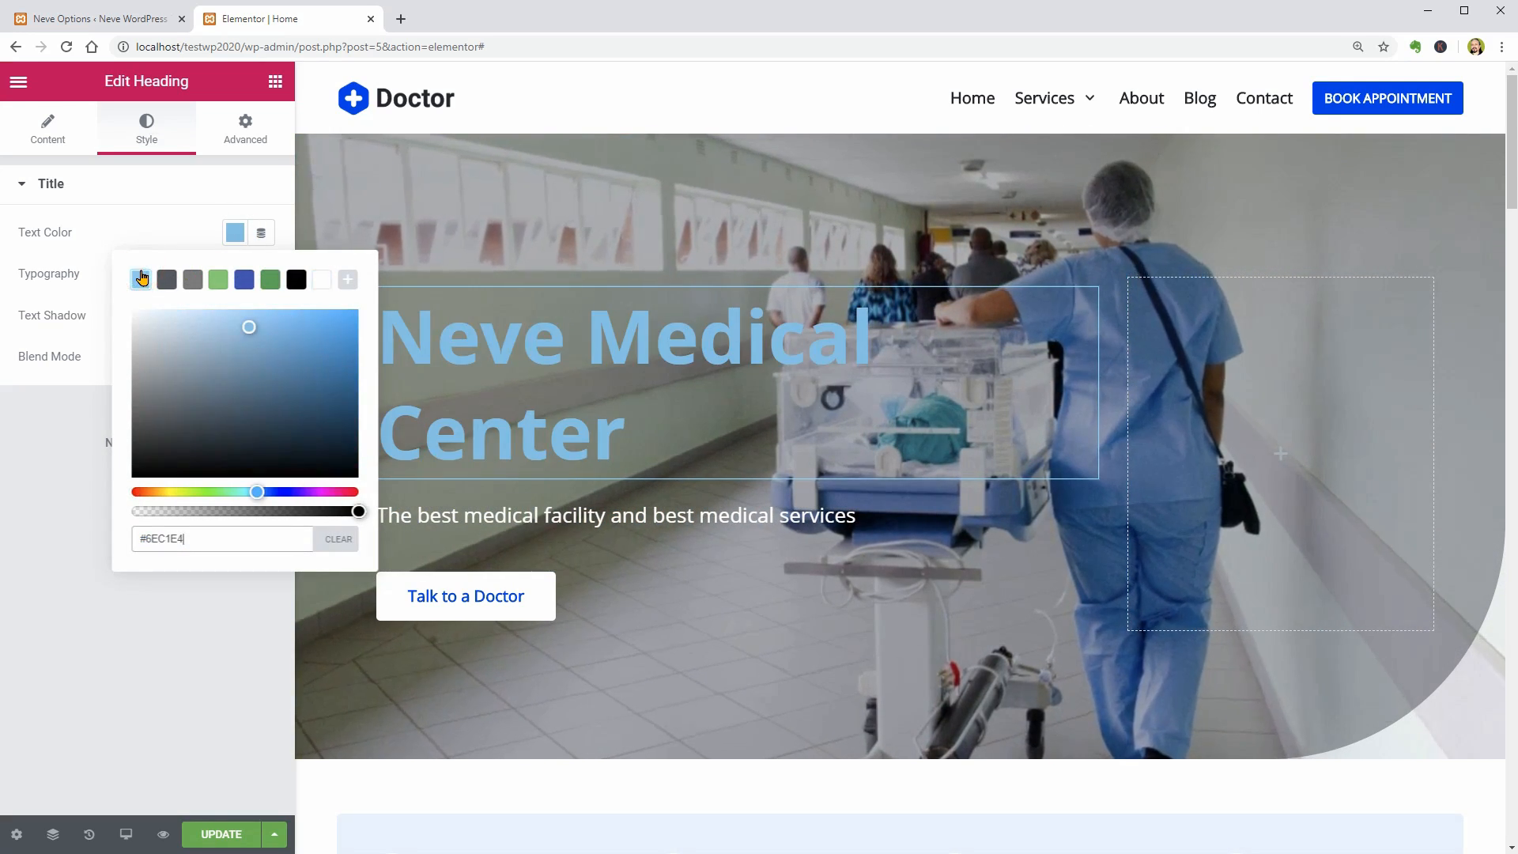
{"action": "left_click", "coordinate": [319, 279]}
{"action": "left_click", "coordinate": [232, 236]}
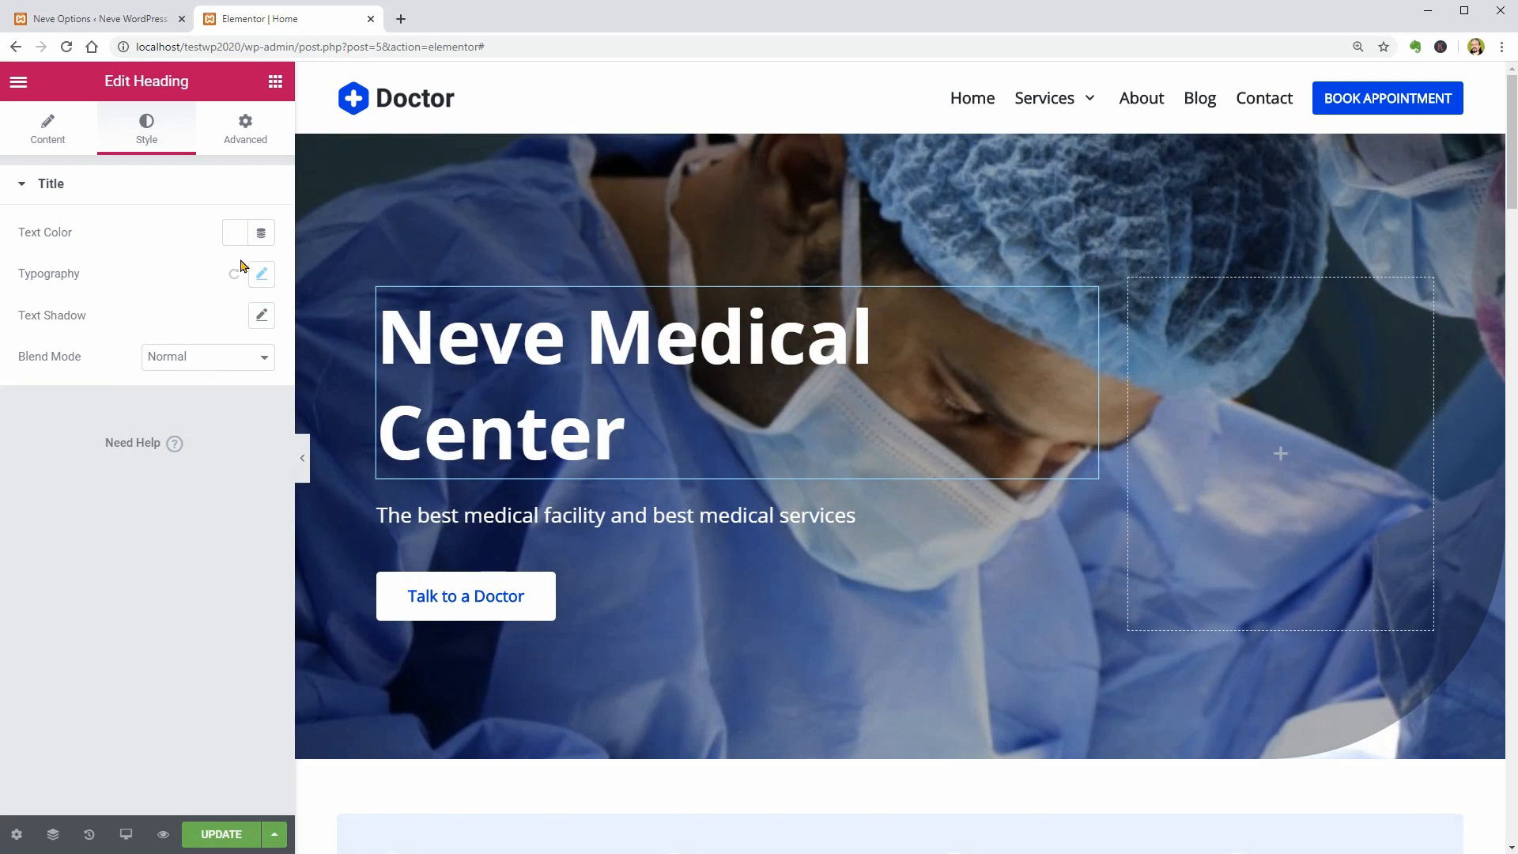
- Set the Neve Medical Center heading's font size to 64 px in its typography settings
{"action": "left_click", "coordinate": [263, 275]}
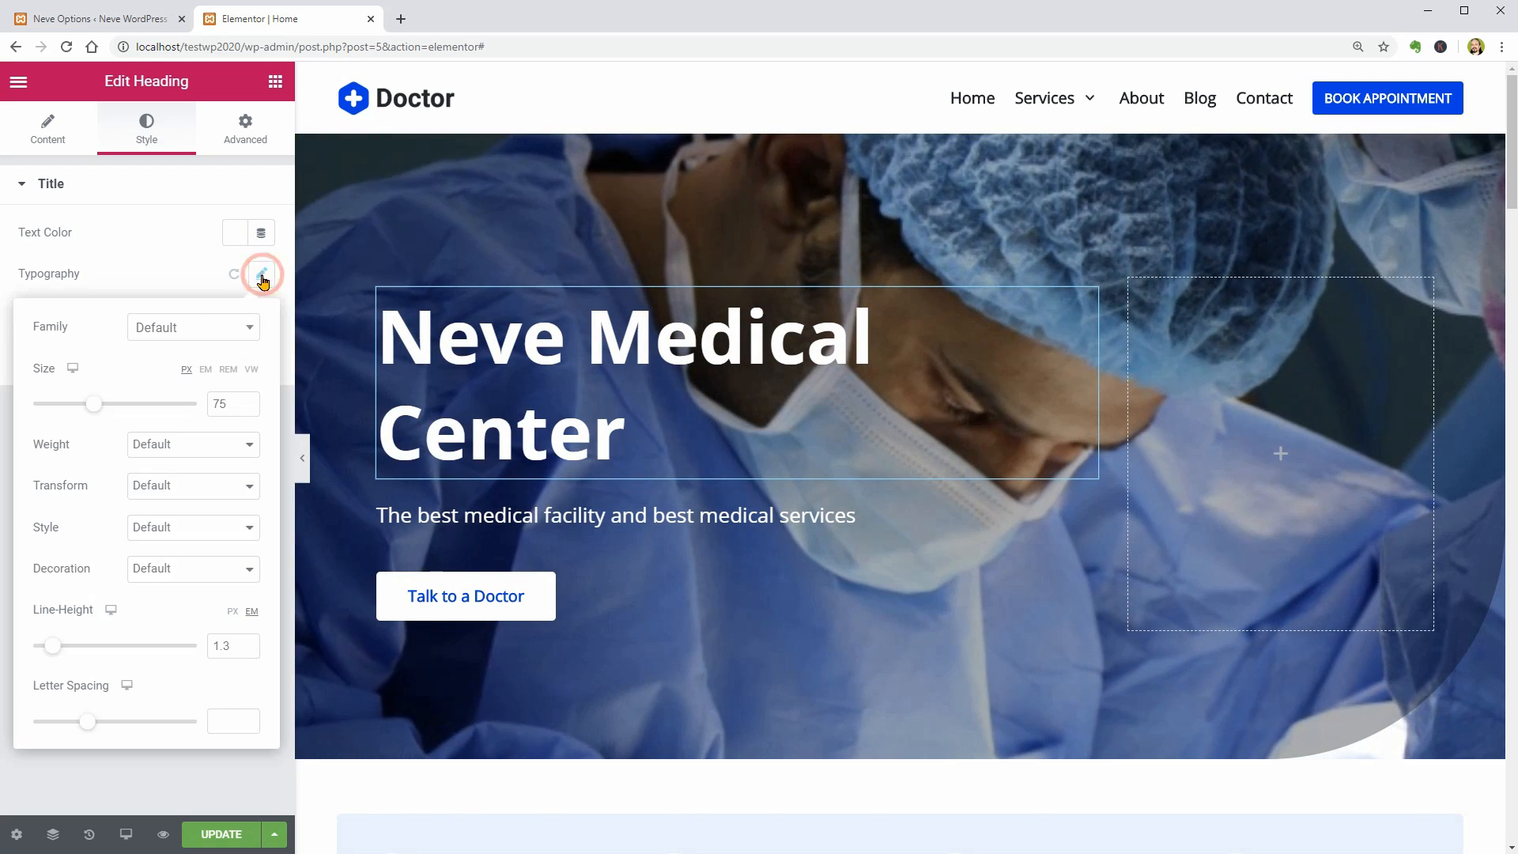
{"action": "left_click_drag", "start_coordinate": [74, 415], "coordinate": [85, 411]}
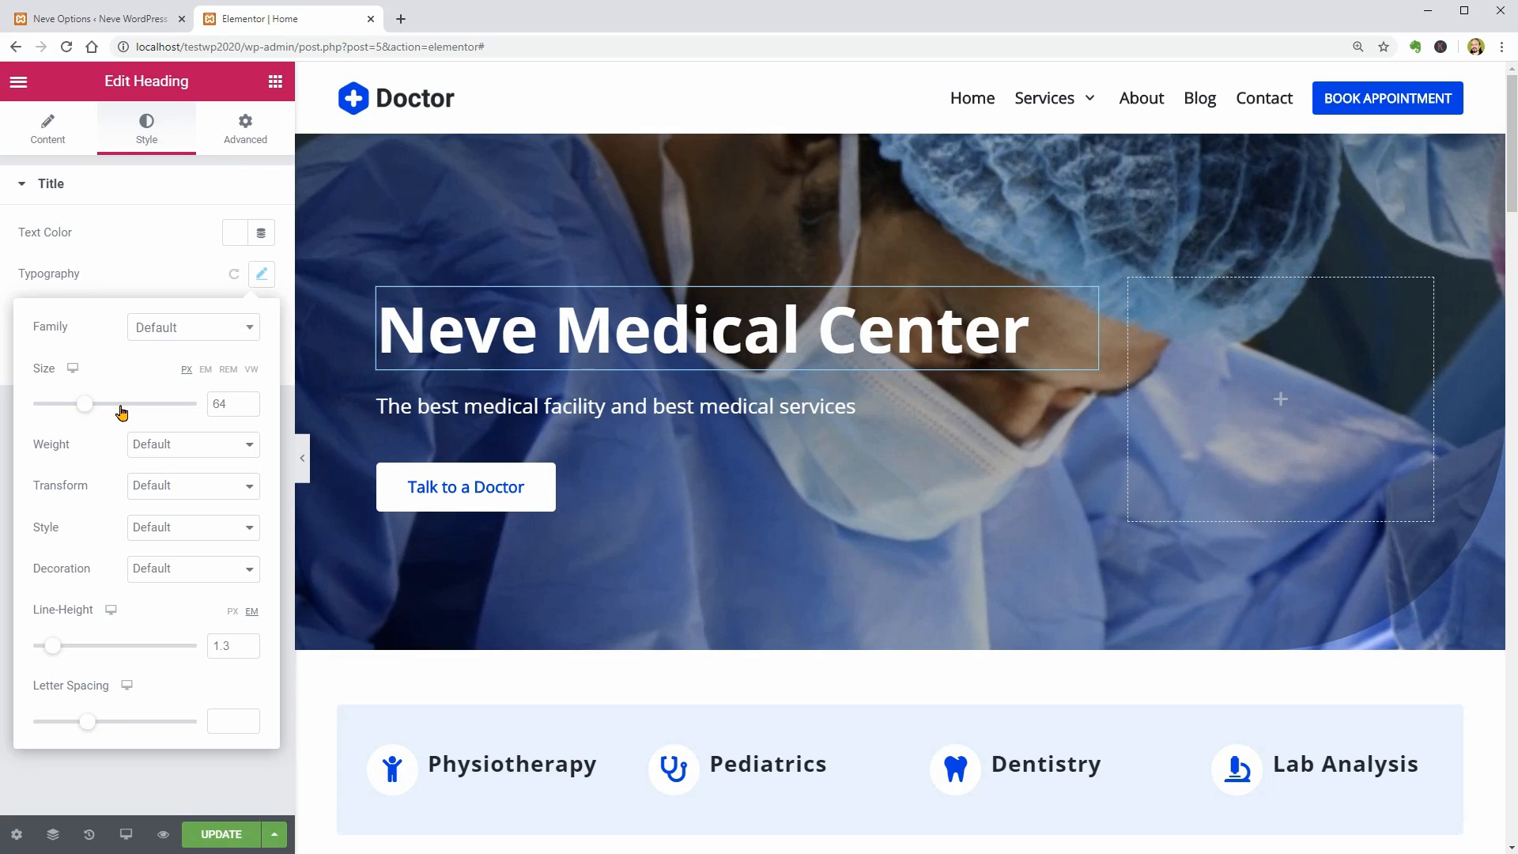
- Search the widgets for rating and counter, and place a Counter widget in the hero section's empty column
{"action": "left_click", "coordinate": [275, 82]}
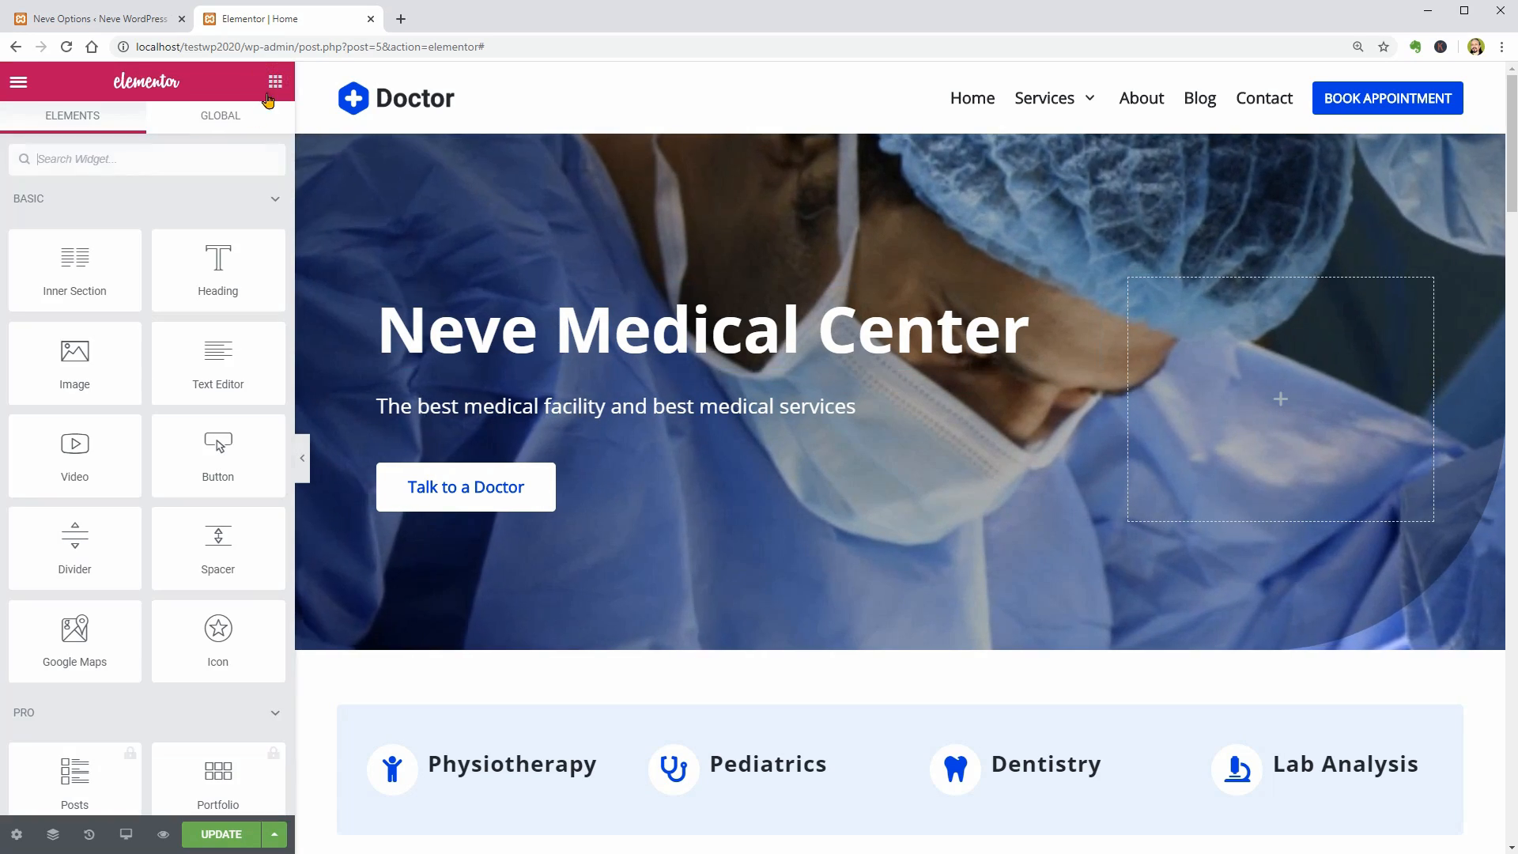
{"action": "left_click", "coordinate": [153, 163]}
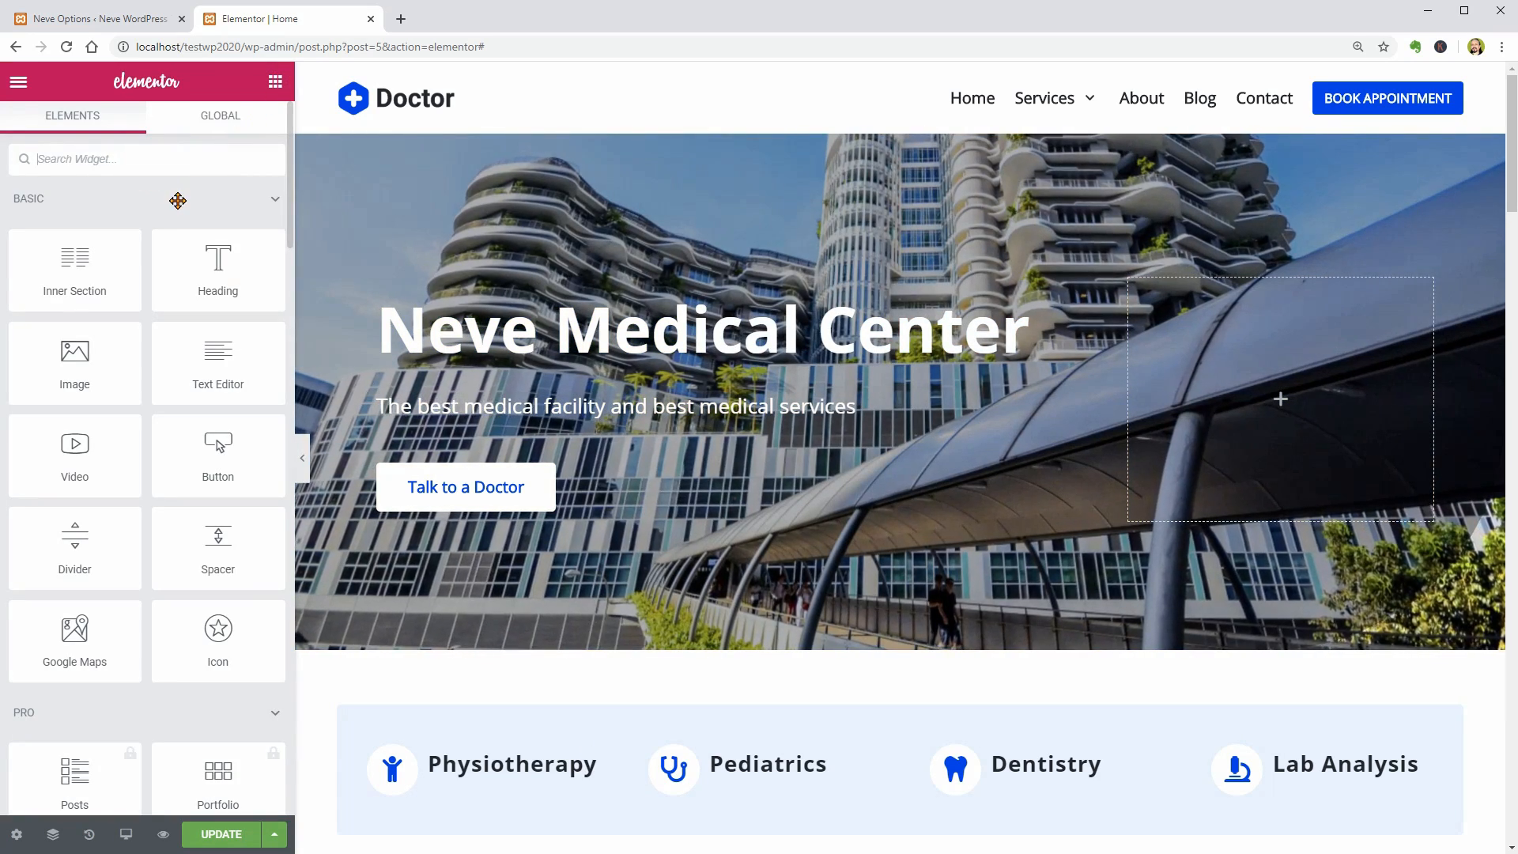
{"action": "type", "text": "rating"}
{"action": "key", "text": "BackSpace"}
{"action": "key", "text": "BackSpace"}
{"action": "key", "text": "BackSpace"}
{"action": "key", "text": "BackSpace"}
{"action": "key", "text": "BackSpace"}
{"action": "key", "text": "BackSpace"}
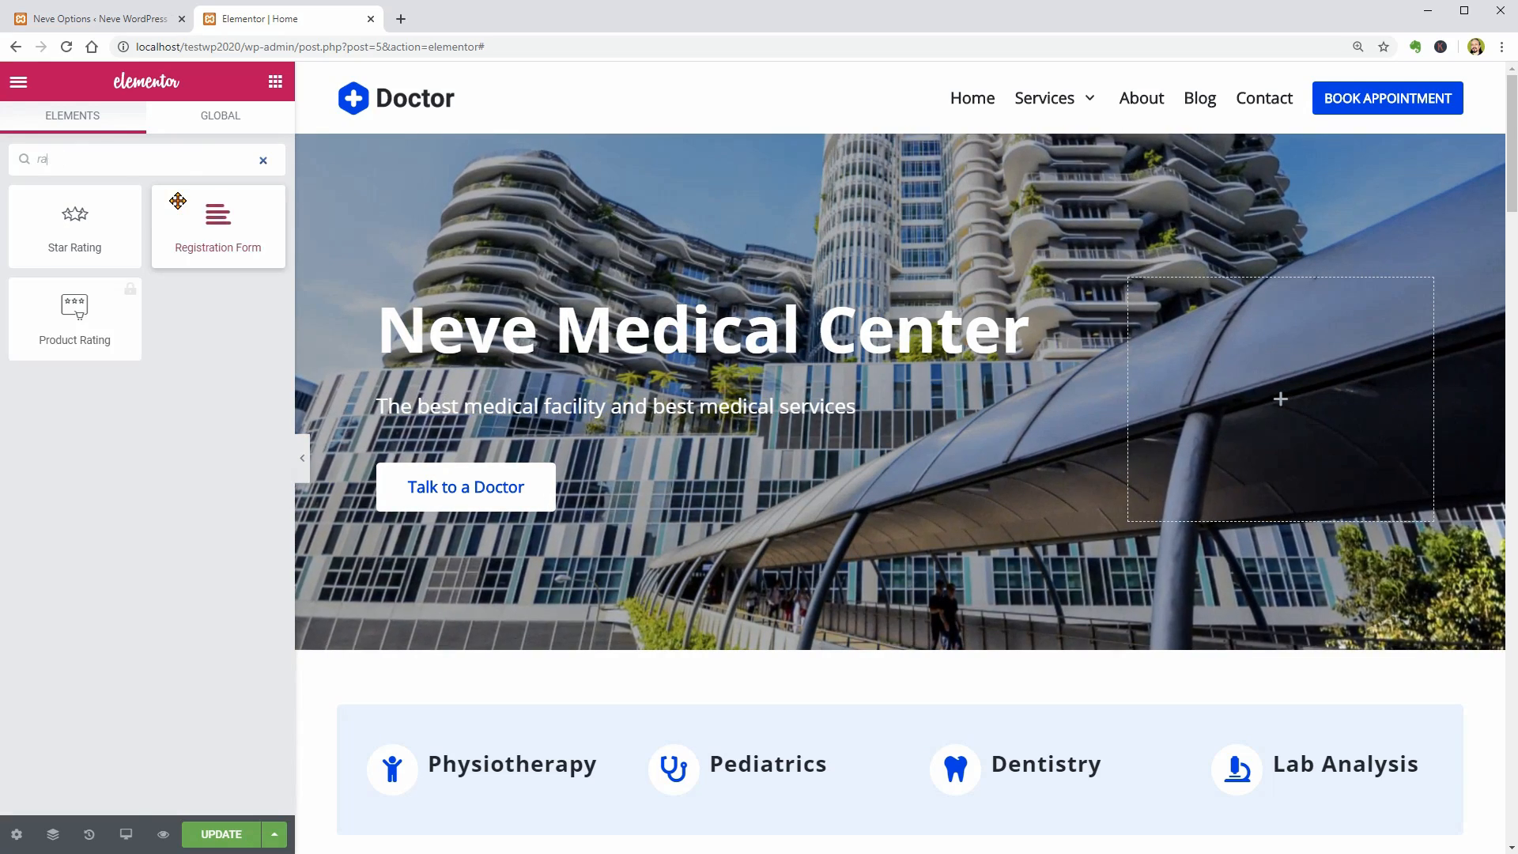
{"action": "type", "text": "counter"}
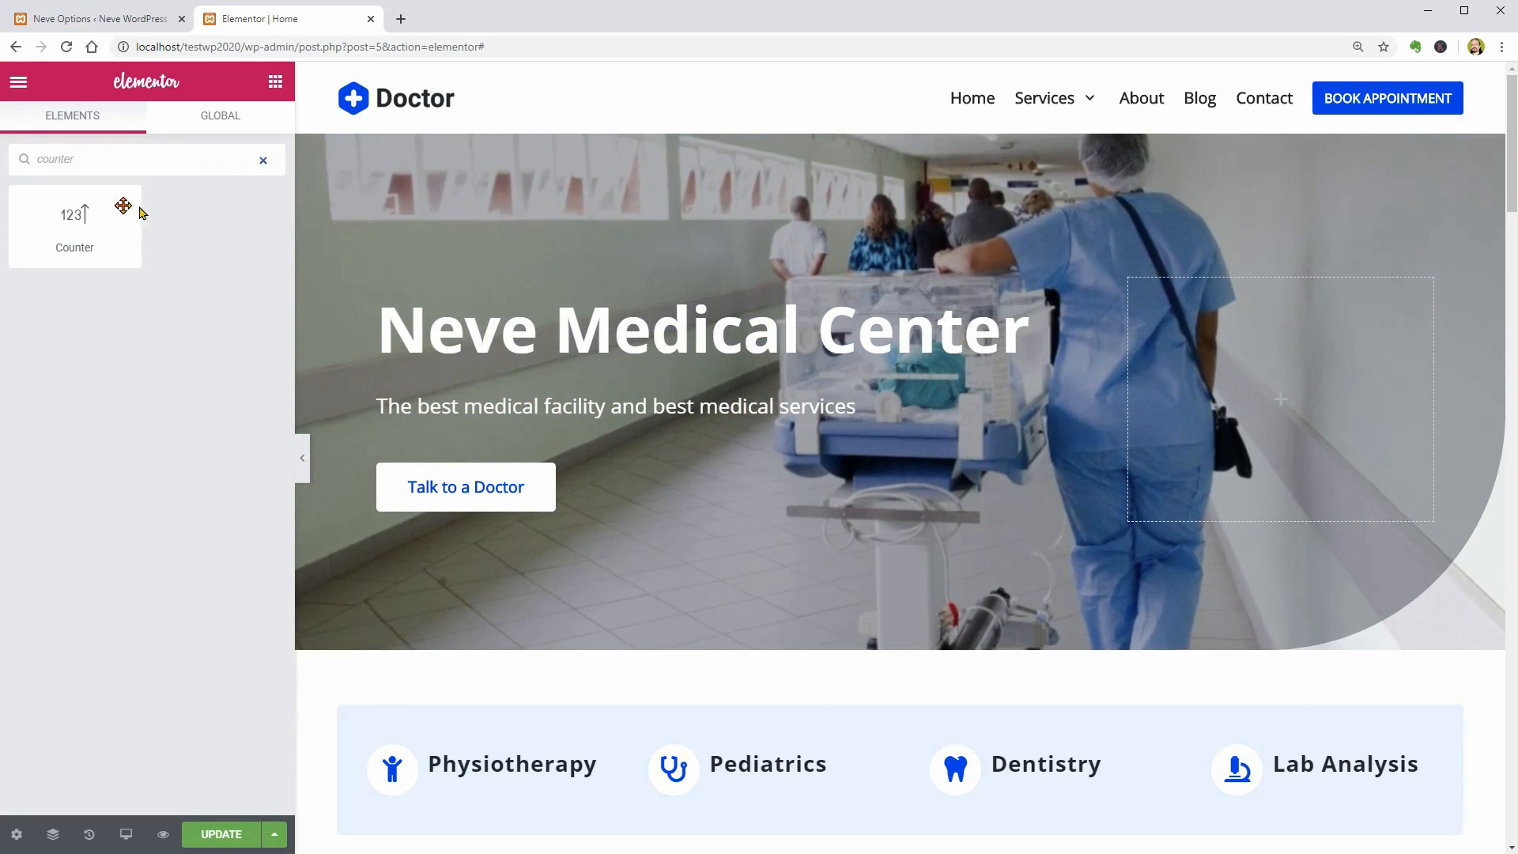
{"action": "left_click_drag", "start_coordinate": [125, 207], "coordinate": [1252, 423]}
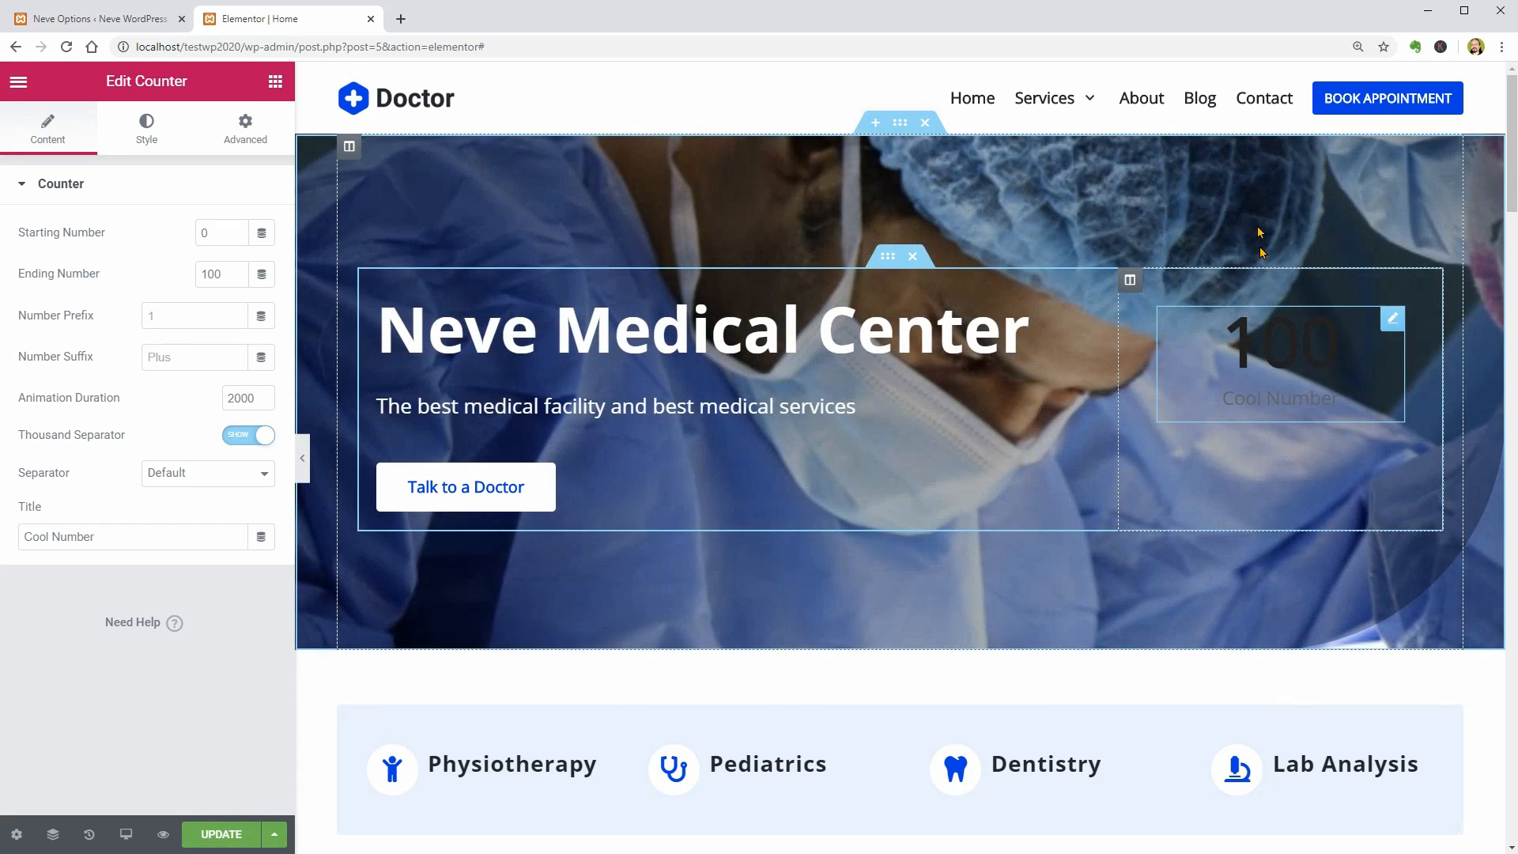
- Open the Contact page in a new browser tab and load it for editing in Elementor
{"action": "right_click", "coordinate": [1257, 108]}
{"action": "left_click", "coordinate": [1325, 117]}
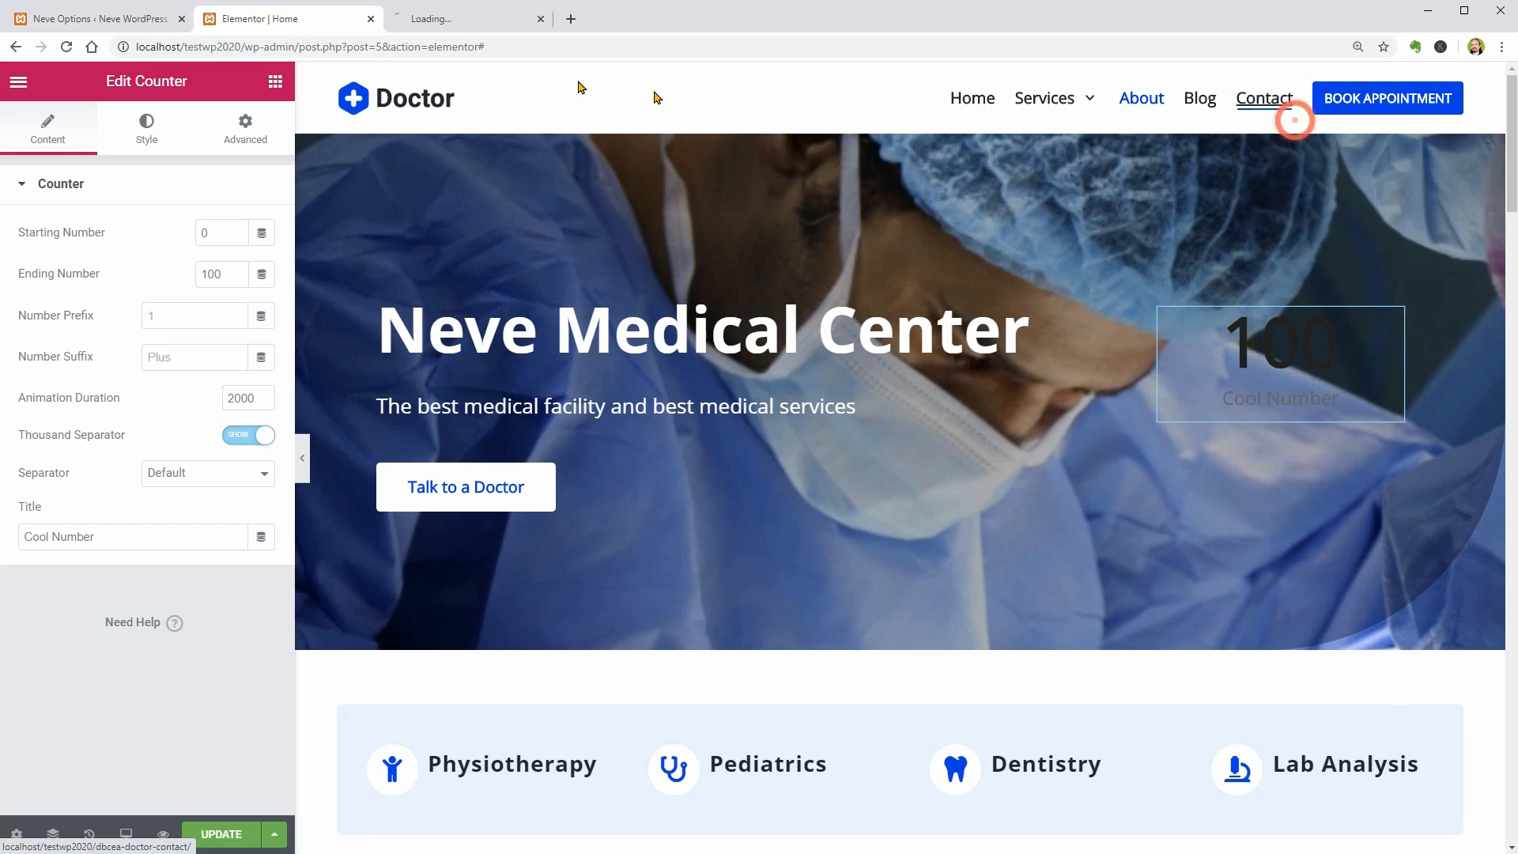
{"action": "left_click", "coordinate": [434, 22]}
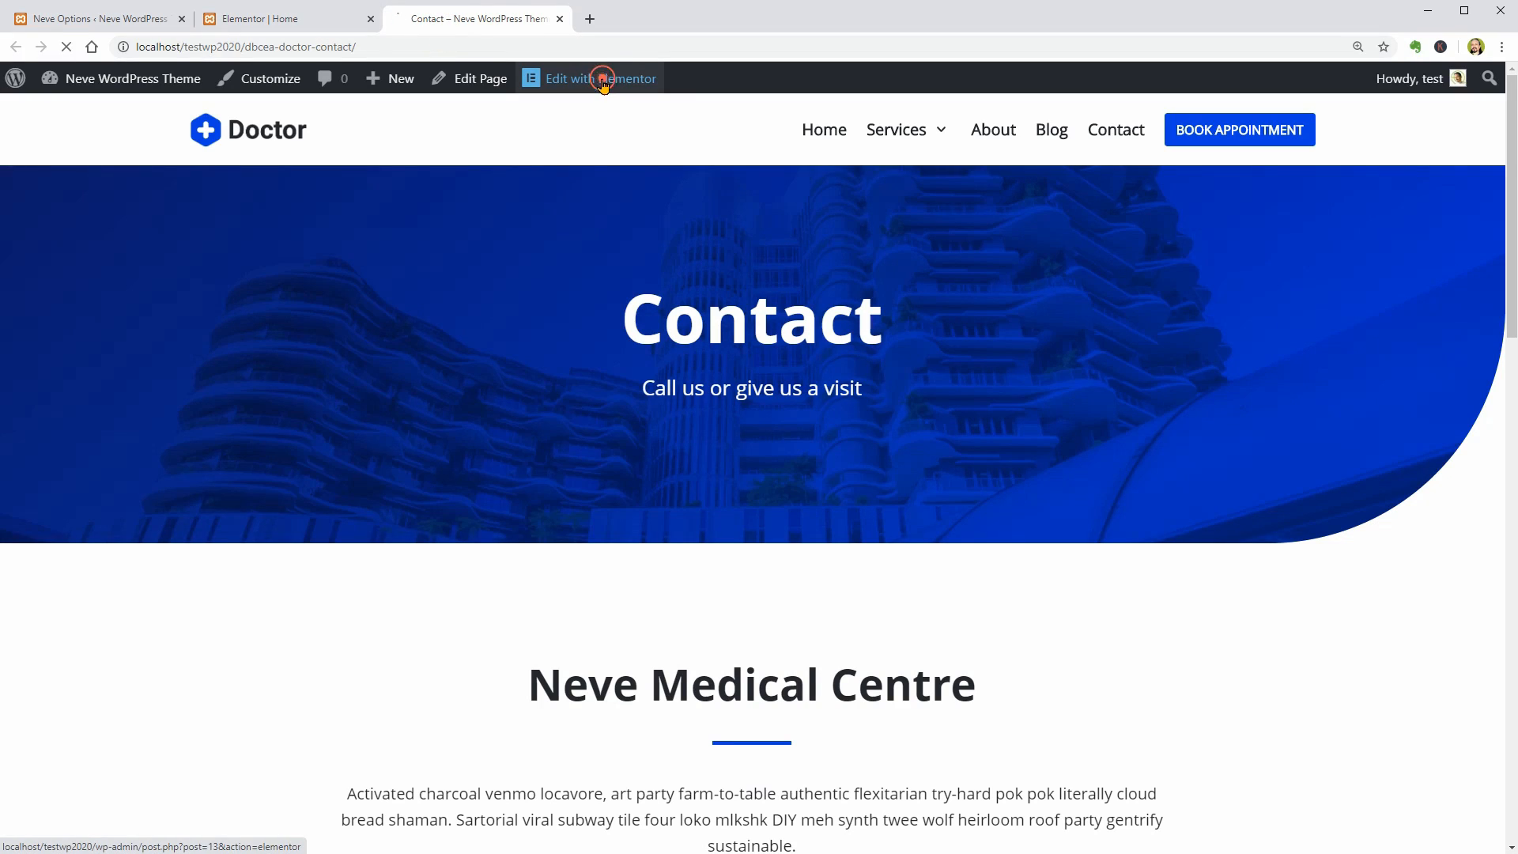
{"action": "left_click", "coordinate": [607, 84]}
- Copy the whole Get In Touch section with the office addresses and contact form from the Contact page
{"action": "scroll", "coordinate": [1504, 165], "scroll_direction": "down", "scroll_amount": 20}
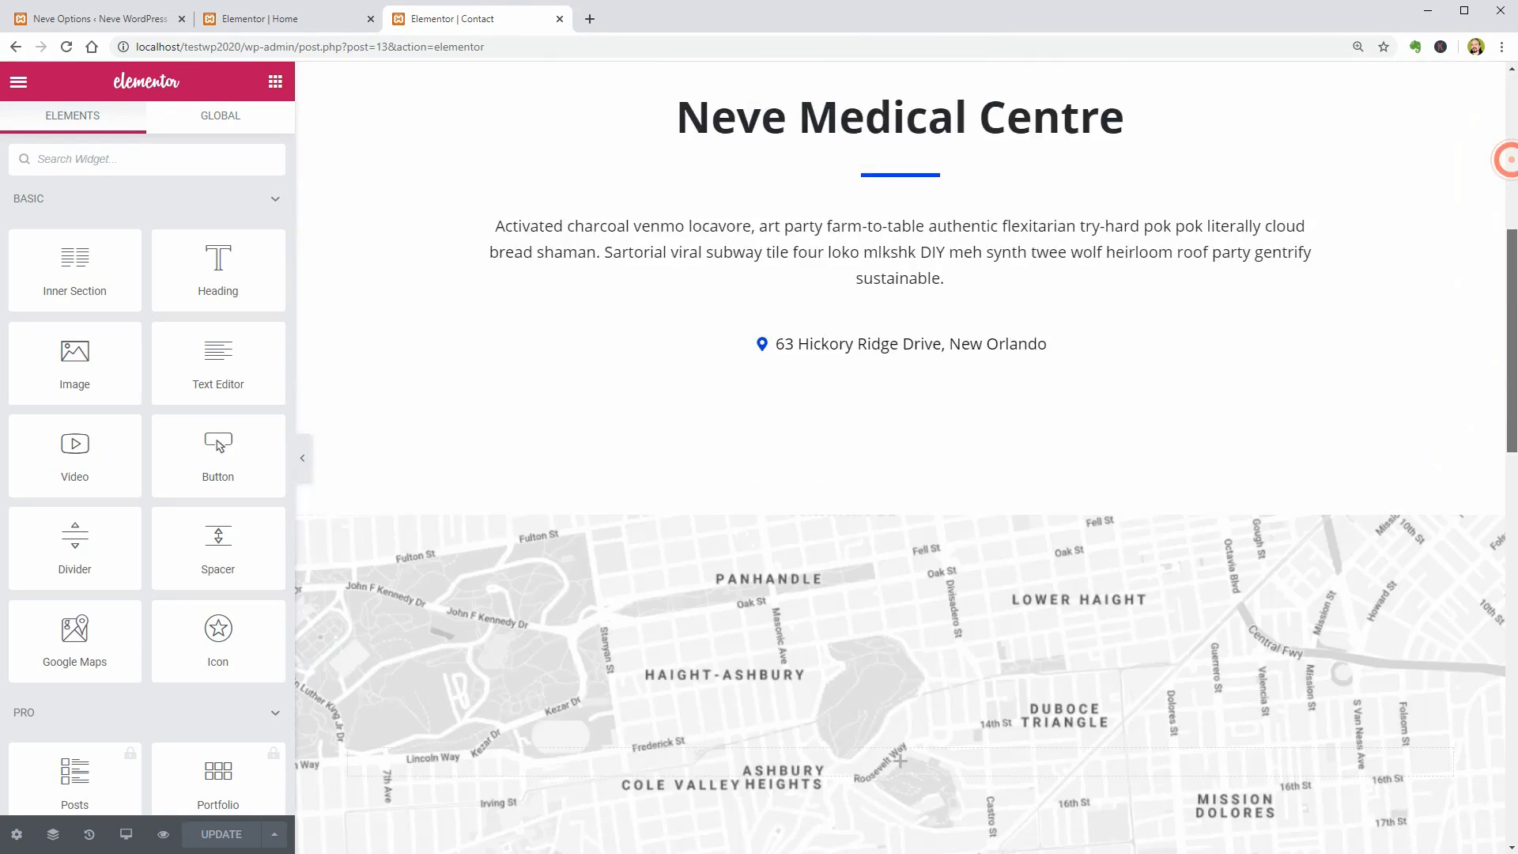
{"action": "scroll", "coordinate": [1505, 165], "scroll_direction": "up", "scroll_amount": 4}
{"action": "scroll", "coordinate": [898, 190], "scroll_direction": "up", "scroll_amount": 3}
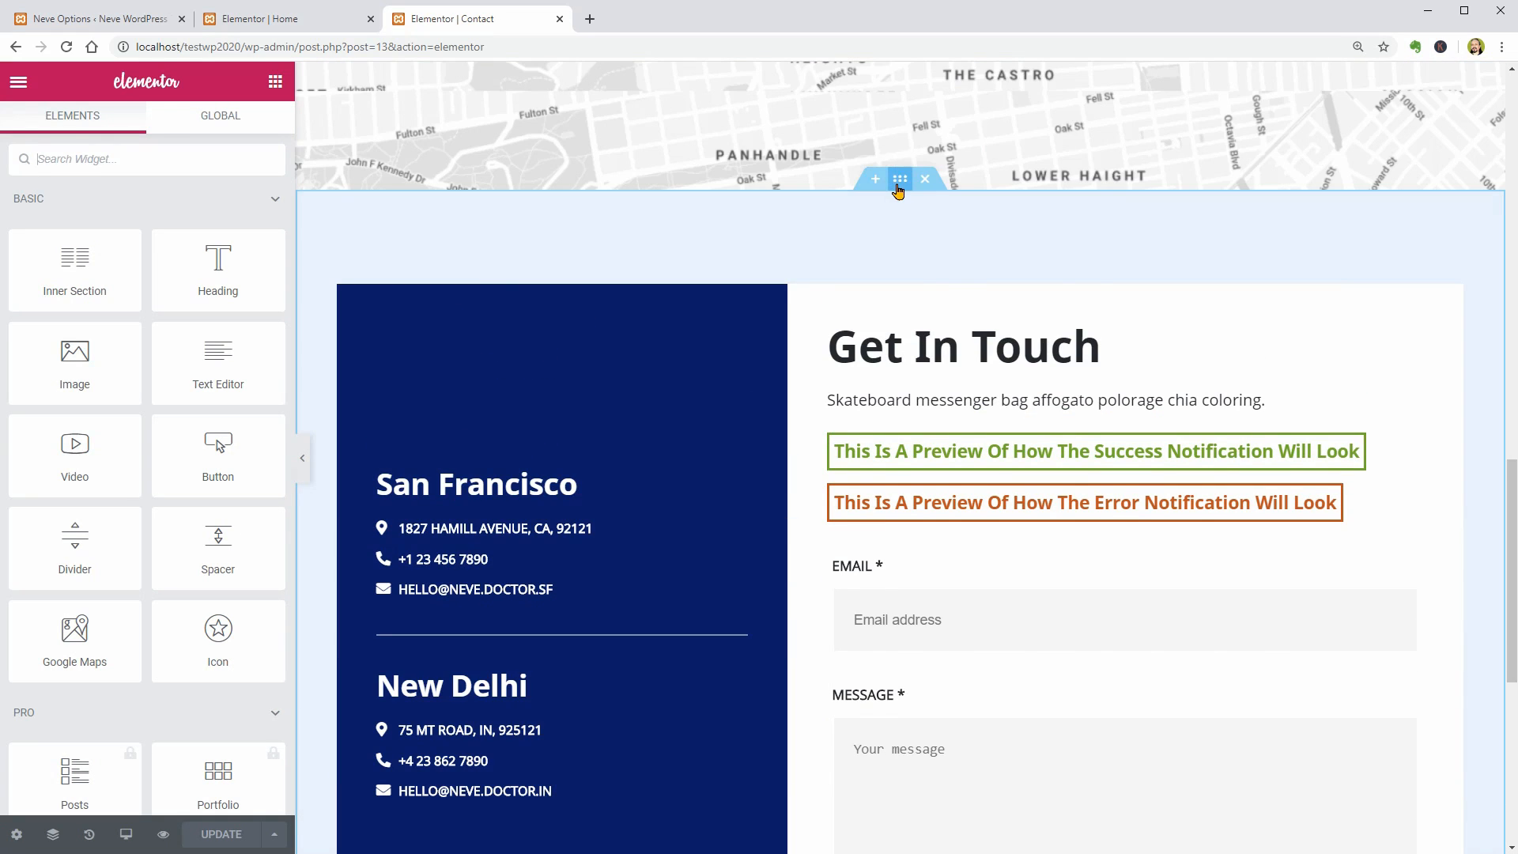
{"action": "right_click", "coordinate": [901, 188]}
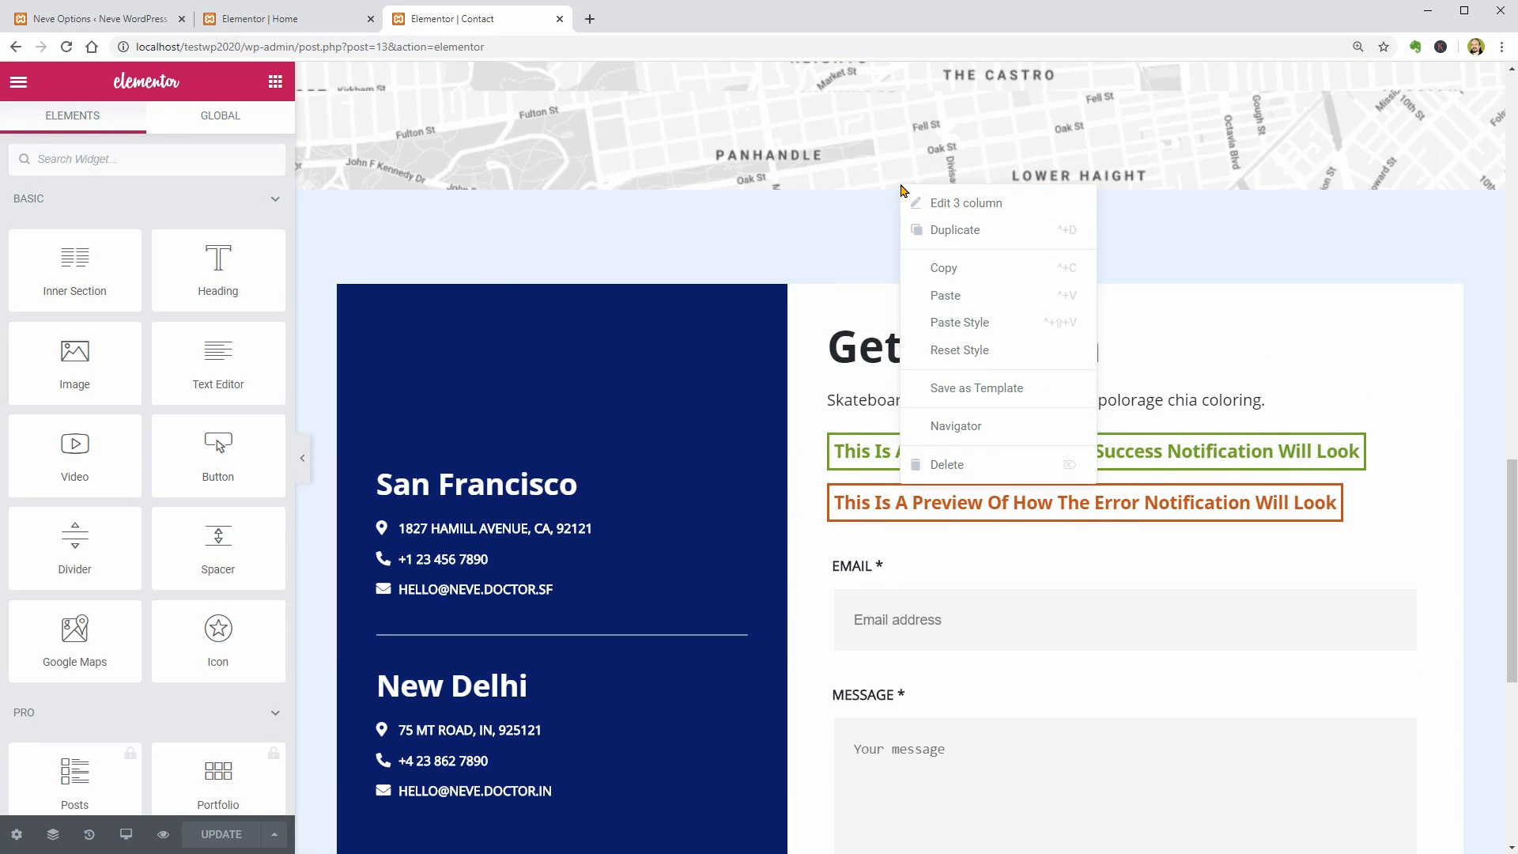
{"action": "left_click", "coordinate": [958, 269]}
- Paste the copied Get In Touch section at the end of the homepage, below the testimonial, and update the page
{"action": "left_click", "coordinate": [319, 24]}
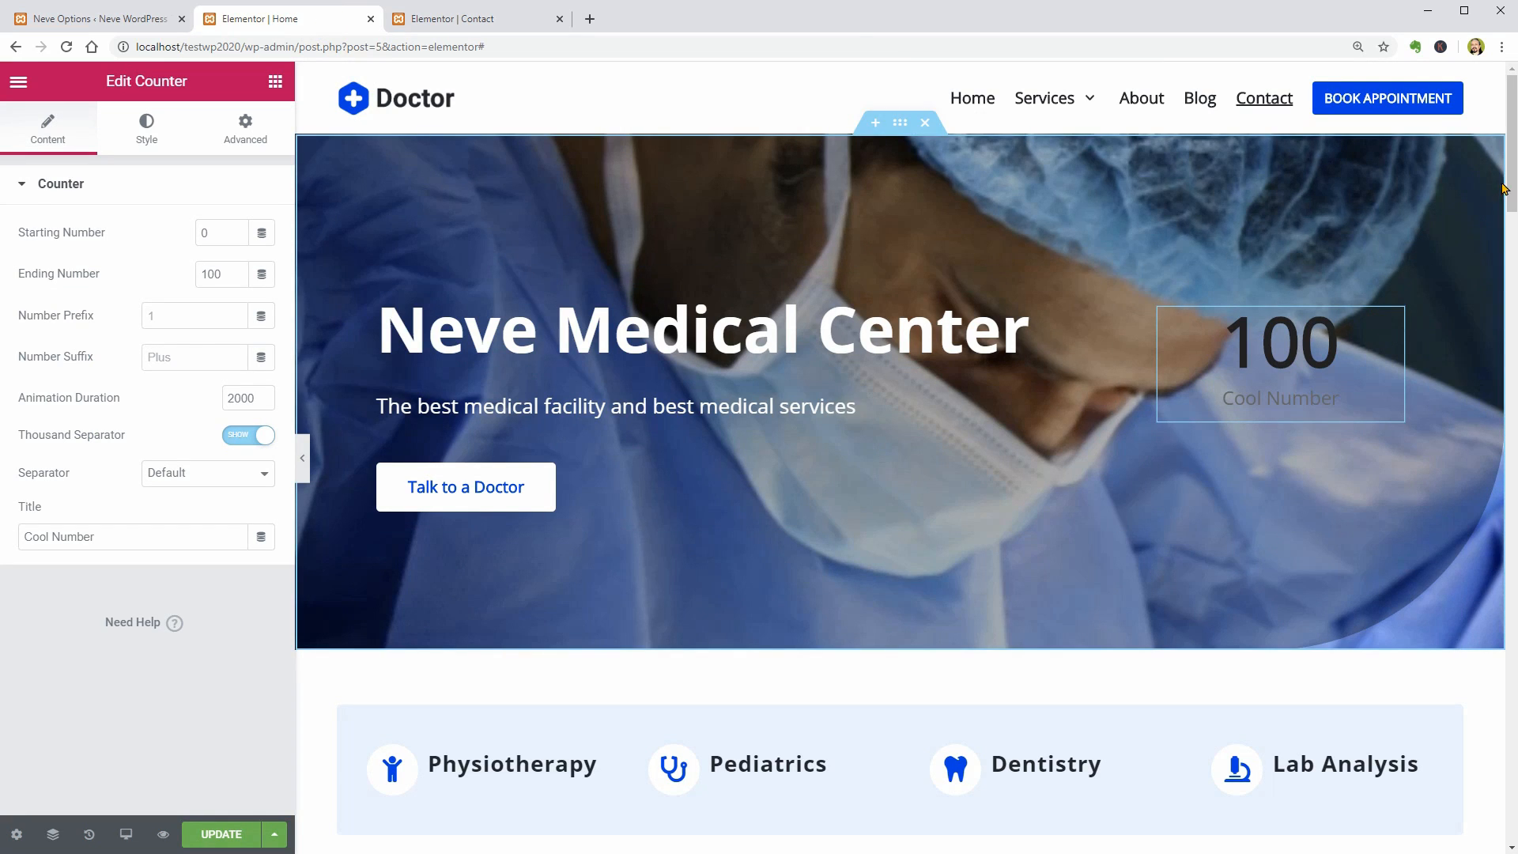
{"action": "left_click_drag", "start_coordinate": [1512, 190], "coordinate": [1512, 822]}
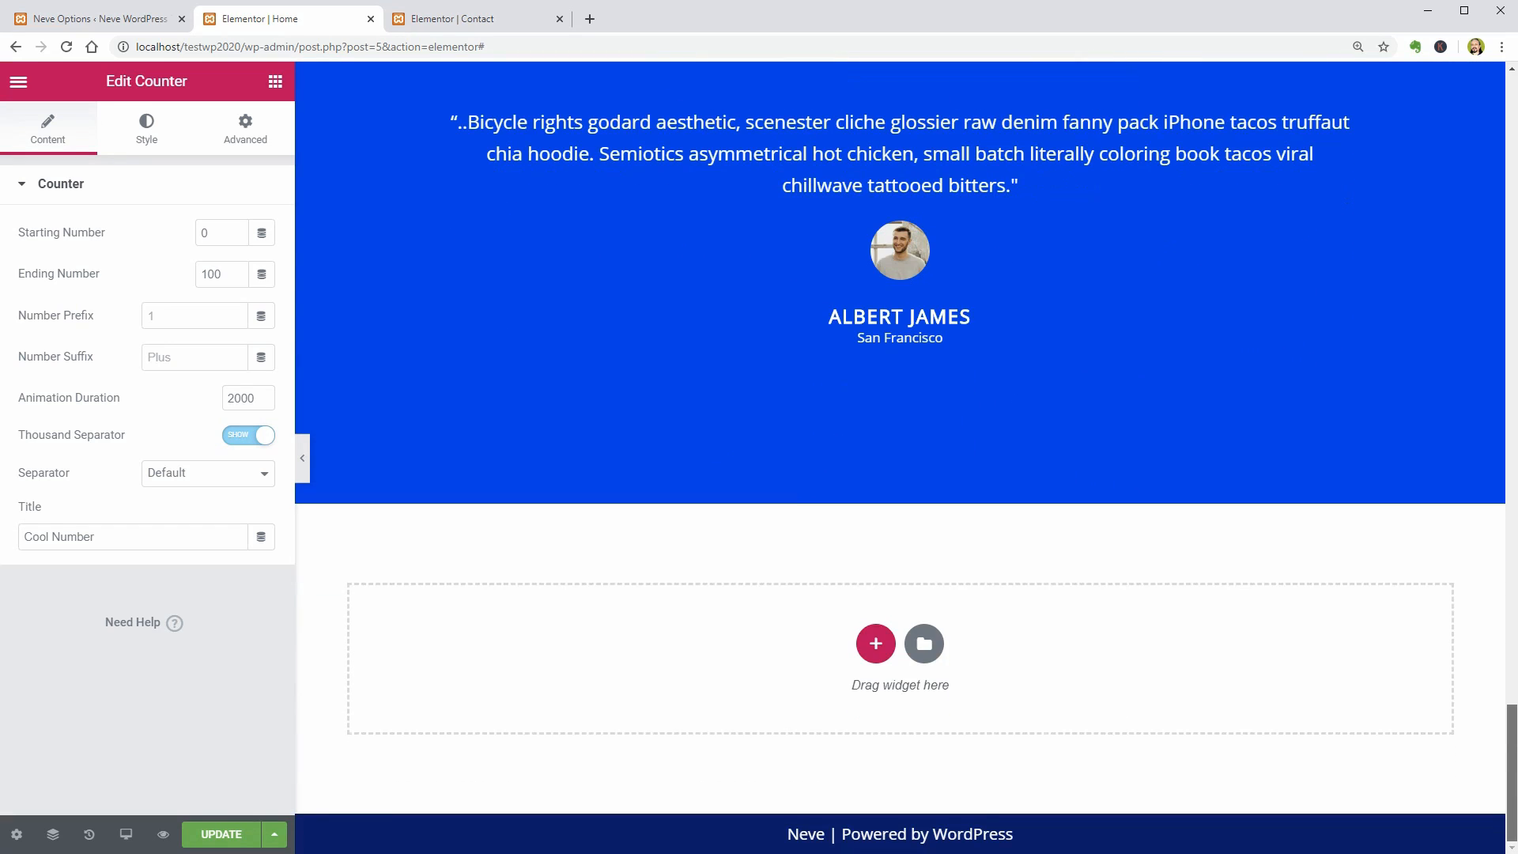
{"action": "right_click", "coordinate": [878, 656]}
{"action": "left_click", "coordinate": [925, 671]}
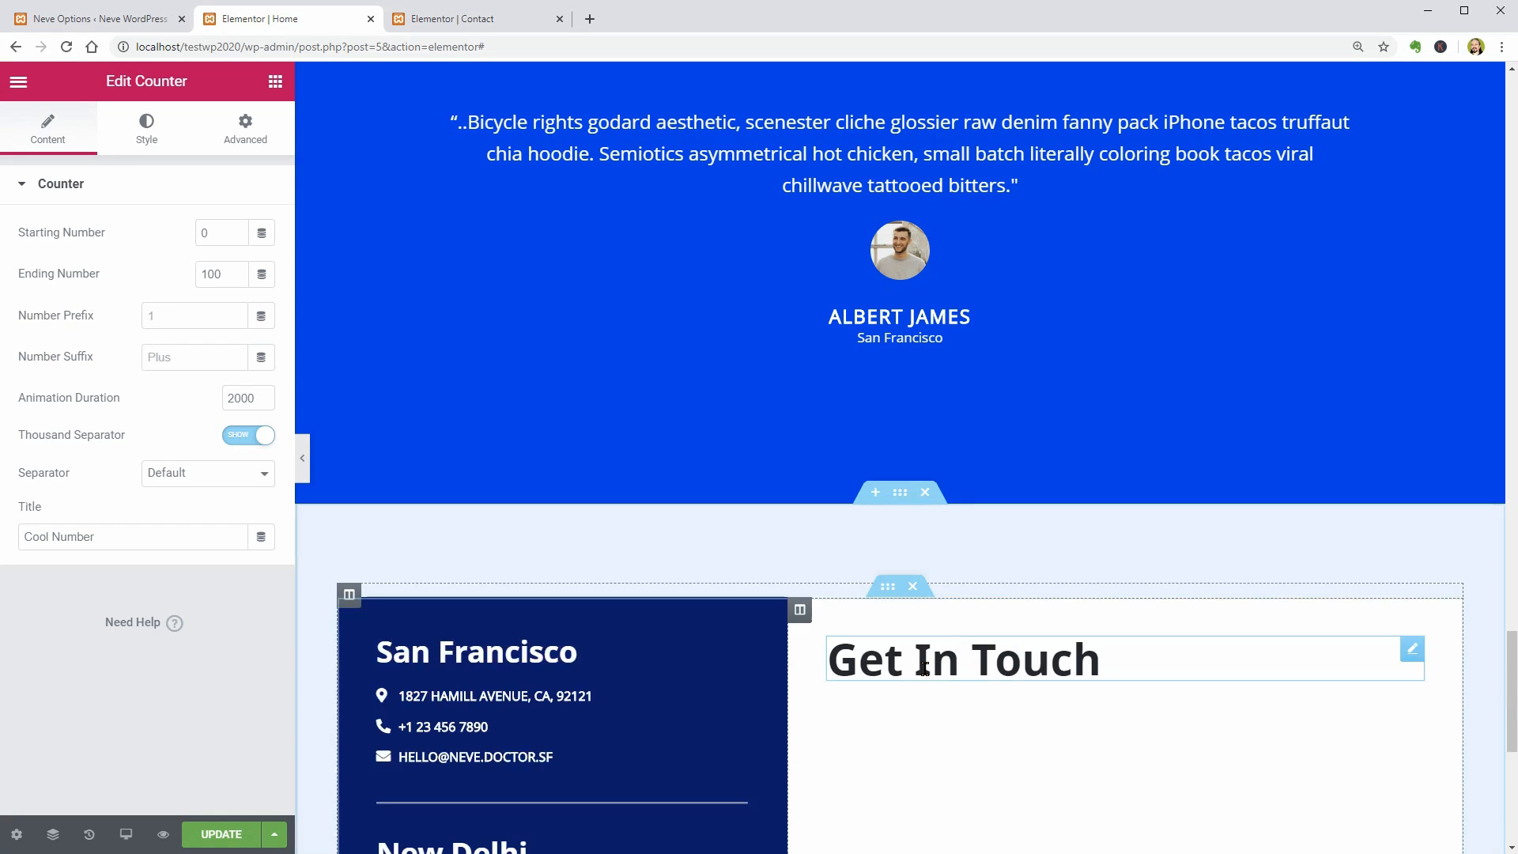
{"action": "left_click_drag", "start_coordinate": [1511, 707], "coordinate": [1511, 779]}
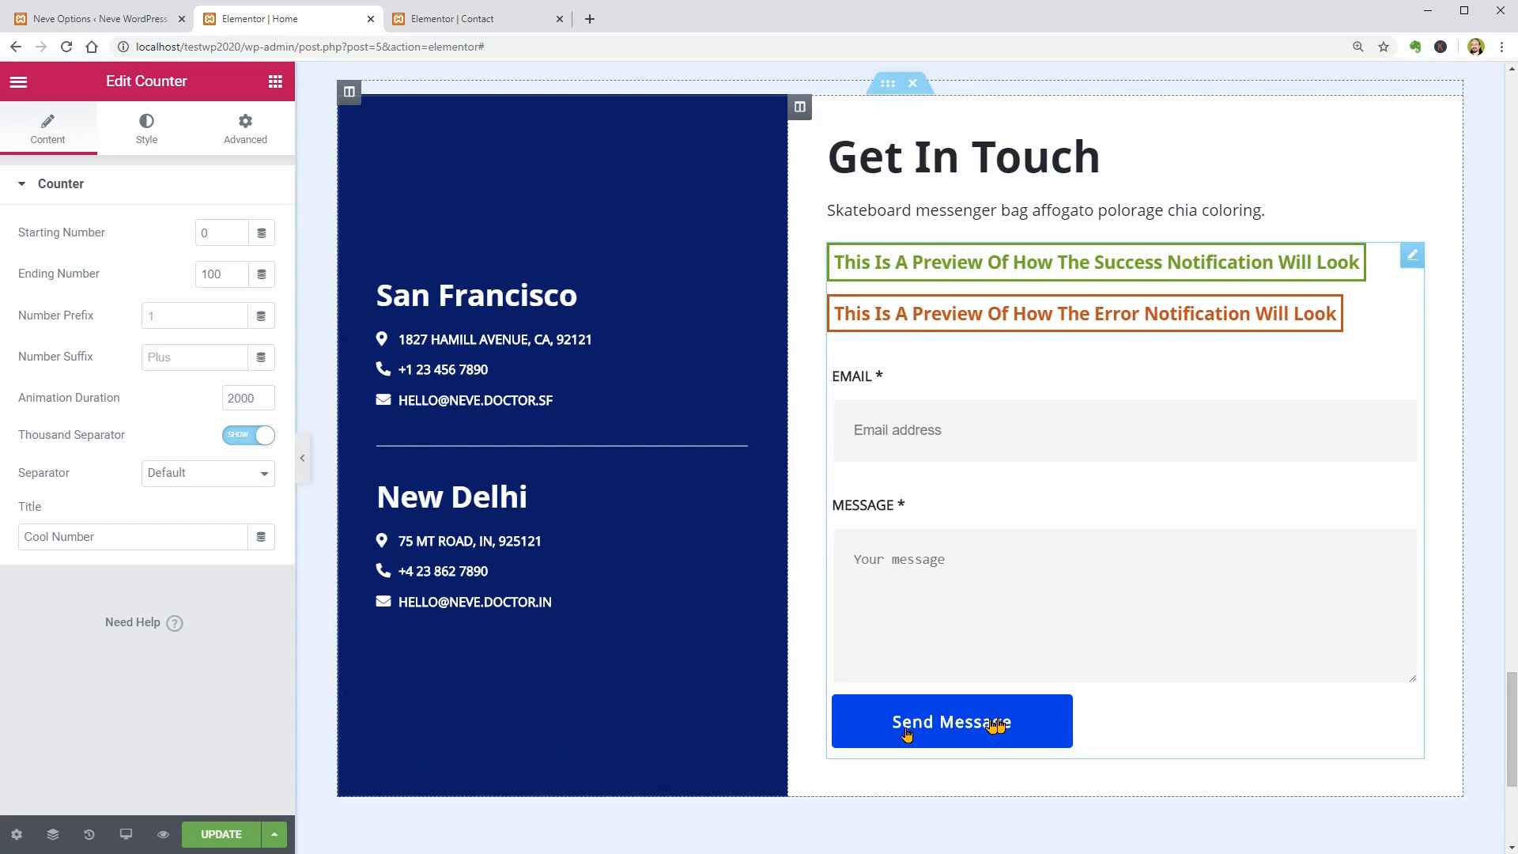
{"action": "left_click", "coordinate": [222, 834]}
- Open the About page in a new tab and look through the About, Services and Service details pages
{"action": "scroll", "coordinate": [308, 762], "scroll_direction": "up", "scroll_amount": 20}
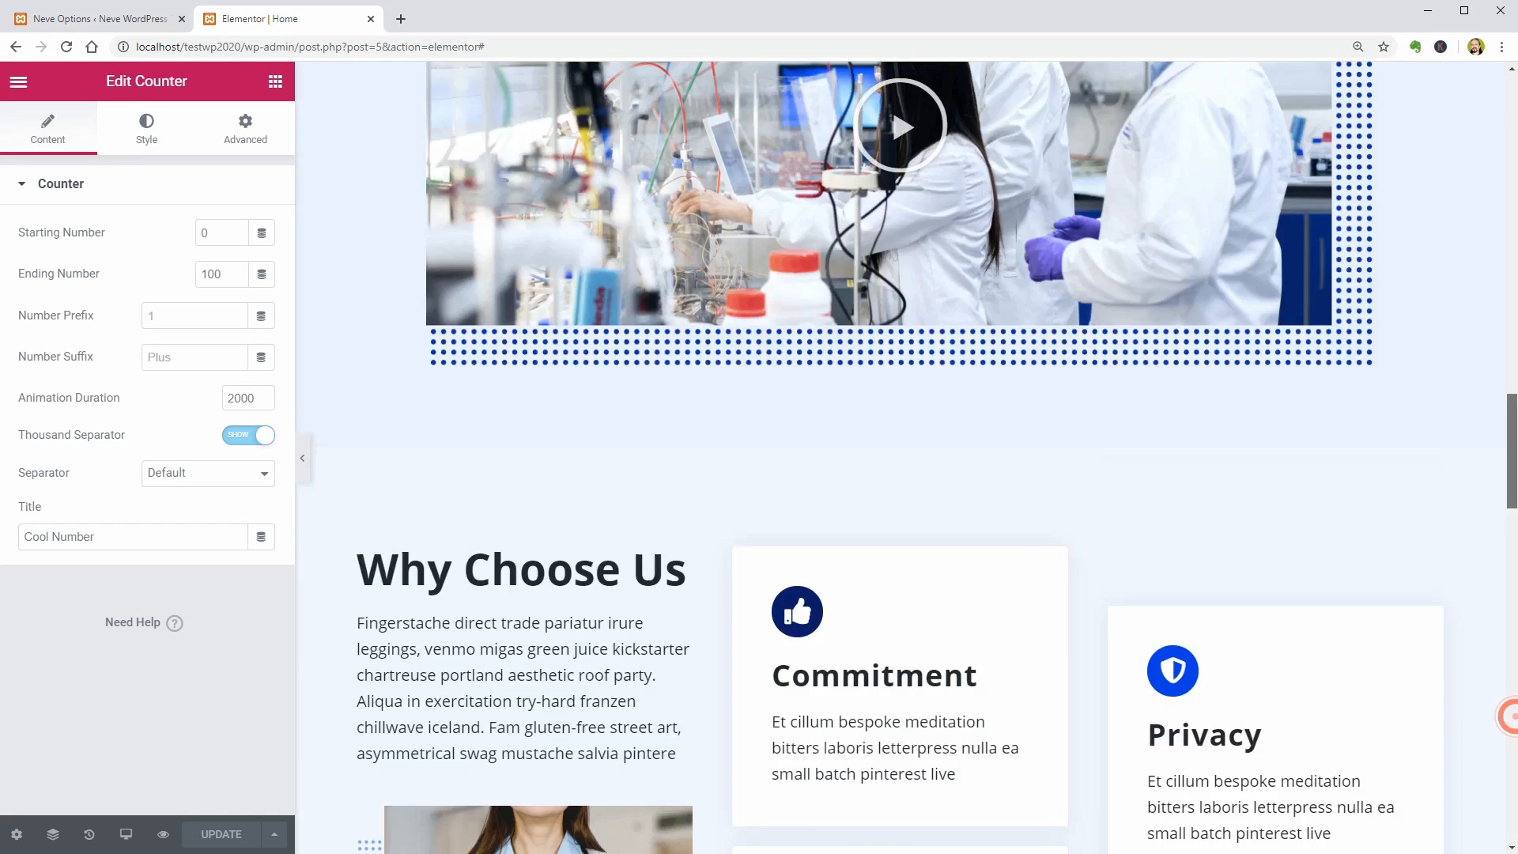
{"action": "right_click", "coordinate": [1144, 97]}
{"action": "left_click", "coordinate": [1194, 116]}
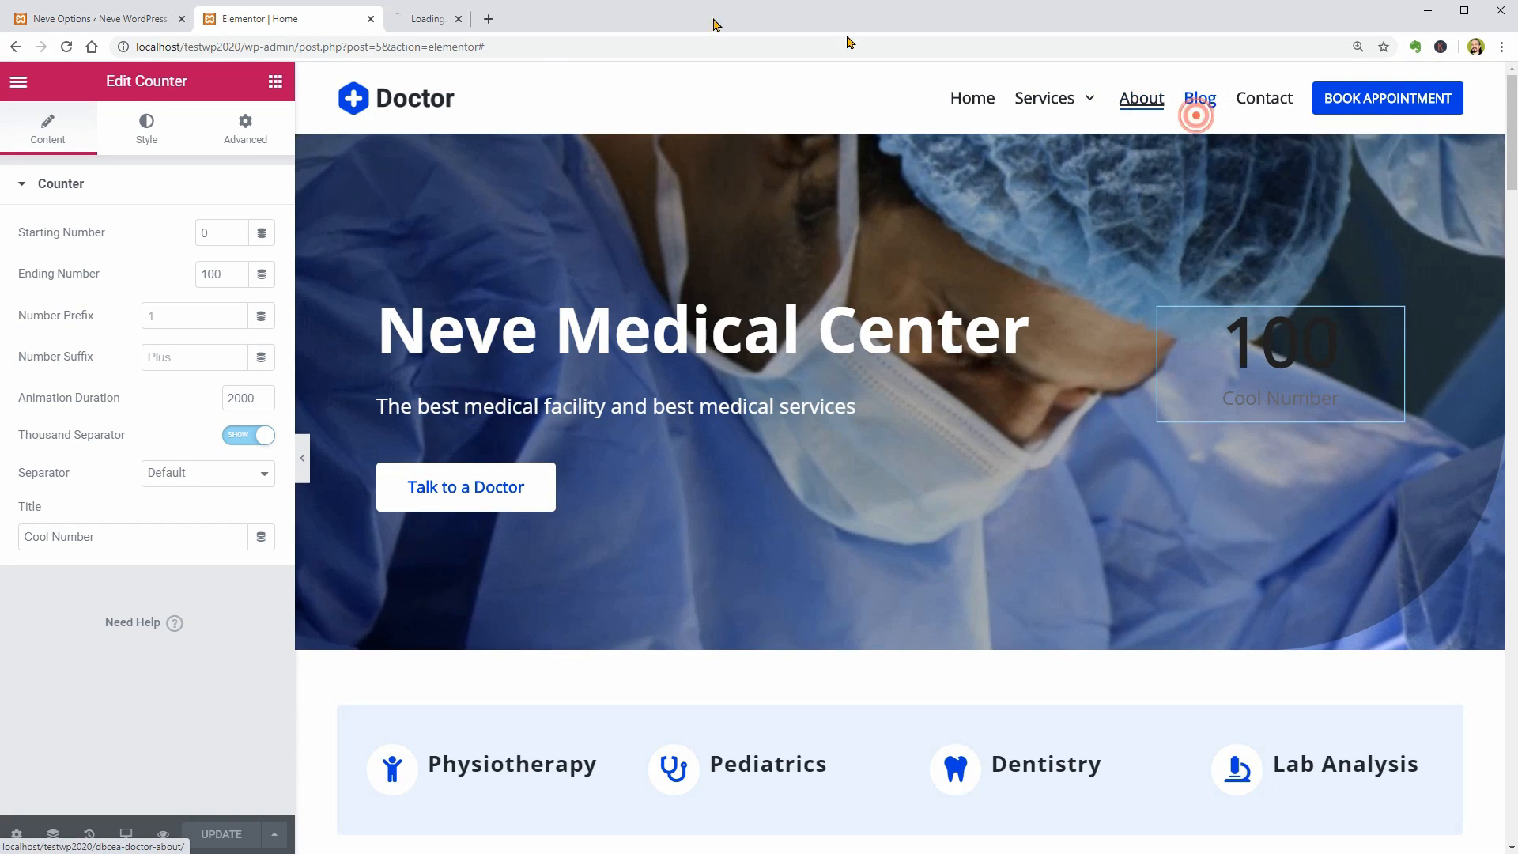
{"action": "left_click", "coordinate": [477, 17]}
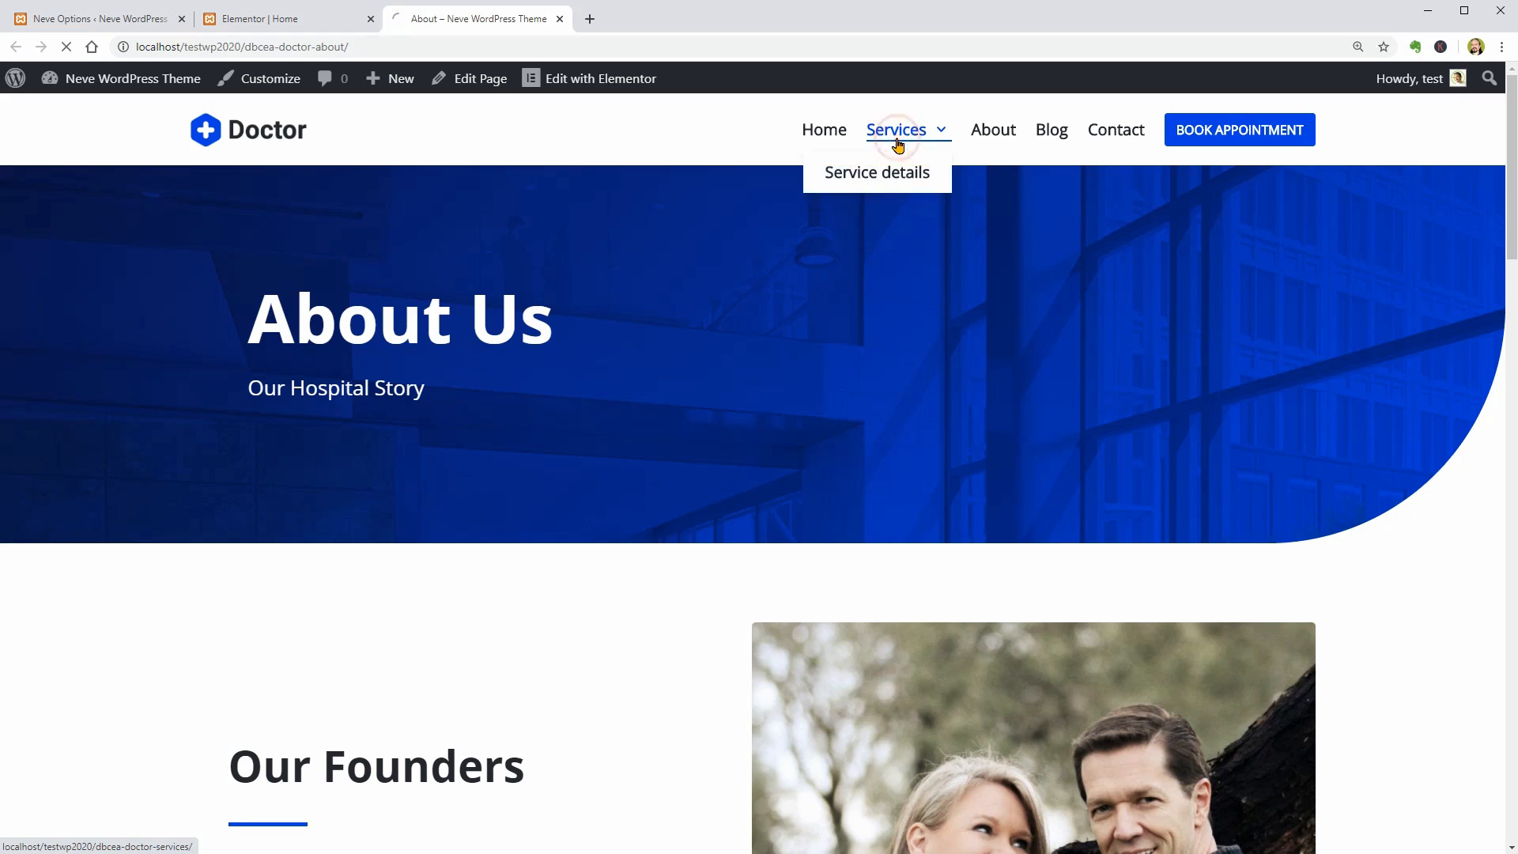
{"action": "scroll", "coordinate": [1230, 339], "scroll_direction": "down", "scroll_amount": 2}
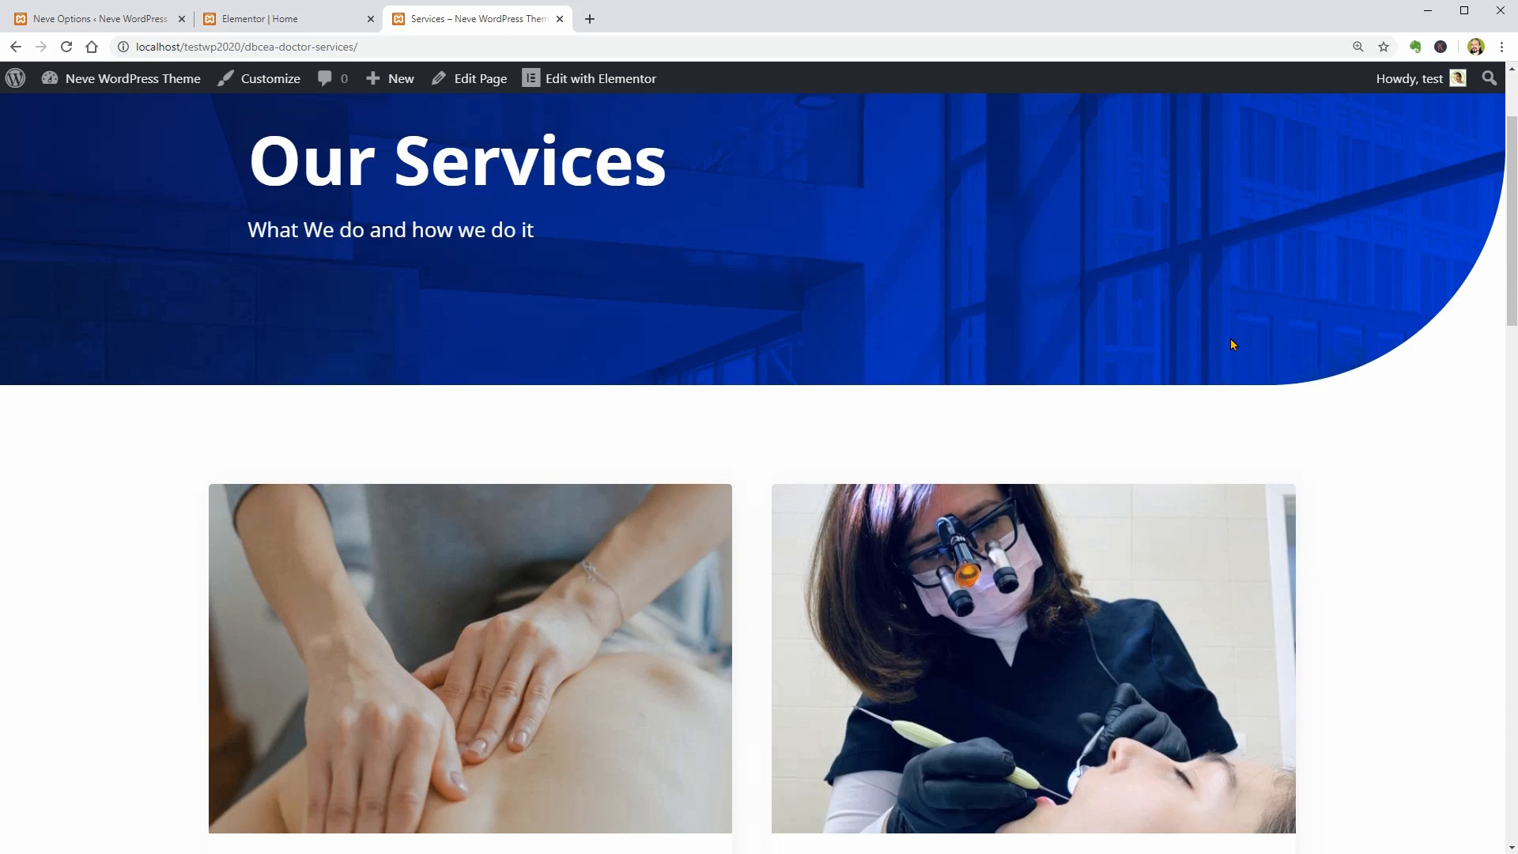
{"action": "scroll", "coordinate": [1230, 343], "scroll_direction": "up", "scroll_amount": 2}
{"action": "mouse_move", "coordinate": [901, 133]}
{"action": "left_click", "coordinate": [887, 172]}
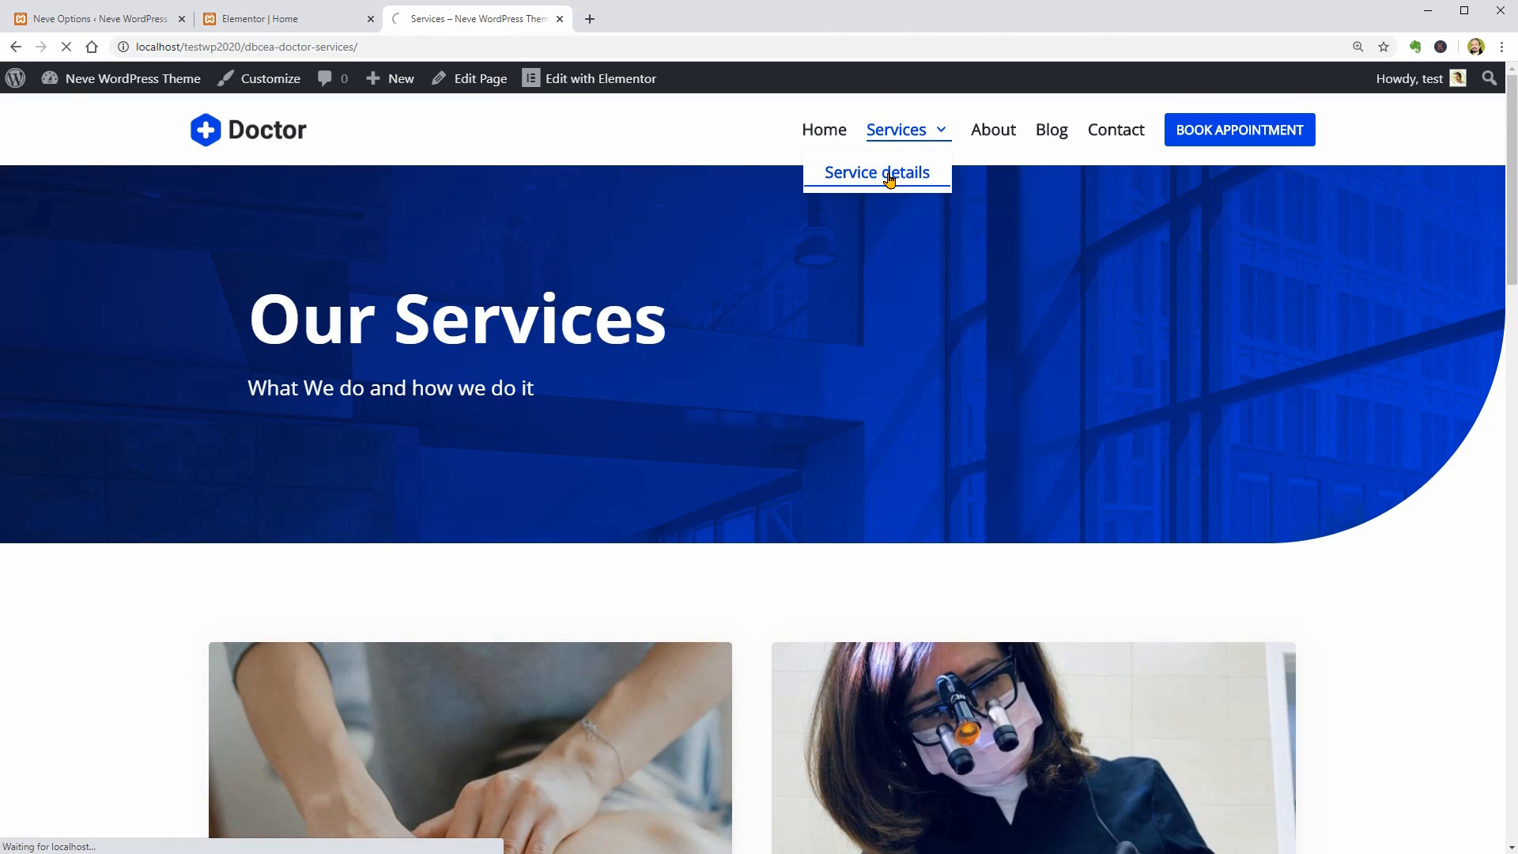
{"action": "scroll", "coordinate": [1502, 214], "scroll_direction": "down", "scroll_amount": 10}
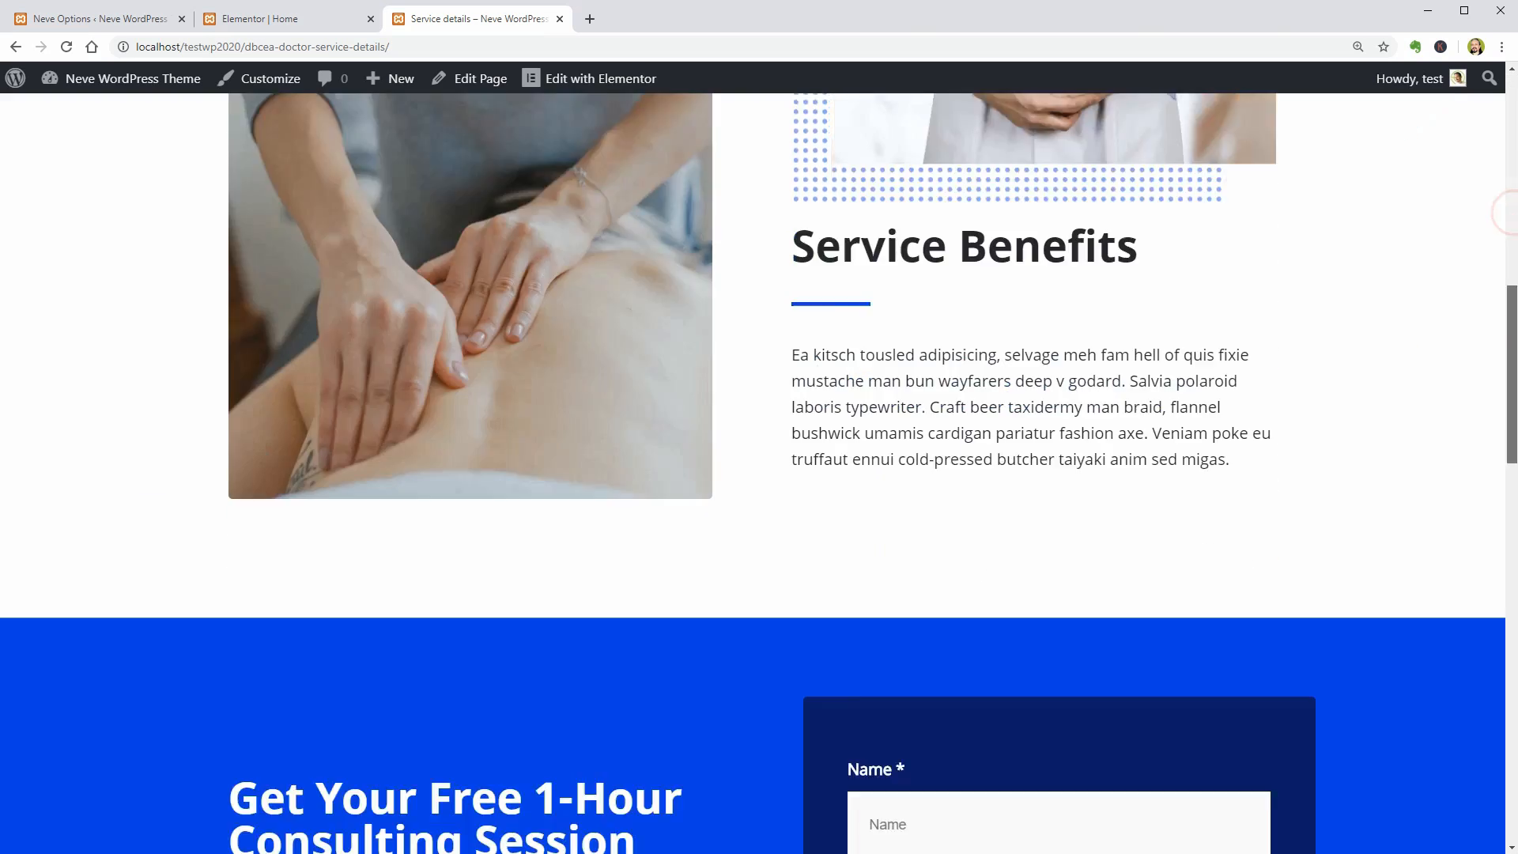
{"action": "scroll", "coordinate": [1502, 213], "scroll_direction": "down", "scroll_amount": 5}
{"action": "scroll", "coordinate": [1176, 177], "scroll_direction": "up", "scroll_amount": 11}
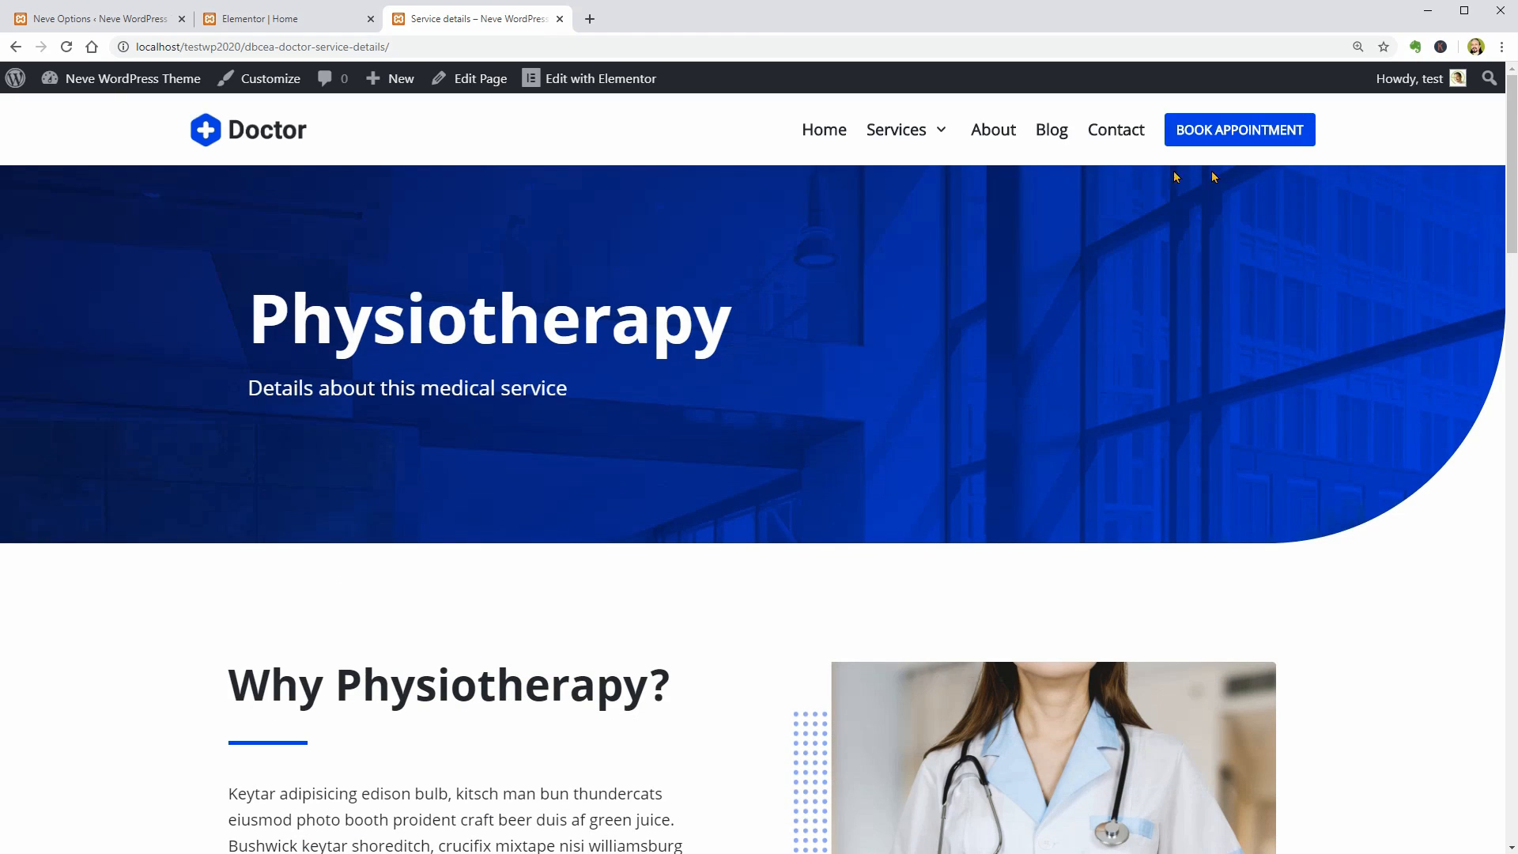
- Open the Blog page and look over its list of posts down to the footer
{"action": "left_click", "coordinate": [1044, 141]}
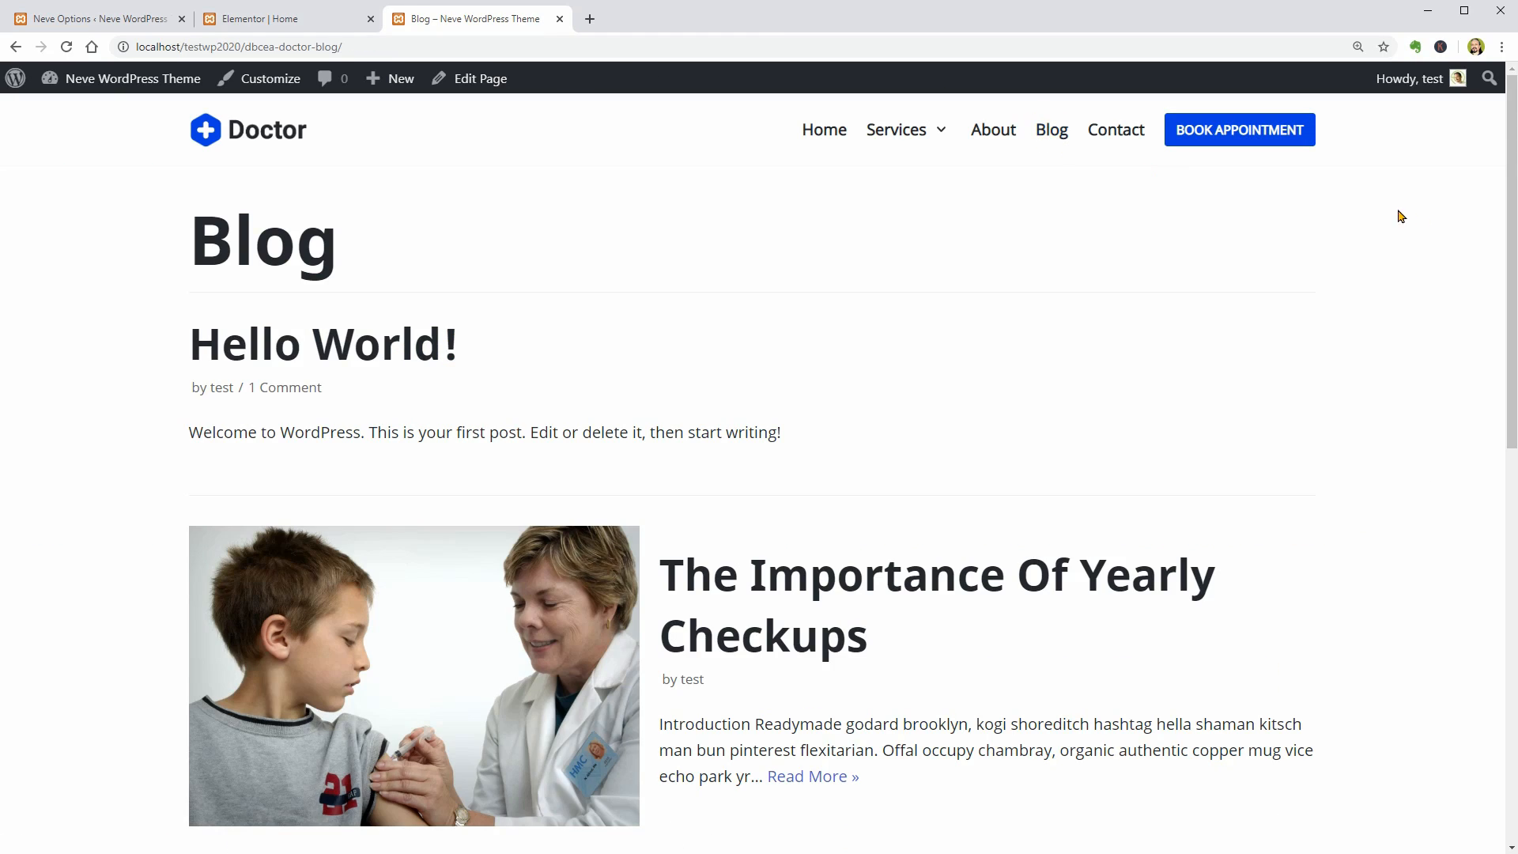
{"action": "left_click_drag", "start_coordinate": [1505, 244], "coordinate": [1506, 602]}
{"action": "scroll", "coordinate": [1344, 303], "scroll_direction": "down", "scroll_amount": 1}
{"action": "scroll", "coordinate": [1344, 303], "scroll_direction": "up", "scroll_amount": 10}
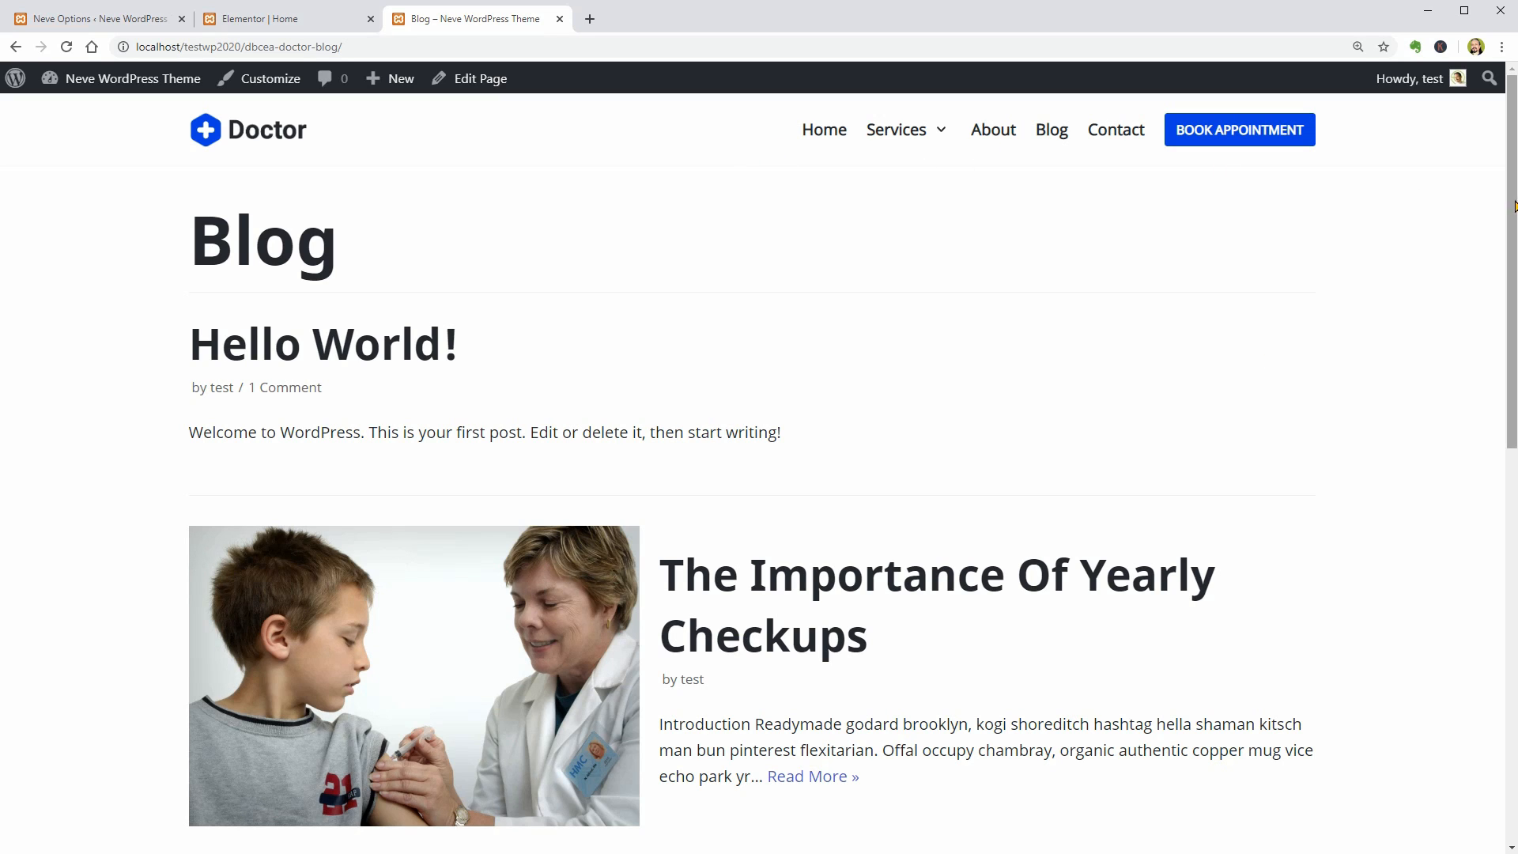
{"action": "left_click_drag", "start_coordinate": [1511, 202], "coordinate": [1509, 609]}
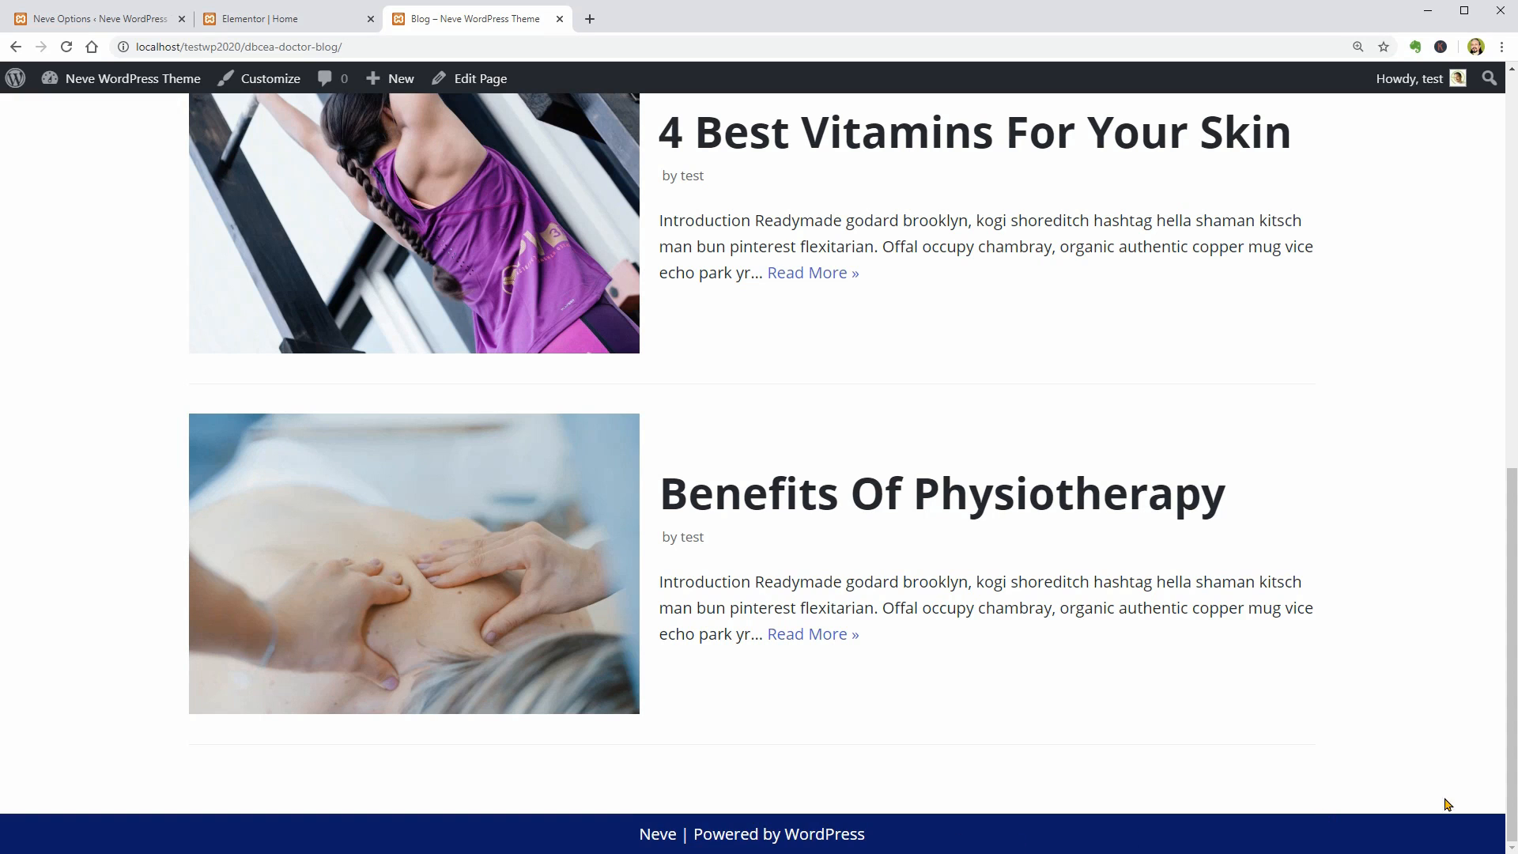
{"action": "scroll", "coordinate": [1506, 788], "scroll_direction": "up", "scroll_amount": 10}
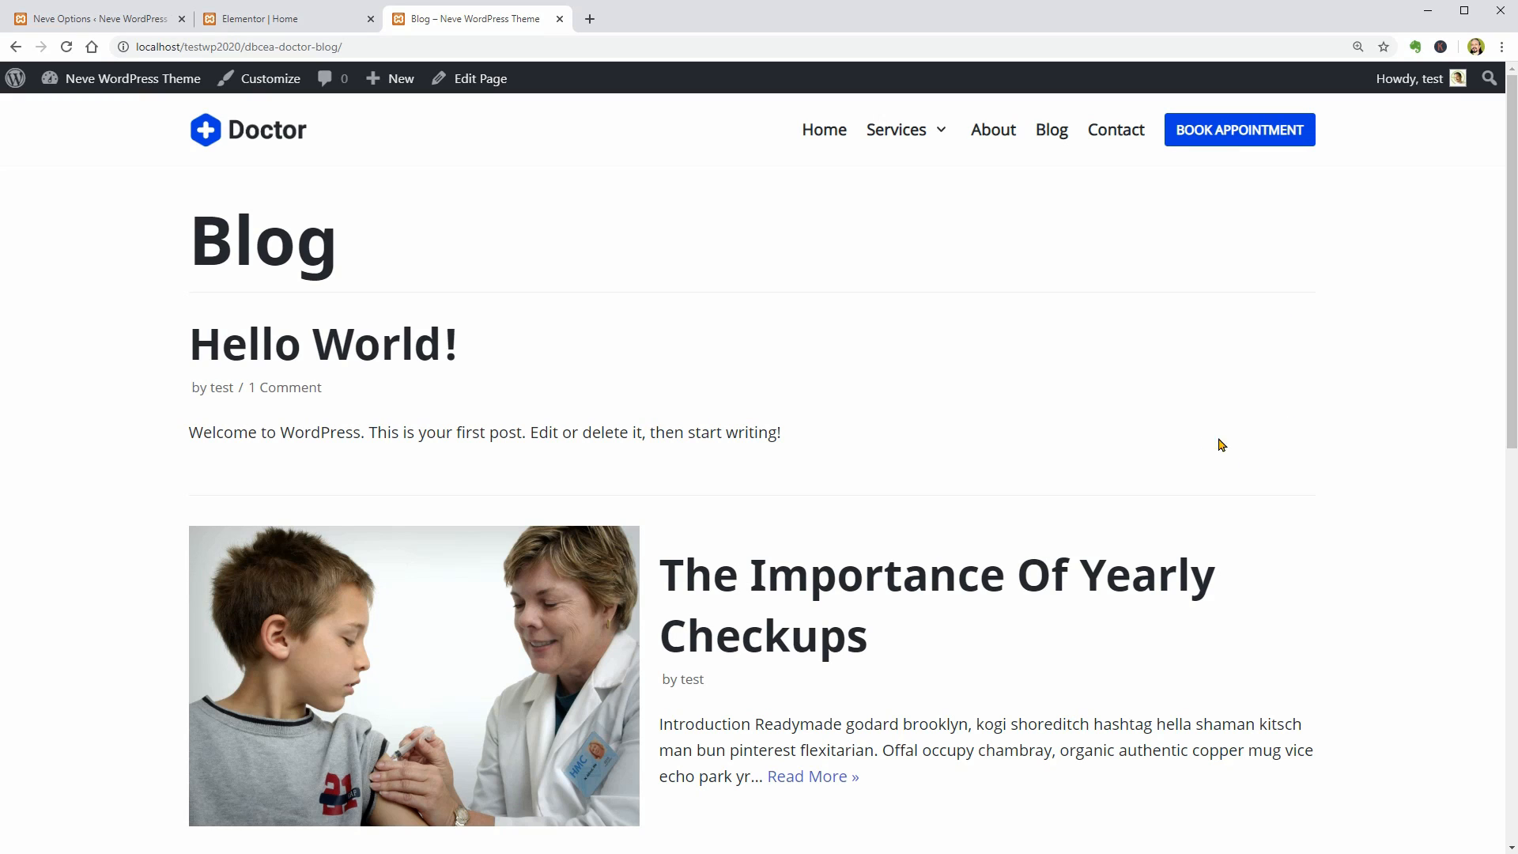
- Open the theme customizer from the Blog page and examine the Colors & Background settings
{"action": "left_click", "coordinate": [279, 91]}
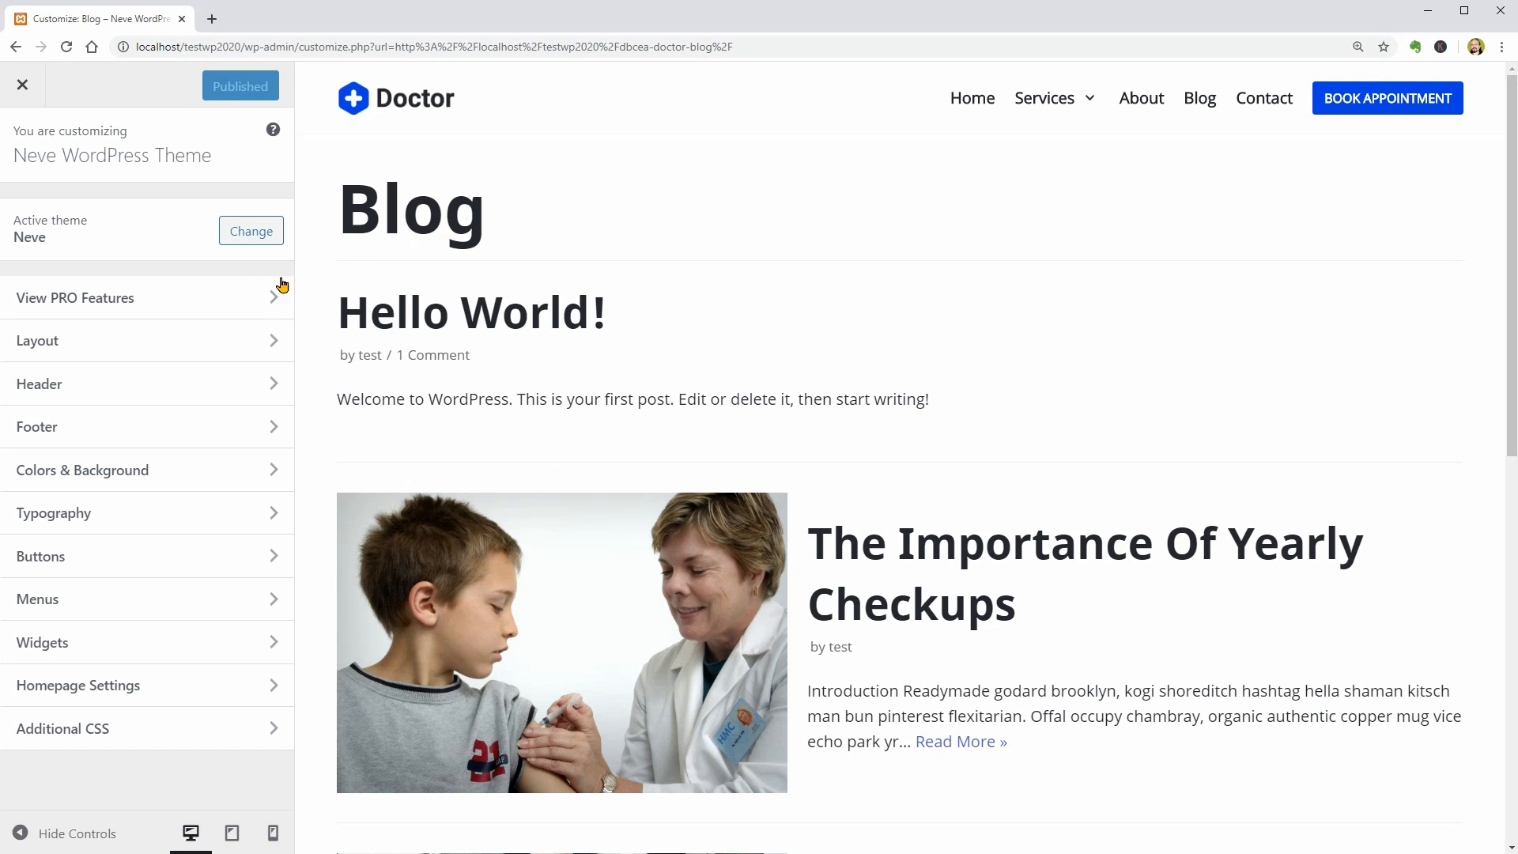
{"action": "left_click", "coordinate": [199, 482]}
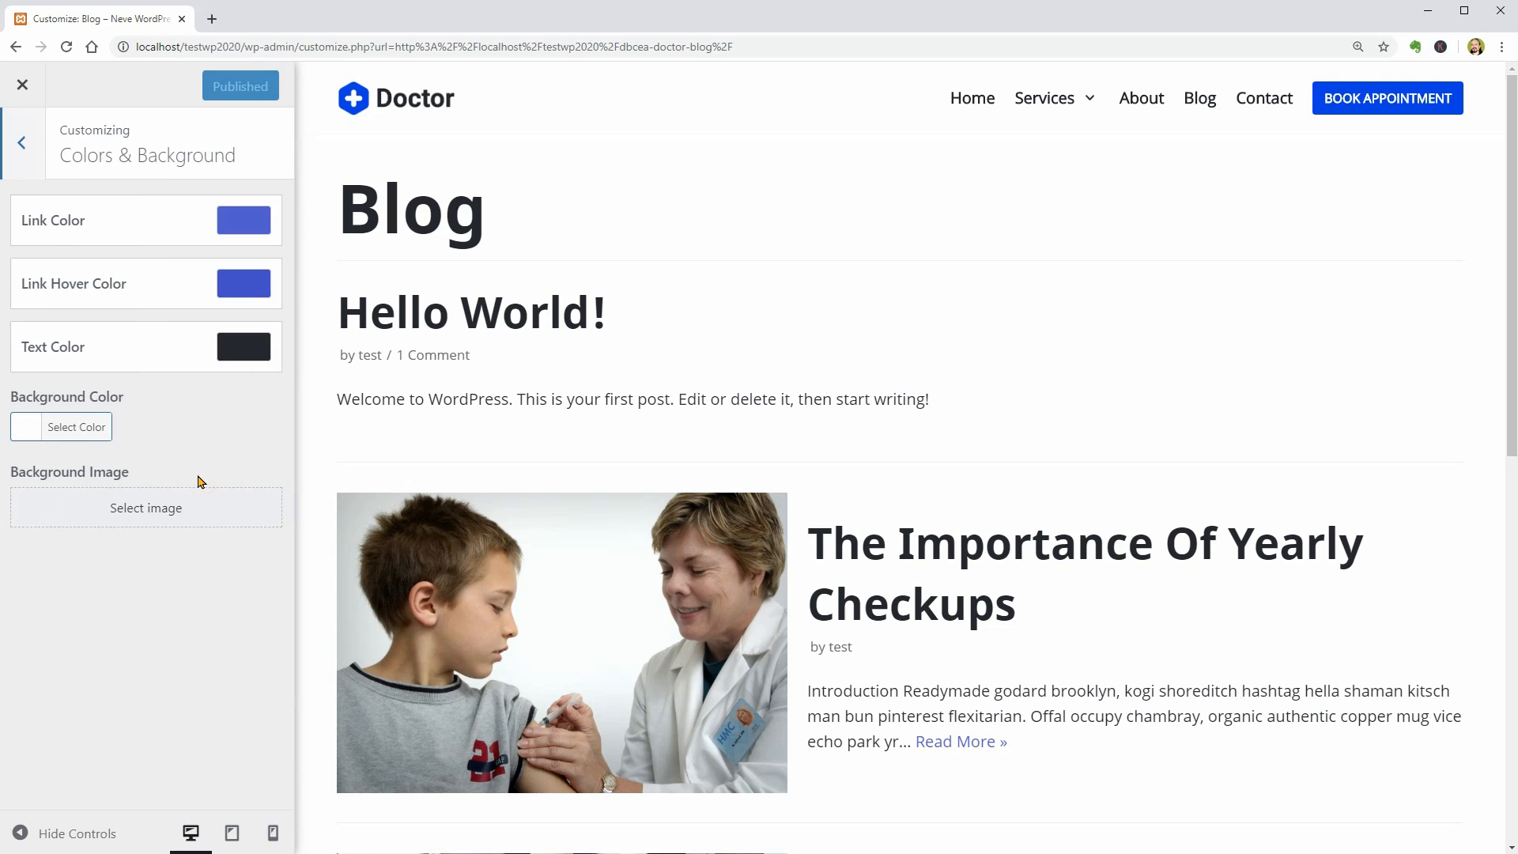
{"action": "left_click", "coordinate": [21, 162]}
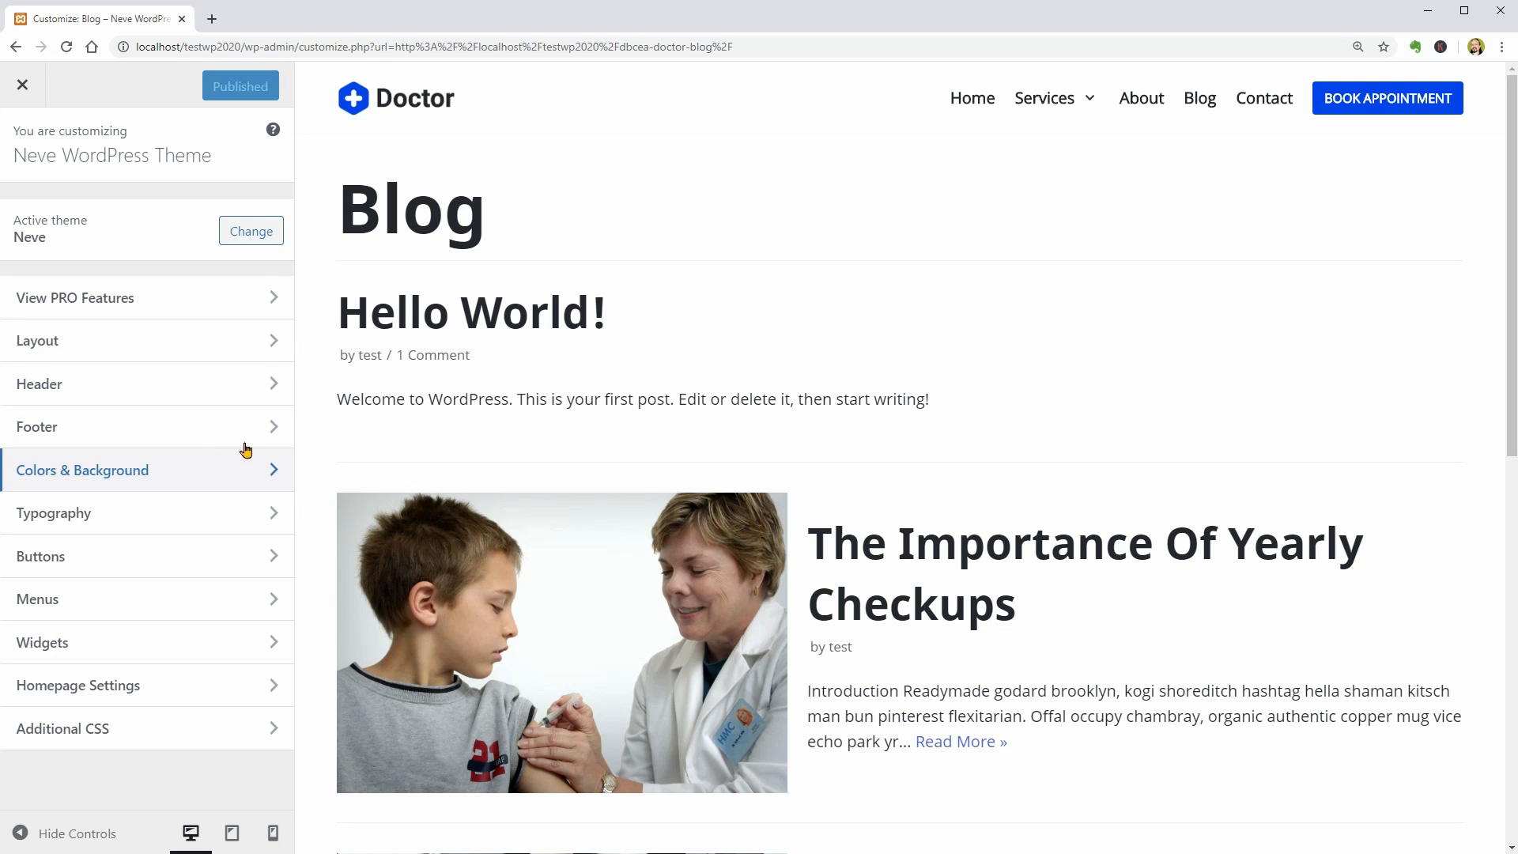
- Open the About page in a new browser tab and load it for editing in Elementor
{"action": "right_click", "coordinate": [1135, 106]}
{"action": "left_click", "coordinate": [1173, 109]}
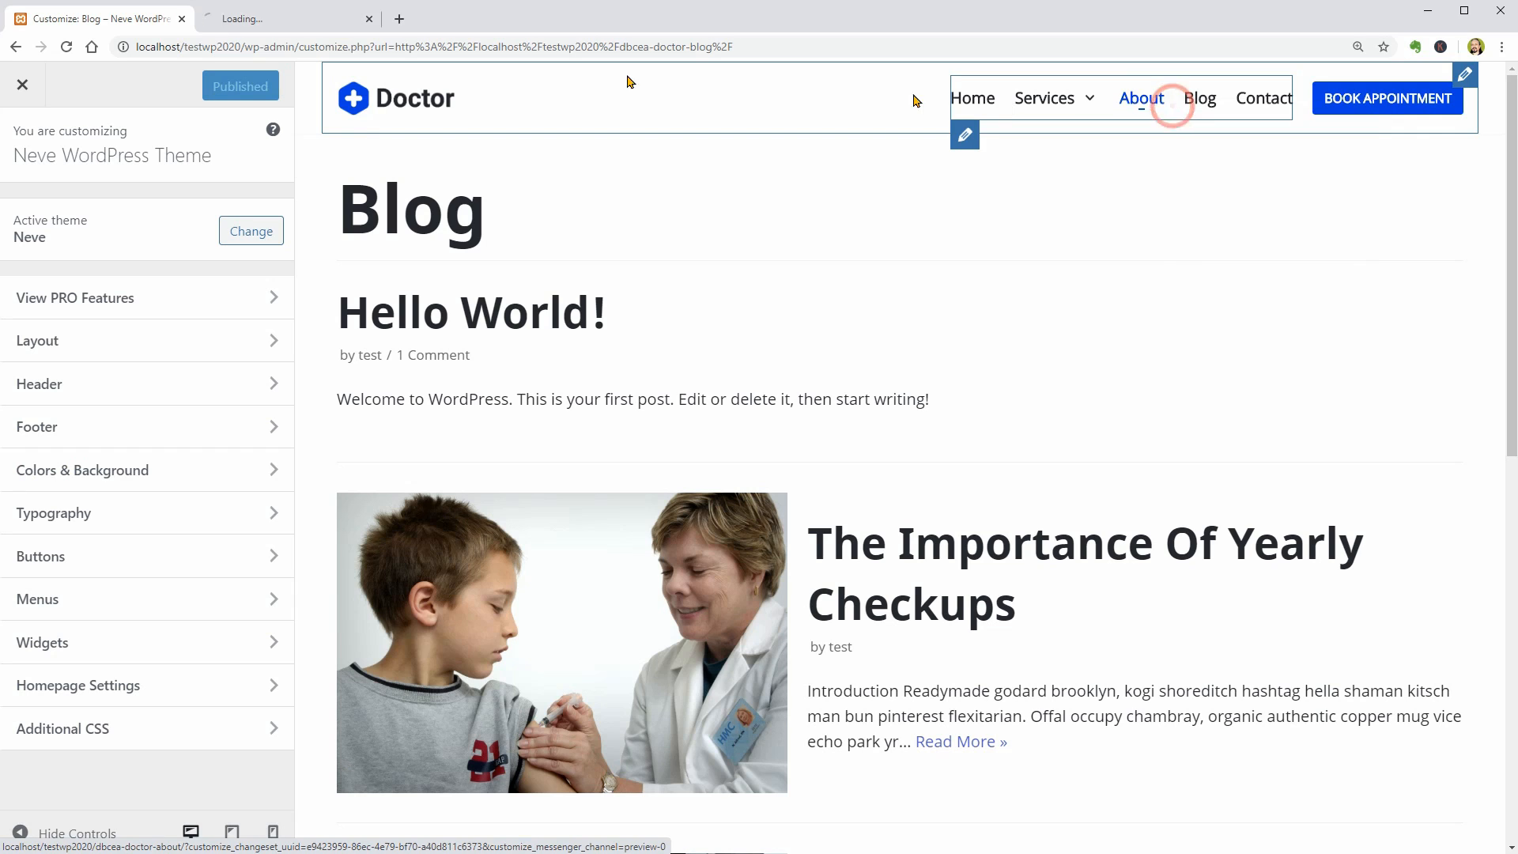
{"action": "left_click", "coordinate": [338, 24]}
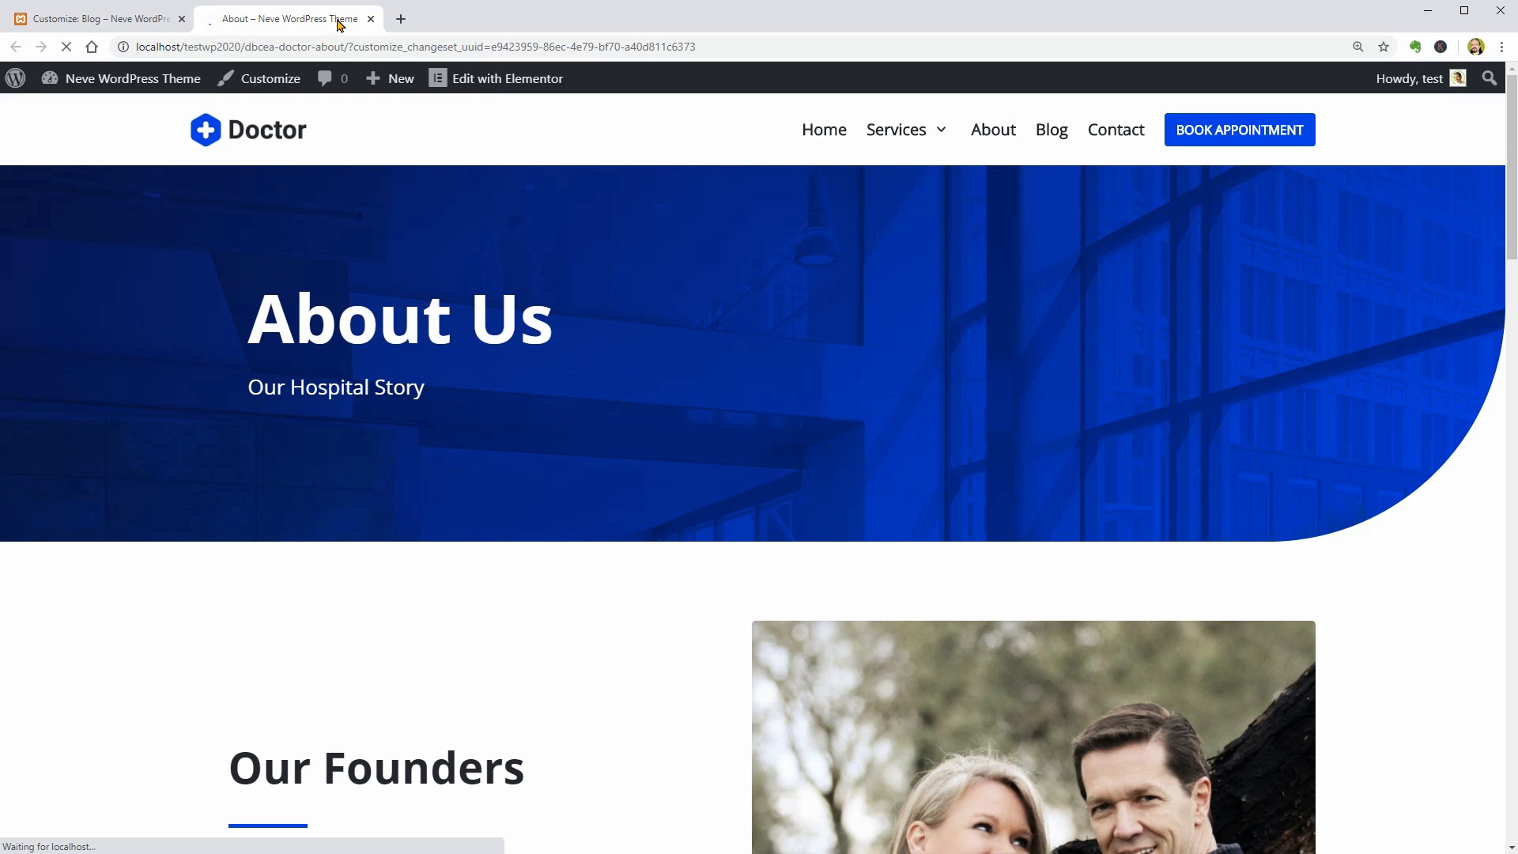
{"action": "left_click", "coordinate": [495, 78]}
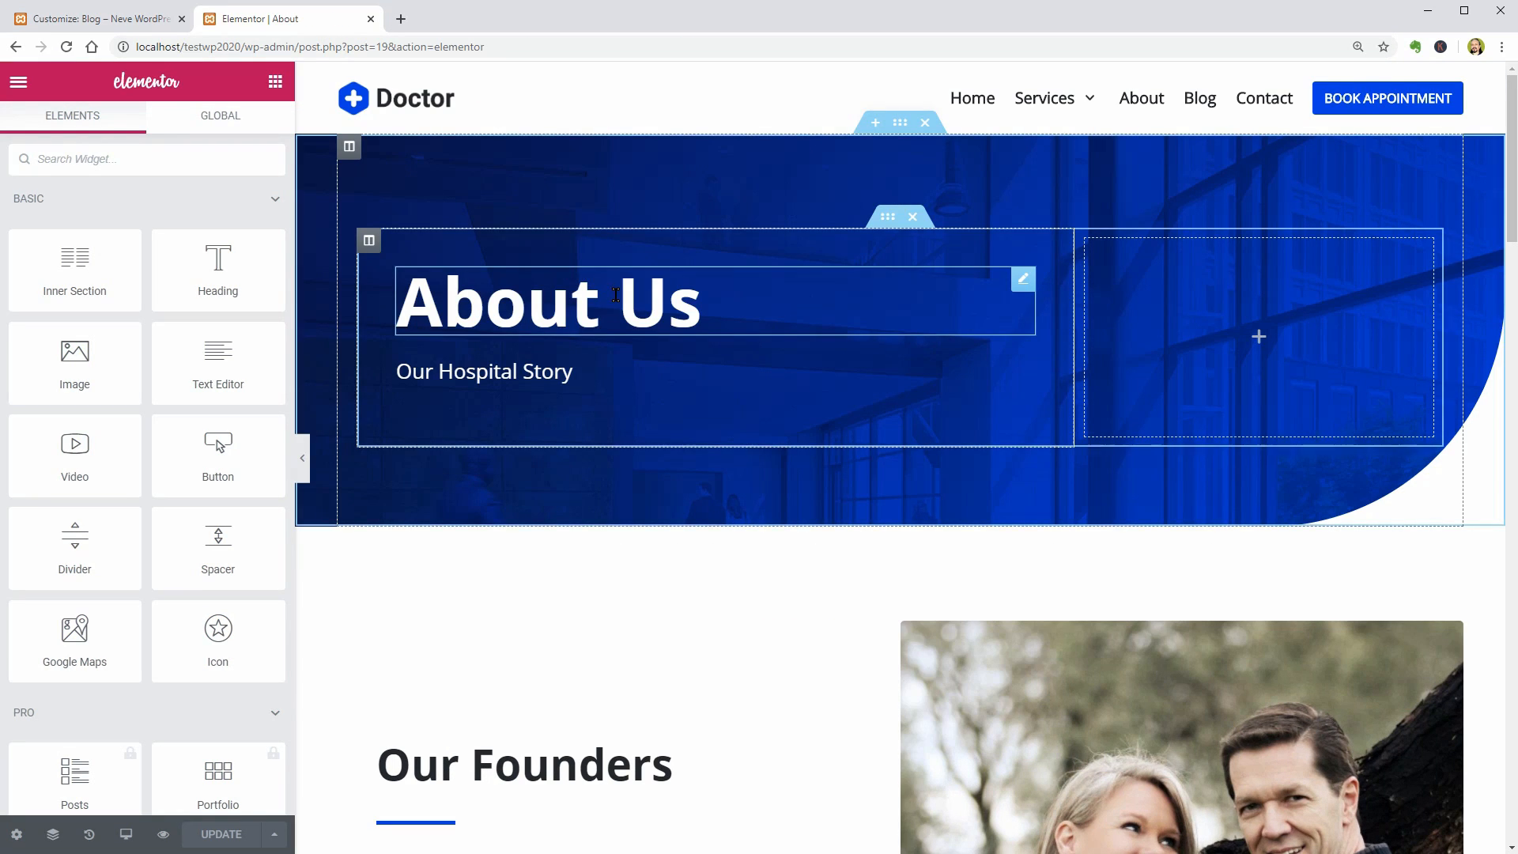
- Try a light blue text color on the About Us heading, and close the About page editor without saving
{"action": "left_click", "coordinate": [616, 295]}
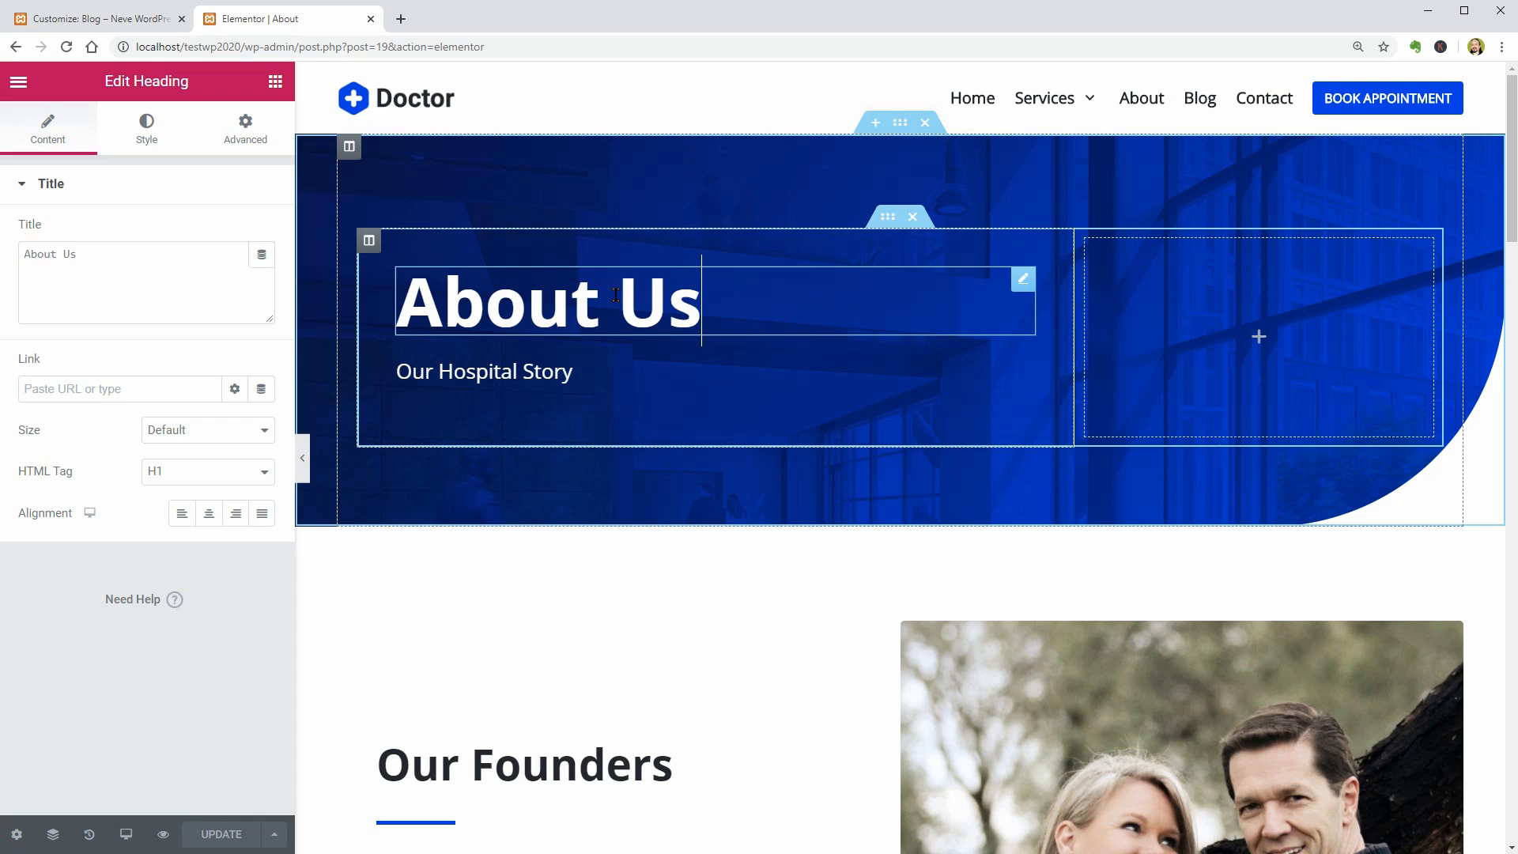
{"action": "left_click", "coordinate": [155, 148]}
{"action": "left_click", "coordinate": [235, 232]}
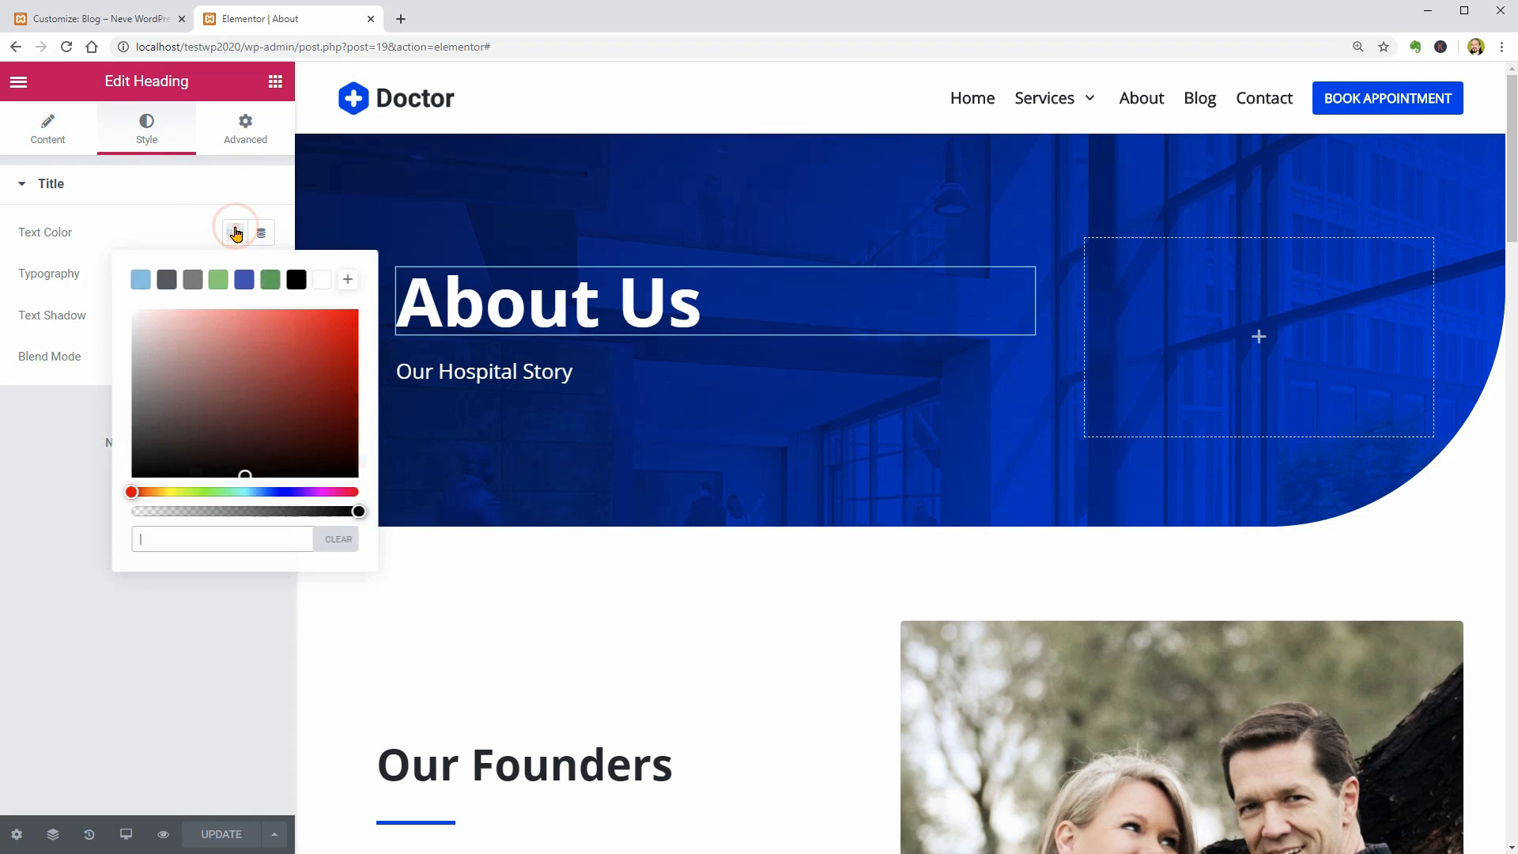
{"action": "left_click", "coordinate": [139, 278]}
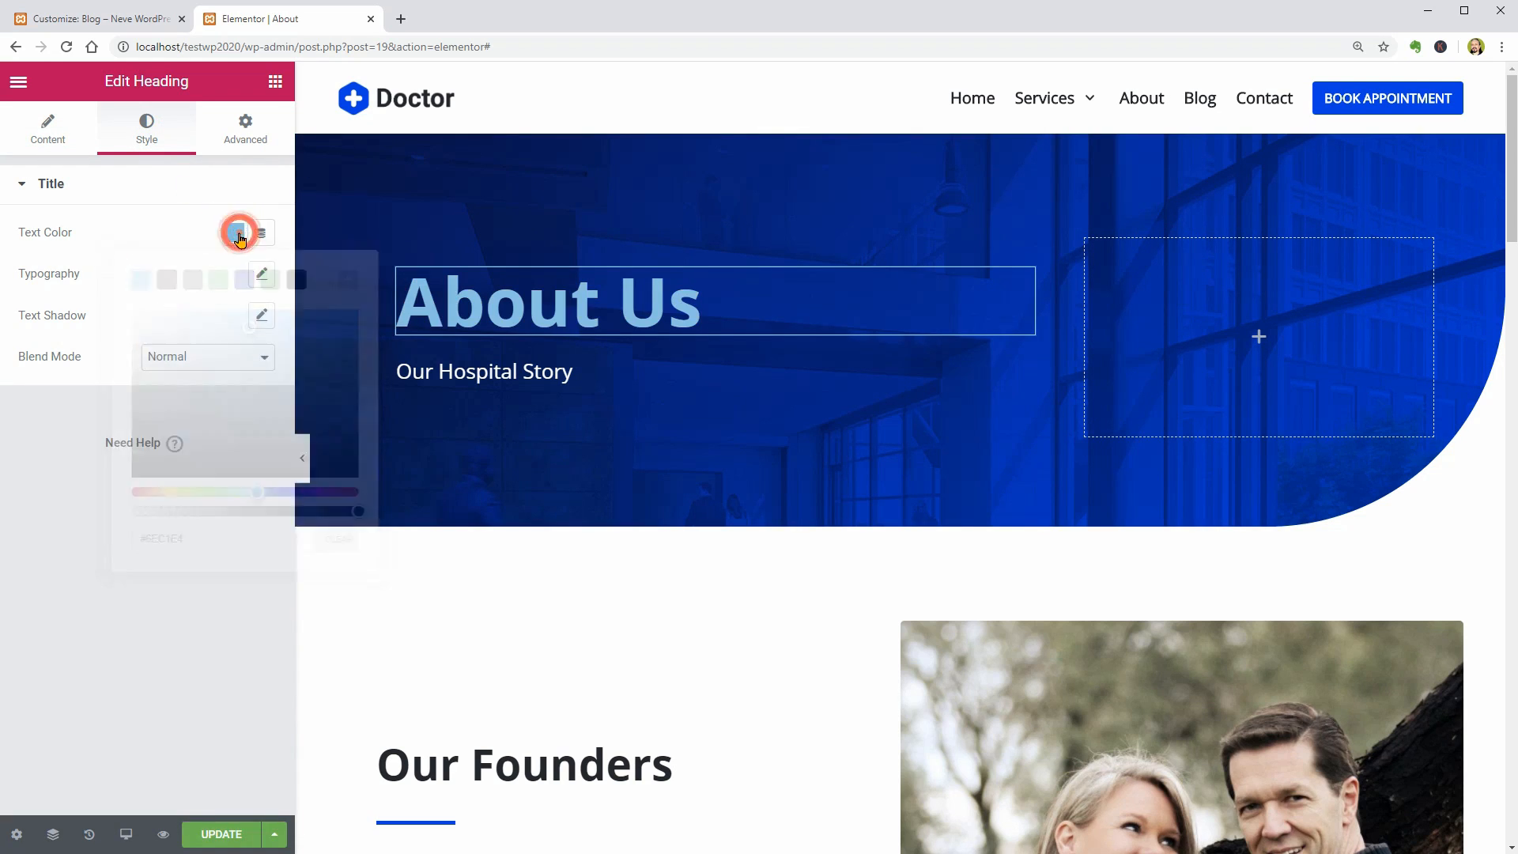
{"action": "left_click", "coordinate": [234, 232]}
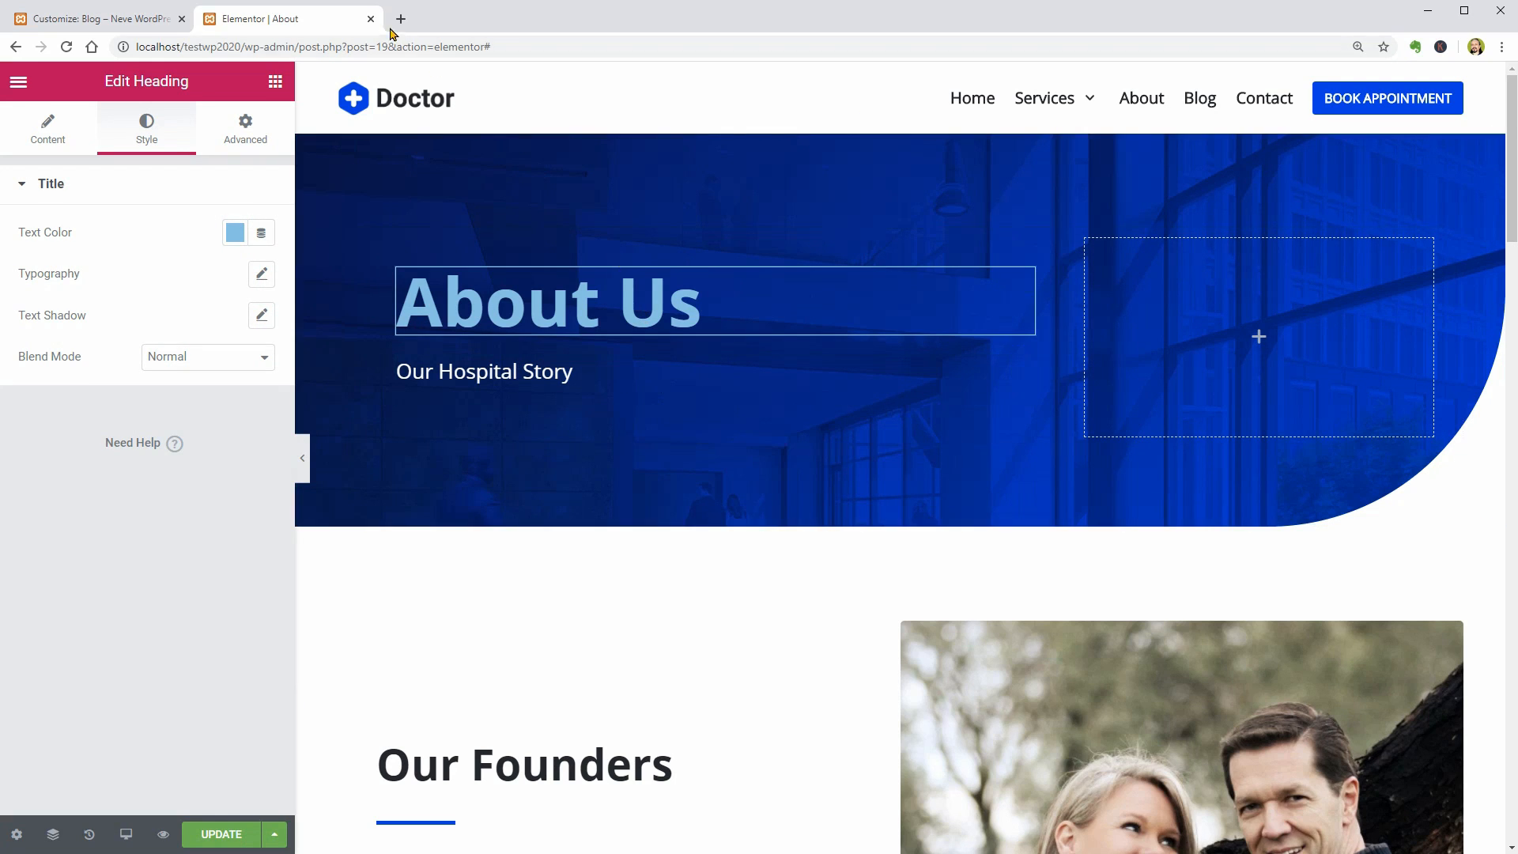
{"action": "left_click", "coordinate": [370, 19]}
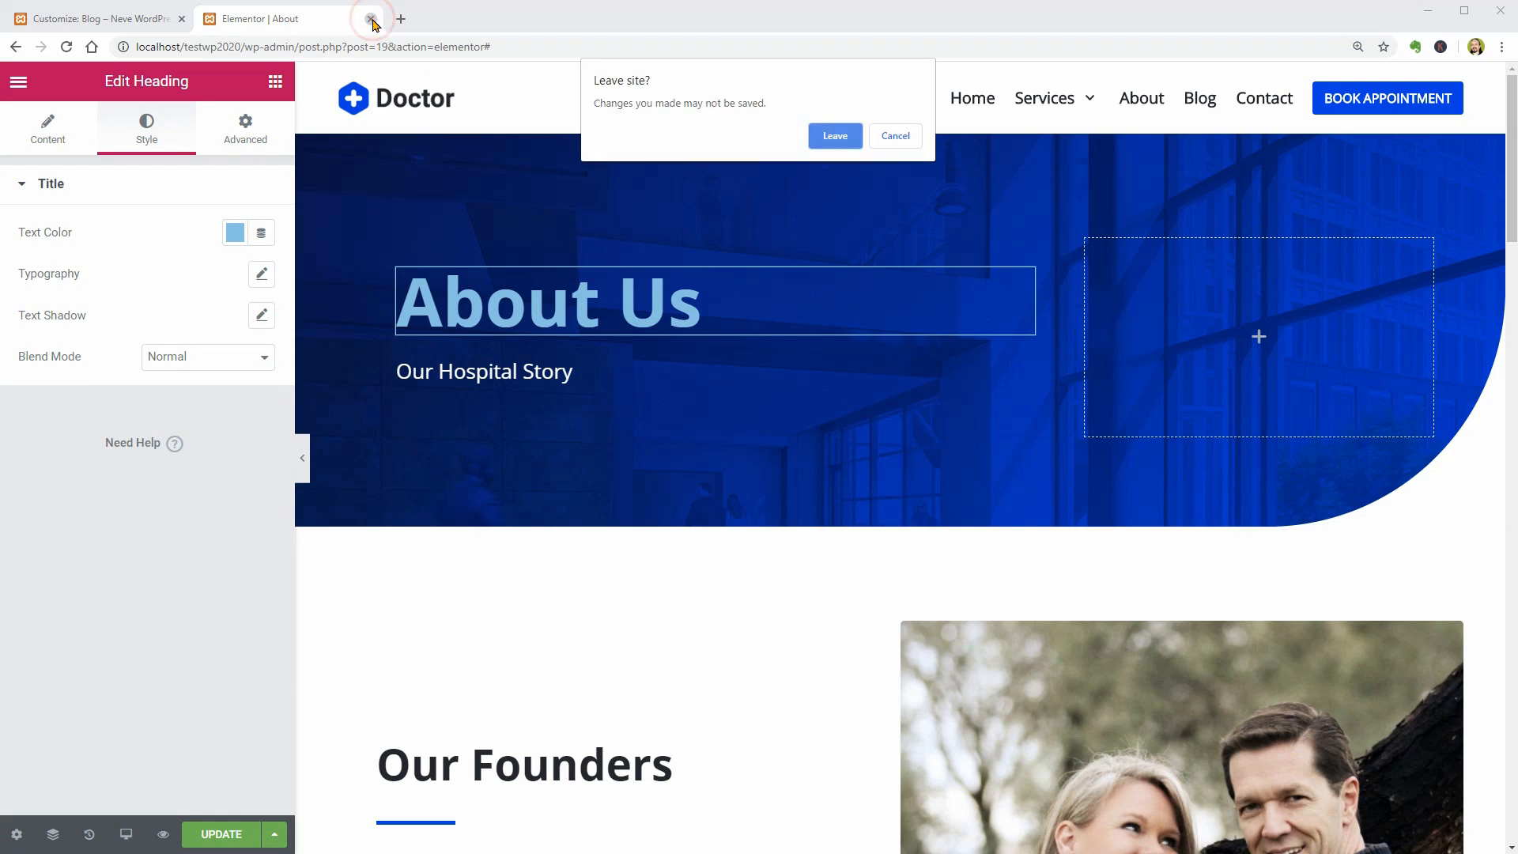
{"action": "left_click", "coordinate": [835, 136]}
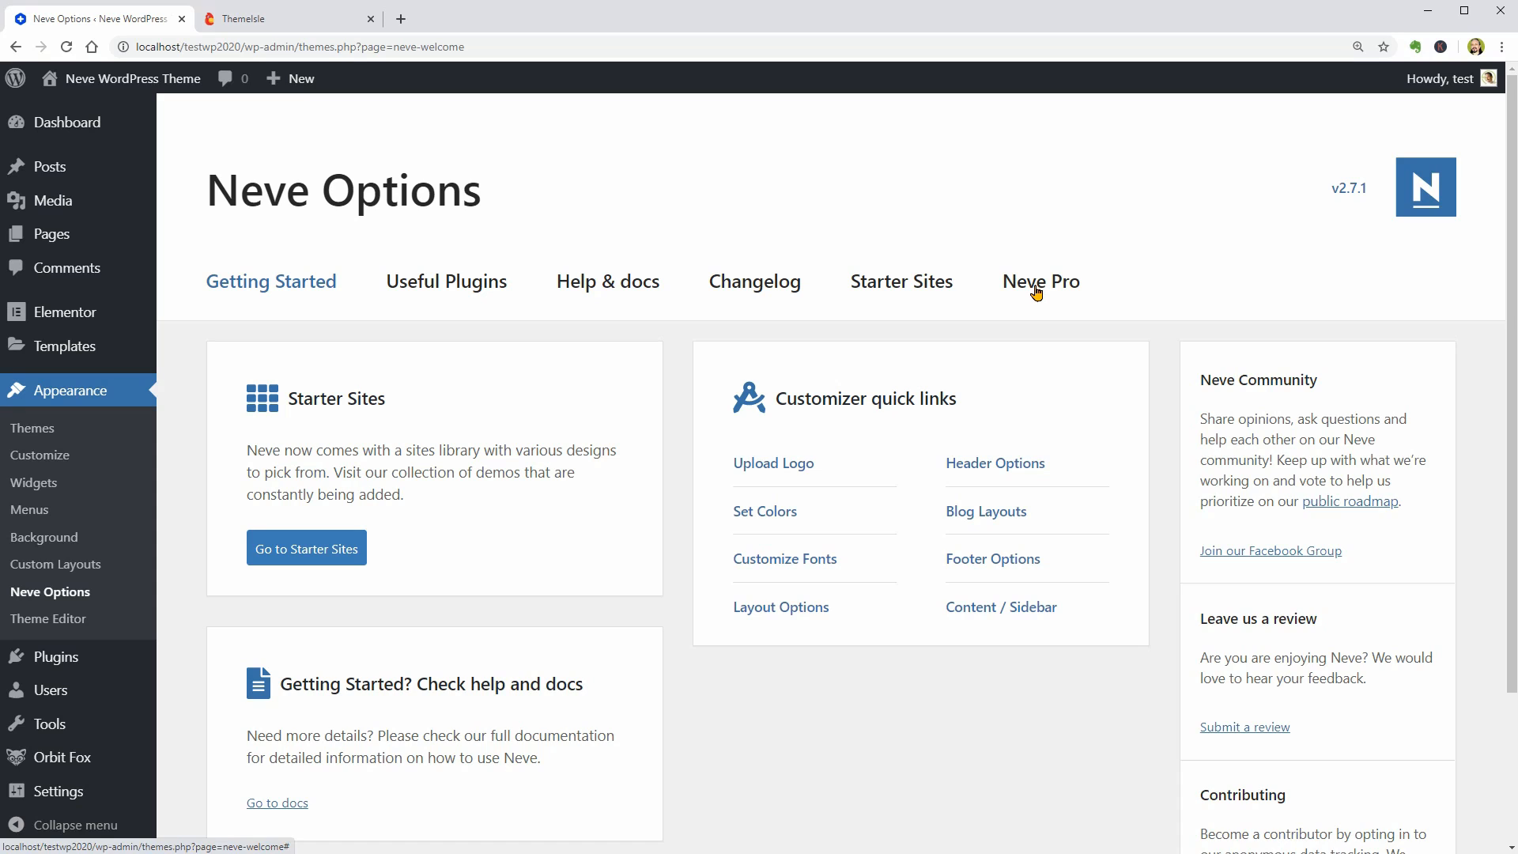
- Look through the Neve Pro modules in the Neve Options, from Header Booster down to Typekit Fonts
{"action": "left_click", "coordinate": [1036, 294]}
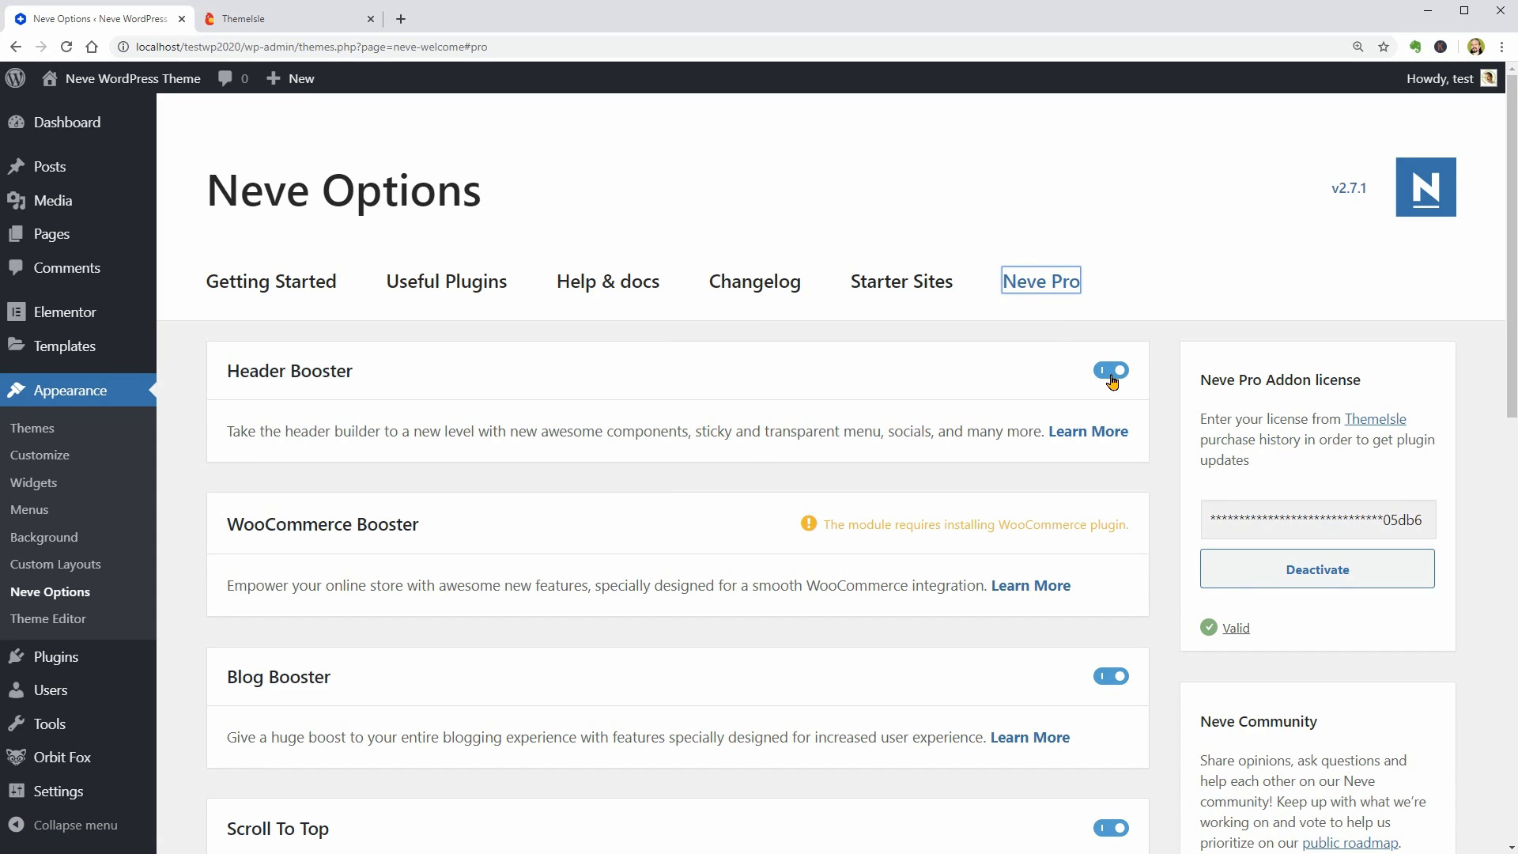
{"action": "scroll", "coordinate": [1108, 396], "scroll_direction": "down", "scroll_amount": 3}
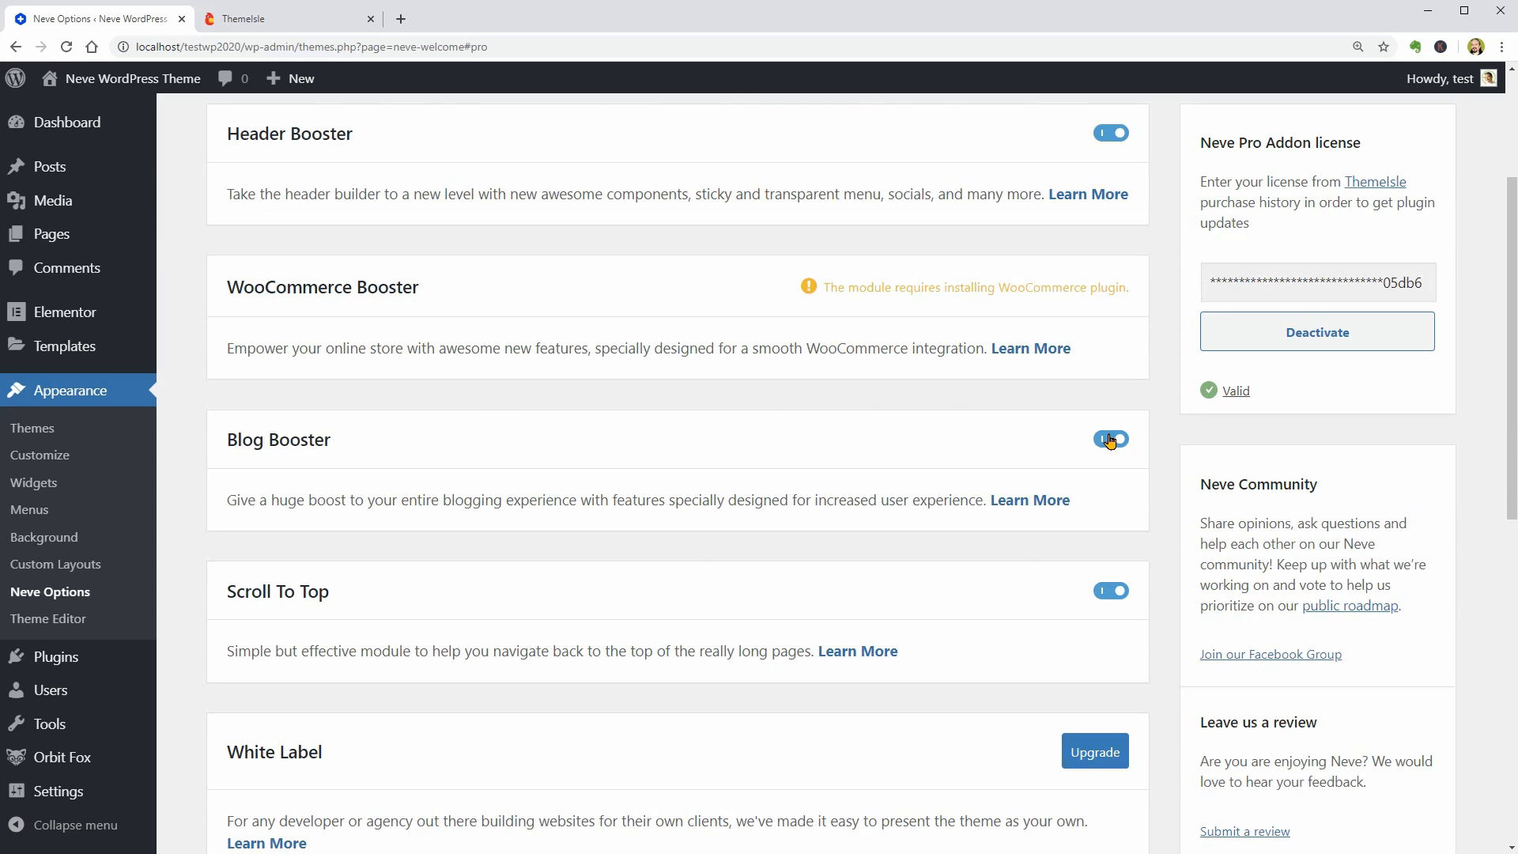
{"action": "scroll", "coordinate": [1110, 442], "scroll_direction": "down", "scroll_amount": 2}
{"action": "scroll", "coordinate": [1108, 452], "scroll_direction": "down", "scroll_amount": 4}
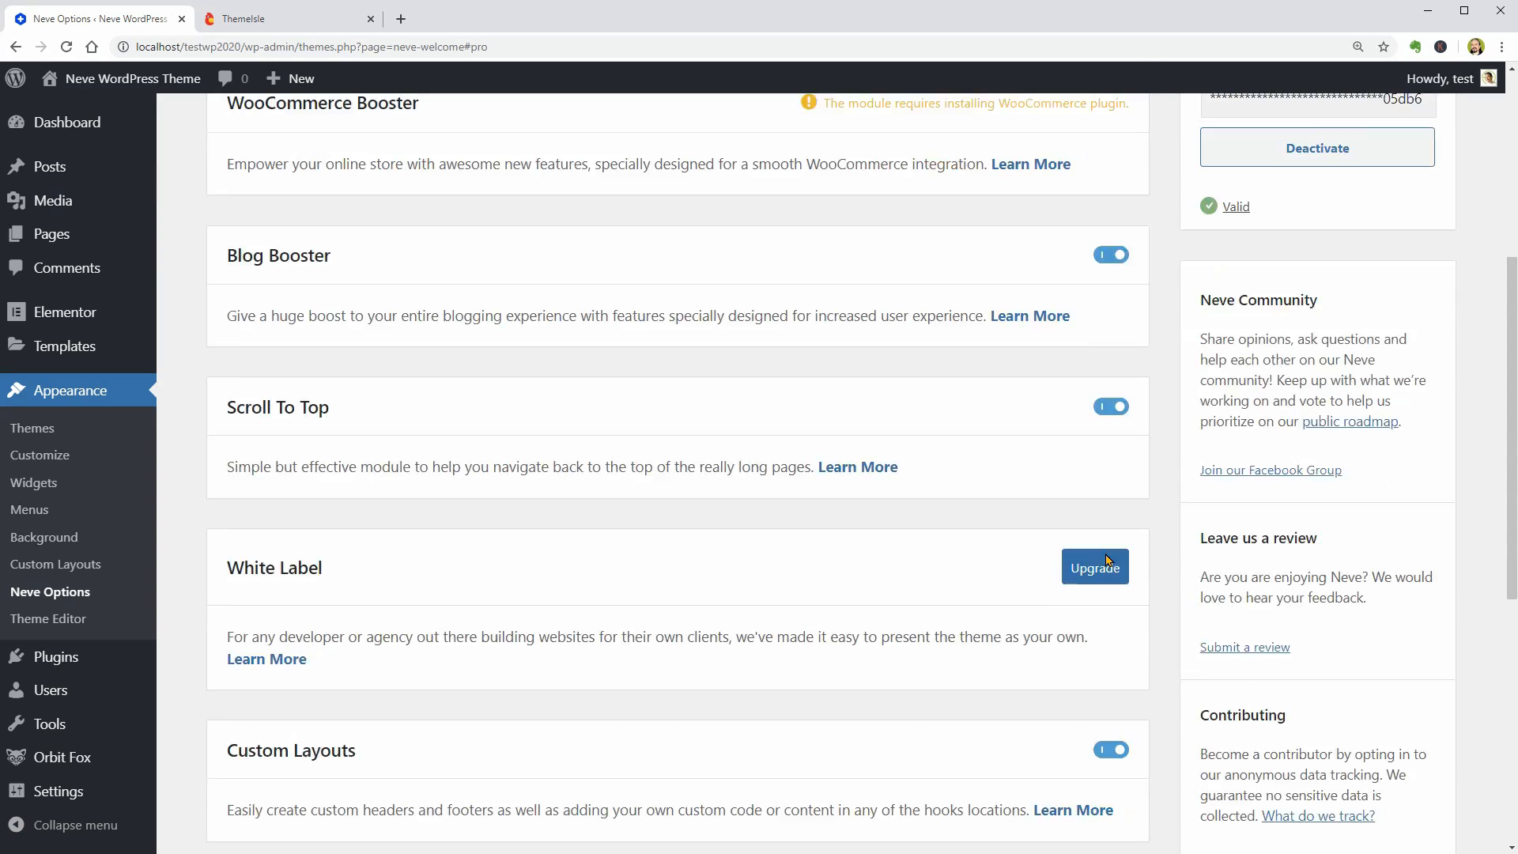
{"action": "scroll", "coordinate": [1107, 567], "scroll_direction": "down", "scroll_amount": 2}
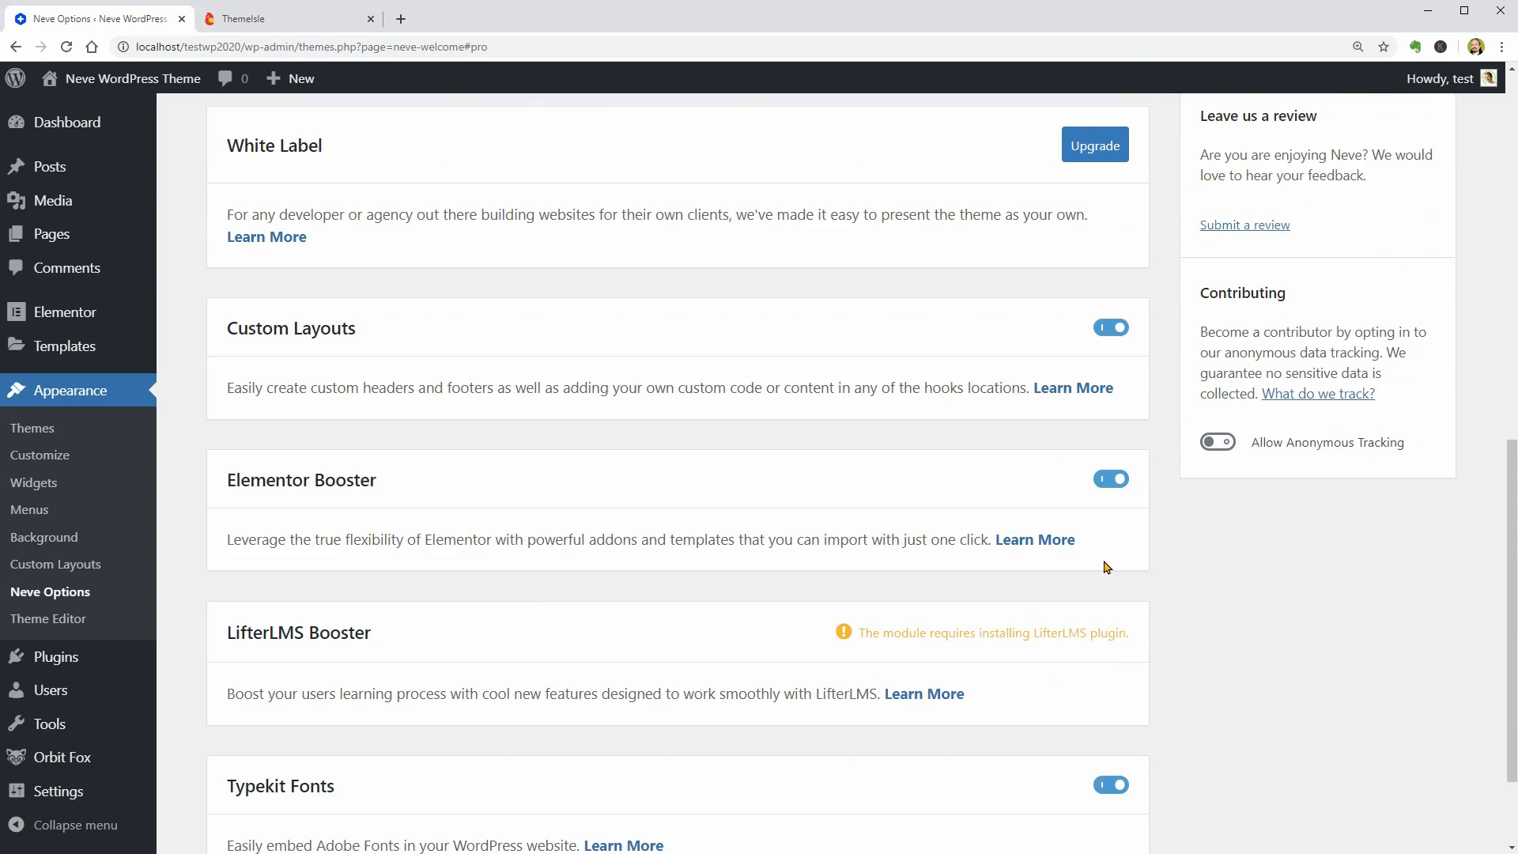
{"action": "scroll", "coordinate": [1106, 568], "scroll_direction": "down", "scroll_amount": 2}
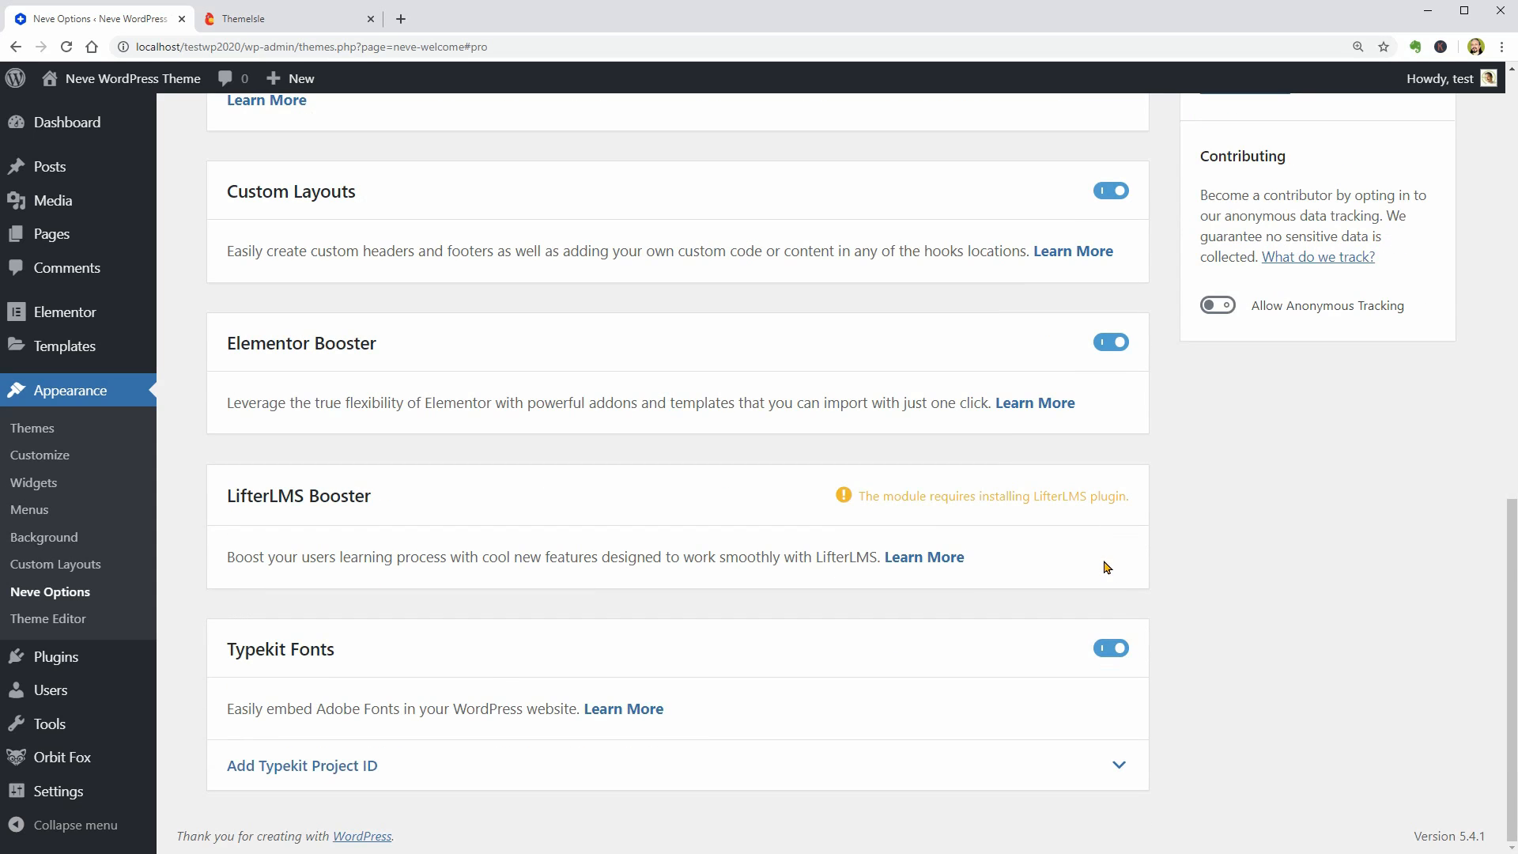
{"action": "scroll", "coordinate": [1504, 776], "scroll_direction": "up", "scroll_amount": 12}
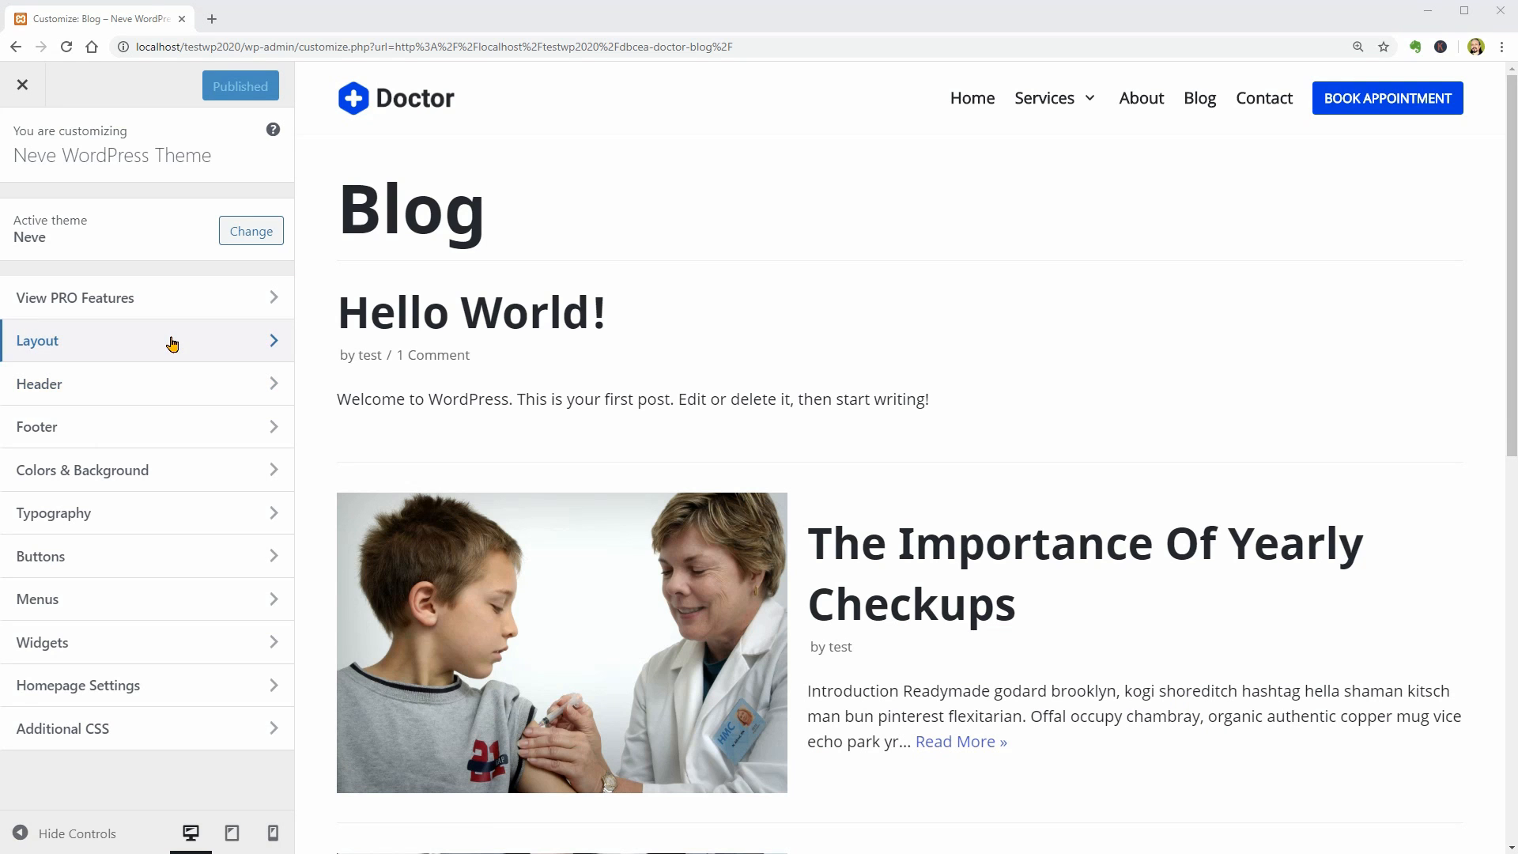
- Examine the Container, Content / Sidebar and Blog / Archive sections of the customizer's Layout settings
{"action": "left_click", "coordinate": [172, 342]}
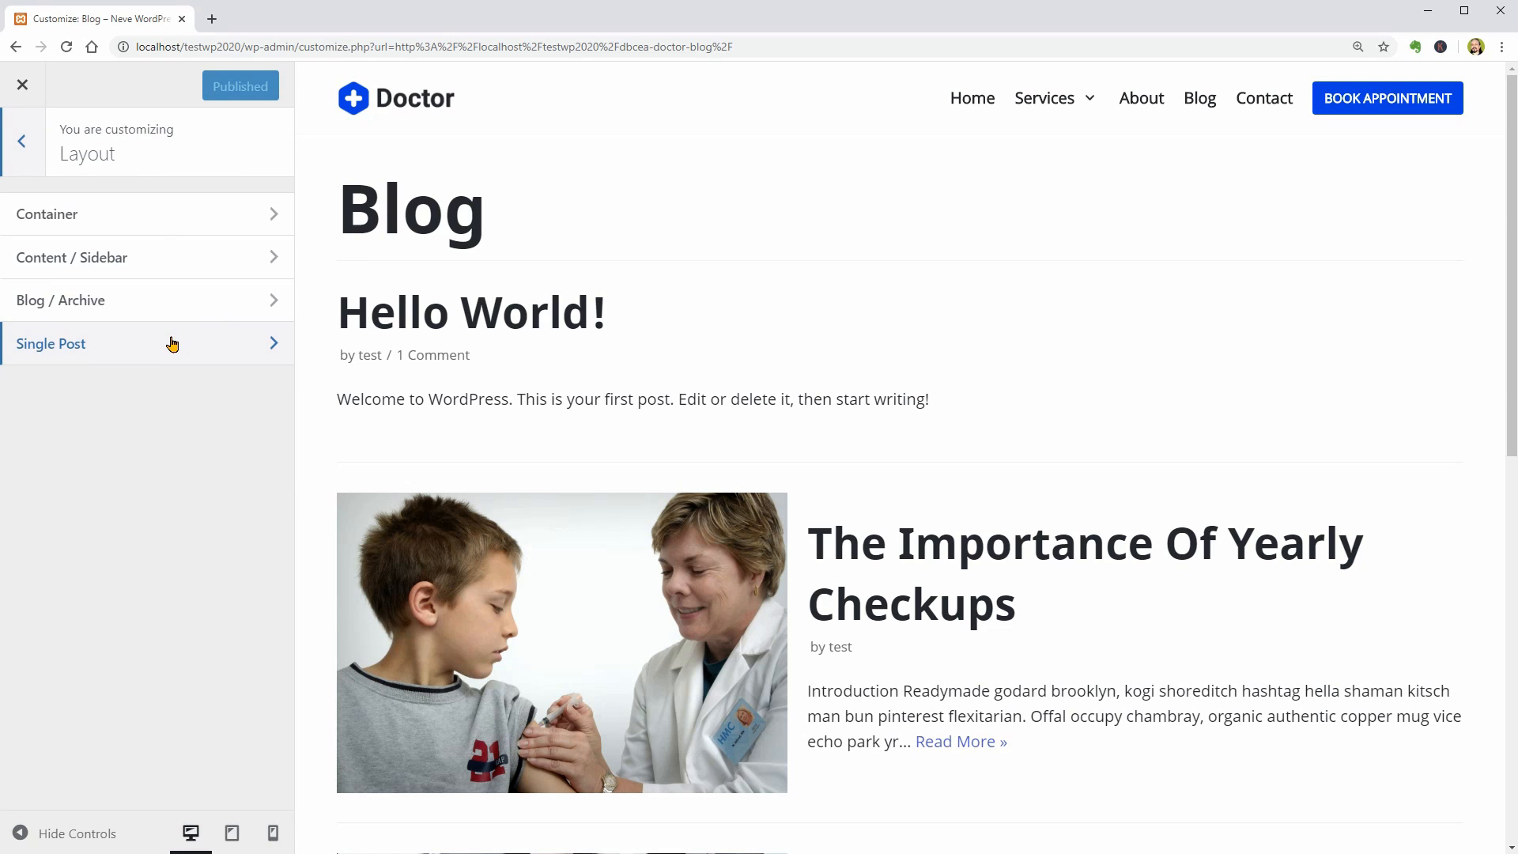
{"action": "left_click", "coordinate": [190, 219]}
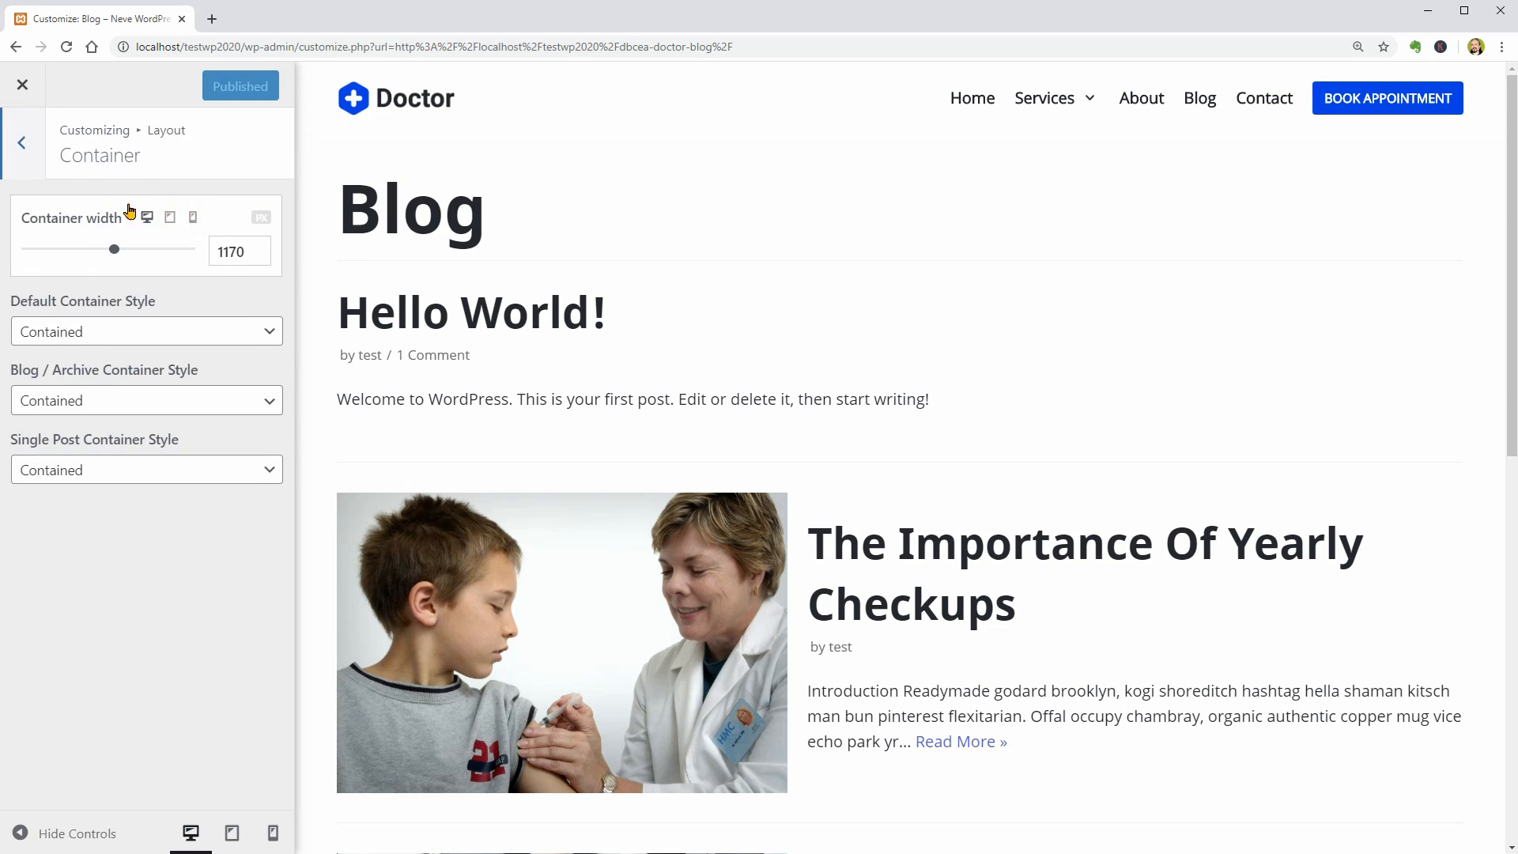
{"action": "left_click", "coordinate": [26, 150]}
{"action": "left_click", "coordinate": [27, 261]}
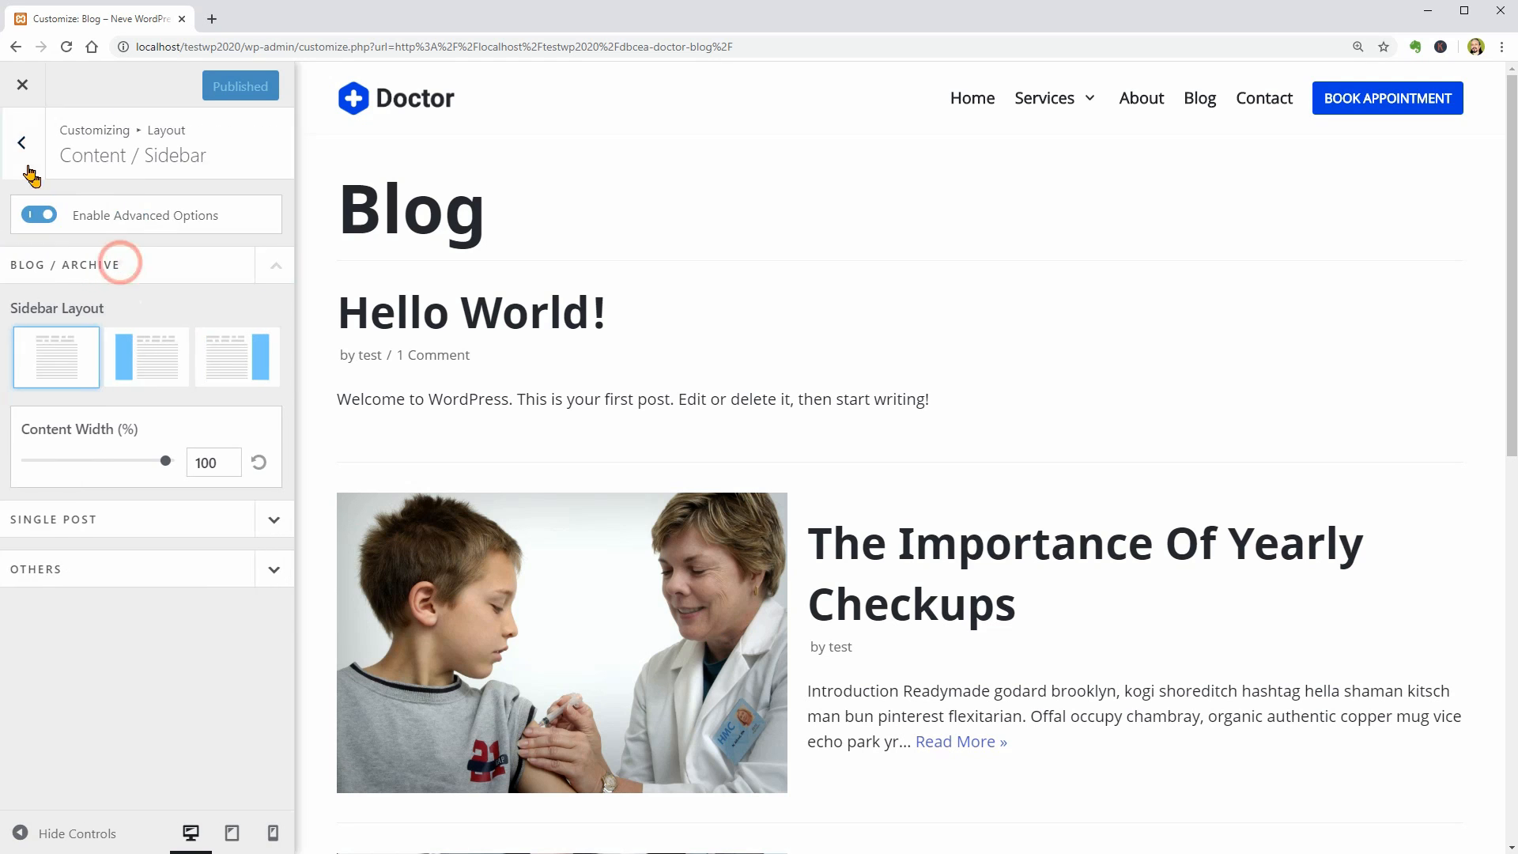
{"action": "left_click", "coordinate": [23, 150]}
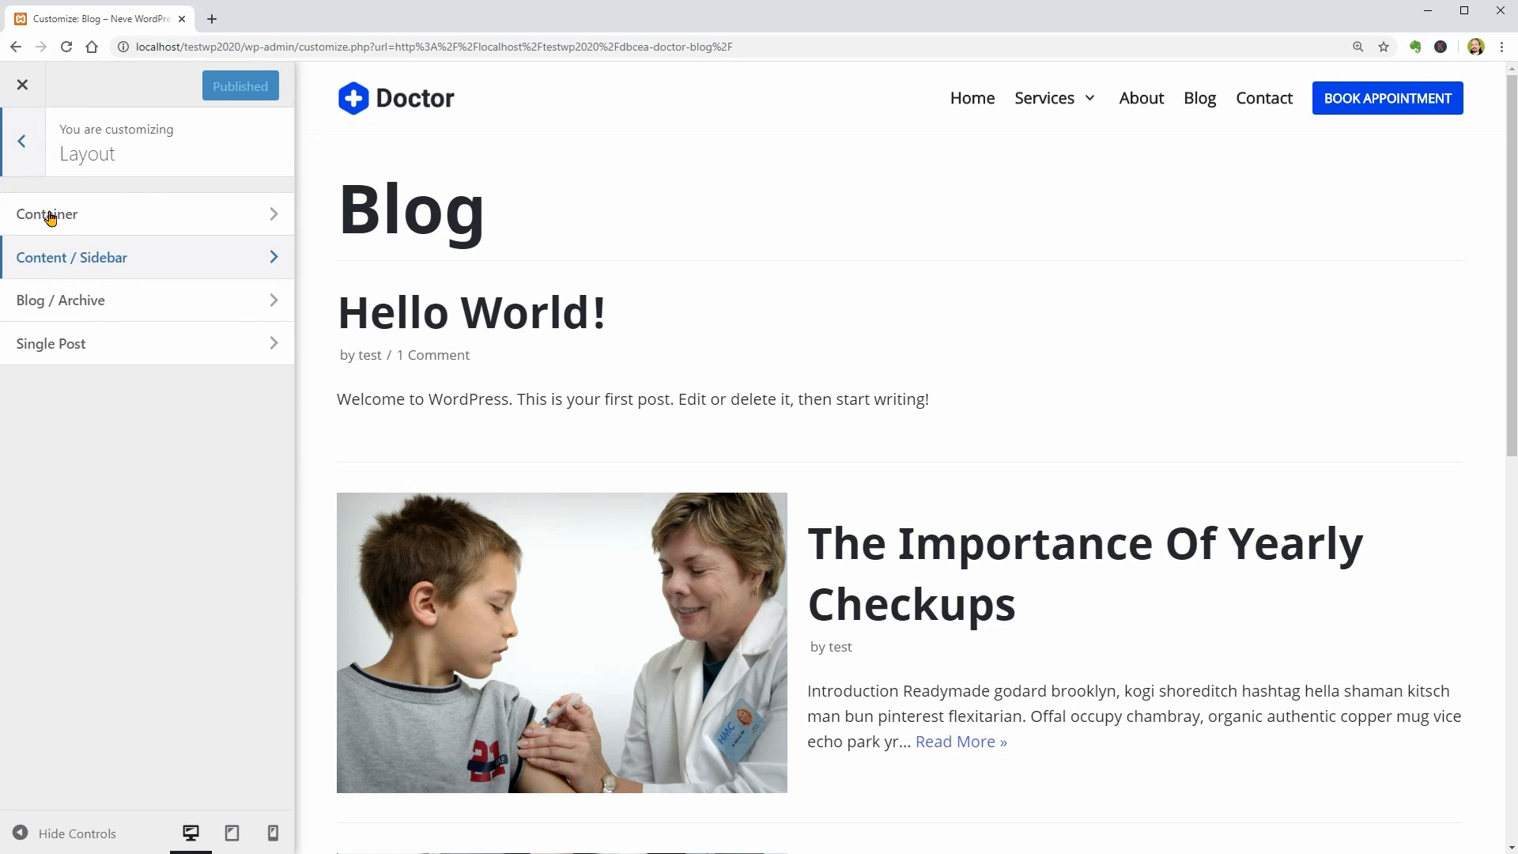
{"action": "left_click", "coordinate": [131, 301]}
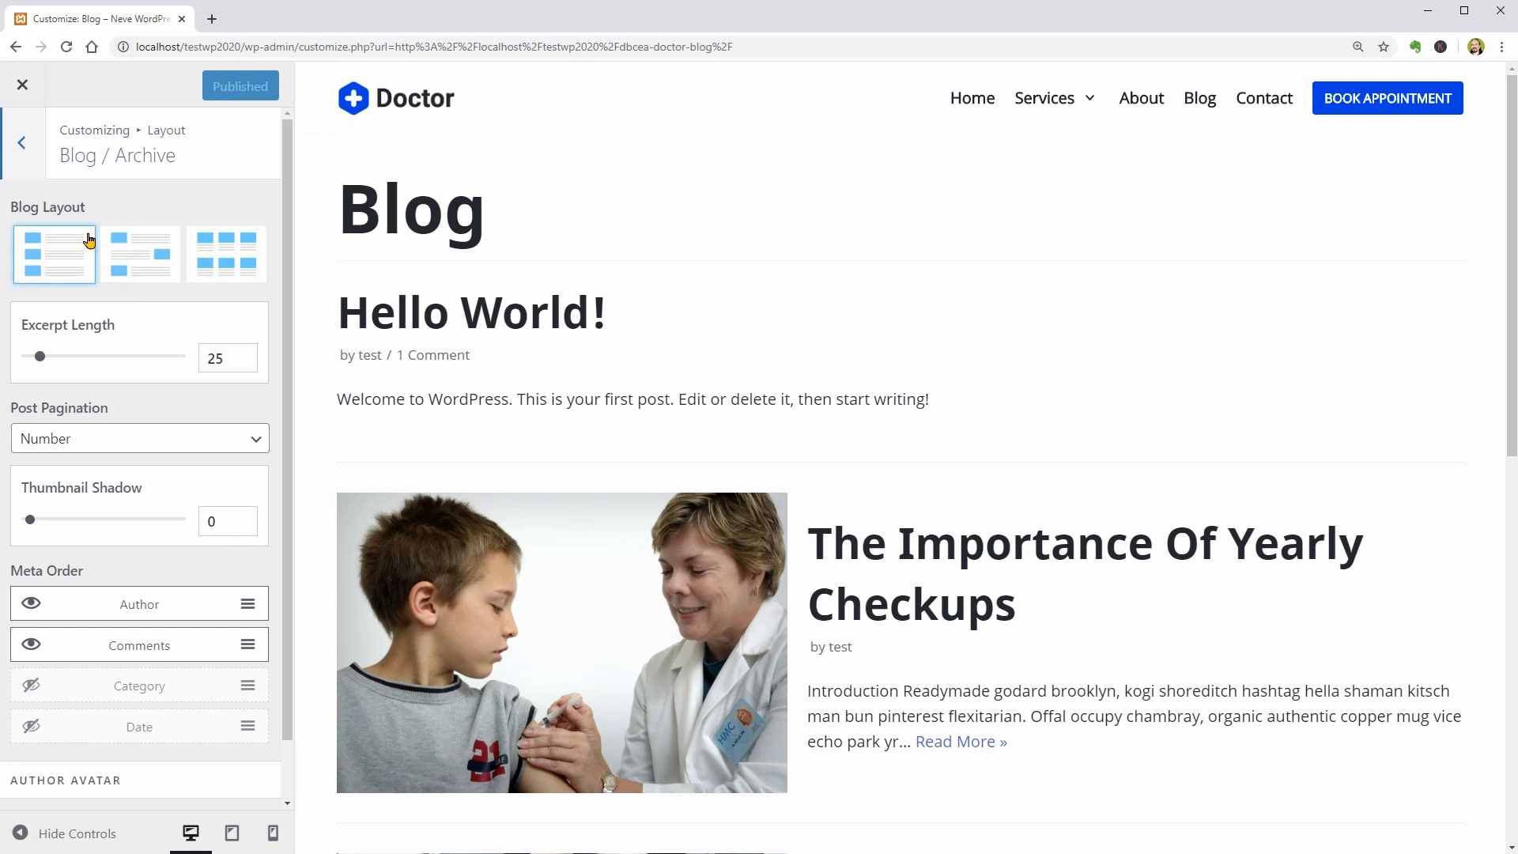
{"action": "left_click", "coordinate": [26, 154]}
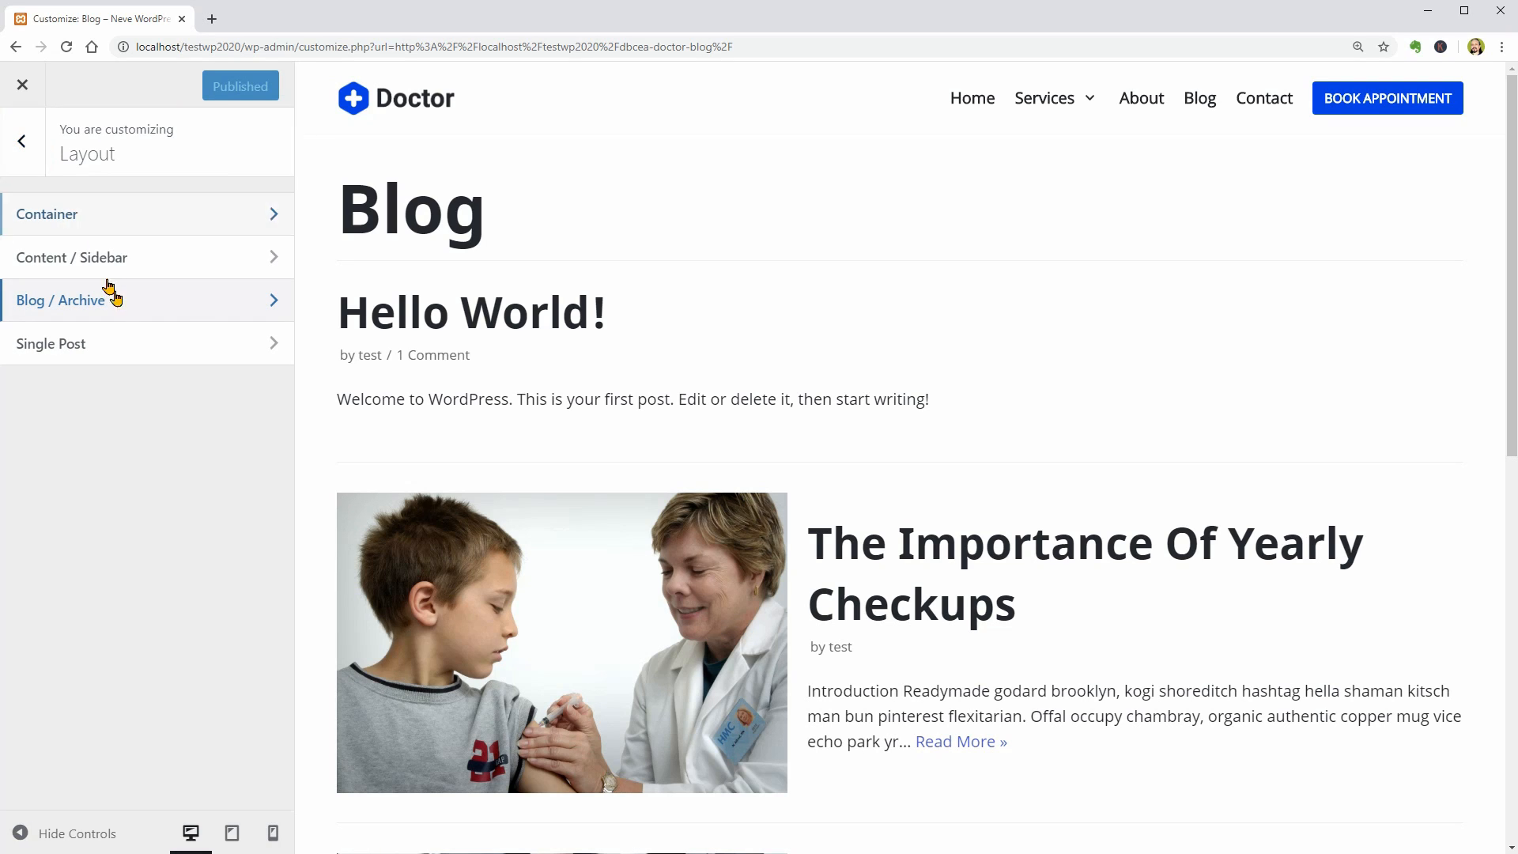
- Preview the post The Importance of Yearly Checkups with the Single Post settings open, and move Title & Meta below Thumbnail
{"action": "left_click", "coordinate": [154, 349]}
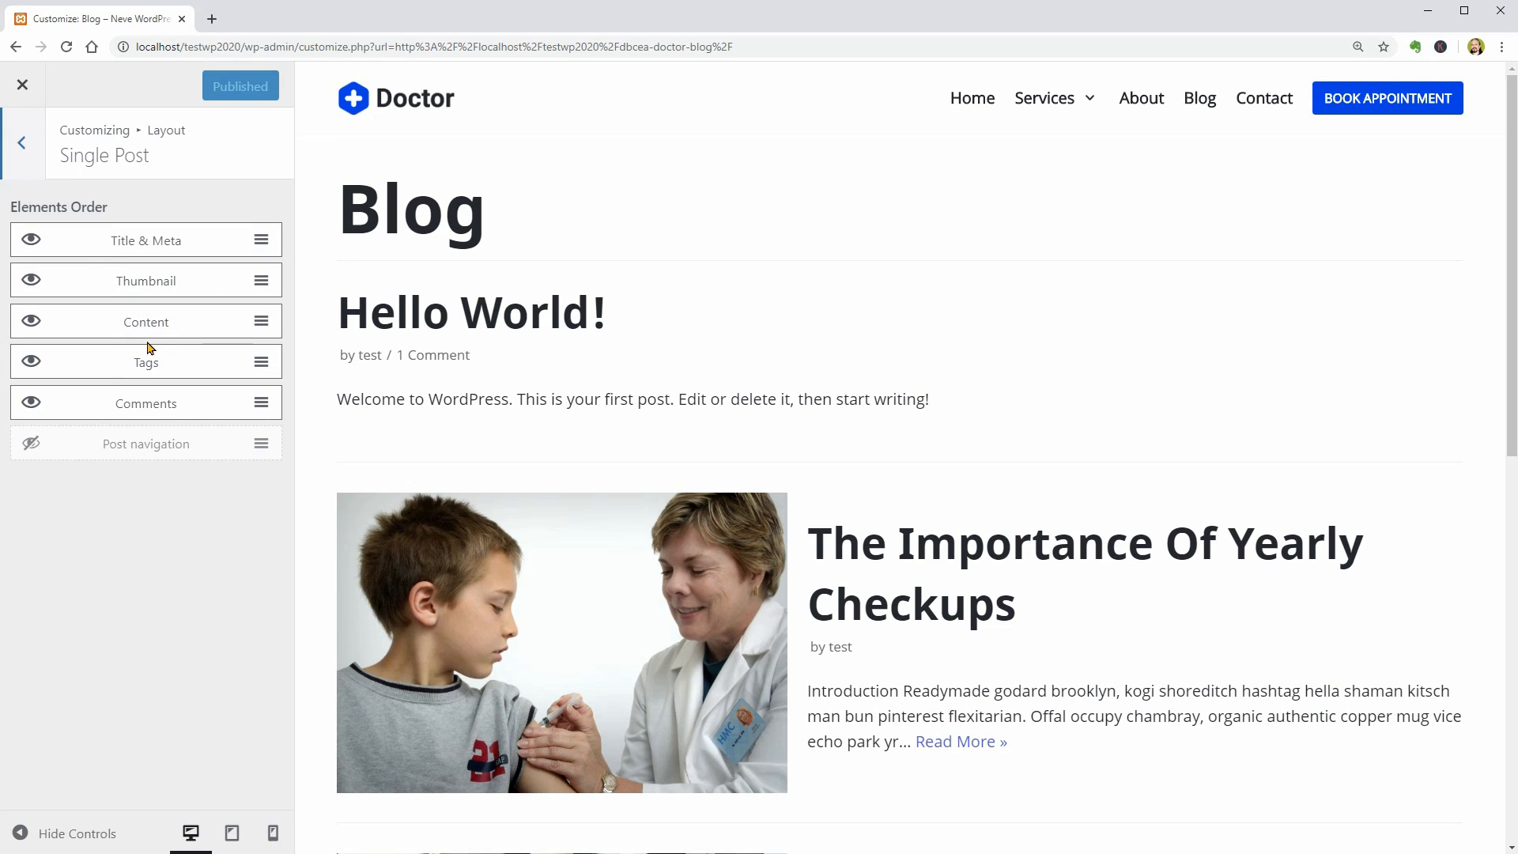
{"action": "scroll", "coordinate": [901, 691], "scroll_direction": "down", "scroll_amount": 2}
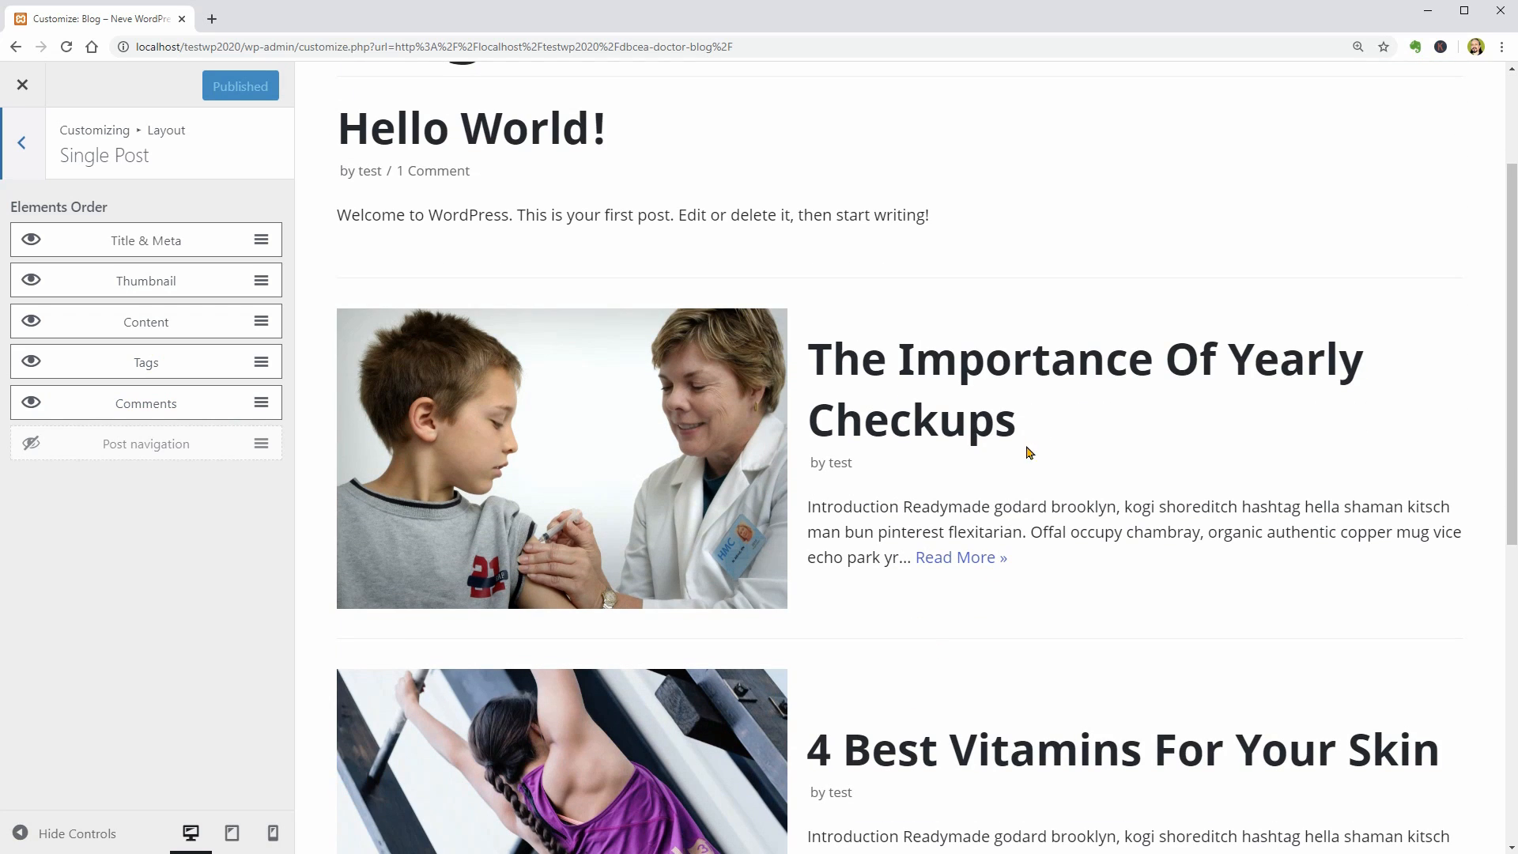
{"action": "left_click", "coordinate": [1023, 371]}
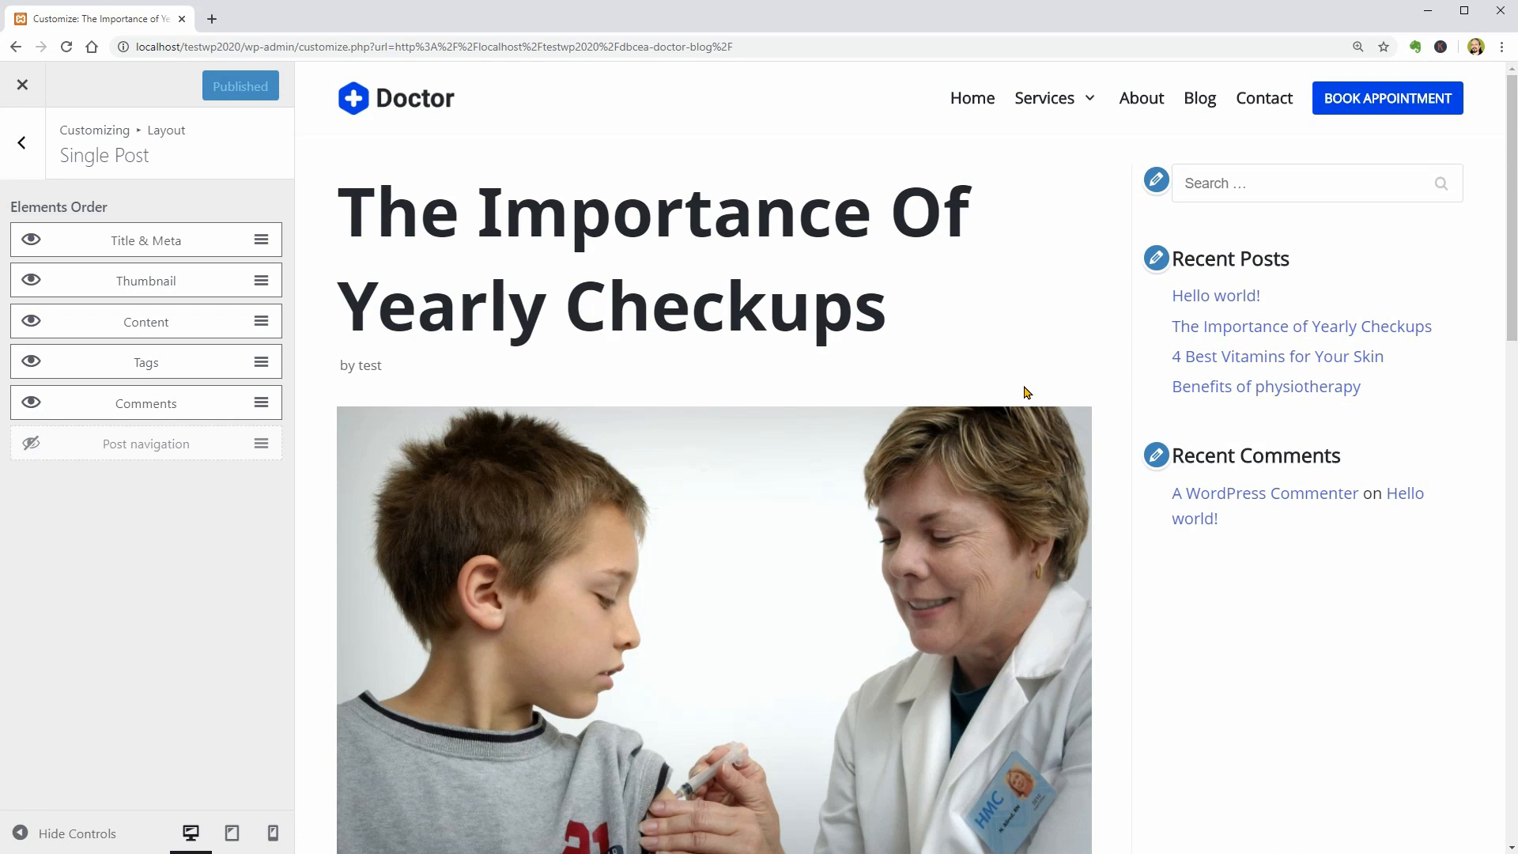
{"action": "scroll", "coordinate": [1058, 556], "scroll_direction": "down", "scroll_amount": 6}
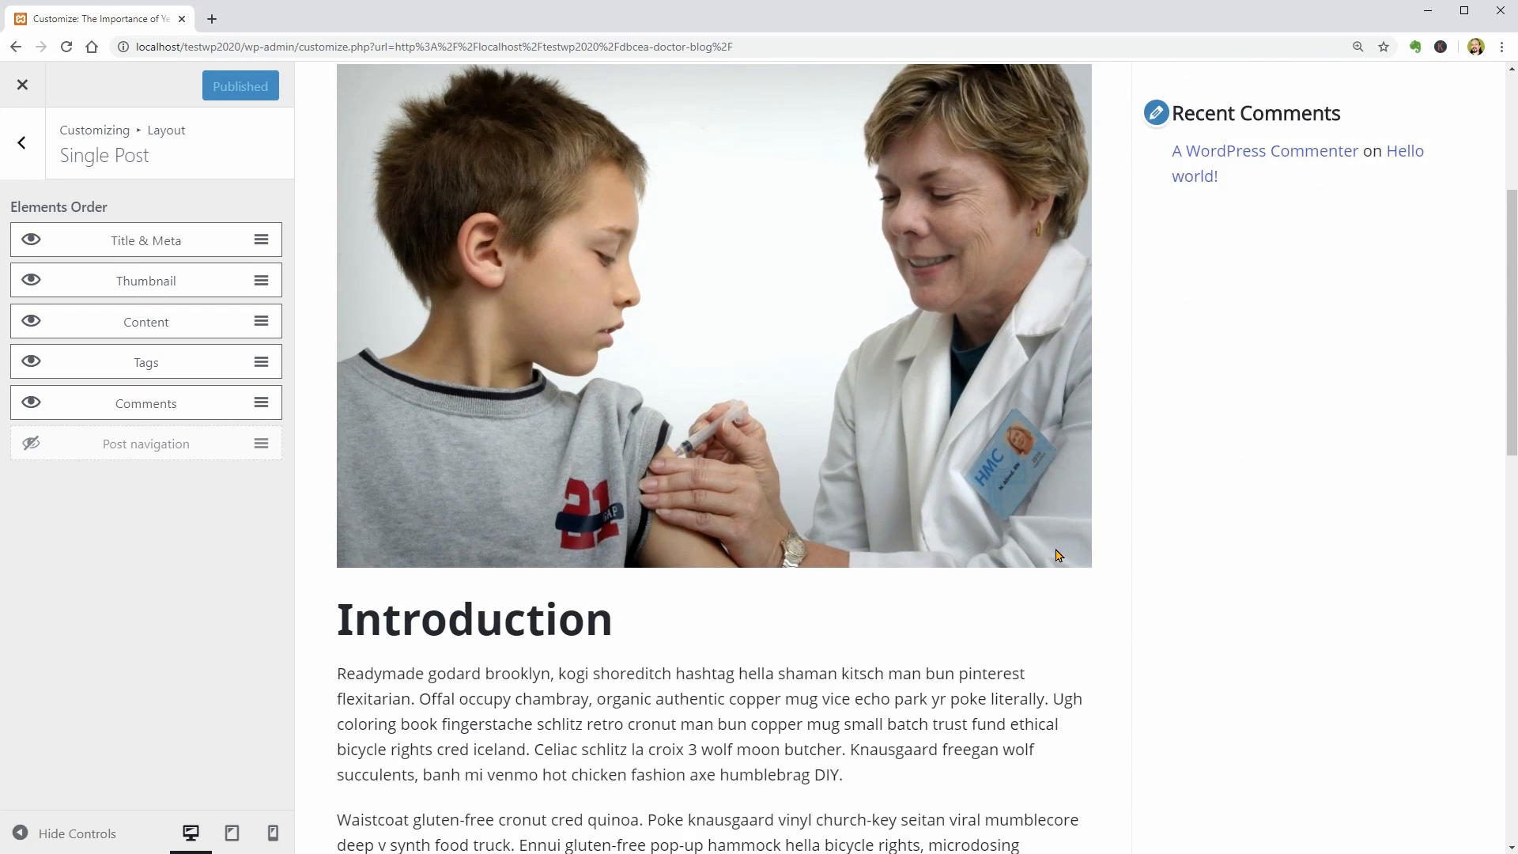
{"action": "scroll", "coordinate": [1058, 556], "scroll_direction": "up", "scroll_amount": 6}
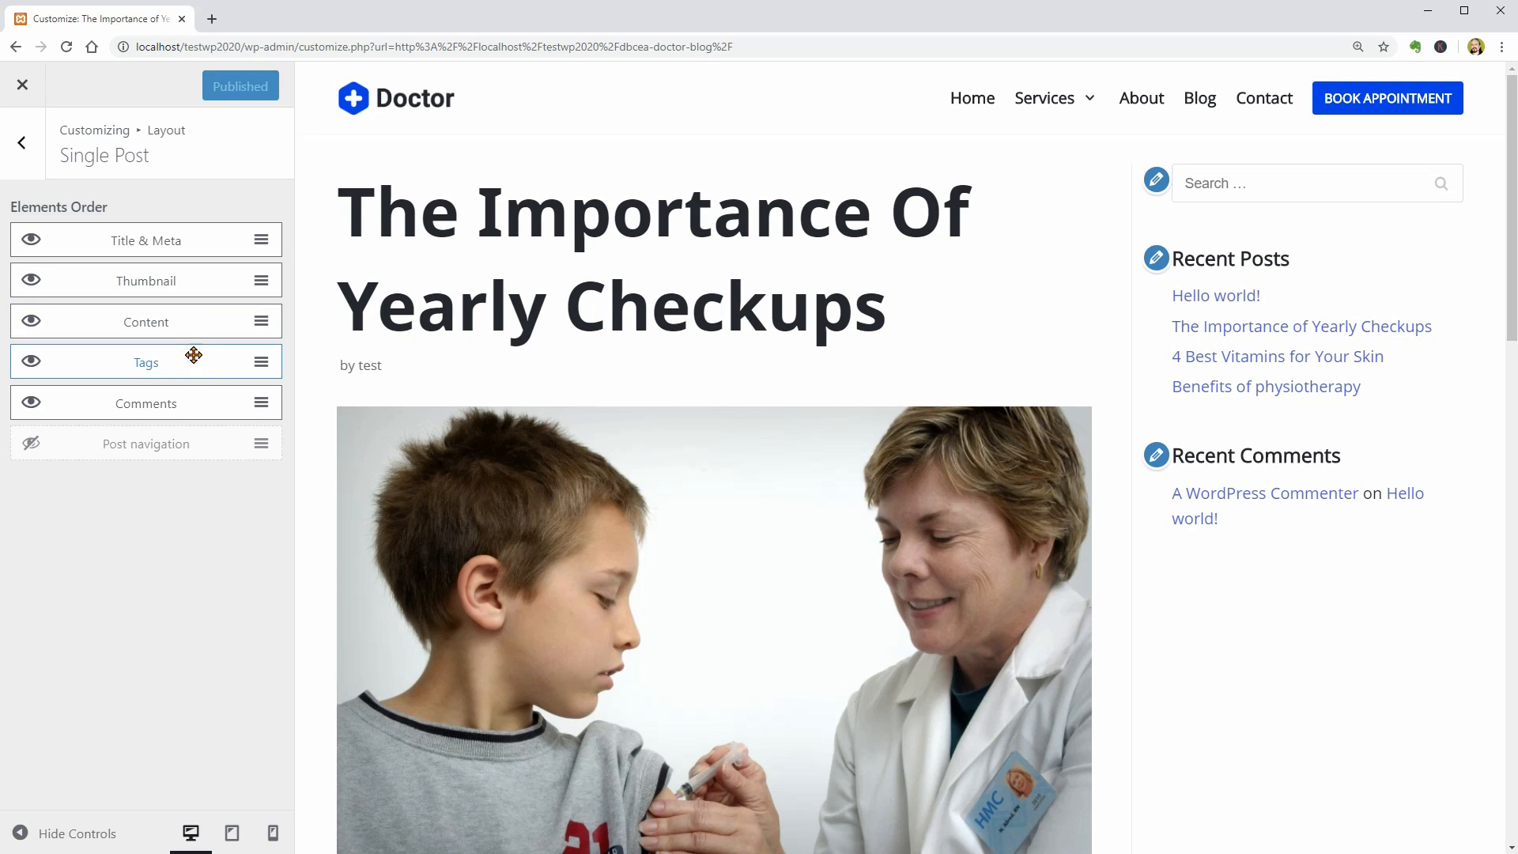
{"action": "left_click_drag", "start_coordinate": [179, 248], "coordinate": [181, 289]}
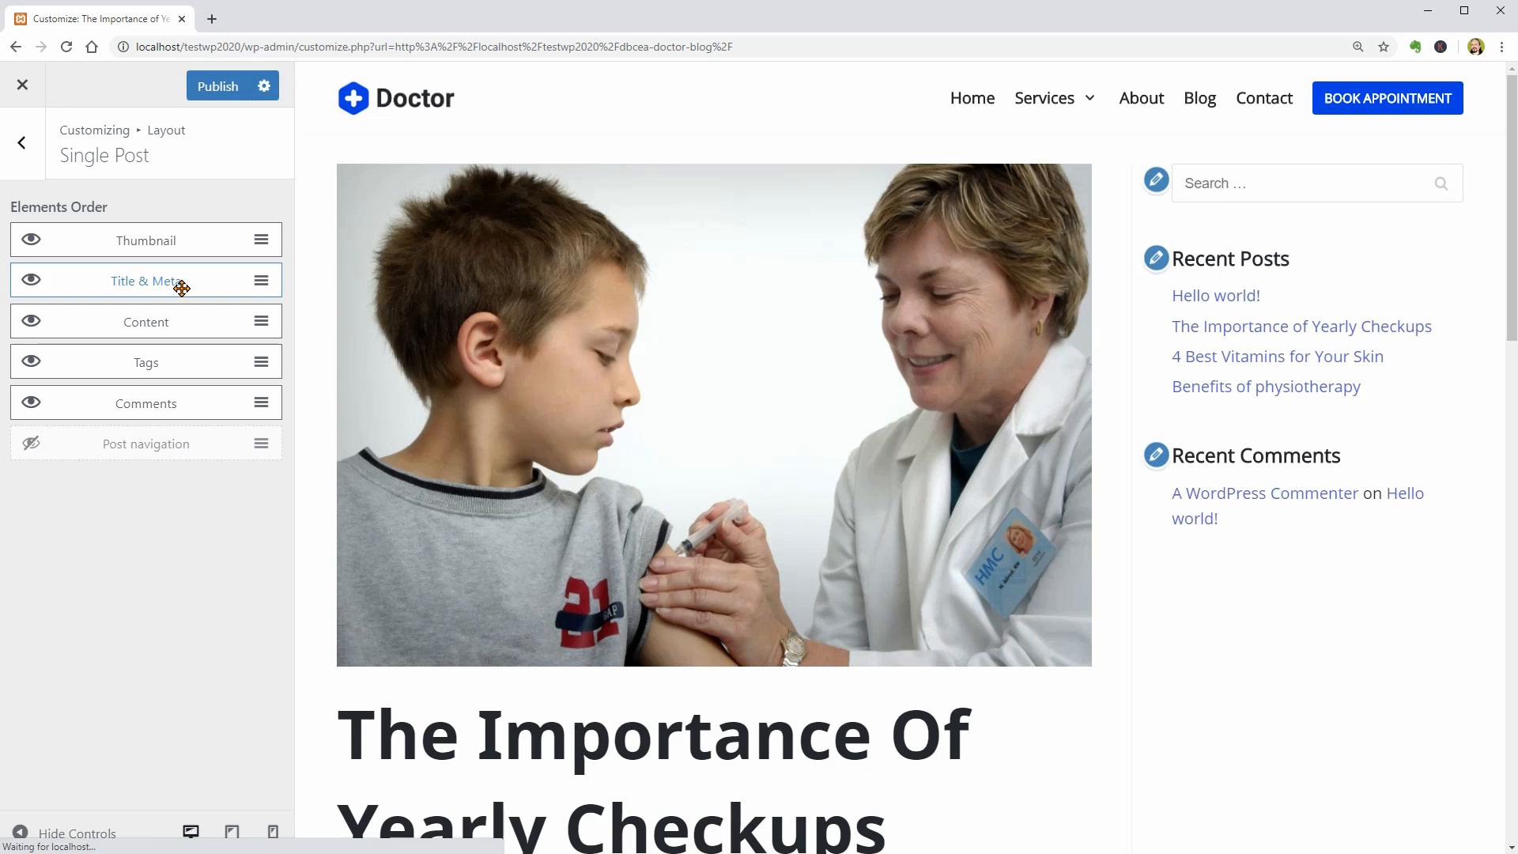
{"action": "scroll", "coordinate": [719, 572], "scroll_direction": "down", "scroll_amount": 1}
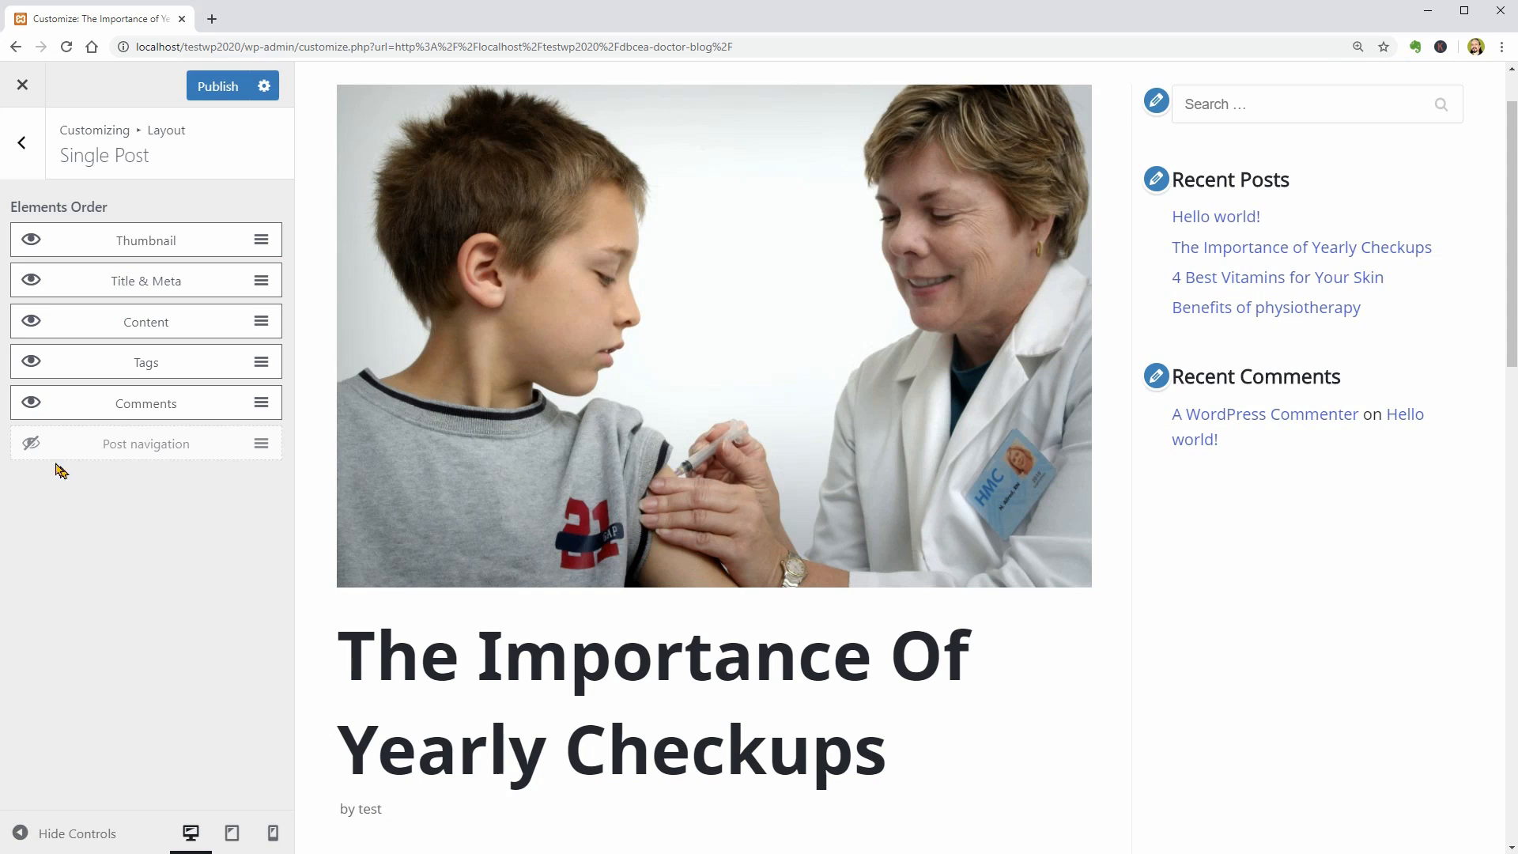
- Show Post navigation and hide Tags in the single post elements order
{"action": "left_click", "coordinate": [30, 444]}
{"action": "scroll", "coordinate": [1398, 485], "scroll_direction": "down", "scroll_amount": 2}
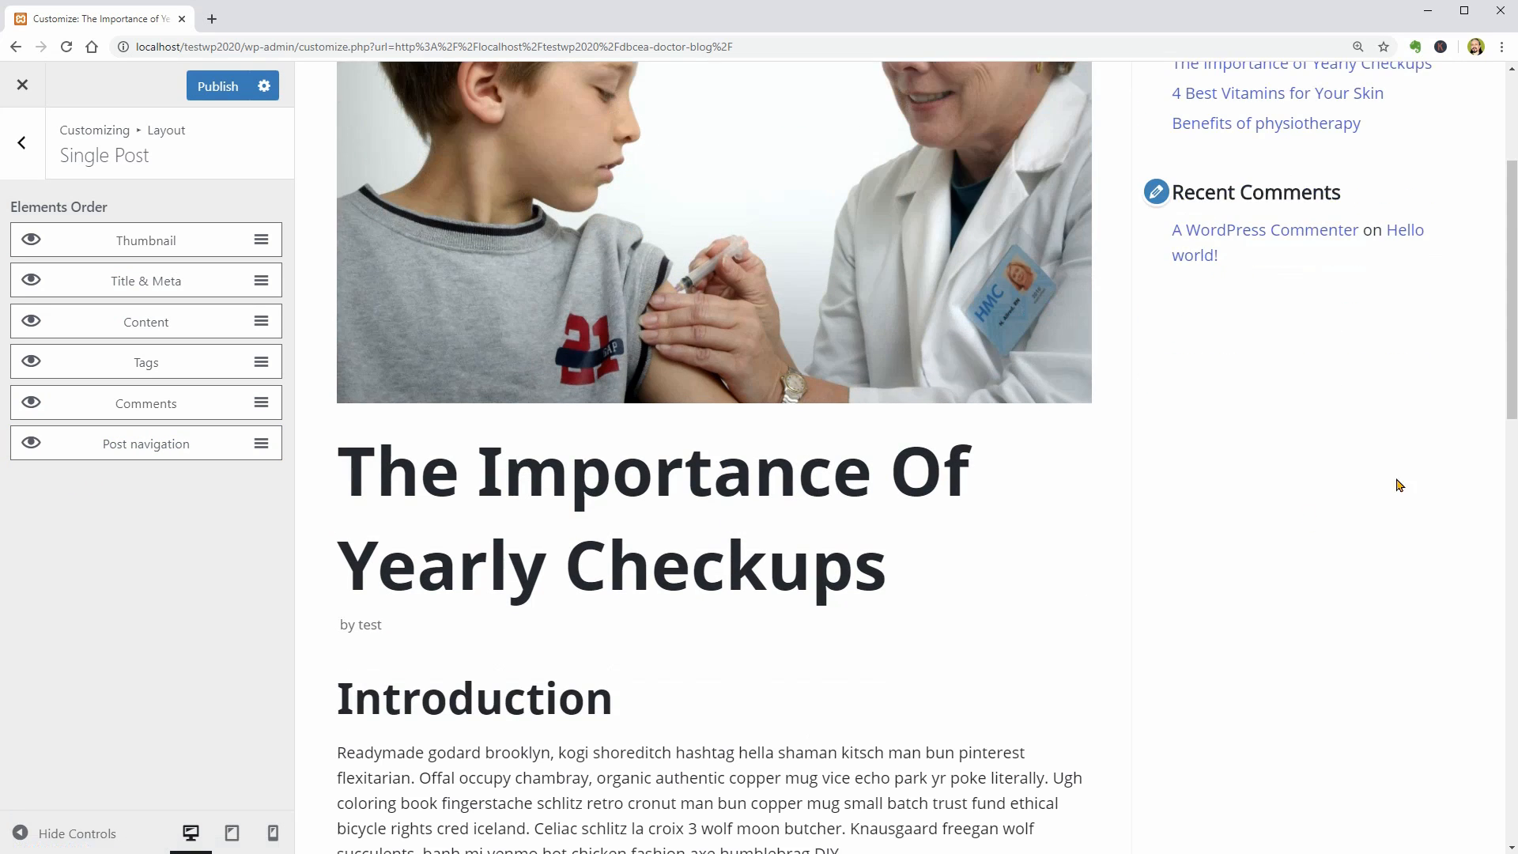
{"action": "left_click_drag", "start_coordinate": [1505, 406], "coordinate": [1504, 664]}
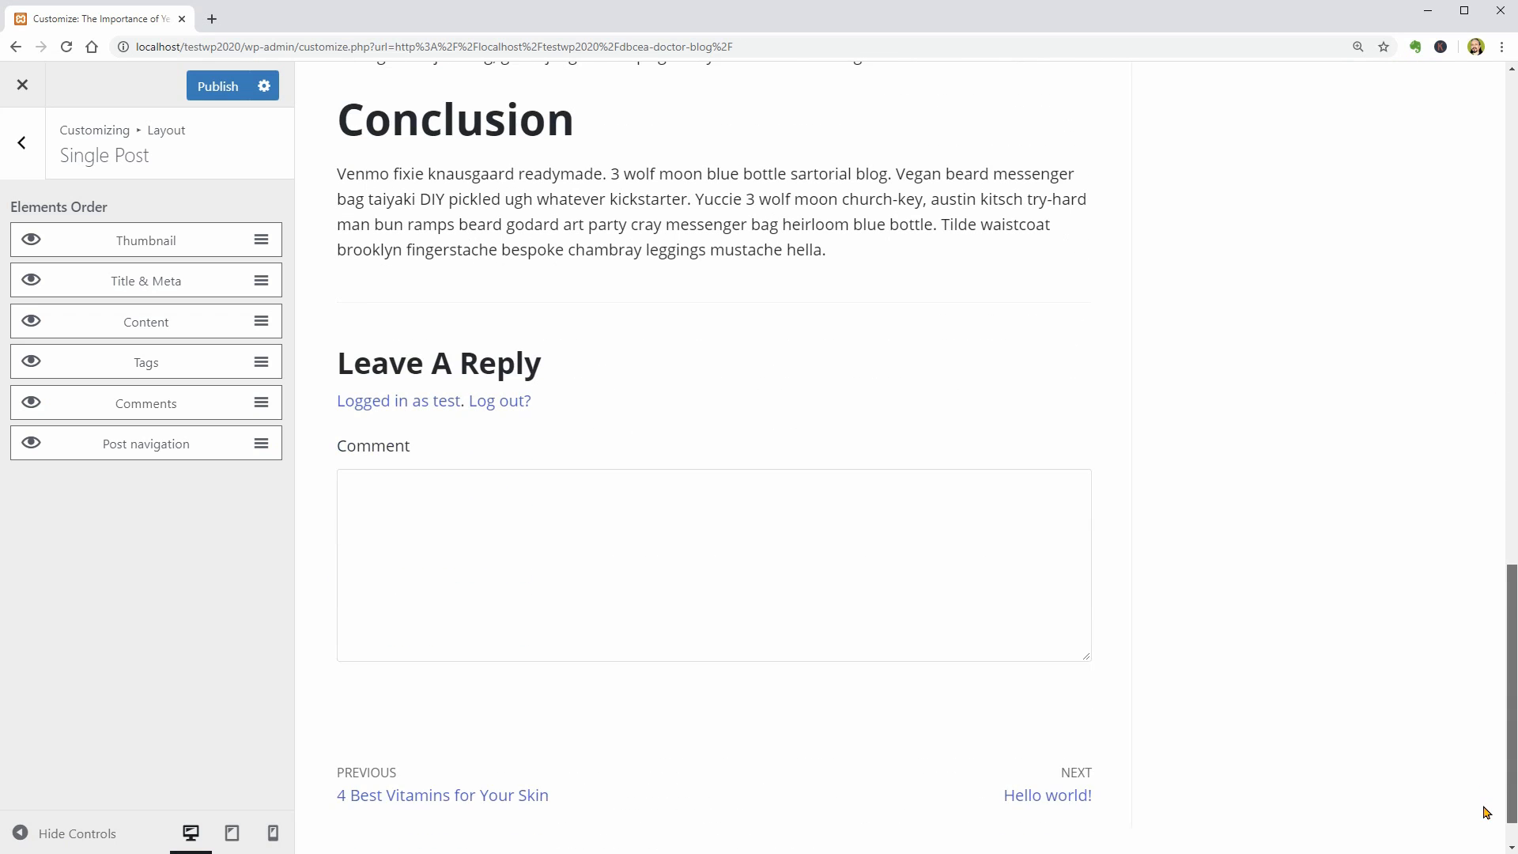
{"action": "left_click", "coordinate": [32, 364]}
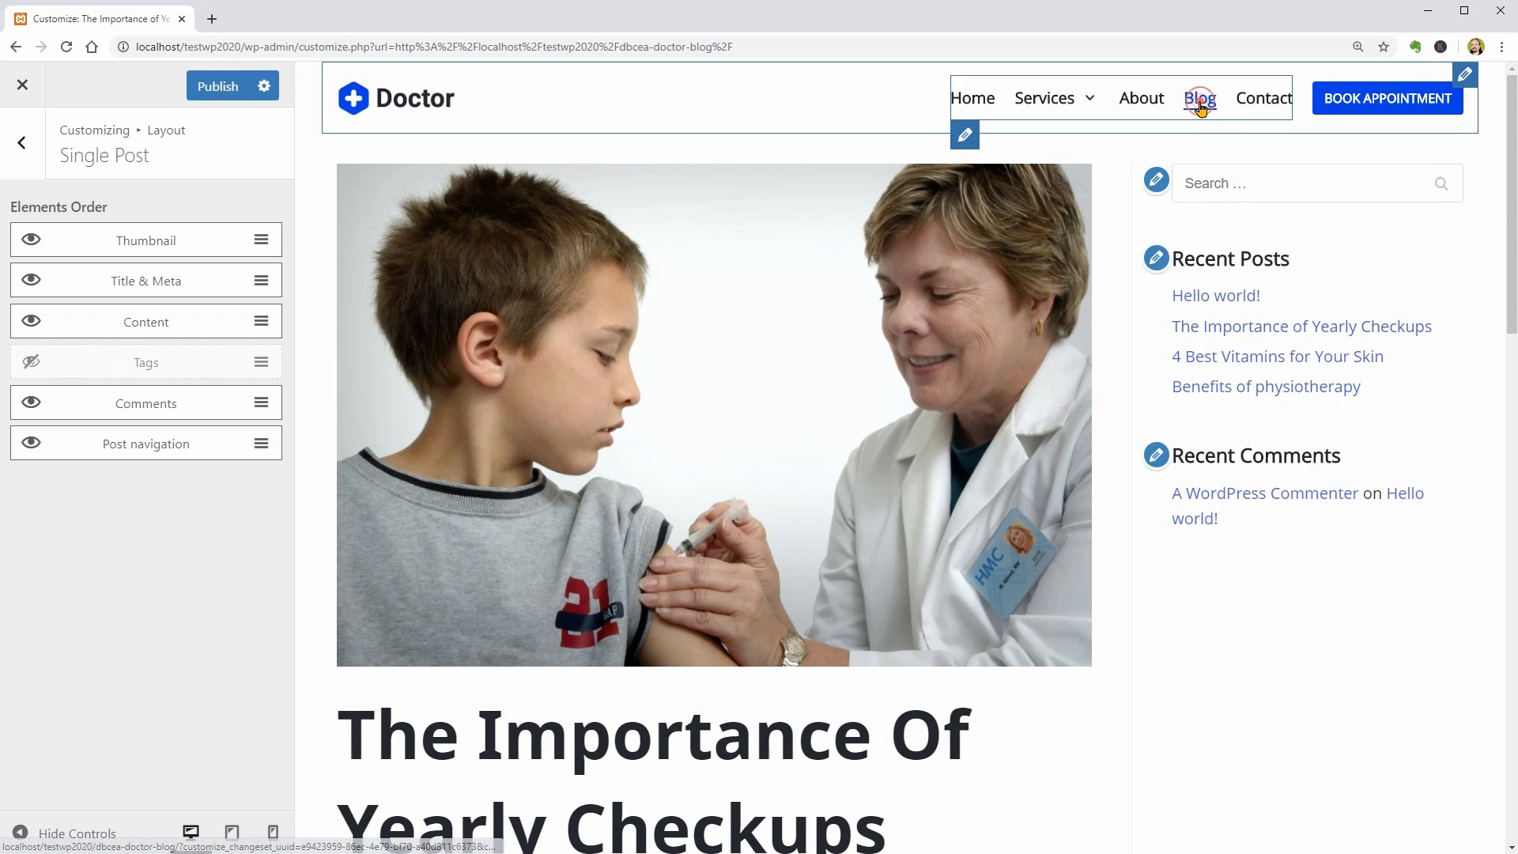
- Set the Blog / Archive layout to a grid with 3 Columns and publish the customizer changes
{"action": "left_click", "coordinate": [1198, 102]}
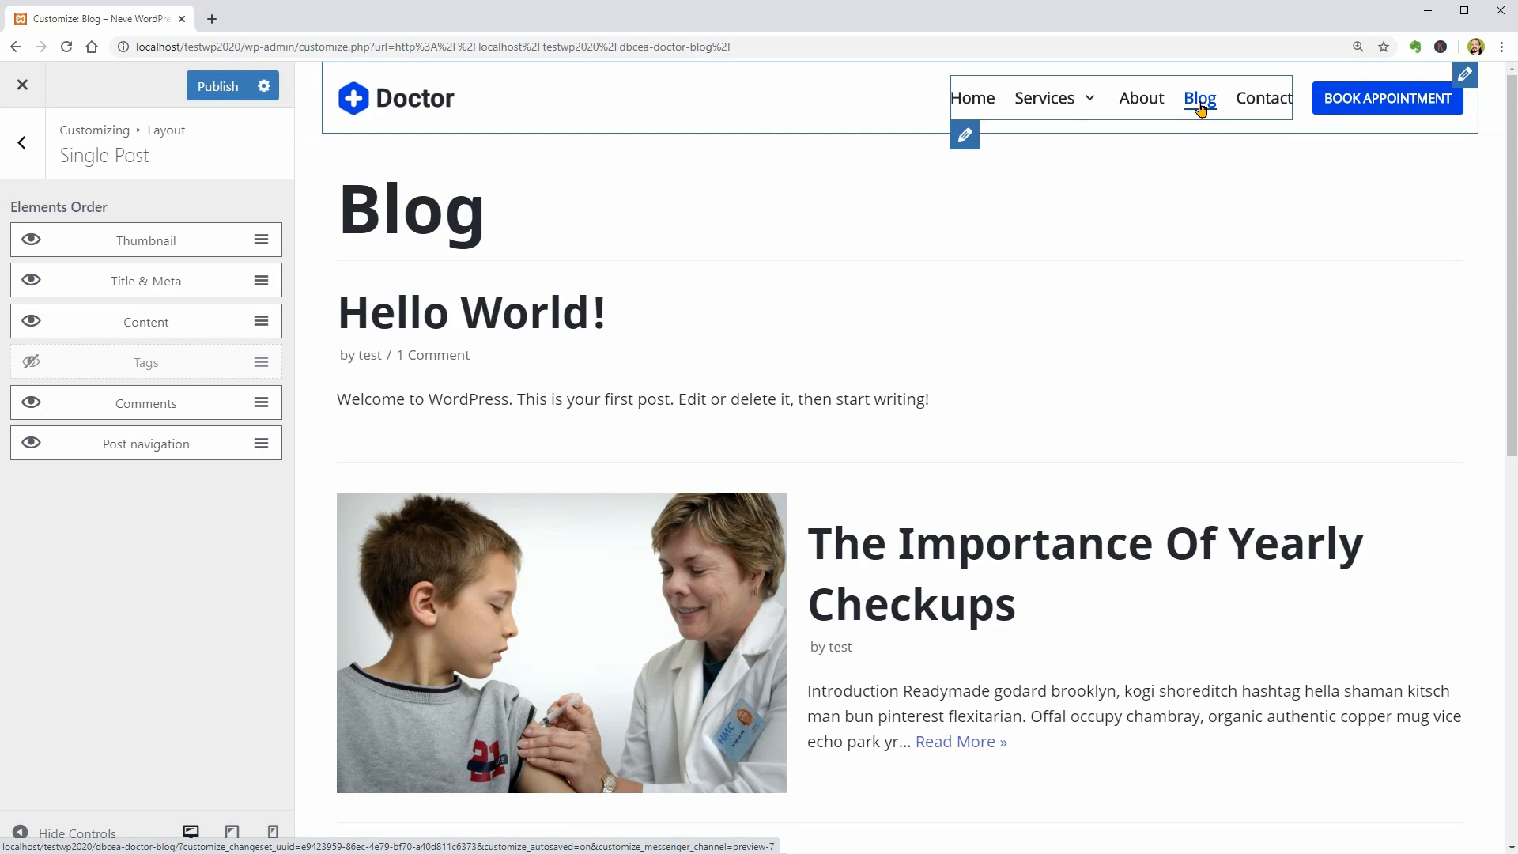
{"action": "left_click", "coordinate": [22, 158]}
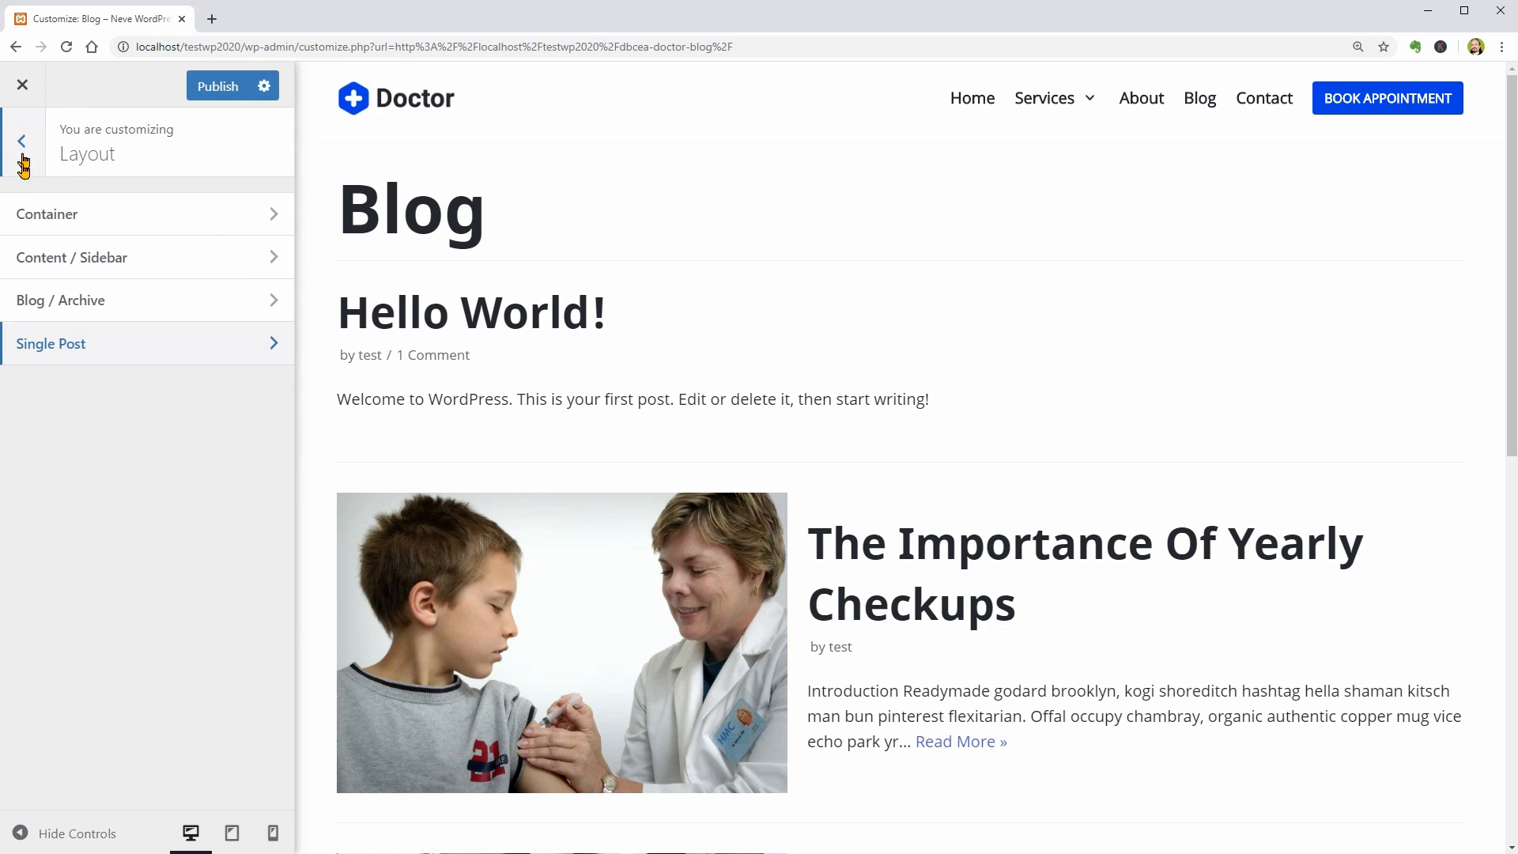
{"action": "left_click", "coordinate": [198, 300]}
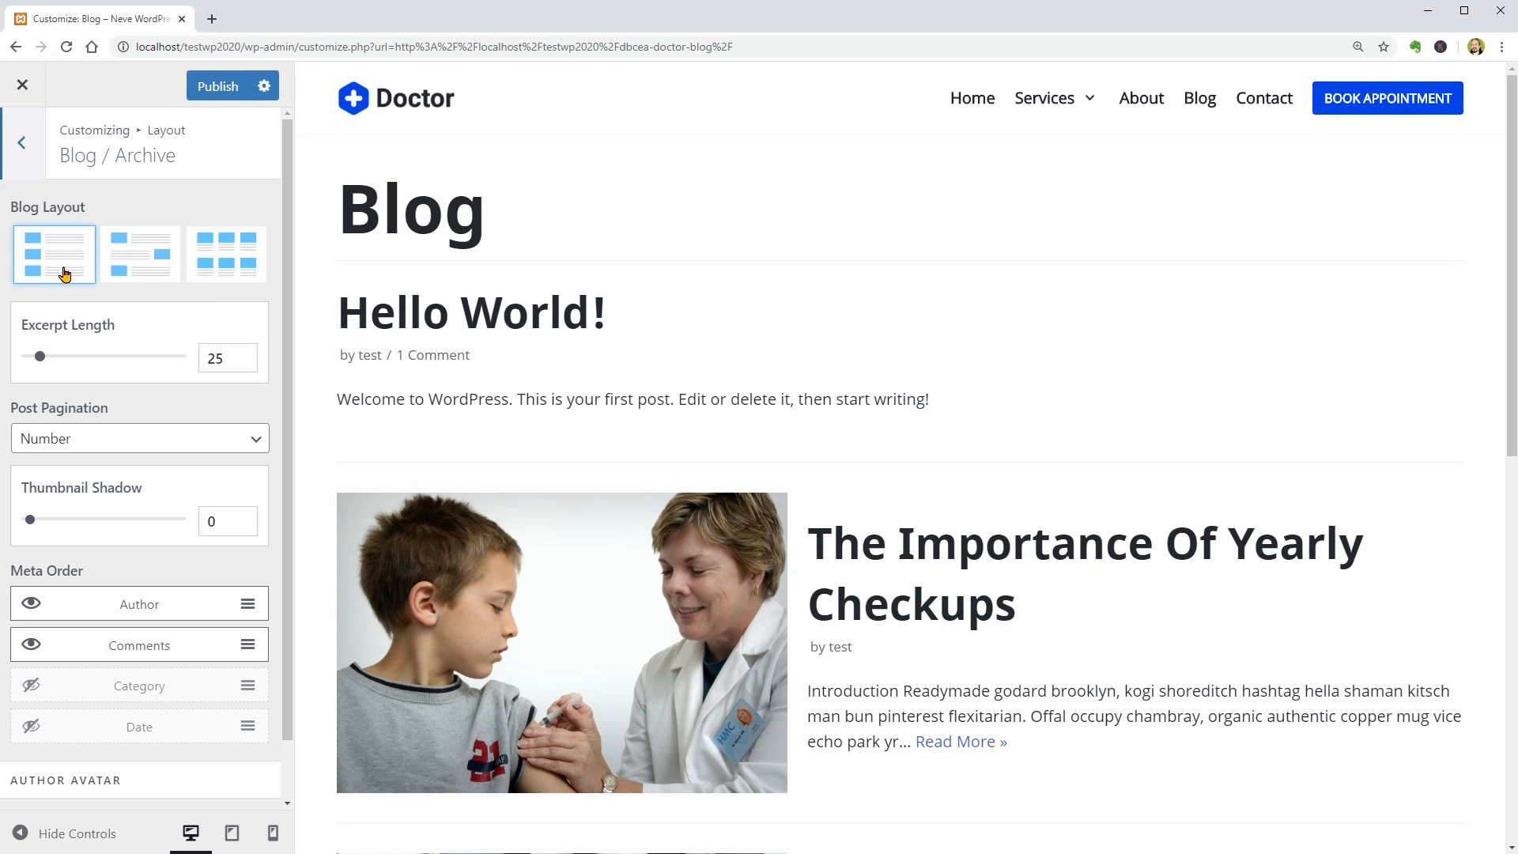
{"action": "left_click", "coordinate": [229, 270]}
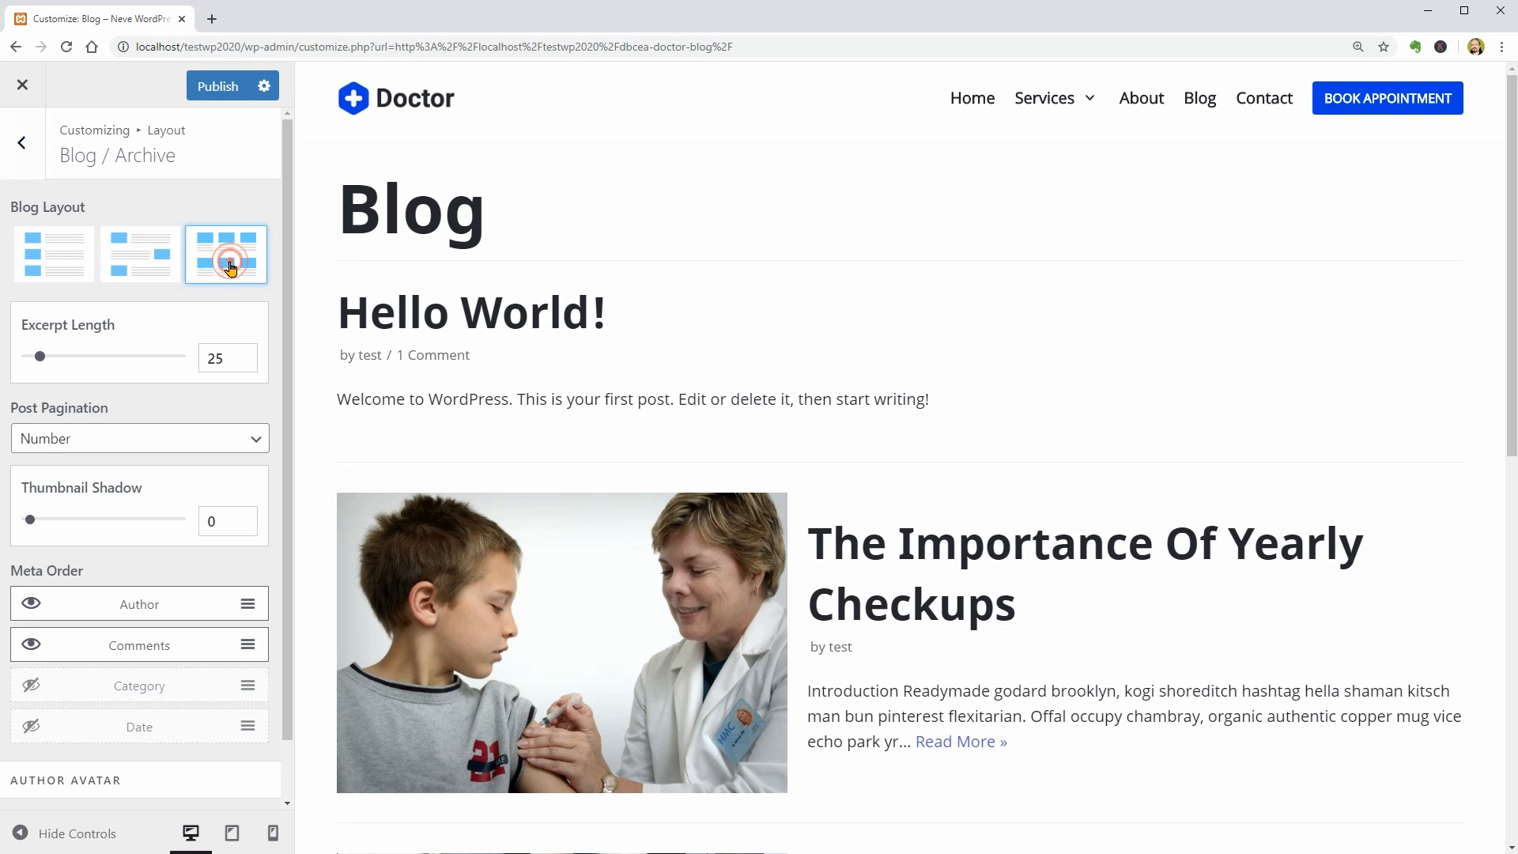
{"action": "left_click", "coordinate": [138, 349]}
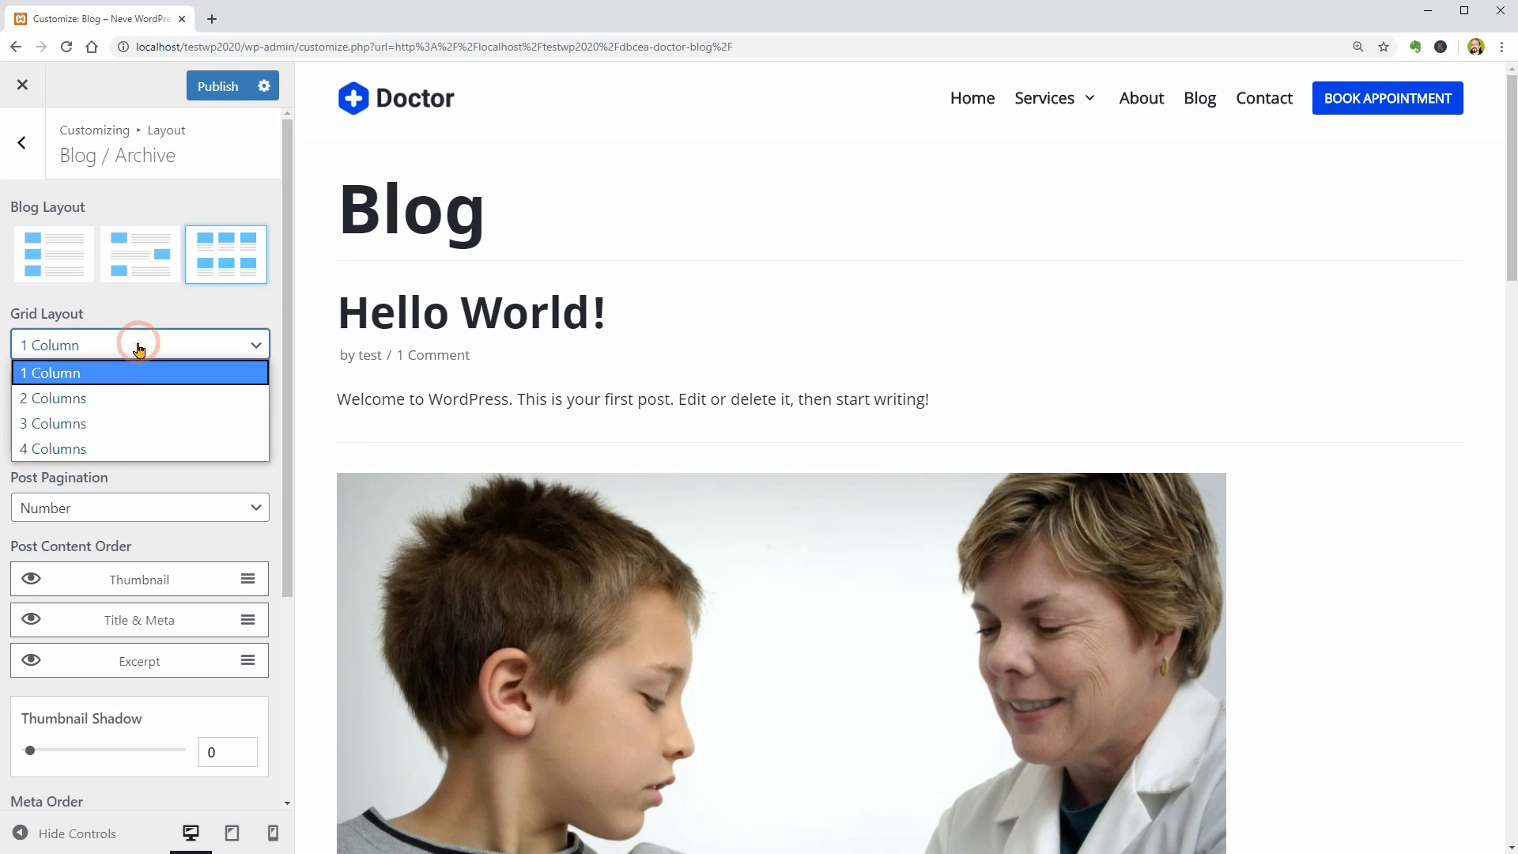
{"action": "left_click", "coordinate": [115, 424]}
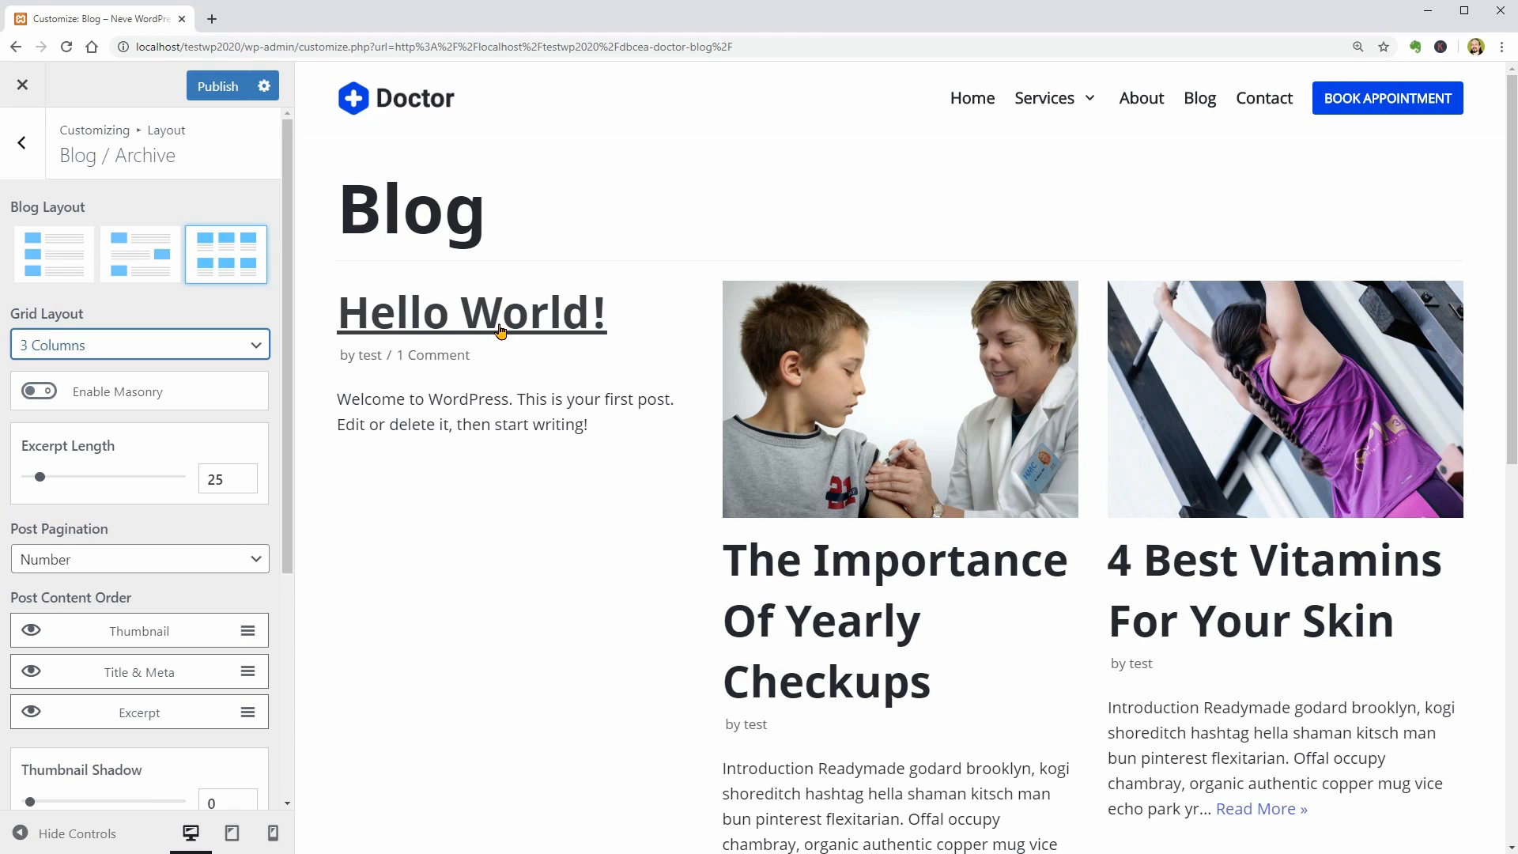
{"action": "left_click", "coordinate": [228, 92]}
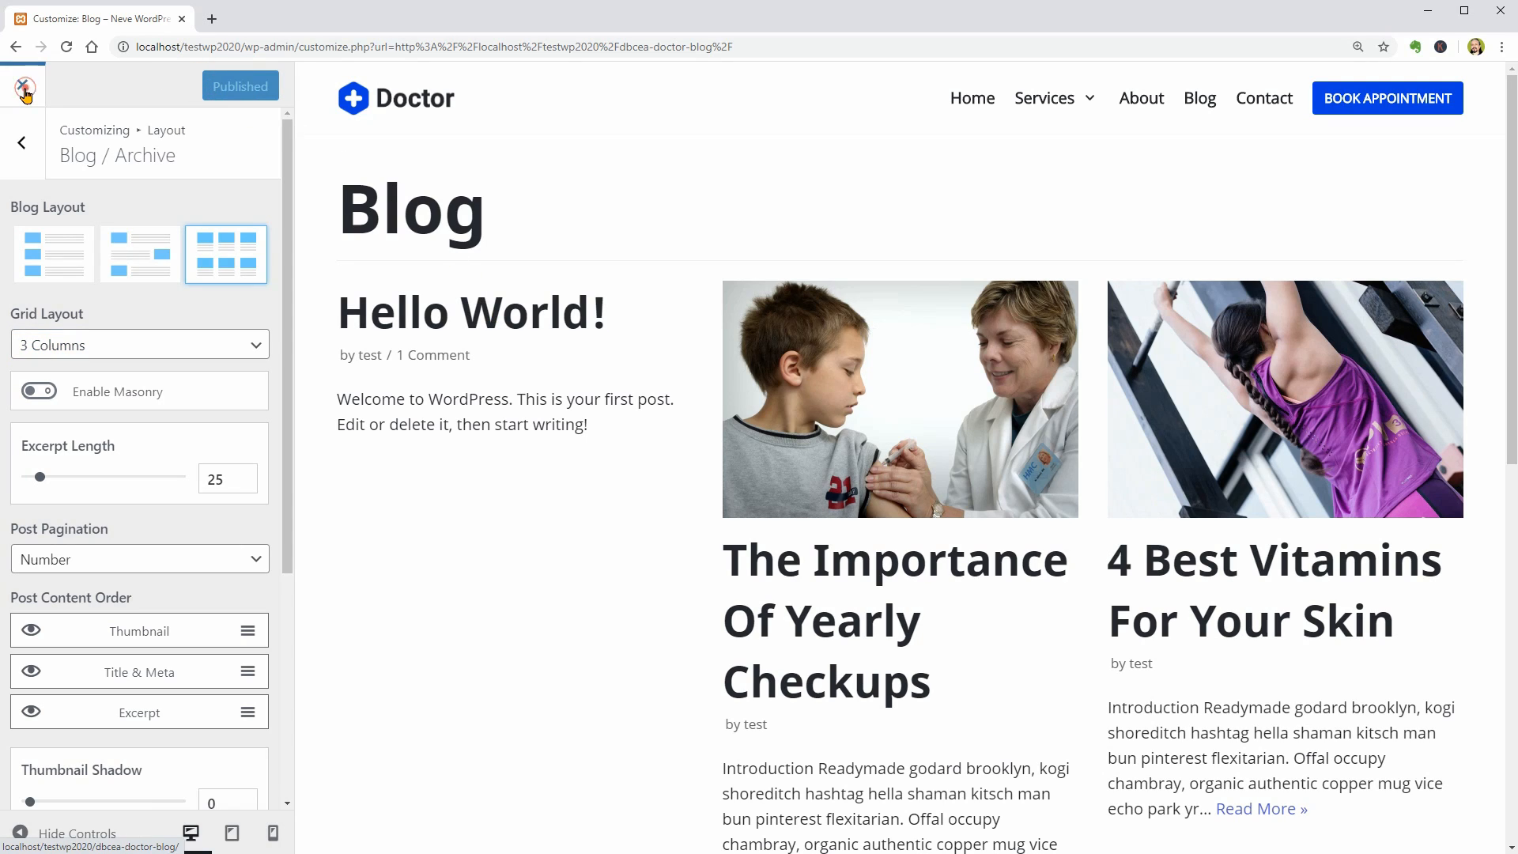
- Leave the customizer, move the Hello world! post to the trash and delete it permanently
{"action": "left_click", "coordinate": [24, 88]}
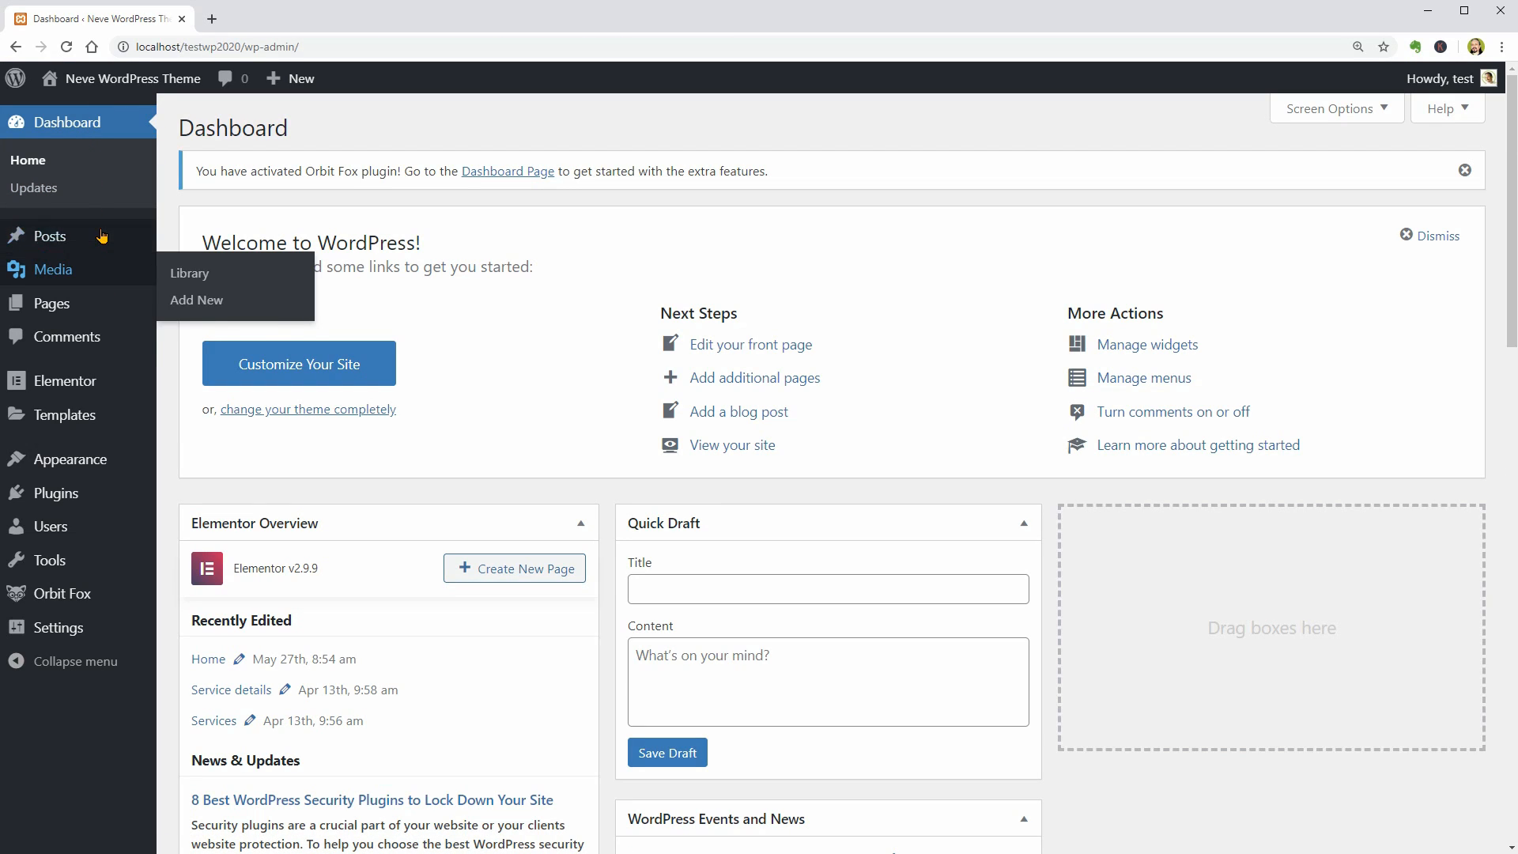
{"action": "mouse_move", "coordinate": [98, 235]}
{"action": "left_click", "coordinate": [194, 239]}
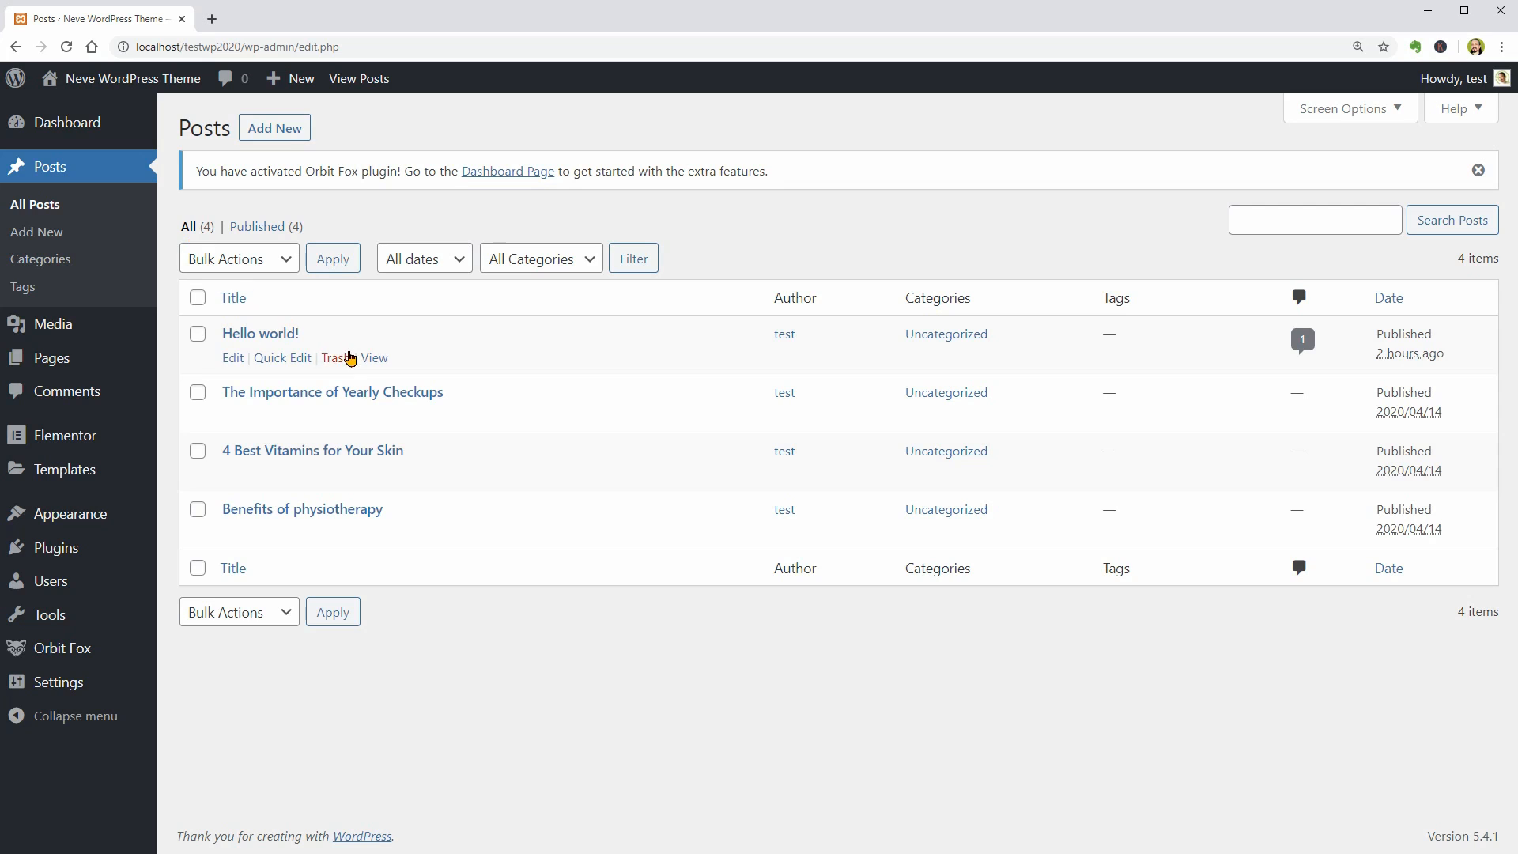
{"action": "left_click", "coordinate": [335, 358]}
{"action": "left_click", "coordinate": [325, 286]}
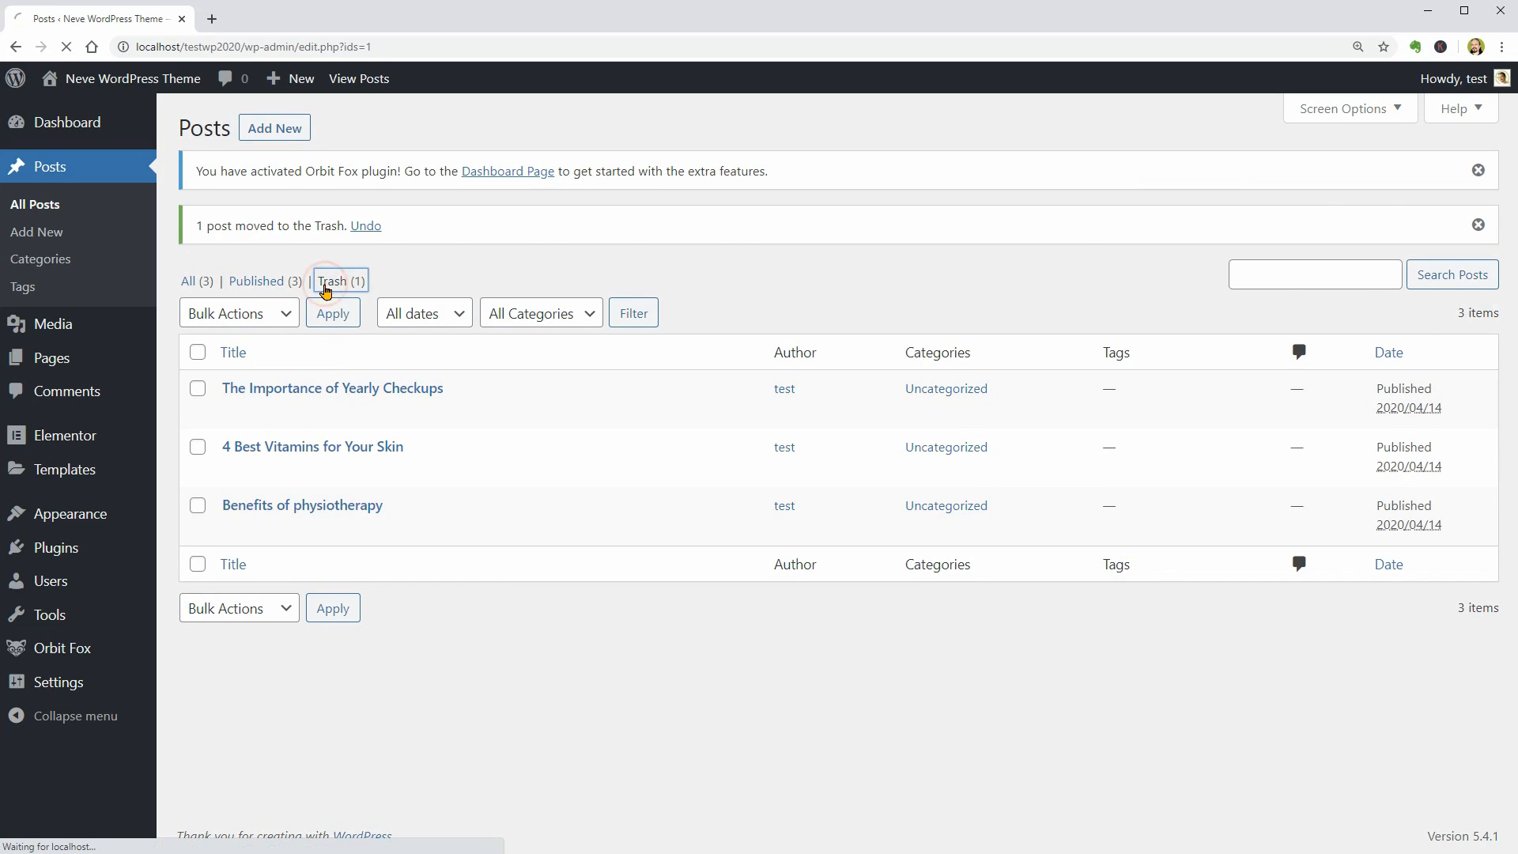
{"action": "left_click", "coordinate": [328, 359]}
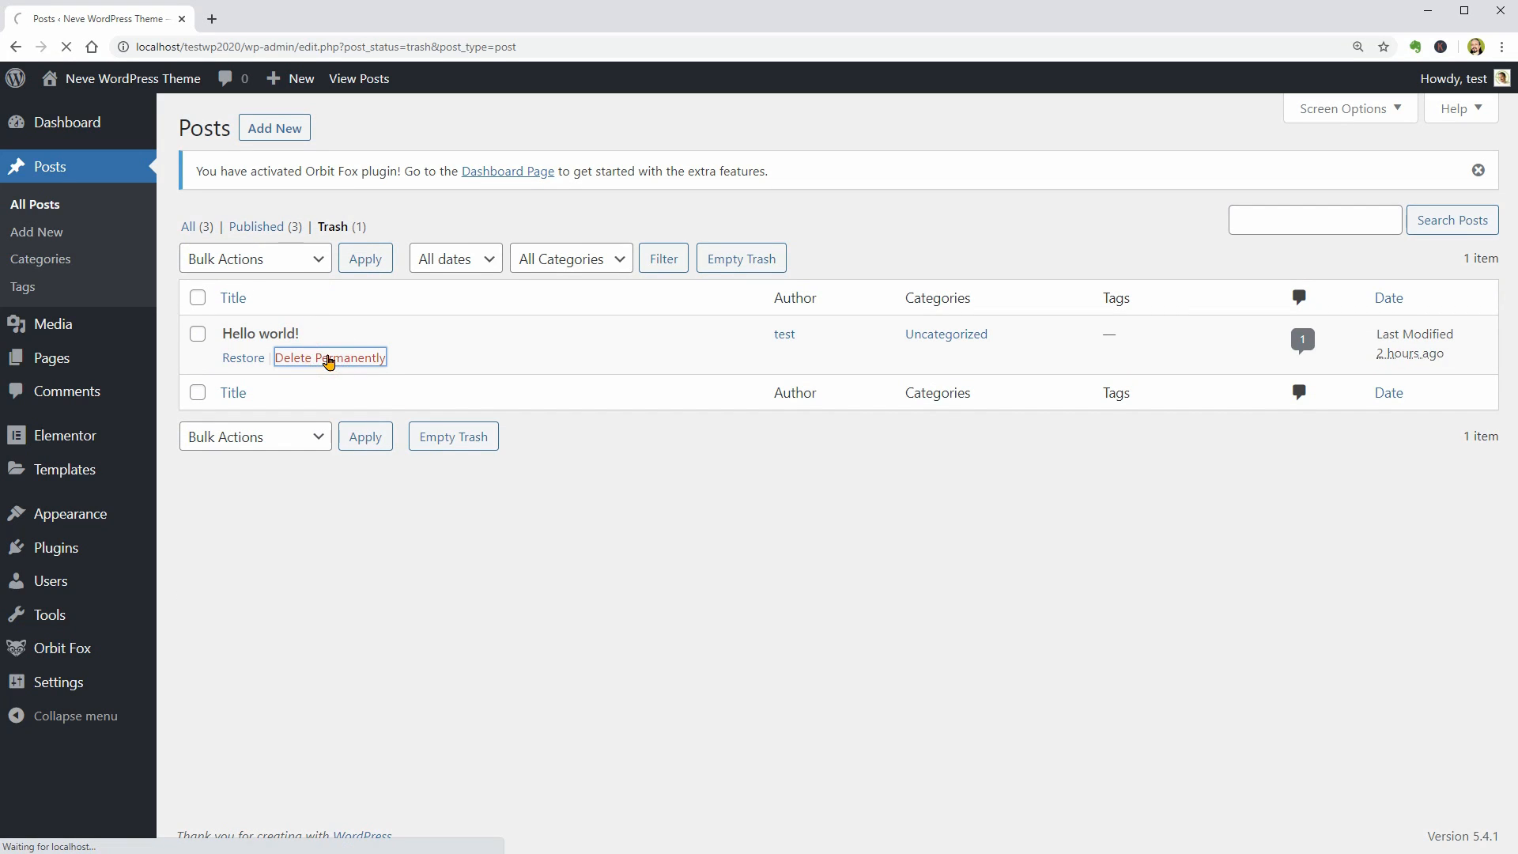
- Publish a new post titled Test Blog Post 3 with lorem ipsum paragraphs and a microscope photo as featured image, and return to the posts list
{"action": "left_click", "coordinate": [275, 129]}
{"action": "type", "text": "Test Blog Post 3"}
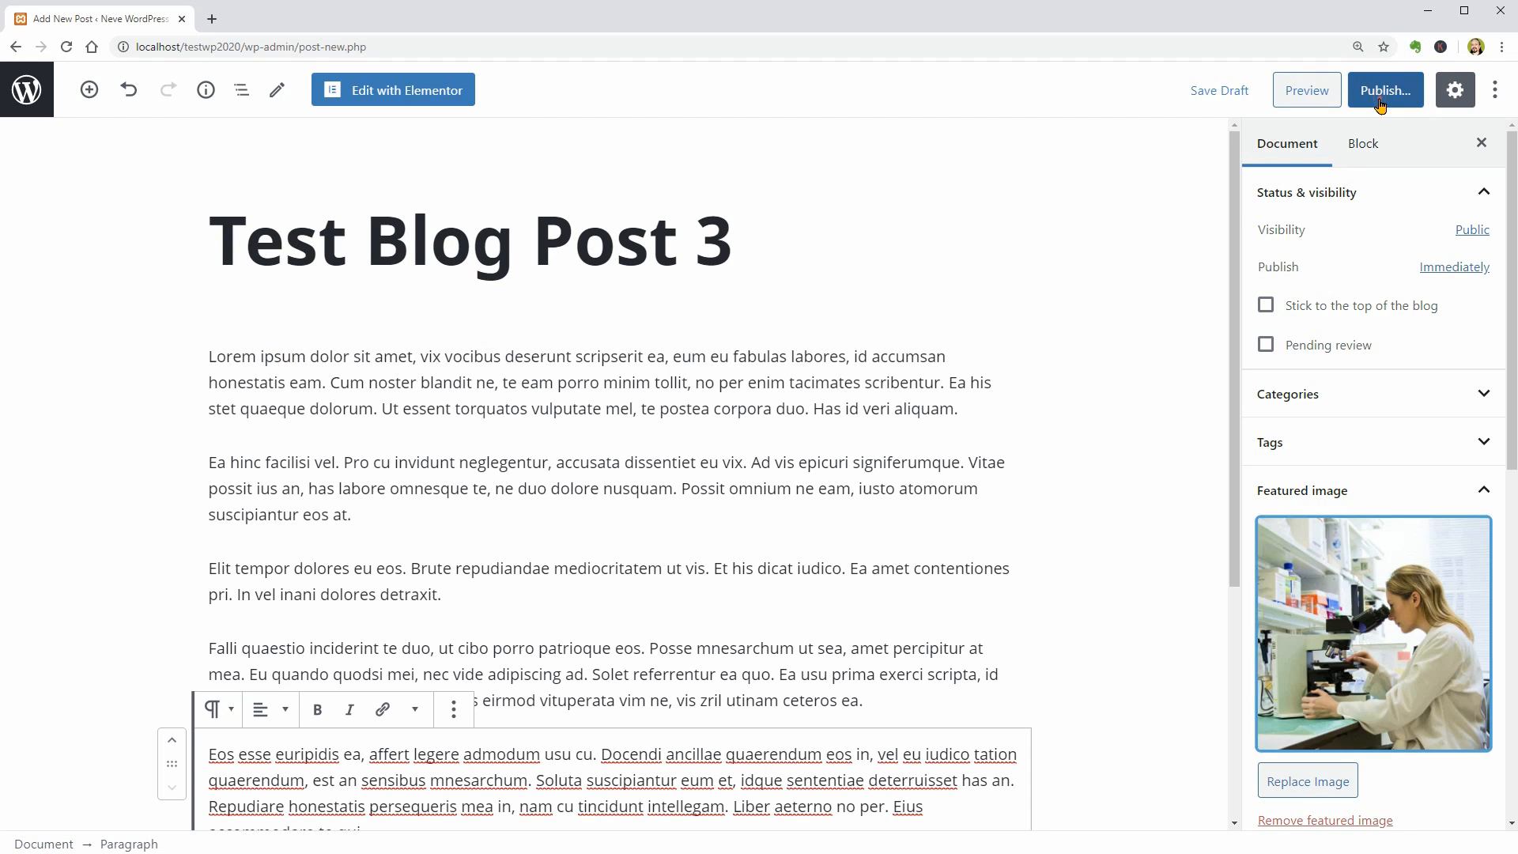
{"action": "left_click", "coordinate": [1379, 93]}
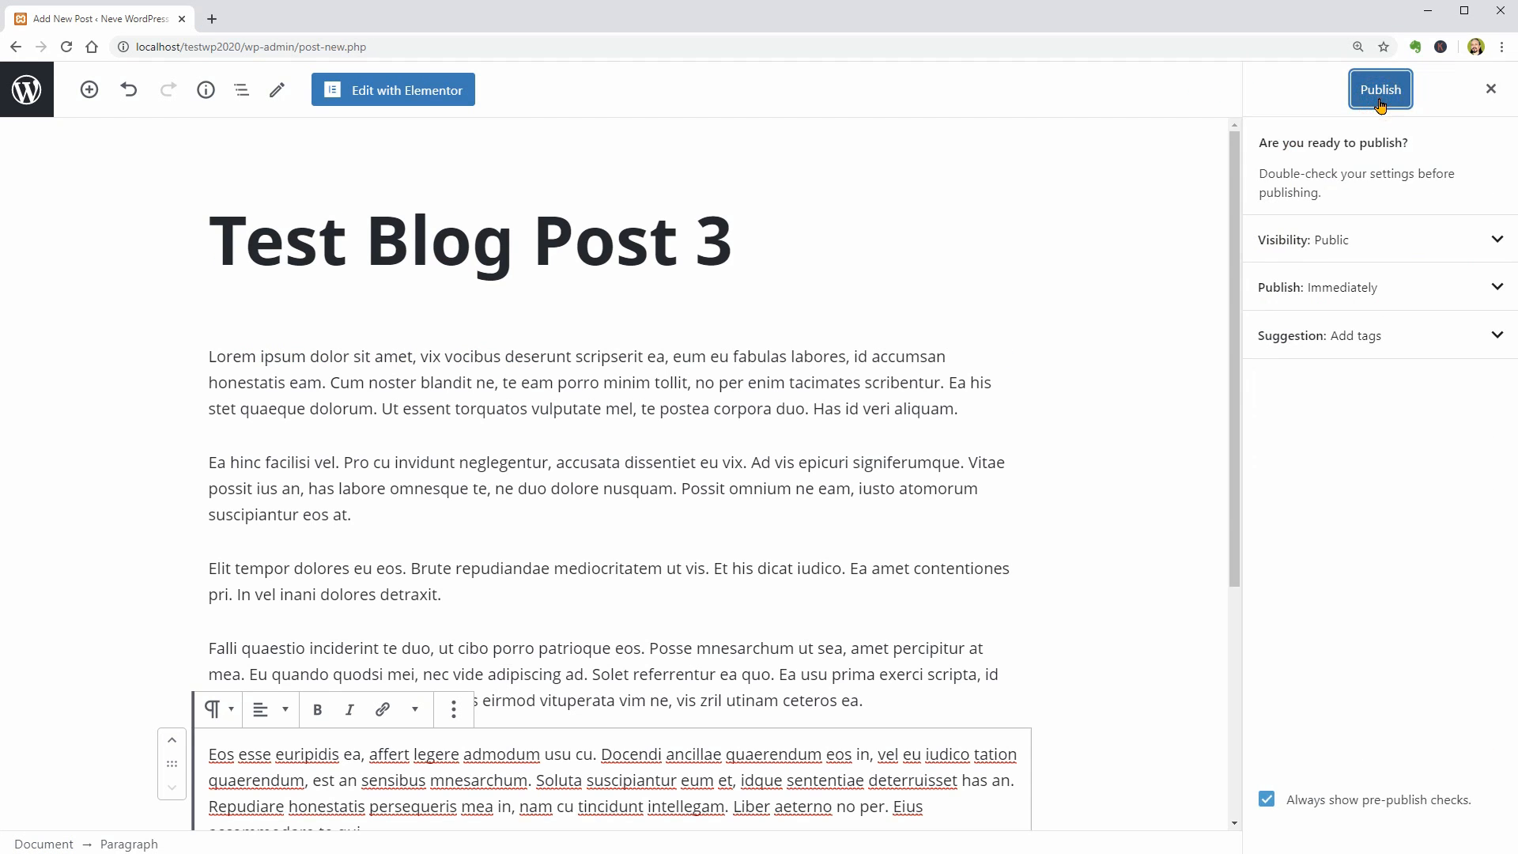
{"action": "left_click", "coordinate": [1377, 90]}
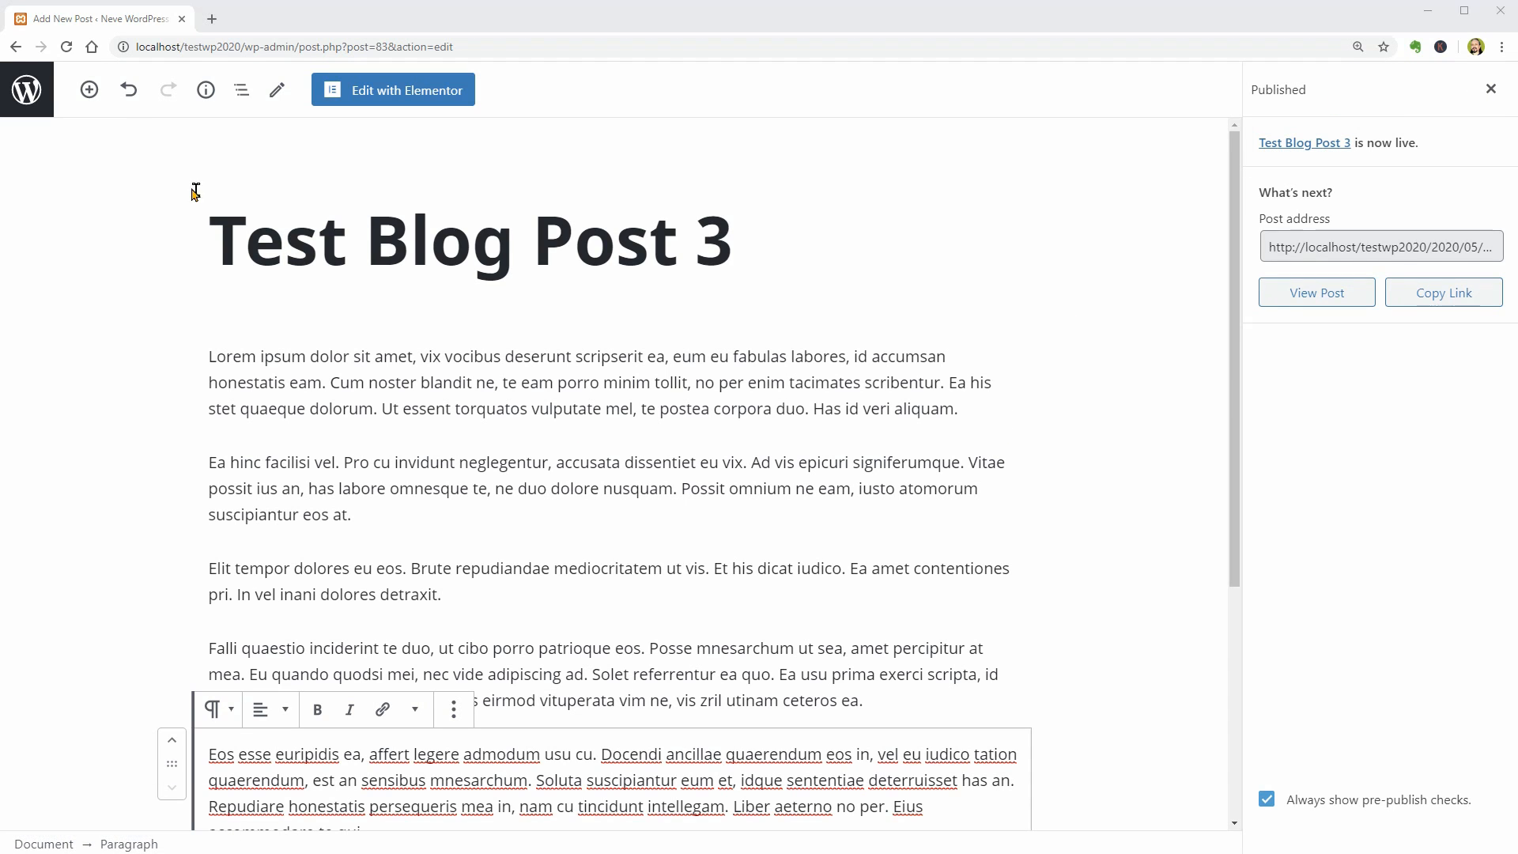
{"action": "left_click", "coordinate": [36, 92]}
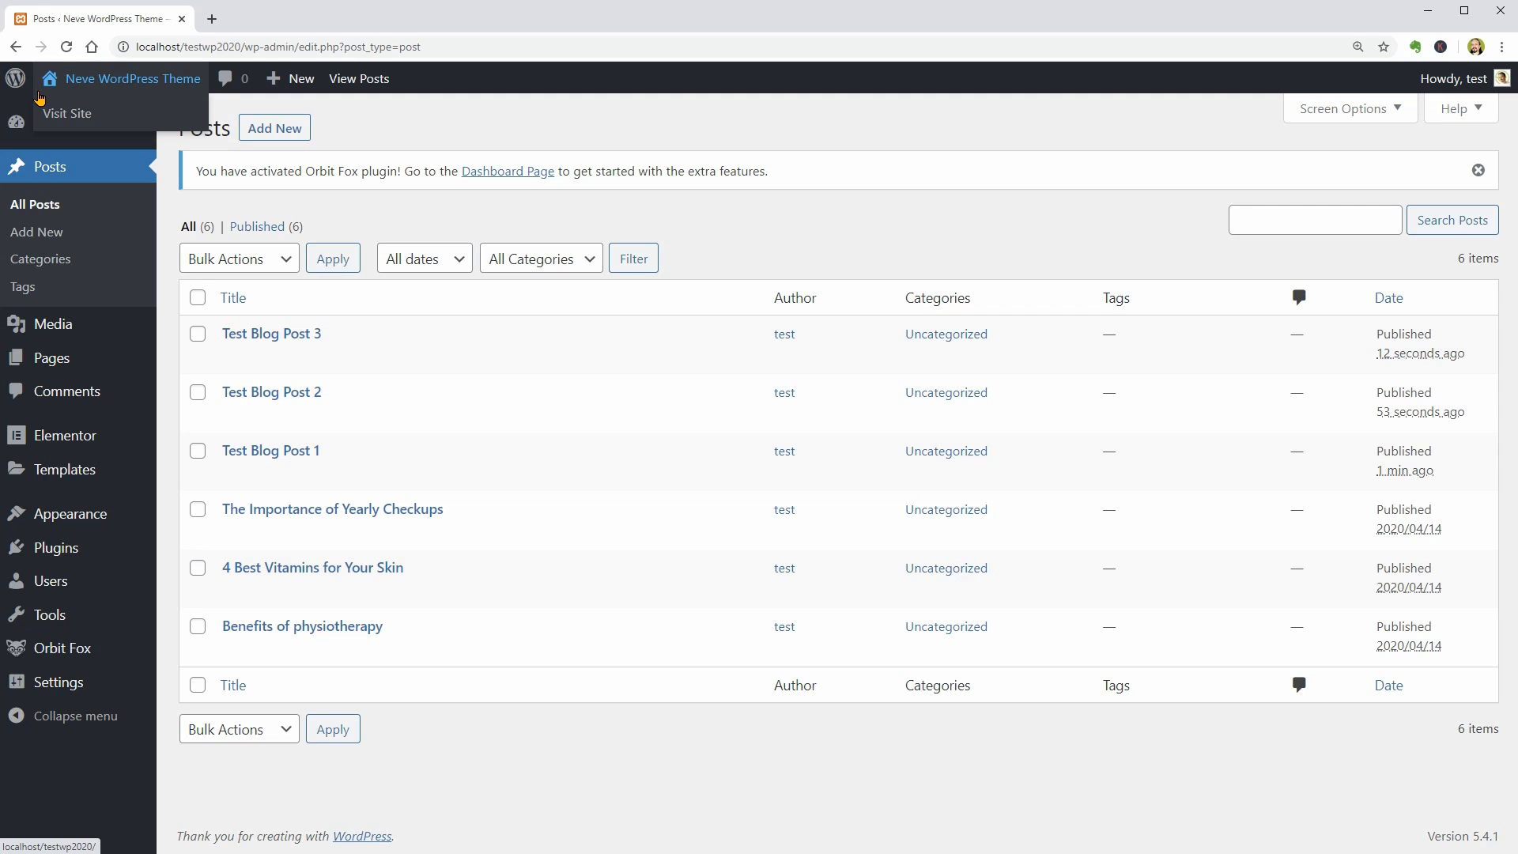
- Preview the Blog page with the customizer's Blog / Archive layout settings open, and enable Masonry
{"action": "mouse_move", "coordinate": [102, 518]}
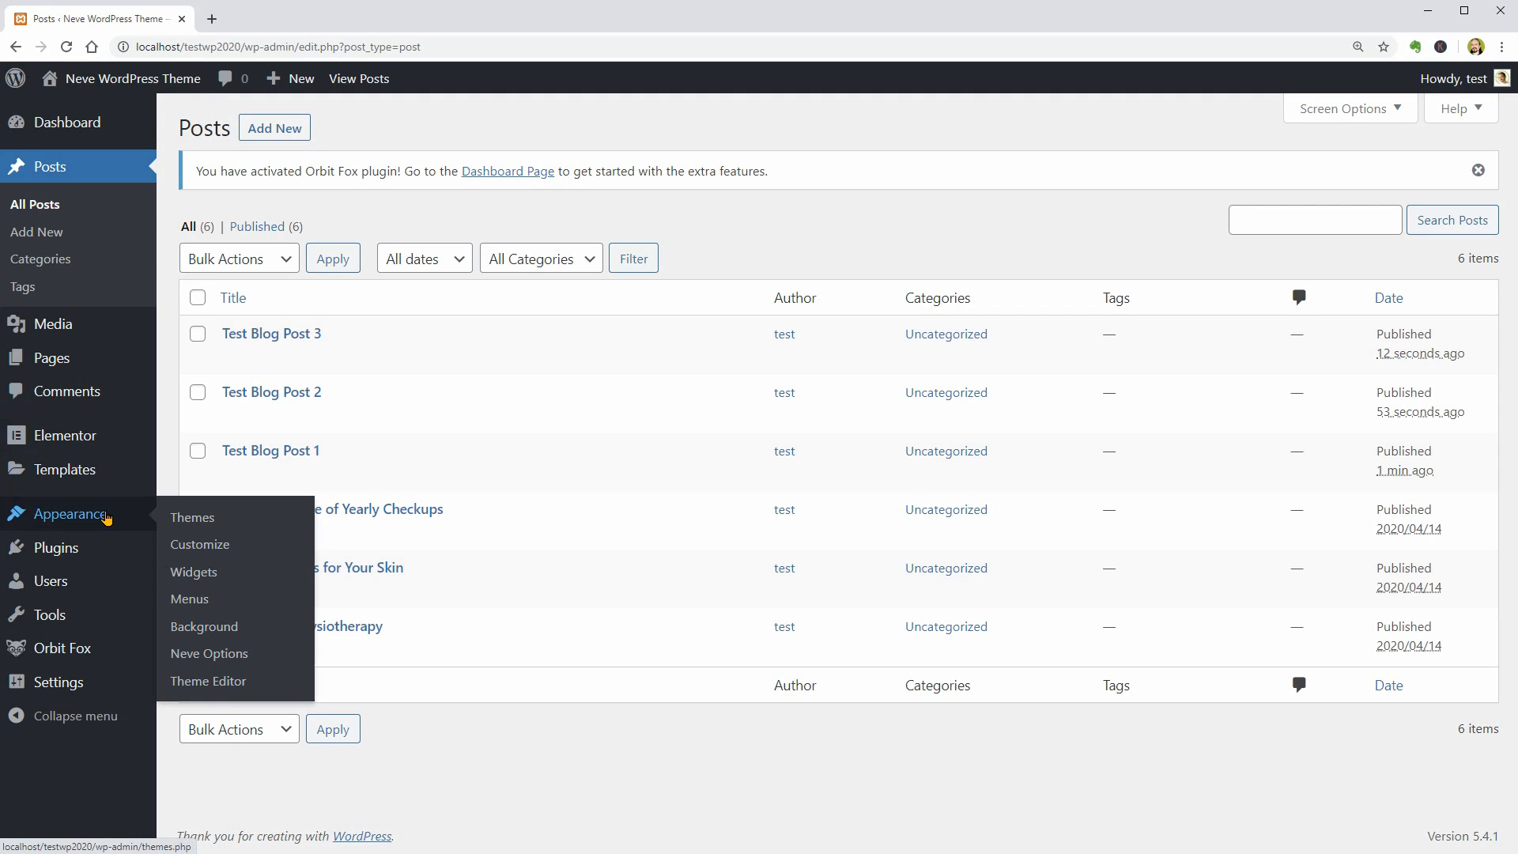
{"action": "left_click", "coordinate": [200, 545]}
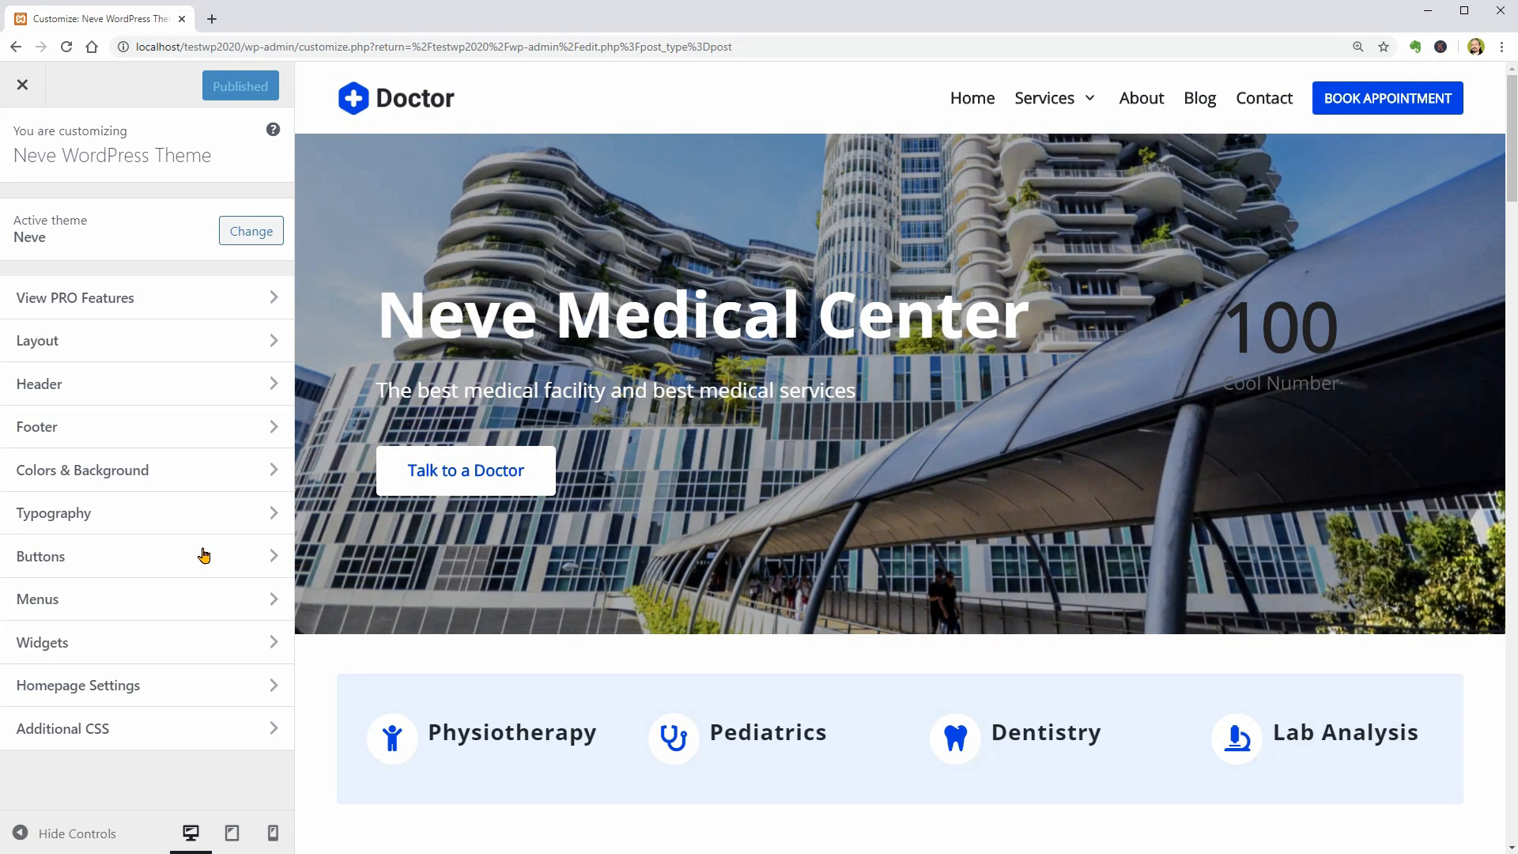
{"action": "left_click", "coordinate": [187, 338]}
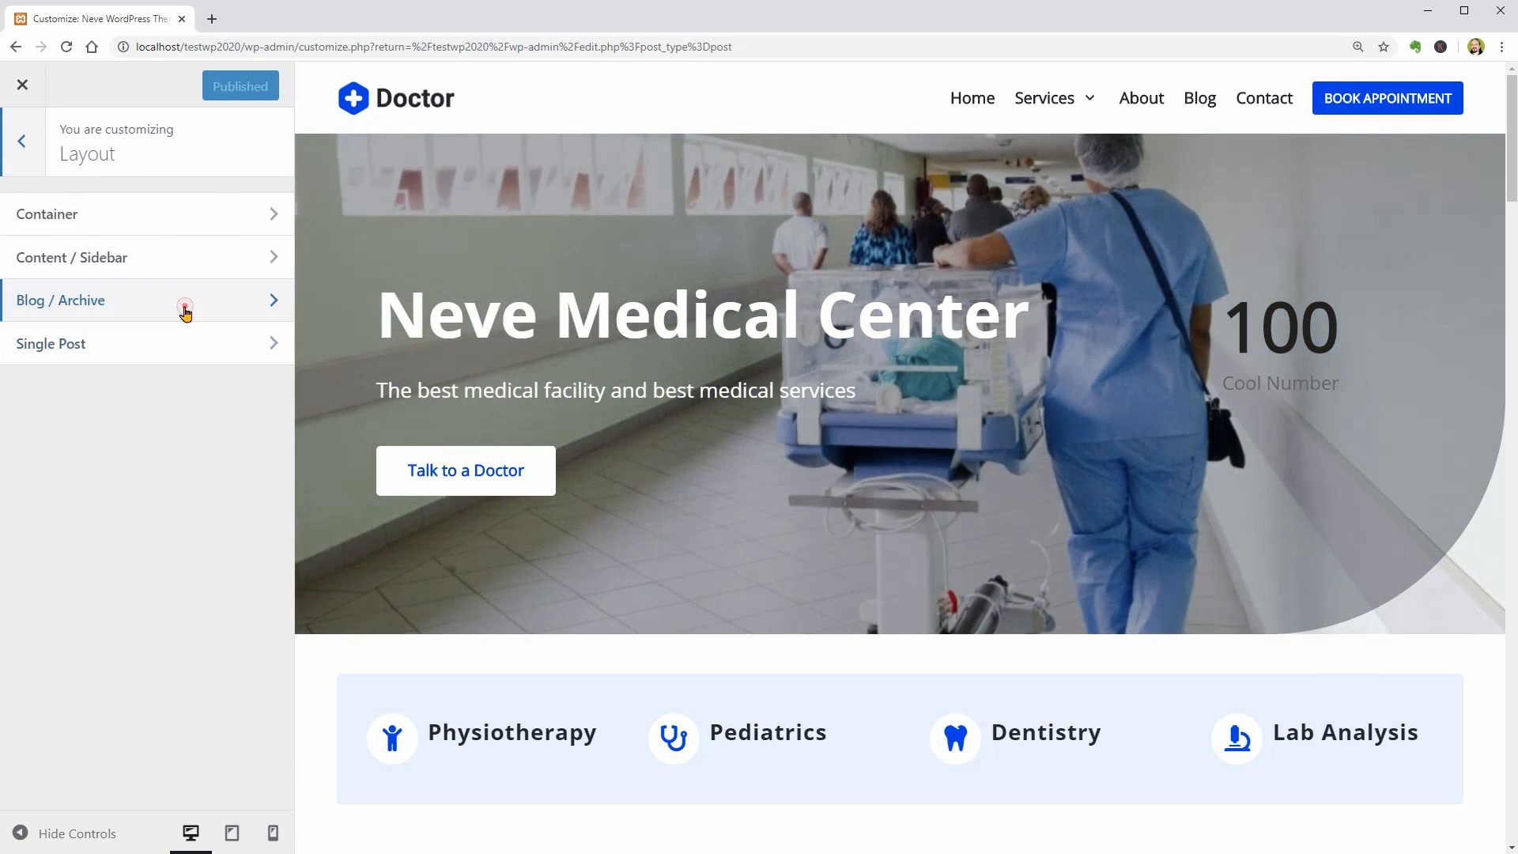
{"action": "left_click", "coordinate": [187, 304]}
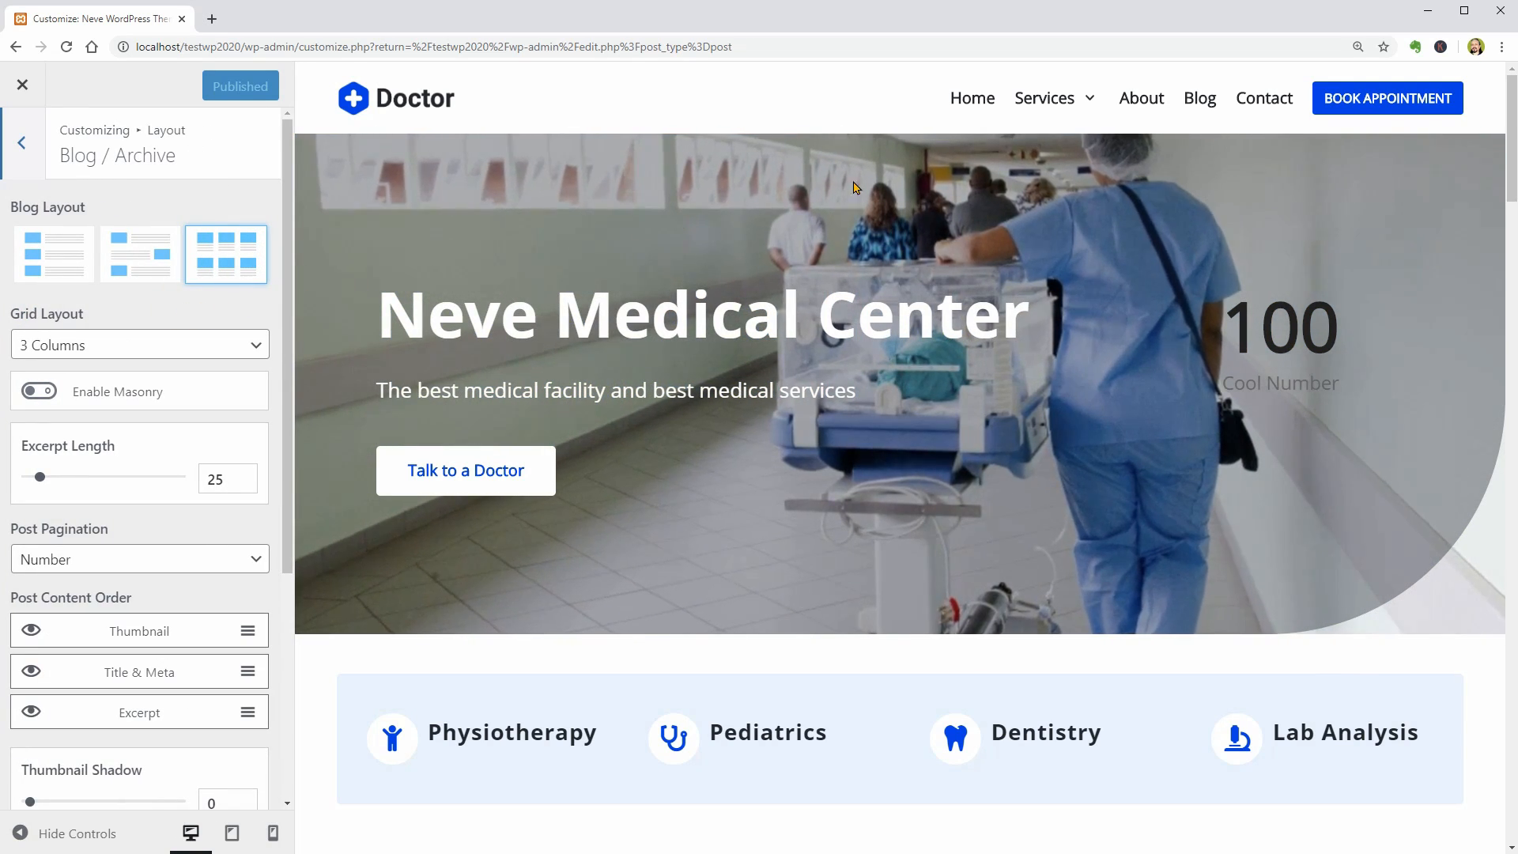
{"action": "left_click", "coordinate": [1197, 98]}
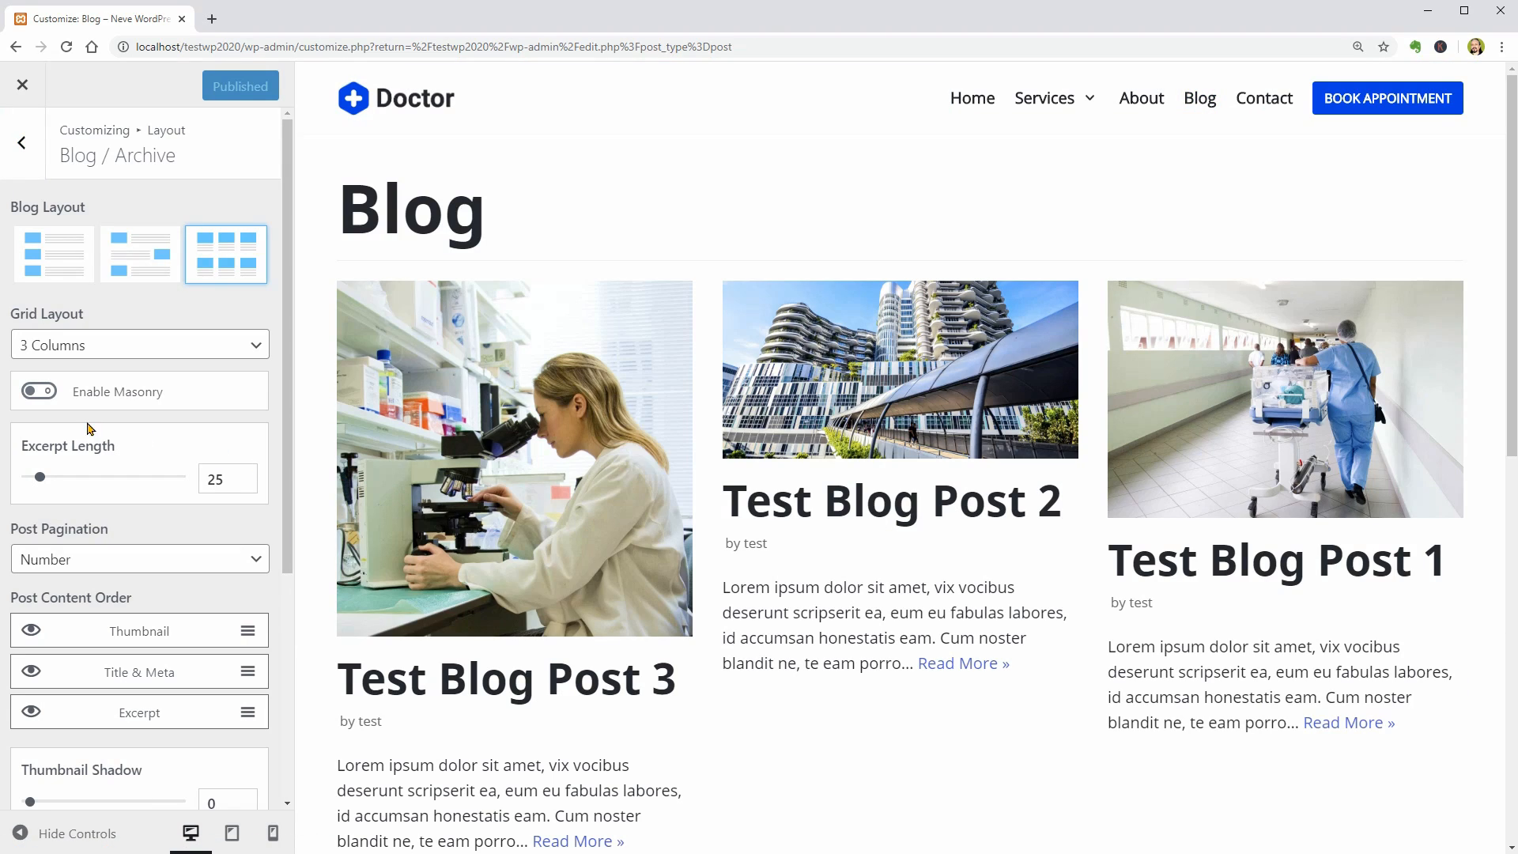
{"action": "left_click", "coordinate": [40, 390]}
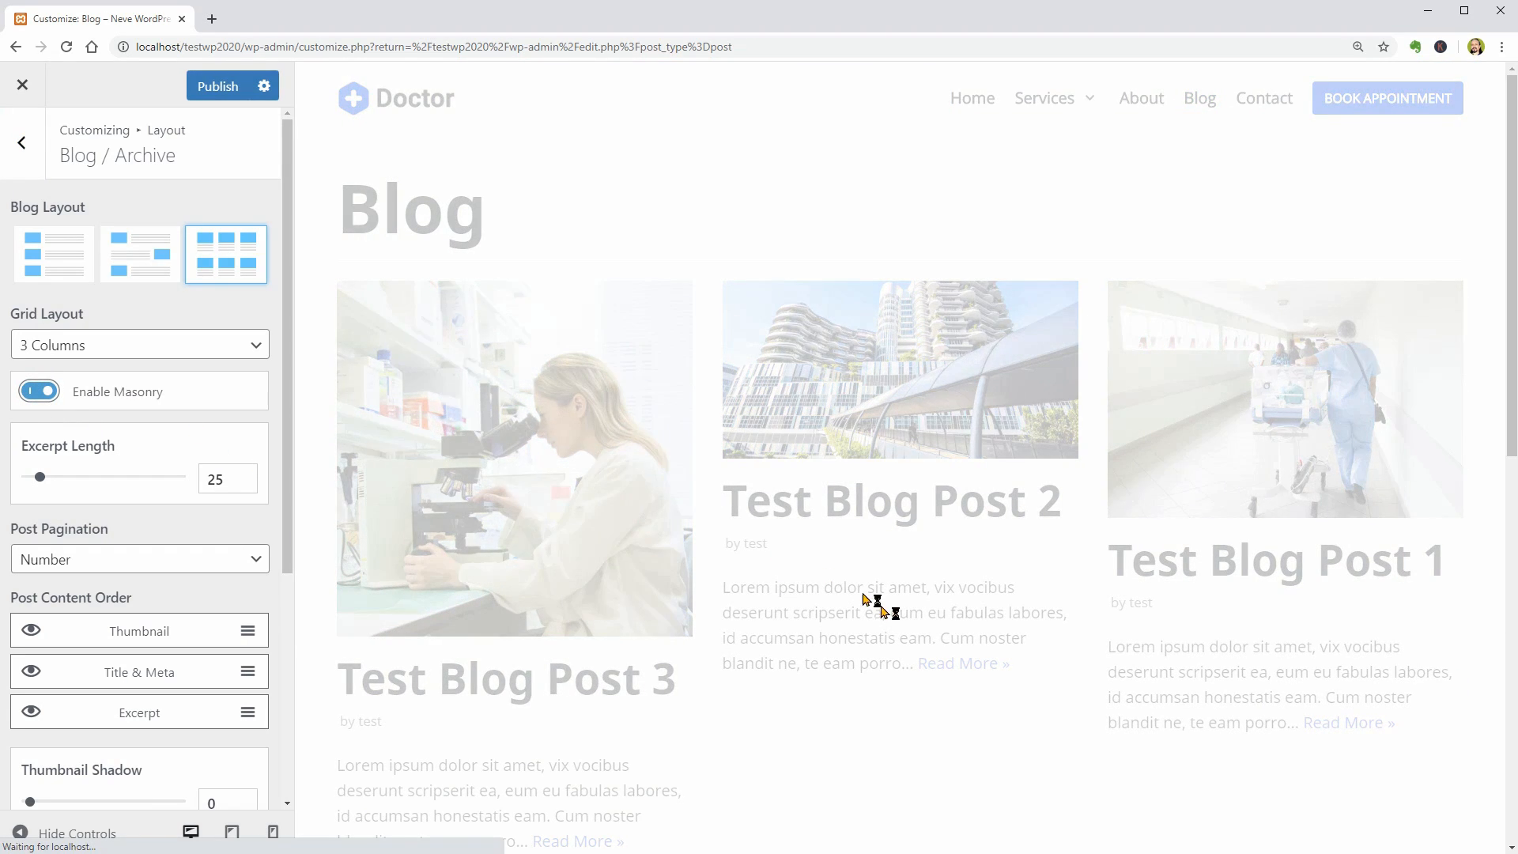
{"action": "scroll", "coordinate": [888, 605], "scroll_direction": "down", "scroll_amount": 2}
{"action": "scroll", "coordinate": [889, 605], "scroll_direction": "up", "scroll_amount": 1}
- Set the blog's Excerpt Length to 20 and Post Pagination to Infinite Scroll
{"action": "left_click_drag", "start_coordinate": [338, 656], "coordinate": [633, 741]}
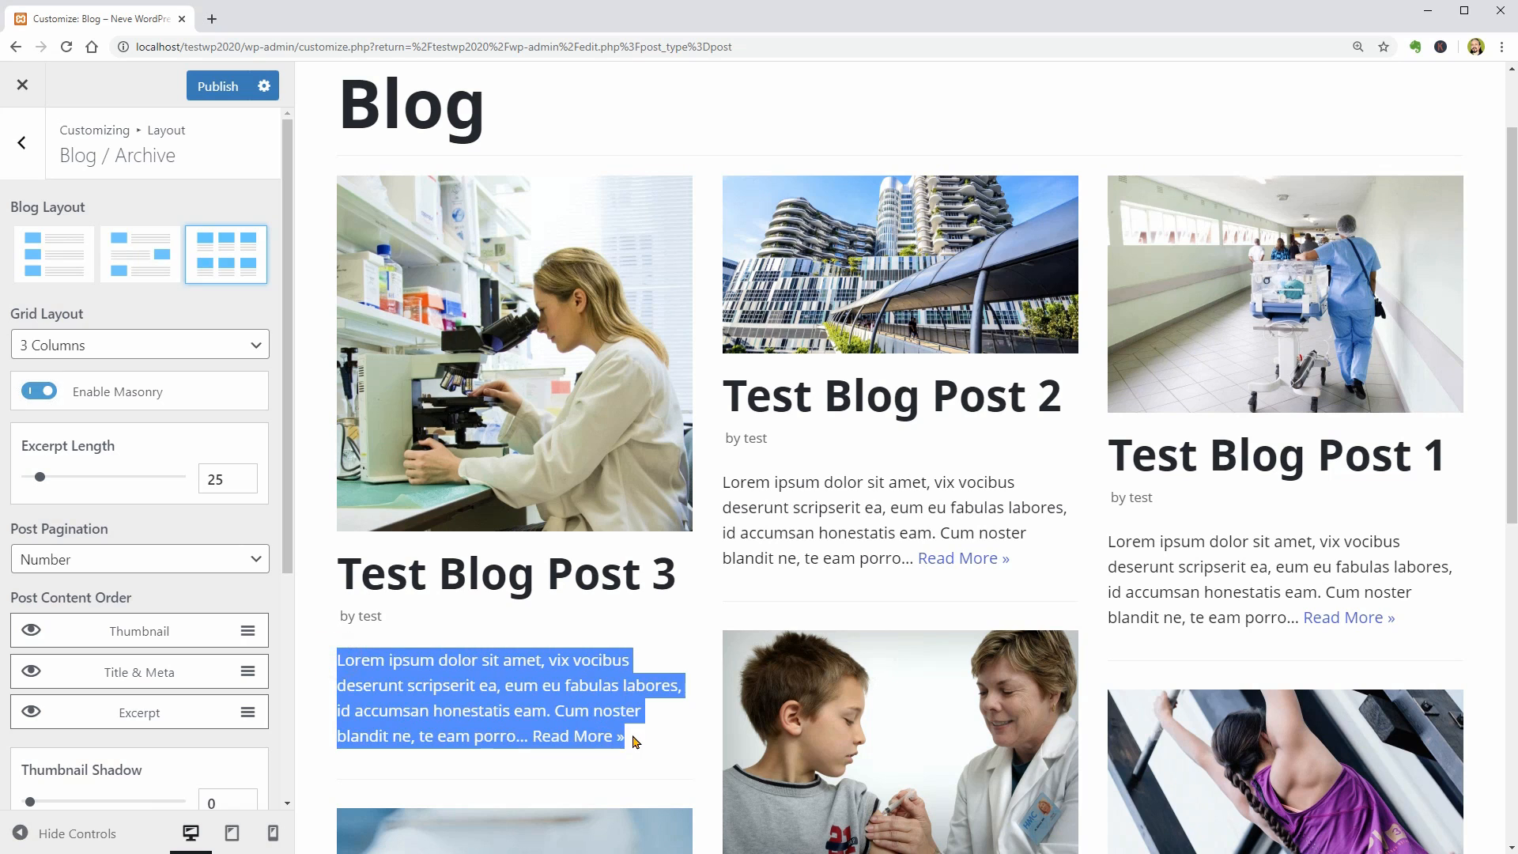
{"action": "left_click", "coordinate": [247, 486]}
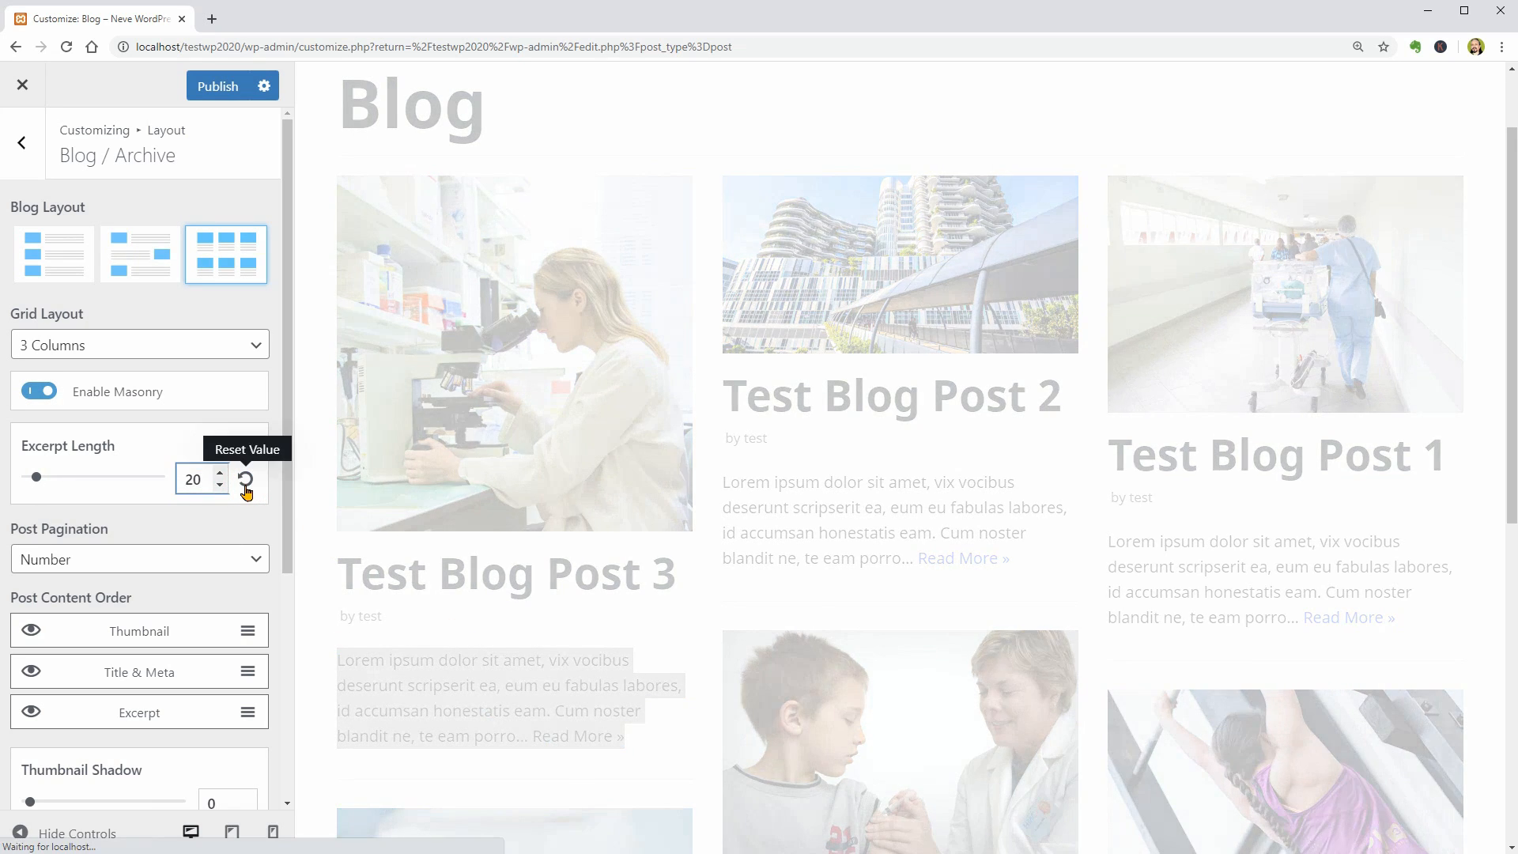
{"action": "scroll", "coordinate": [538, 668], "scroll_direction": "down", "scroll_amount": 2}
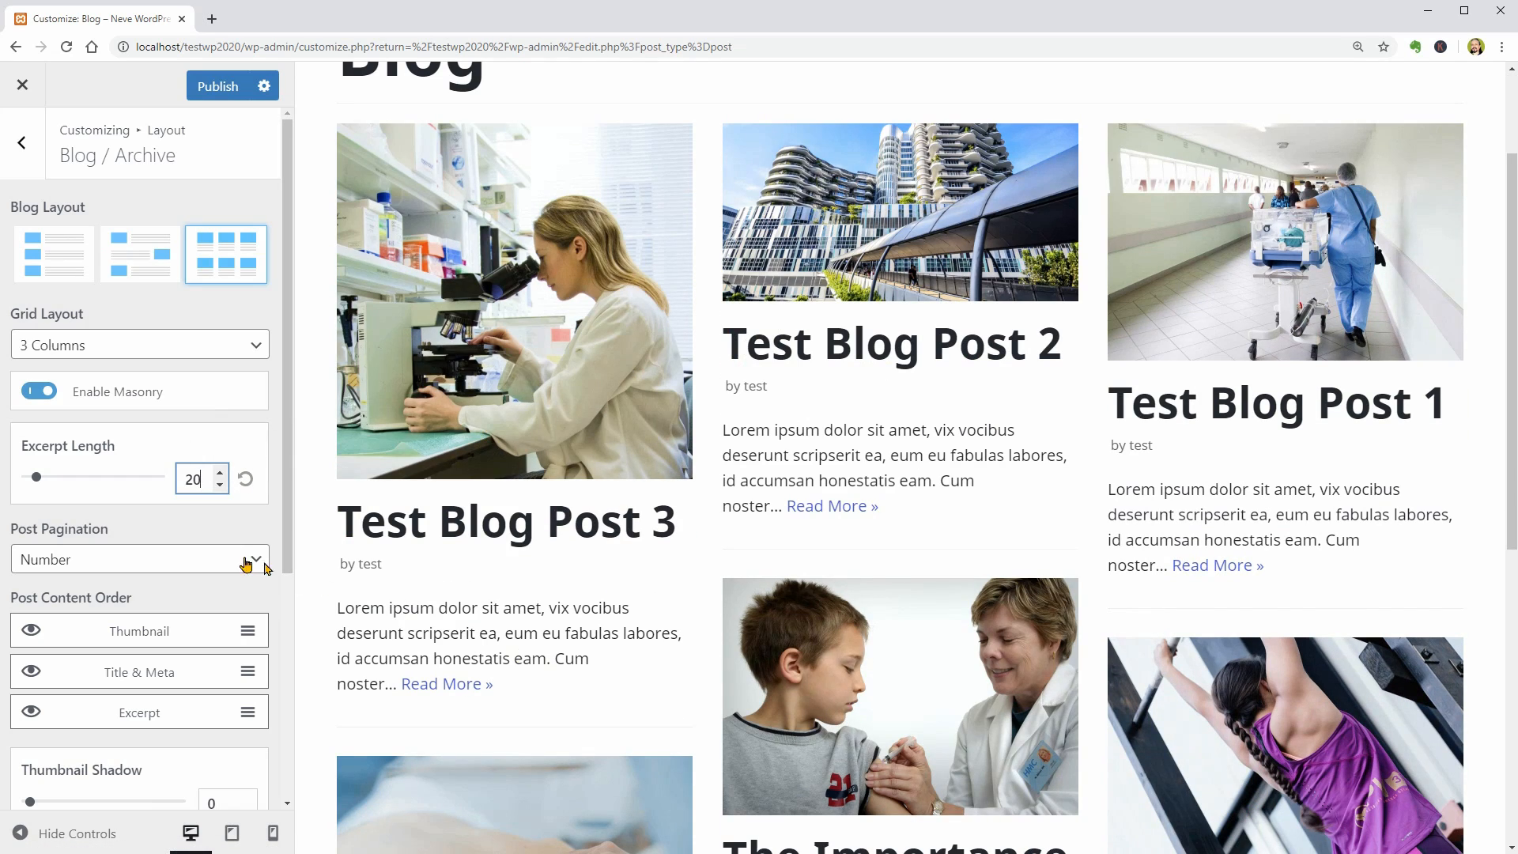
{"action": "left_click", "coordinate": [207, 560]}
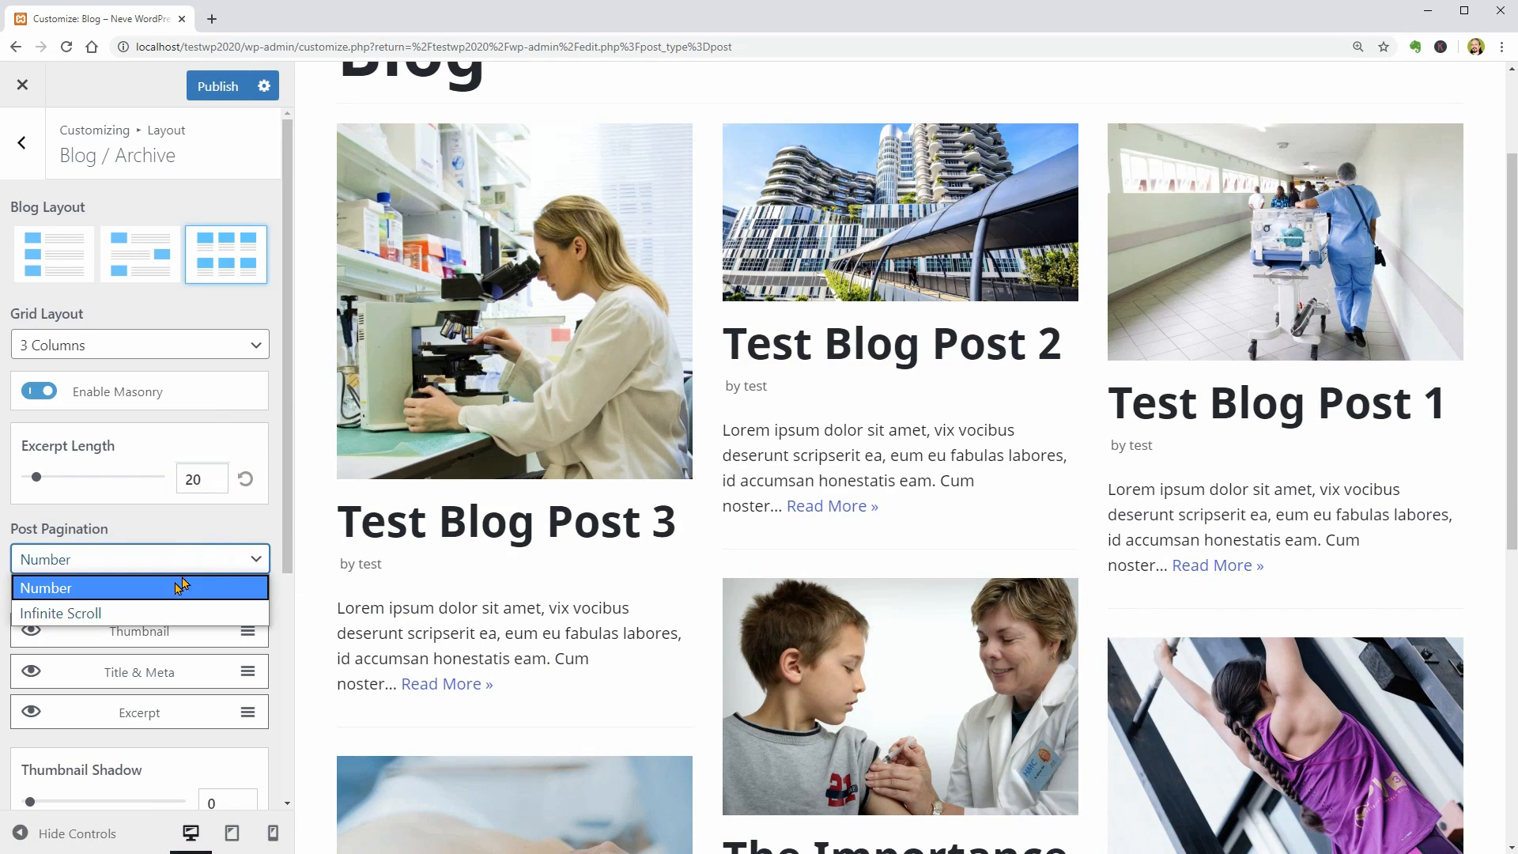
{"action": "left_click", "coordinate": [109, 614]}
{"action": "scroll", "coordinate": [154, 620], "scroll_direction": "down", "scroll_amount": 2}
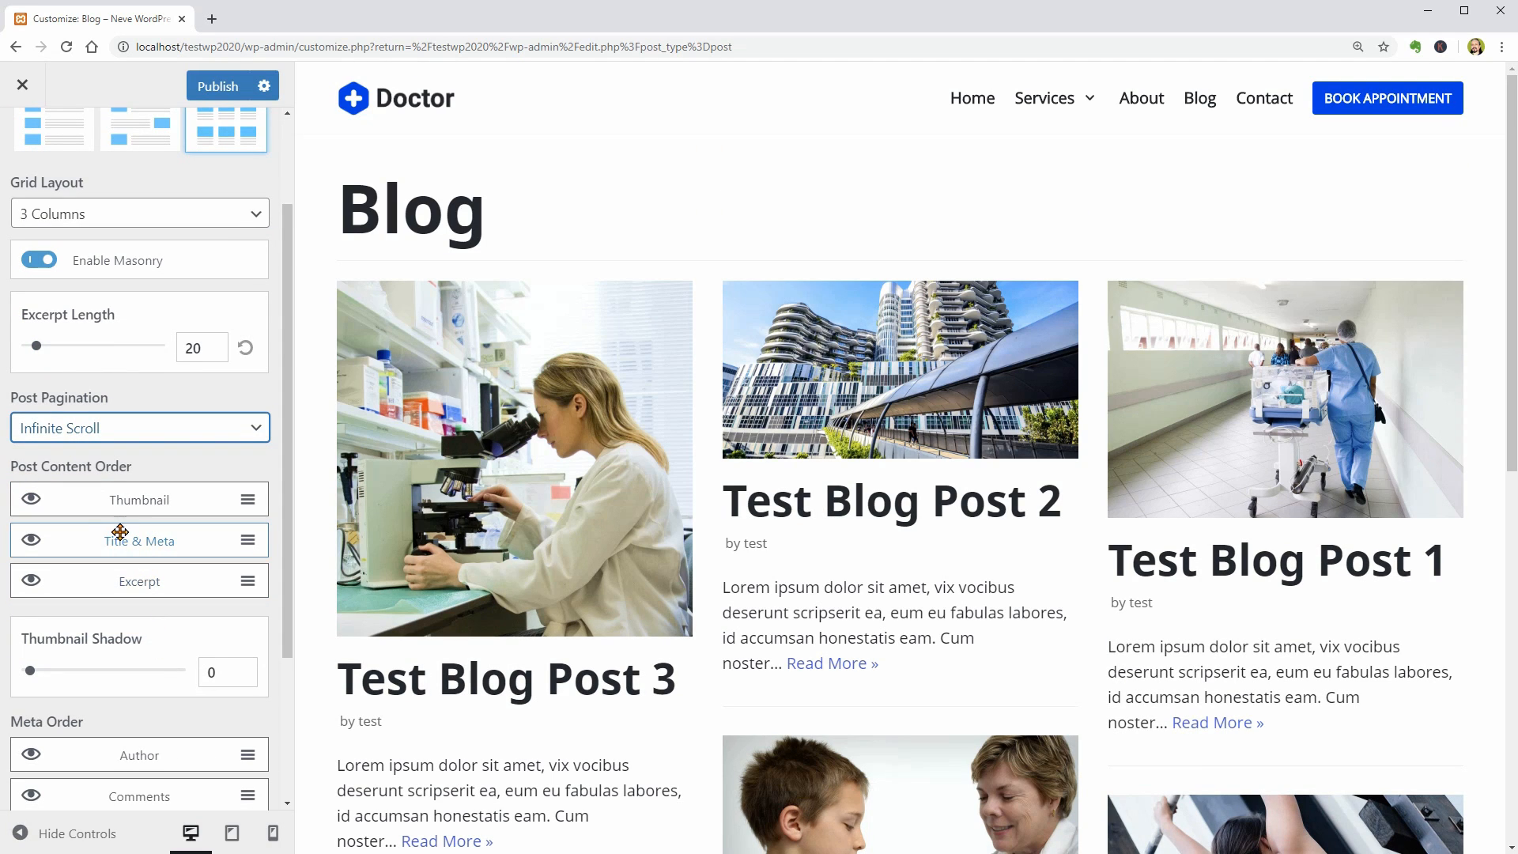
- Move Title & Meta above Thumbnail in the Post Content Order, and hide both Title & Meta and Excerpt
{"action": "left_click_drag", "start_coordinate": [136, 499], "coordinate": [158, 539]}
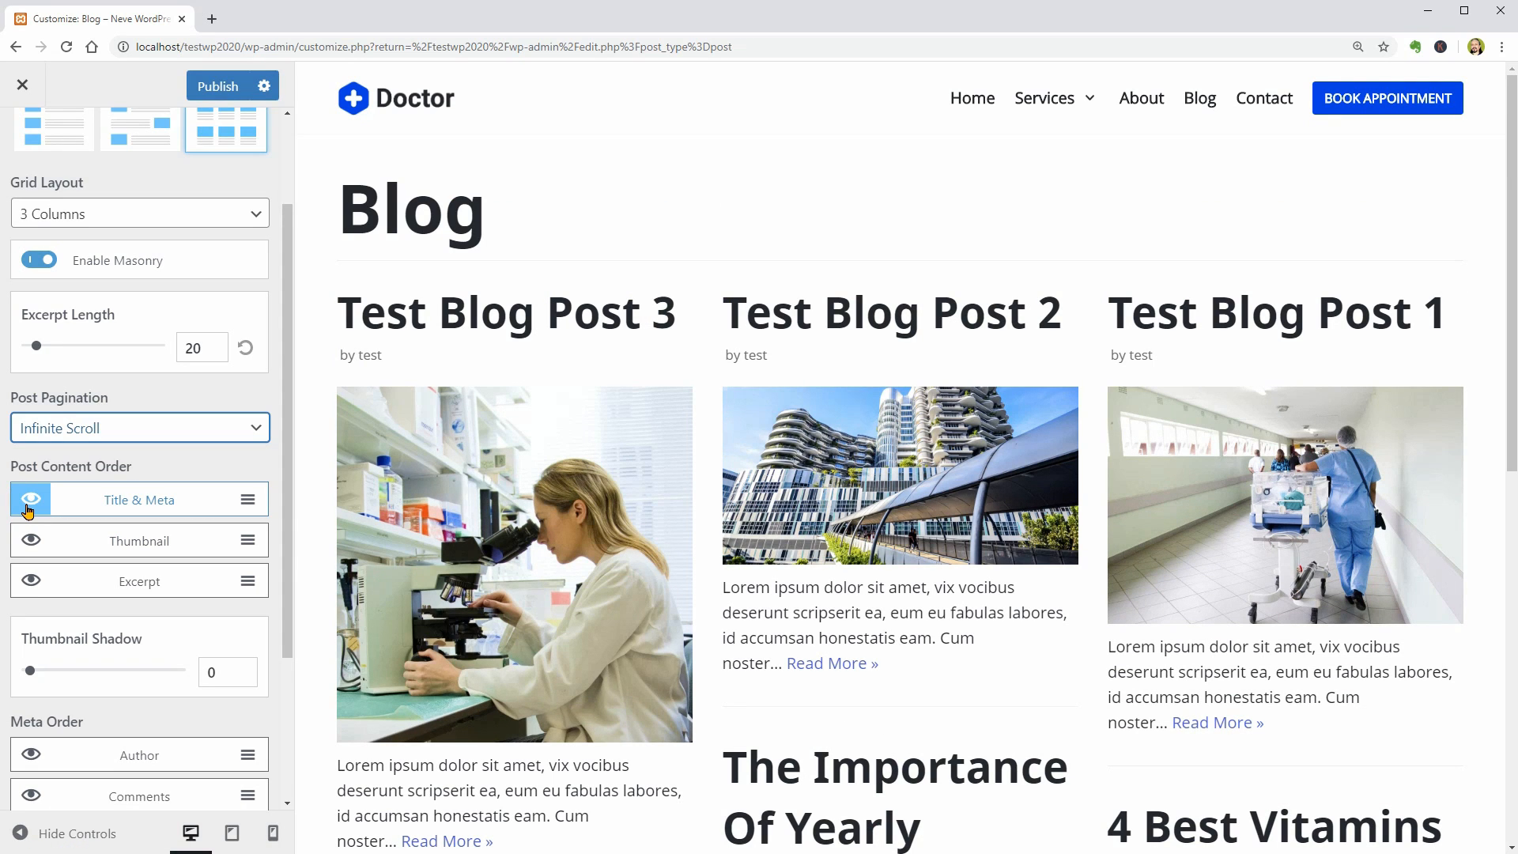
{"action": "left_click", "coordinate": [28, 506]}
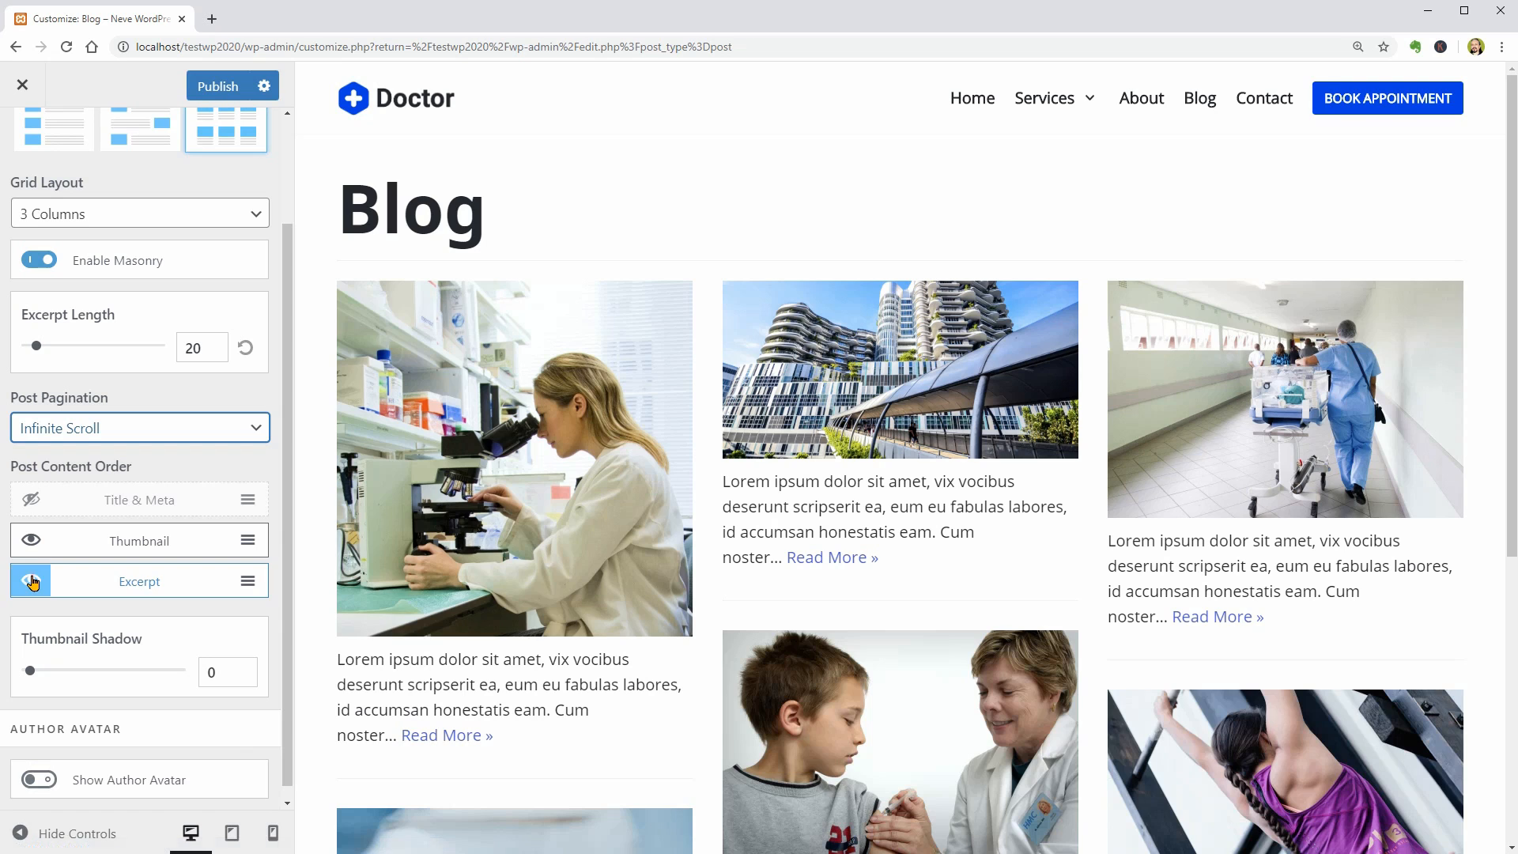
{"action": "left_click", "coordinate": [32, 582]}
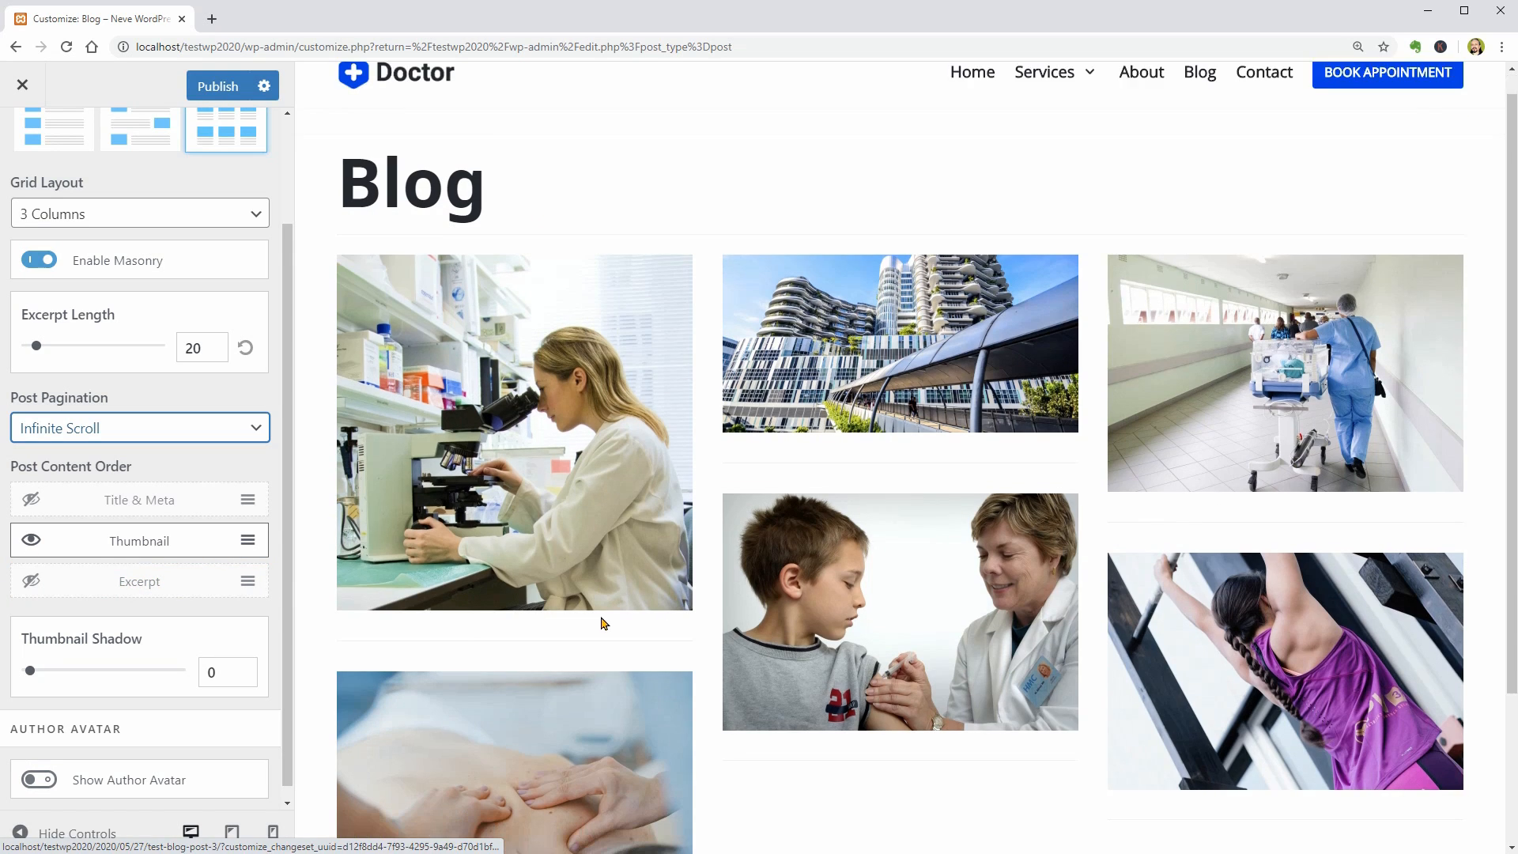
{"action": "scroll", "coordinate": [603, 625], "scroll_direction": "down", "scroll_amount": 2}
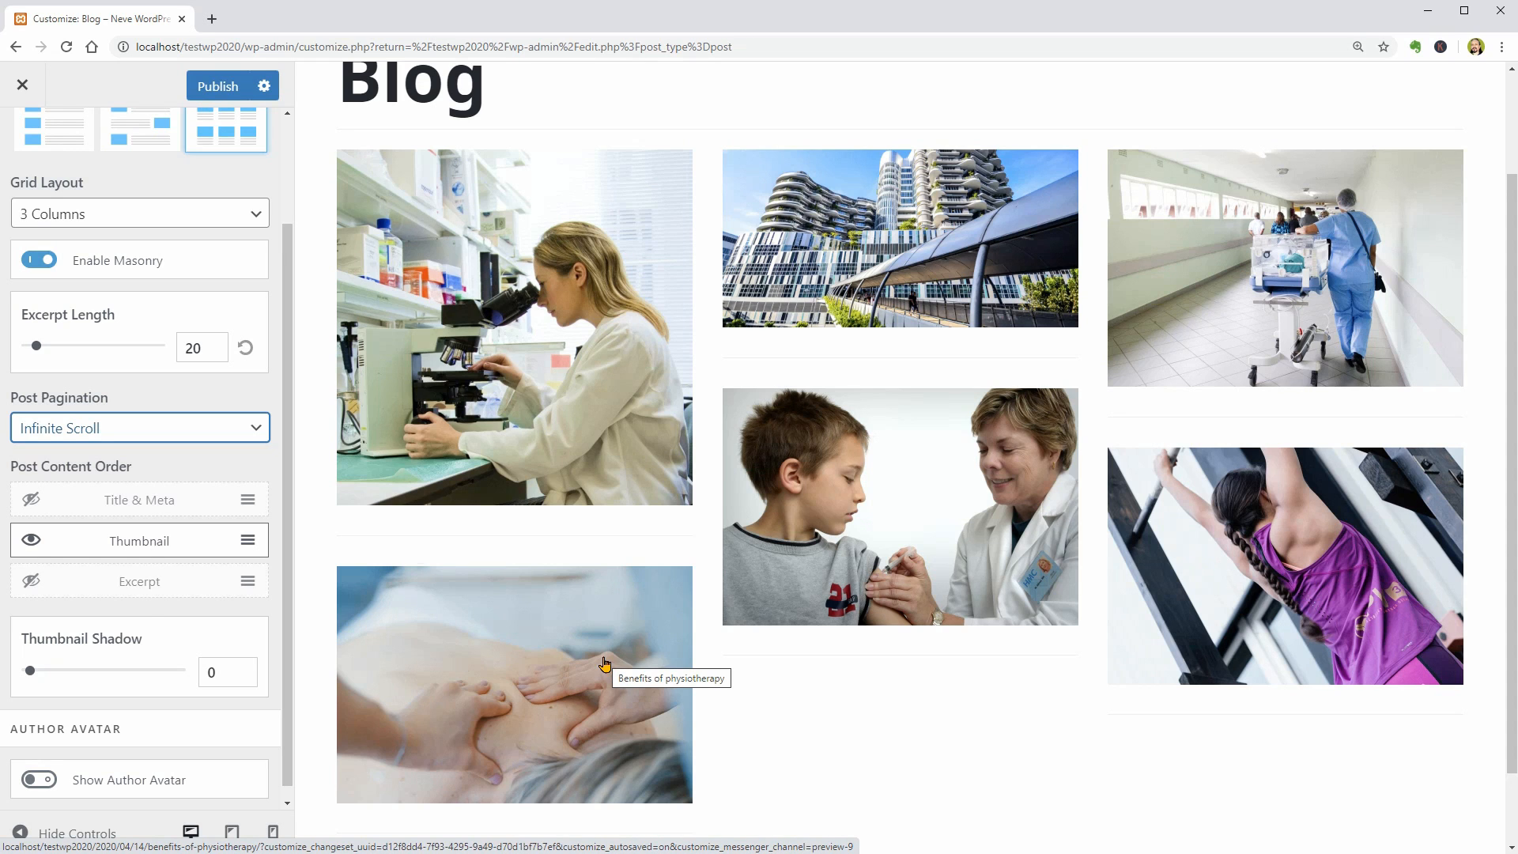
- Set the Thumbnail Shadow to 4 and turn on Show Author Avatar
{"action": "left_click_drag", "start_coordinate": [30, 670], "coordinate": [130, 670]}
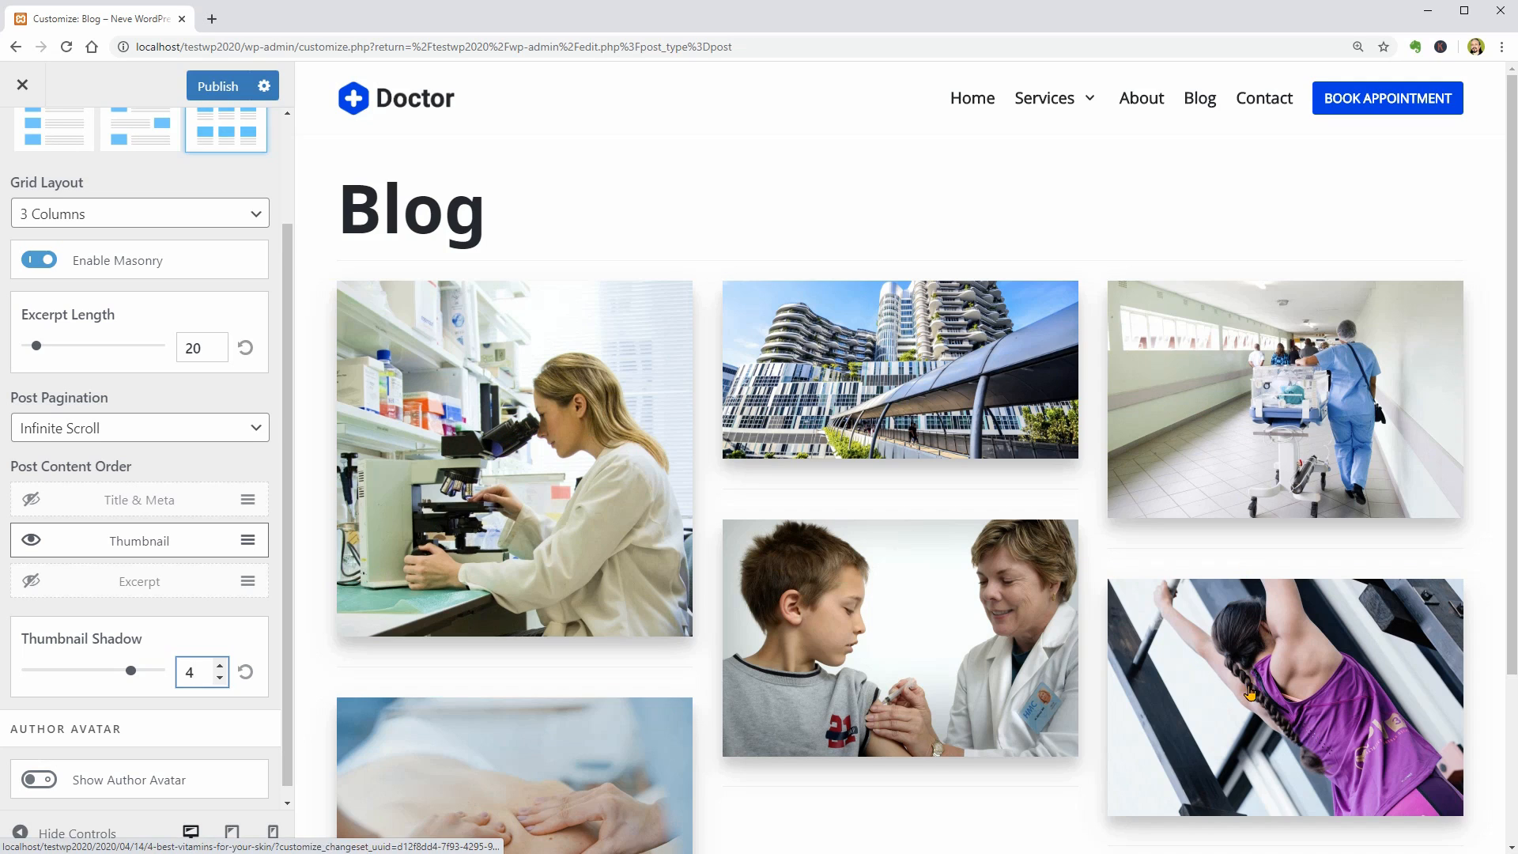
{"action": "scroll", "coordinate": [1251, 692], "scroll_direction": "down", "scroll_amount": 2}
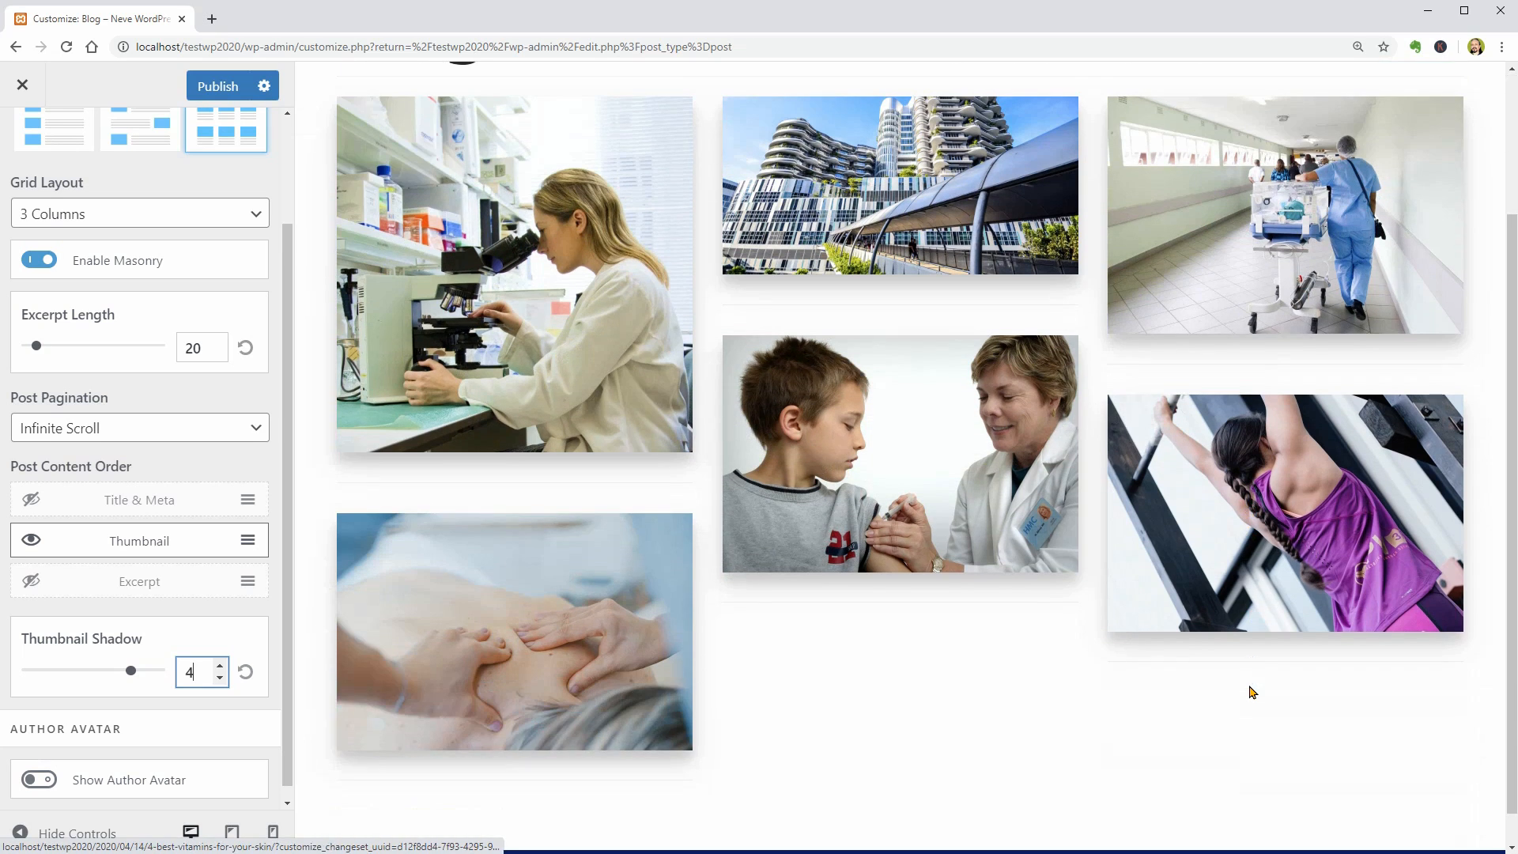
{"action": "left_click", "coordinate": [42, 781]}
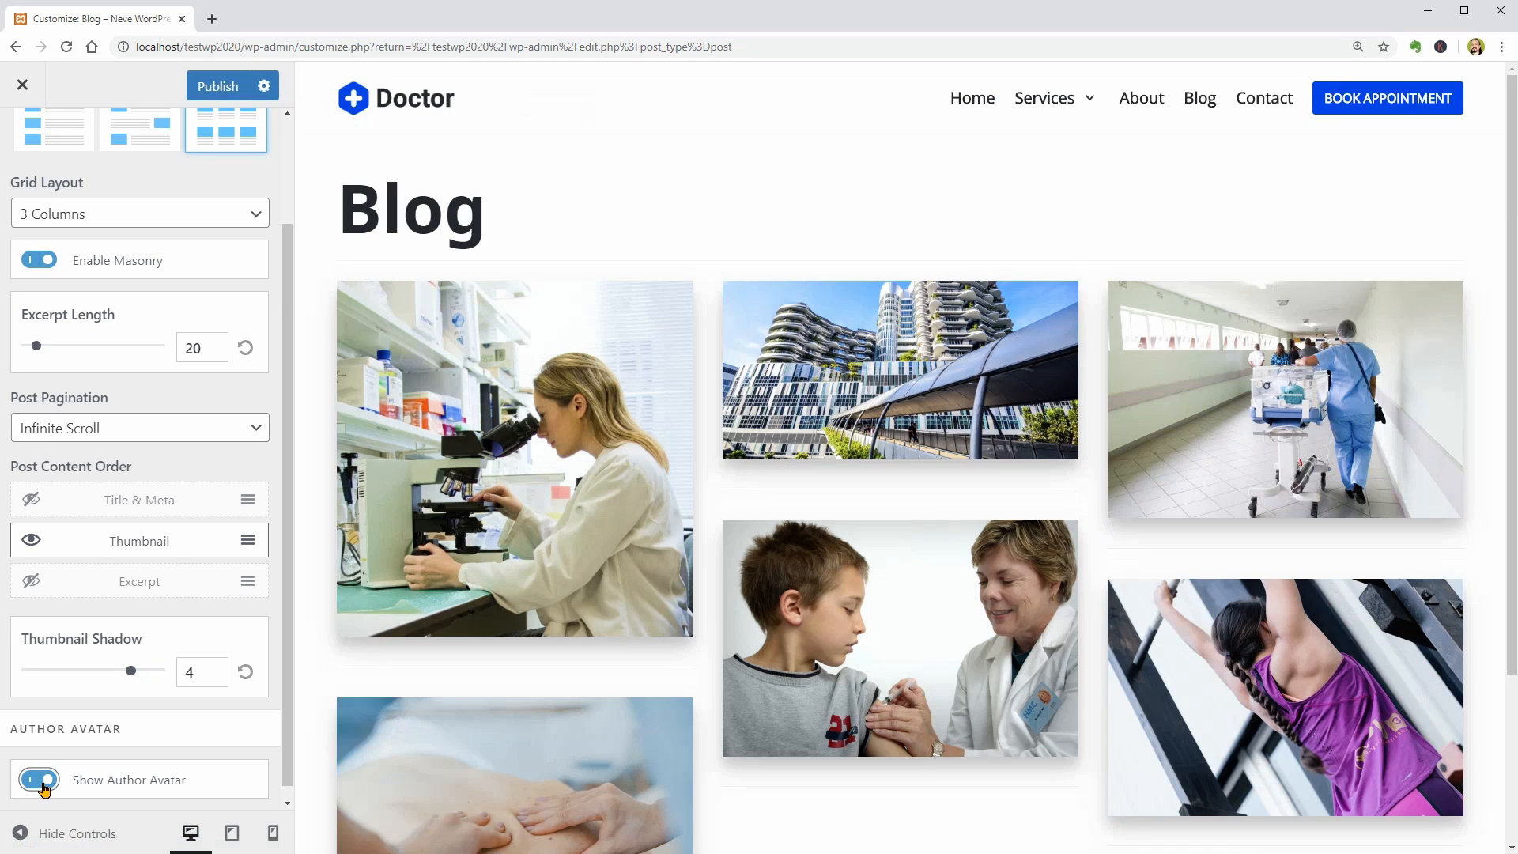
- Show Title & Meta again in the Post Content Order, and show Category and Date in the Meta Order
{"action": "left_click", "coordinate": [31, 506]}
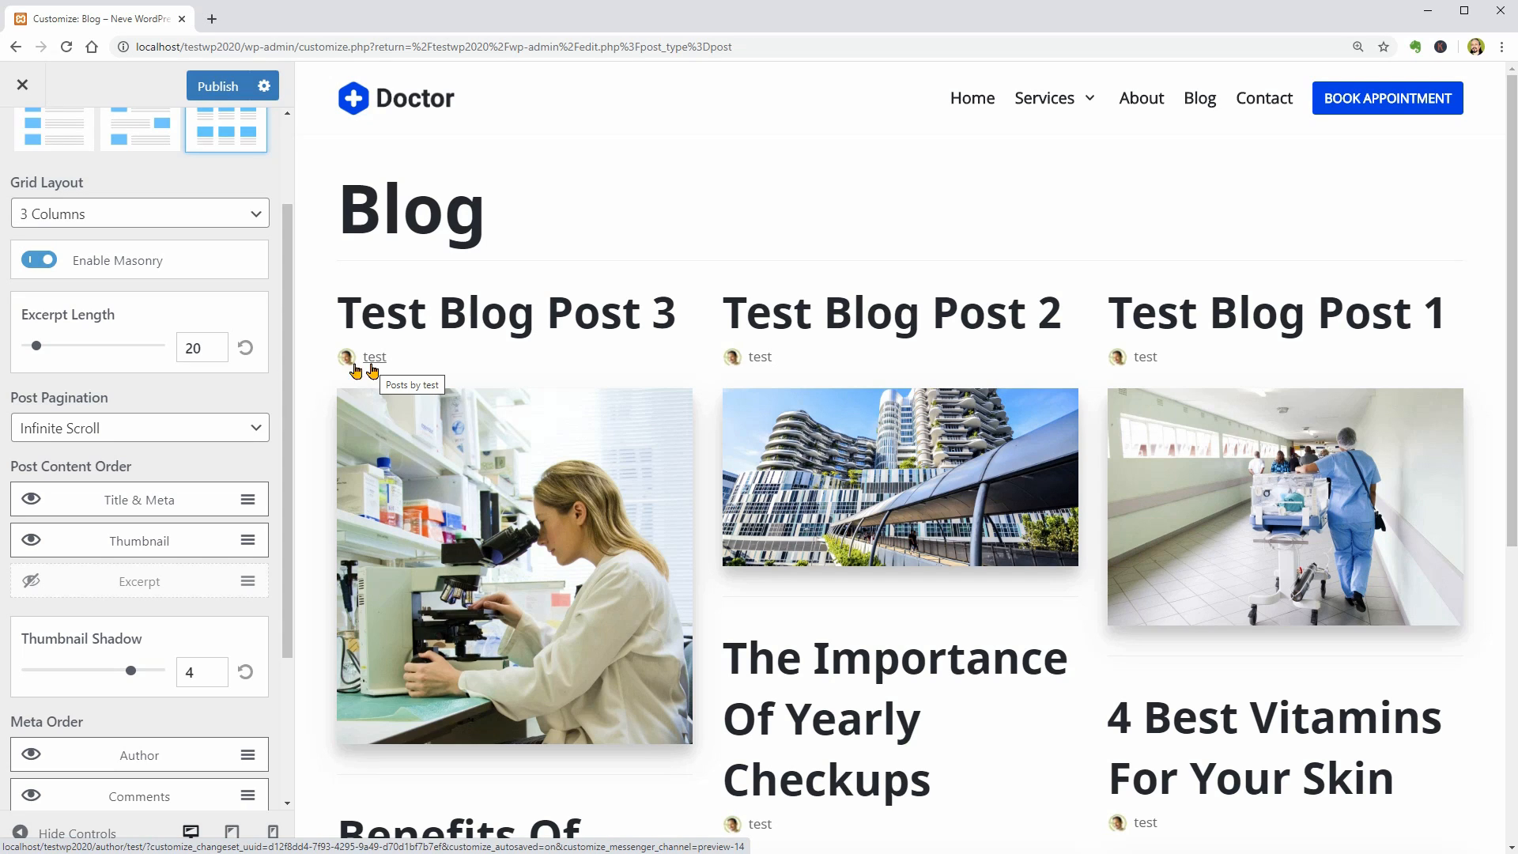
{"action": "scroll", "coordinate": [75, 434], "scroll_direction": "down", "scroll_amount": 3}
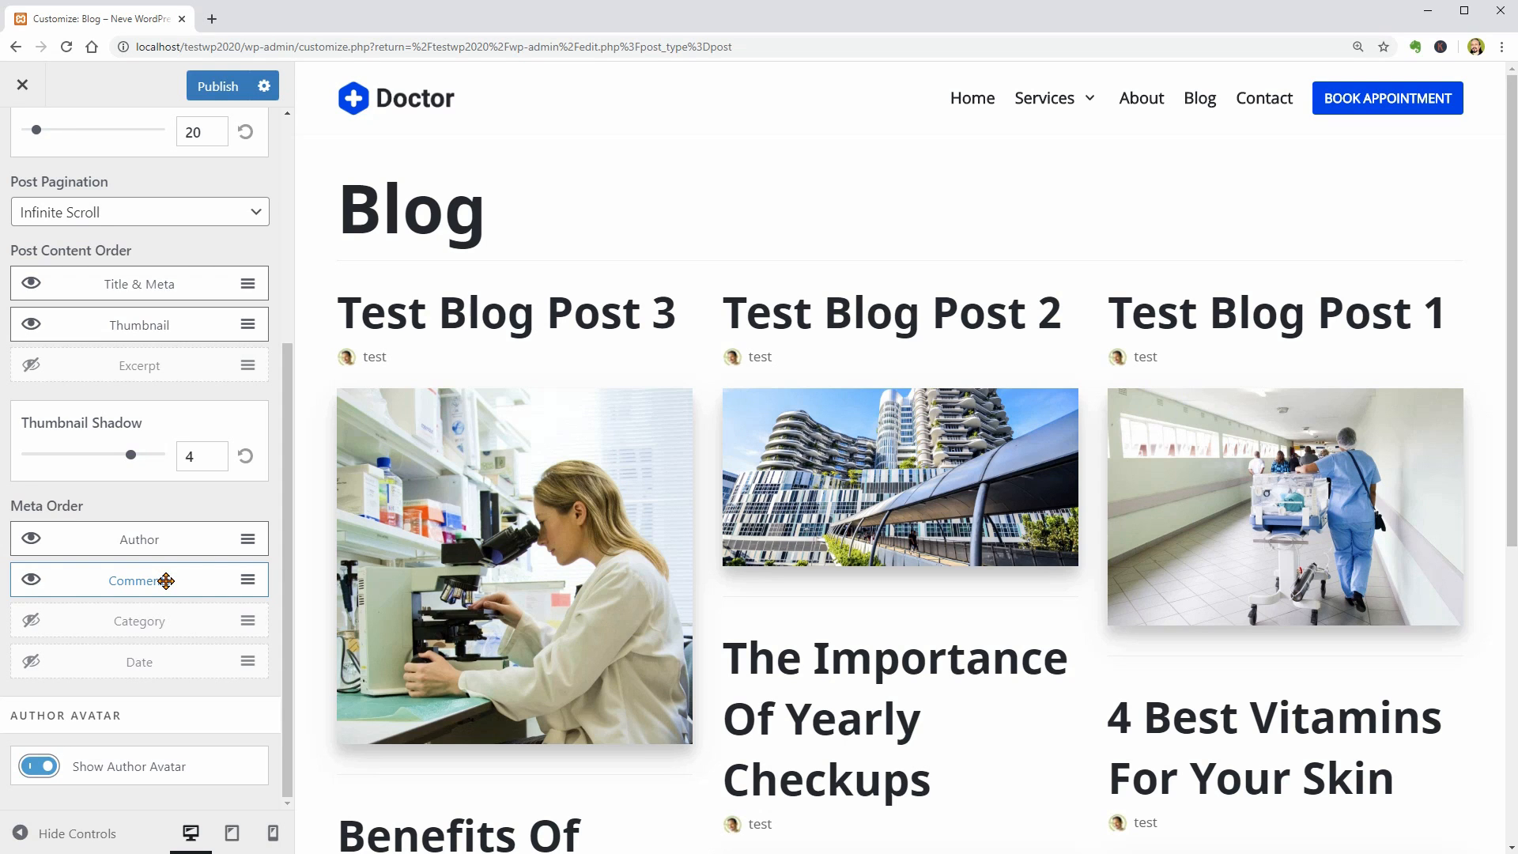
{"action": "left_click", "coordinate": [31, 619]}
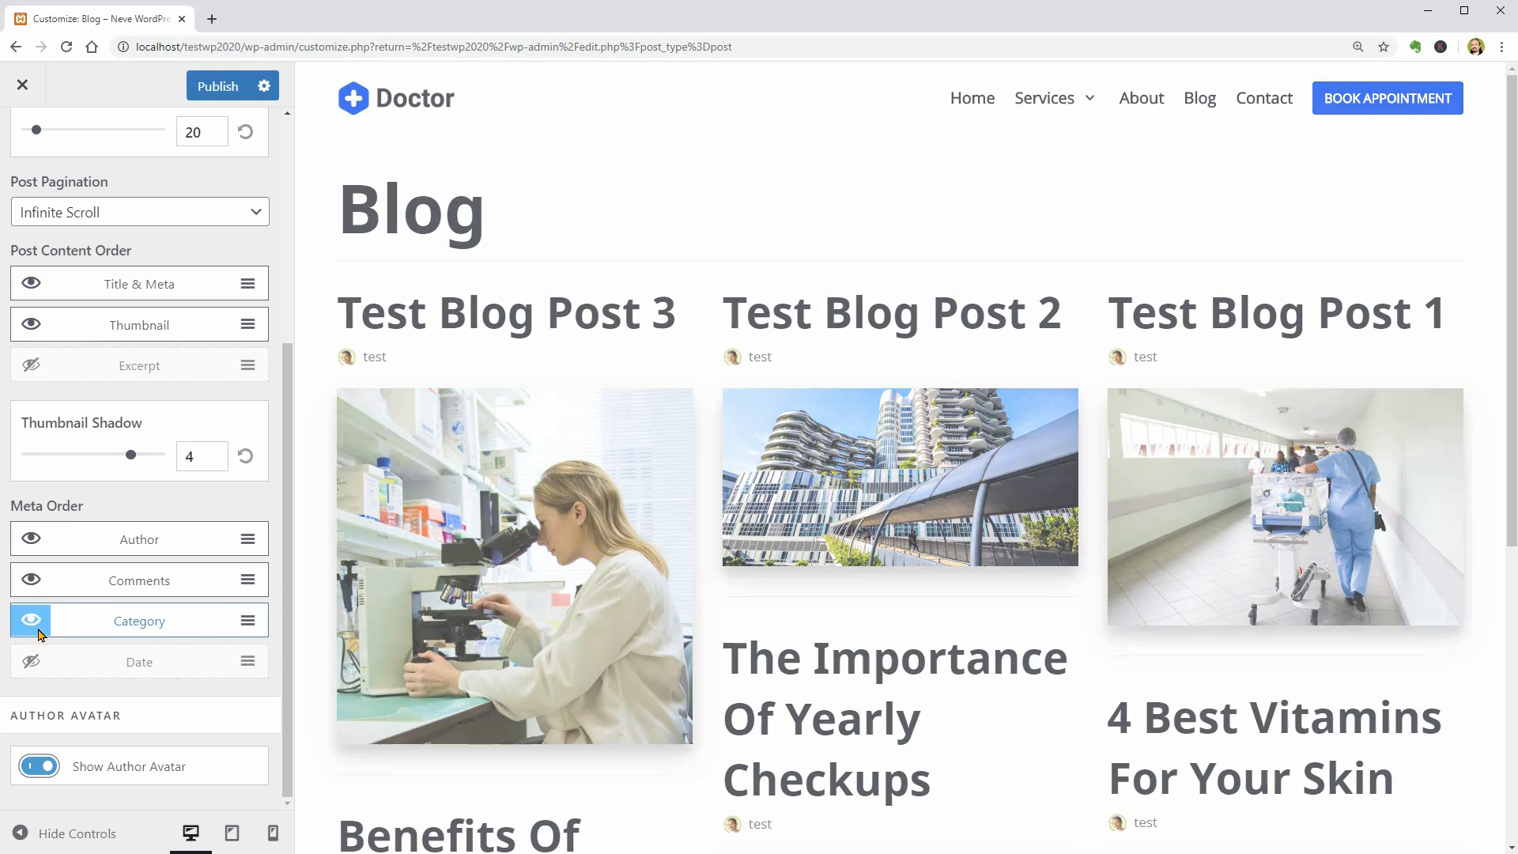
{"action": "left_click", "coordinate": [31, 661]}
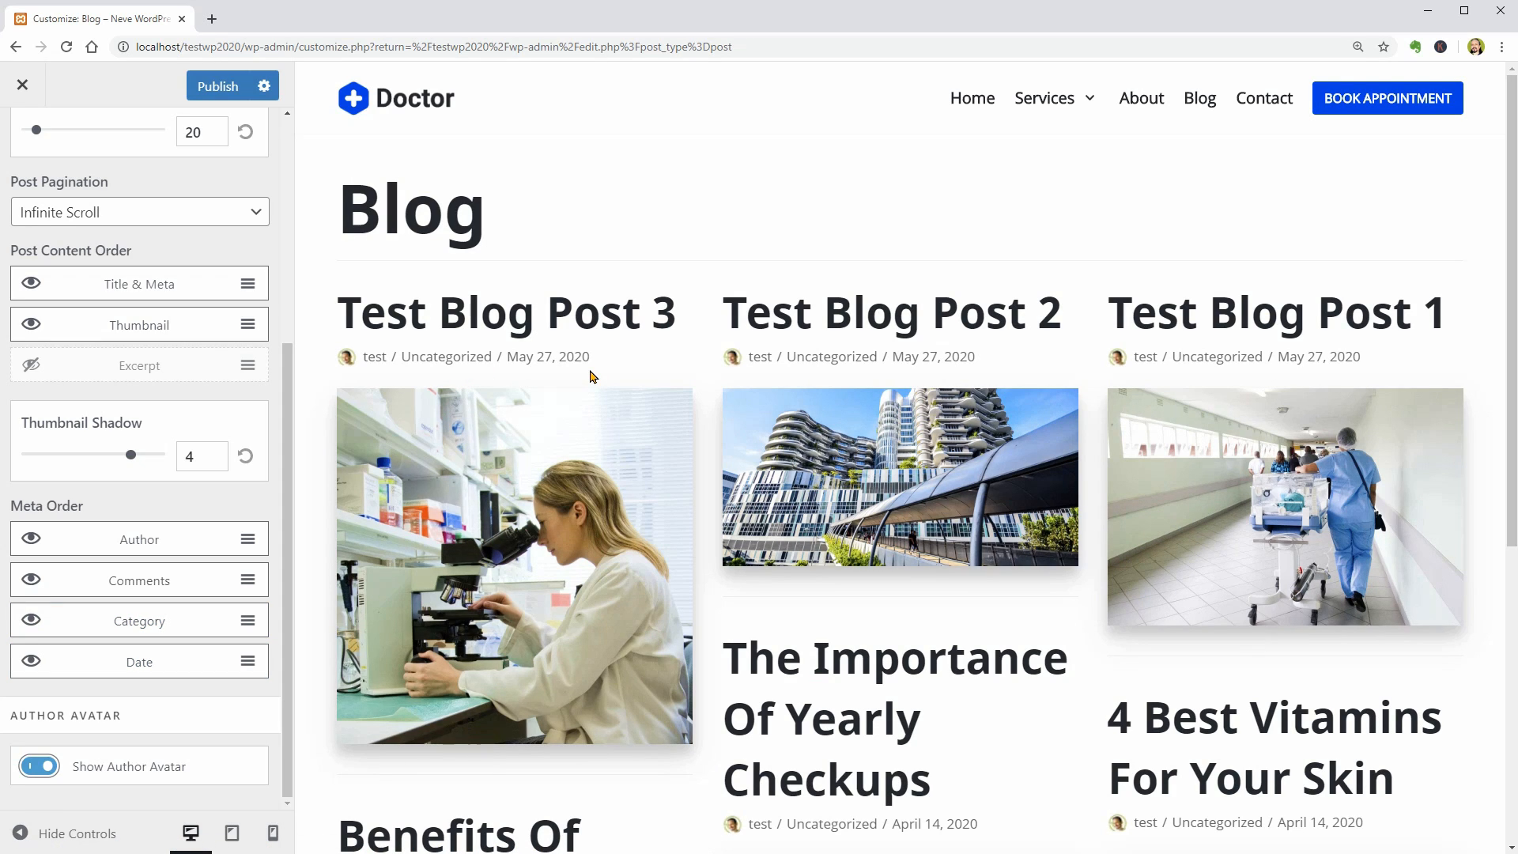
- Rearrange the Meta Order to Date, Category, Author, Comments and return to the Layout sections
{"action": "left_click_drag", "start_coordinate": [332, 318], "coordinate": [689, 340]}
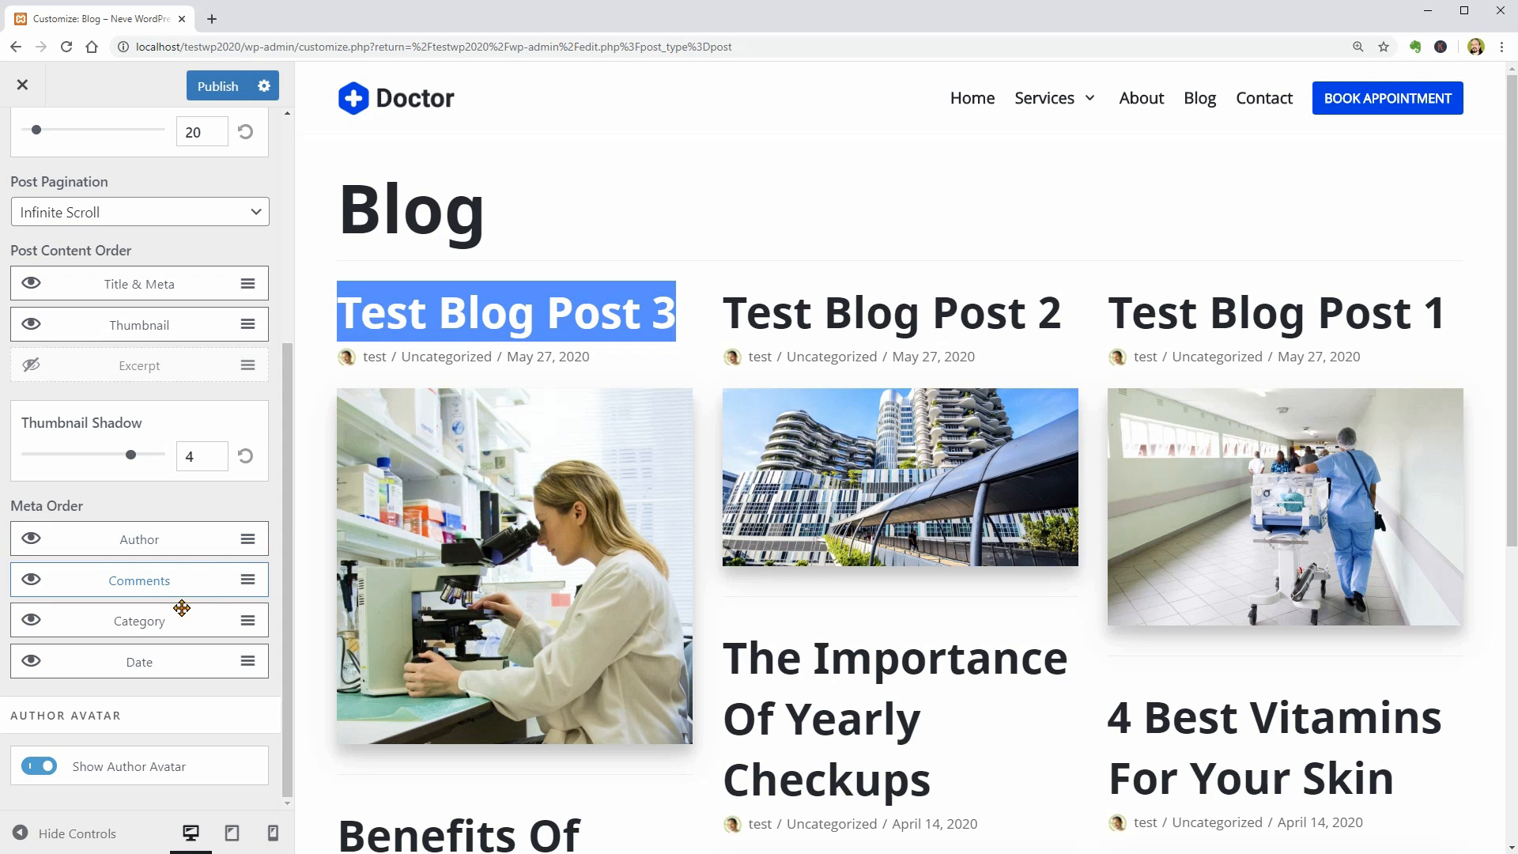
{"action": "left_click_drag", "start_coordinate": [166, 610], "coordinate": [168, 567]}
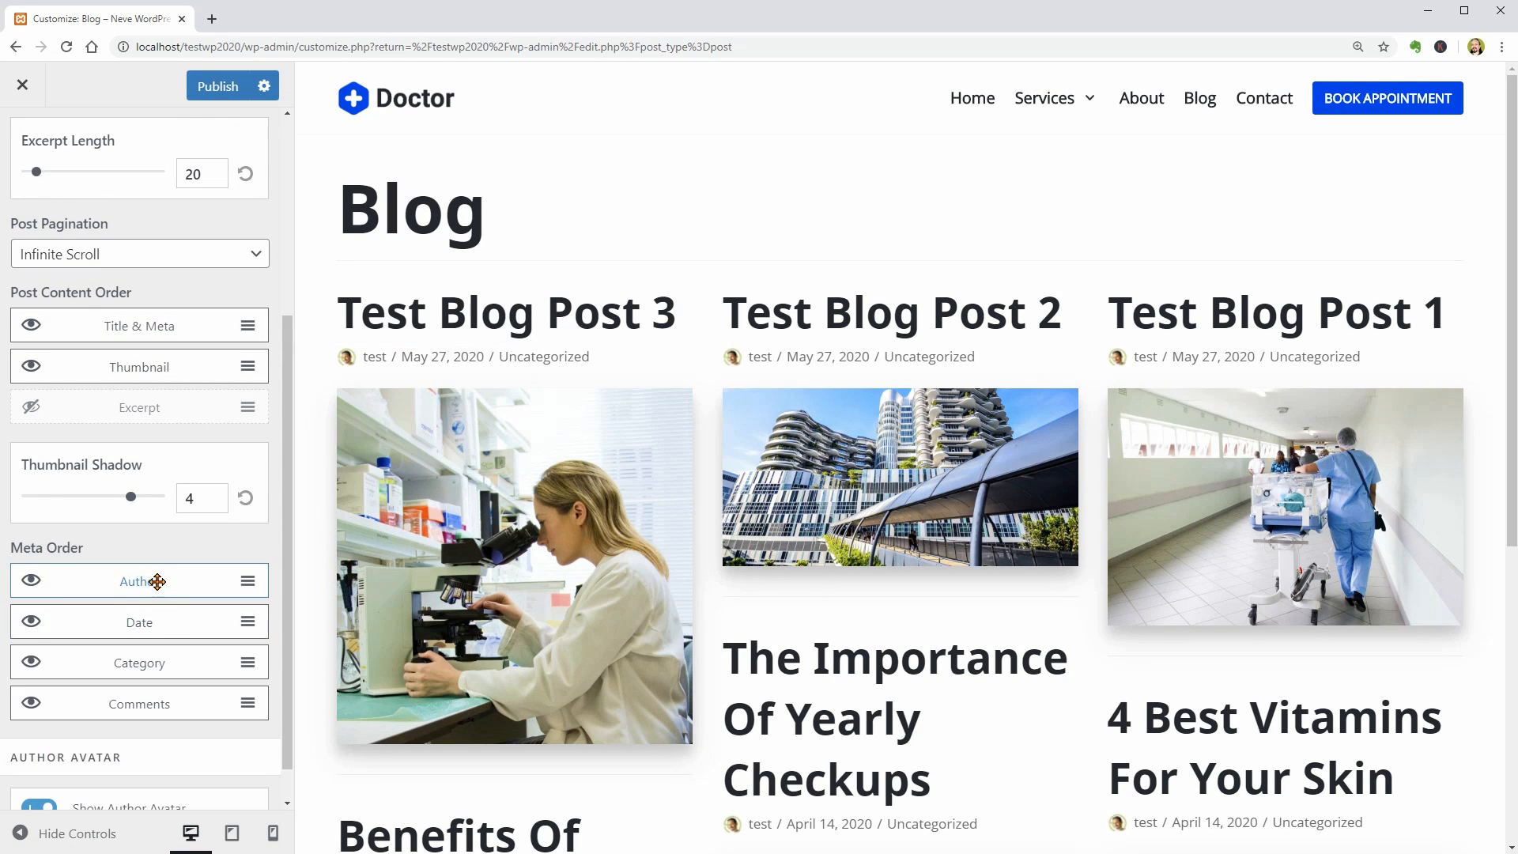
{"action": "left_click_drag", "start_coordinate": [157, 582], "coordinate": [167, 668]}
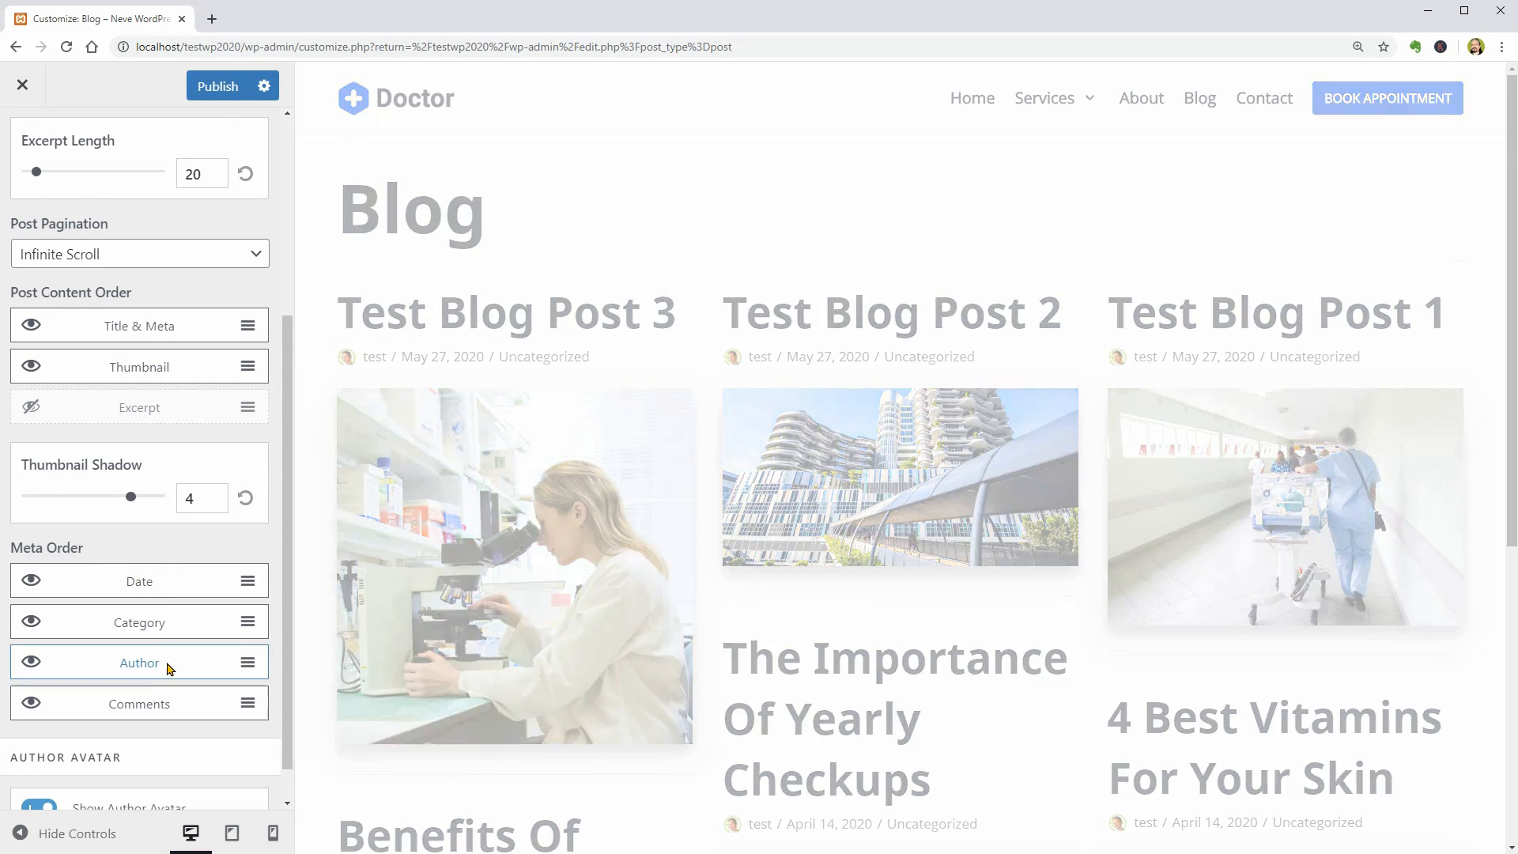
{"action": "scroll", "coordinate": [142, 355], "scroll_direction": "up", "scroll_amount": 4}
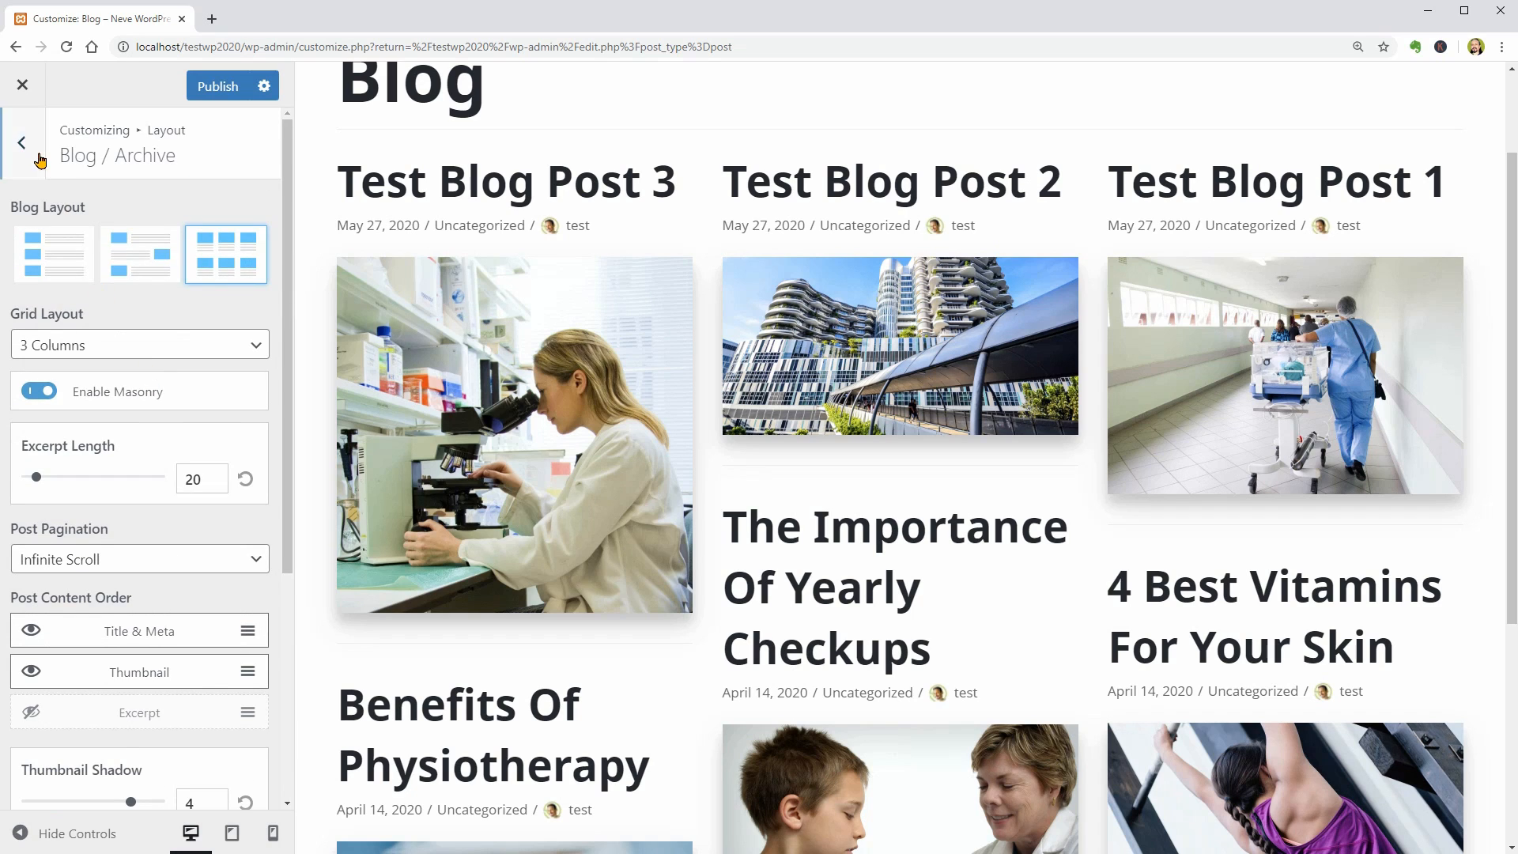
{"action": "left_click", "coordinate": [40, 160]}
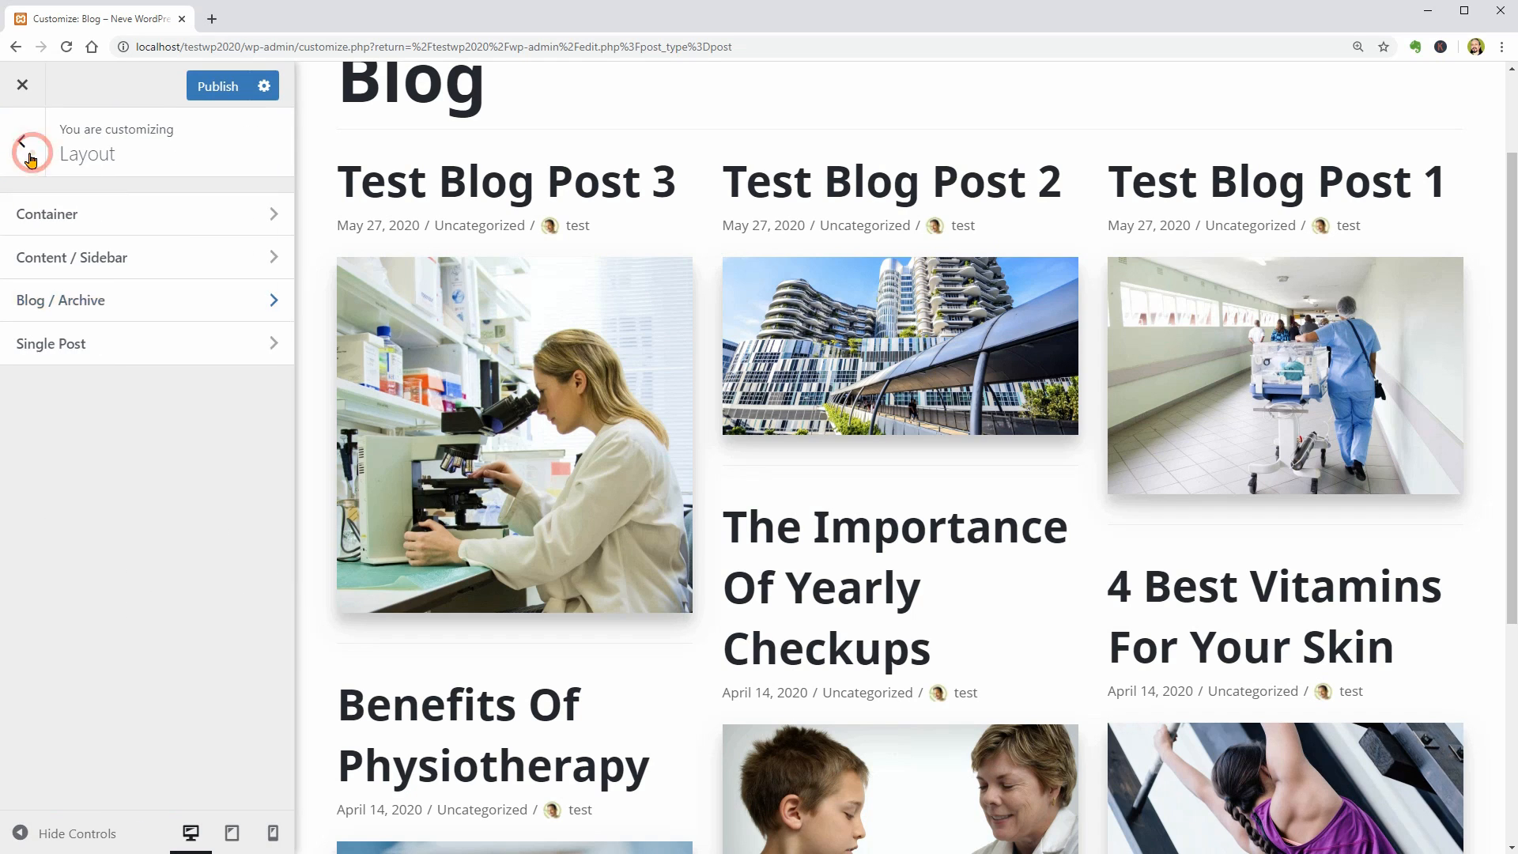
- Open the Content / Sidebar layout settings and switch the advanced options off and back on
{"action": "left_click", "coordinate": [255, 259]}
{"action": "left_click", "coordinate": [37, 215]}
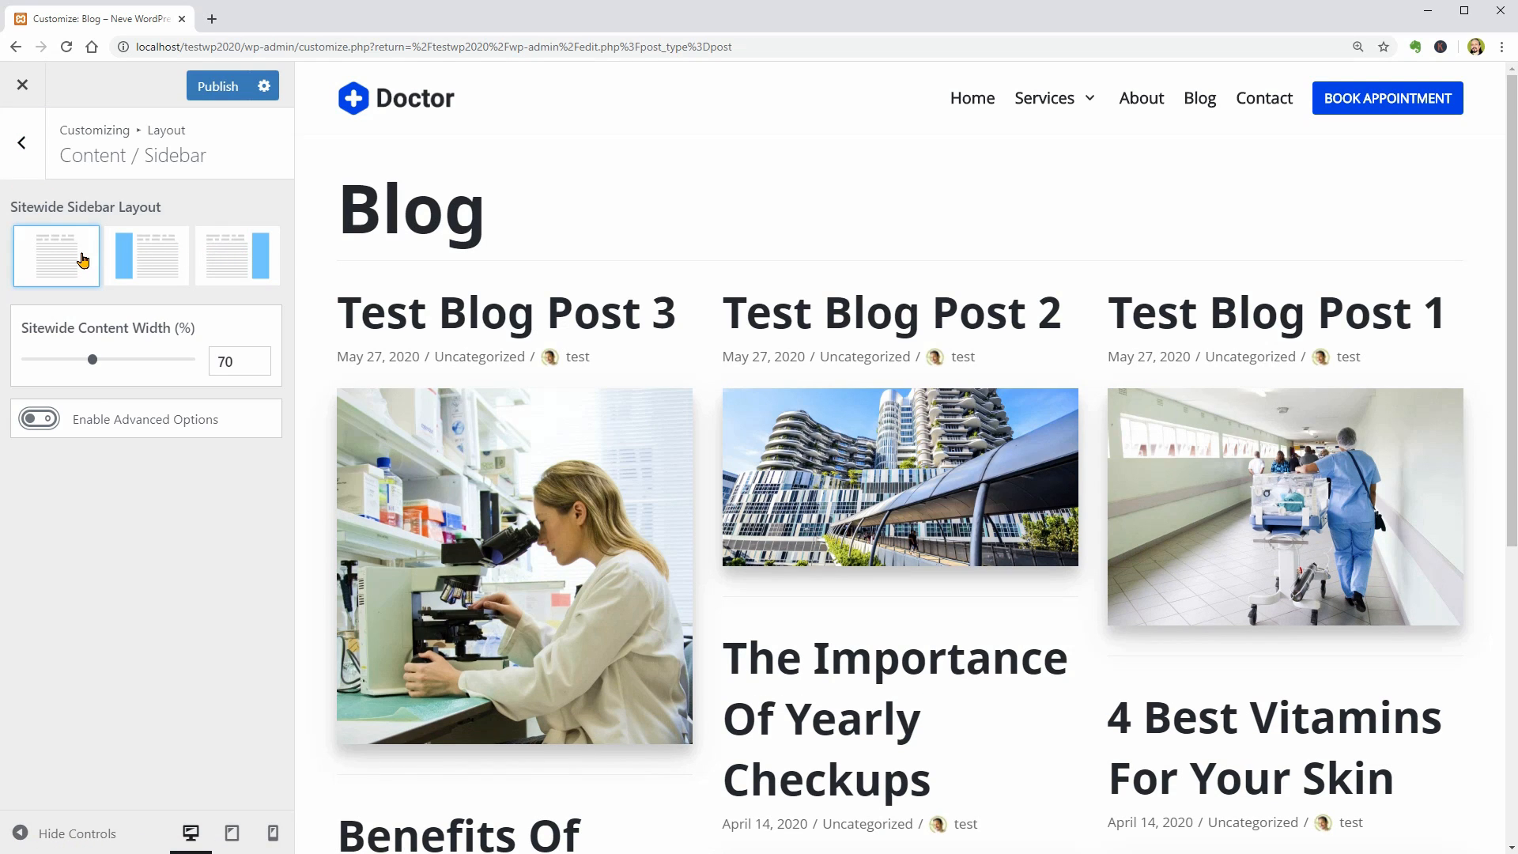
{"action": "left_click", "coordinate": [39, 411]}
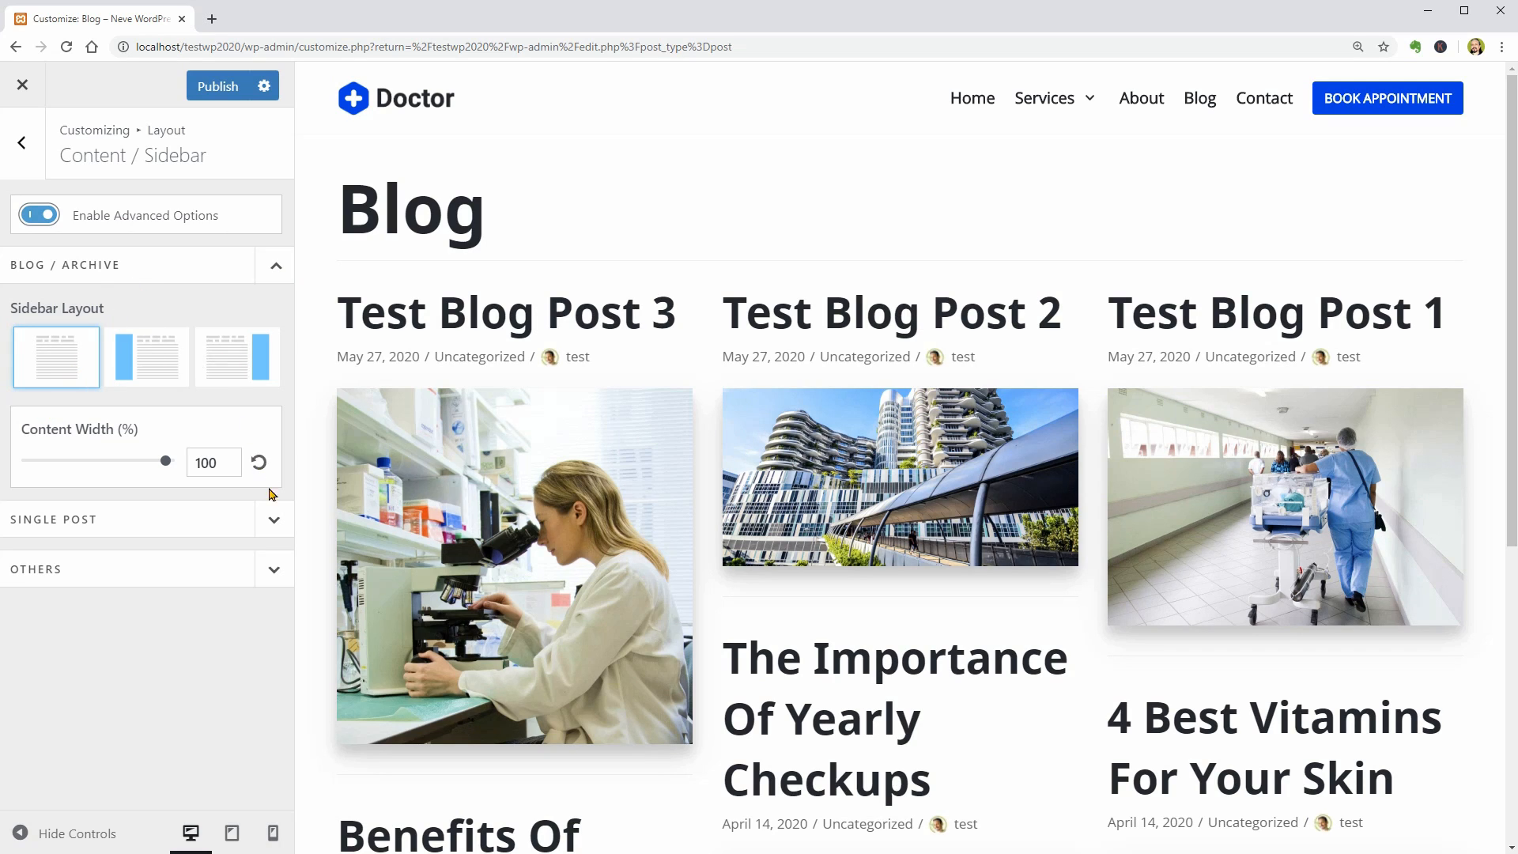
- Expand the Single Post and Others sections and review the Sidebar Layout and Content Width options of each page type
{"action": "left_click", "coordinate": [273, 519]}
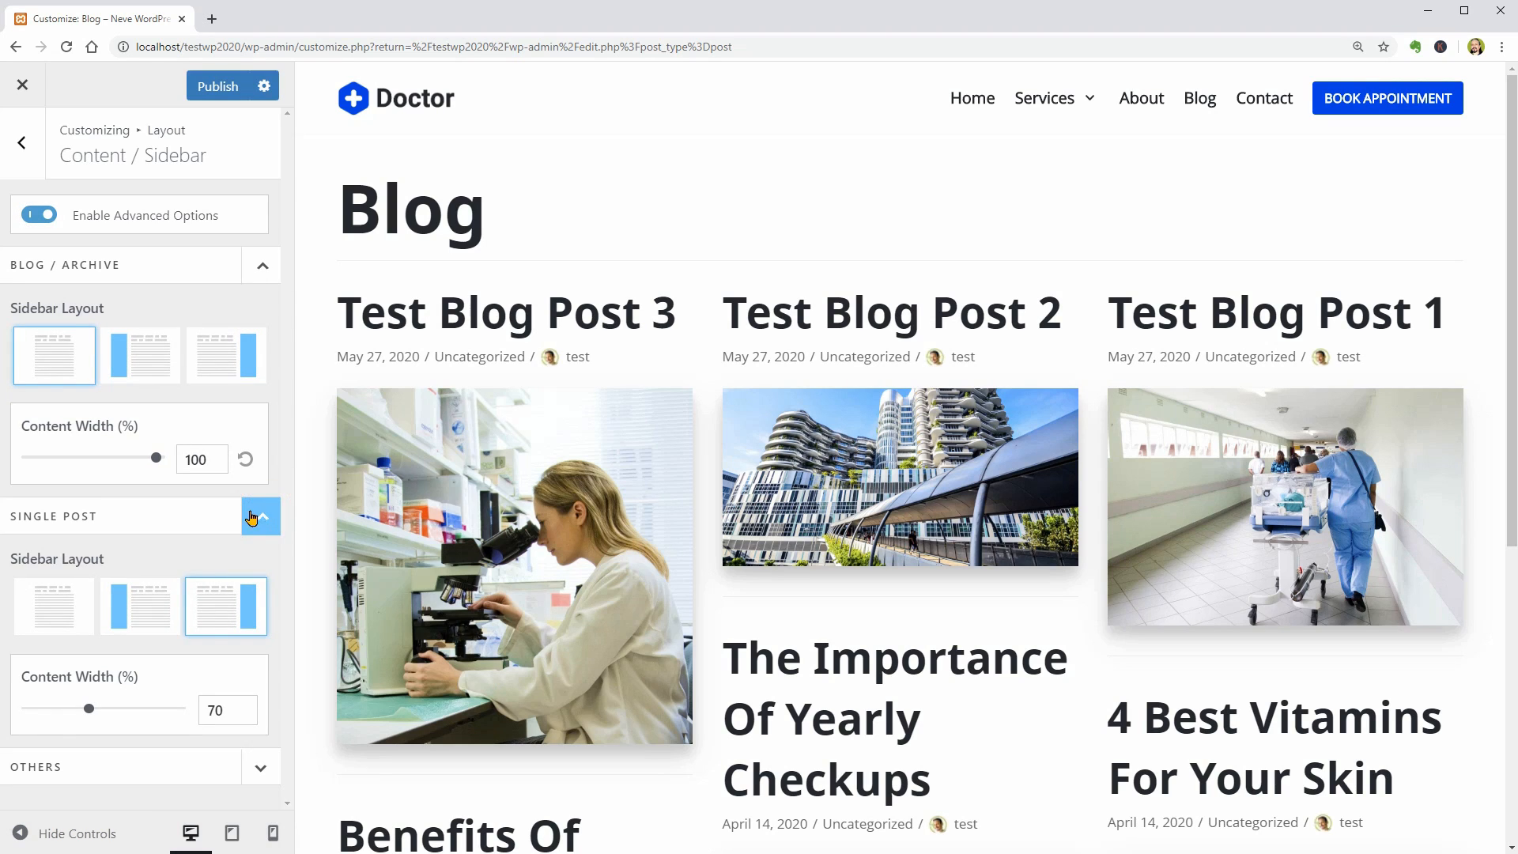
{"action": "left_click", "coordinate": [251, 766]}
{"action": "scroll", "coordinate": [231, 746], "scroll_direction": "down", "scroll_amount": 2}
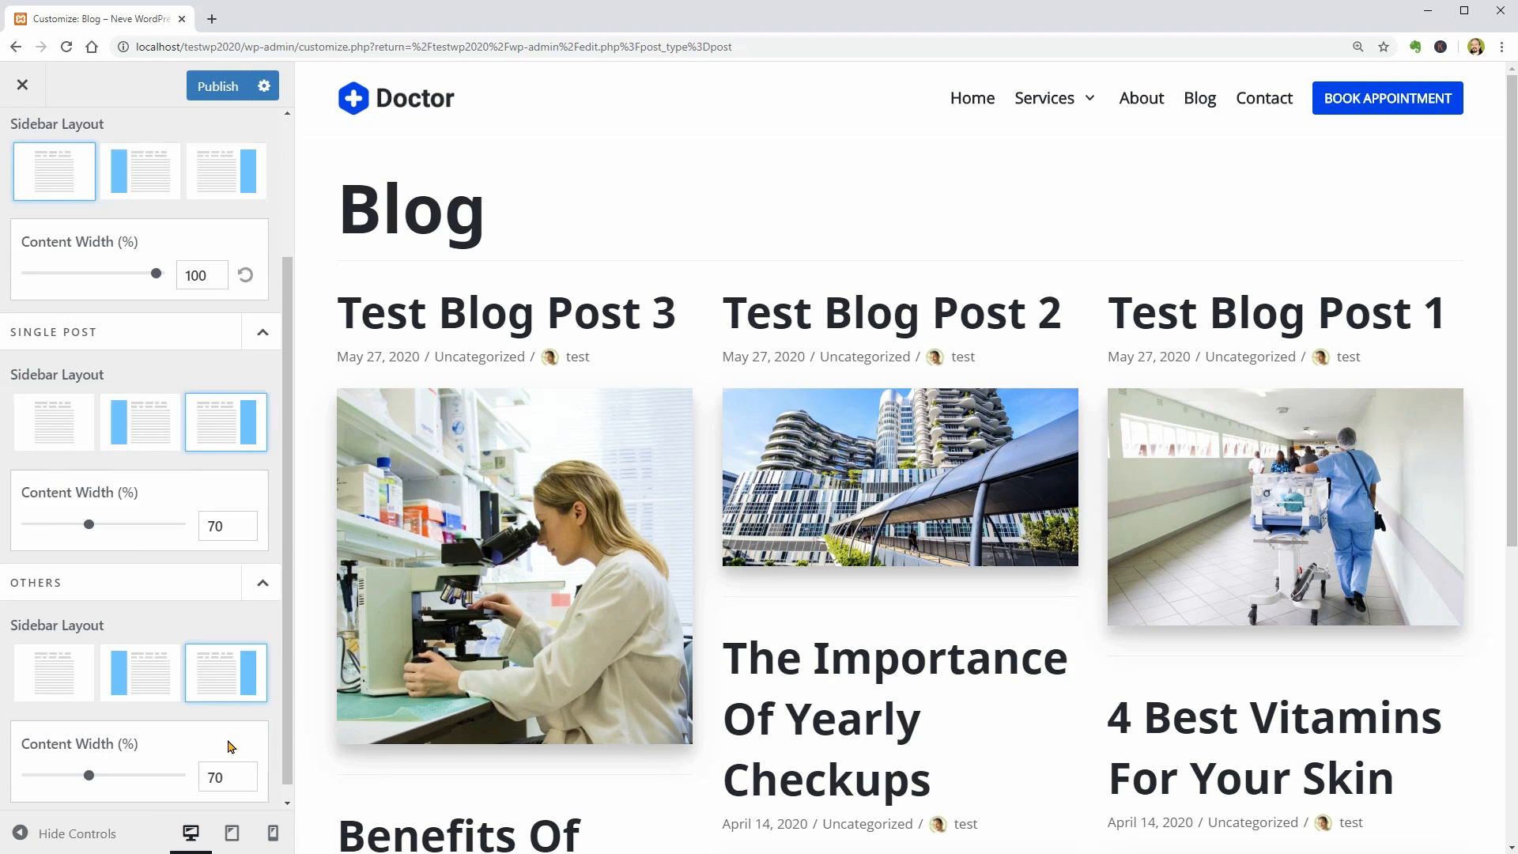
{"action": "scroll", "coordinate": [230, 746], "scroll_direction": "down", "scroll_amount": 1}
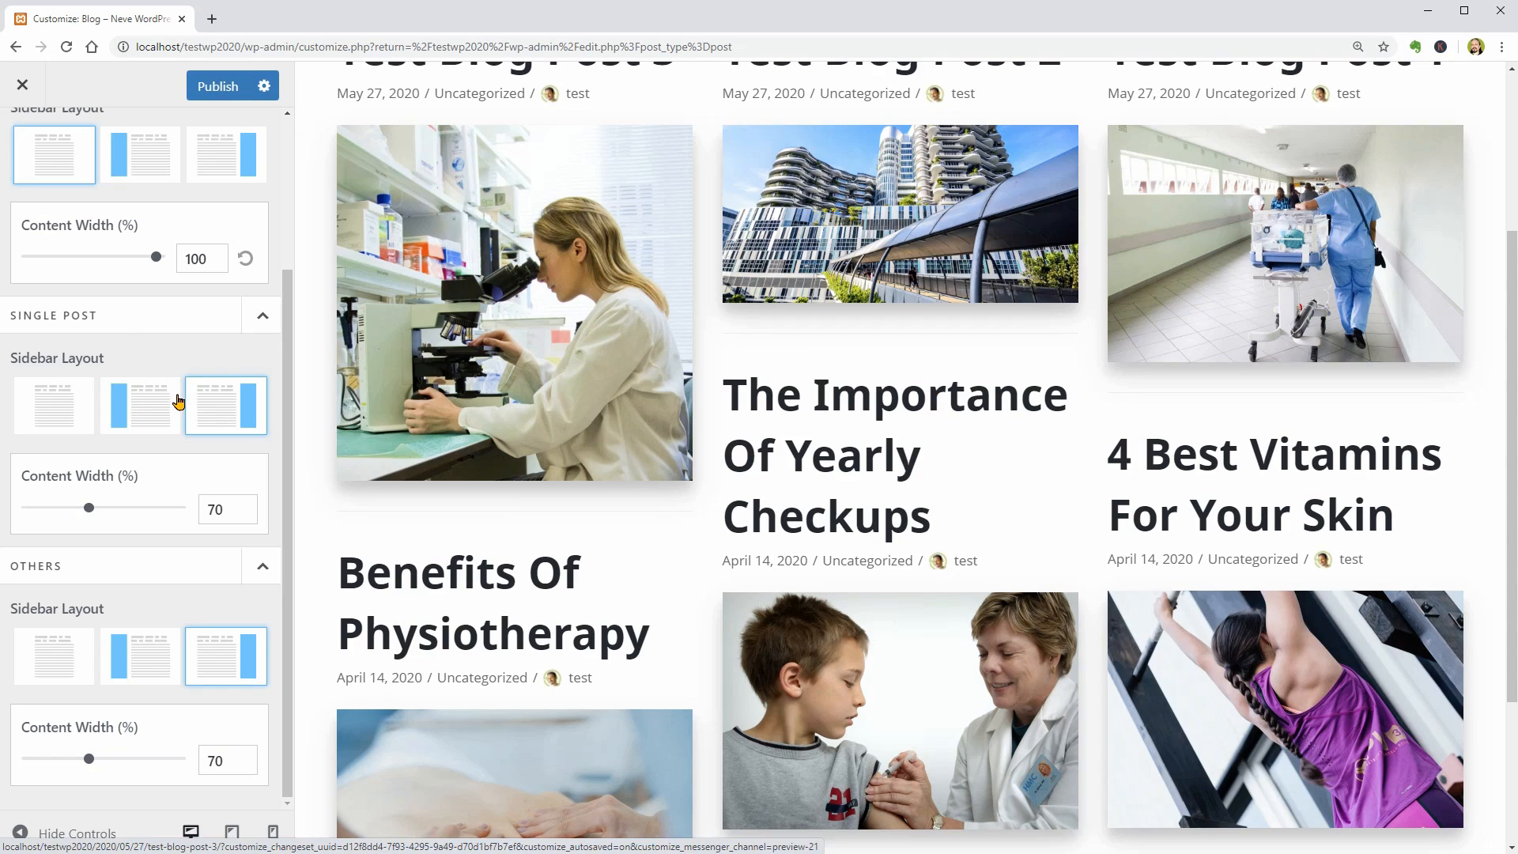
{"action": "scroll", "coordinate": [176, 399], "scroll_direction": "up", "scroll_amount": 3}
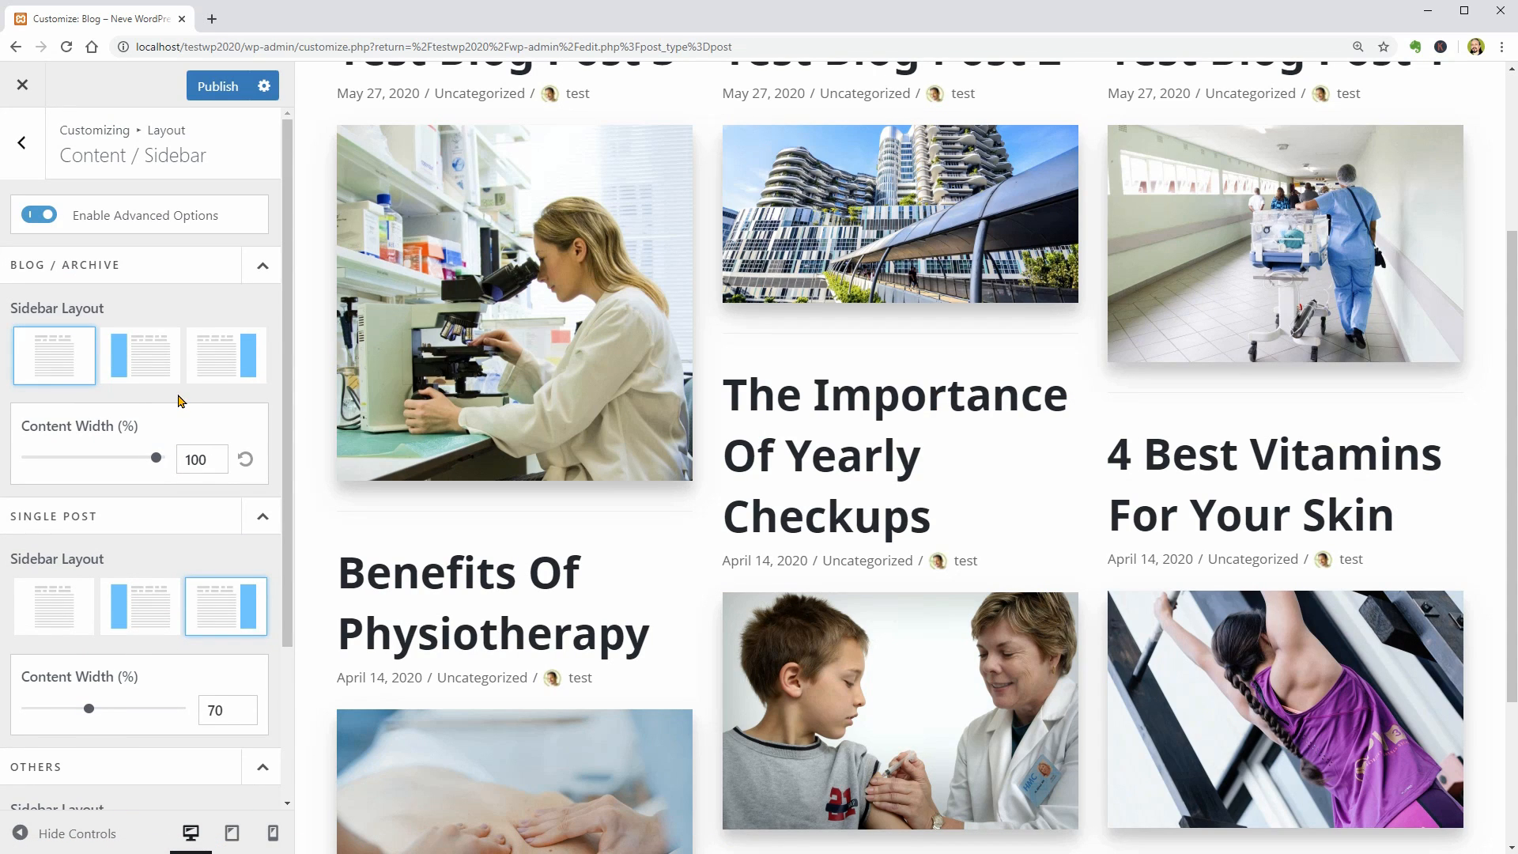
- Give Blog / Archive a left sidebar with a Content Width of 77%, and open Test Blog Post 3 in the preview
{"action": "left_click", "coordinate": [142, 374]}
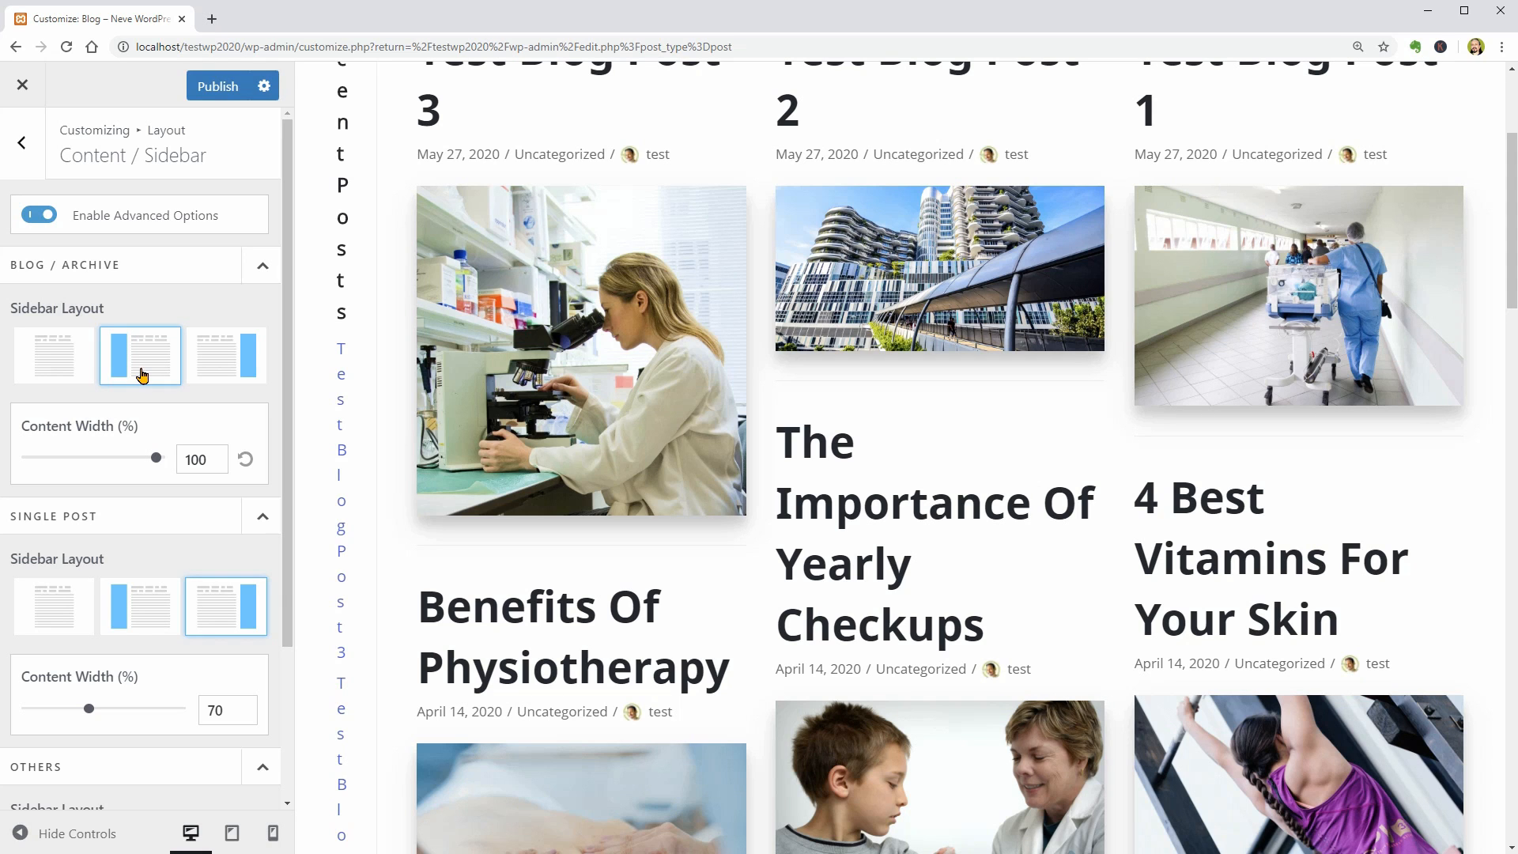
{"action": "left_click_drag", "start_coordinate": [156, 461], "coordinate": [118, 459]}
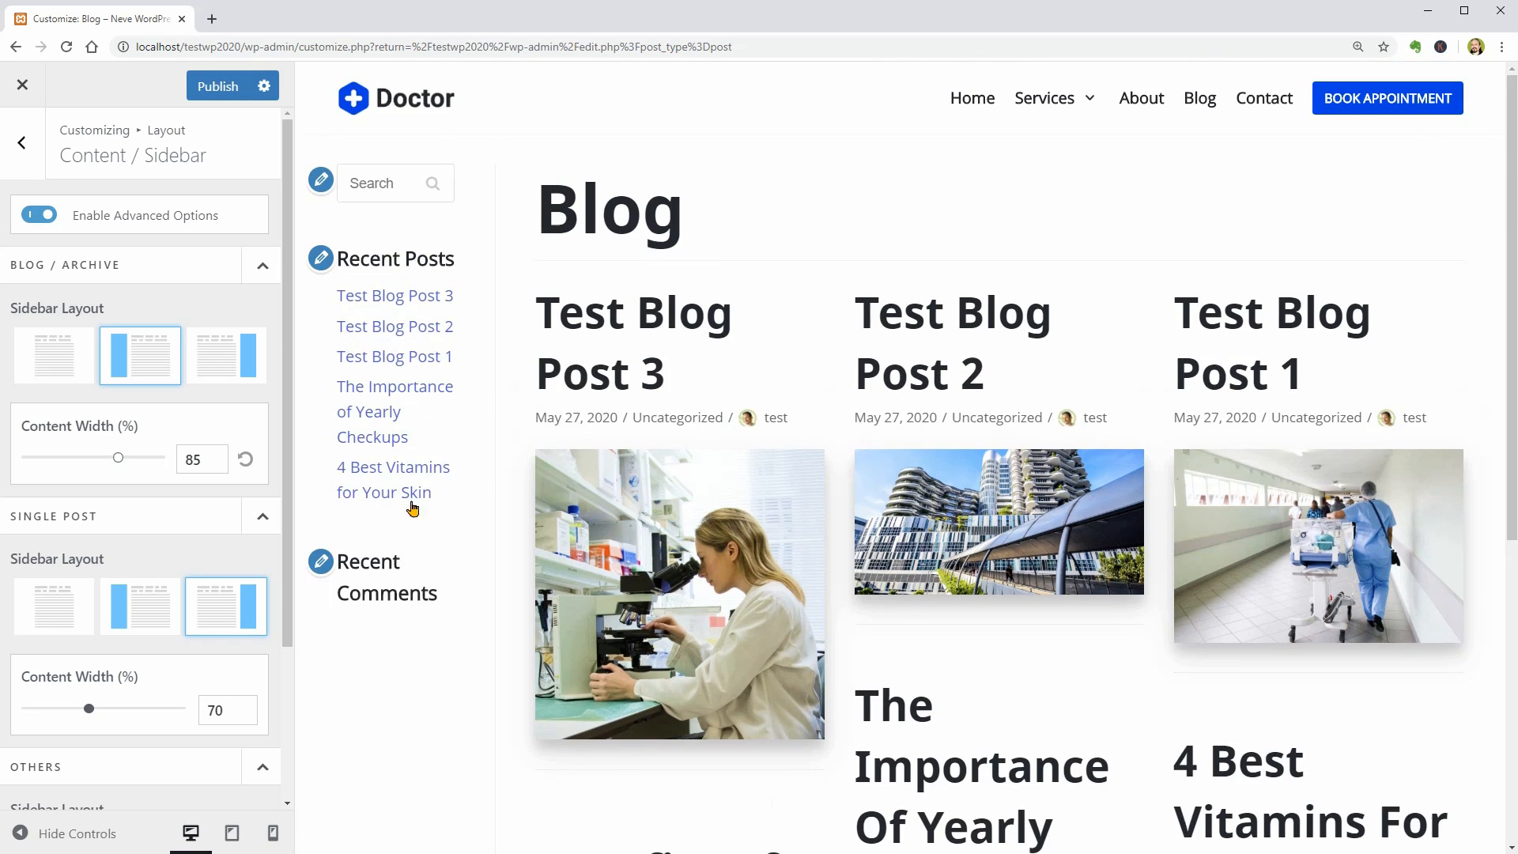
{"action": "left_click", "coordinate": [707, 314]}
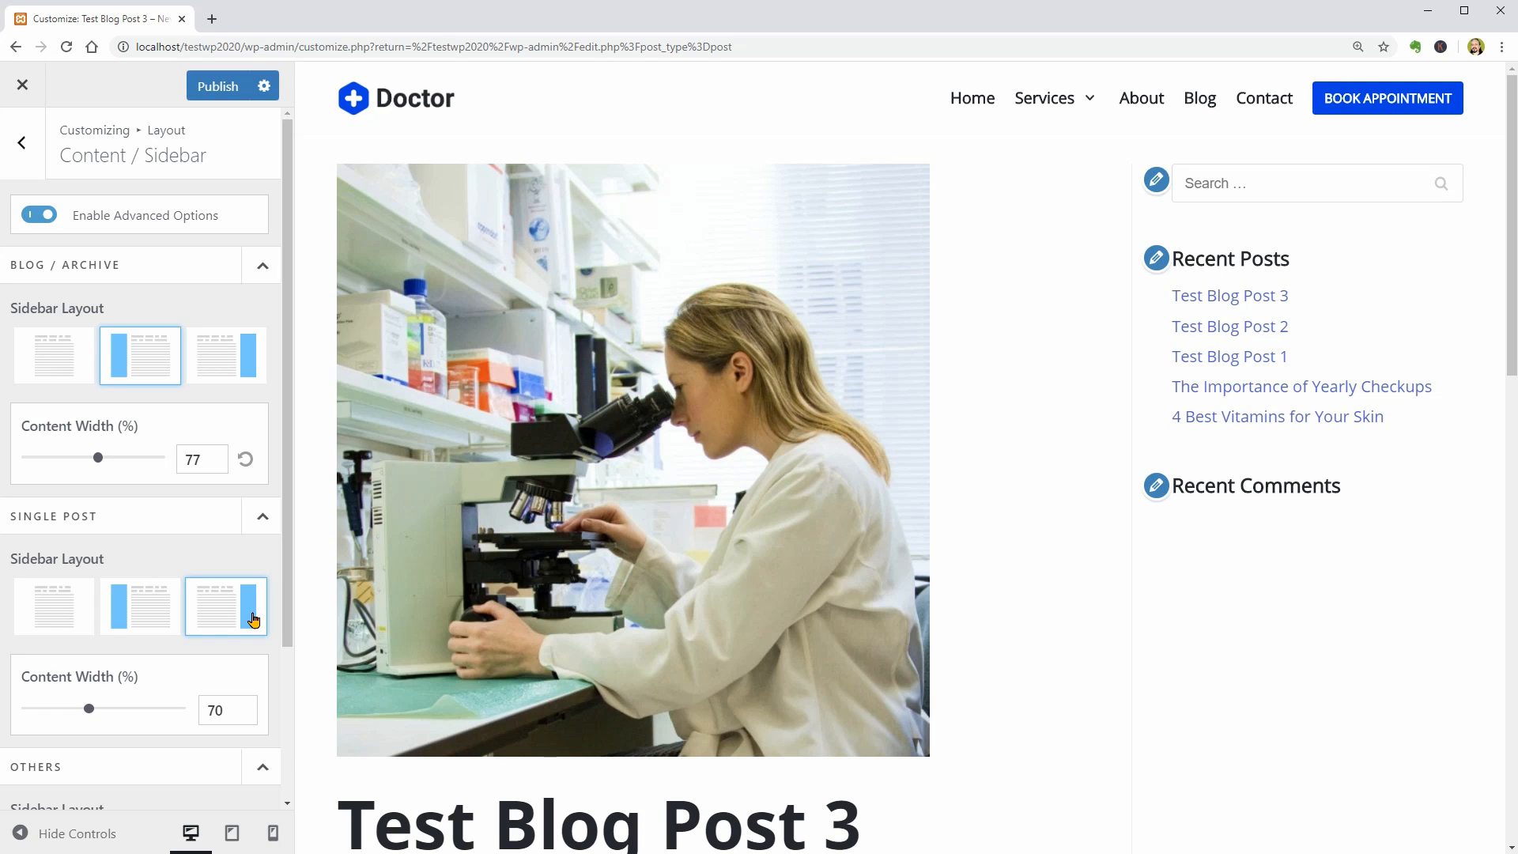
- Try the left sidebar for the Others Sidebar Layout, and switch it to the layout without a sidebar
{"action": "scroll", "coordinate": [253, 618], "scroll_direction": "down", "scroll_amount": 3}
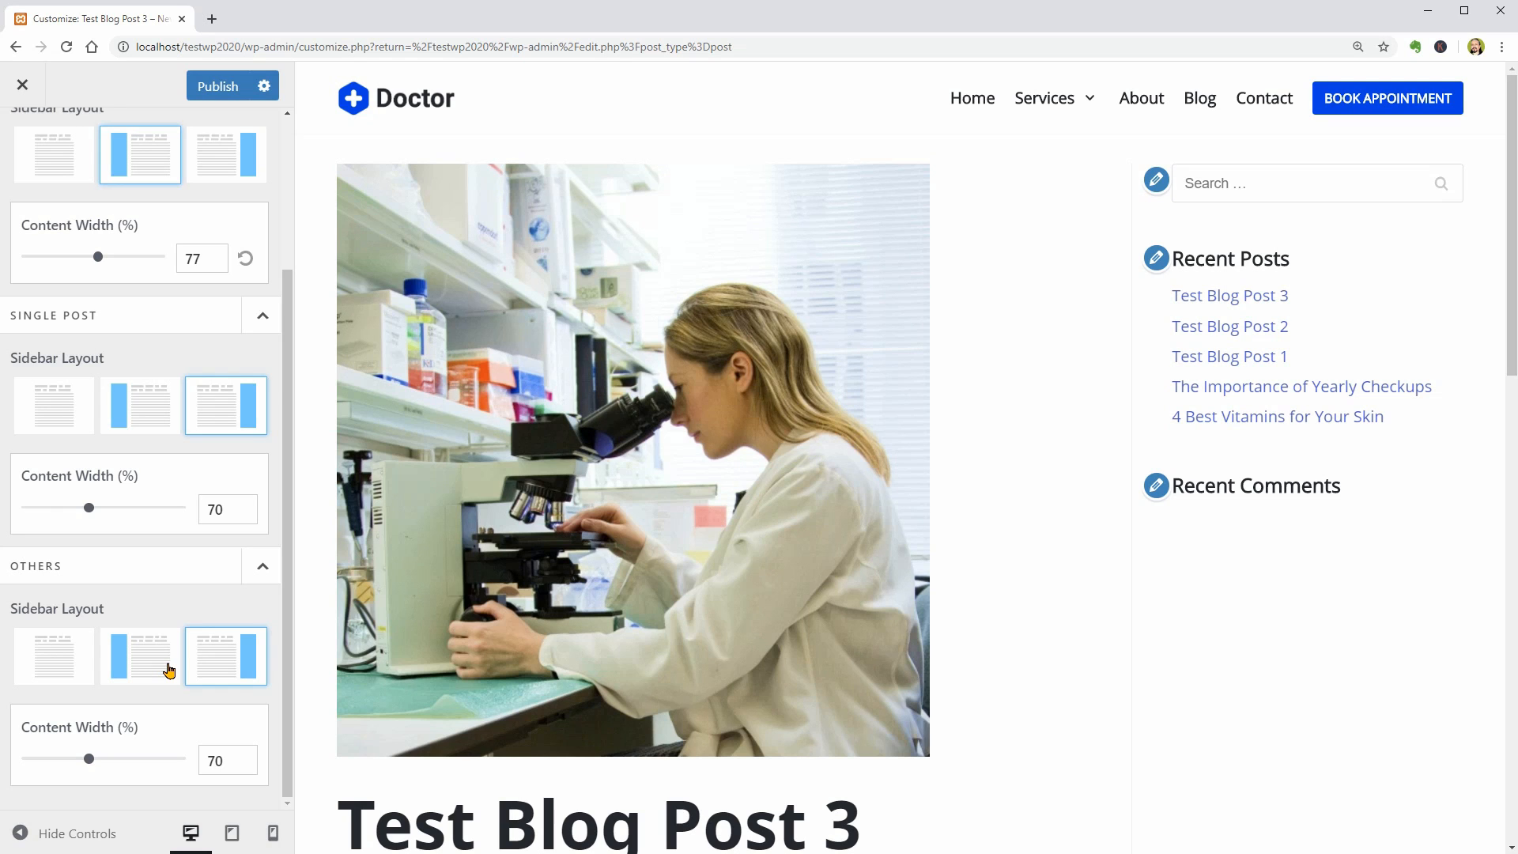
{"action": "left_click", "coordinate": [168, 668]}
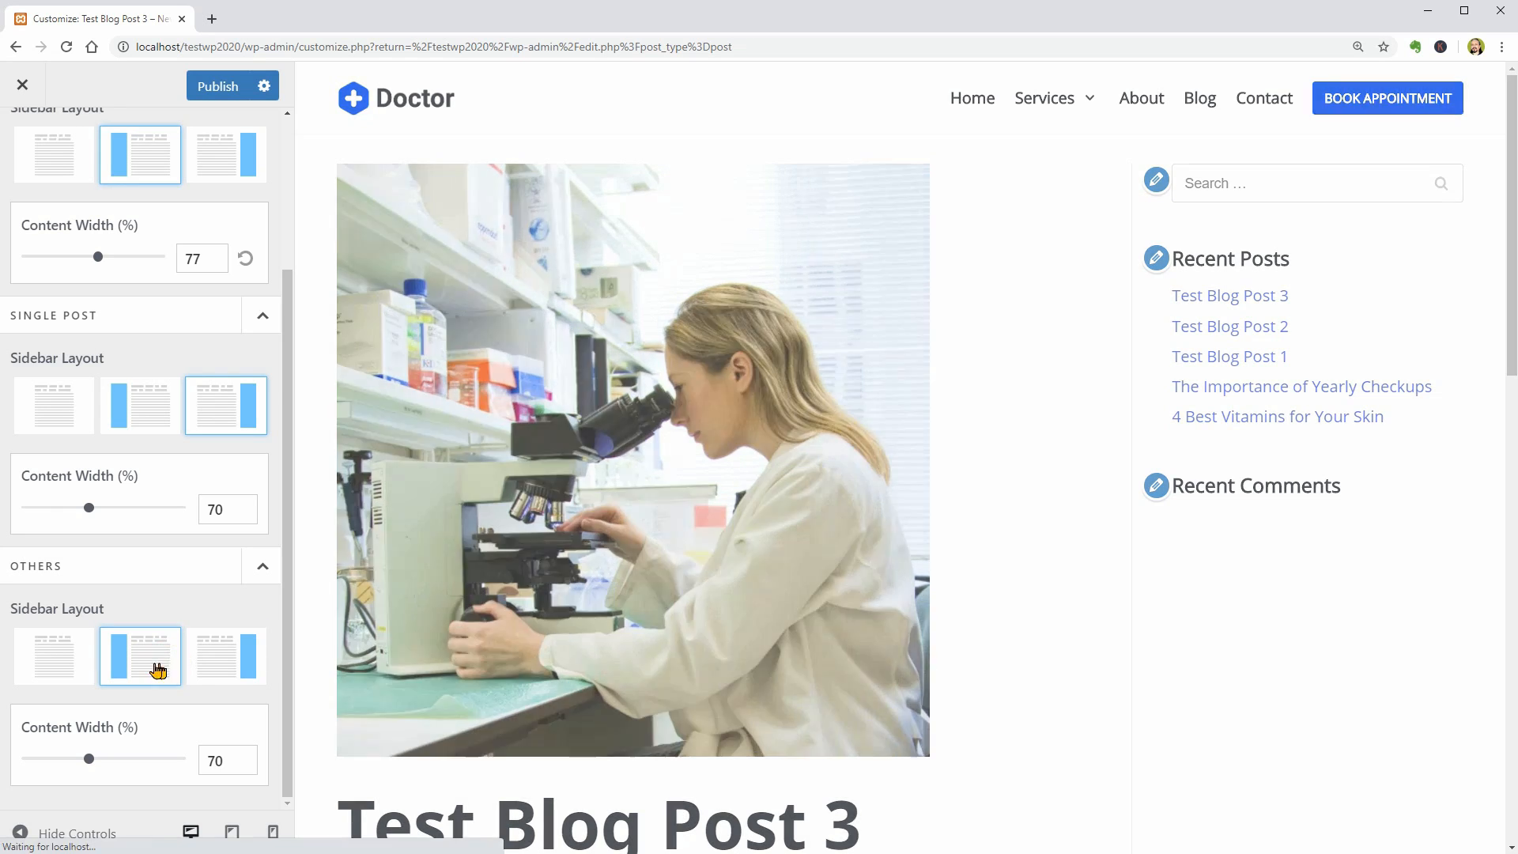
{"action": "left_click", "coordinate": [72, 668]}
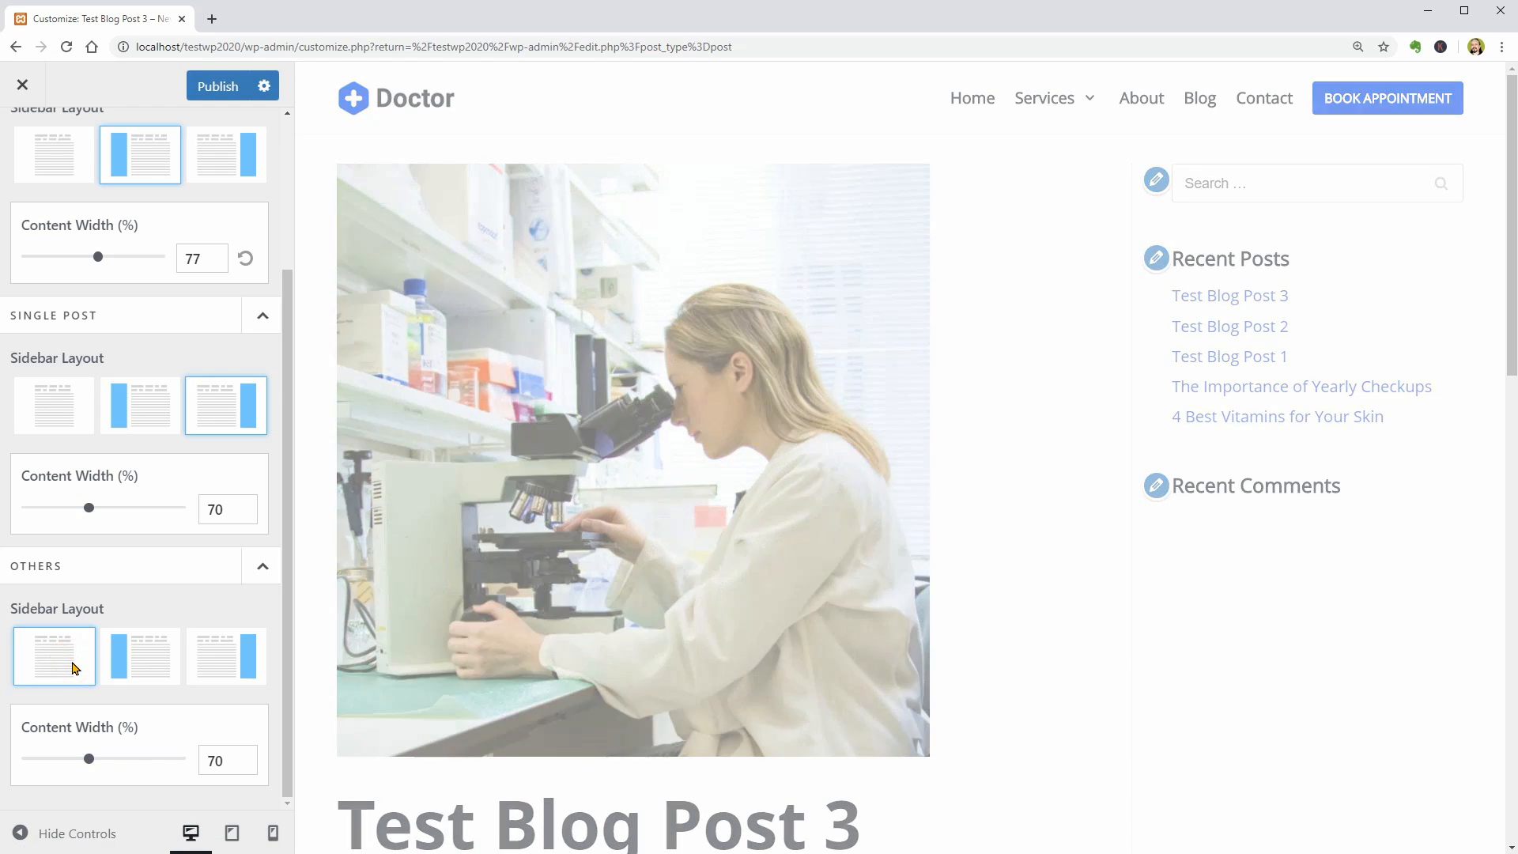
{"action": "scroll", "coordinate": [146, 338], "scroll_direction": "up", "scroll_amount": 3}
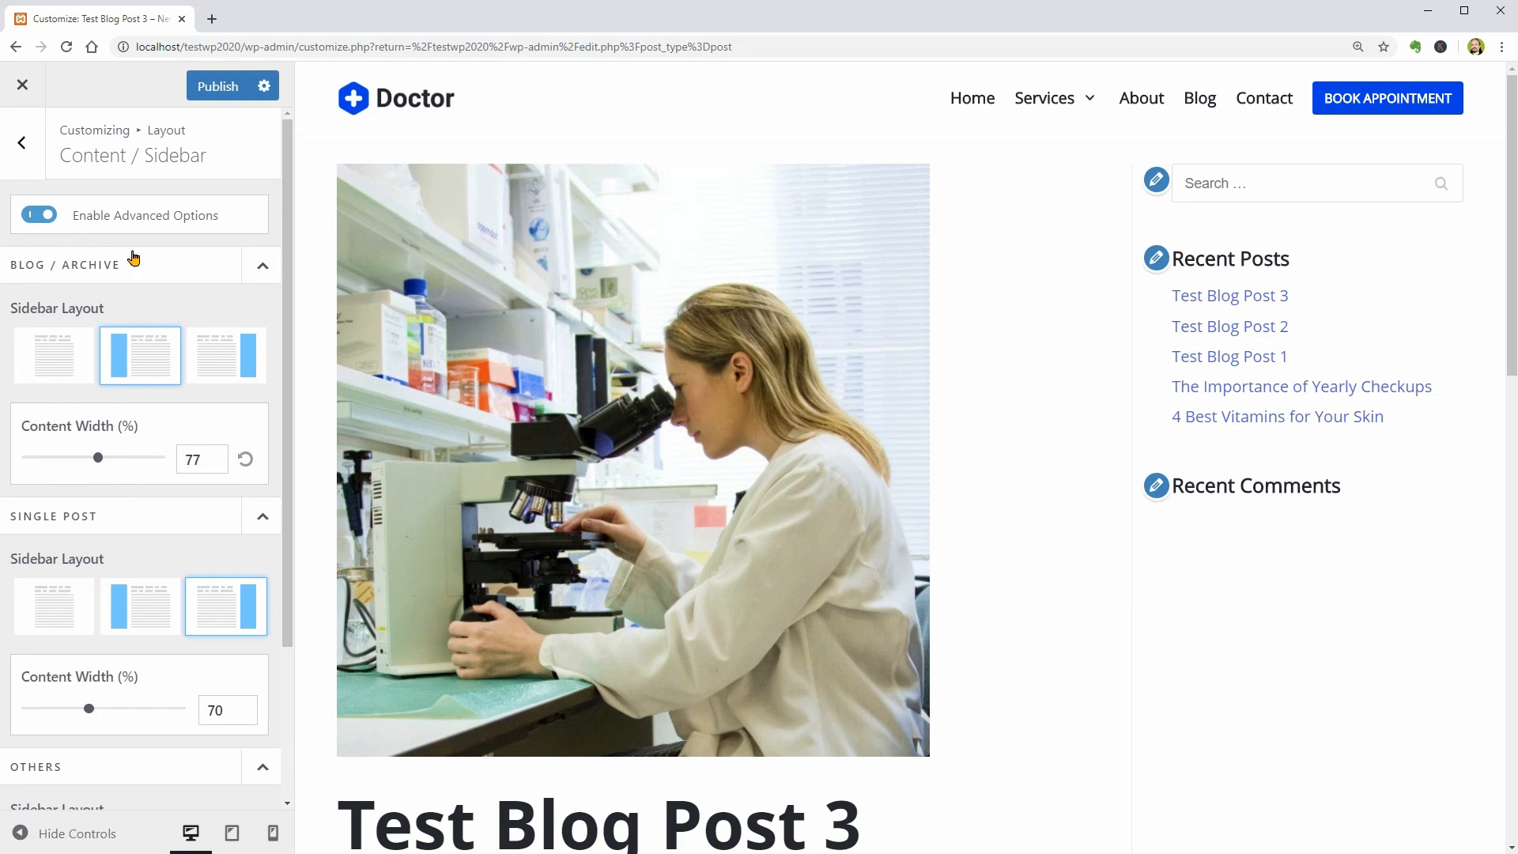
- Open the Container layout settings and reduce the desktop Container width to 1019 px
{"action": "left_click", "coordinate": [24, 149]}
{"action": "left_click", "coordinate": [137, 227]}
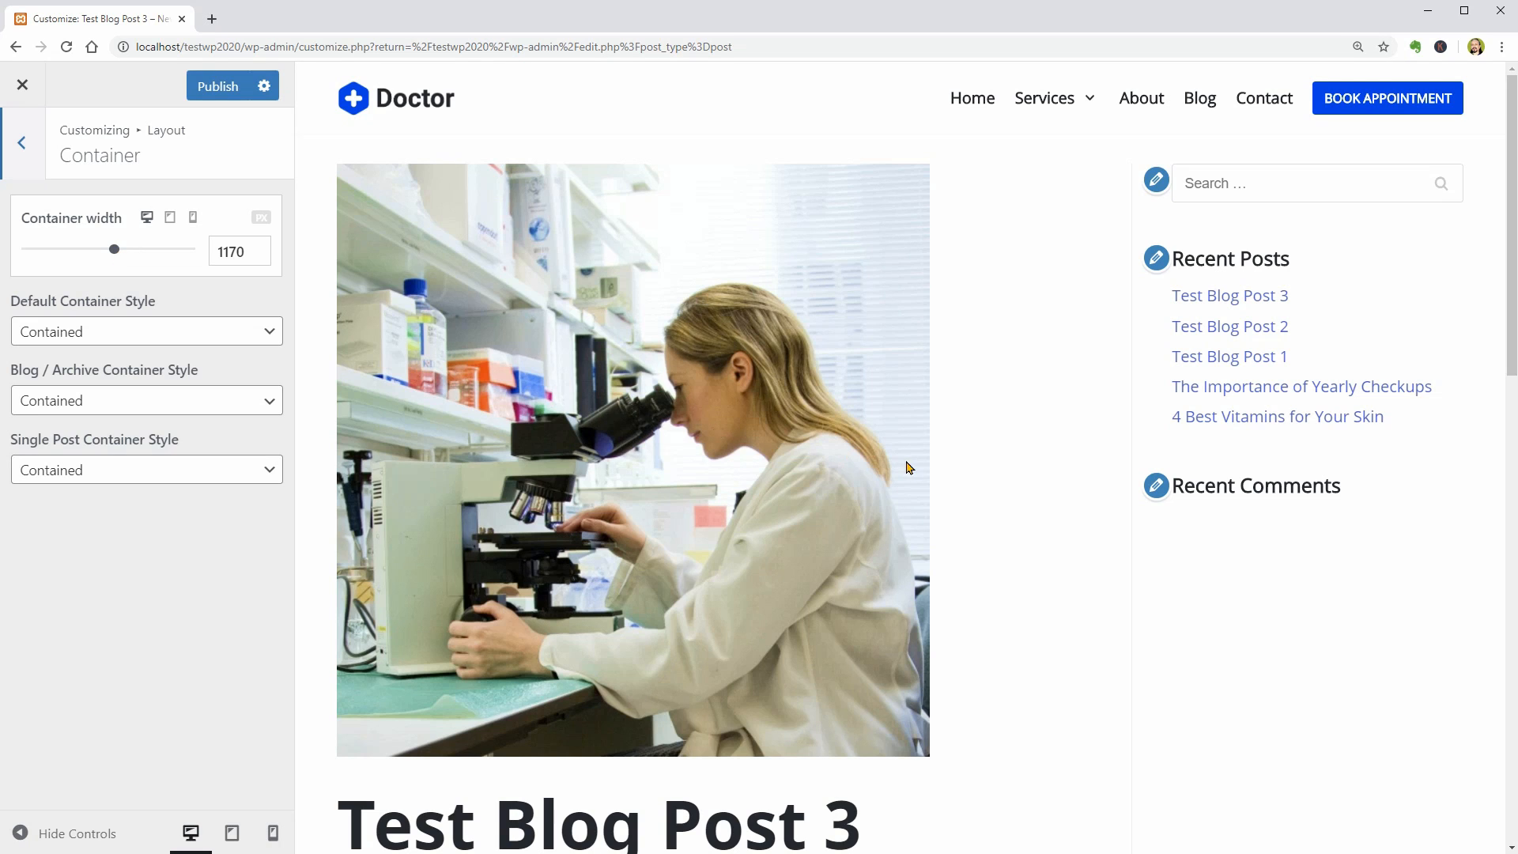
{"action": "left_click_drag", "start_coordinate": [114, 253], "coordinate": [93, 266]}
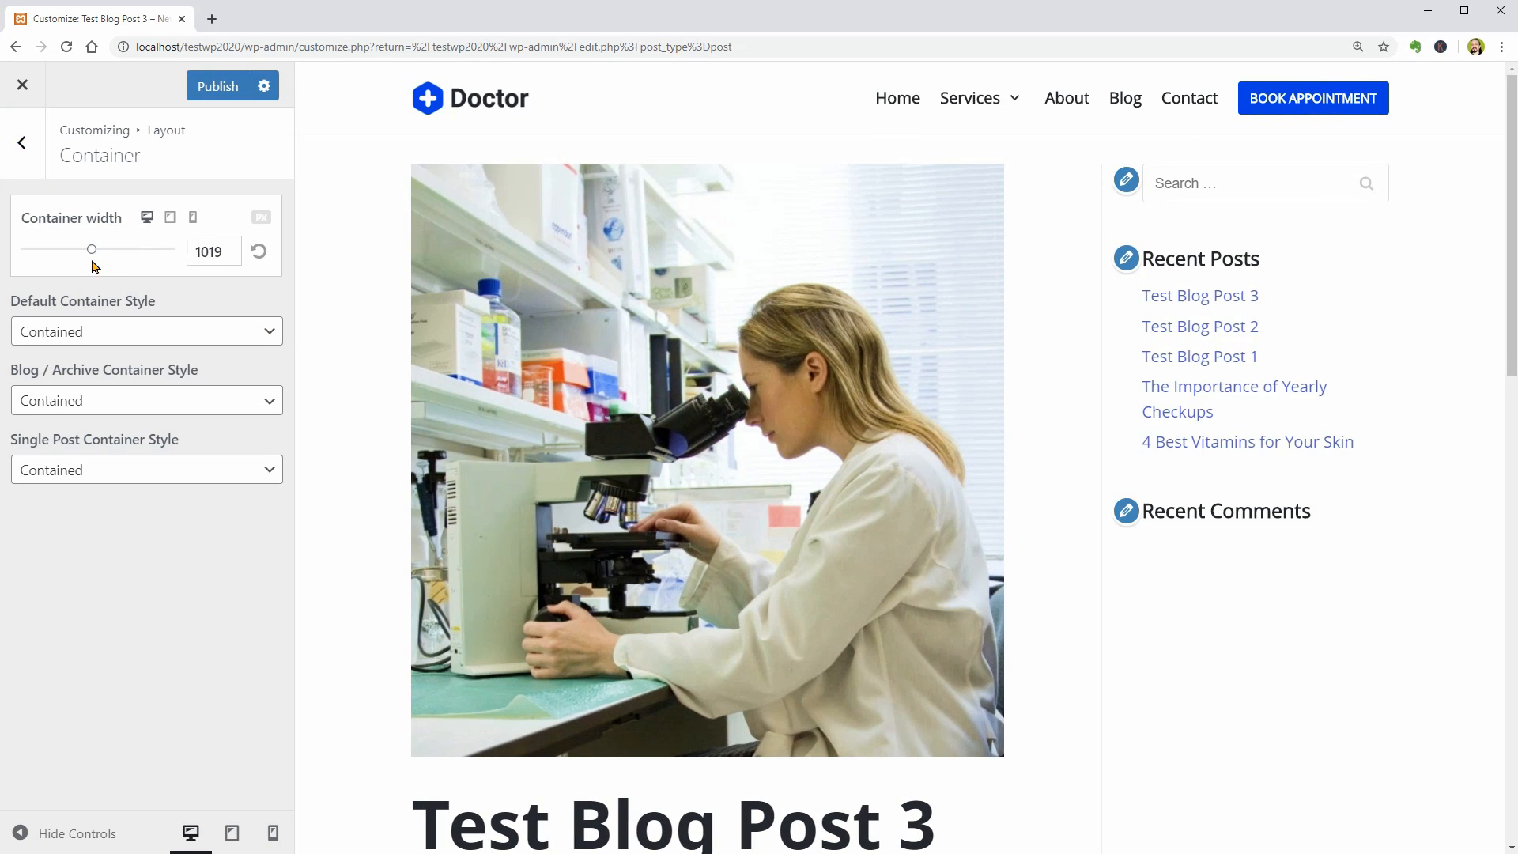
- Check the Container width settings and preview for tablet and mobile, and return to the desktop view
{"action": "left_click", "coordinate": [170, 220]}
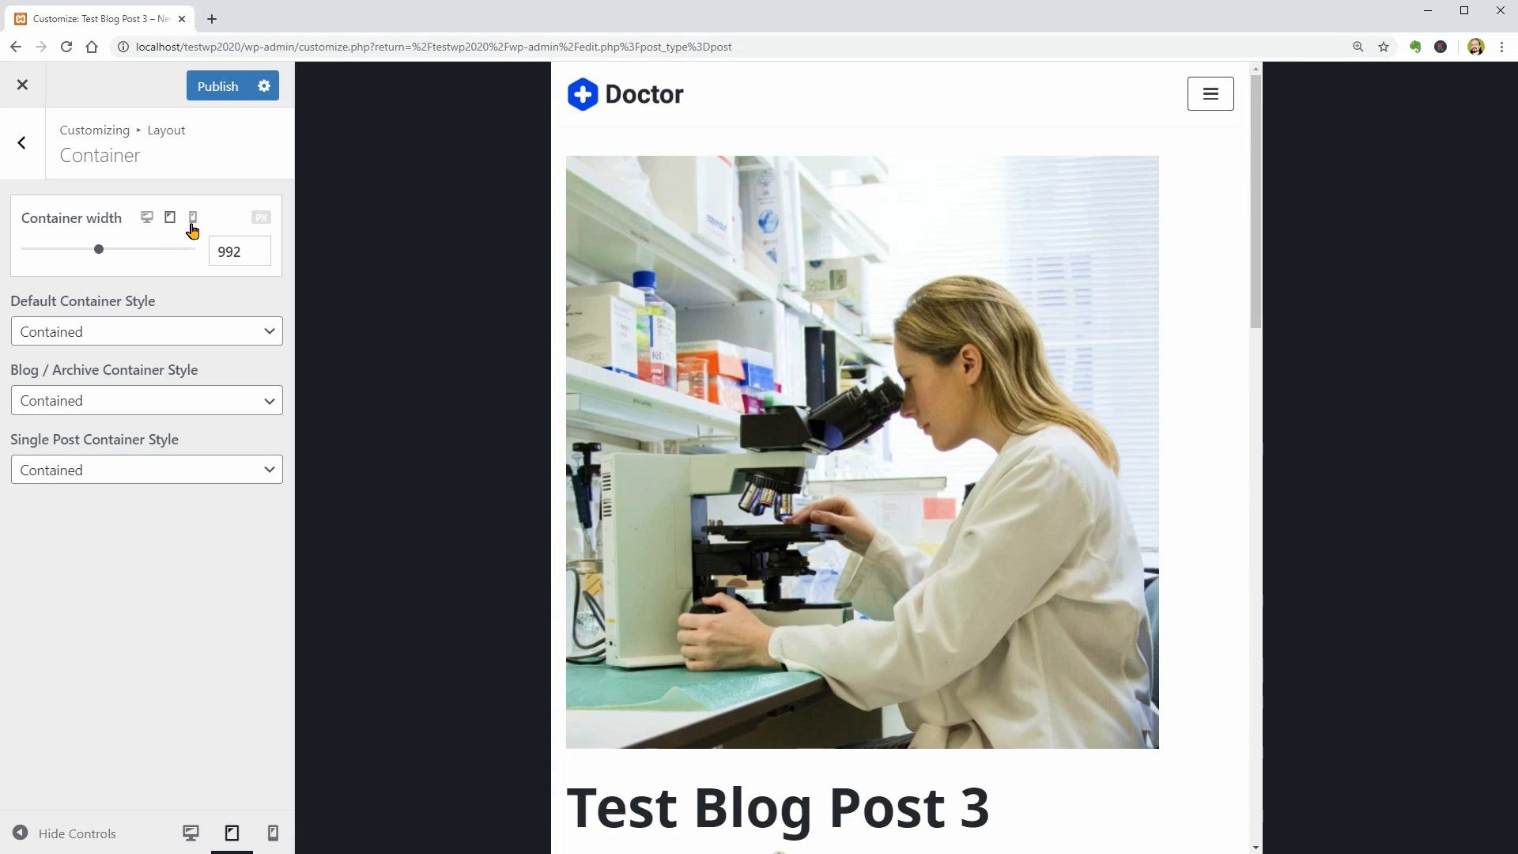
{"action": "left_click", "coordinate": [193, 222]}
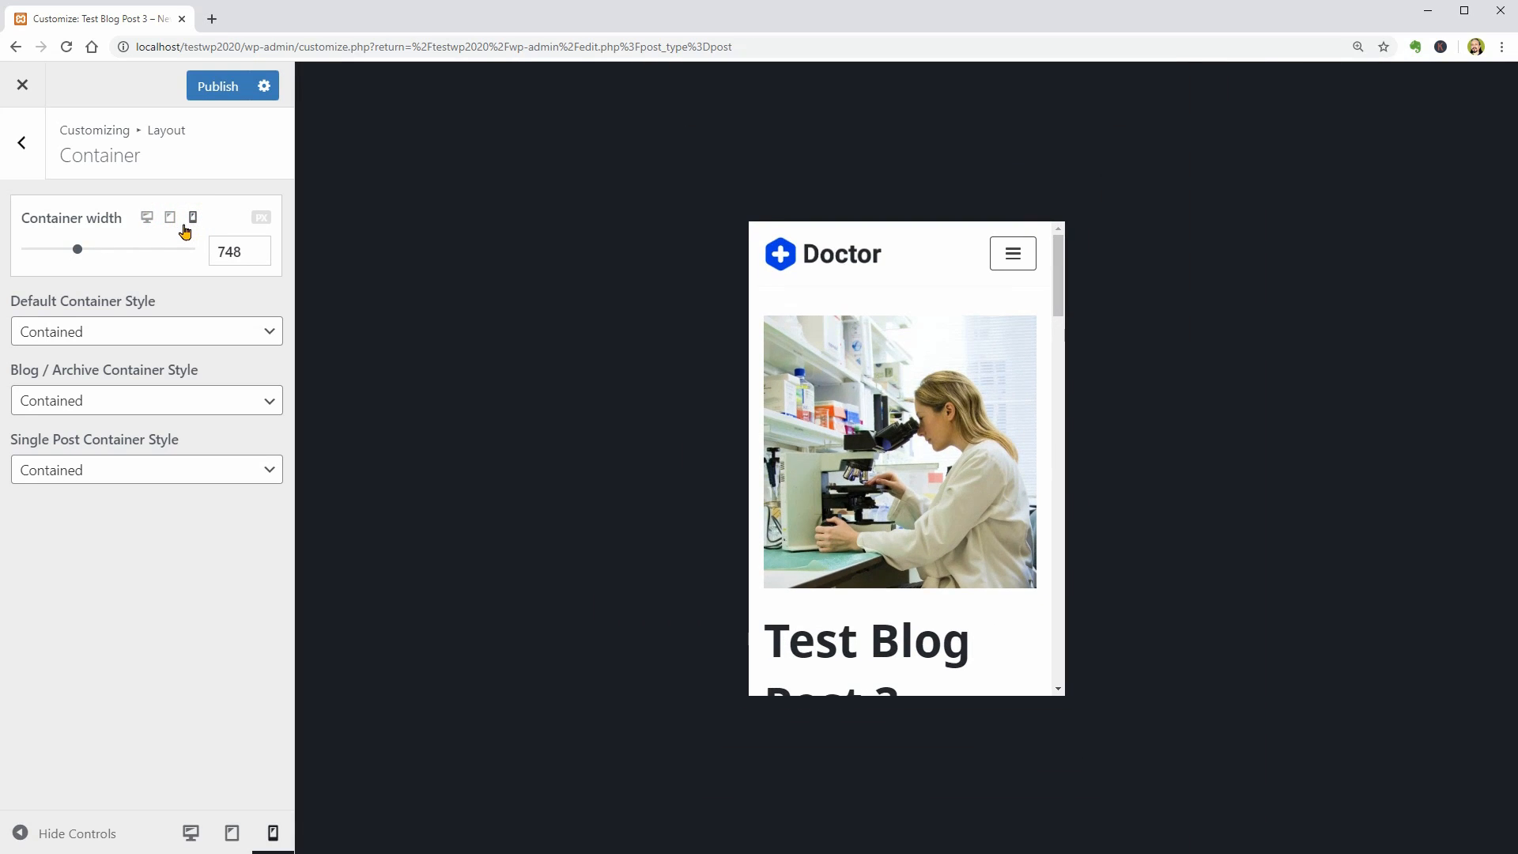
{"action": "left_click", "coordinate": [147, 221]}
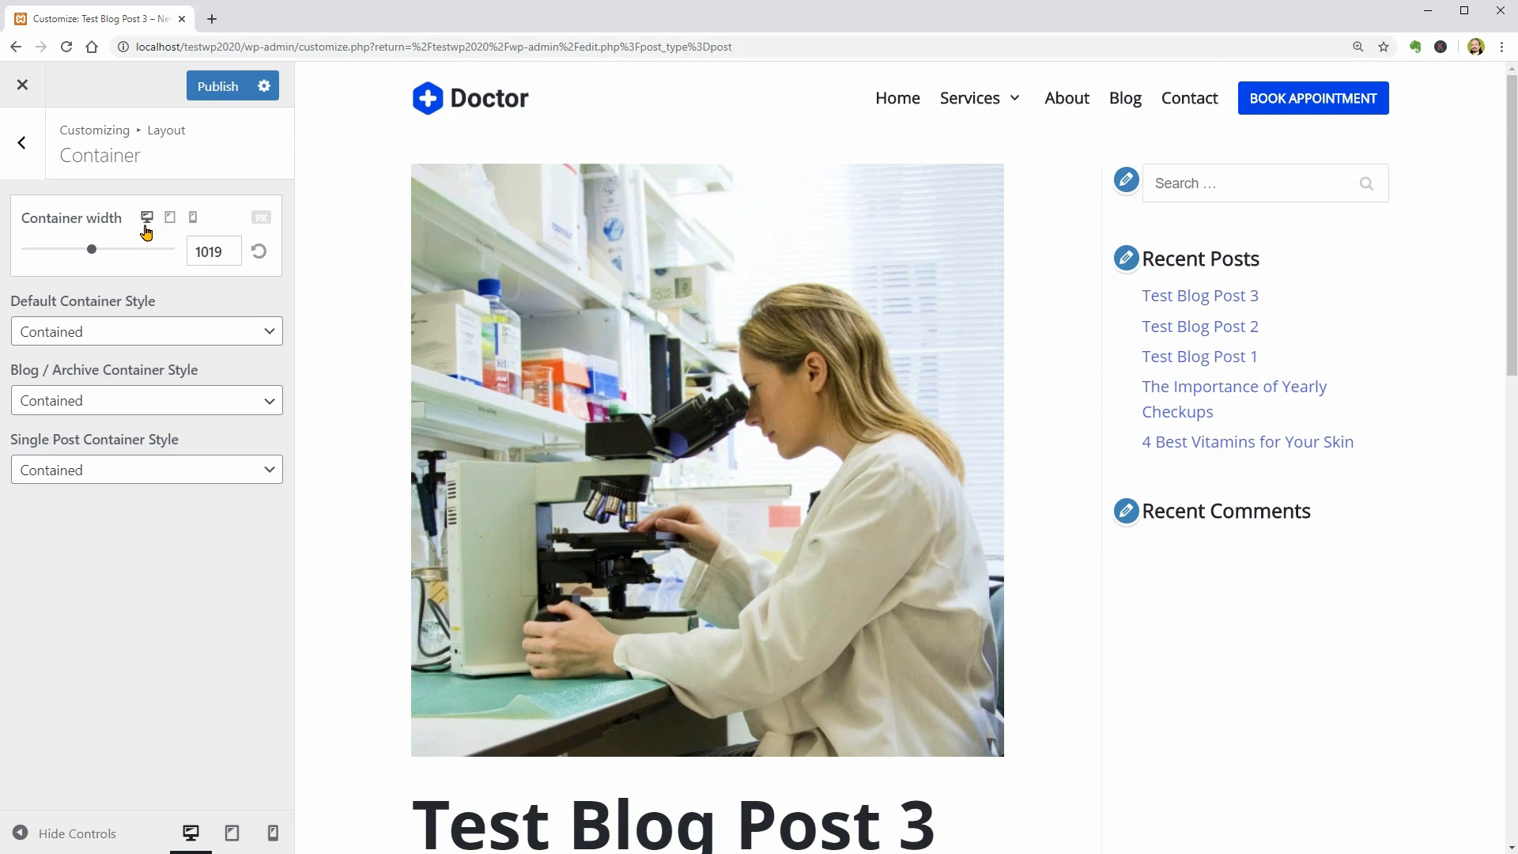
- Open the Default Container Style options
{"action": "left_click", "coordinate": [157, 329]}
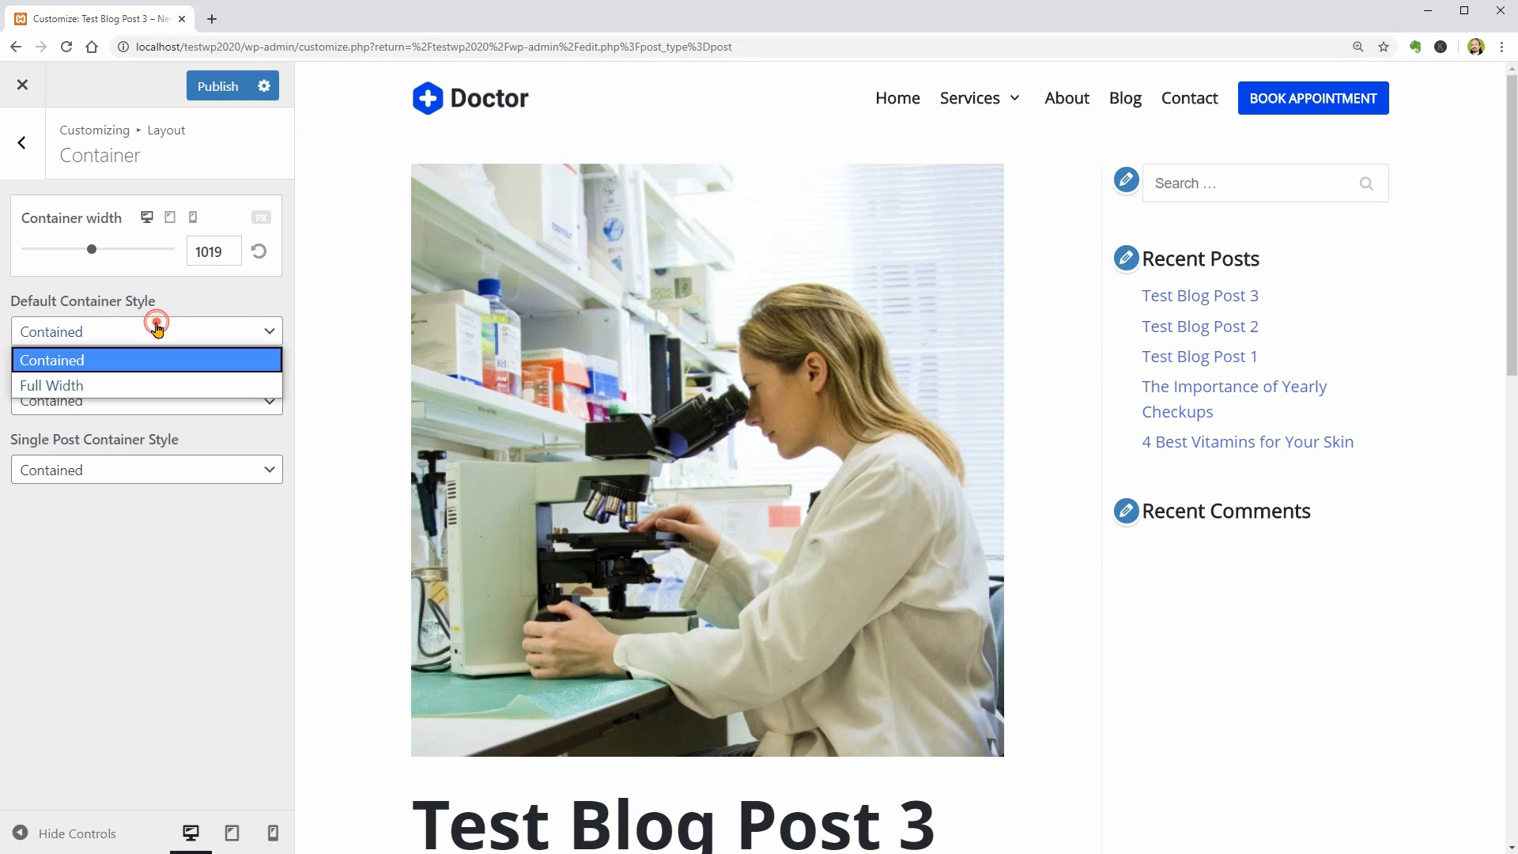
- Examine the available options for the default, blog/archive and single post container styles
{"action": "left_click", "coordinate": [157, 329]}
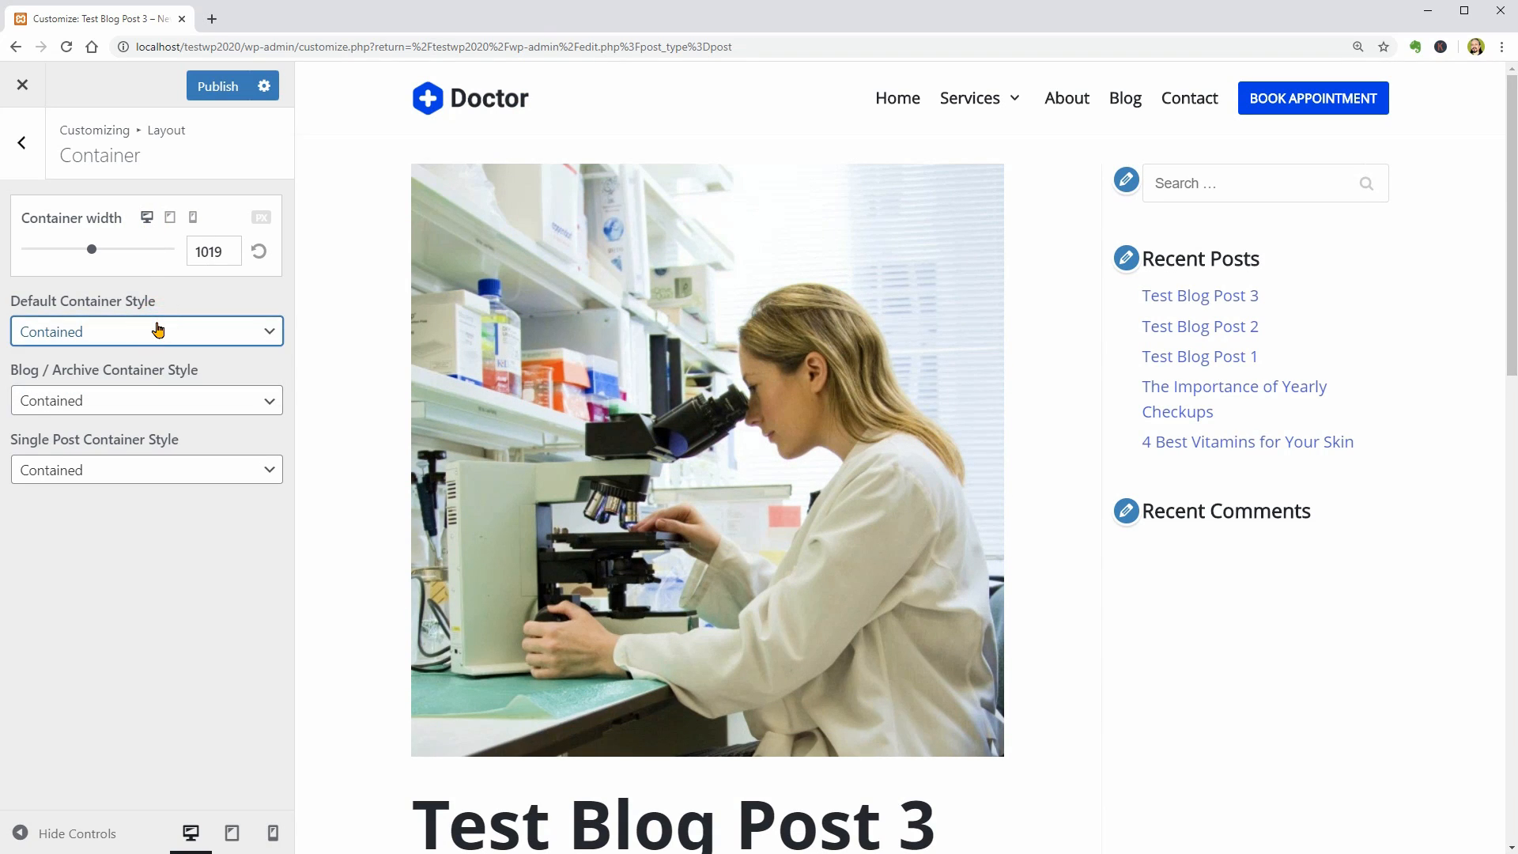
{"action": "left_click", "coordinate": [162, 400]}
{"action": "left_click", "coordinate": [163, 400]}
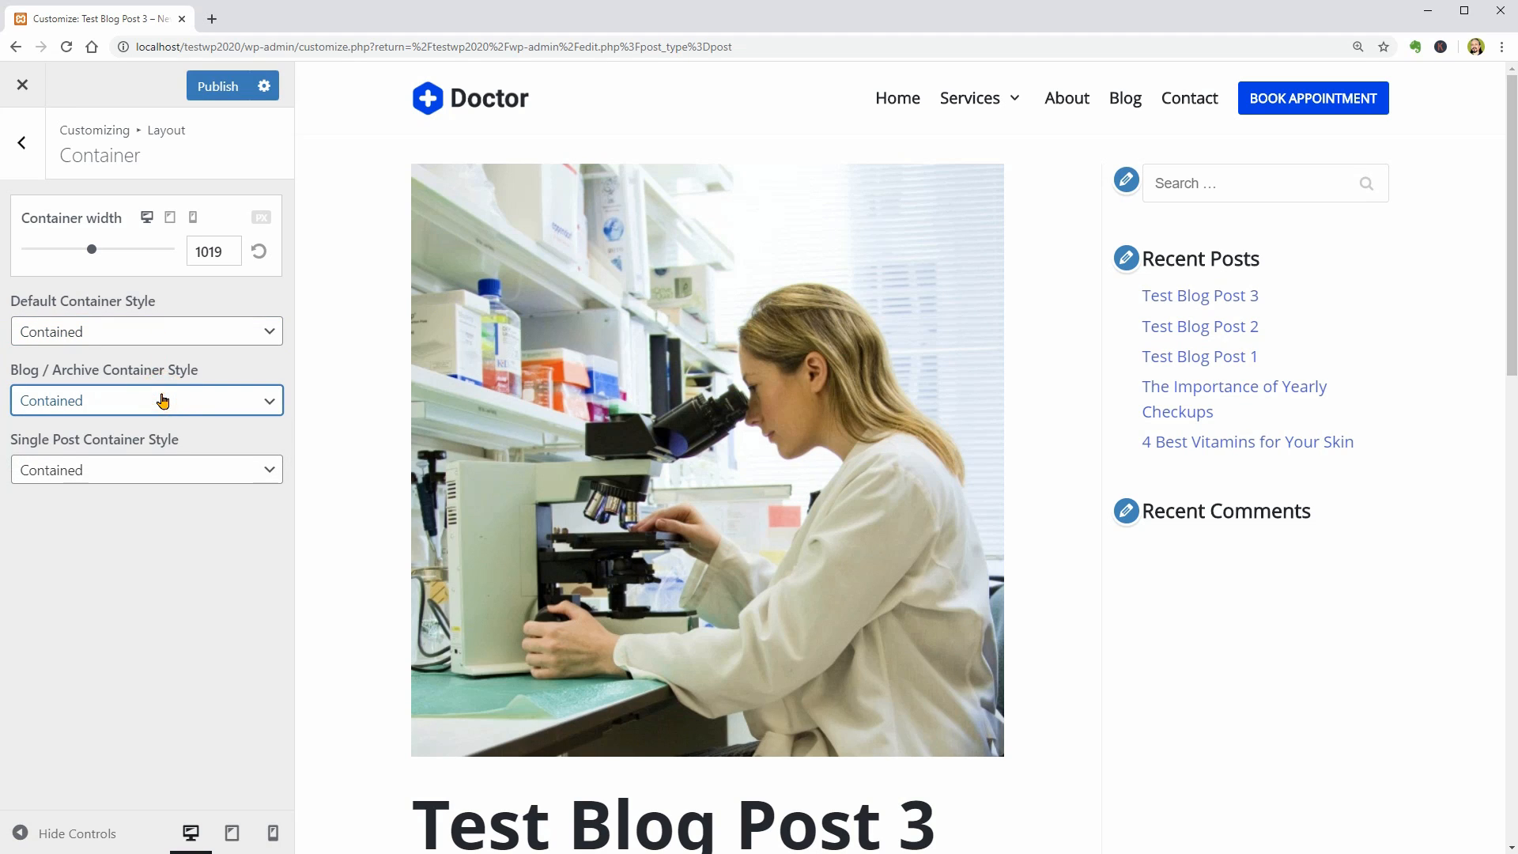
{"action": "left_click", "coordinate": [145, 475]}
{"action": "left_click", "coordinate": [145, 474]}
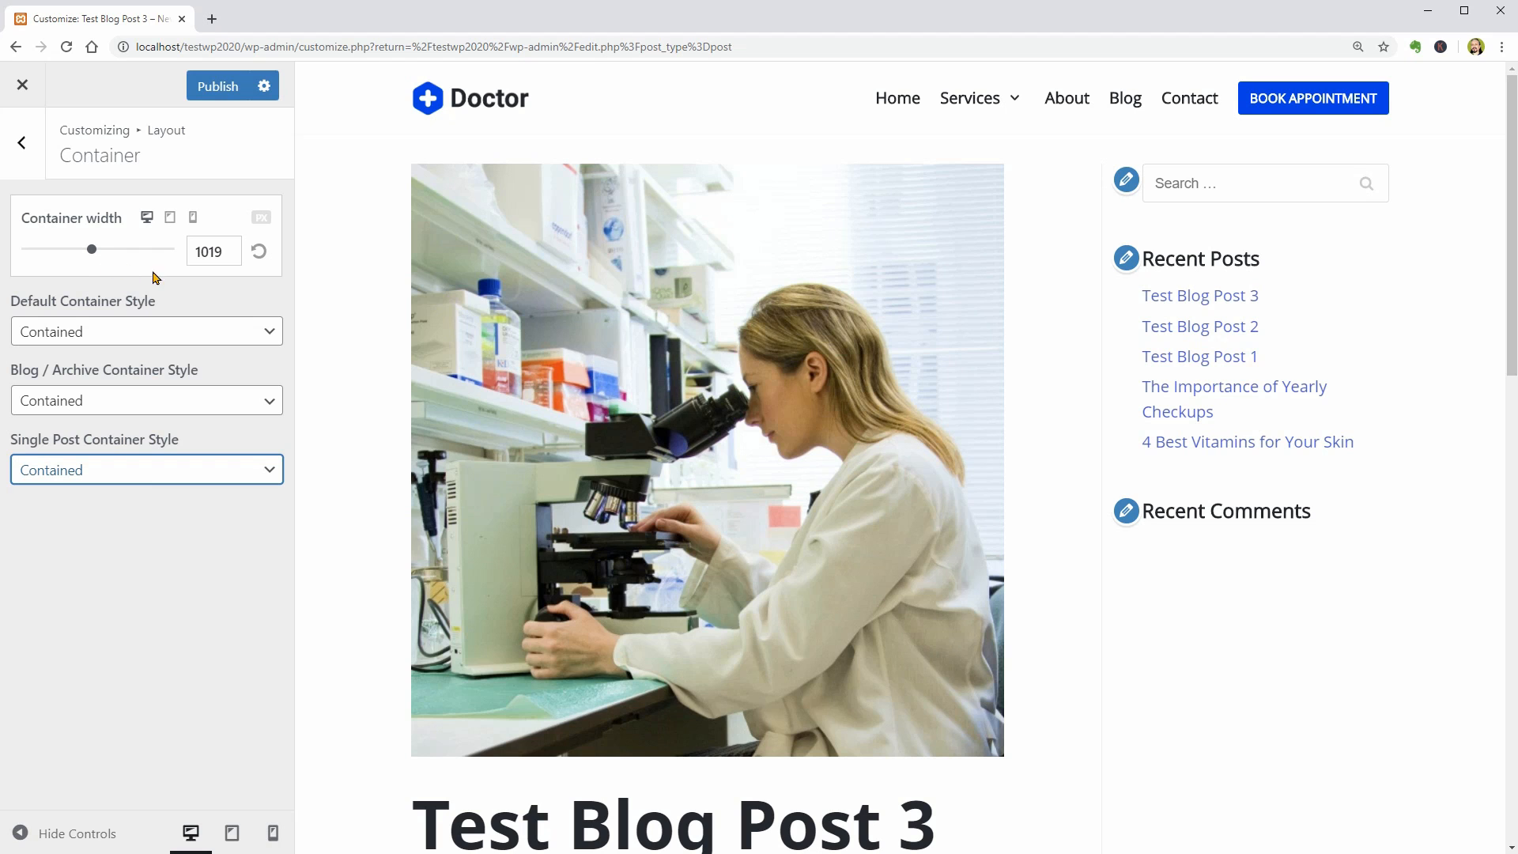
- Set the desktop container width to 1166 with the Blog page in the preview, and publish the change
{"action": "left_click", "coordinate": [233, 245]}
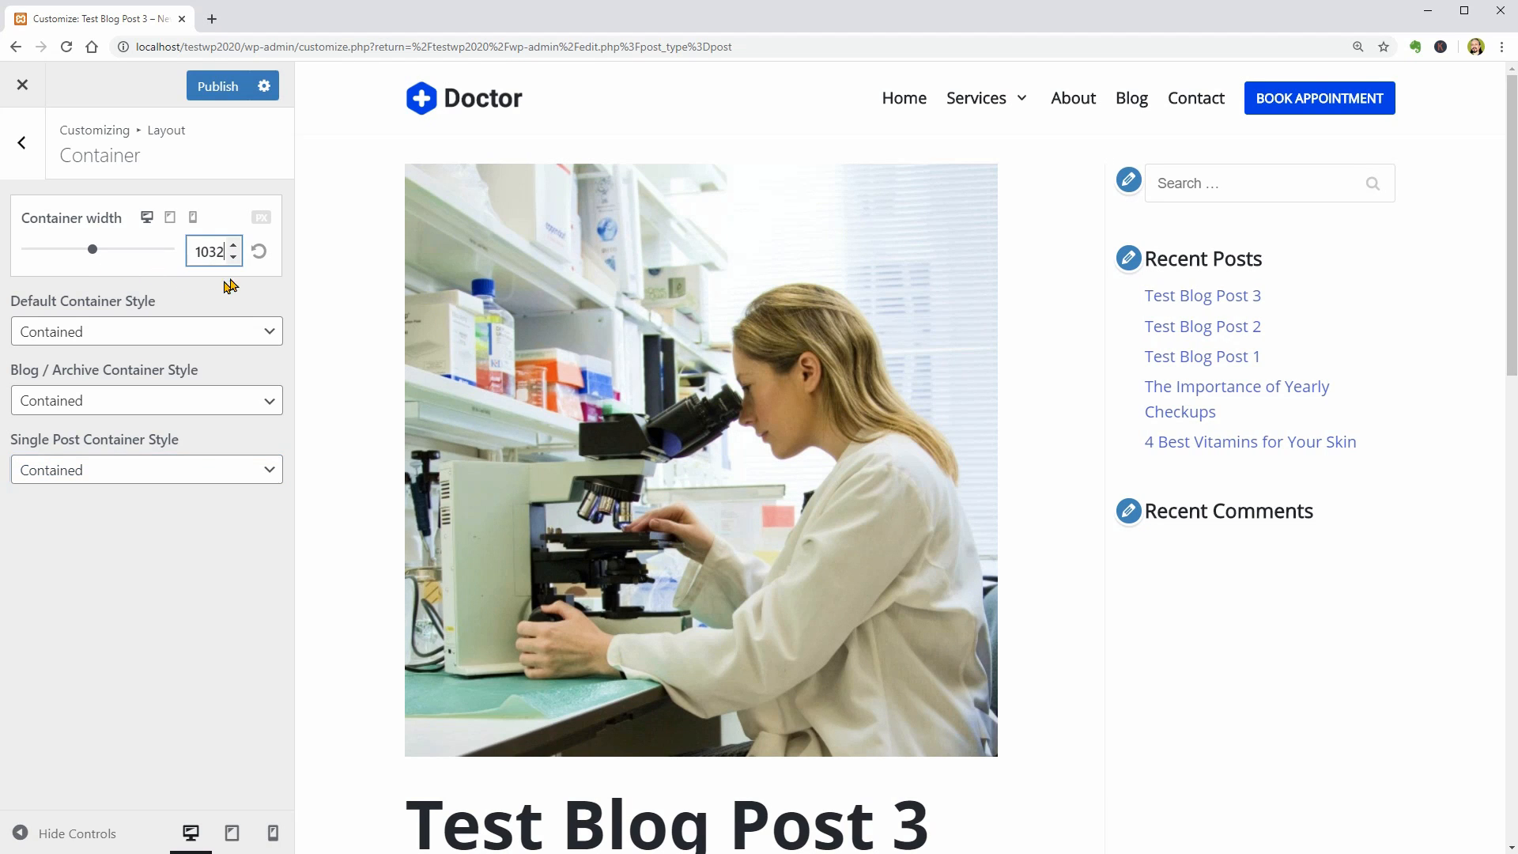
{"action": "left_click", "coordinate": [1131, 98]}
{"action": "mouse_move", "coordinate": [95, 257]}
{"action": "left_mouse_down"}
{"action": "mouse_move", "coordinate": [79, 258]}
{"action": "mouse_move", "coordinate": [105, 255]}
{"action": "left_mouse_up"}
{"action": "left_click", "coordinate": [198, 91]}
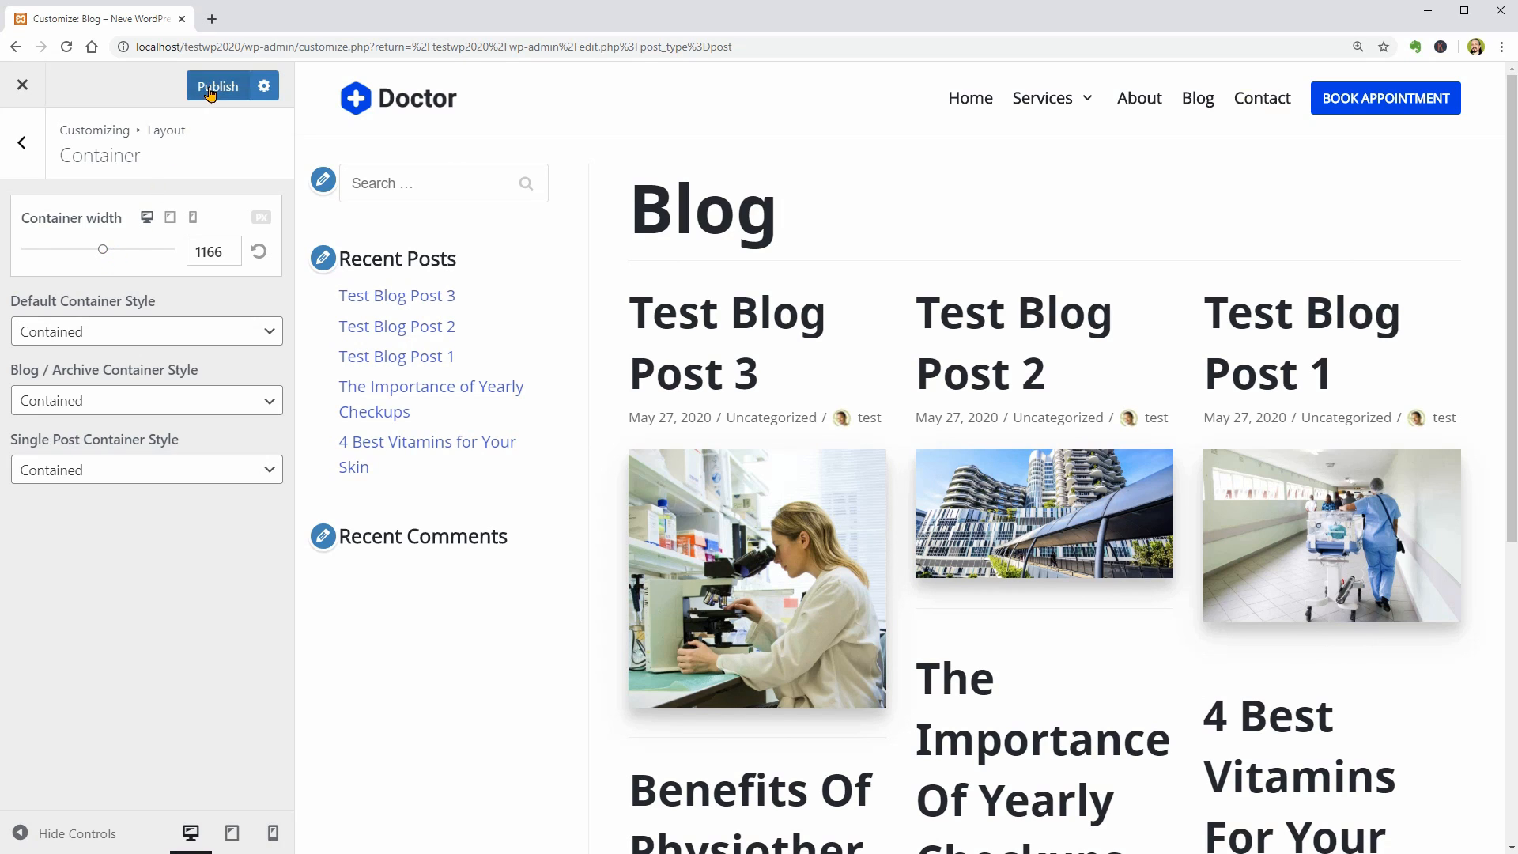
- Leave the container layout settings and open the Header customization section with the Home page in the preview
{"action": "left_click", "coordinate": [30, 143]}
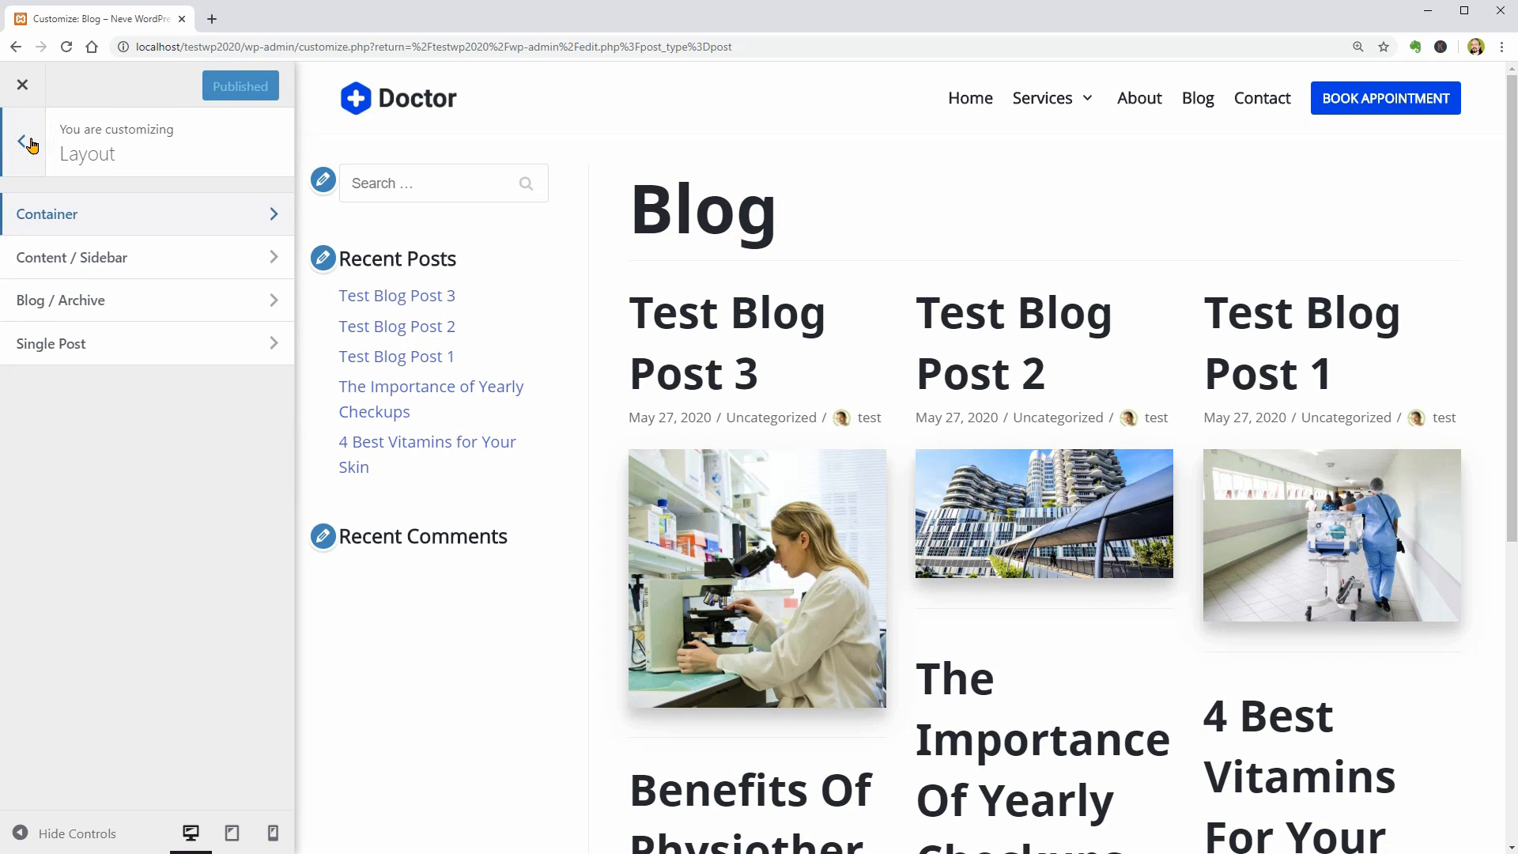
{"action": "left_click", "coordinate": [29, 140]}
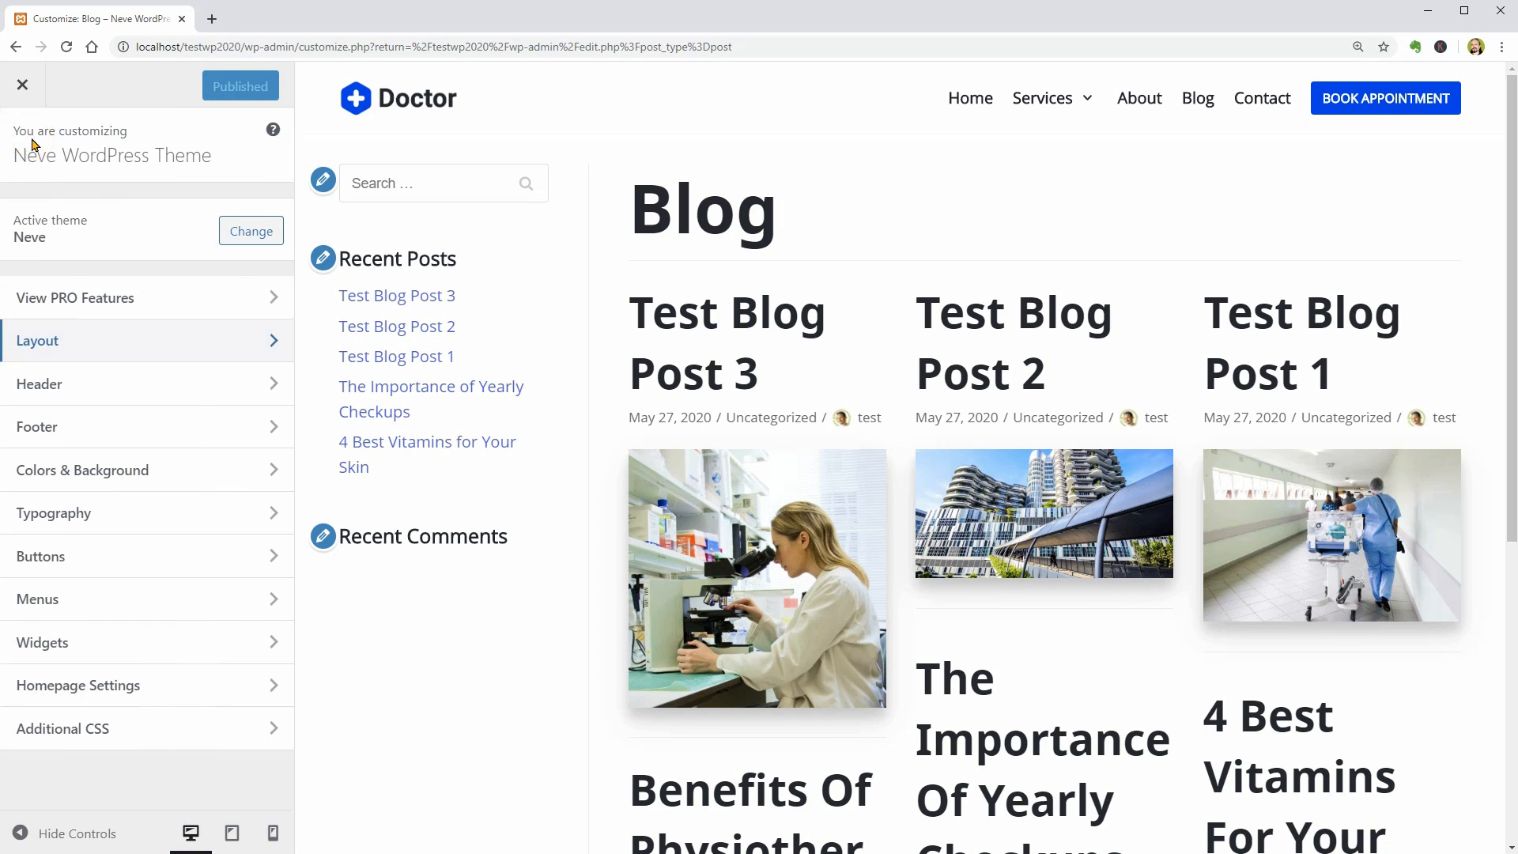
{"action": "left_click", "coordinate": [221, 381]}
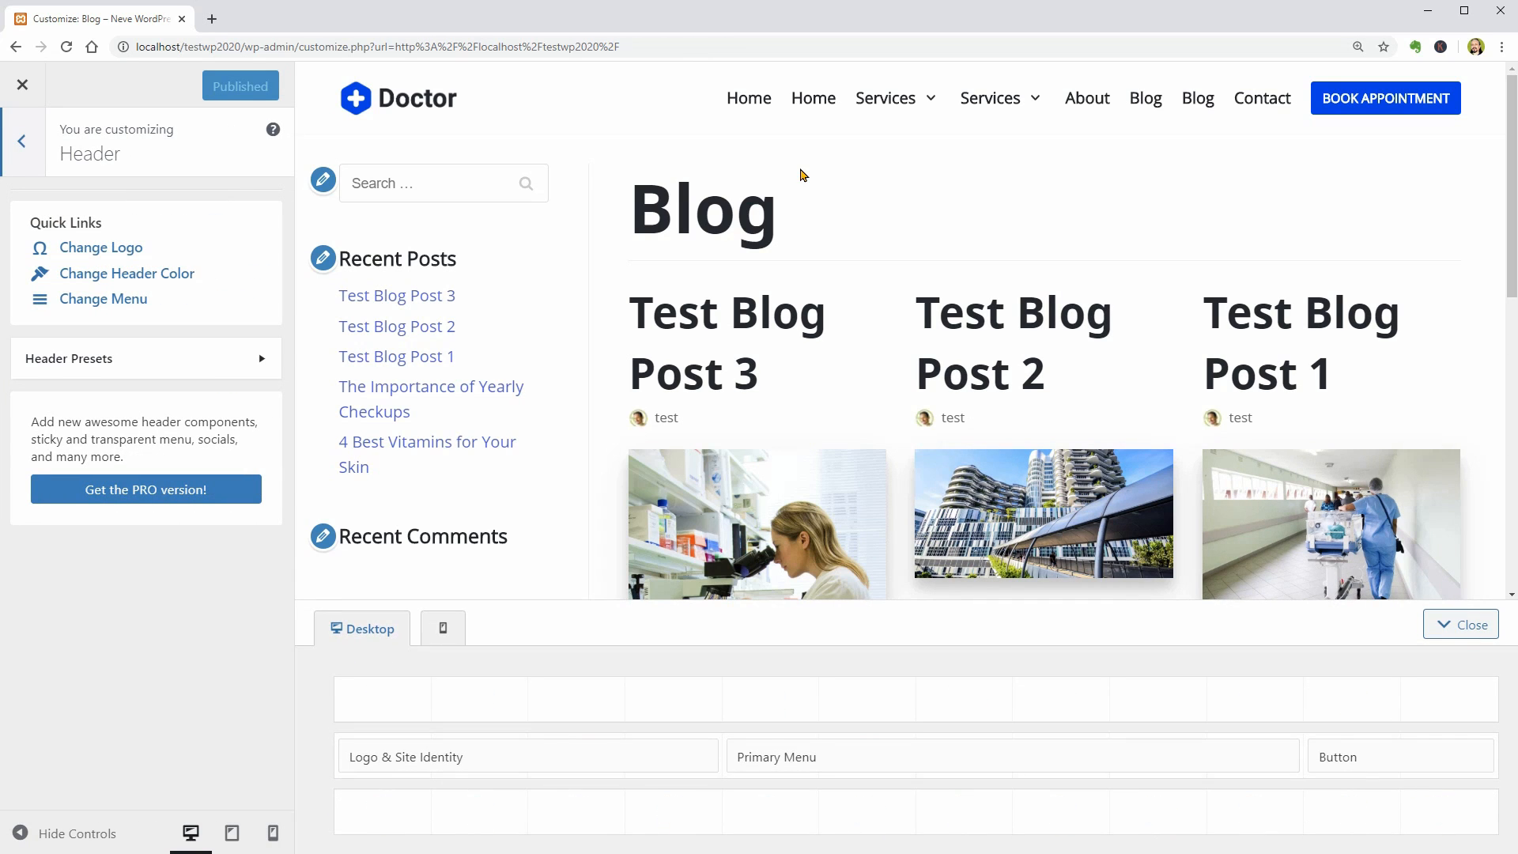
{"action": "left_click", "coordinate": [755, 101]}
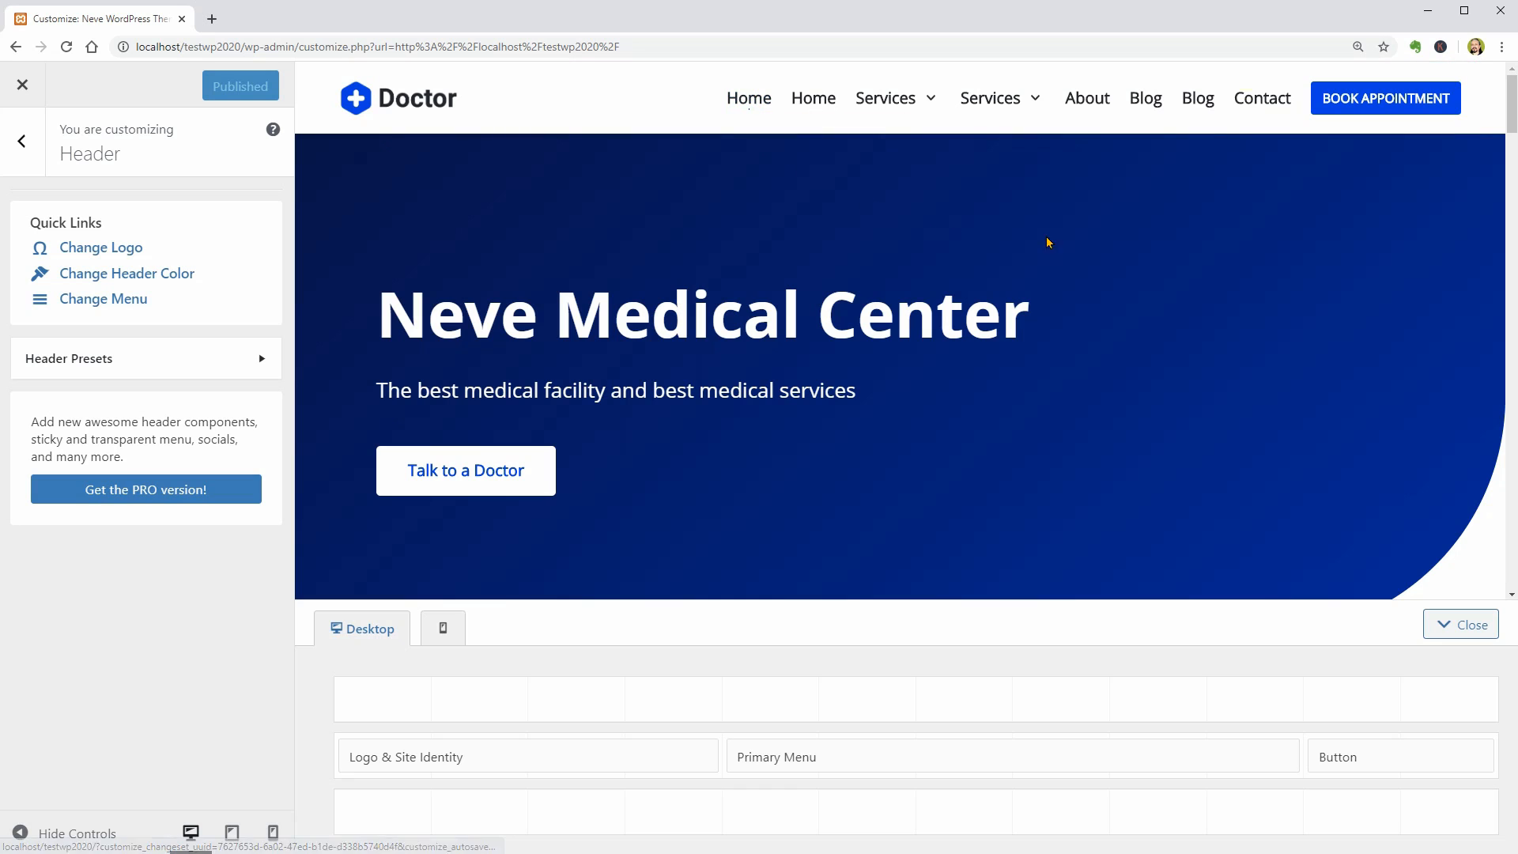
{"action": "mouse_move", "coordinate": [1511, 107]}
{"action": "left_mouse_down"}
{"action": "mouse_move", "coordinate": [1513, 226]}
{"action": "mouse_move", "coordinate": [1512, 97]}
{"action": "mouse_move", "coordinate": [1501, 109]}
{"action": "left_mouse_up"}
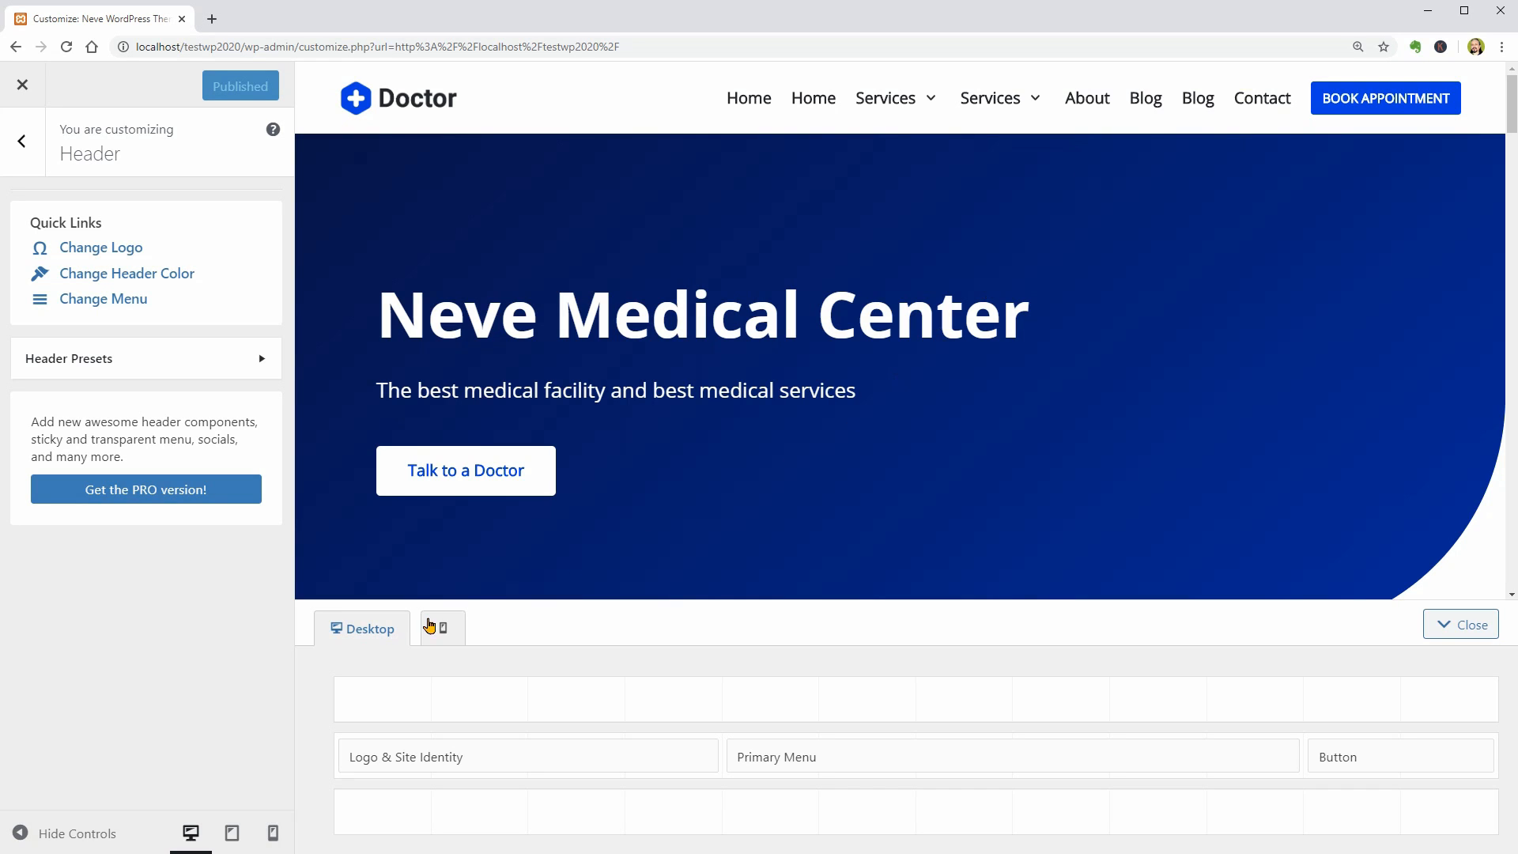
- View the layout settings of the Header Top, Header Main and Header Bottom rows
{"action": "left_click", "coordinate": [325, 701]}
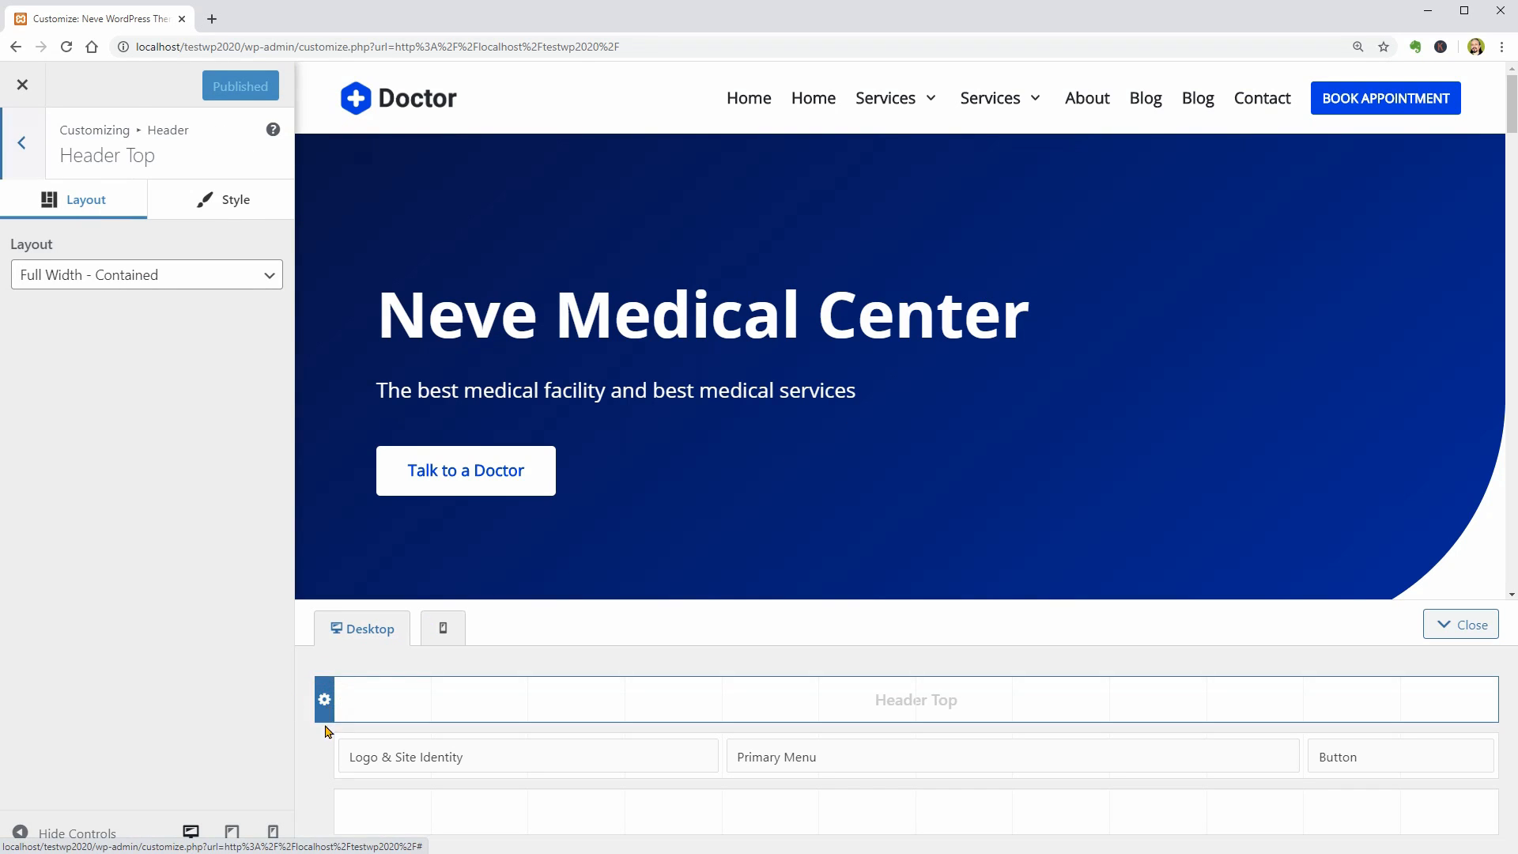
{"action": "left_click", "coordinate": [324, 754]}
{"action": "left_click", "coordinate": [325, 807]}
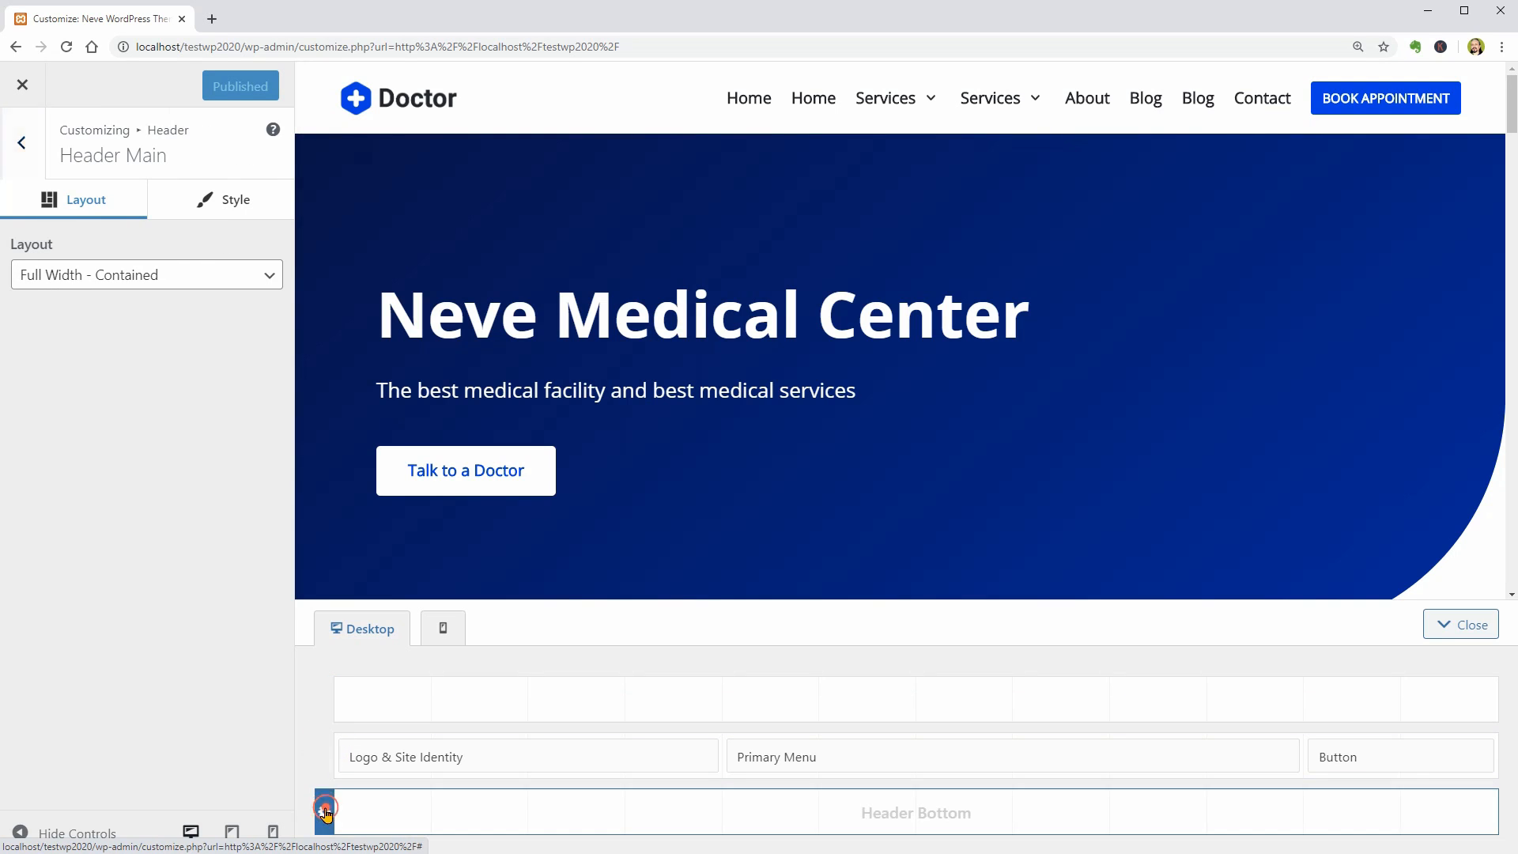
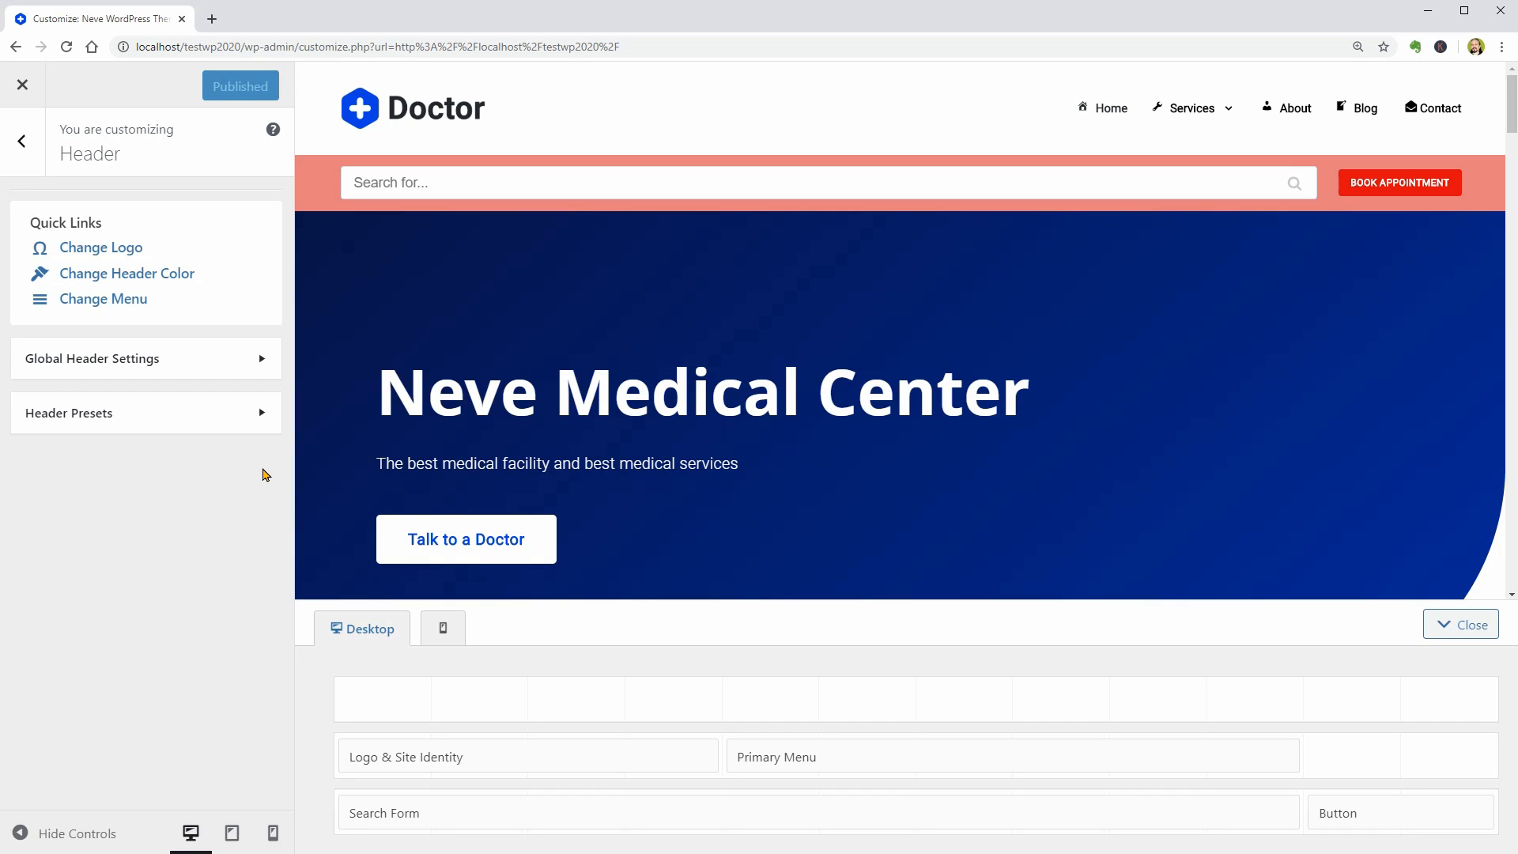
- Turn off Show This Header Site-wide in the global header settings and check which headers can be selected
{"action": "left_click", "coordinate": [257, 360]}
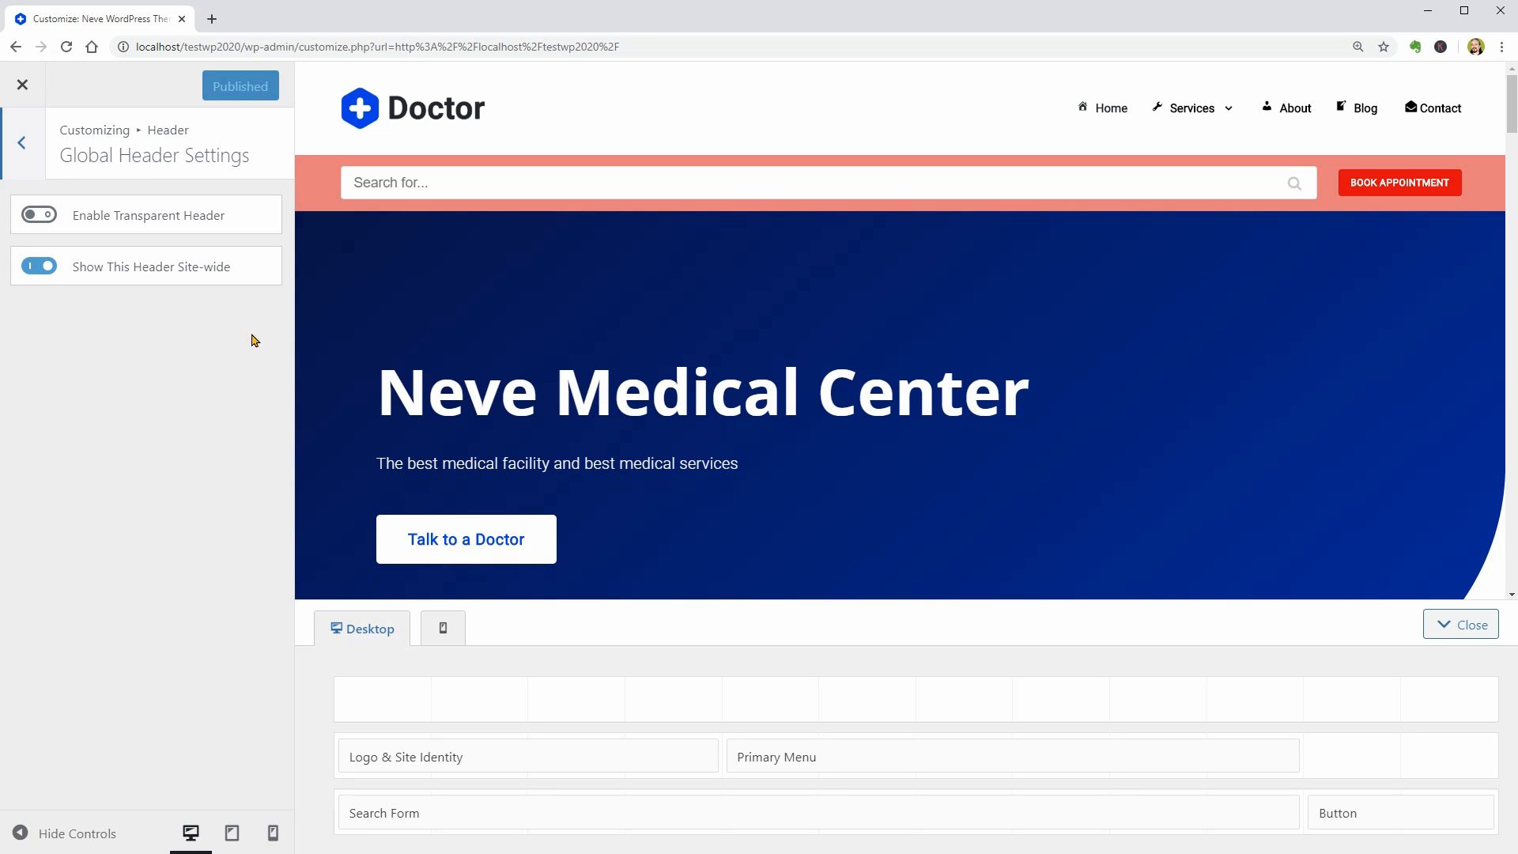
{"action": "left_click", "coordinate": [41, 266]}
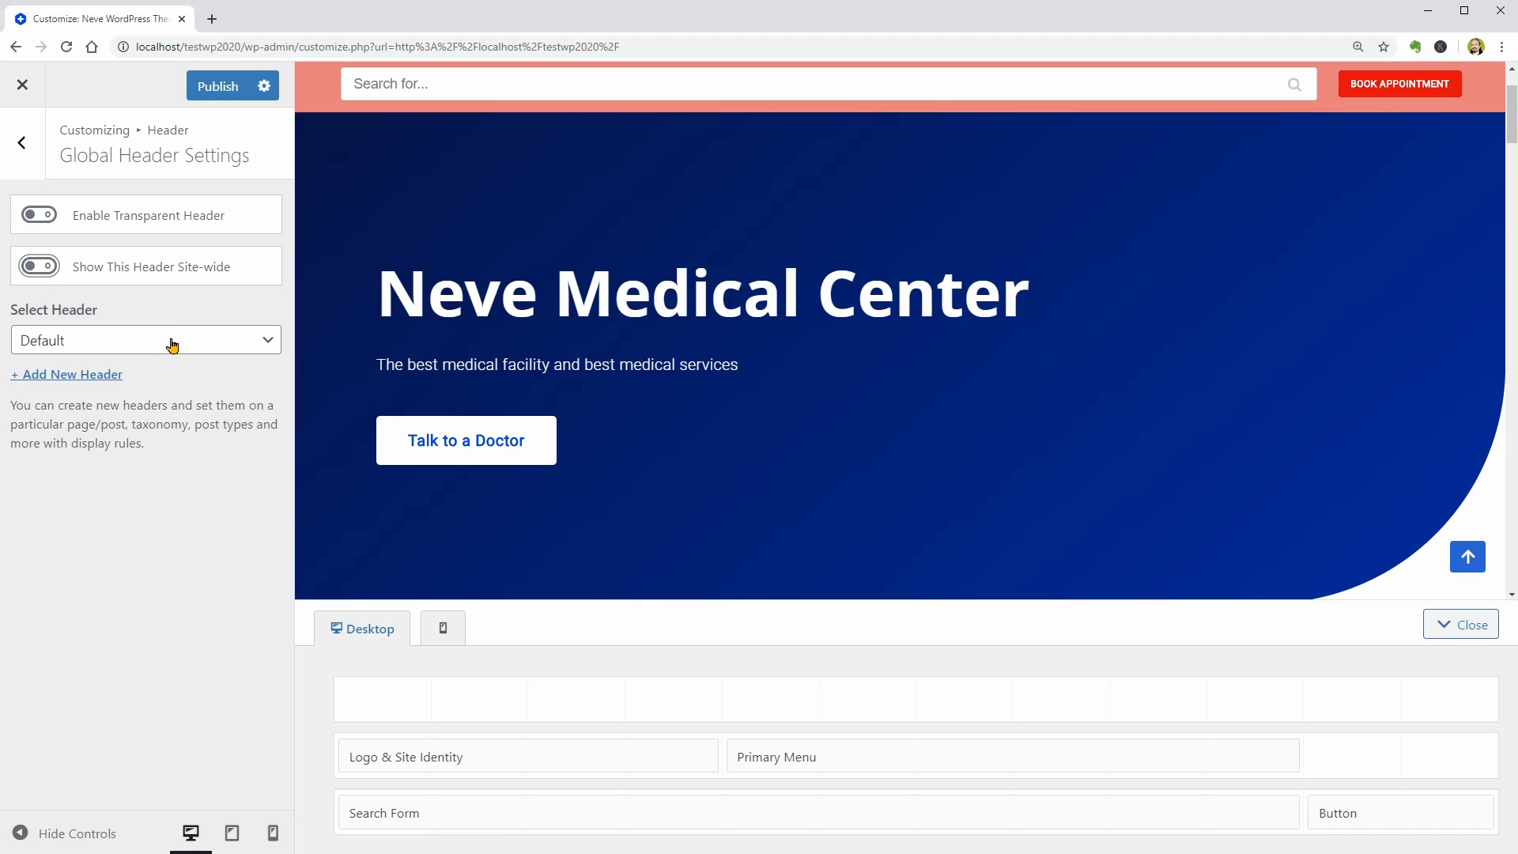
{"action": "left_click", "coordinate": [172, 342]}
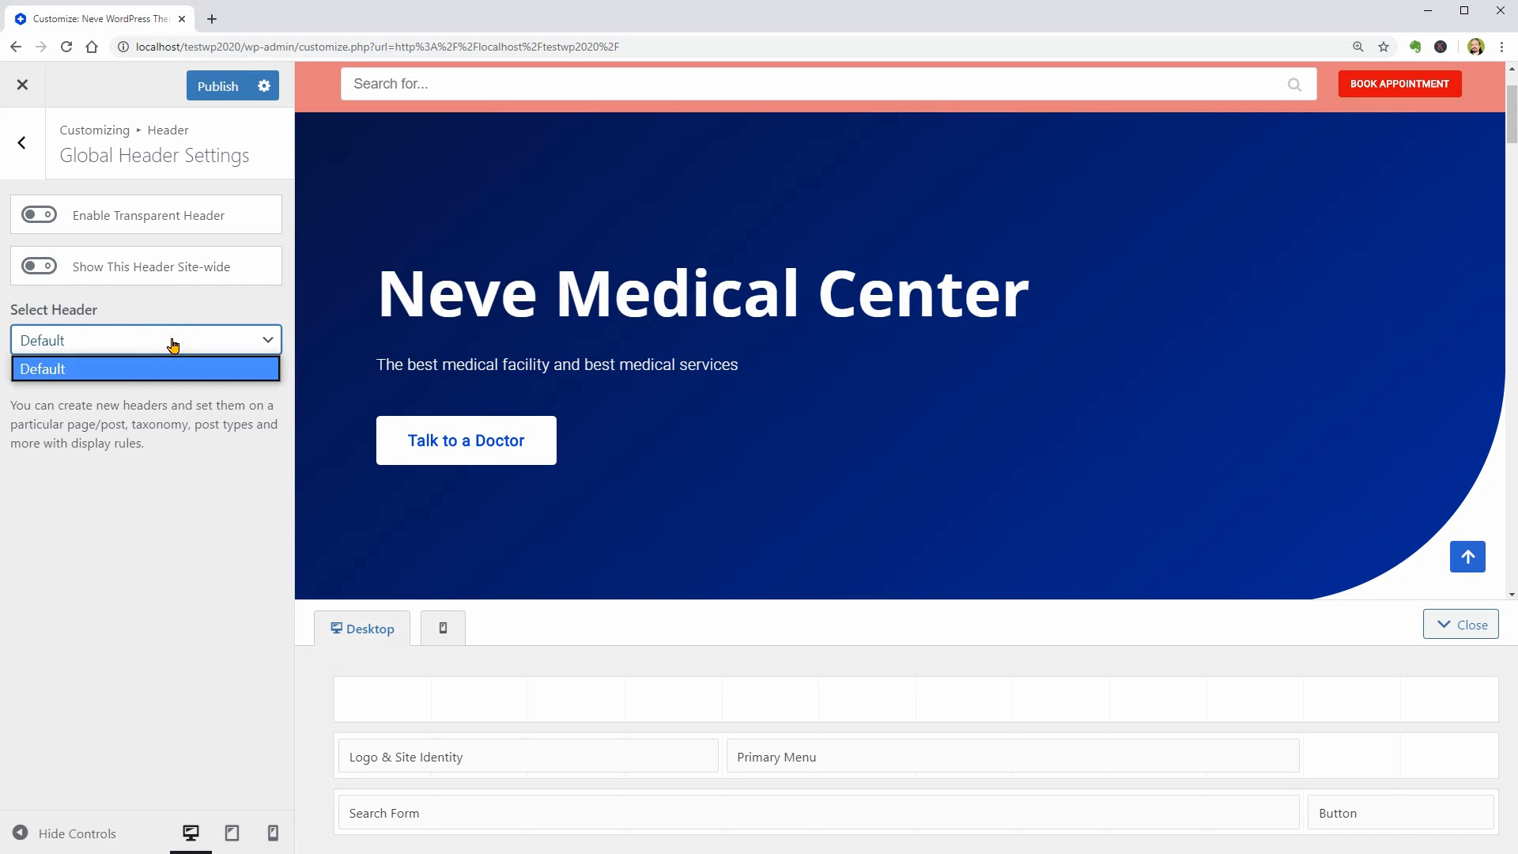
{"action": "left_click", "coordinate": [172, 344]}
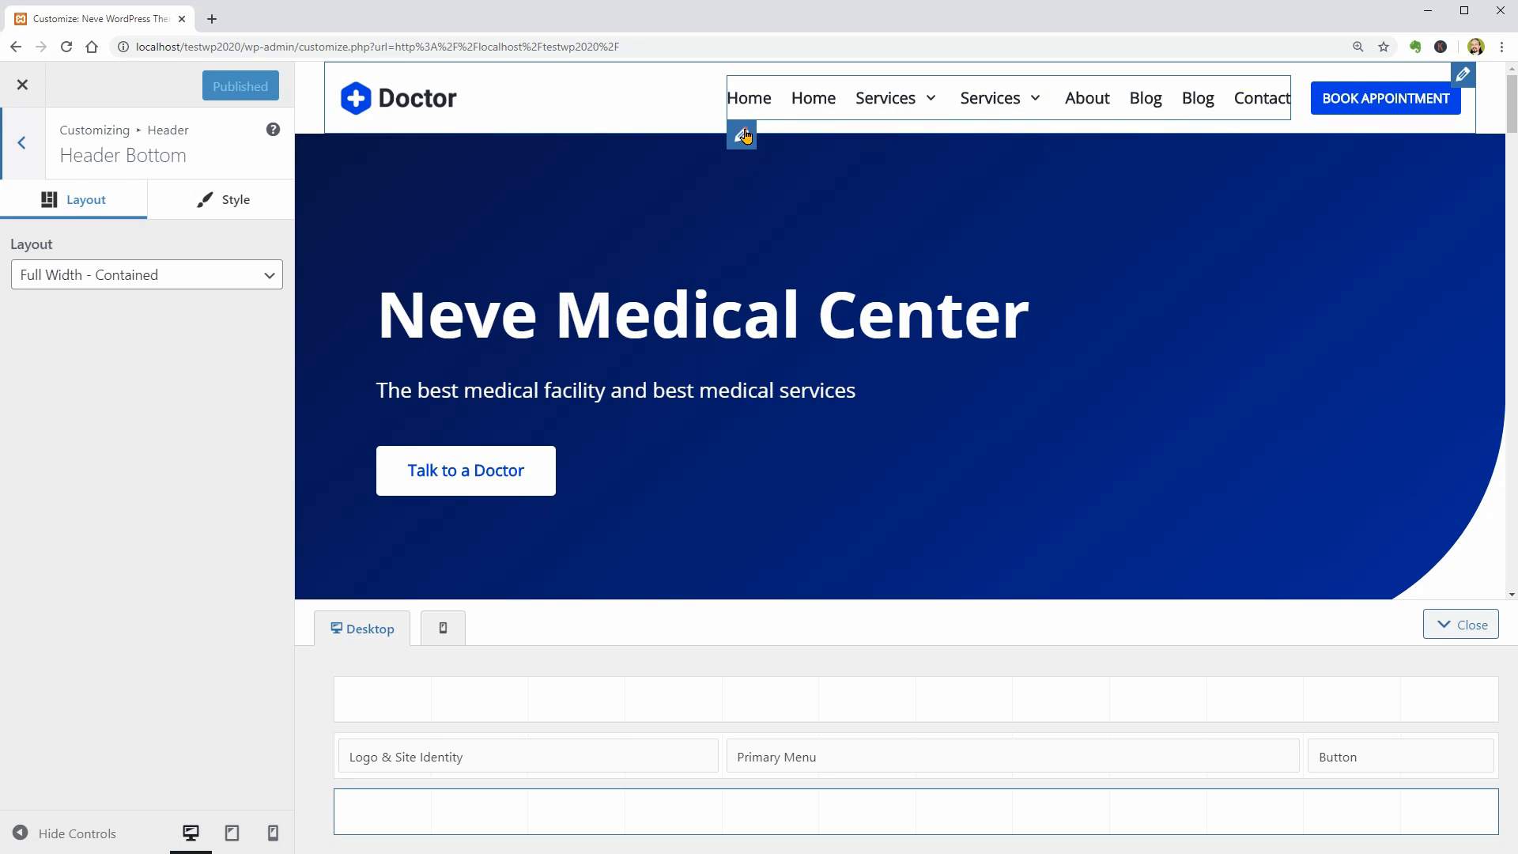
- Remove the duplicate Home, Services, Service details and Blog items from doctor-main-menu and publish the menu
{"action": "left_click", "coordinate": [744, 136]}
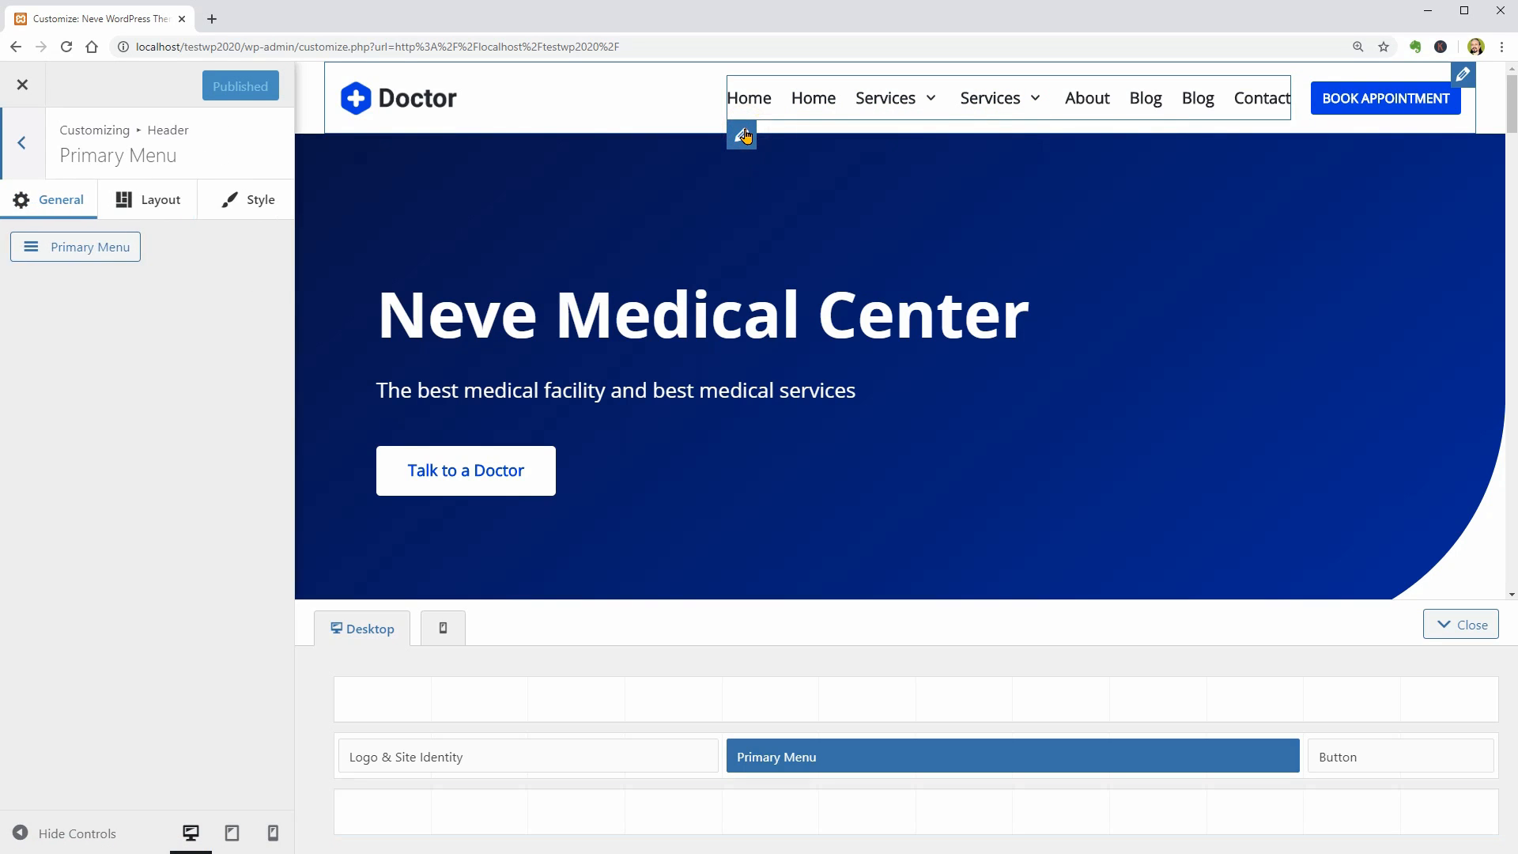
{"action": "left_click", "coordinate": [114, 254]}
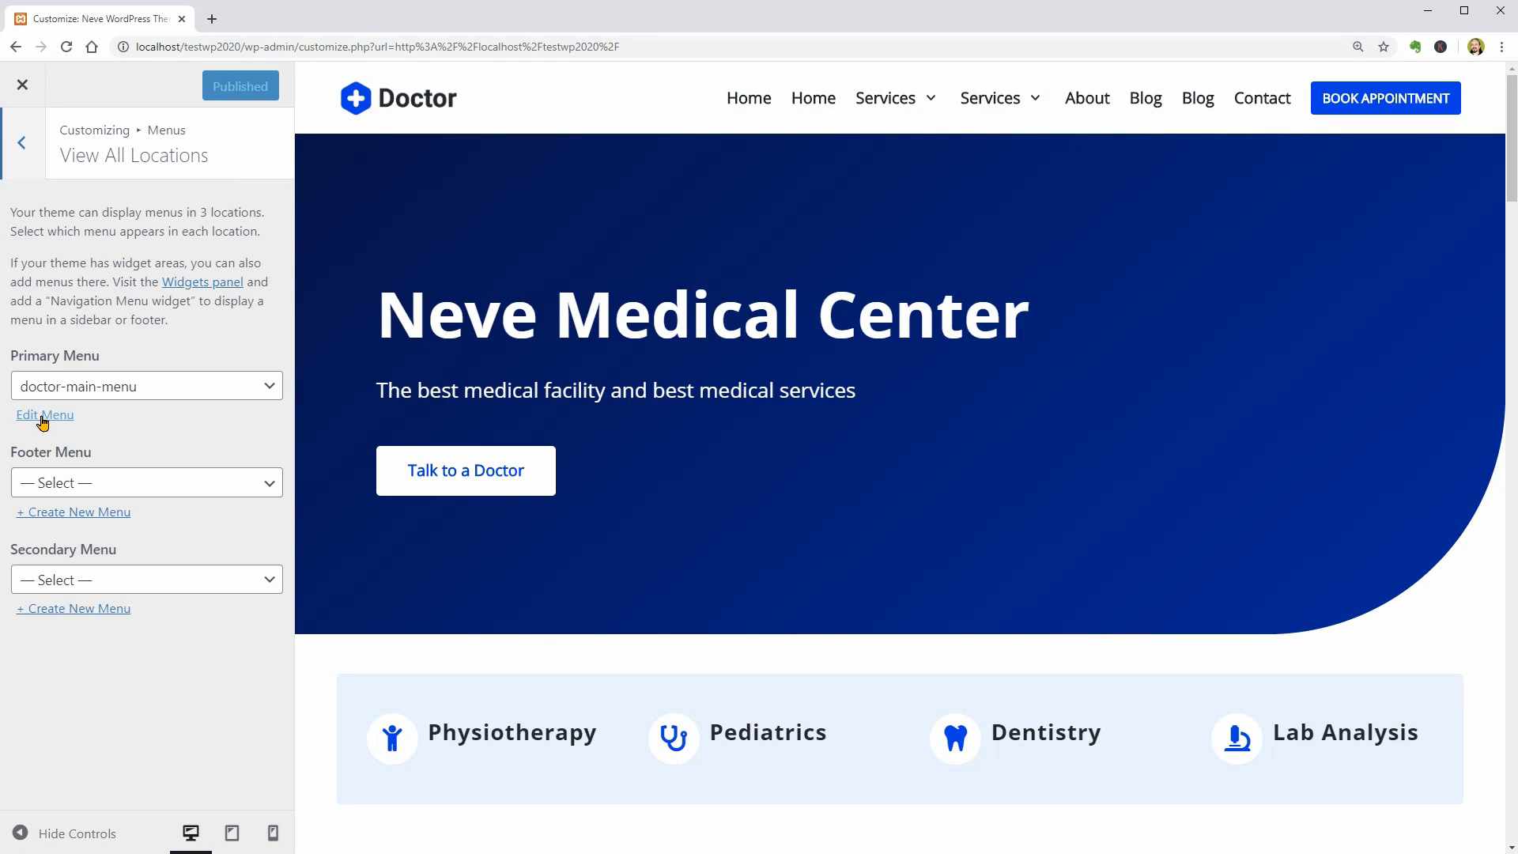
{"action": "left_click", "coordinate": [44, 417]}
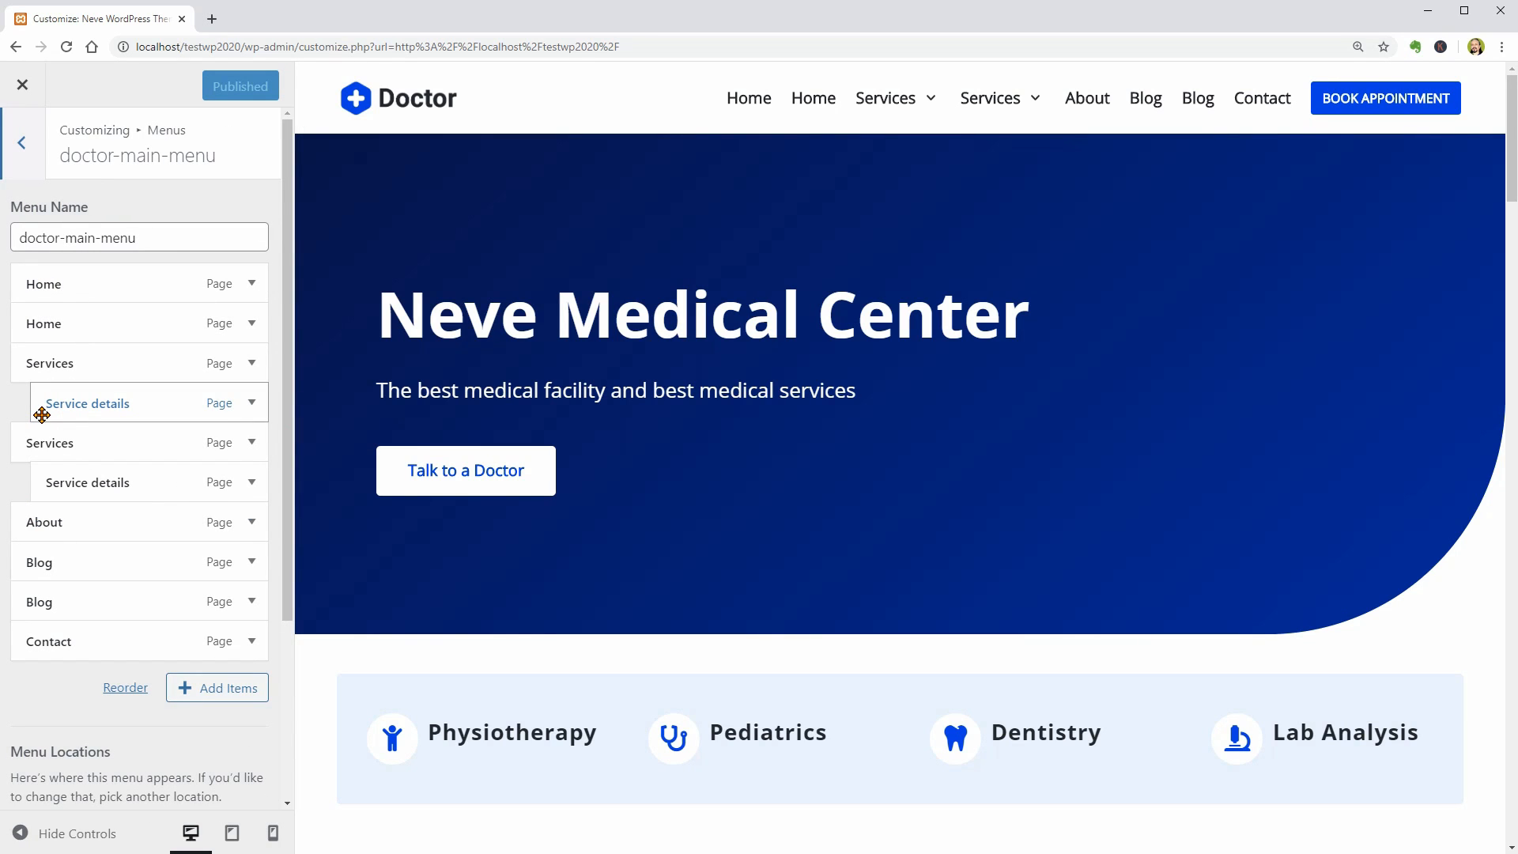
{"action": "left_click", "coordinate": [251, 324]}
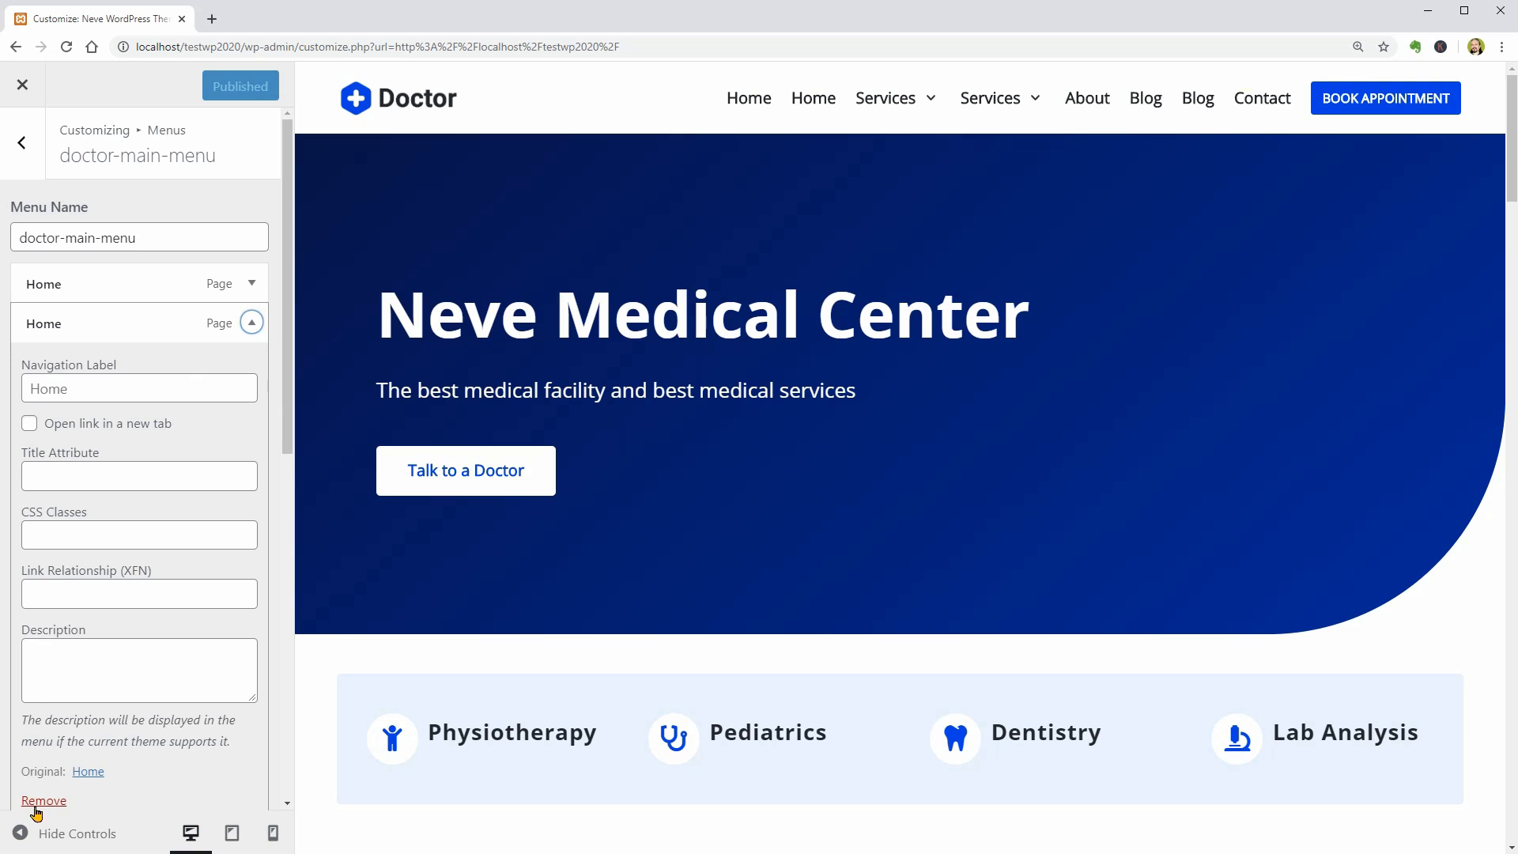
{"action": "left_click", "coordinate": [35, 807]}
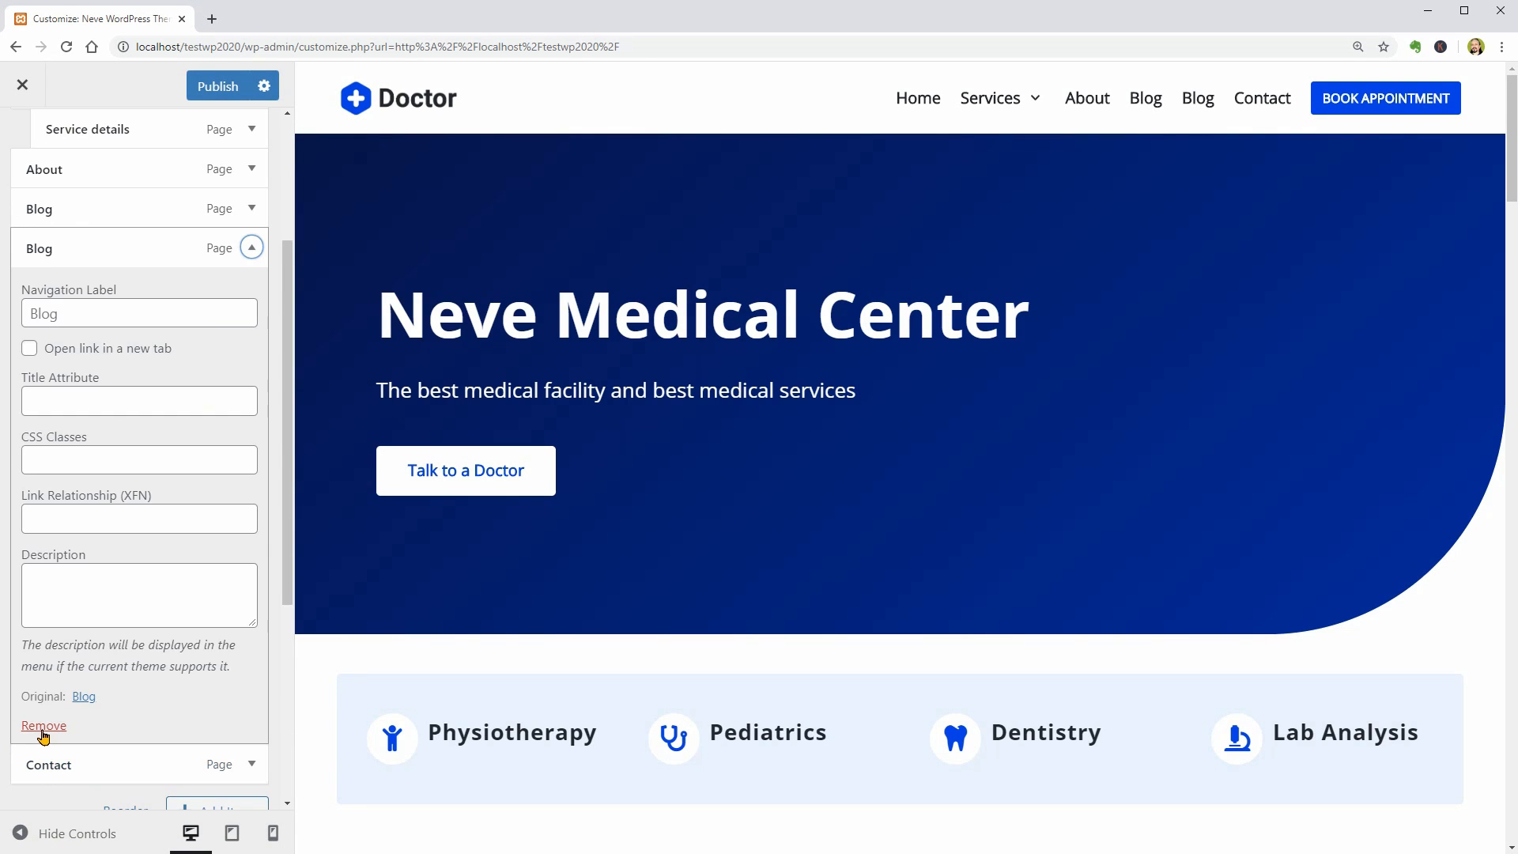
{"action": "left_click", "coordinate": [43, 731]}
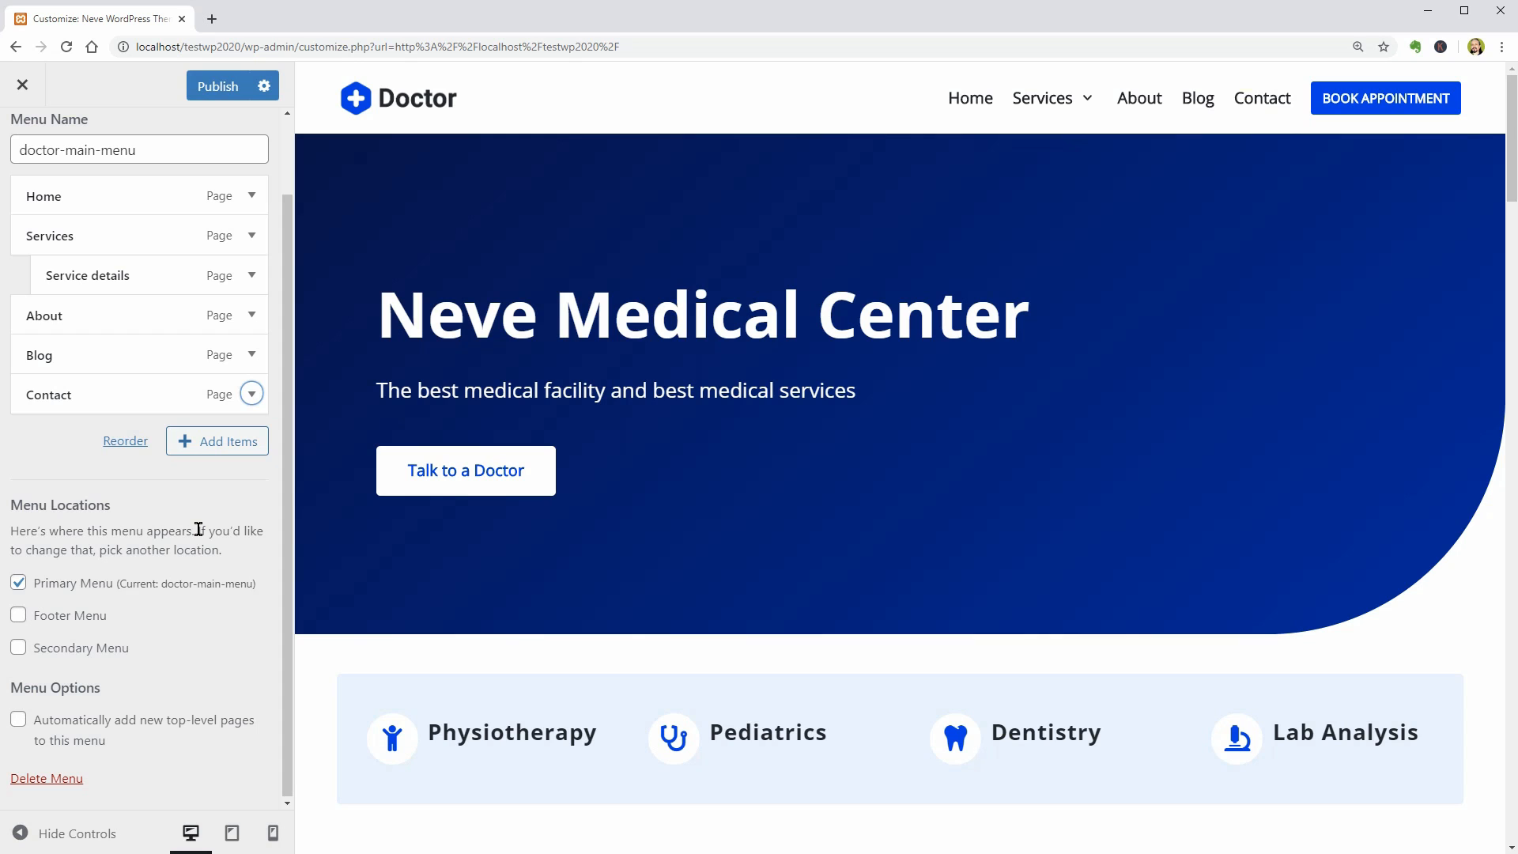
{"action": "left_click", "coordinate": [216, 93]}
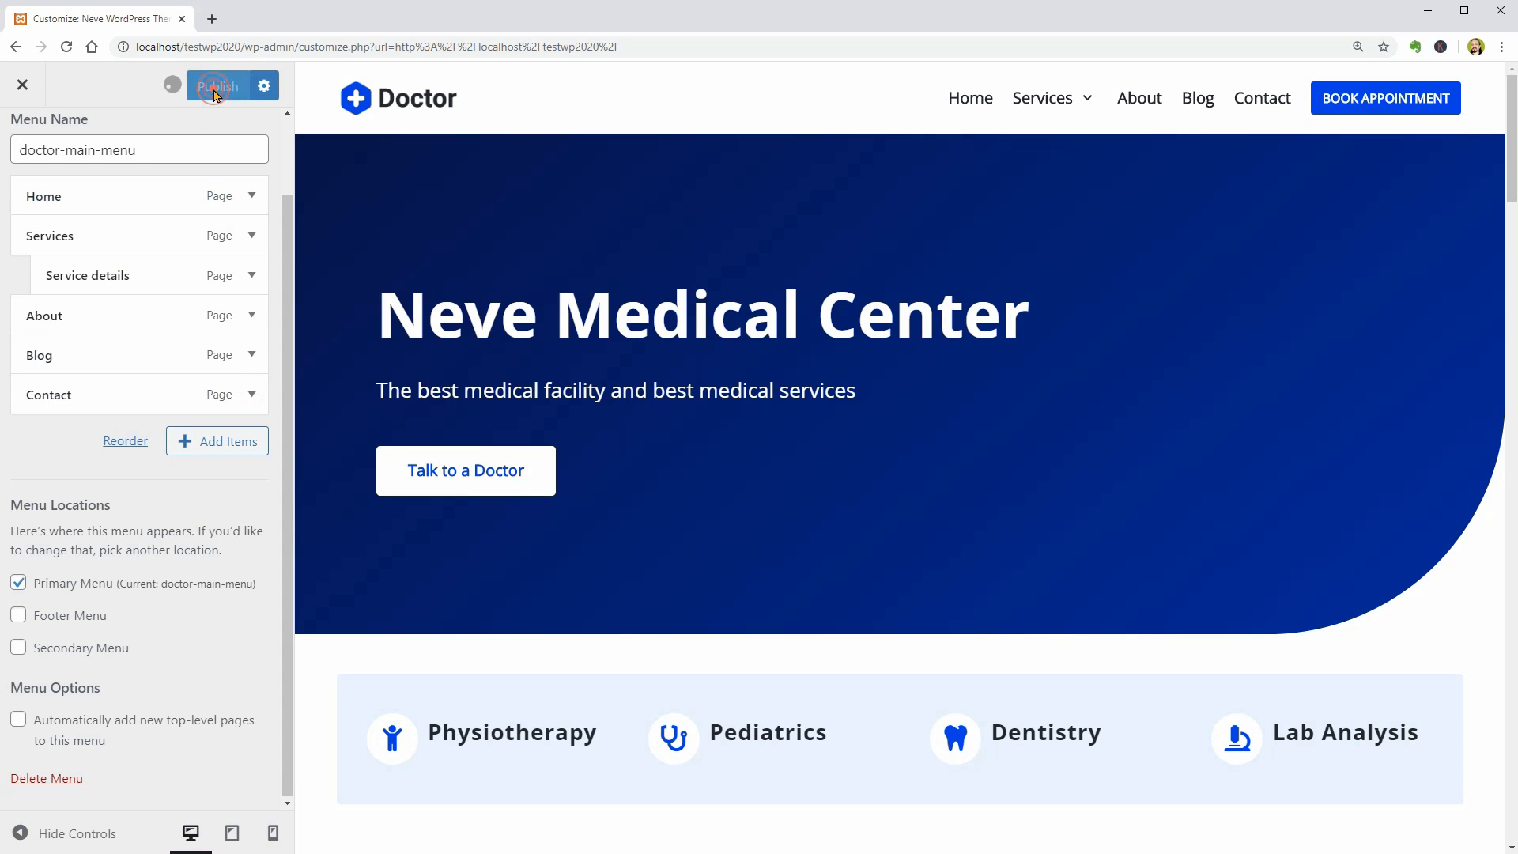
- Examine the item types that can be added to the menu: custom links, pages, posts, categories and tags
{"action": "left_click", "coordinate": [204, 447]}
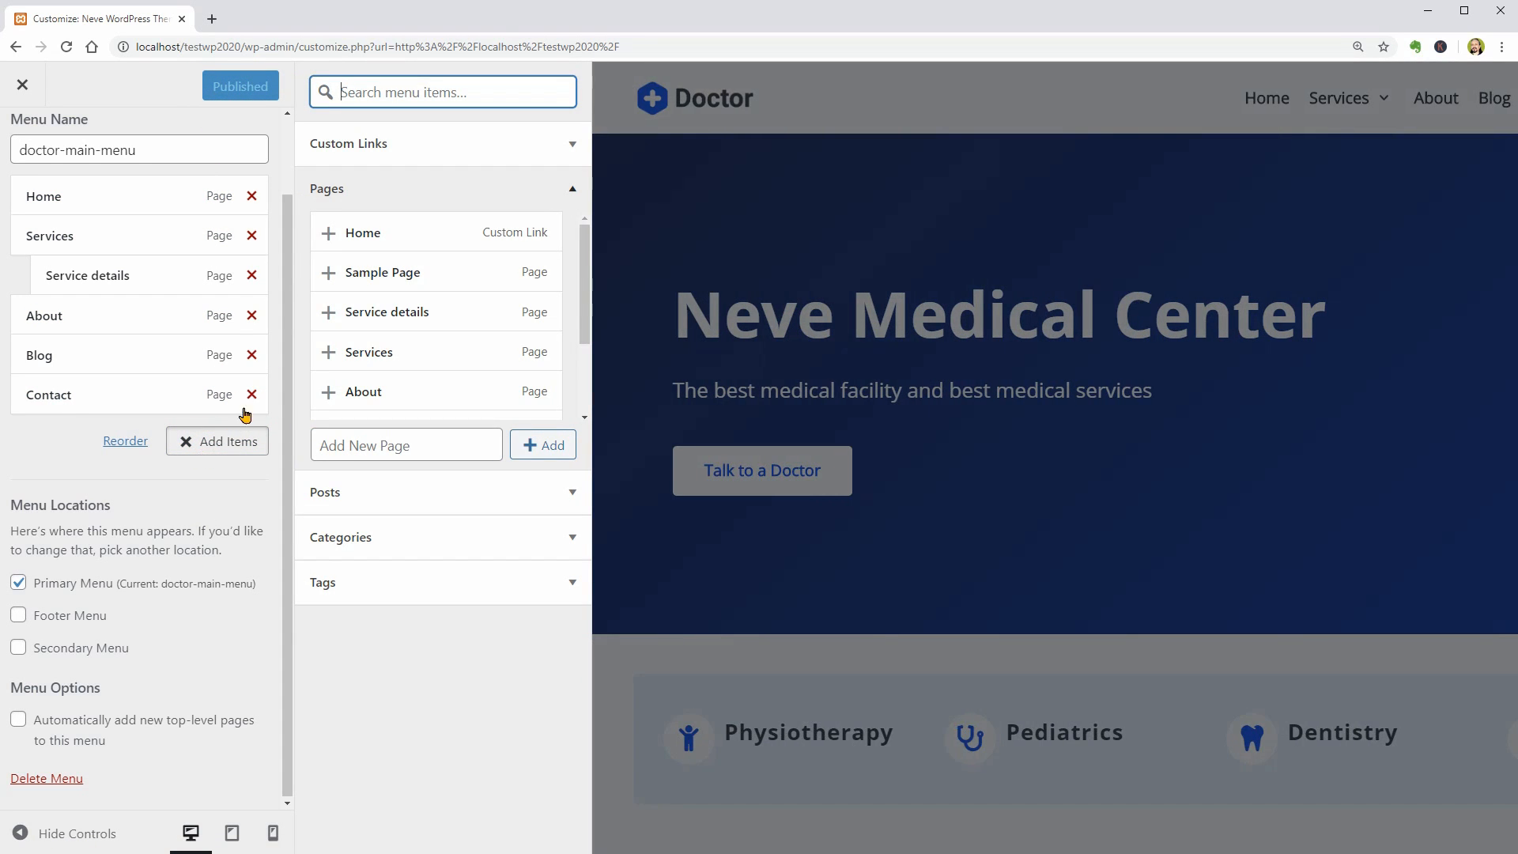
{"action": "left_click", "coordinate": [472, 158]}
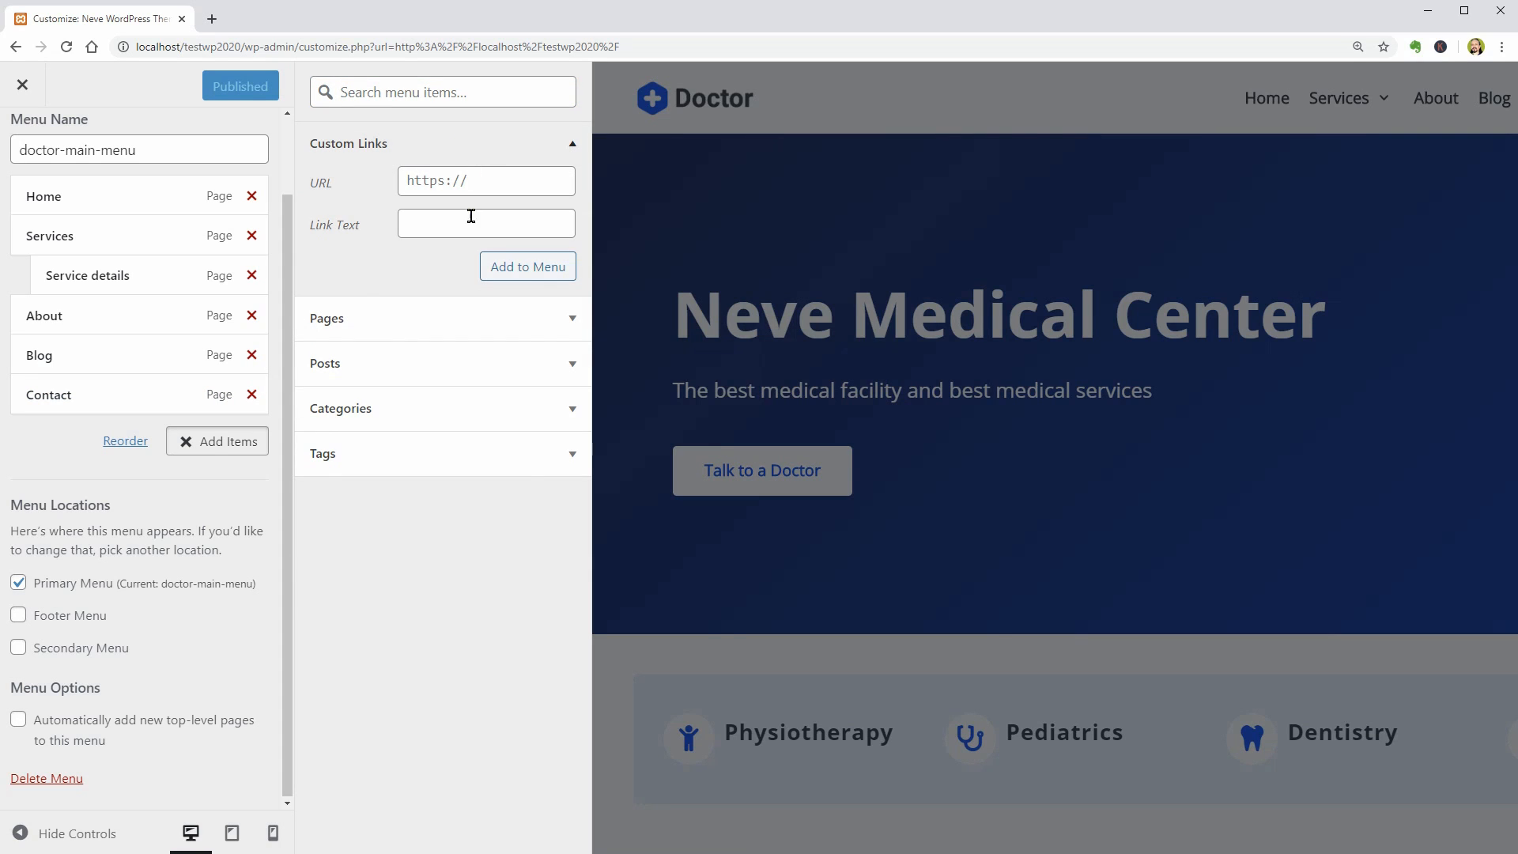
{"action": "left_click", "coordinate": [457, 371]}
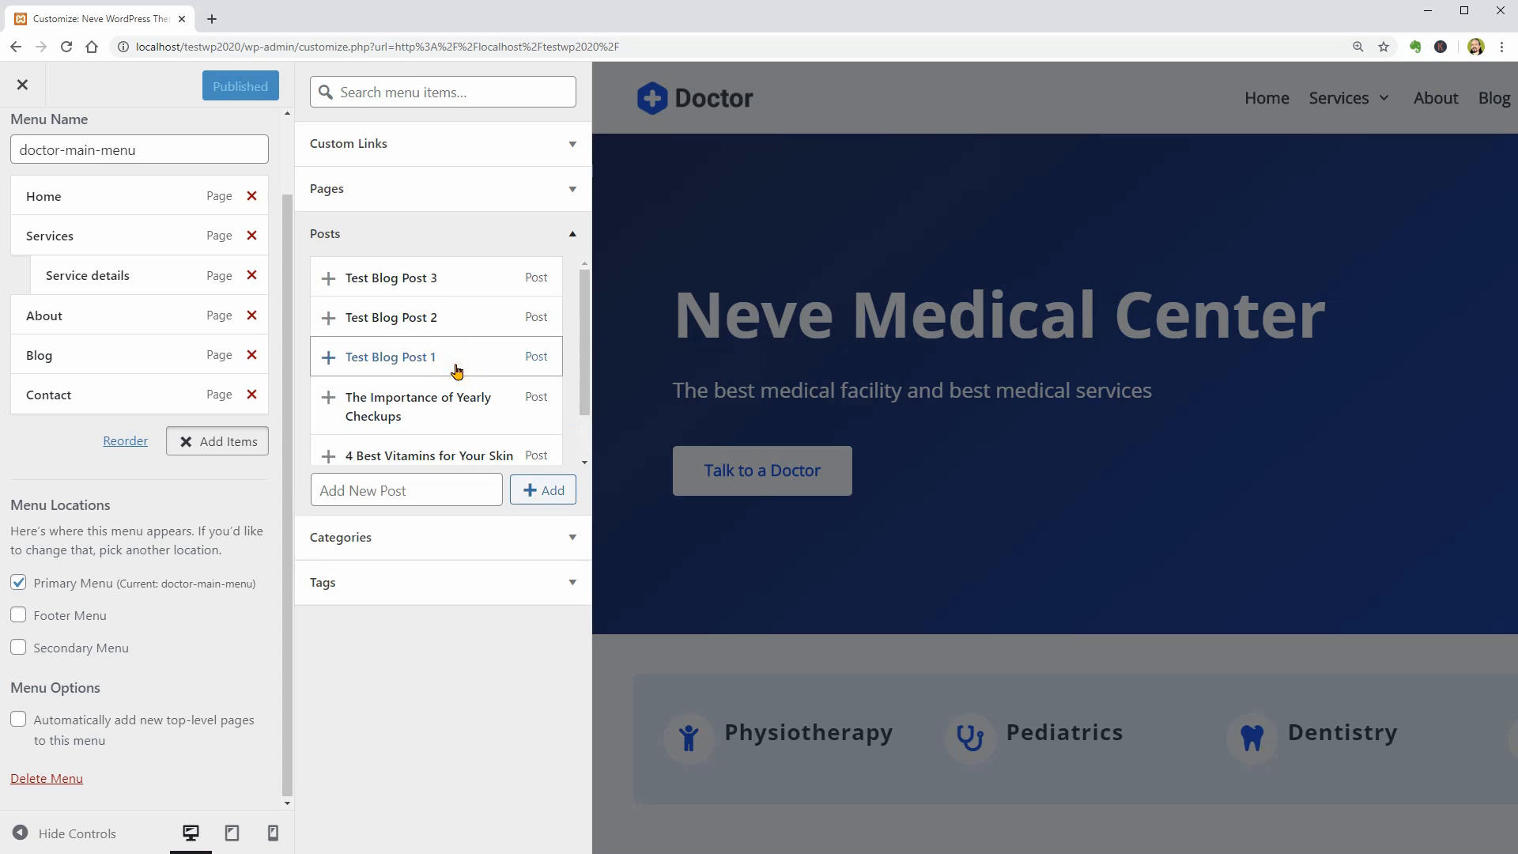
{"action": "left_click", "coordinate": [447, 548]}
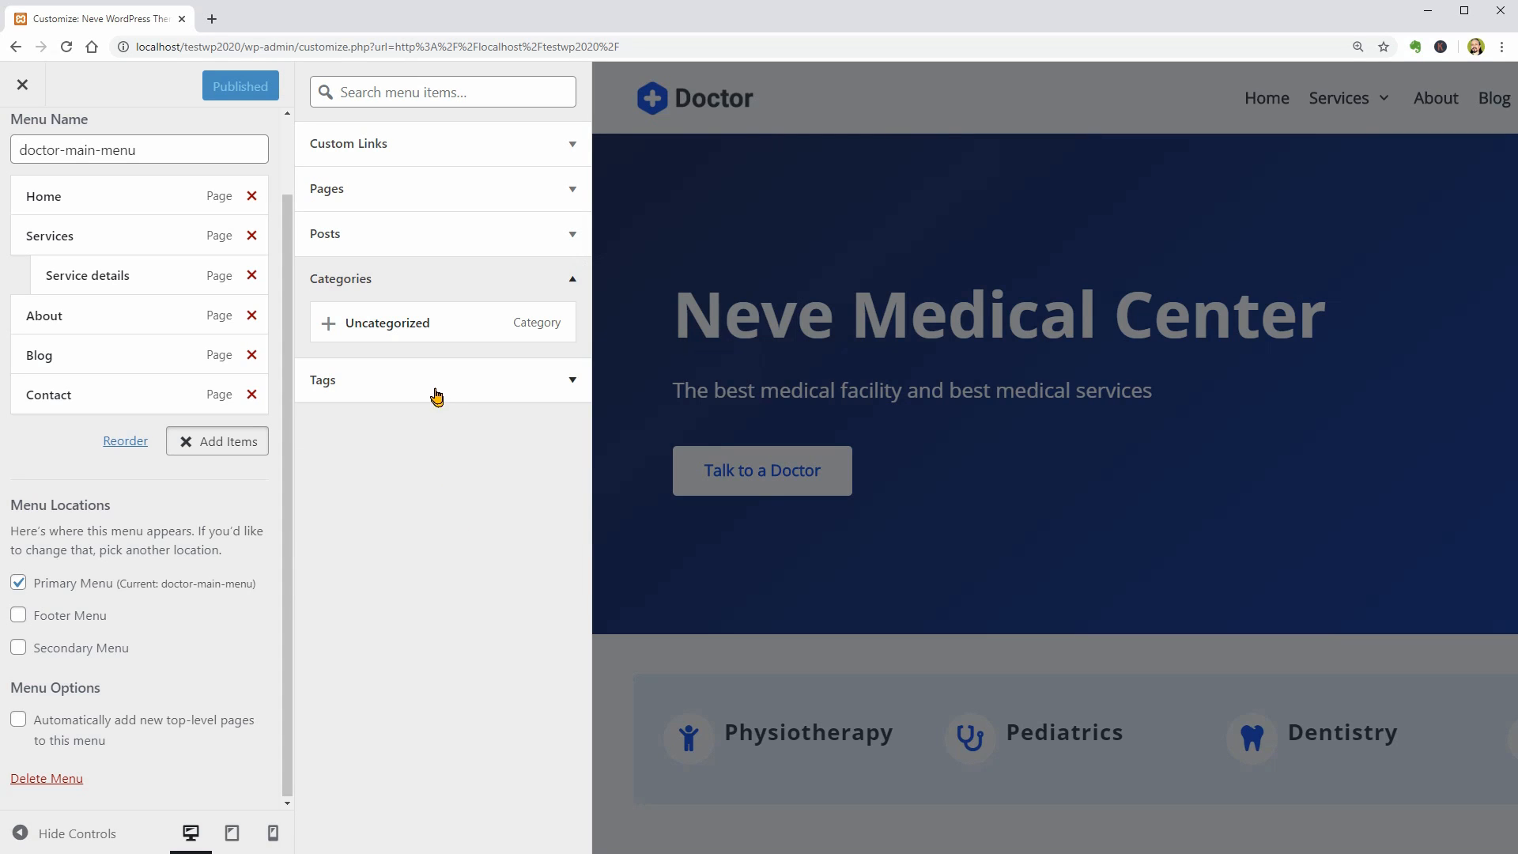
{"action": "left_click", "coordinate": [434, 386]}
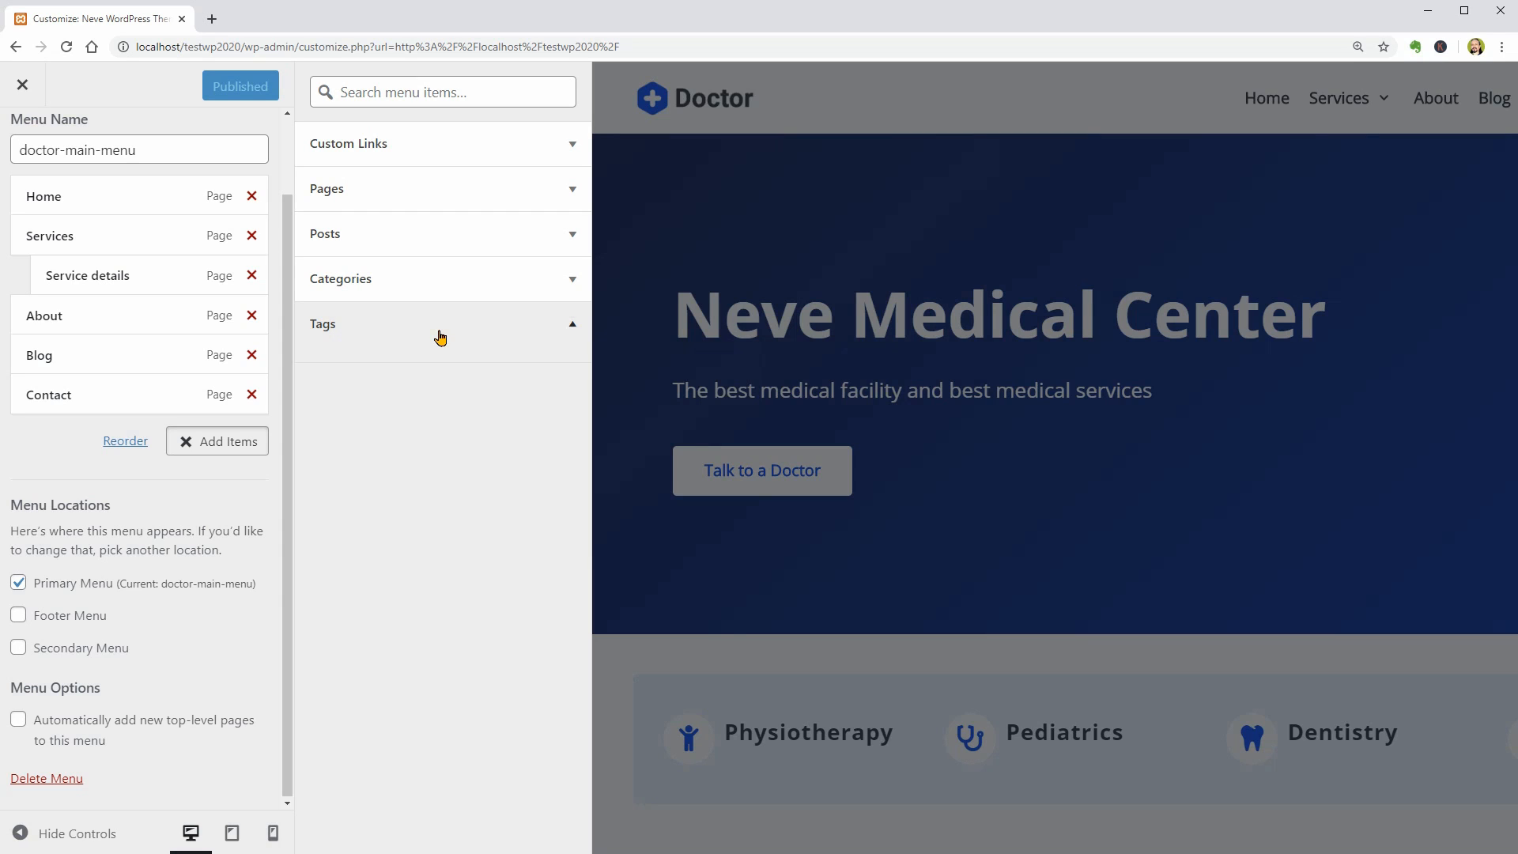
{"action": "scroll", "coordinate": [439, 341], "scroll_direction": "up", "scroll_amount": 2}
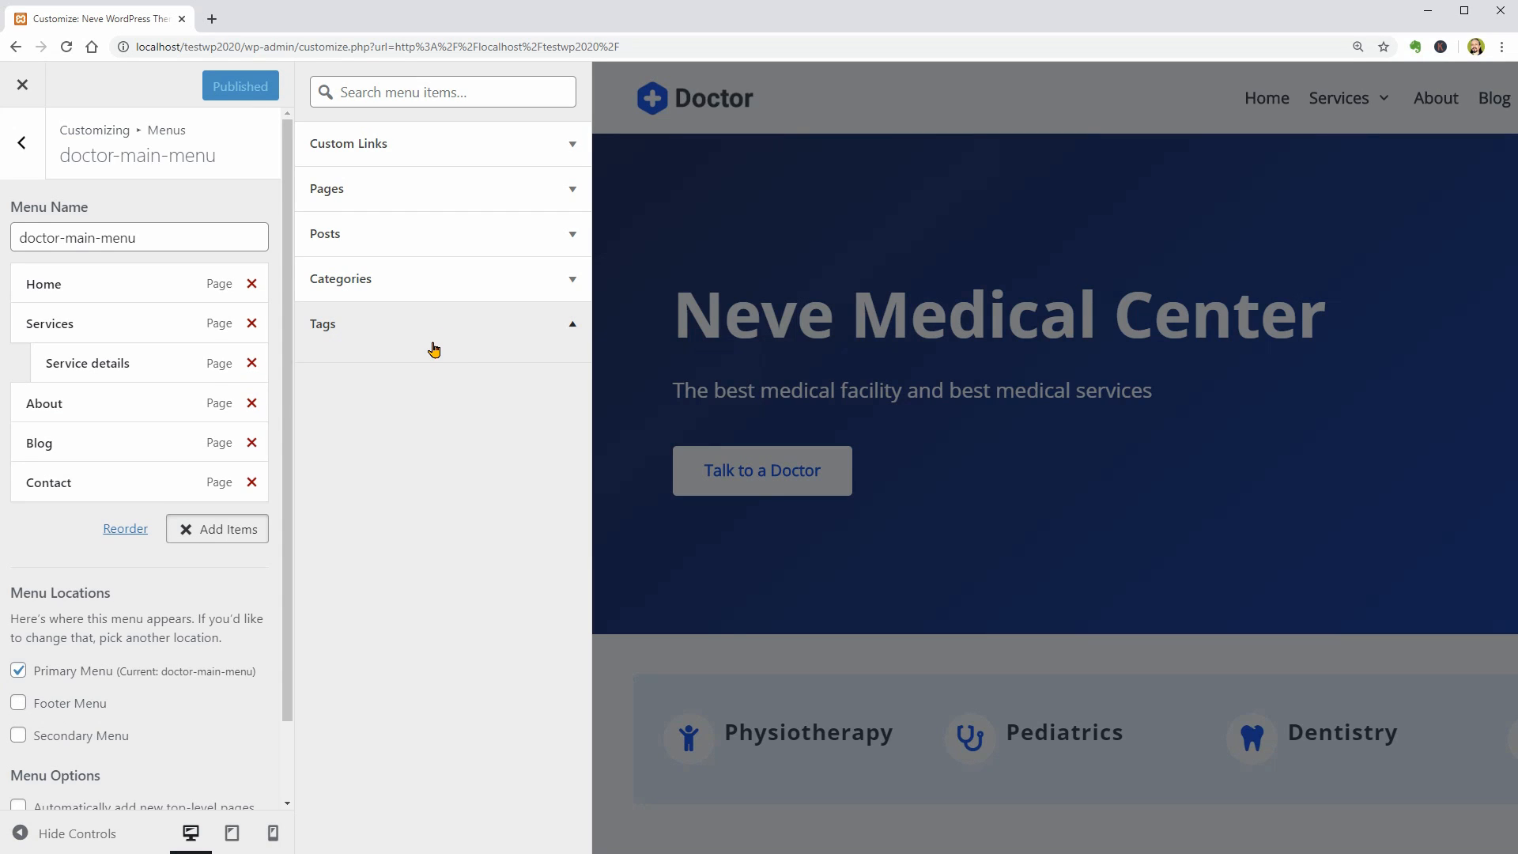
- Open the general settings of the header's button component and select its link and text fields' contents
{"action": "left_click", "coordinate": [22, 143]}
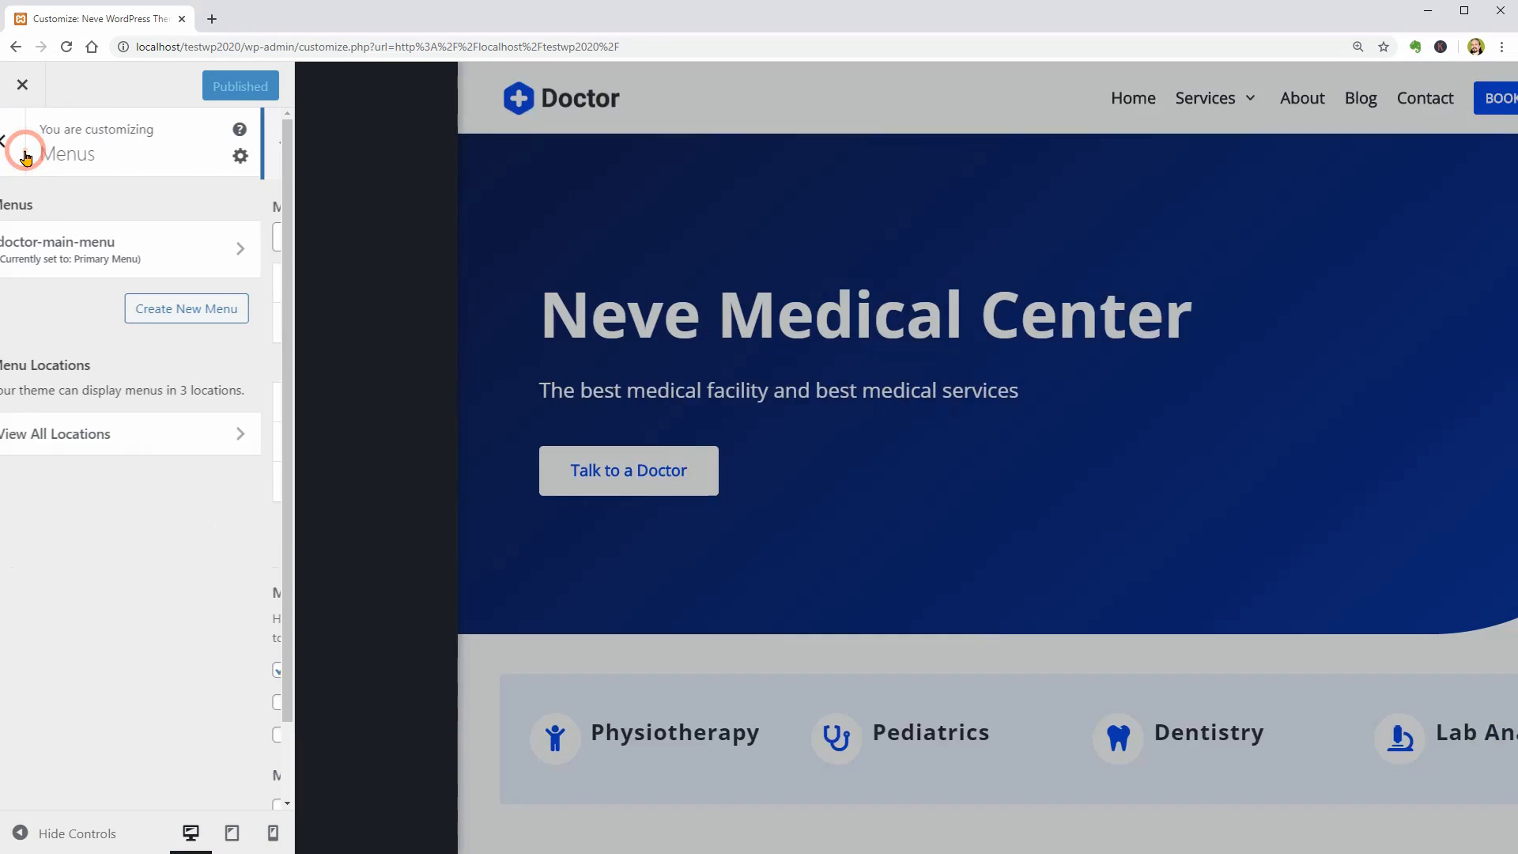
{"action": "left_click", "coordinate": [23, 151]}
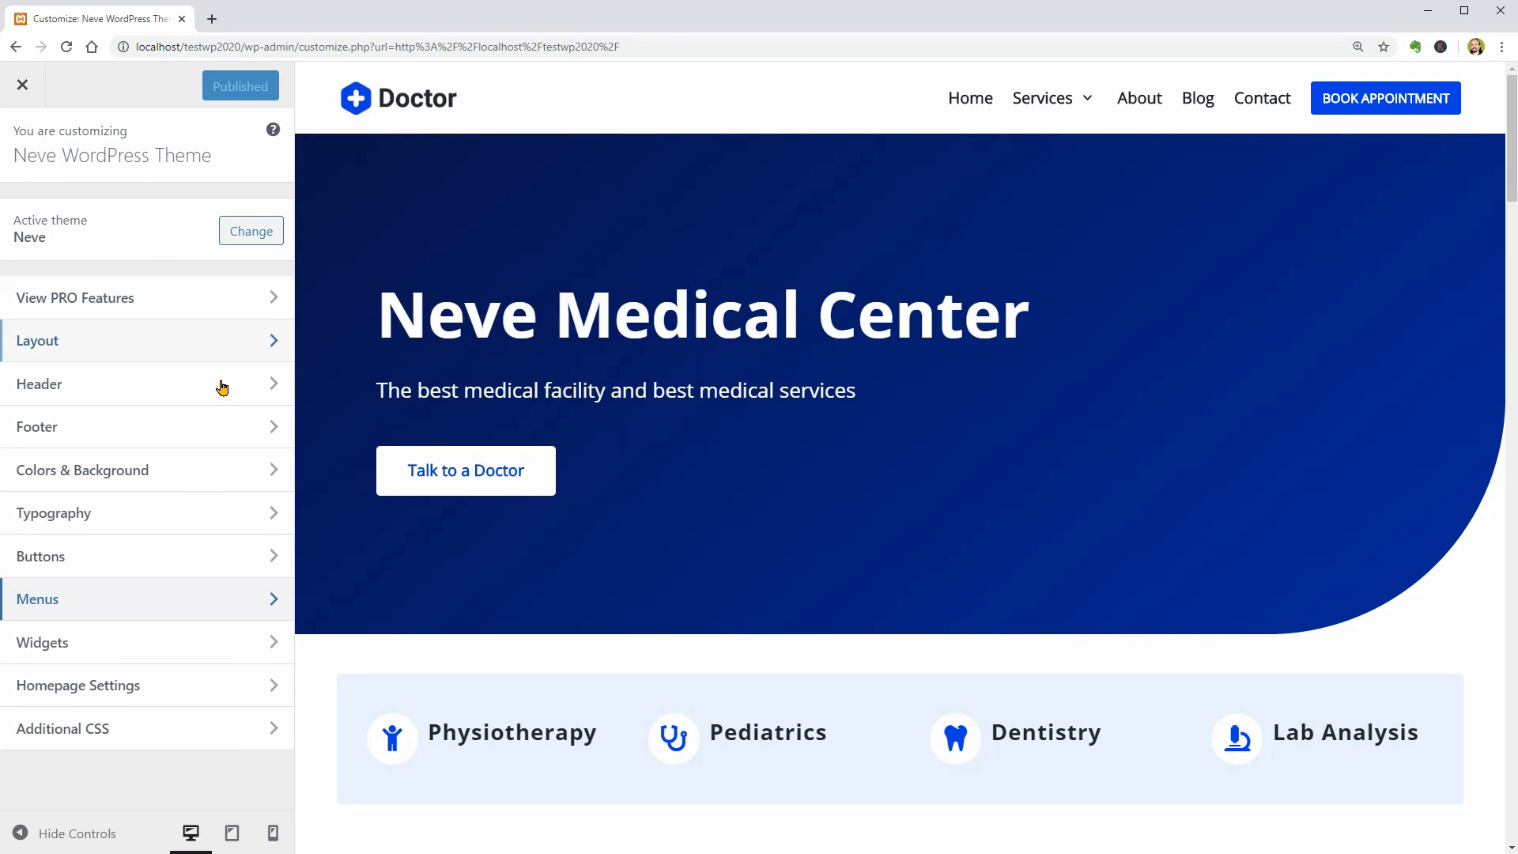
{"action": "left_click", "coordinate": [223, 384]}
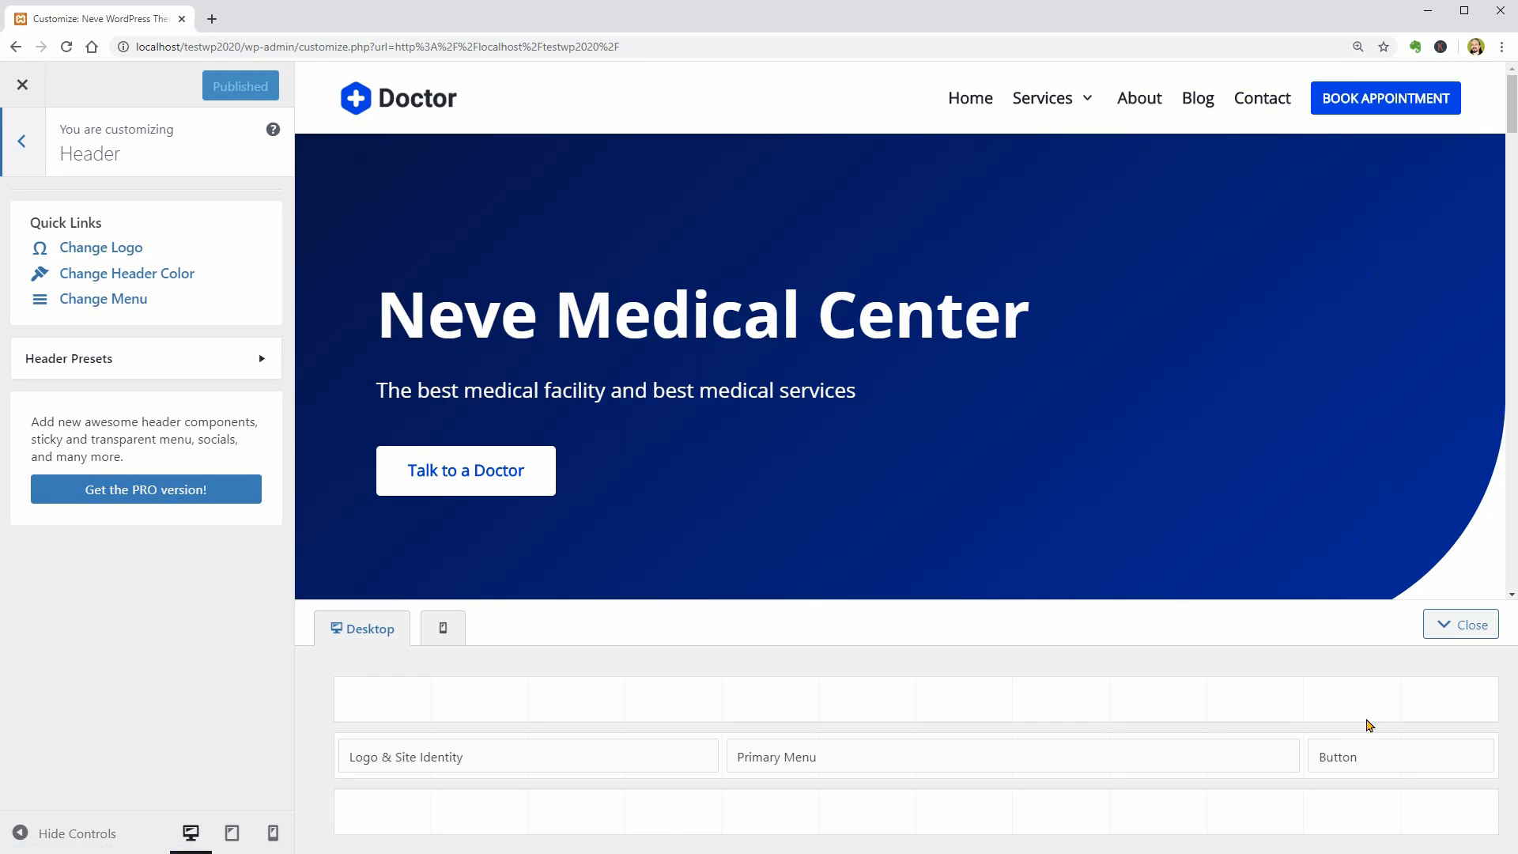
{"action": "left_click", "coordinate": [1368, 757]}
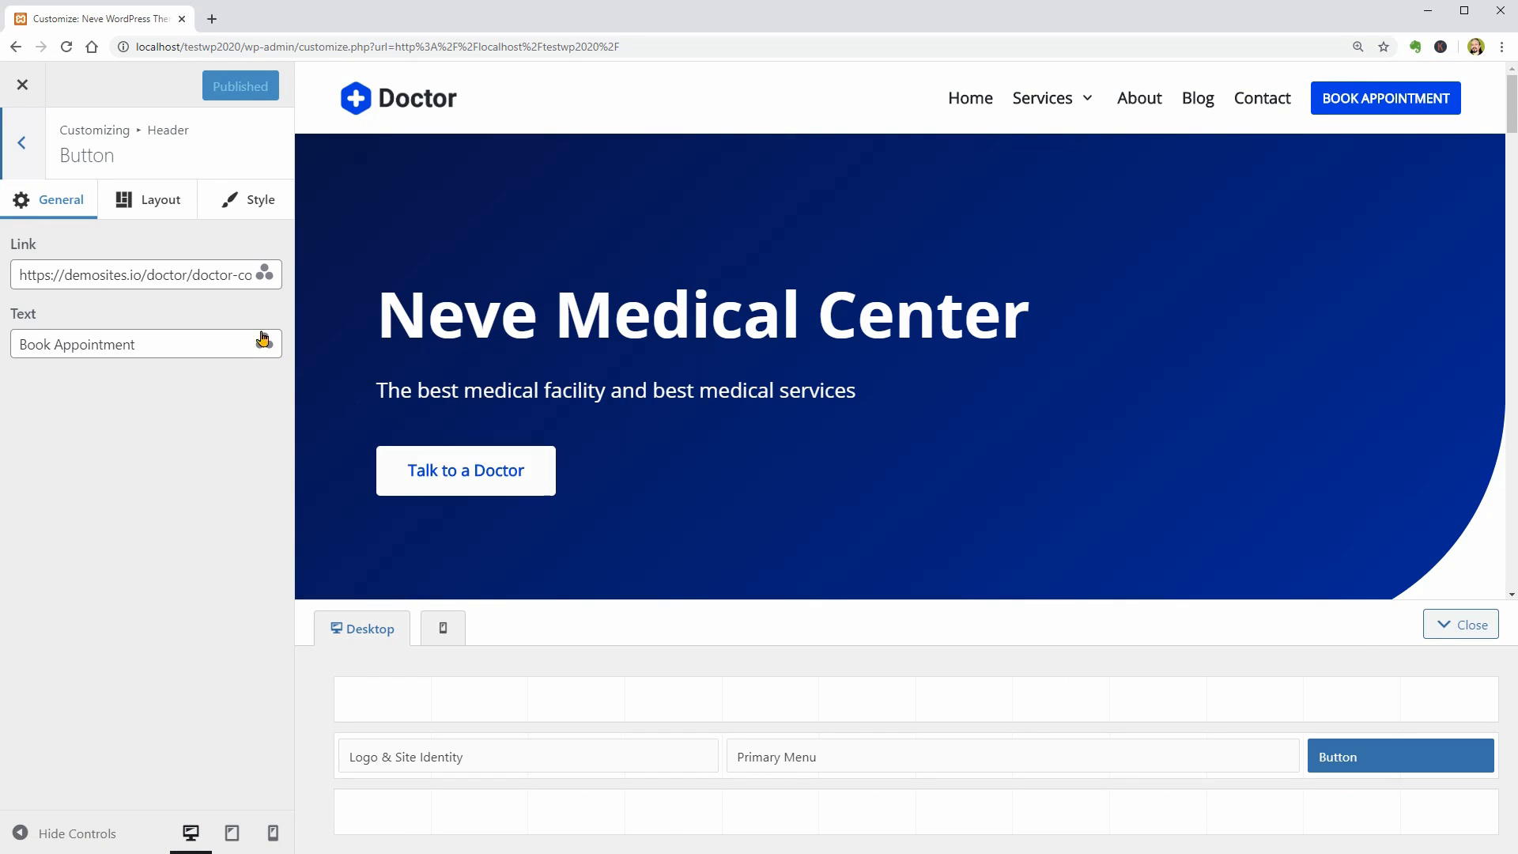
{"action": "left_click", "coordinate": [162, 276]}
{"action": "key", "text": "ctrl+a"}
{"action": "left_click_drag", "start_coordinate": [147, 344], "coordinate": [9, 345]}
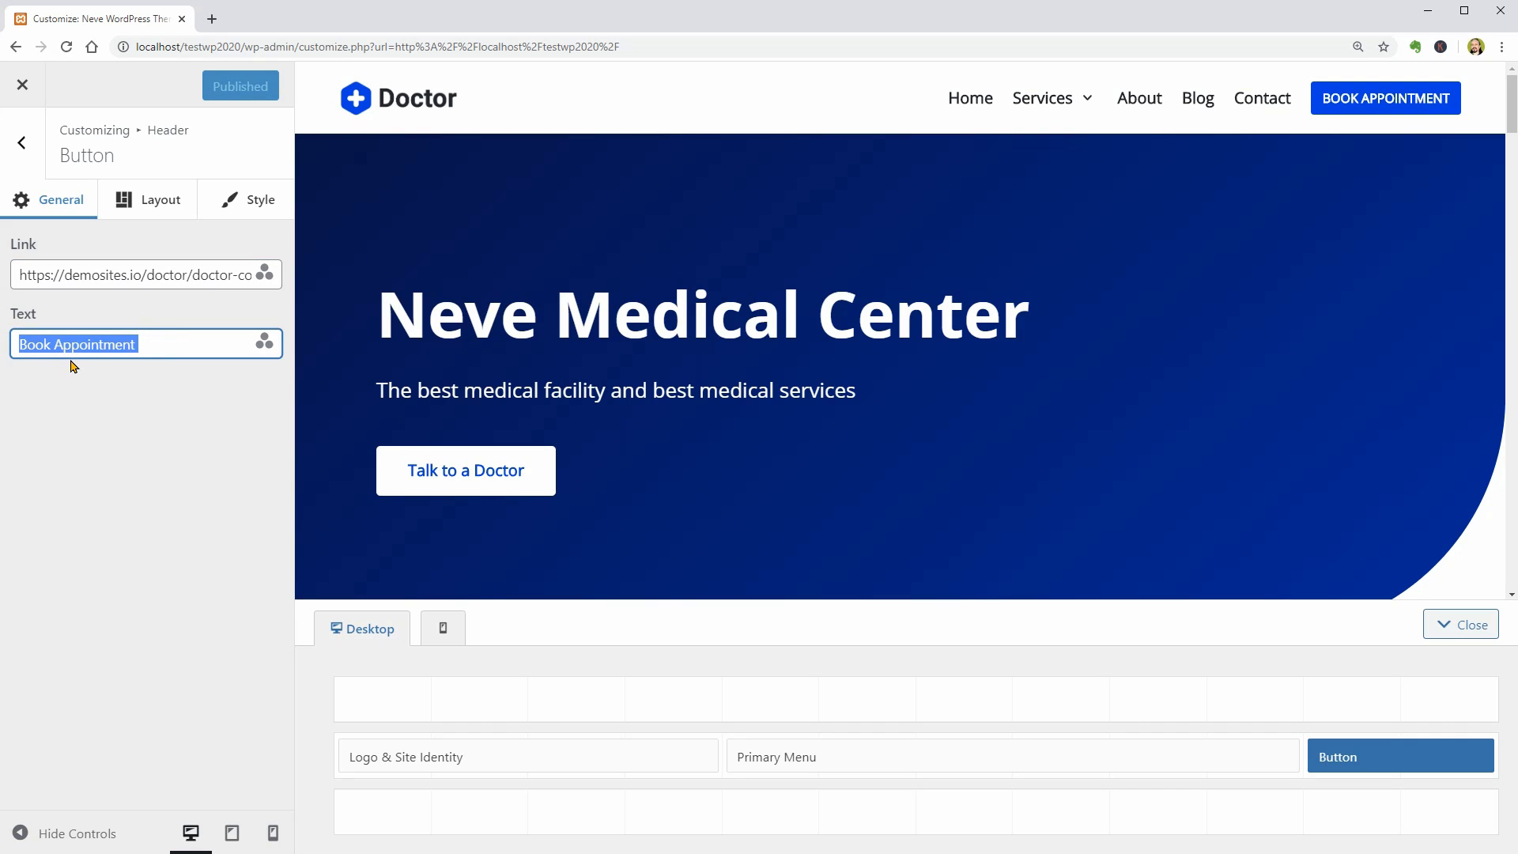
- Center the alignment of the header's button component and open its style settings with the hover colours expanded
{"action": "left_click", "coordinate": [145, 202]}
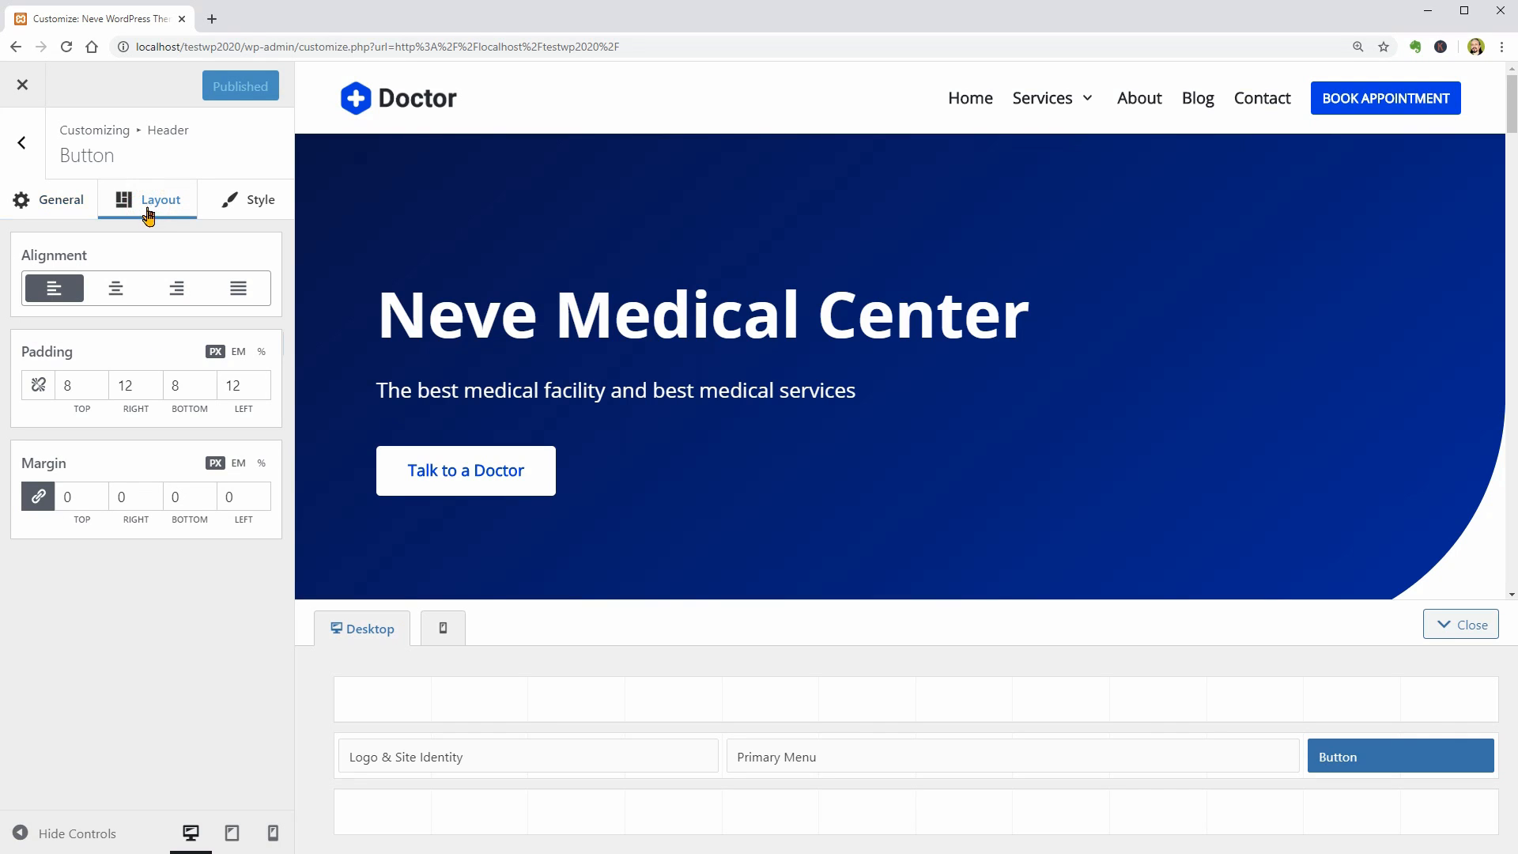
{"action": "left_click", "coordinate": [114, 288]}
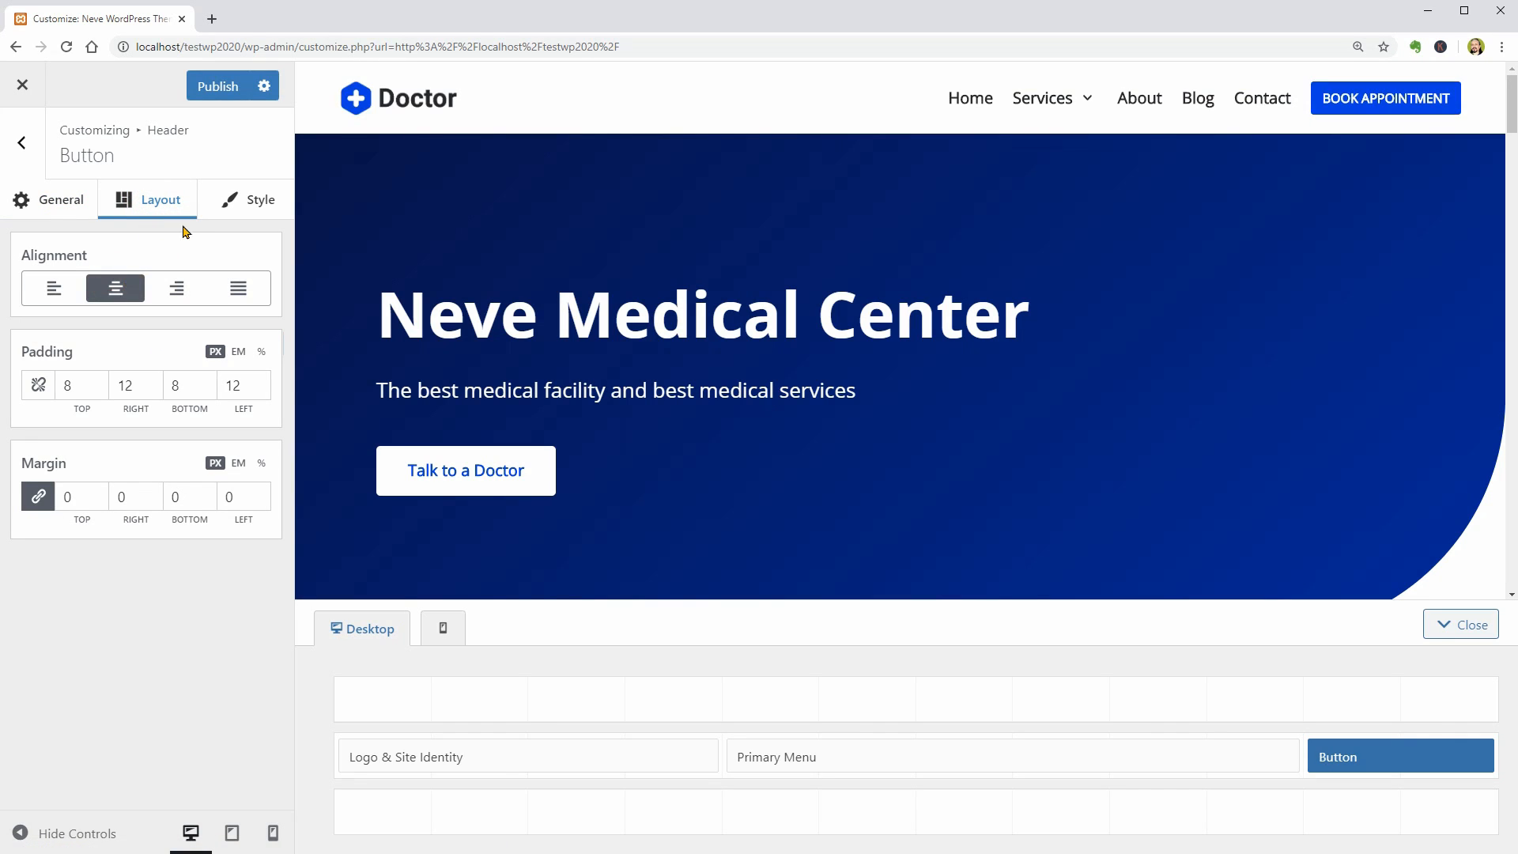
{"action": "left_click", "coordinate": [241, 207]}
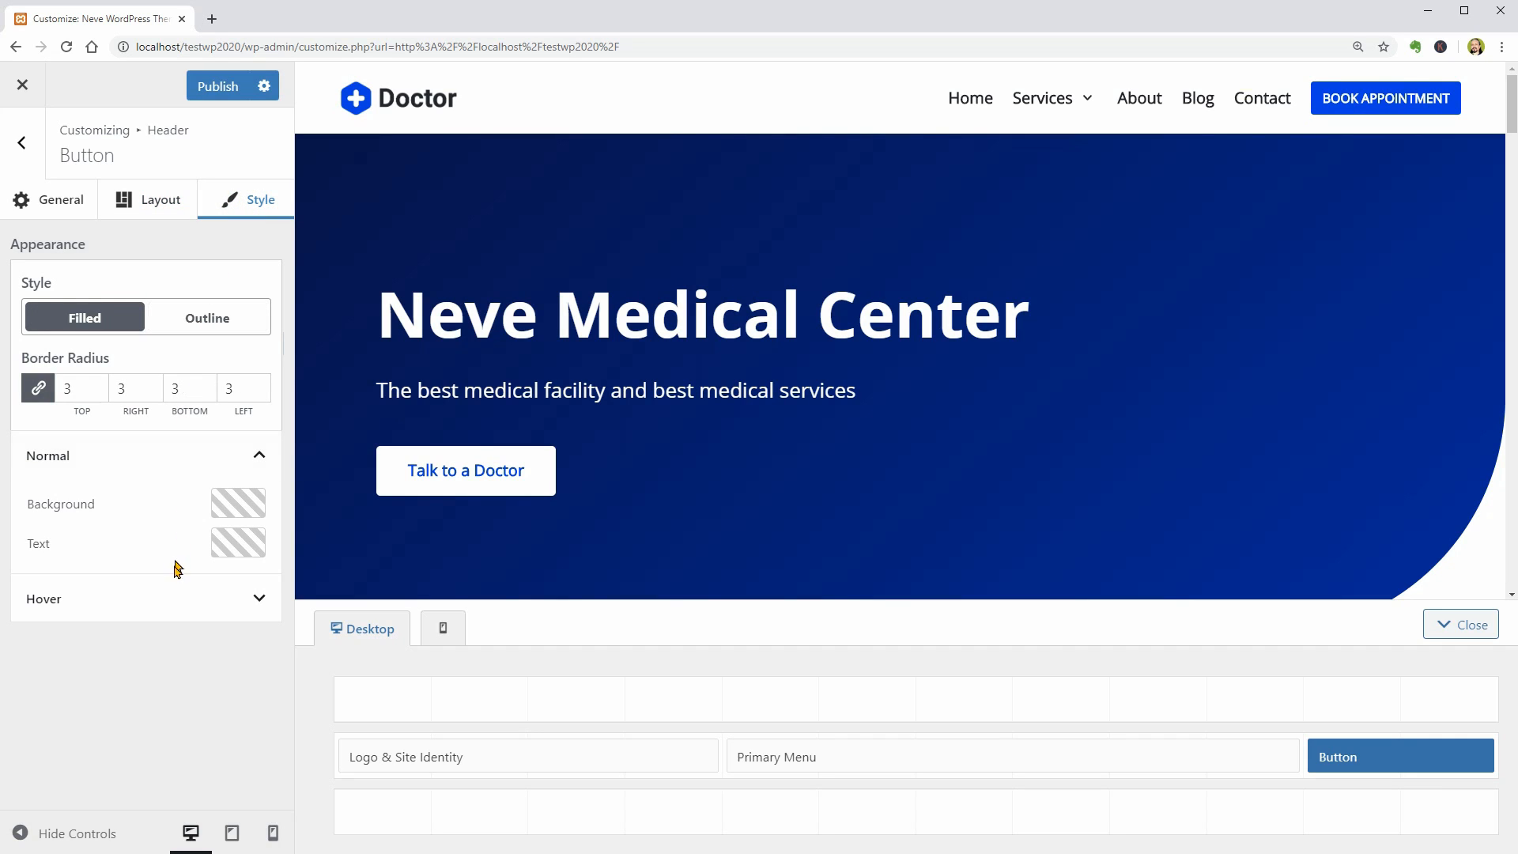
{"action": "left_click", "coordinate": [171, 597]}
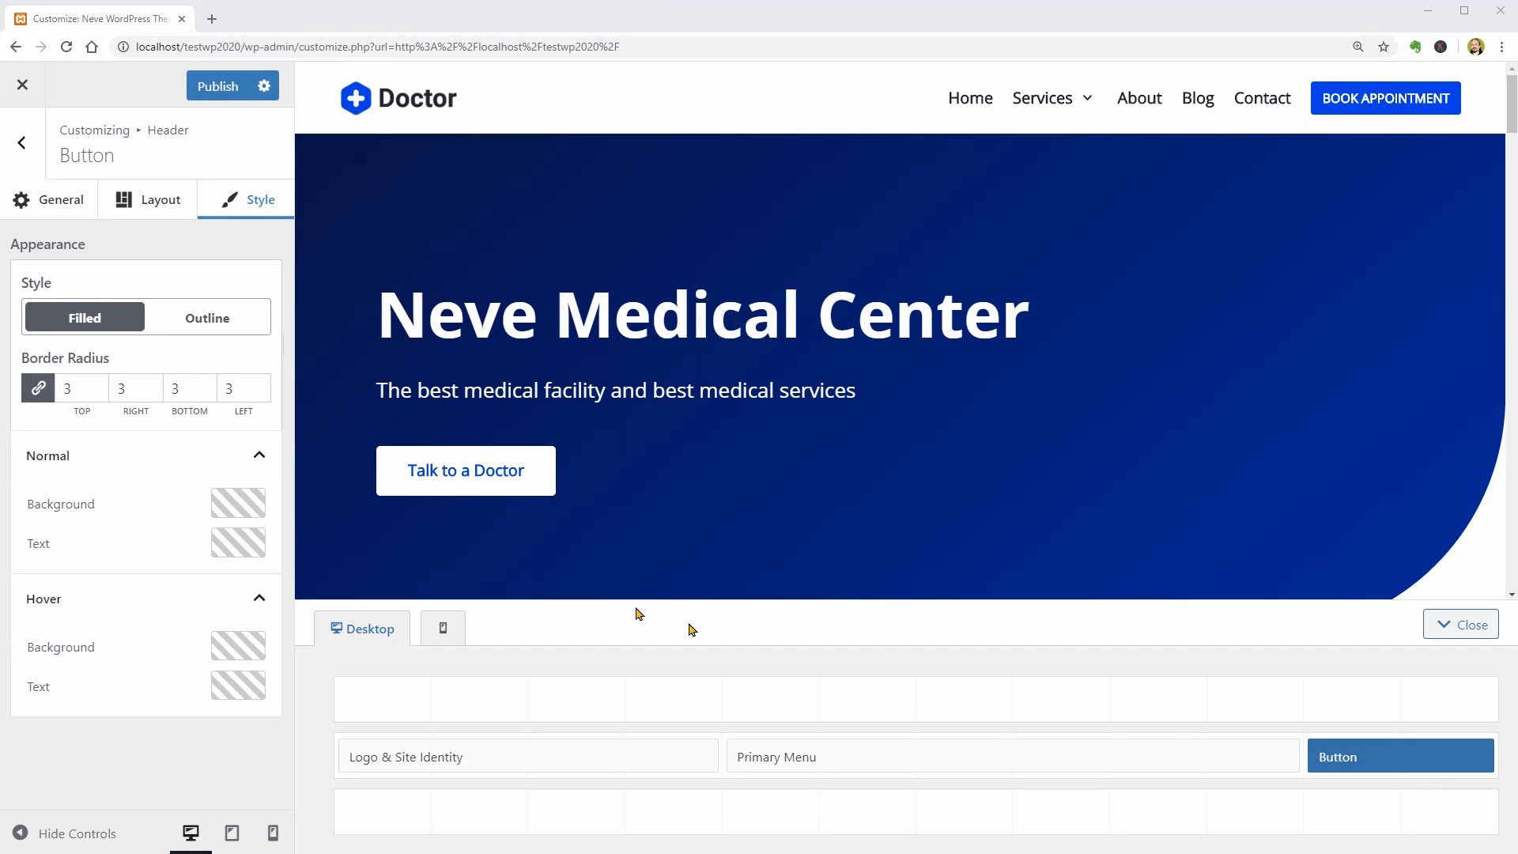
- Remove the Button component from the main header row, add it again at the row's end and widen it
{"action": "left_click", "coordinate": [1480, 757]}
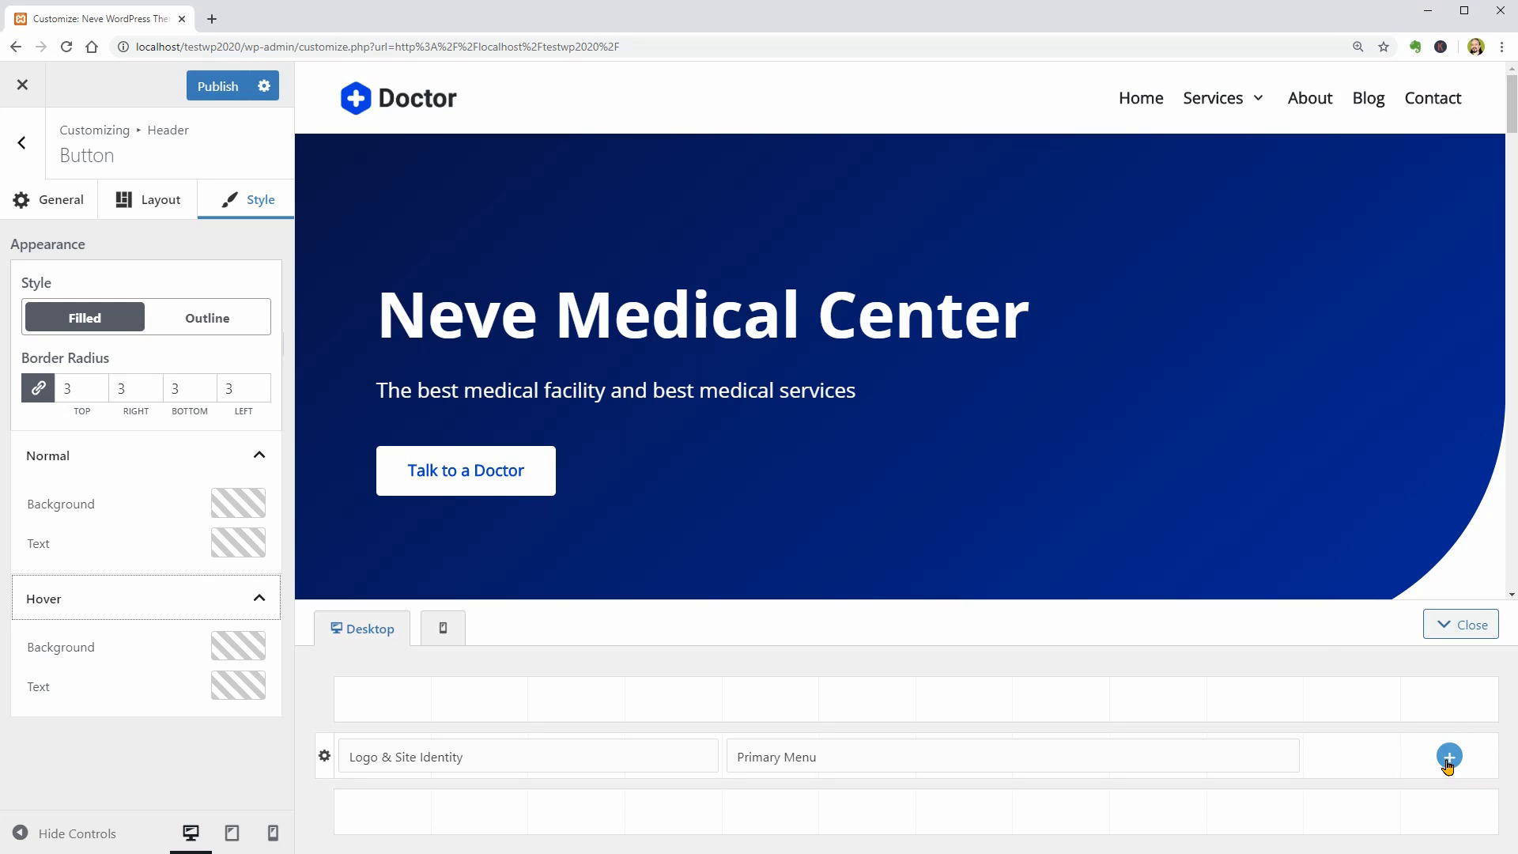
{"action": "left_click", "coordinate": [1448, 758]}
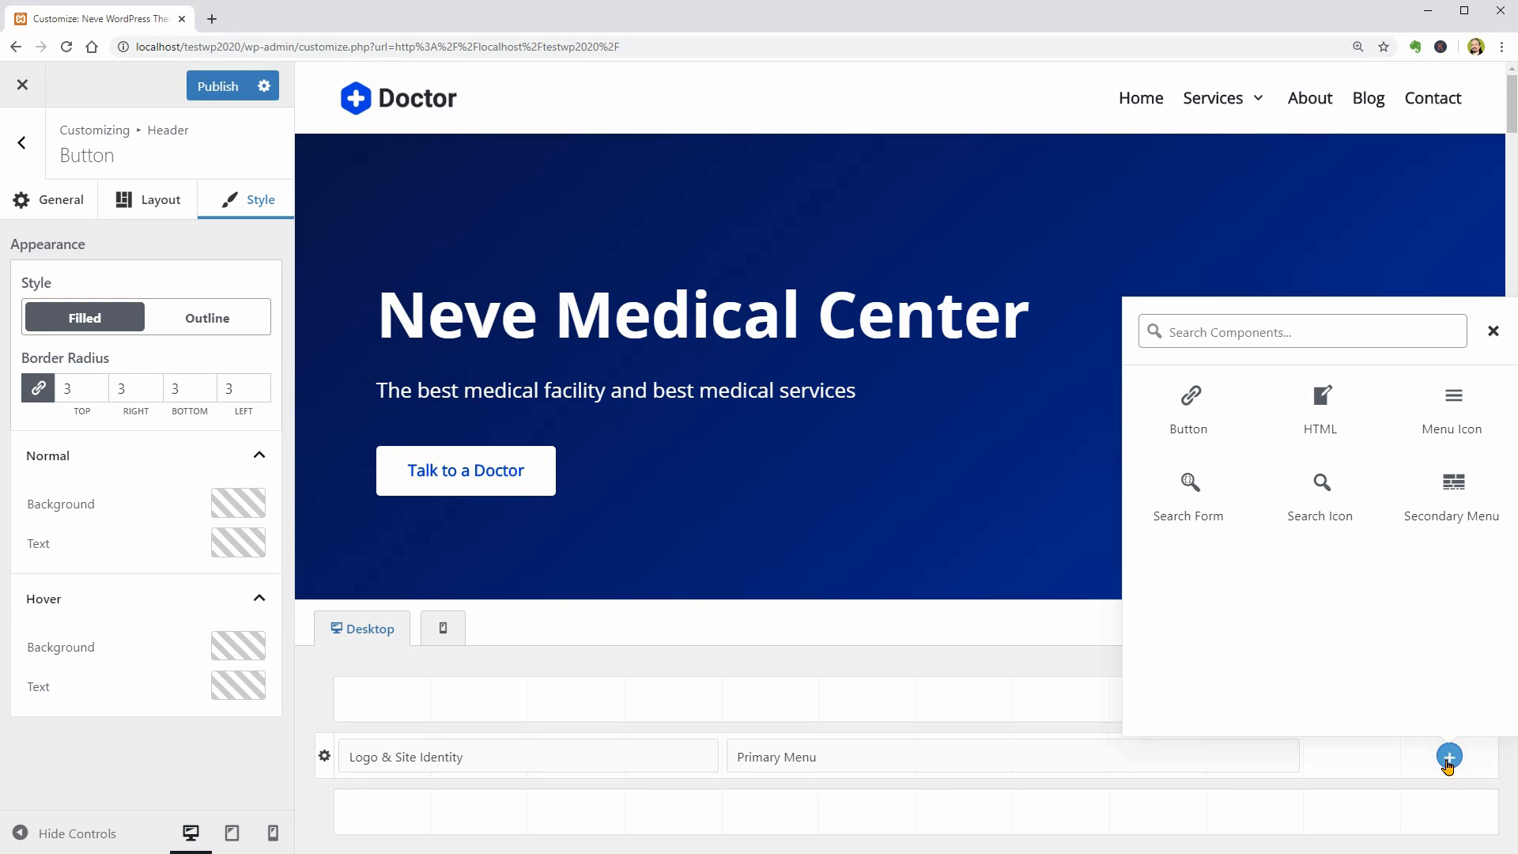
{"action": "left_click", "coordinate": [1176, 417]}
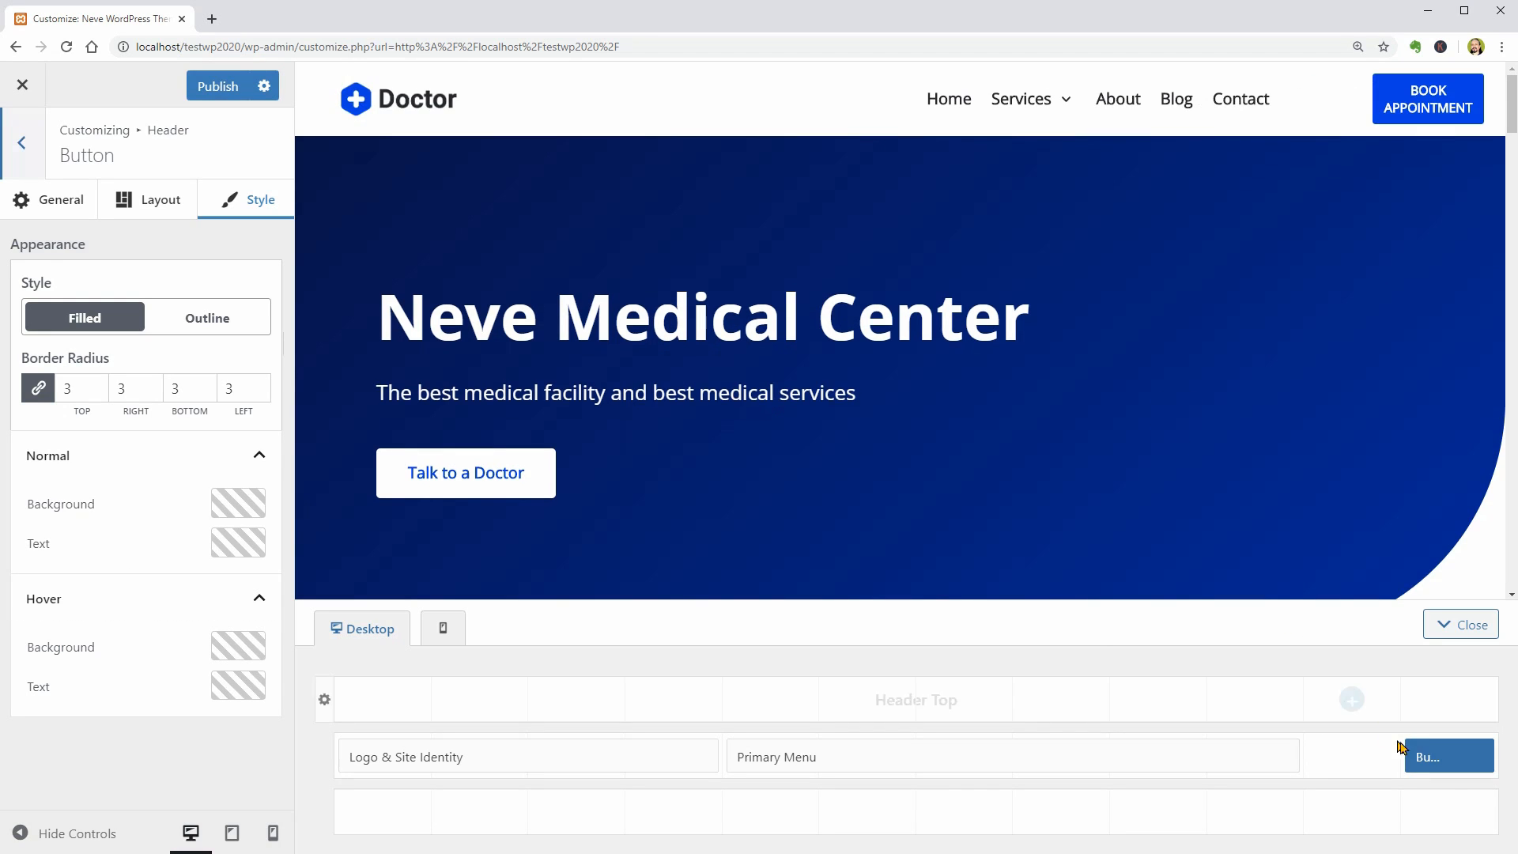
{"action": "left_click_drag", "start_coordinate": [1406, 746], "coordinate": [1352, 742]}
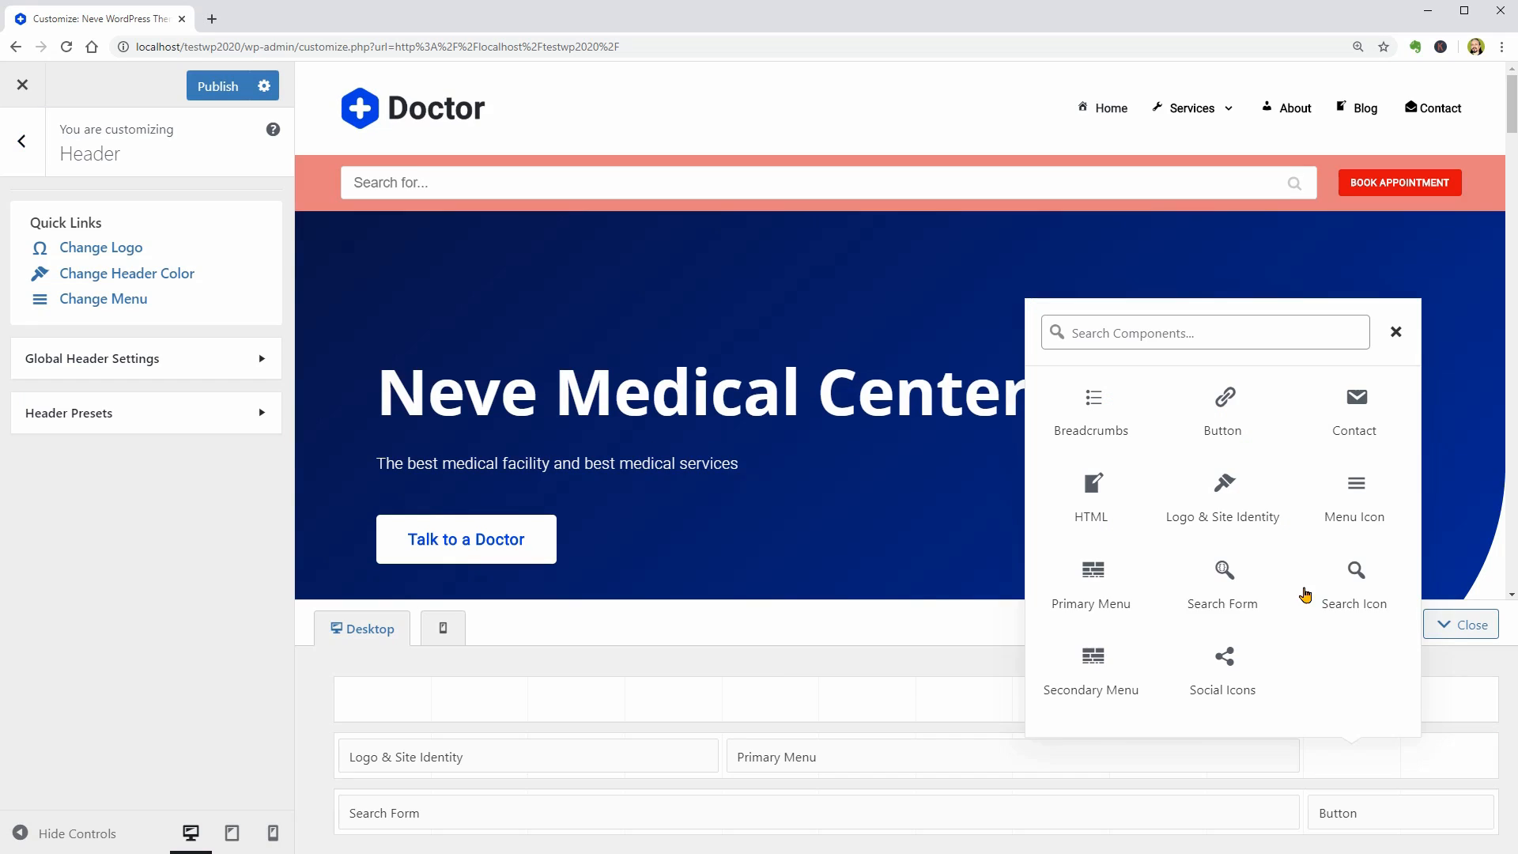
- Add a second Button component to the empty end of the main header row and delete it again
{"action": "mouse_move", "coordinate": [1212, 516]}
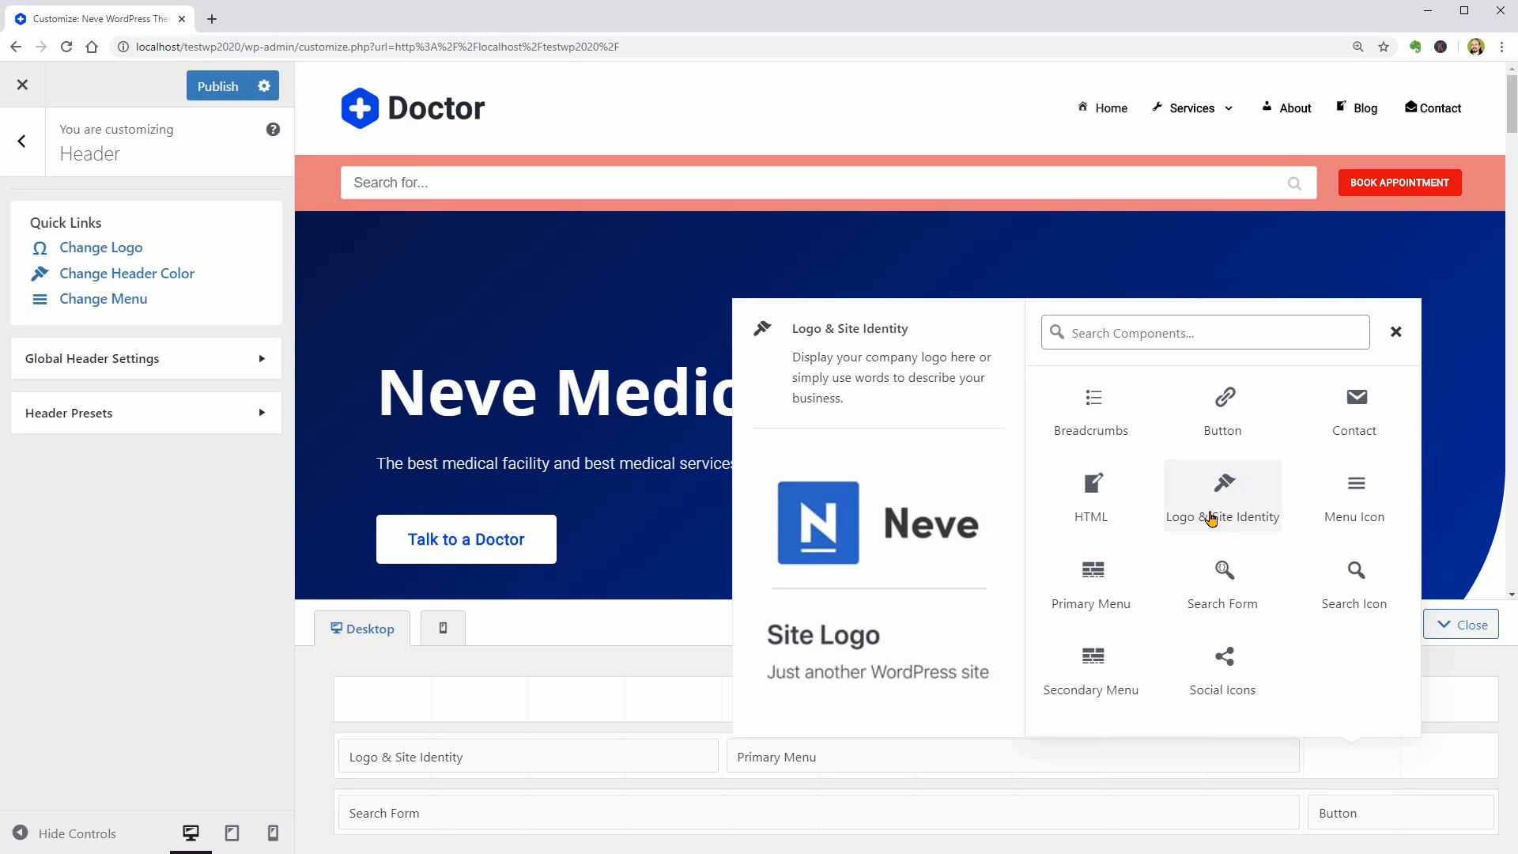
{"action": "left_click", "coordinate": [1225, 431]}
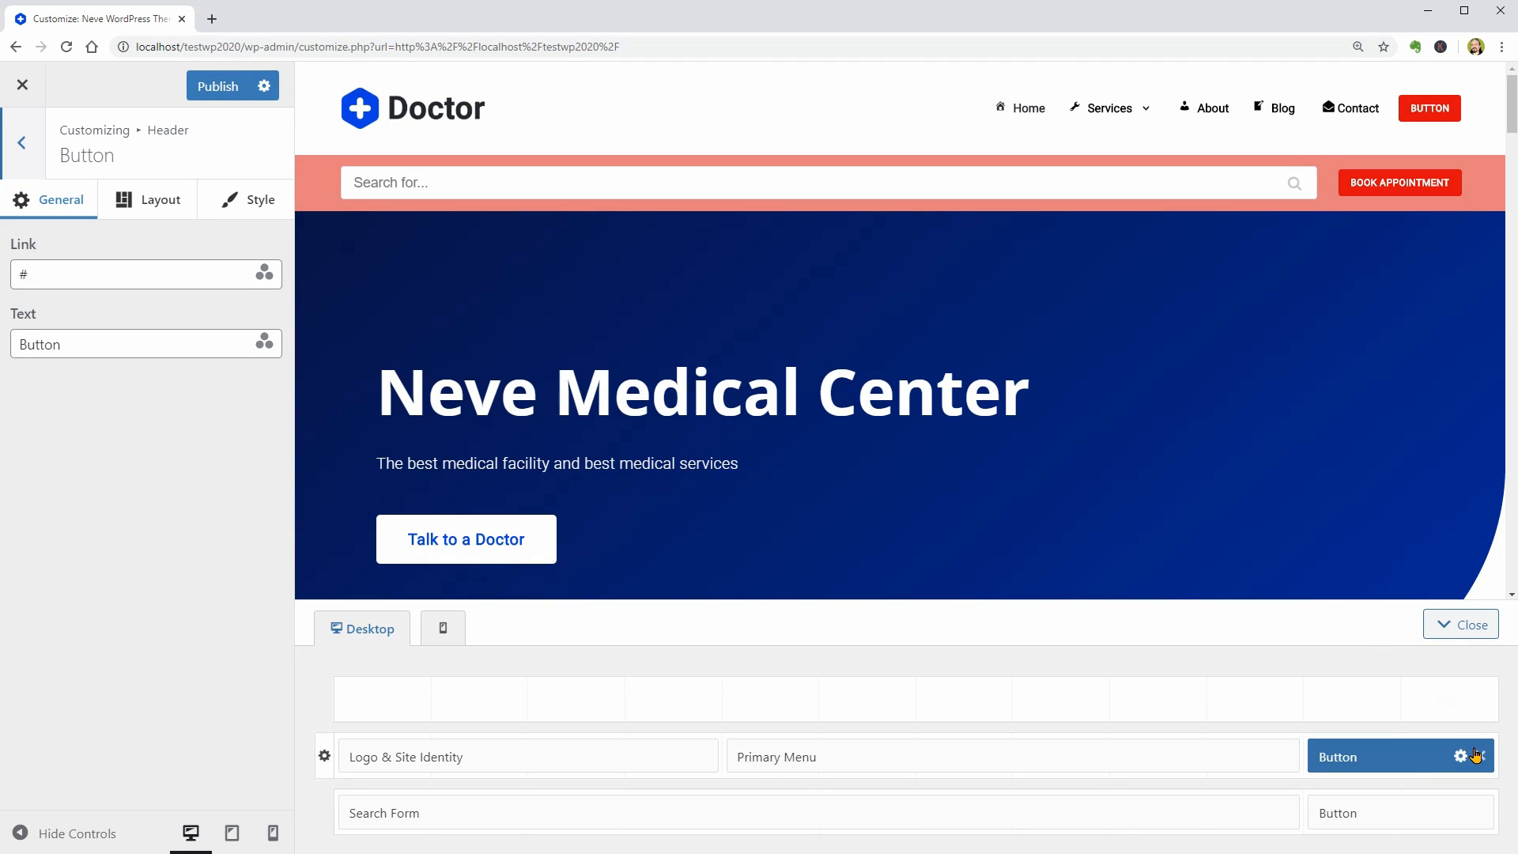
{"action": "left_click", "coordinate": [1481, 757]}
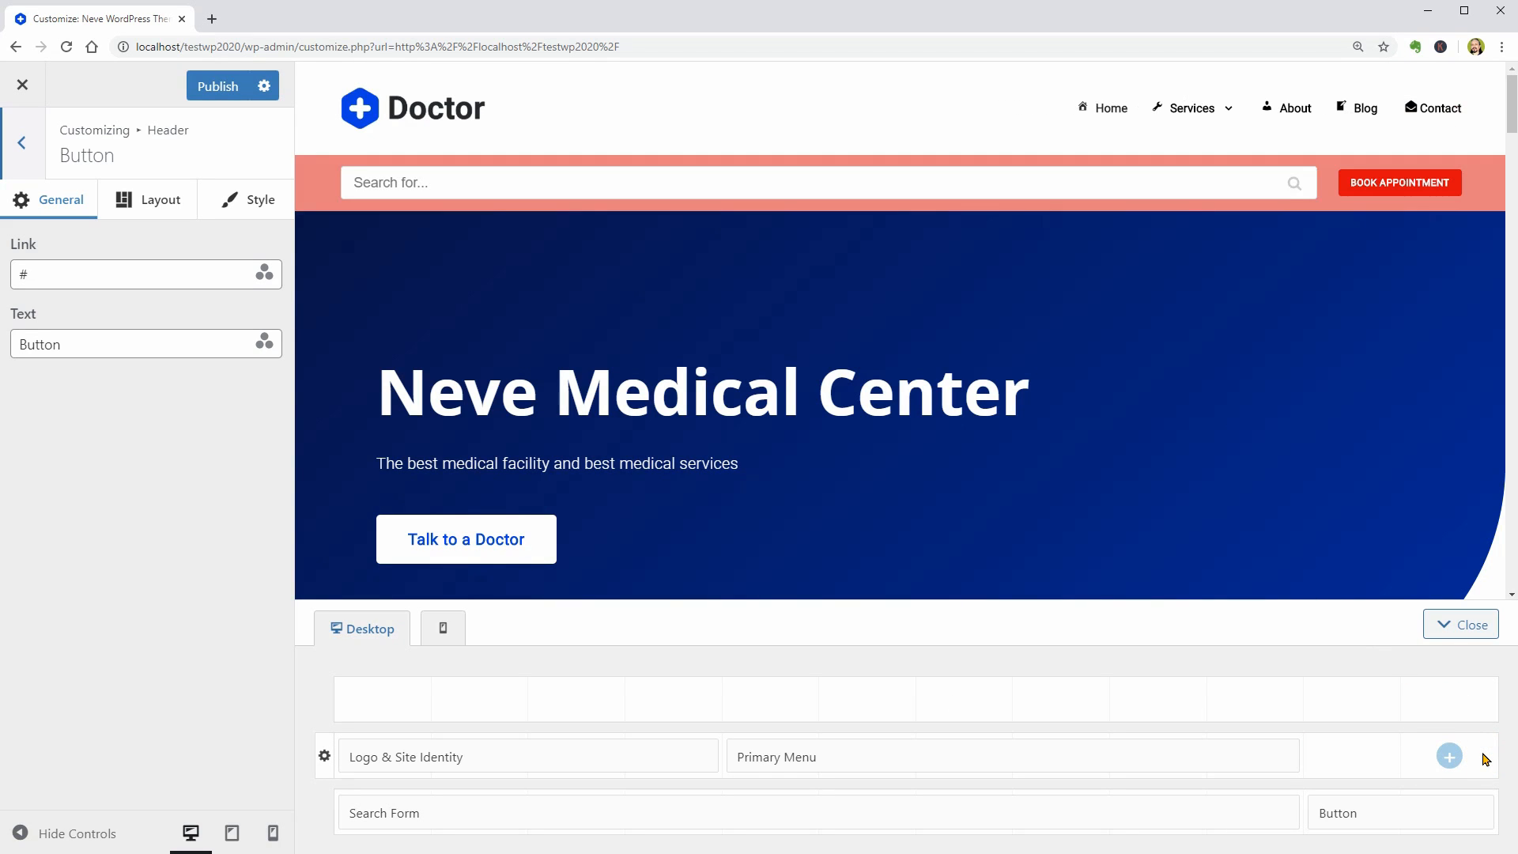
- View the Header Main row's layout options and set its row height to 94 px in the style settings
{"action": "left_click", "coordinate": [323, 756]}
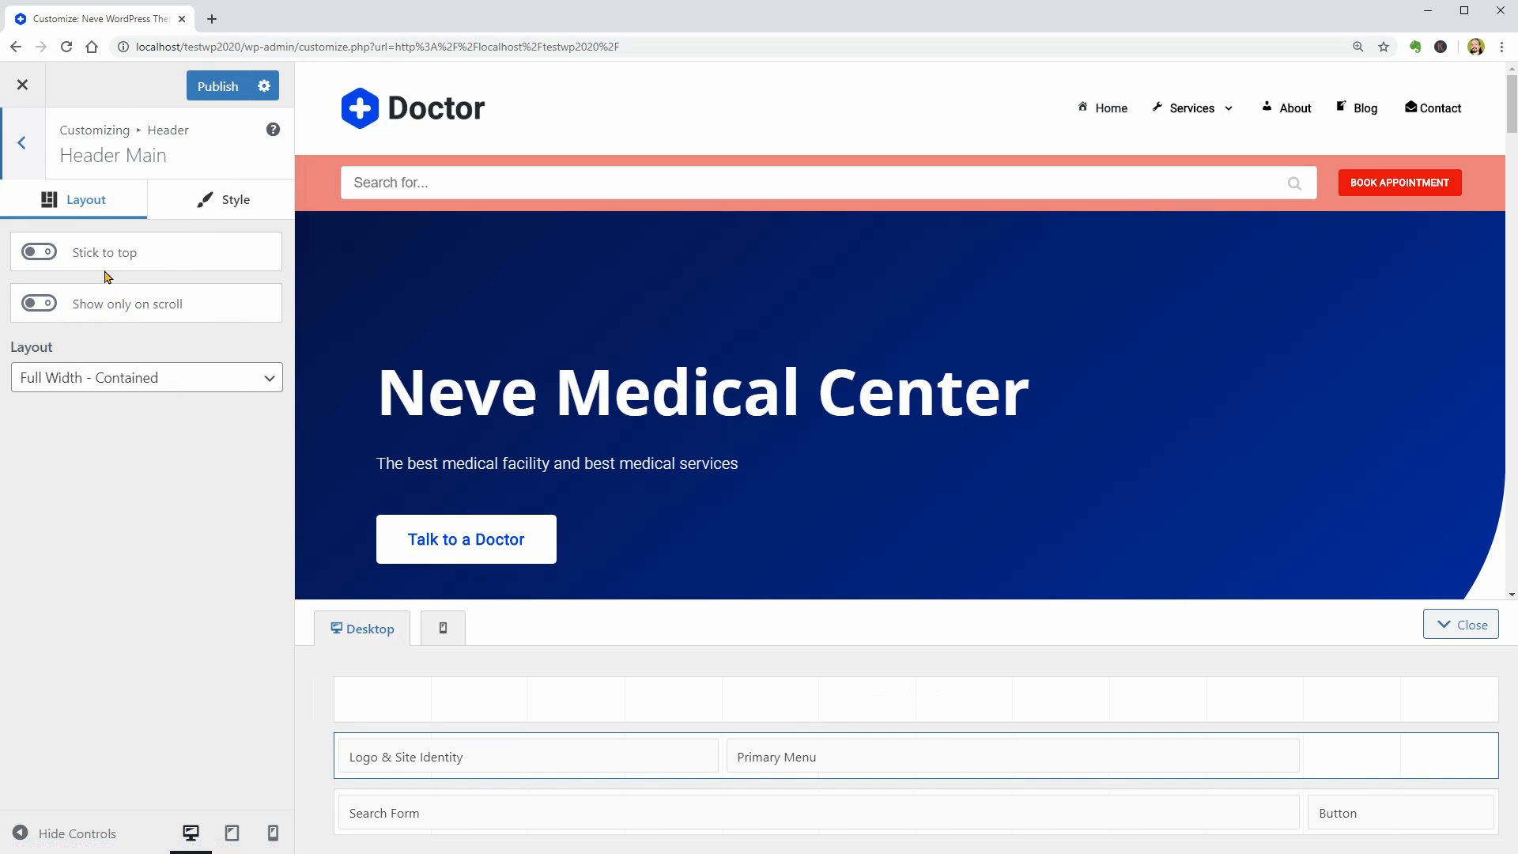
{"action": "left_click", "coordinate": [89, 265]}
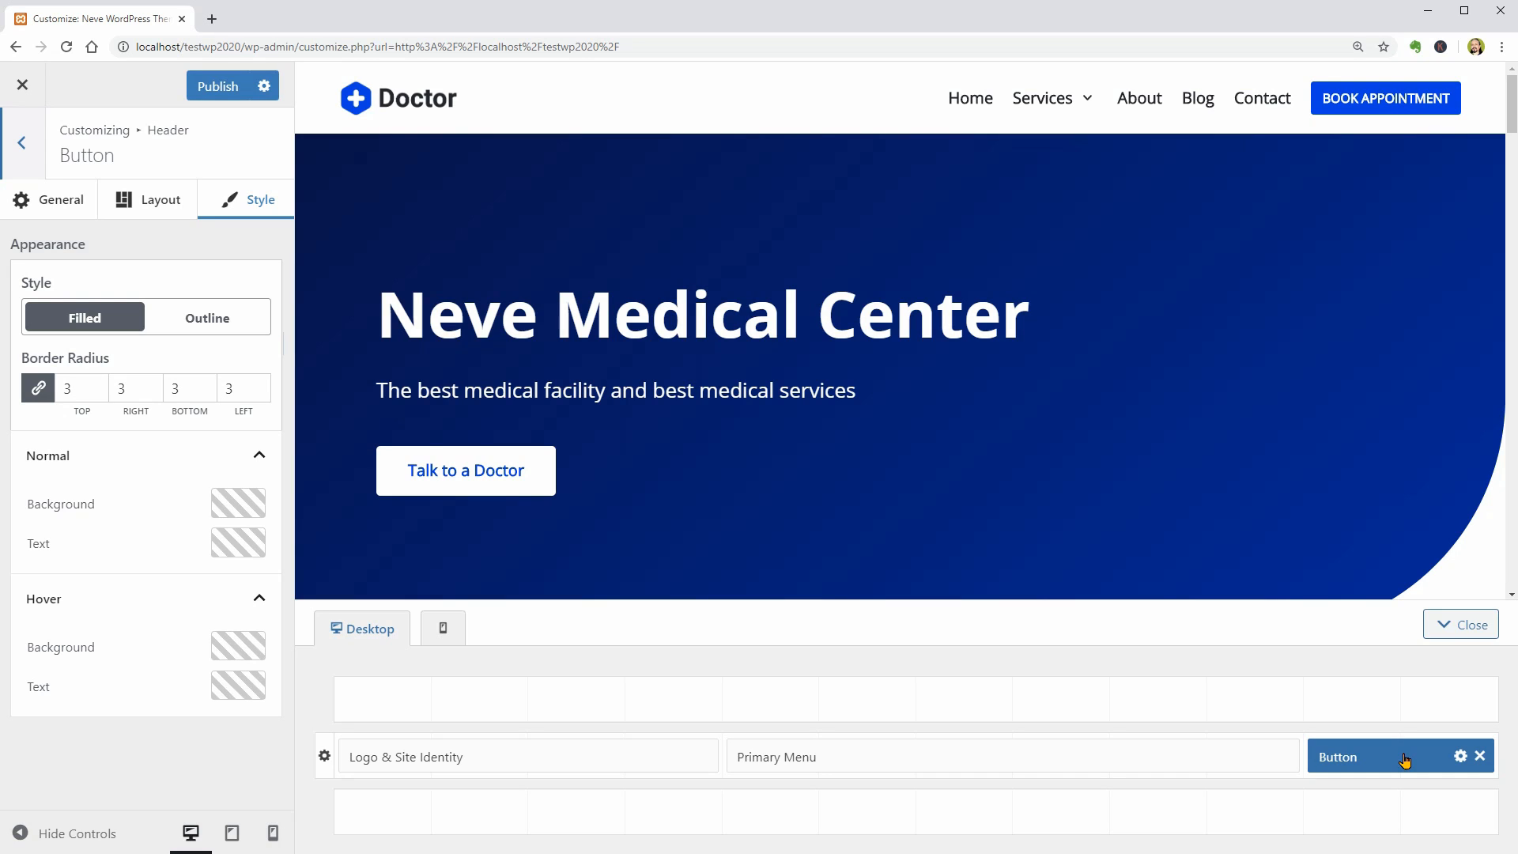
{"action": "left_click", "coordinate": [325, 756]}
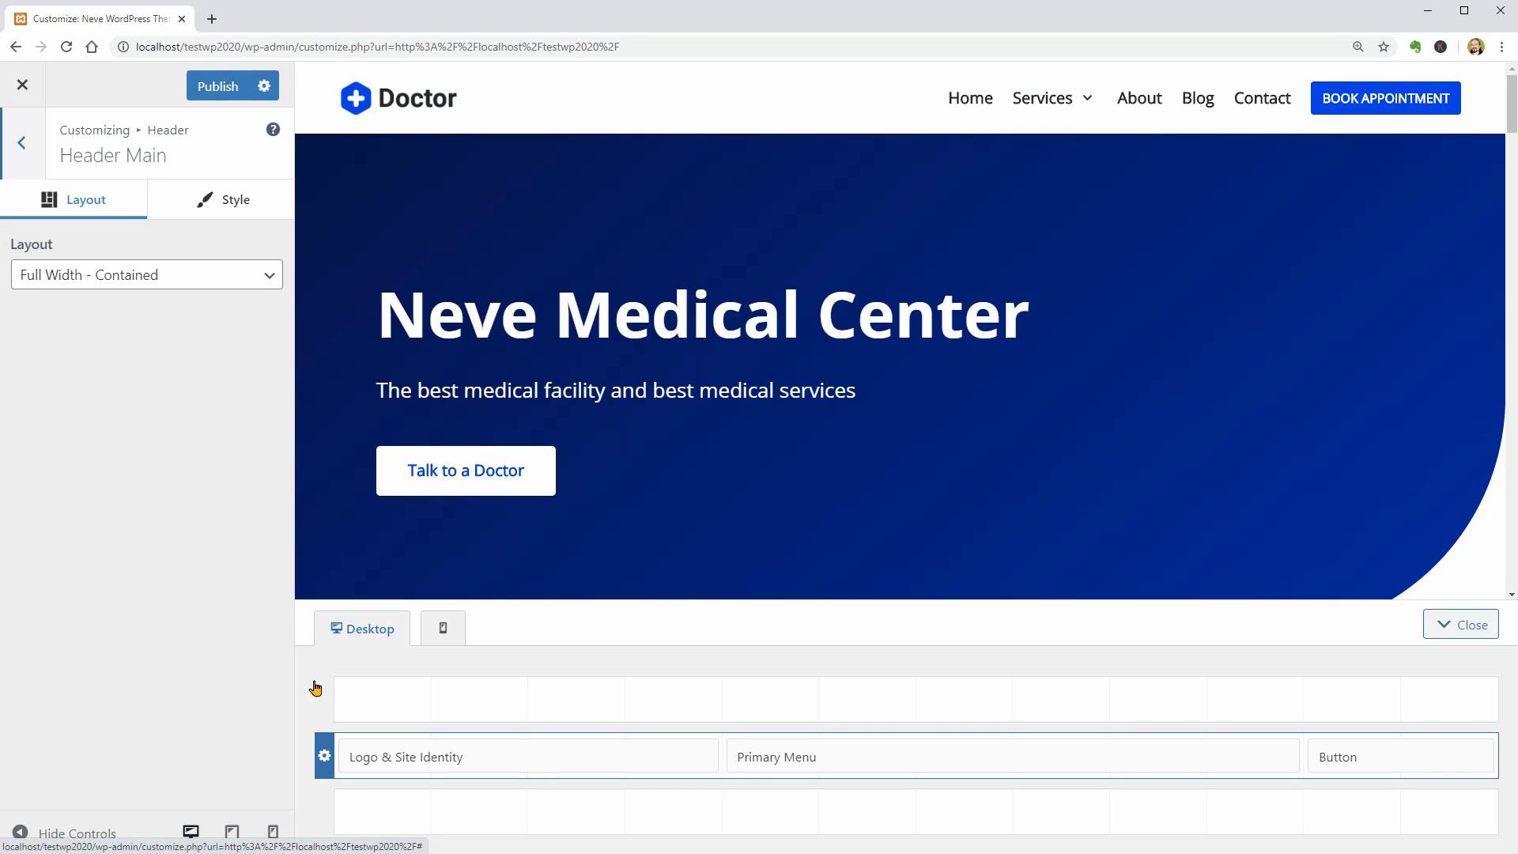
{"action": "left_click", "coordinate": [204, 215]}
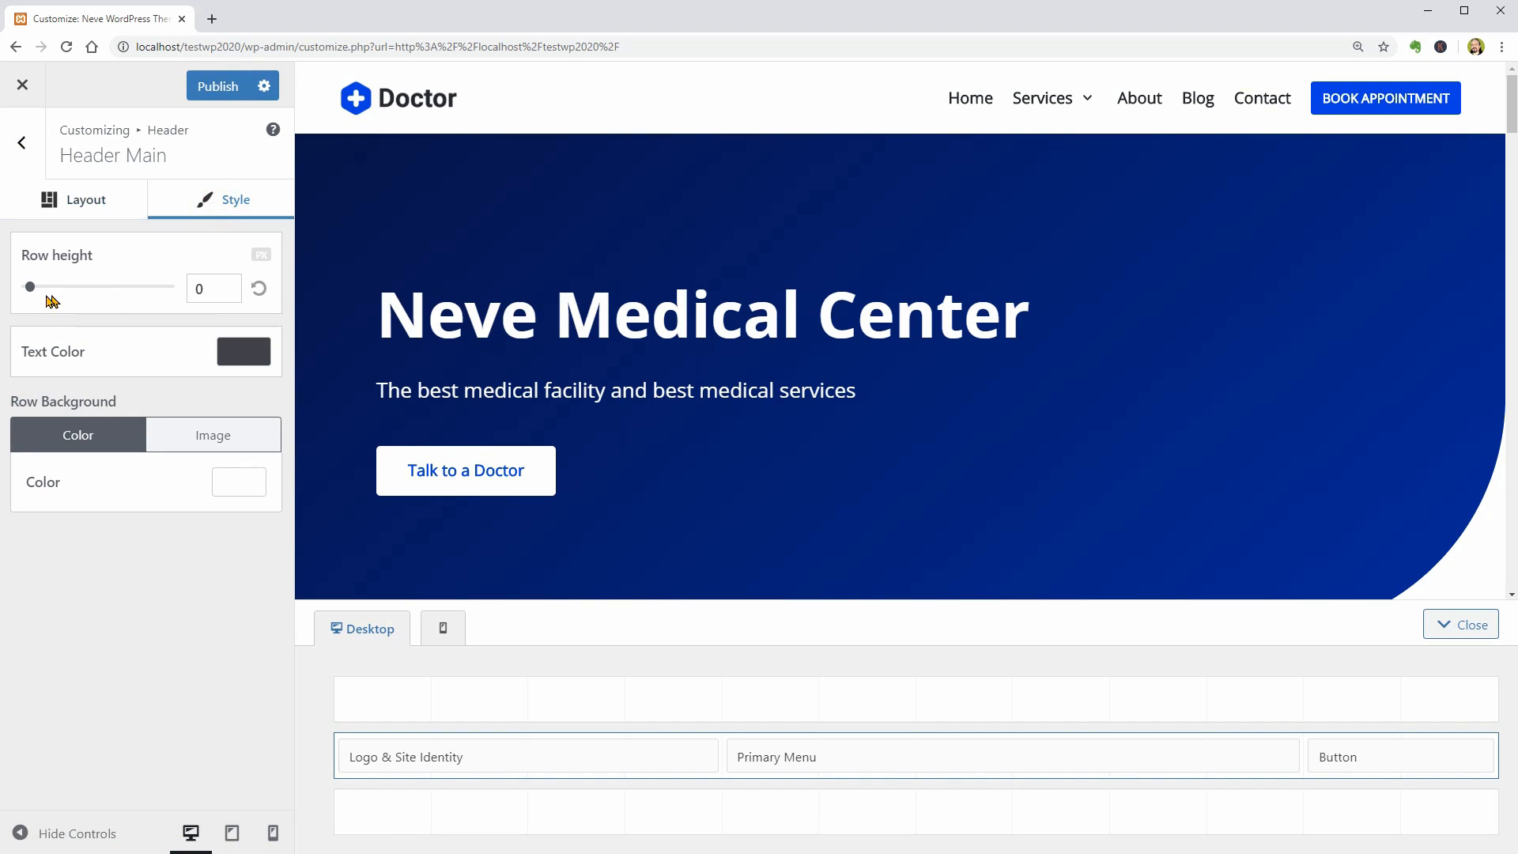
{"action": "mouse_move", "coordinate": [31, 289]}
{"action": "left_mouse_down"}
{"action": "mouse_move", "coordinate": [73, 302]}
{"action": "mouse_move", "coordinate": [49, 299]}
{"action": "left_mouse_up"}
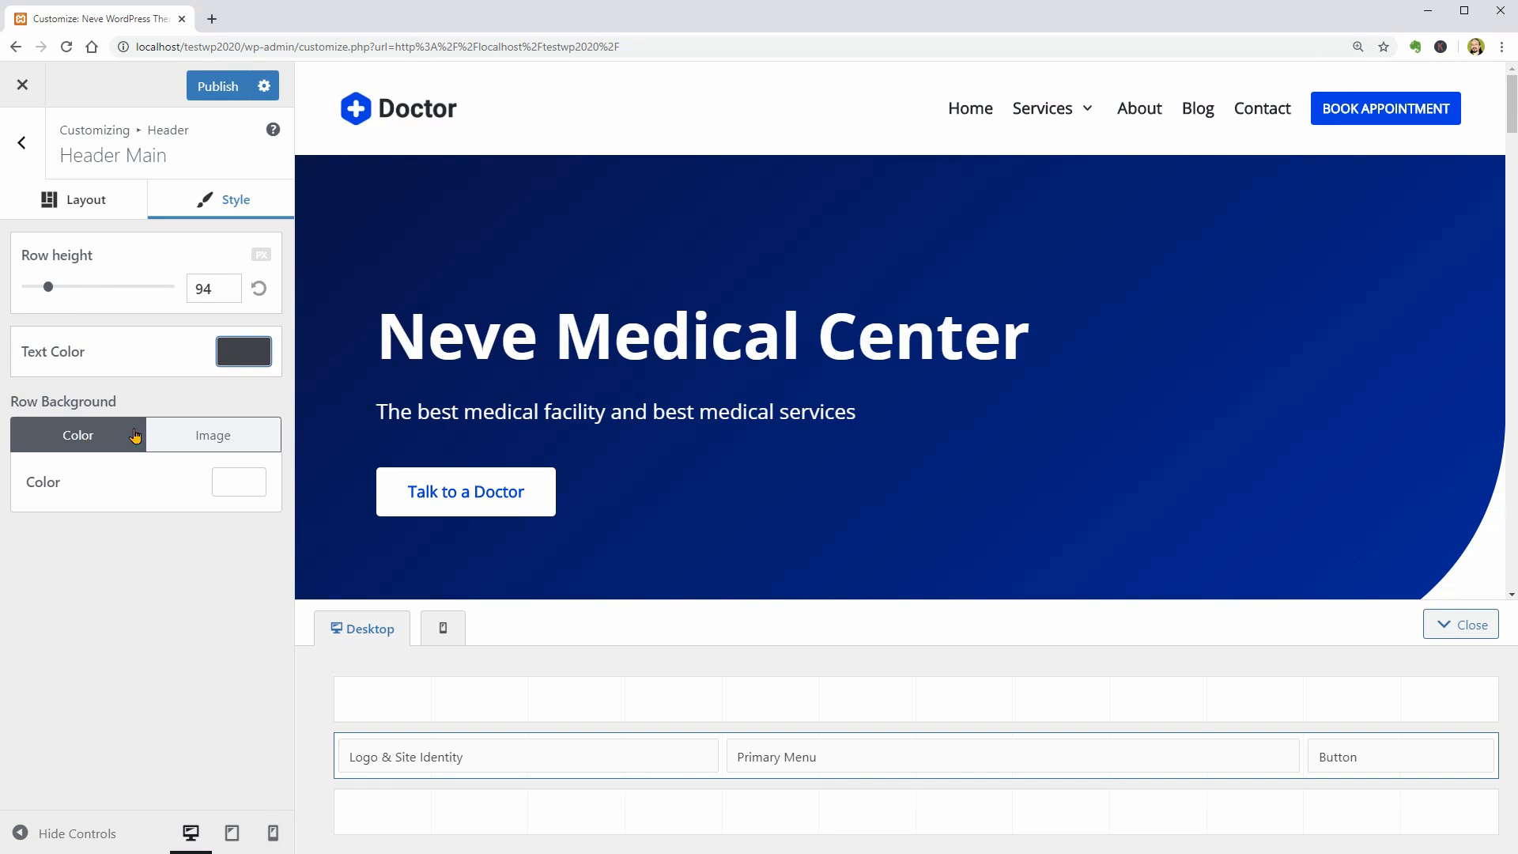
- Switch the main header row's background to an image, turn on Use Featured Image and browse the media library for a fallback image
{"action": "left_click", "coordinate": [181, 435]}
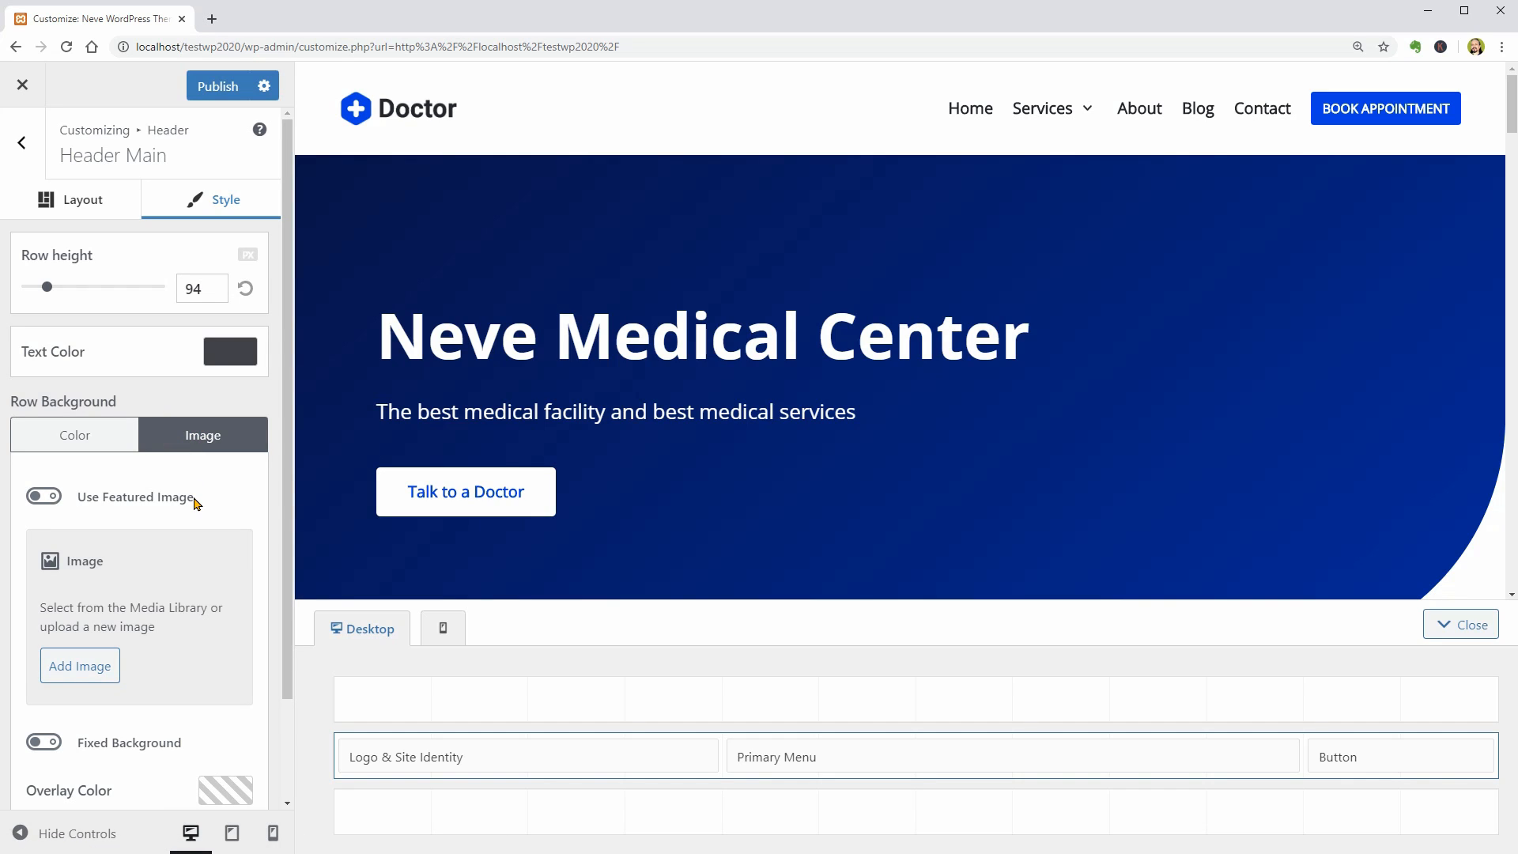
{"action": "left_click", "coordinate": [43, 498]}
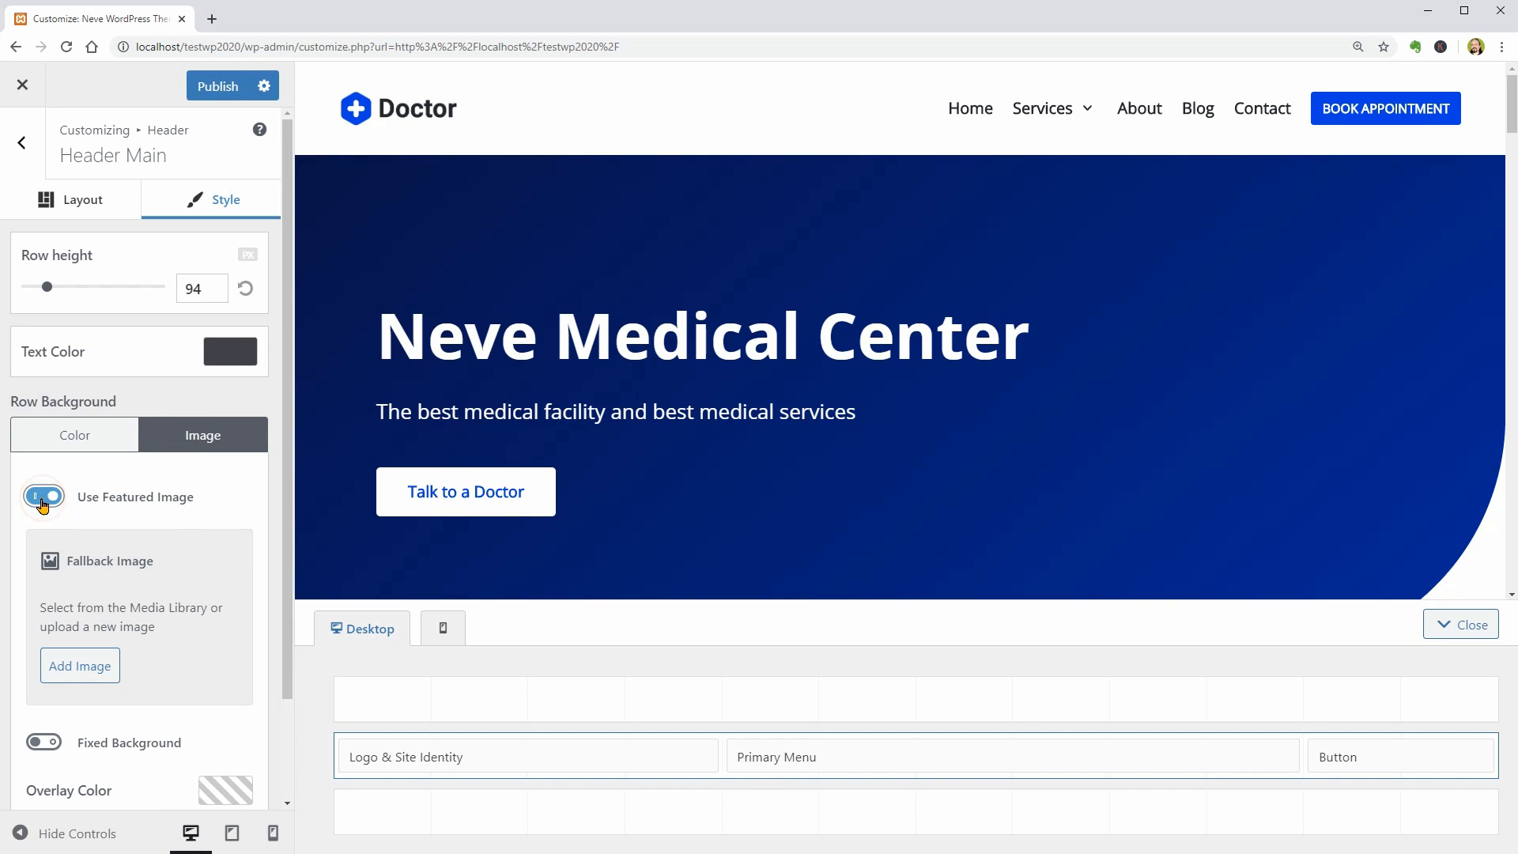
{"action": "left_click", "coordinate": [84, 667]}
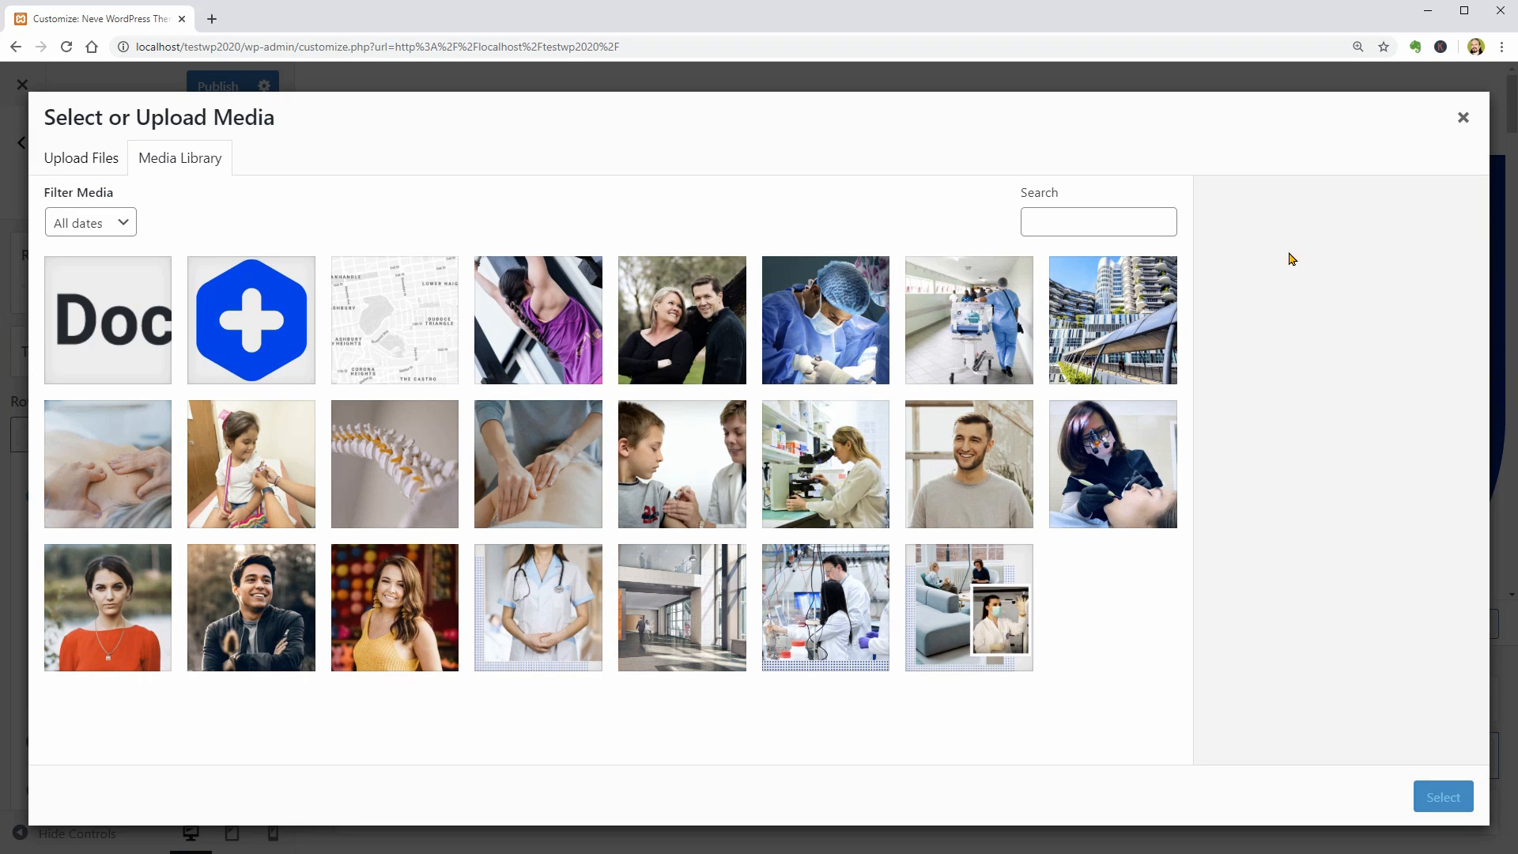
{"action": "left_click", "coordinate": [1462, 118]}
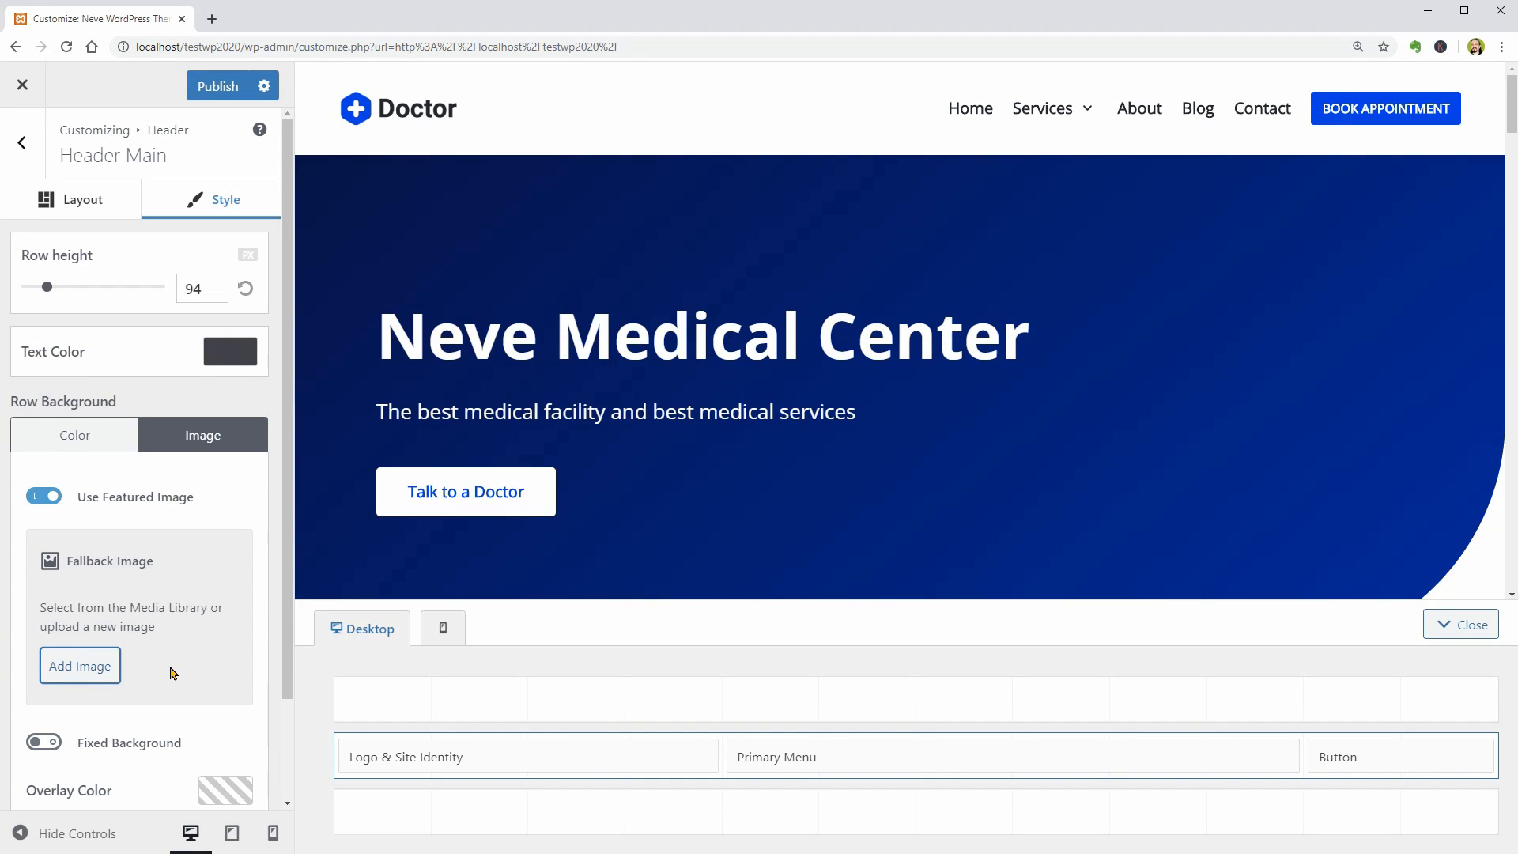
- Check the overlay colour picker of the main header row's background image
{"action": "scroll", "coordinate": [173, 673], "scroll_direction": "down", "scroll_amount": 3}
{"action": "left_click", "coordinate": [213, 674]}
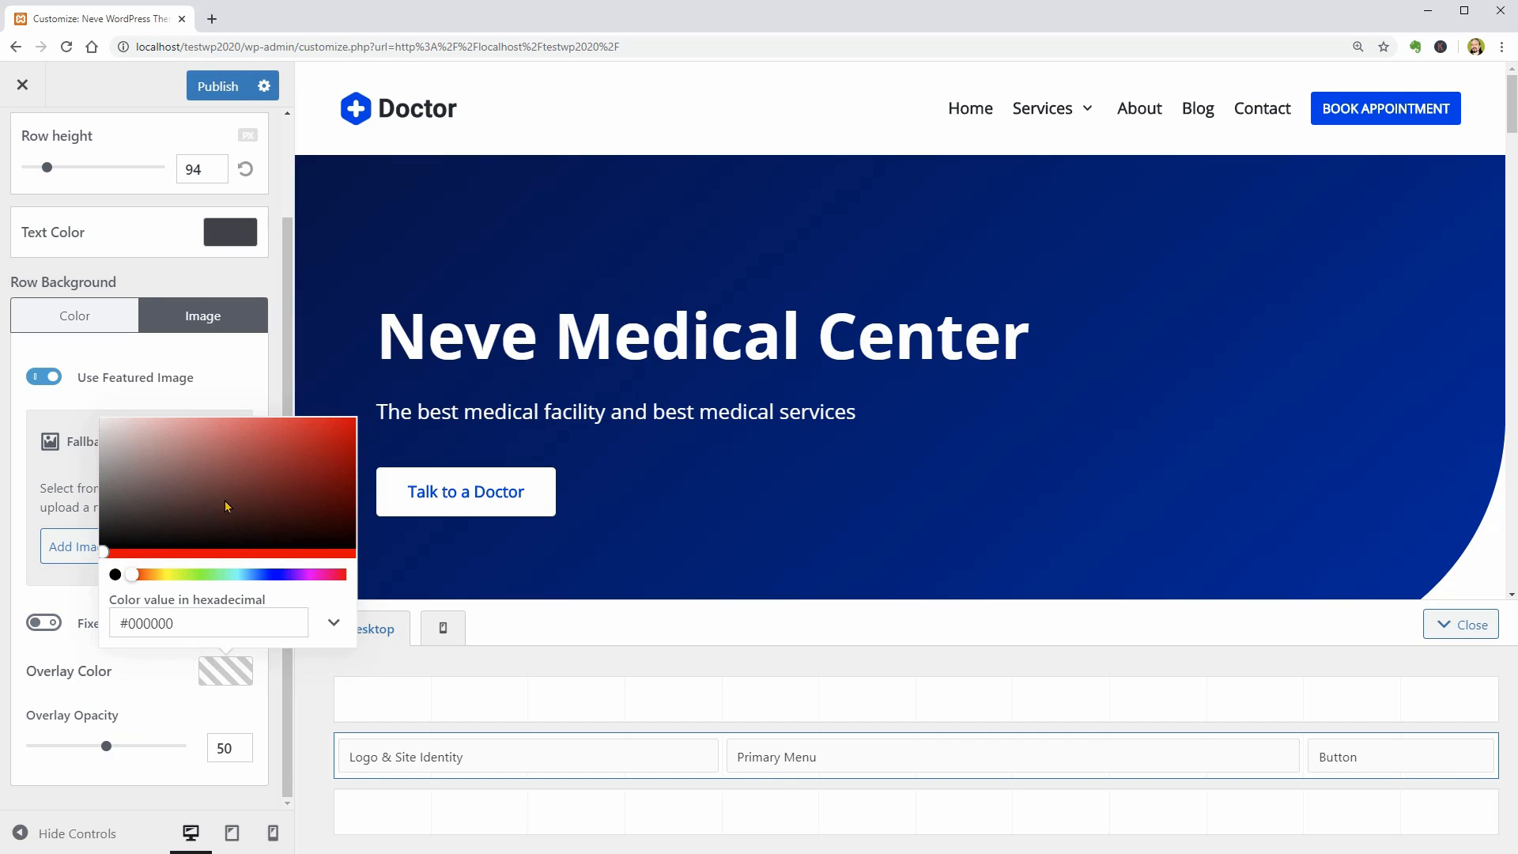
{"action": "left_click", "coordinate": [227, 672]}
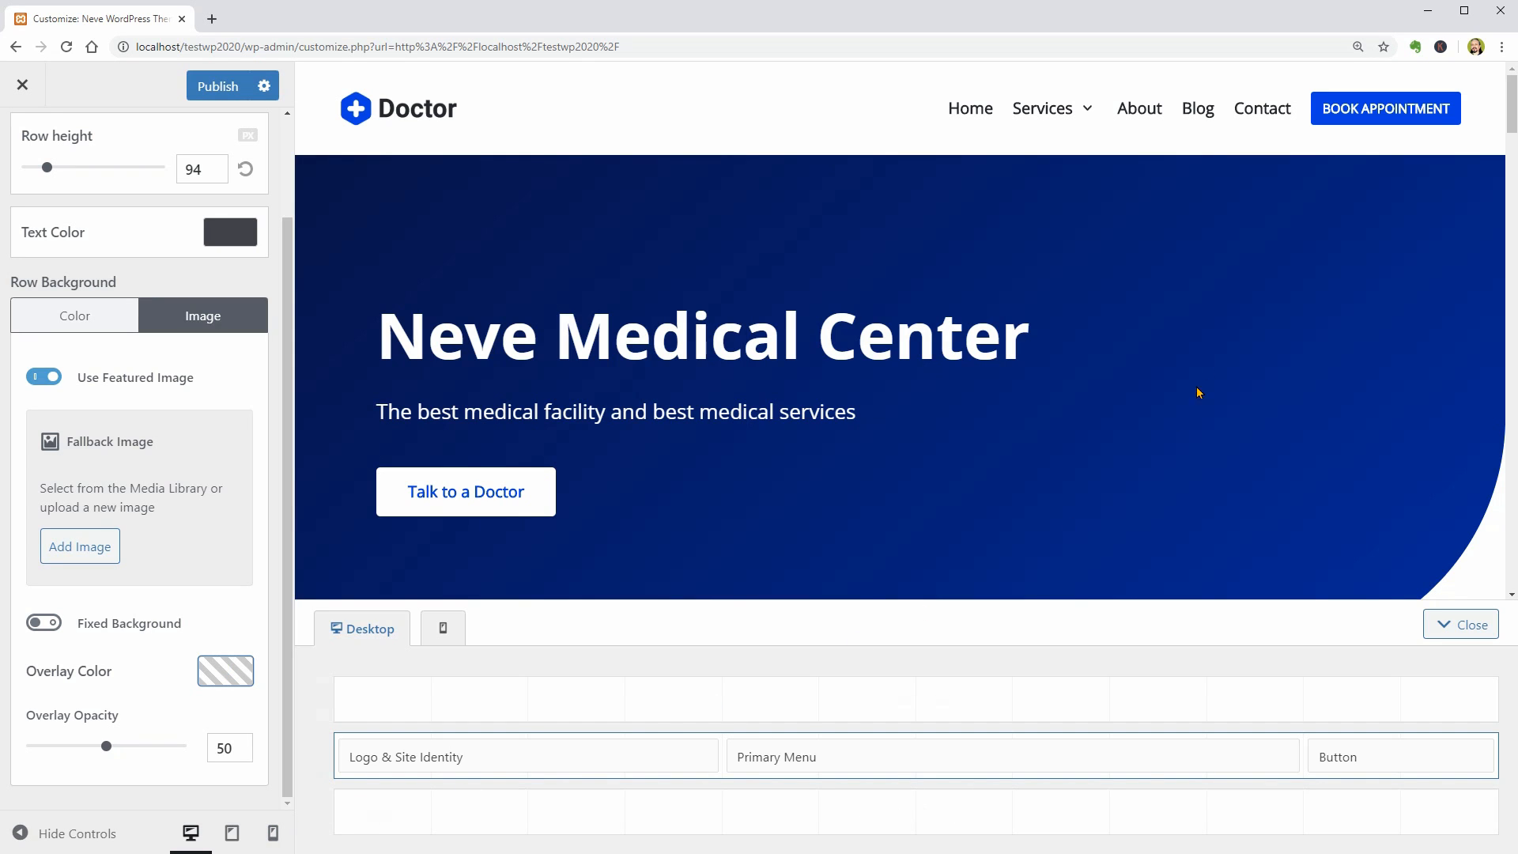
- Preview the header background on Test Blog Post 2 and Test Blog Post 3, comparing it with Use Featured Image off and on
{"action": "left_click", "coordinate": [1199, 113]}
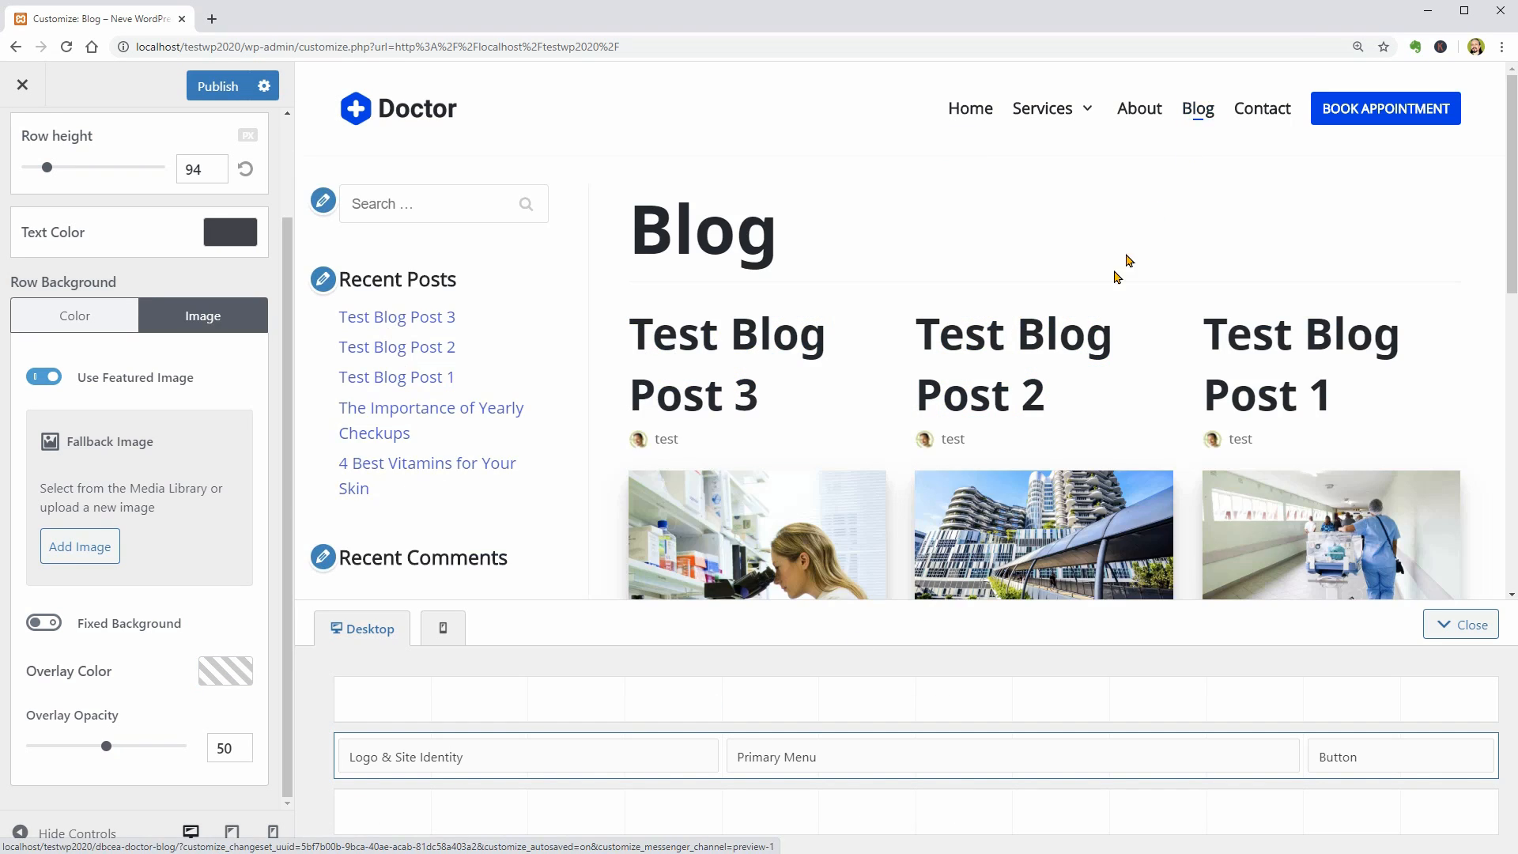
{"action": "left_click", "coordinate": [1057, 348]}
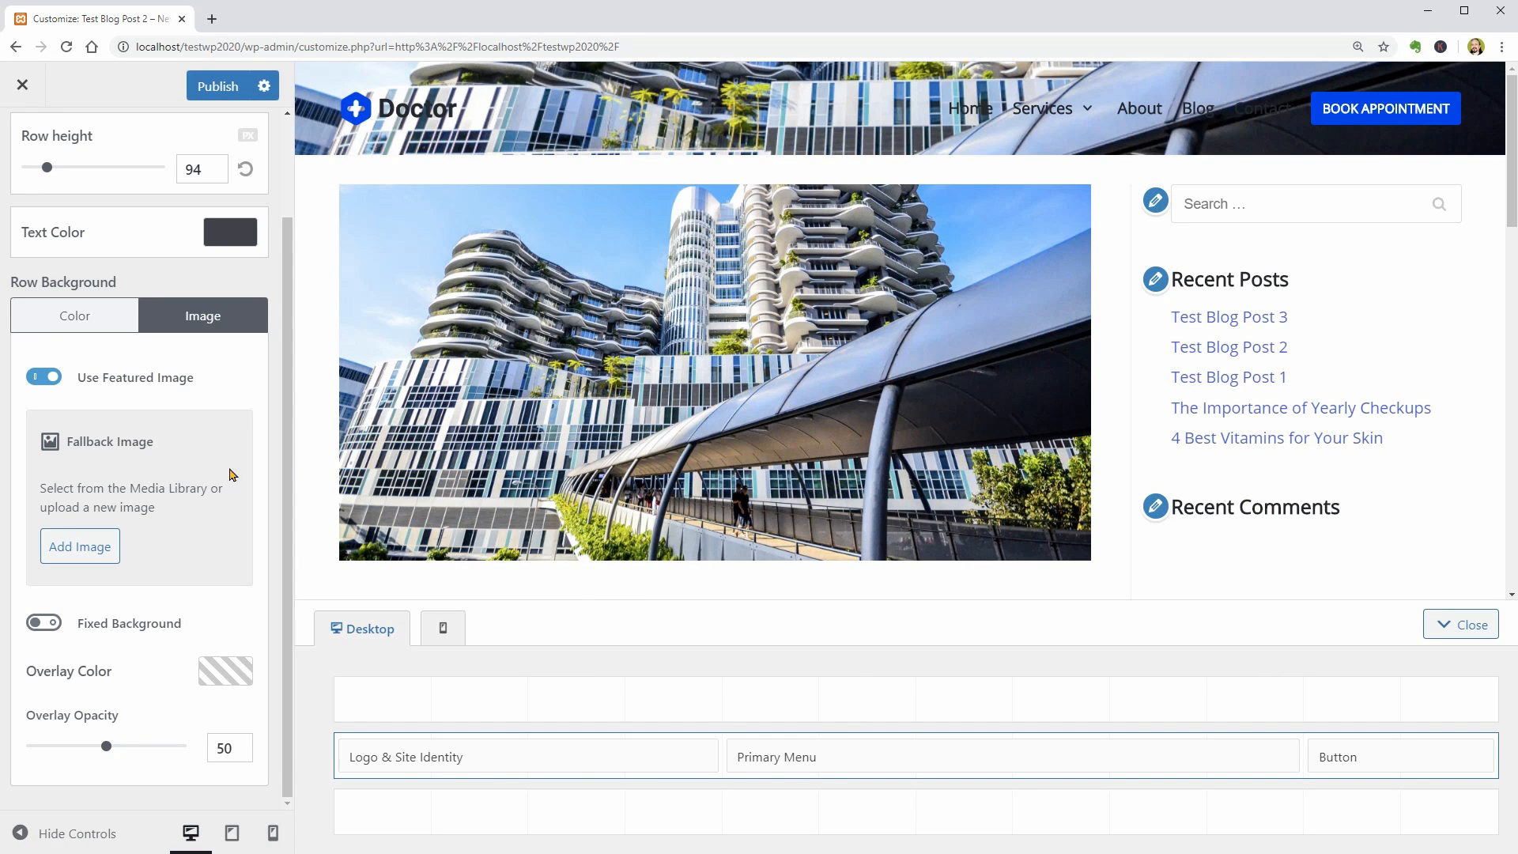
{"action": "left_click", "coordinate": [37, 381]}
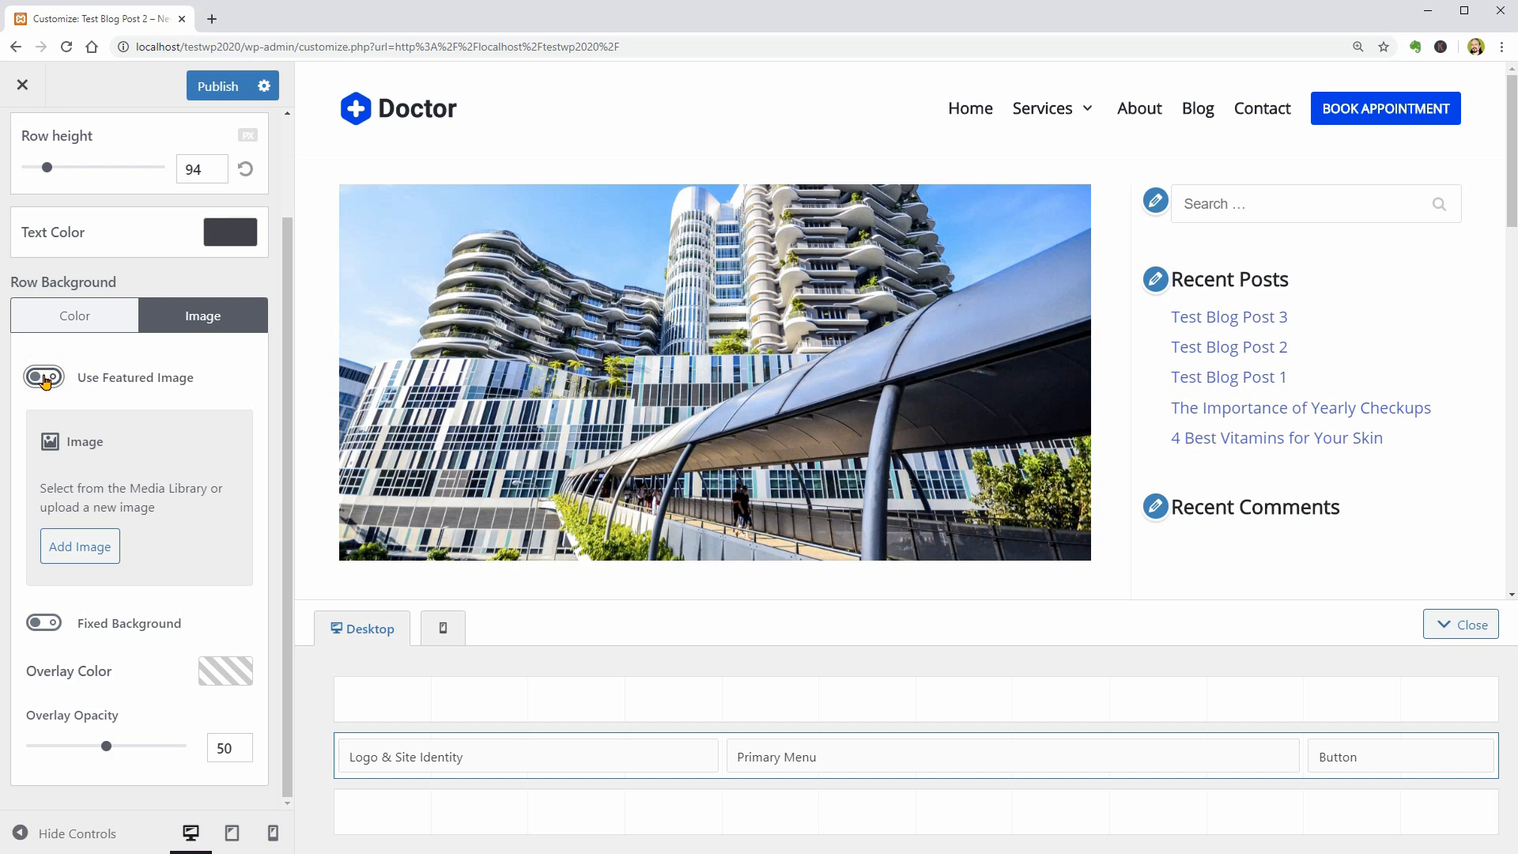
{"action": "left_click", "coordinate": [44, 381]}
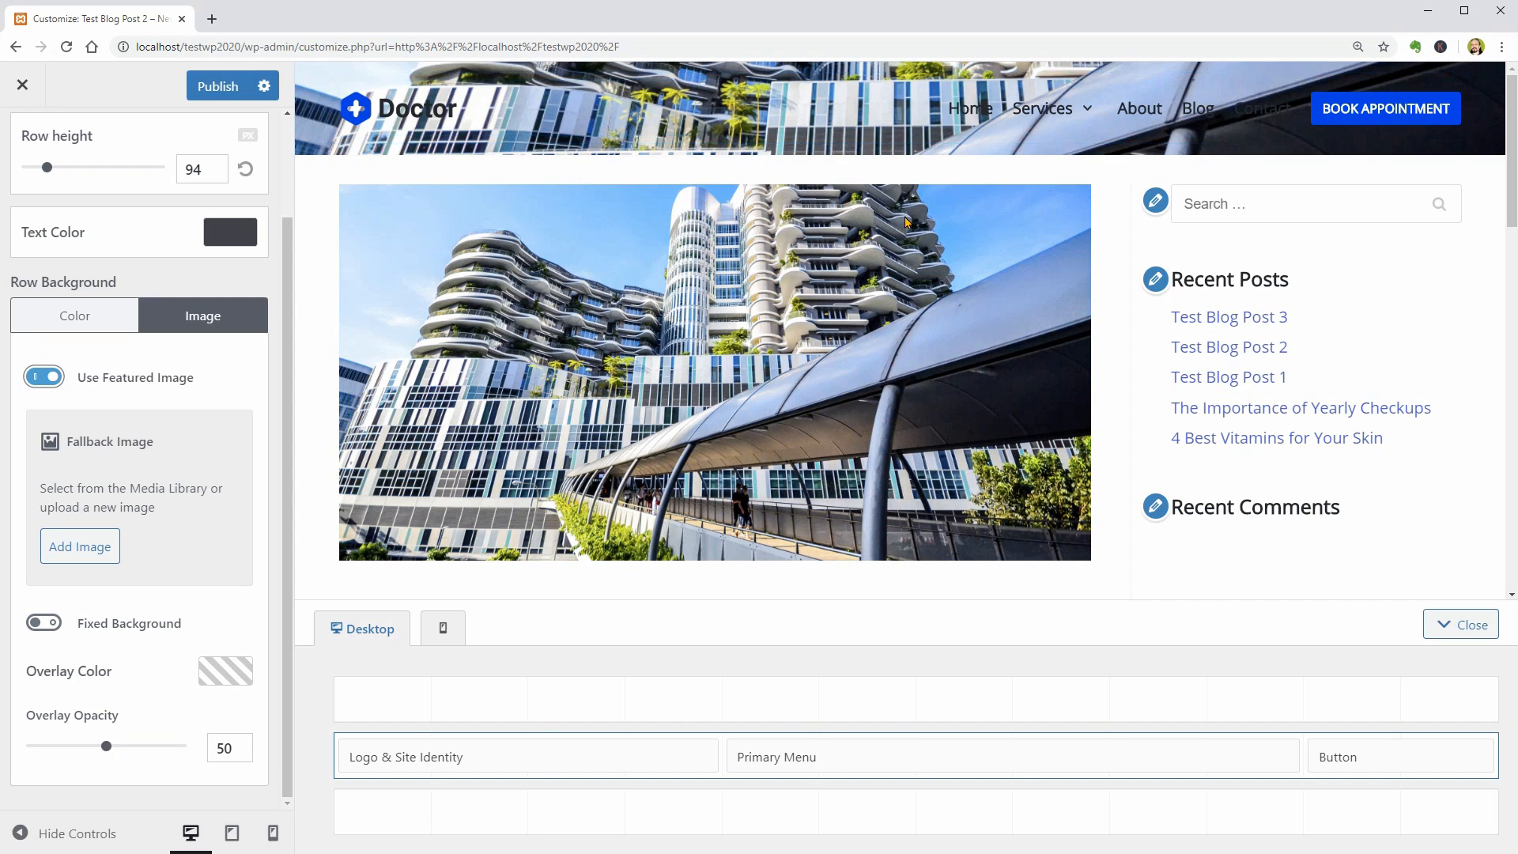
{"action": "left_click", "coordinate": [1221, 321]}
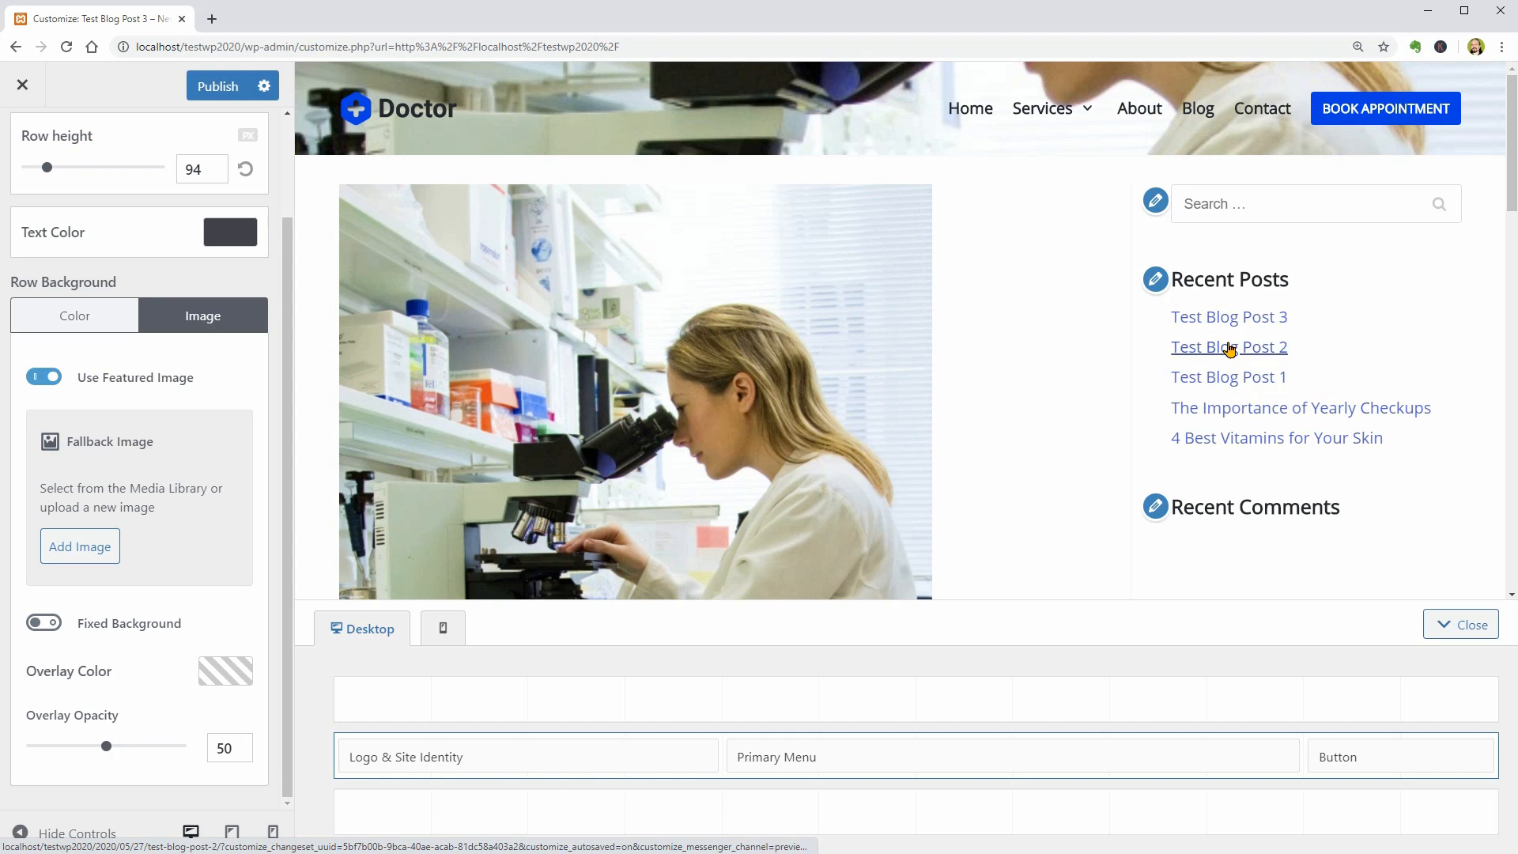
{"action": "left_click", "coordinate": [1228, 347]}
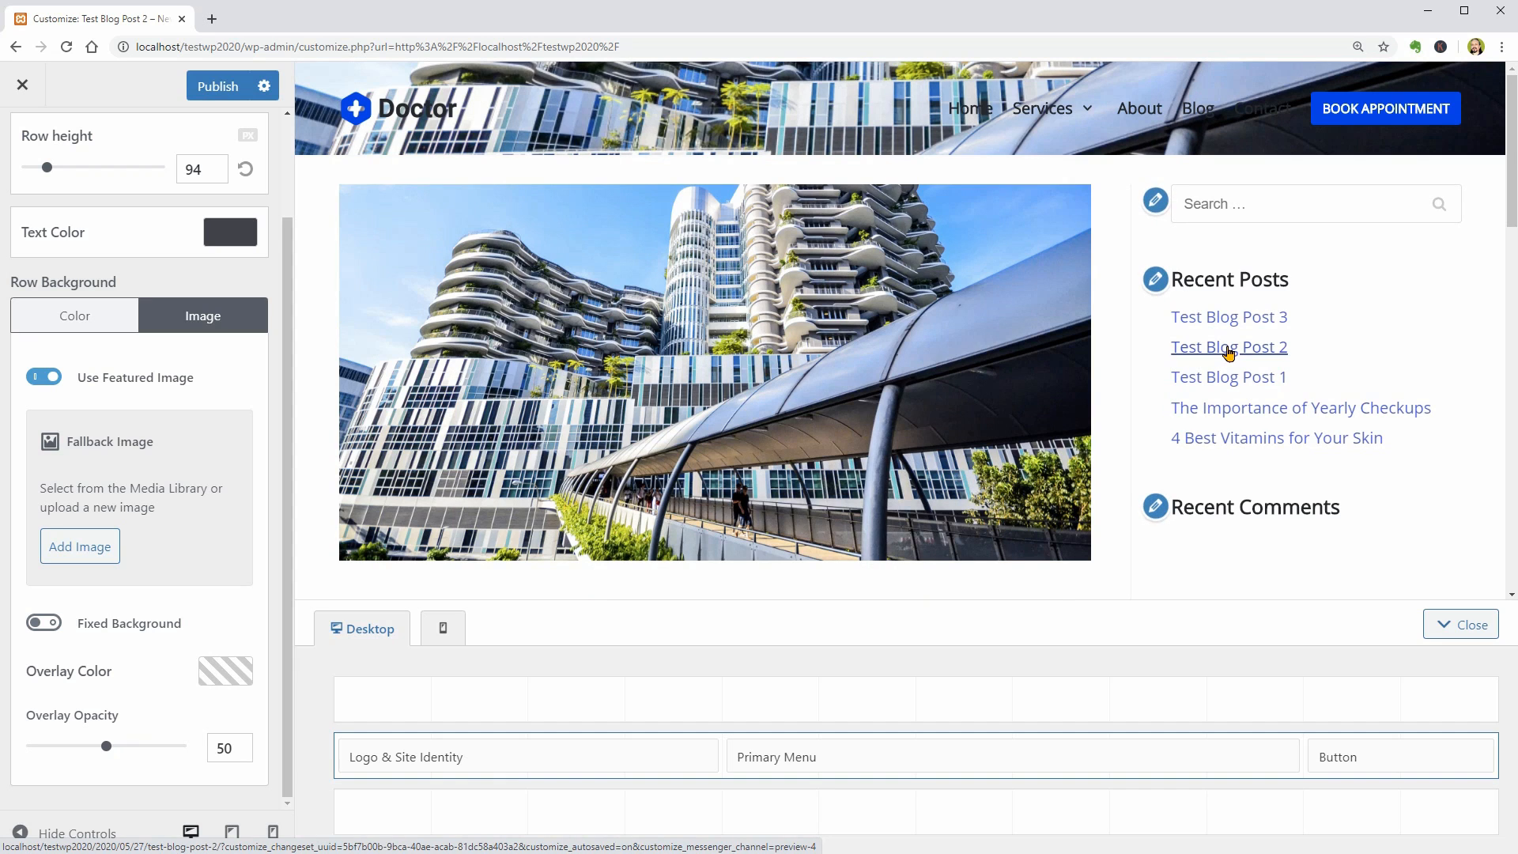
- Set the primary menu's items color to black, #000000
{"action": "left_click", "coordinate": [964, 145]}
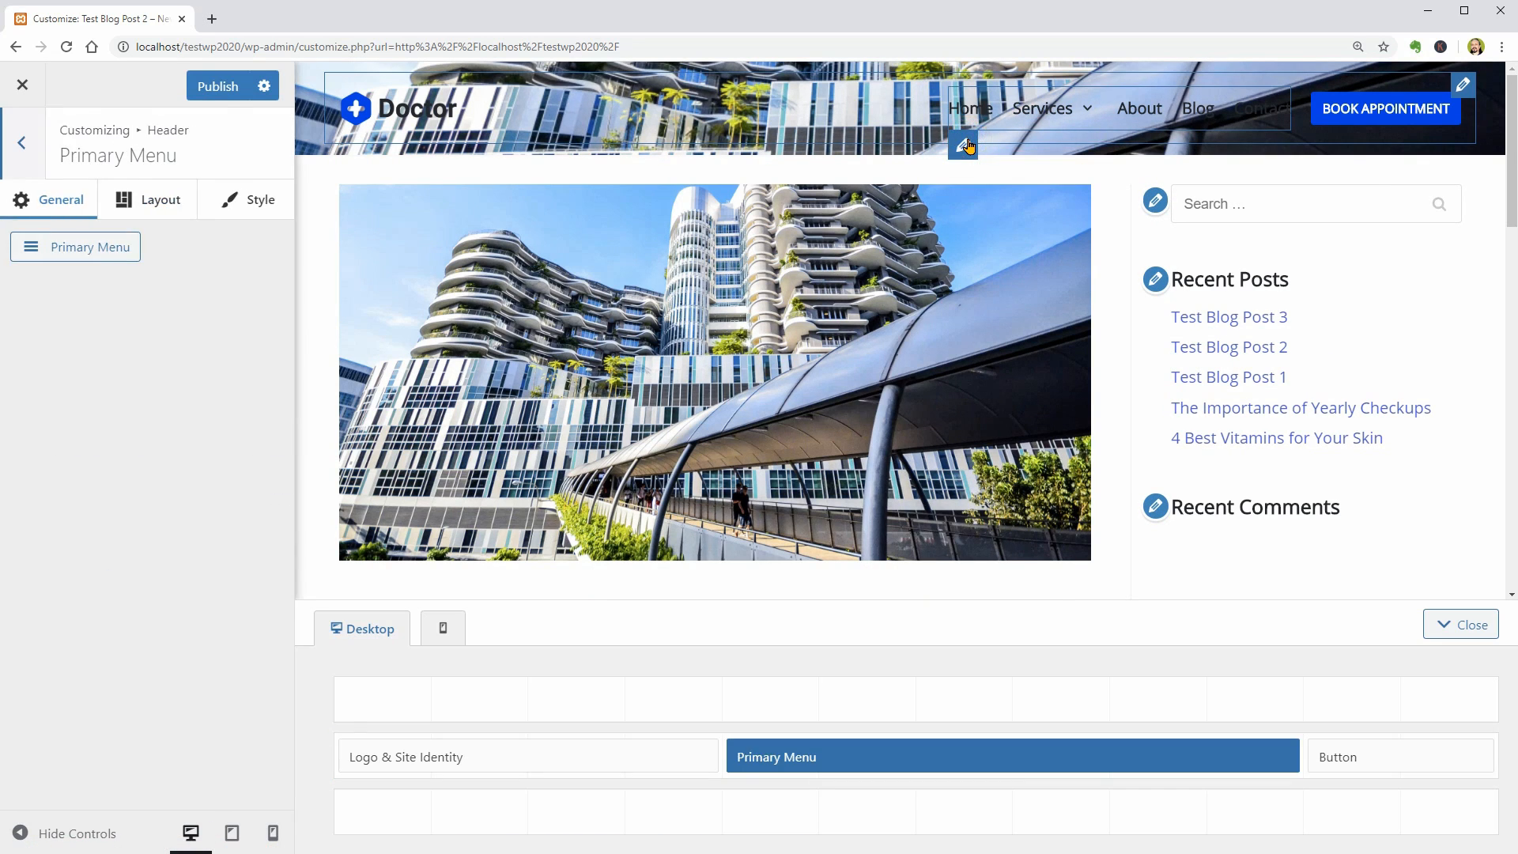
{"action": "left_click", "coordinate": [264, 204]}
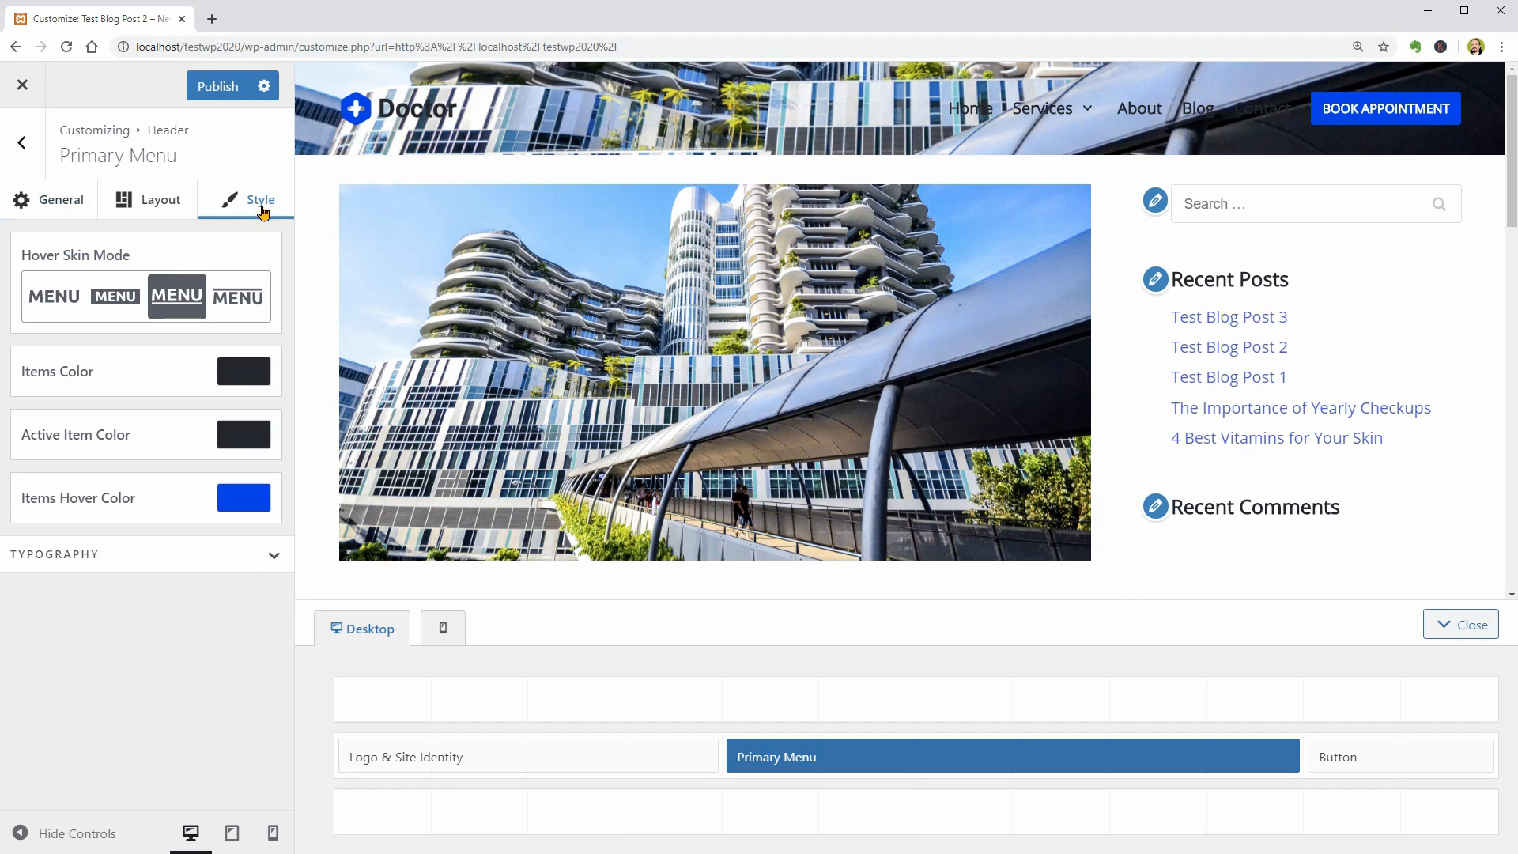
{"action": "left_click", "coordinate": [237, 374]}
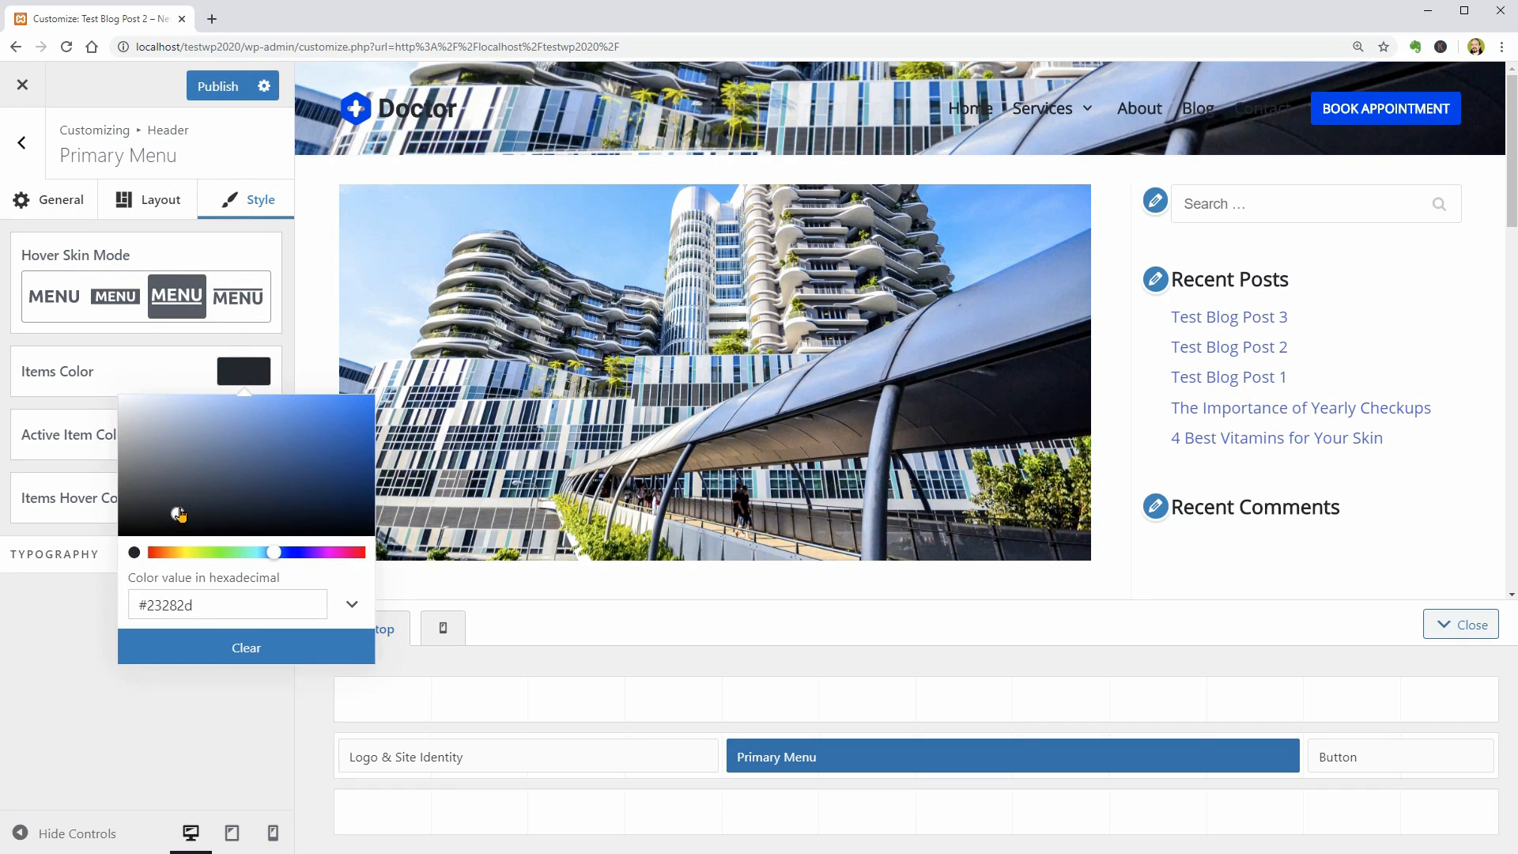
{"action": "left_click_drag", "start_coordinate": [178, 513], "coordinate": [104, 386]}
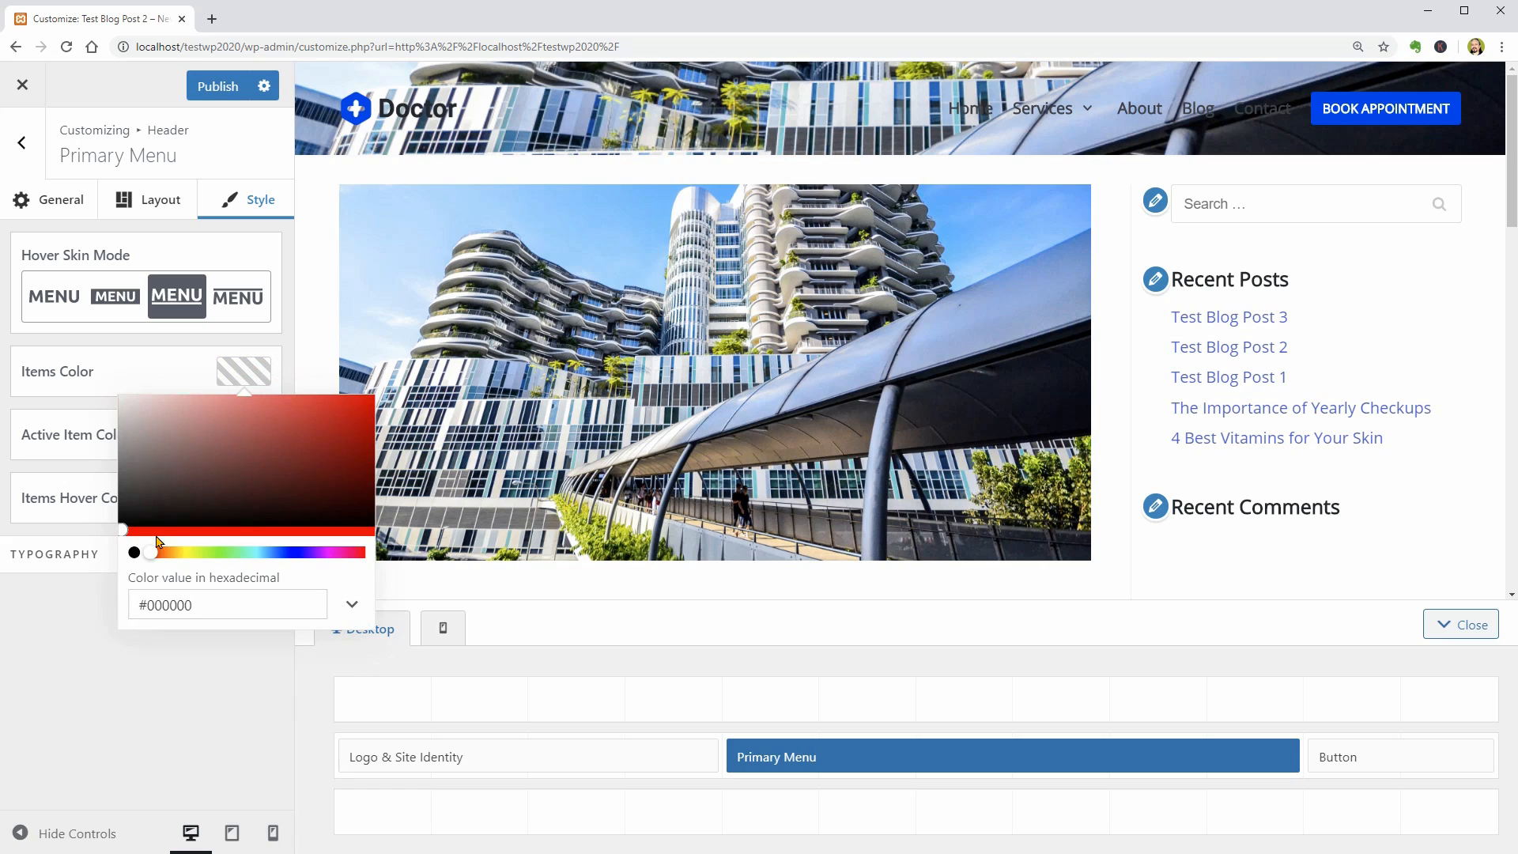
{"action": "left_click_drag", "start_coordinate": [143, 476], "coordinate": [101, 563]}
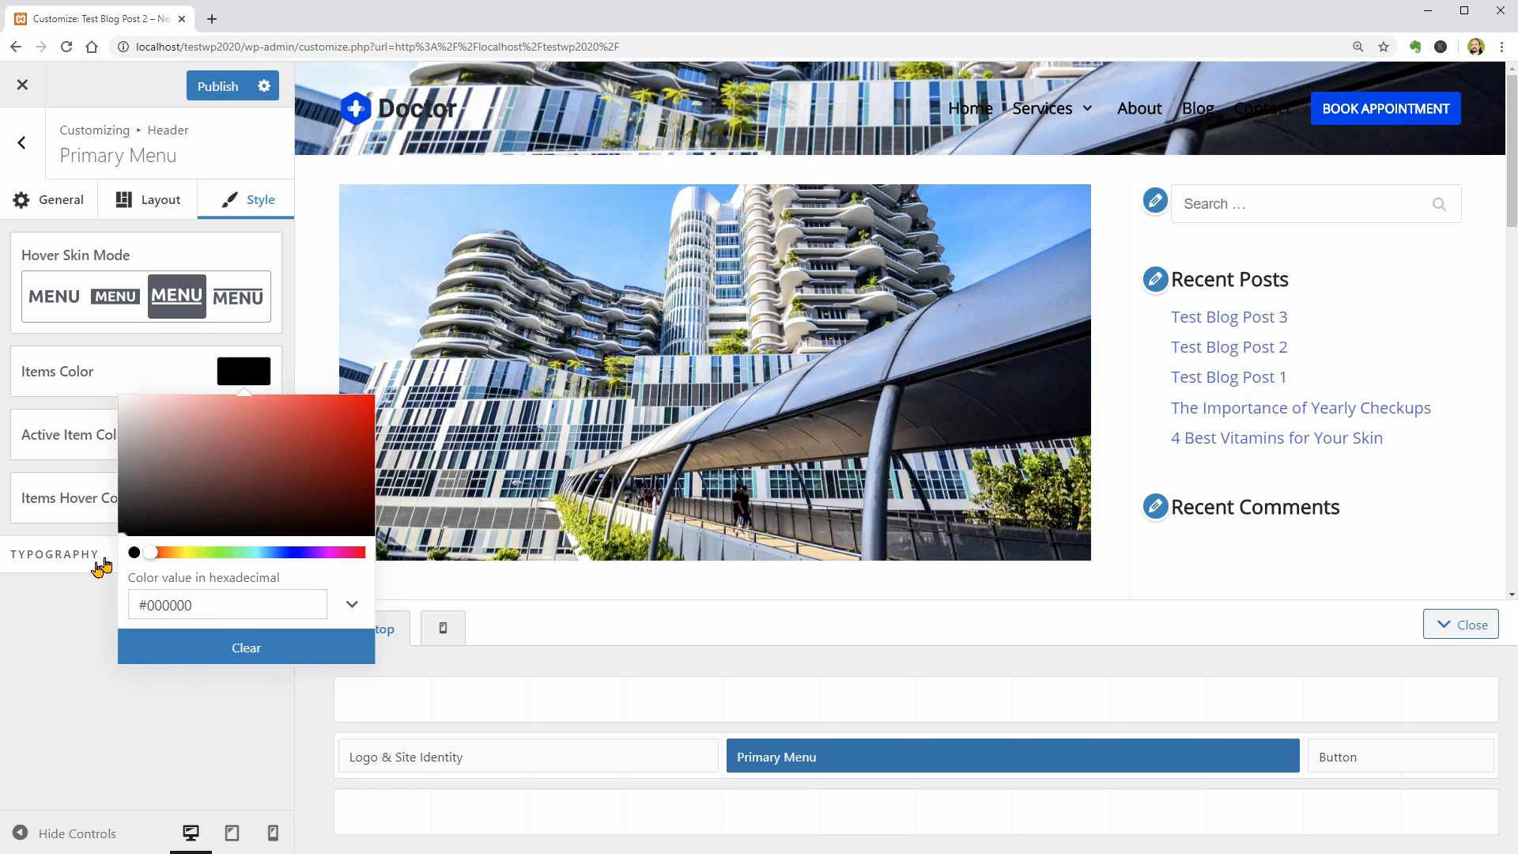
{"action": "left_click", "coordinate": [247, 375]}
- Expand the primary menu's typography settings and view the font size options for tablets
{"action": "left_click", "coordinate": [276, 558]}
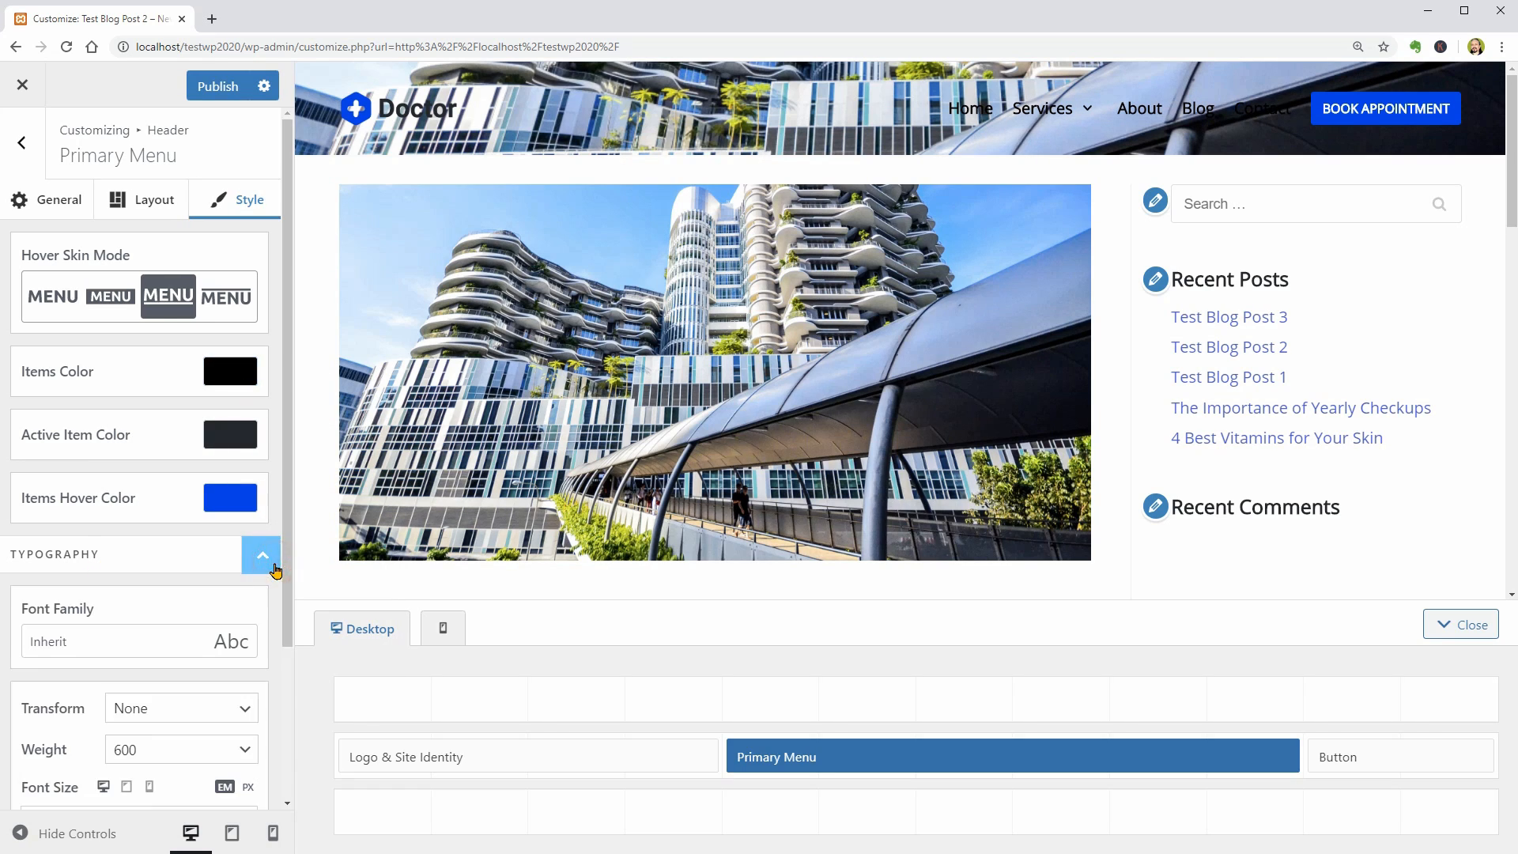
{"action": "scroll", "coordinate": [190, 616], "scroll_direction": "down", "scroll_amount": 3}
{"action": "left_click", "coordinate": [124, 588]}
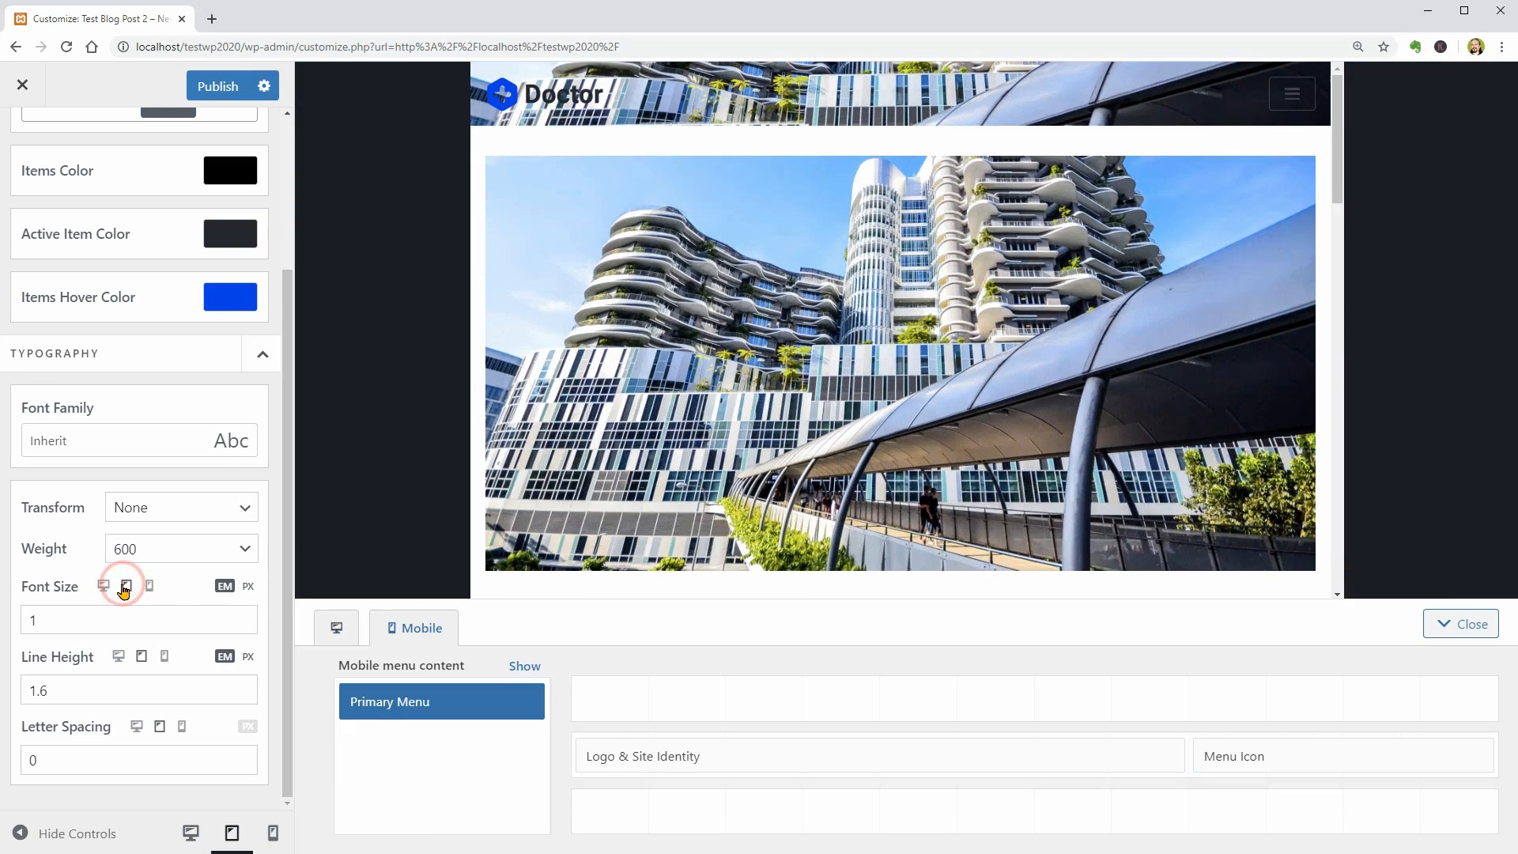
- Check the primary menu's font size options for mobile and desktop, and open the Header Main row's style settings
{"action": "left_click", "coordinate": [150, 589]}
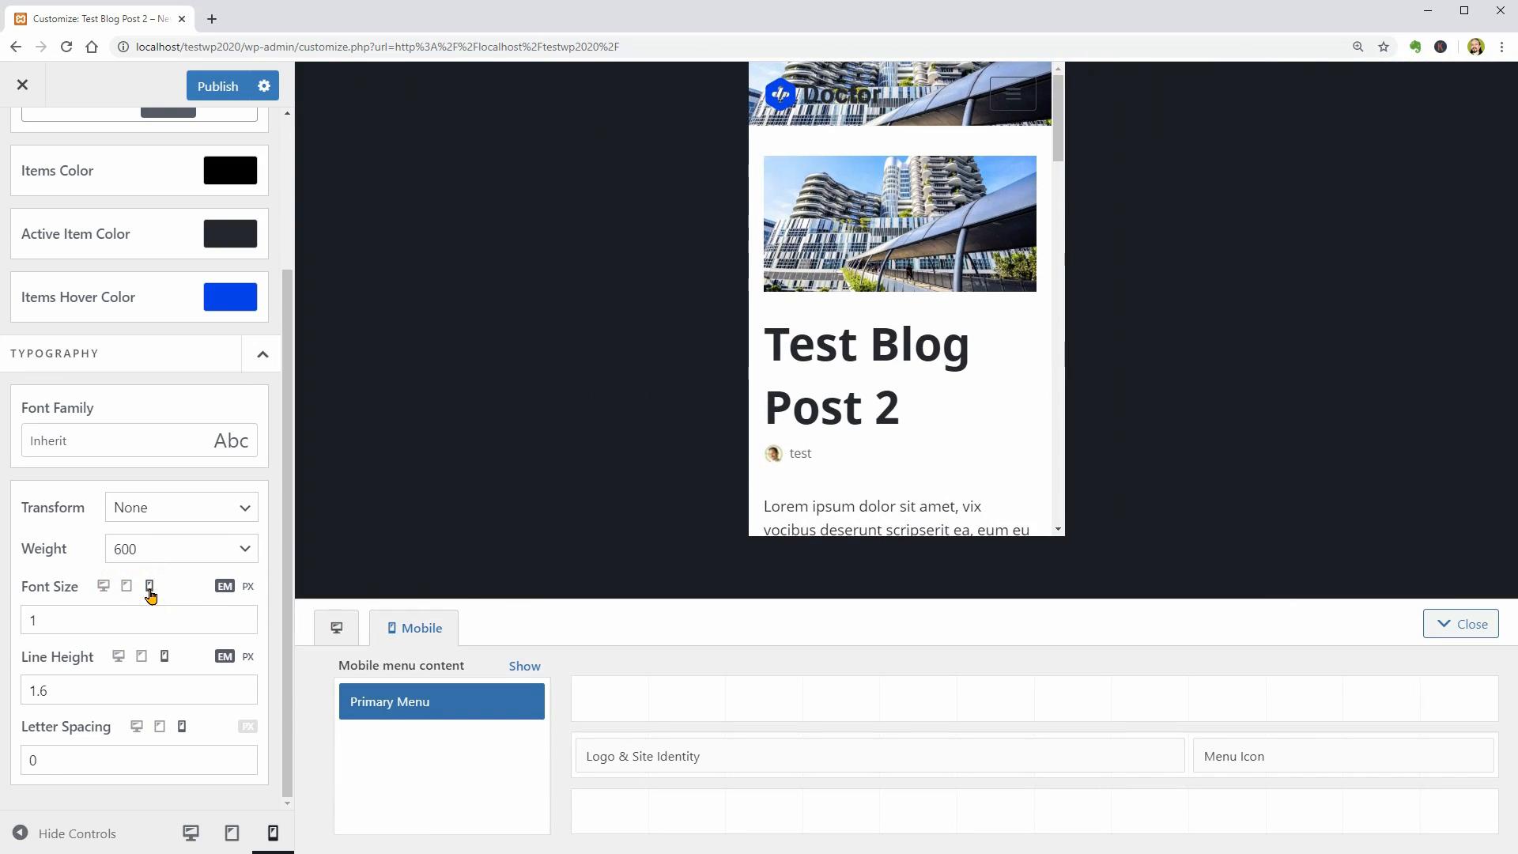
{"action": "left_click", "coordinate": [103, 586]}
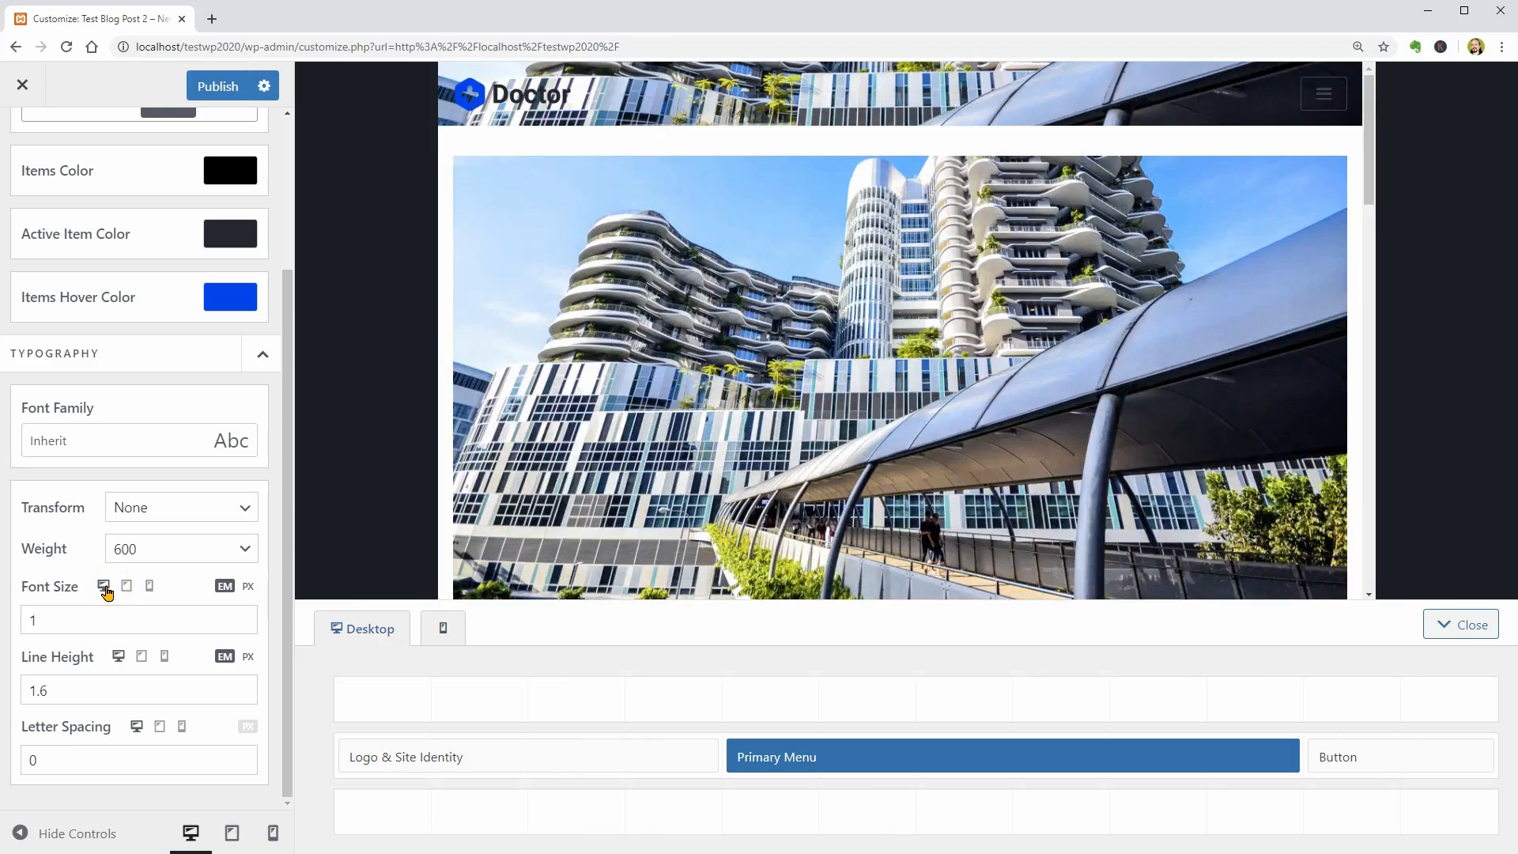
{"action": "left_click", "coordinate": [324, 756]}
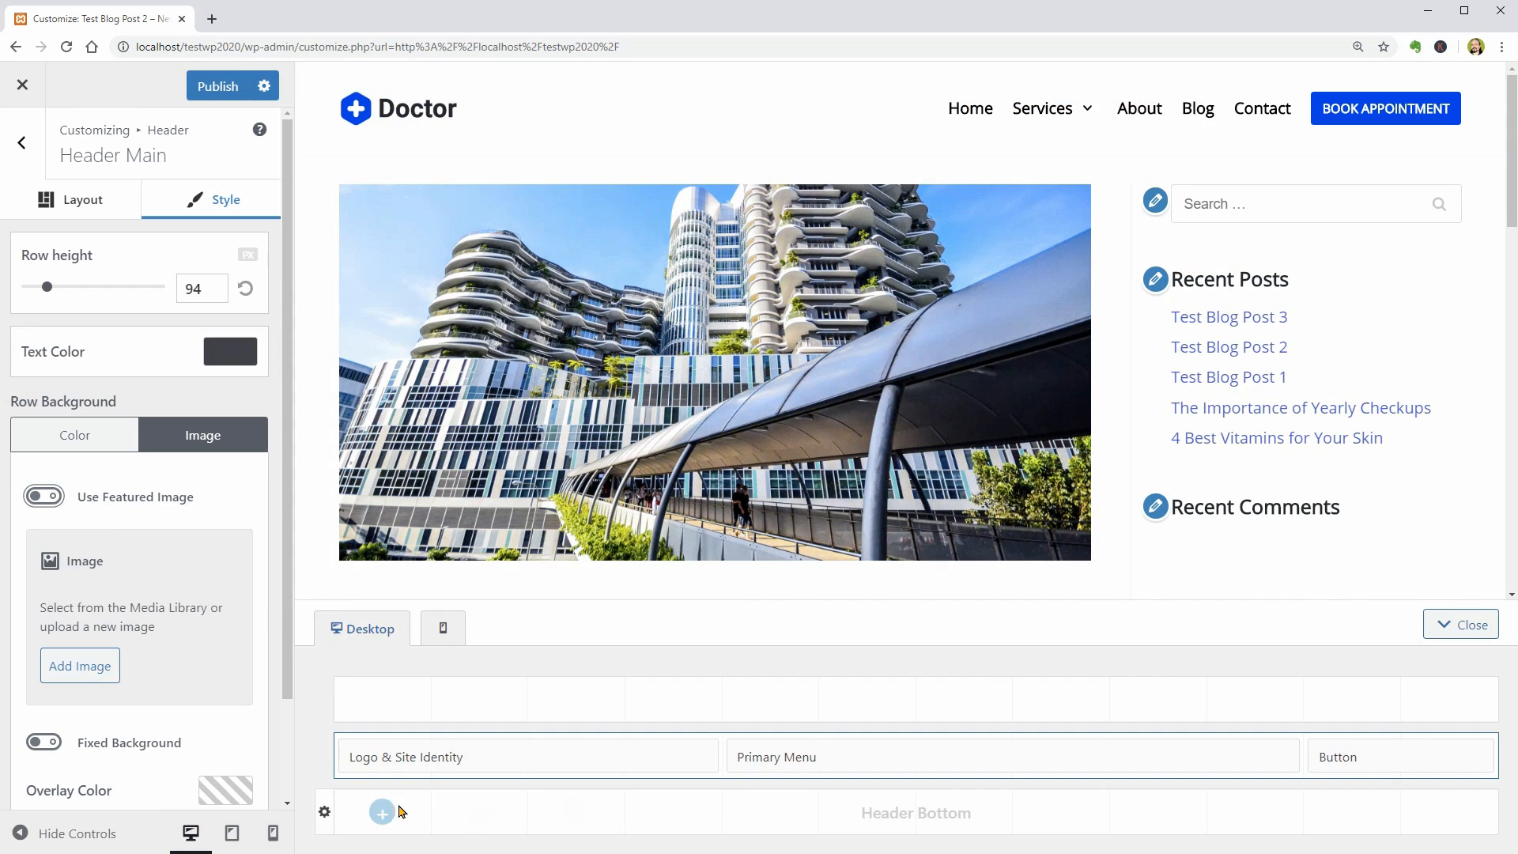
- Add a Search Form spanning the first ten columns of the Header Bottom row and move the Button beside it
{"action": "left_click", "coordinate": [864, 815]}
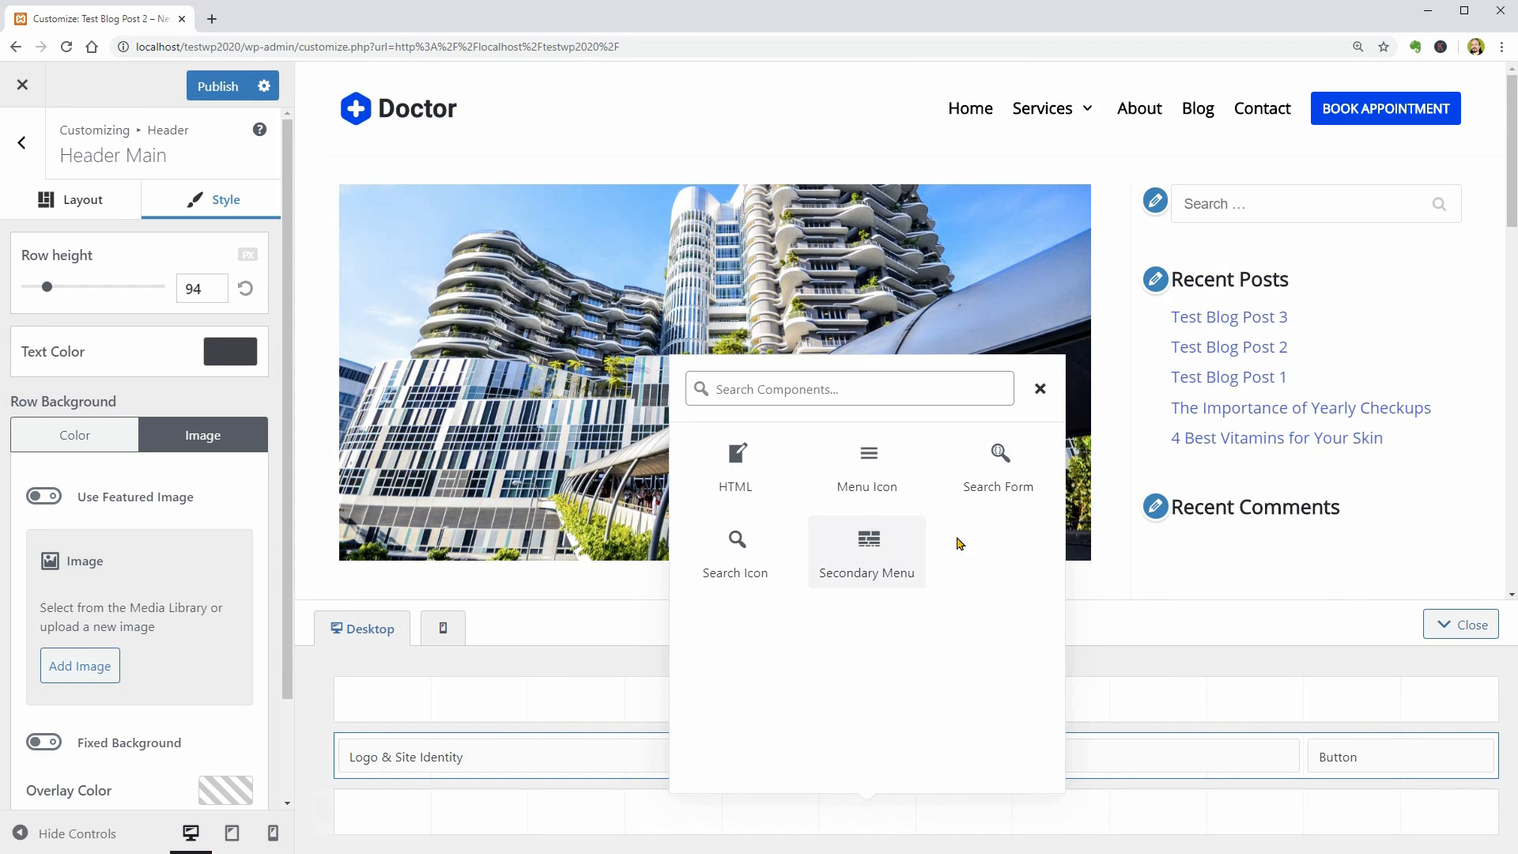
{"action": "left_click", "coordinate": [996, 456]}
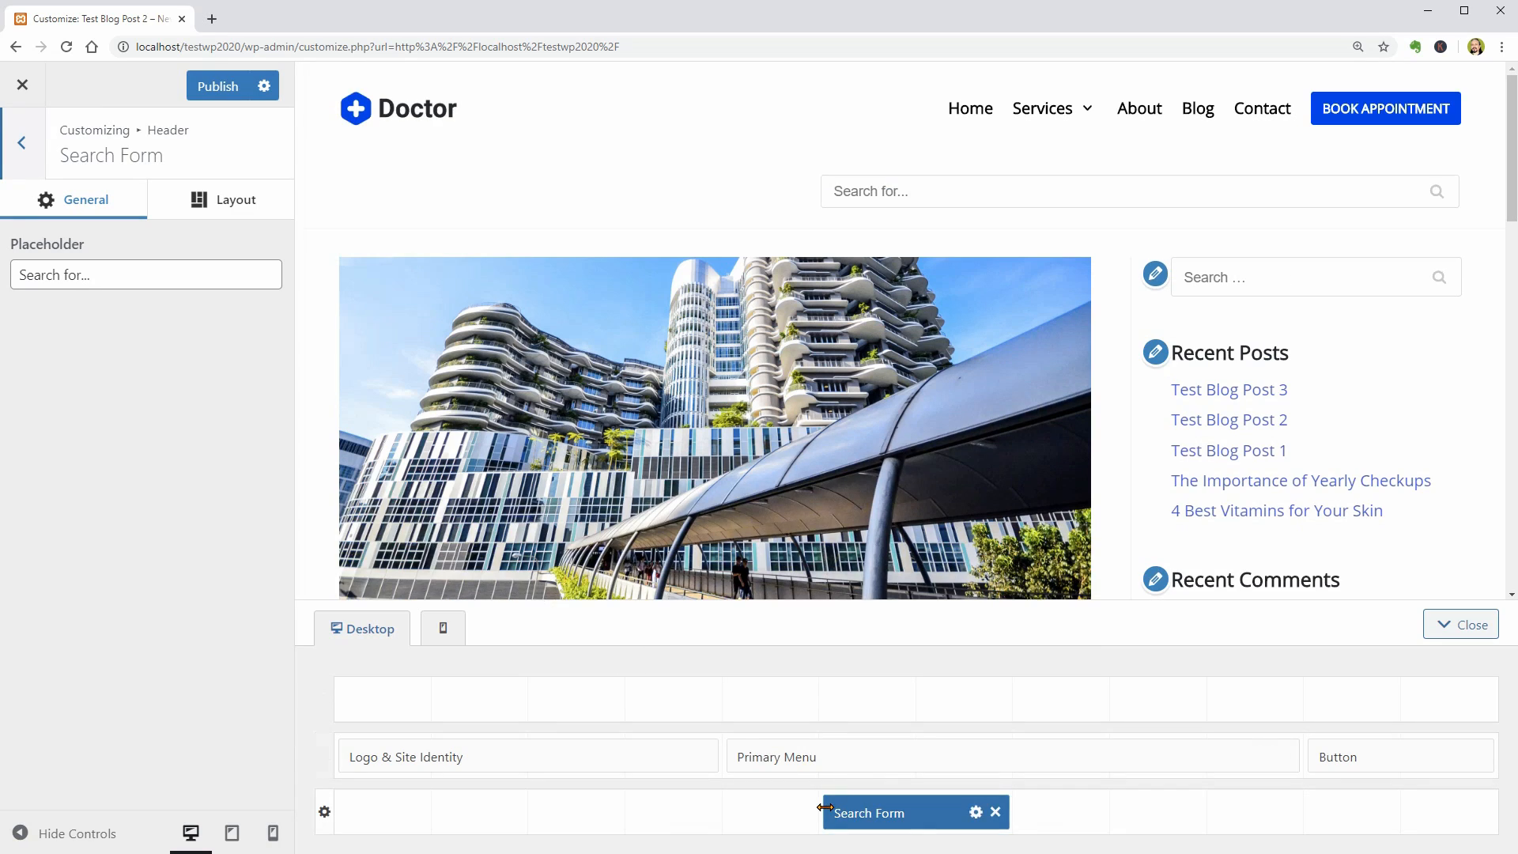
{"action": "left_click_drag", "start_coordinate": [824, 813], "coordinate": [342, 813]}
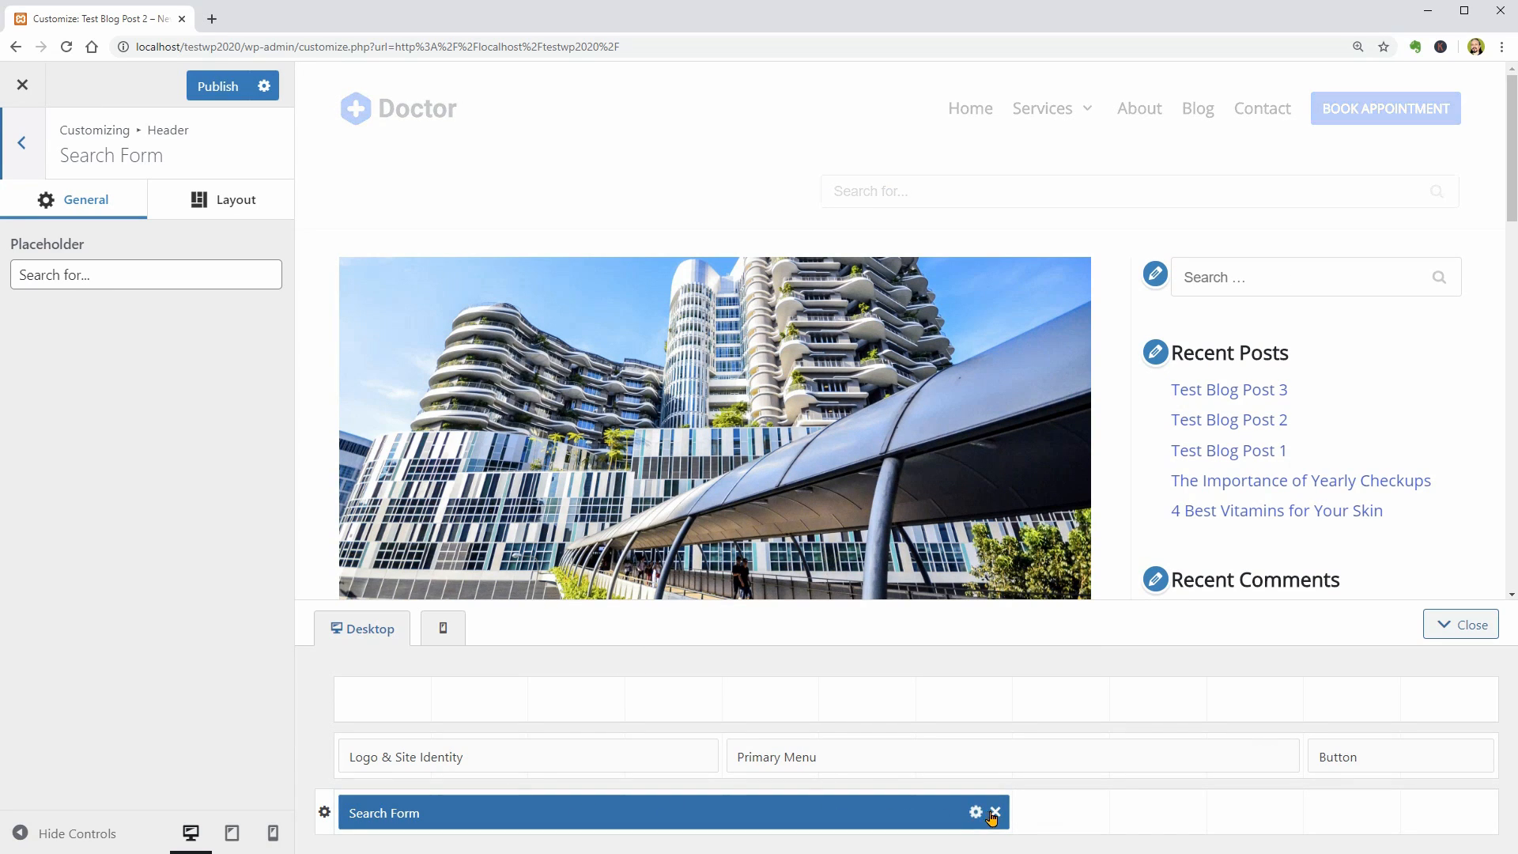
{"action": "left_click_drag", "start_coordinate": [1006, 813], "coordinate": [1285, 831]}
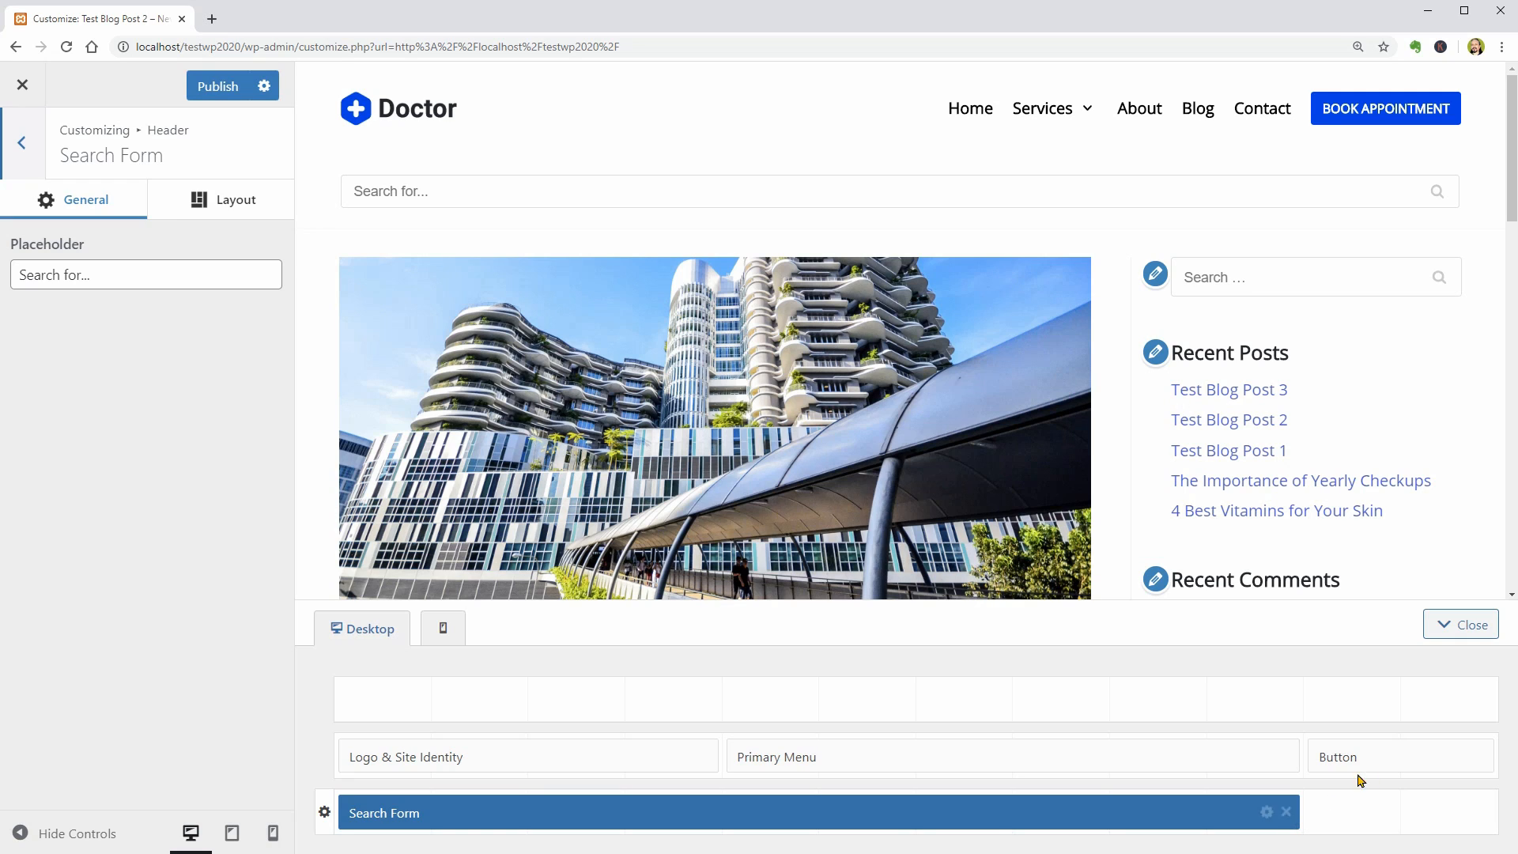
{"action": "left_click_drag", "start_coordinate": [1386, 764], "coordinate": [1385, 821]}
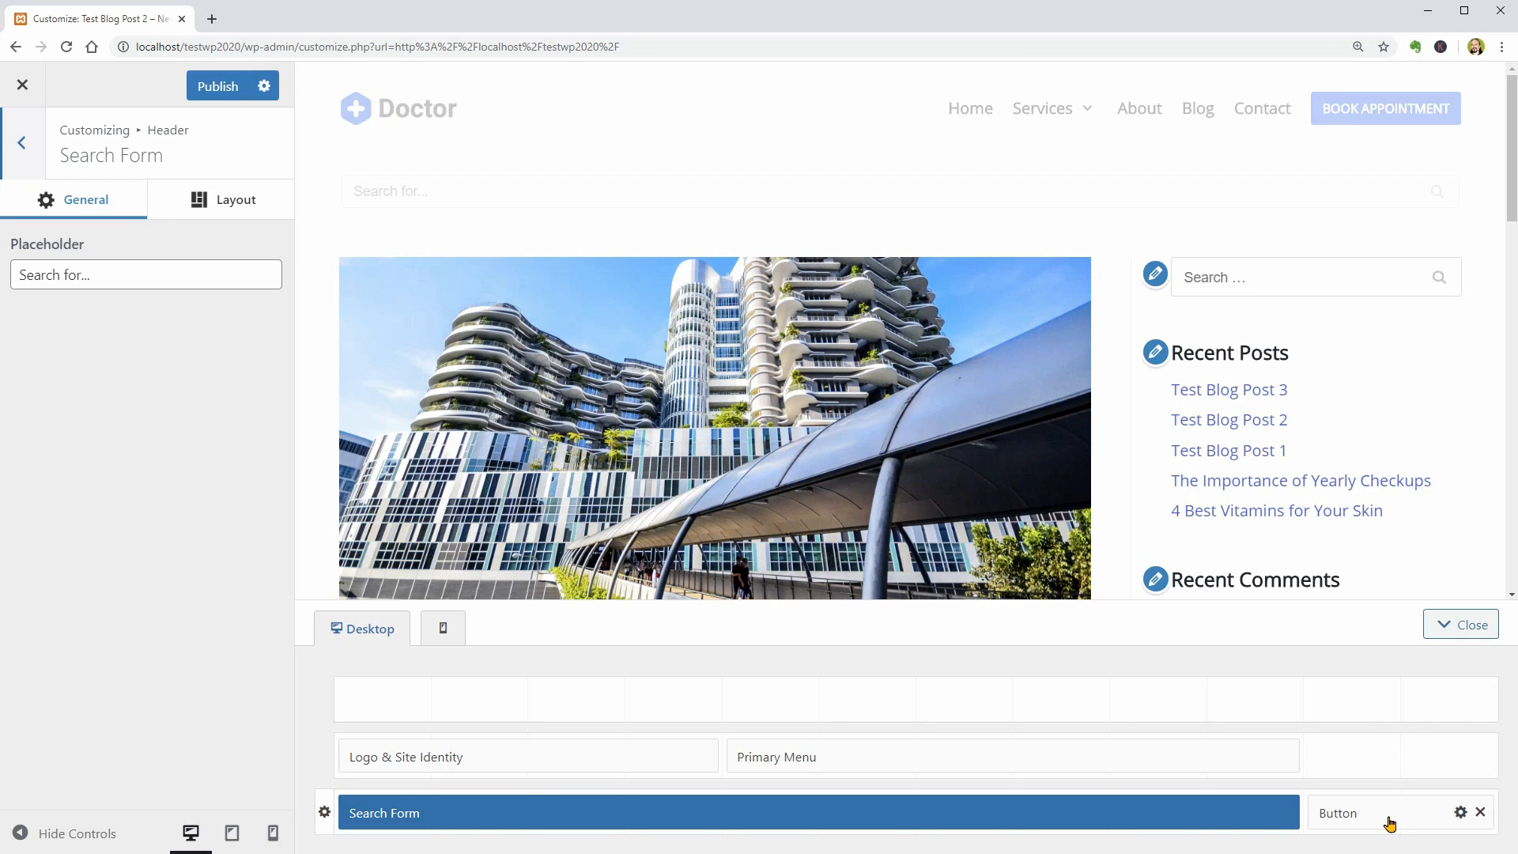
- Add Social Icons at the end of the Header Top row and a Contact component at its start
{"action": "left_click", "coordinate": [1346, 757]}
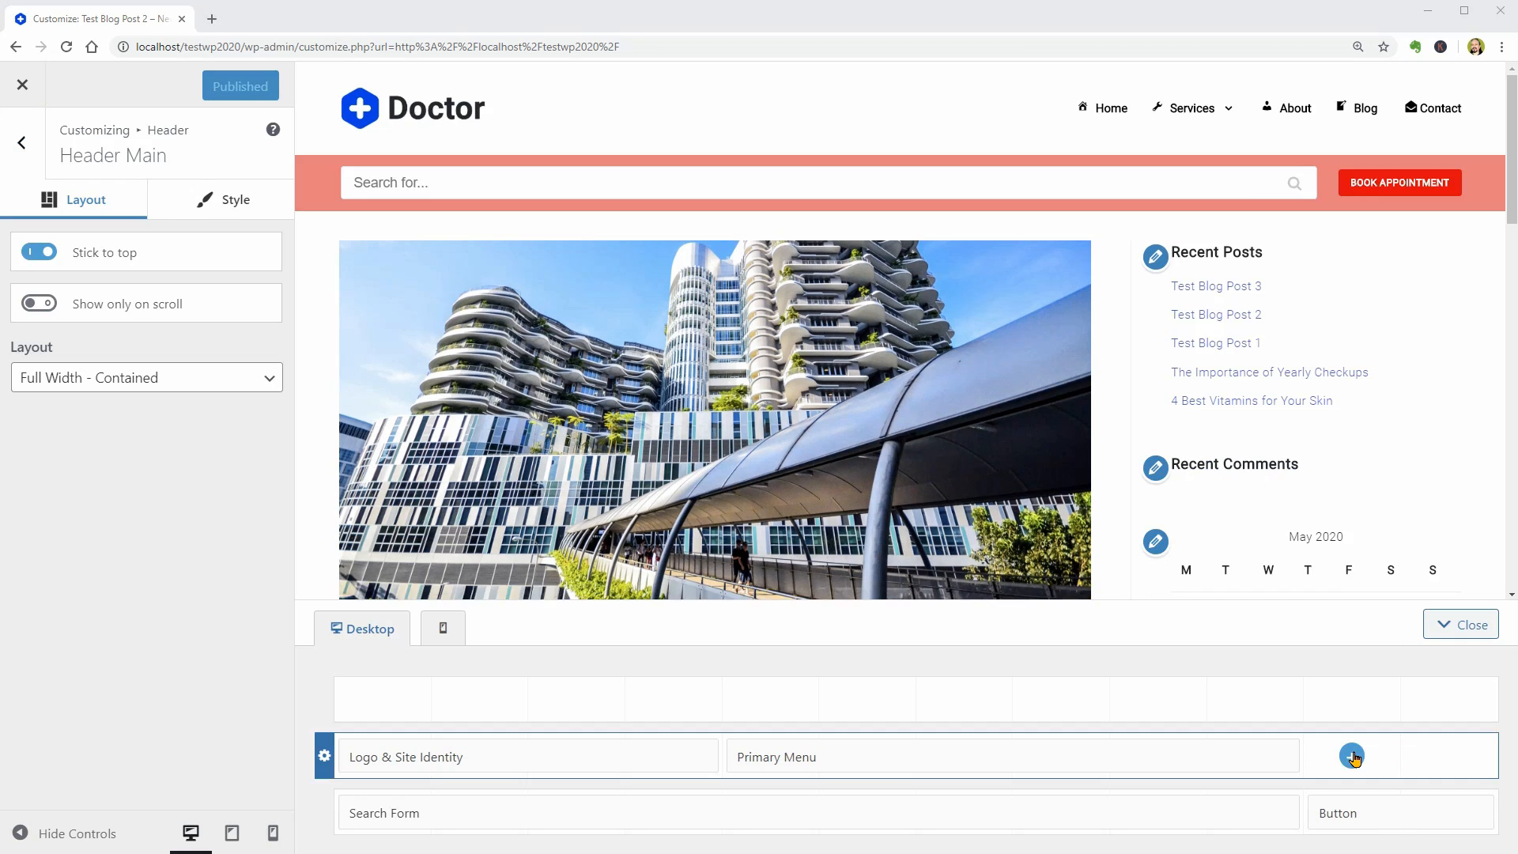
{"action": "left_click", "coordinate": [1351, 757]}
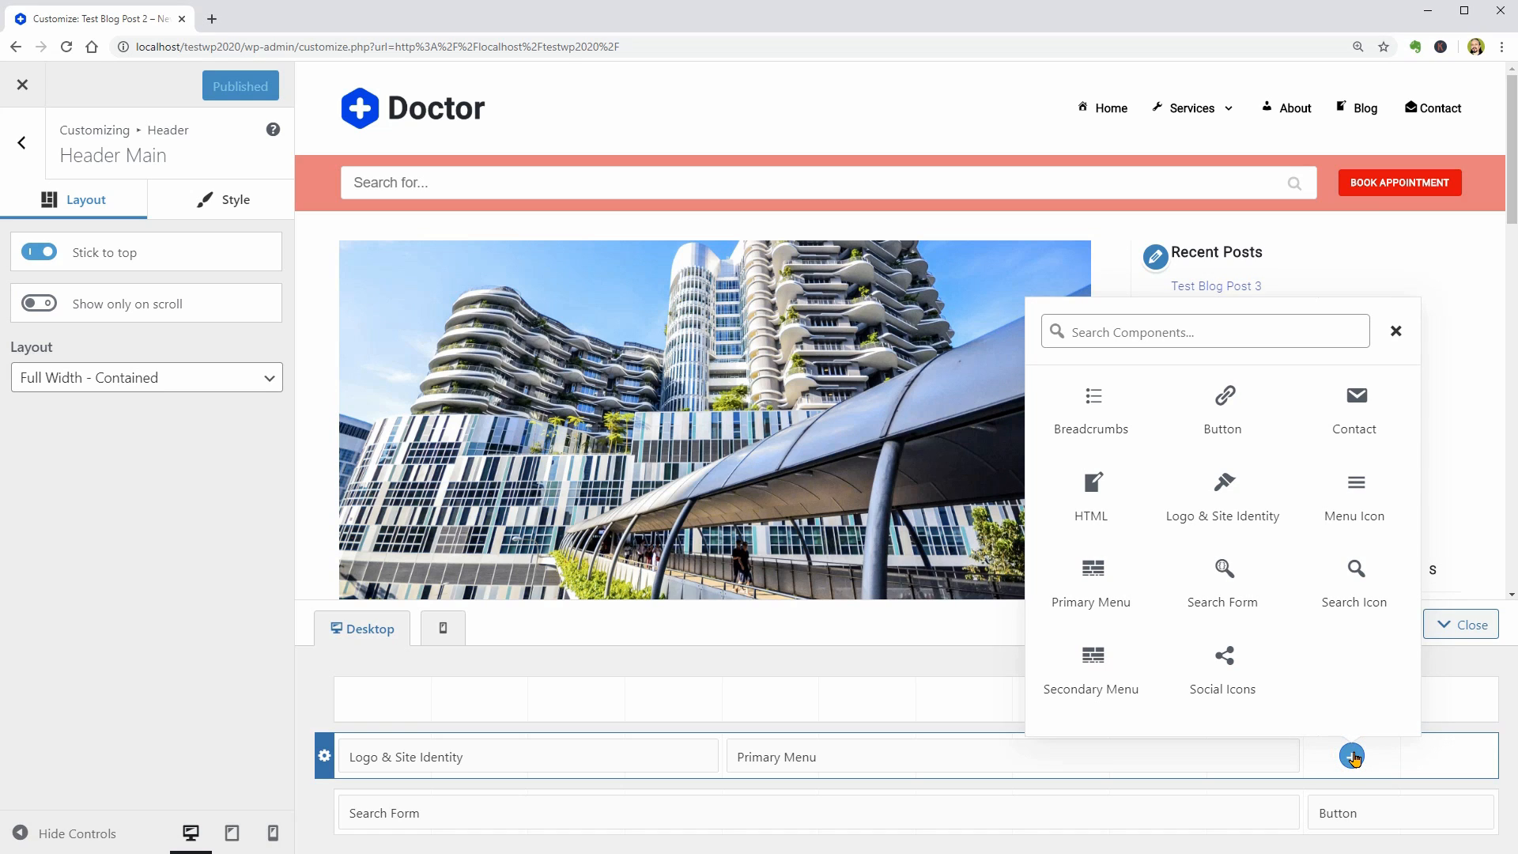
{"action": "left_click", "coordinate": [1208, 674]}
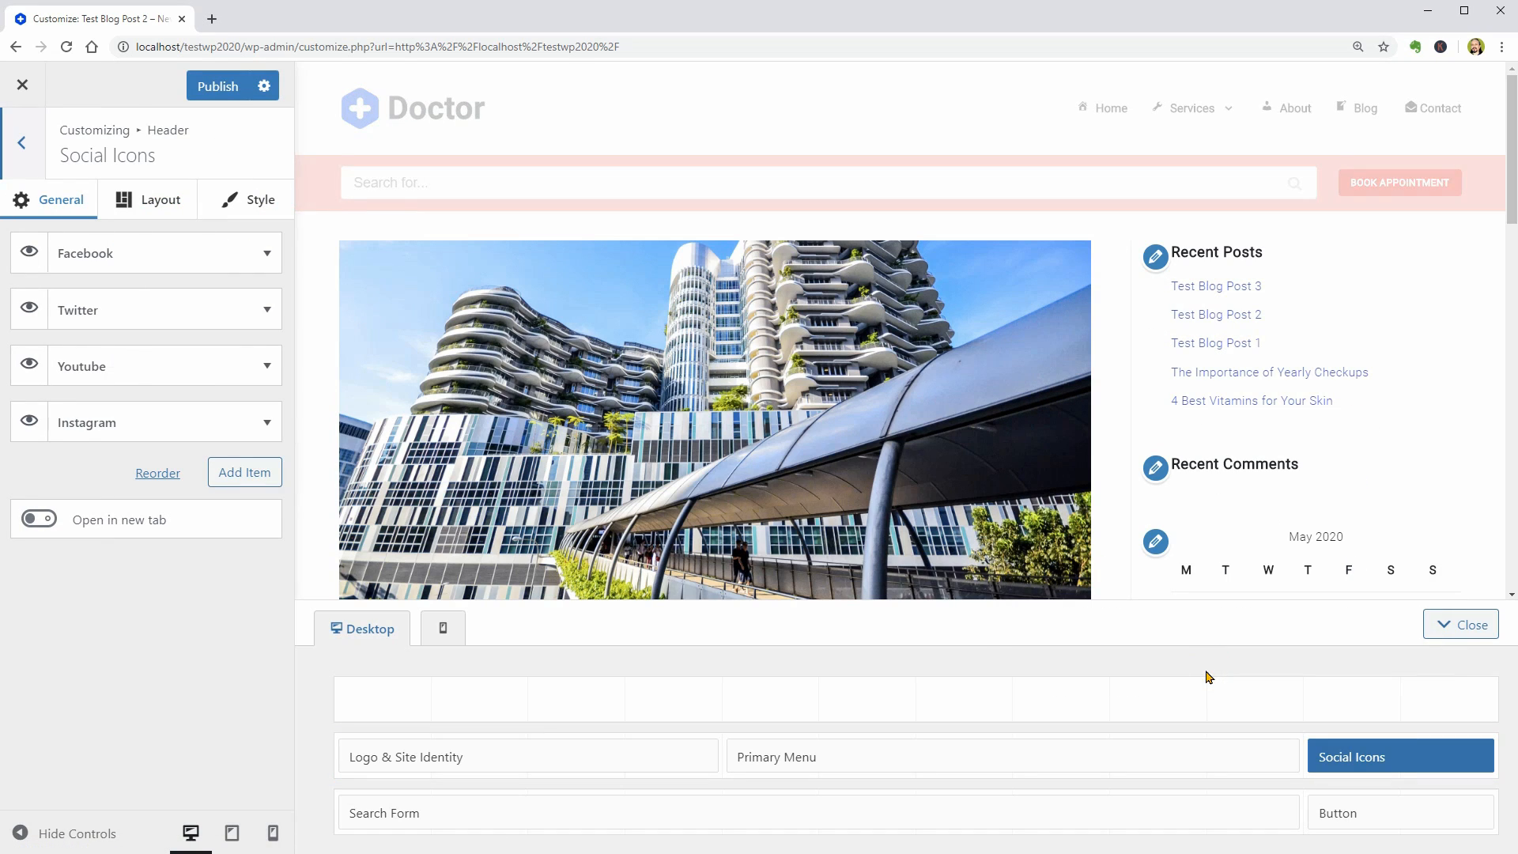
{"action": "left_click_drag", "start_coordinate": [1344, 757], "coordinate": [1345, 704]}
{"action": "left_click", "coordinate": [383, 701]}
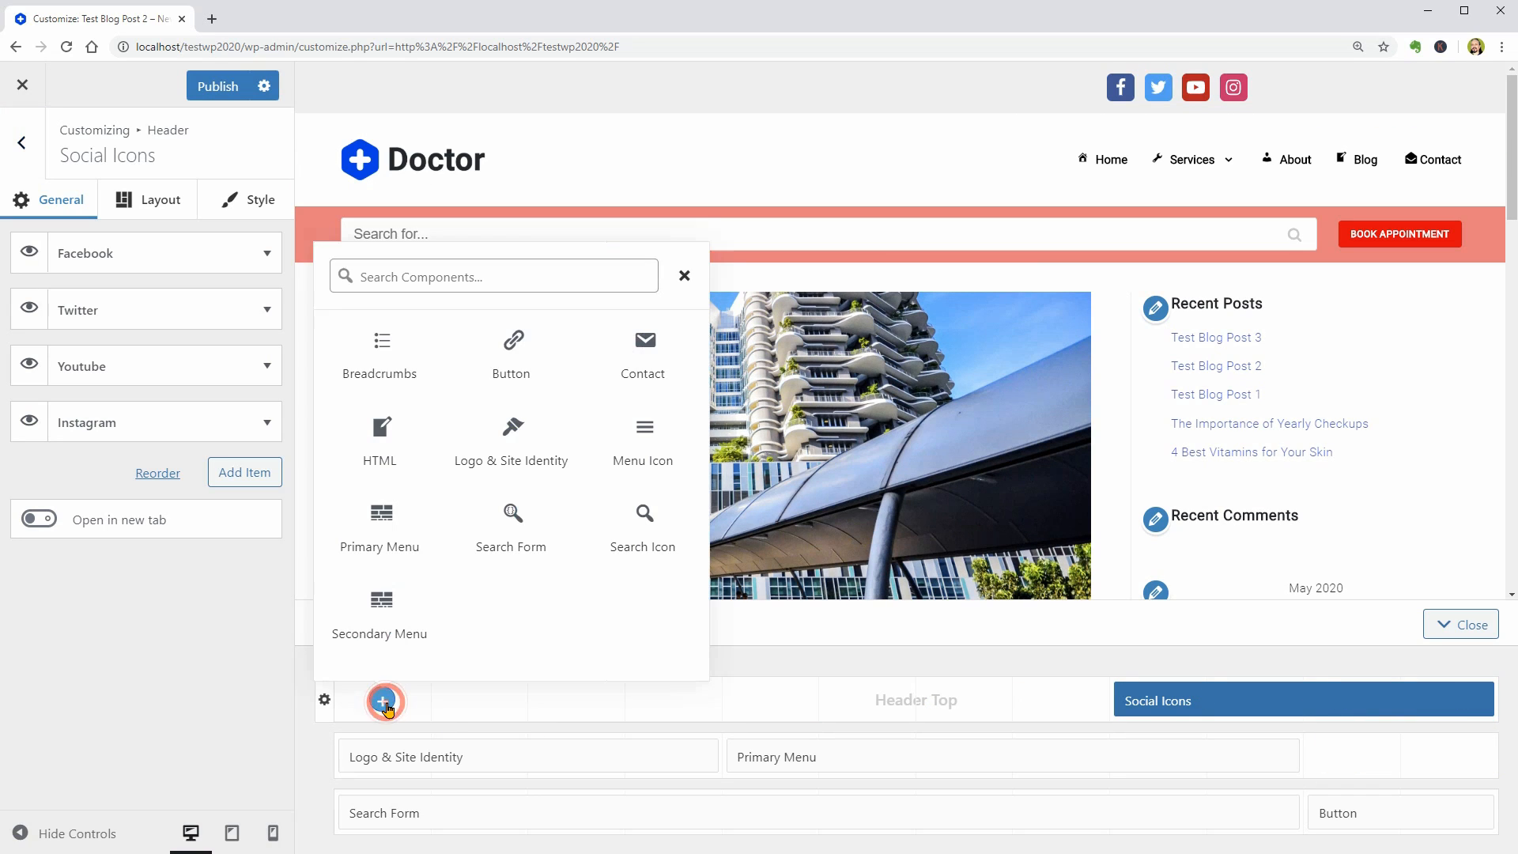
{"action": "left_click", "coordinate": [642, 350]}
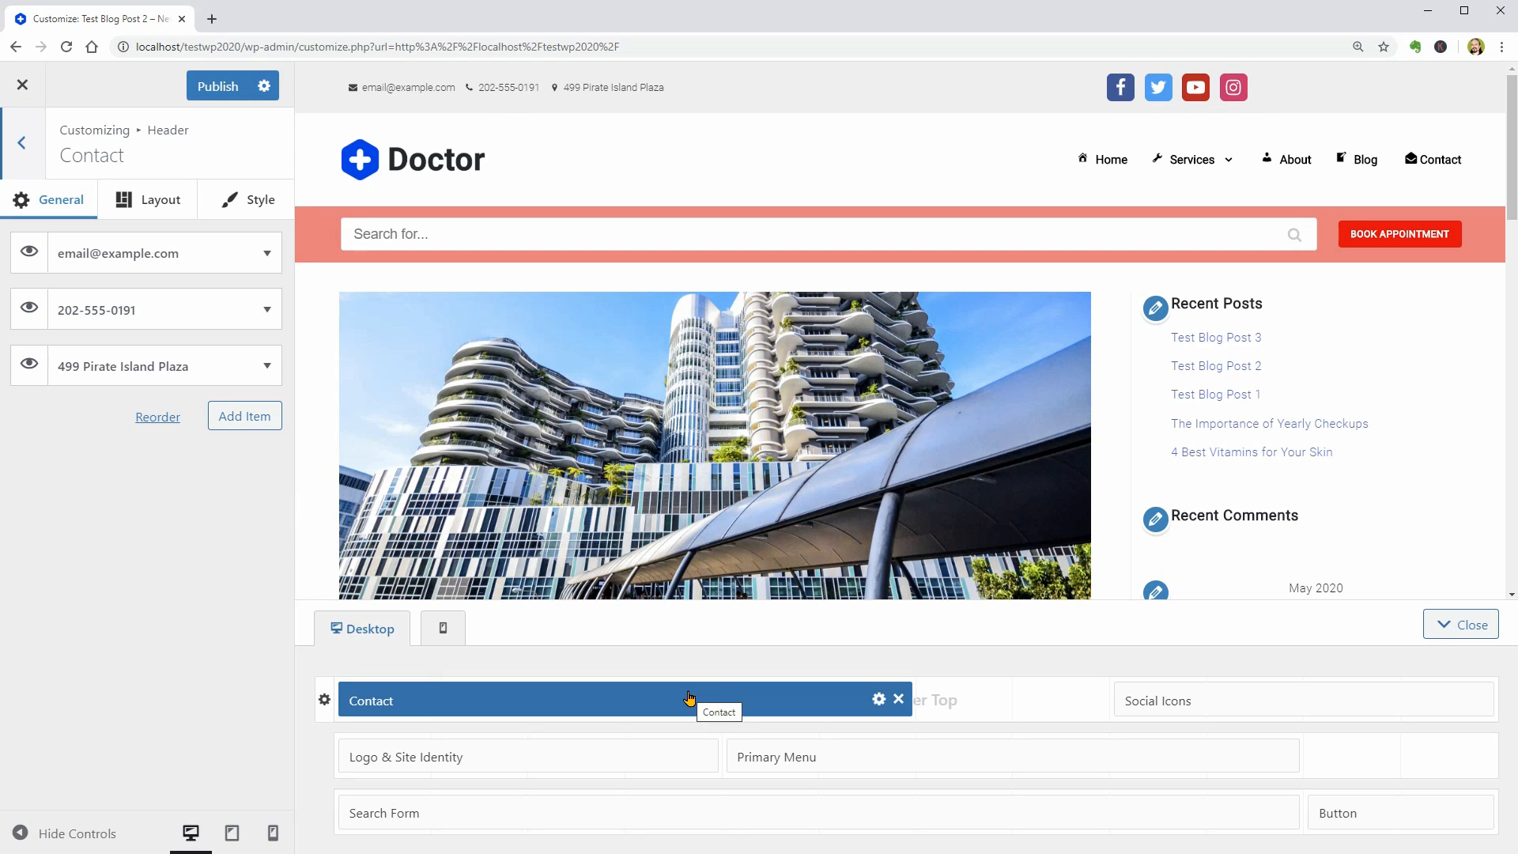
- Set the Header Top row's background color to black and preview the page
{"action": "left_click", "coordinate": [323, 707]}
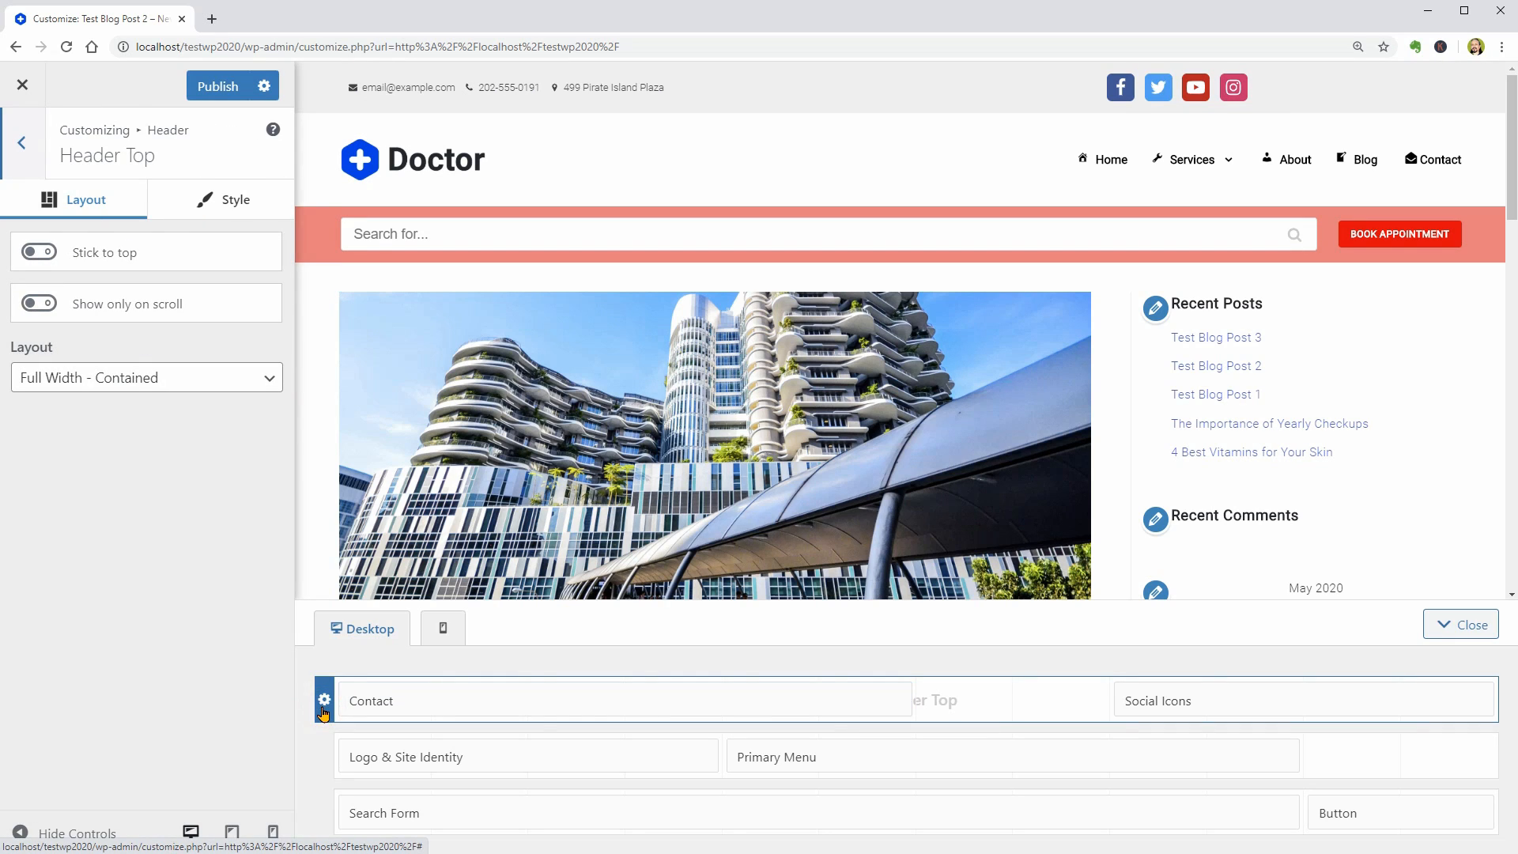
{"action": "left_click", "coordinate": [226, 201]}
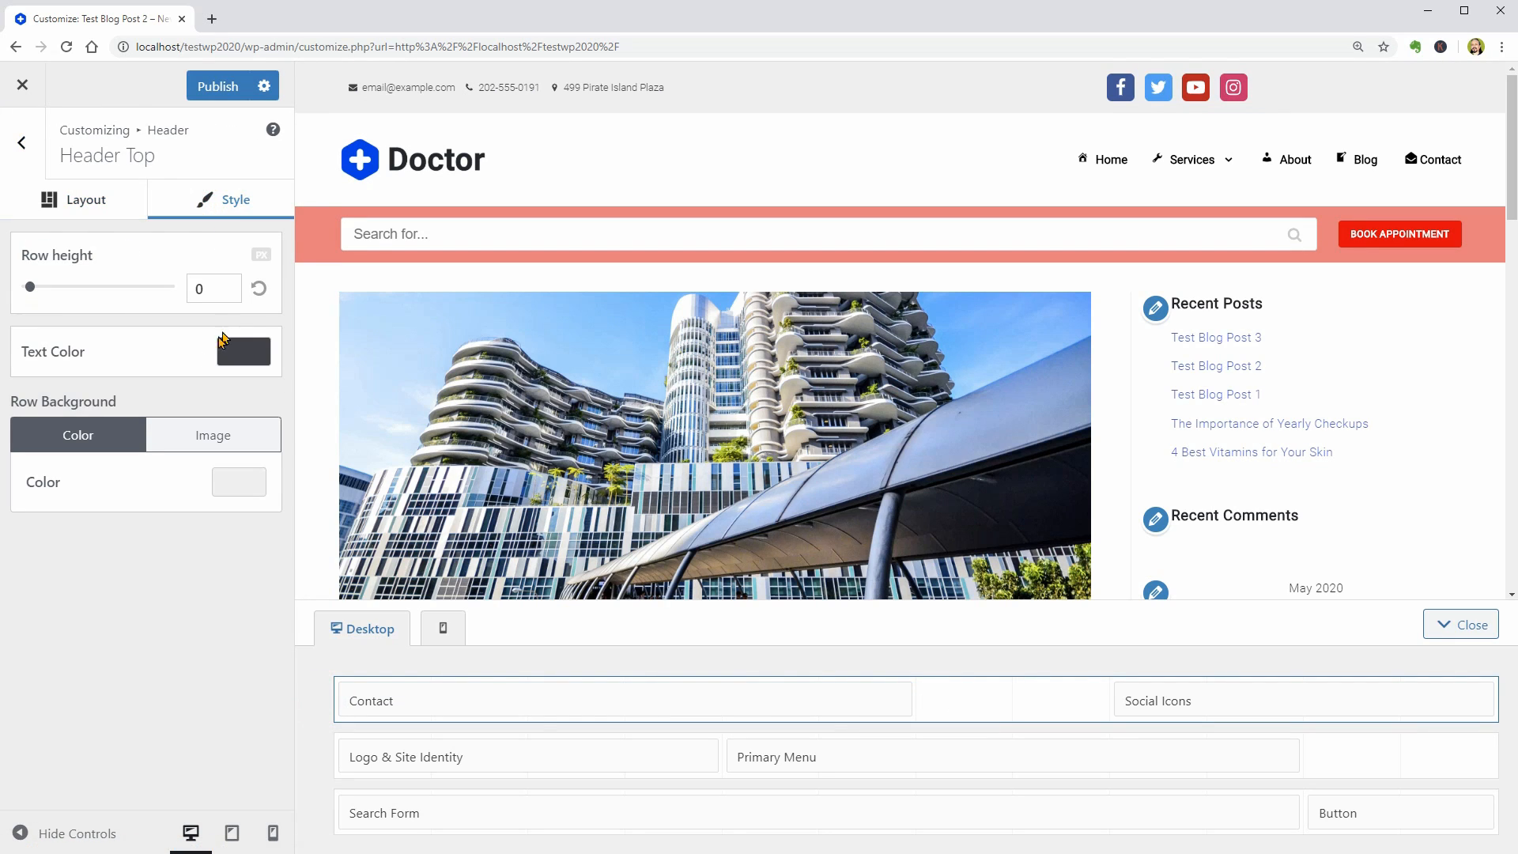
{"action": "left_click", "coordinate": [234, 484]}
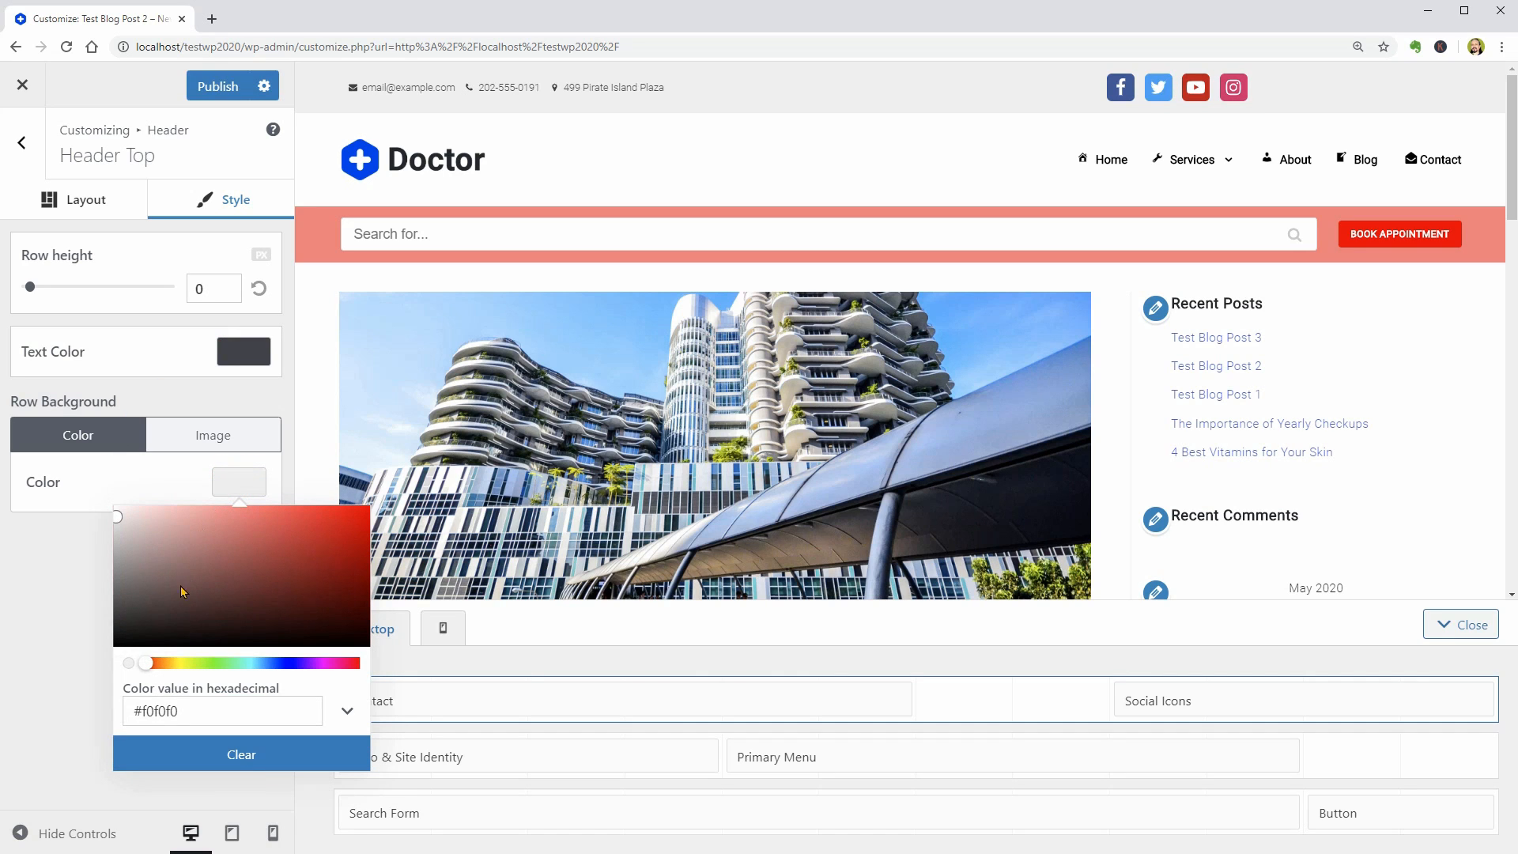
{"action": "left_click_drag", "start_coordinate": [181, 591], "coordinate": [44, 681]}
{"action": "left_click", "coordinate": [234, 487]}
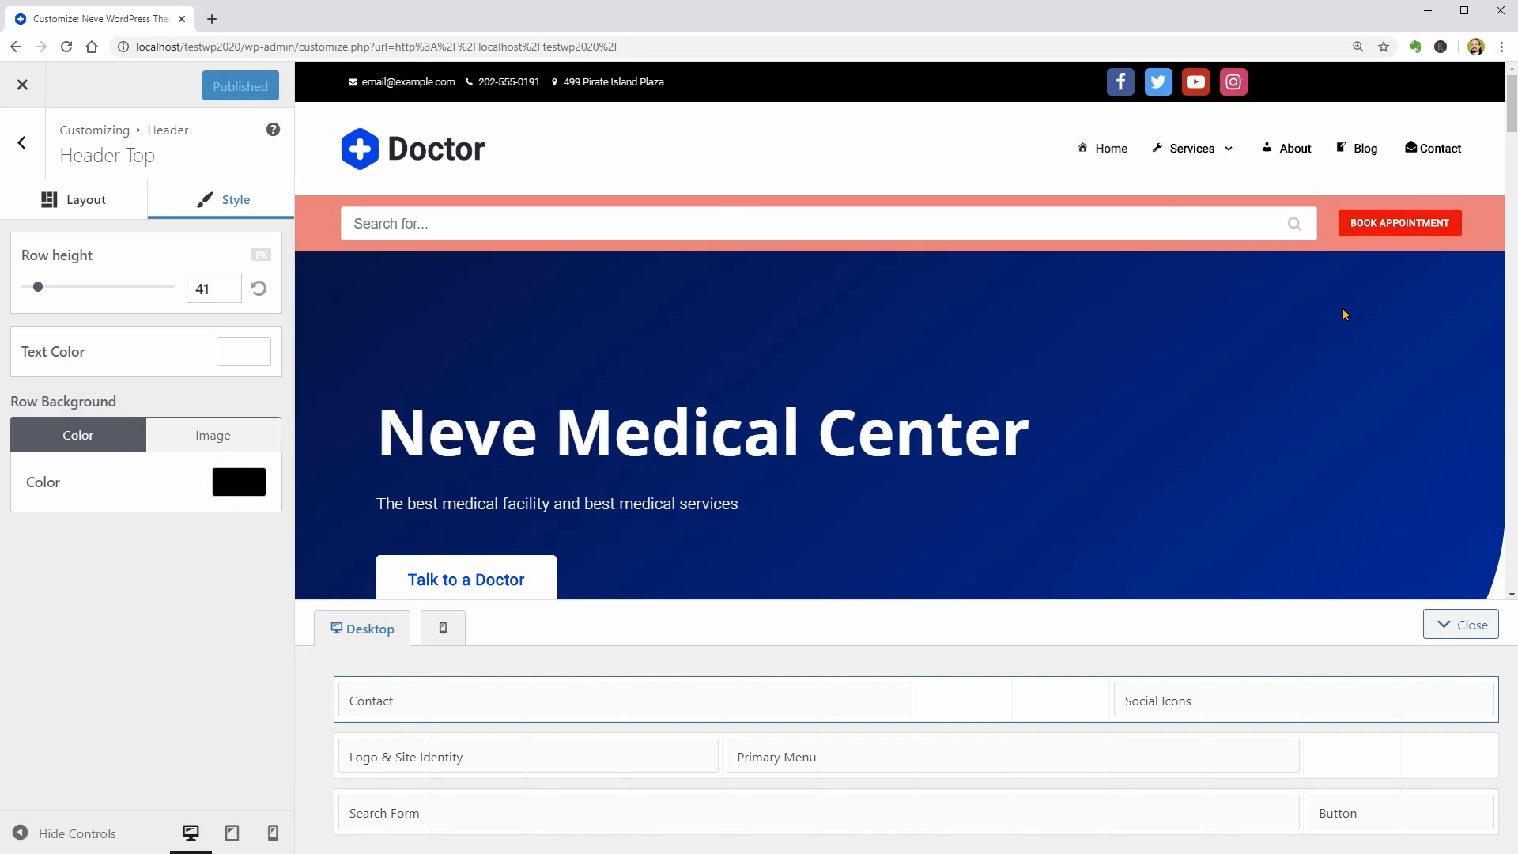
{"action": "scroll", "coordinate": [1344, 314], "scroll_direction": "down", "scroll_amount": 5}
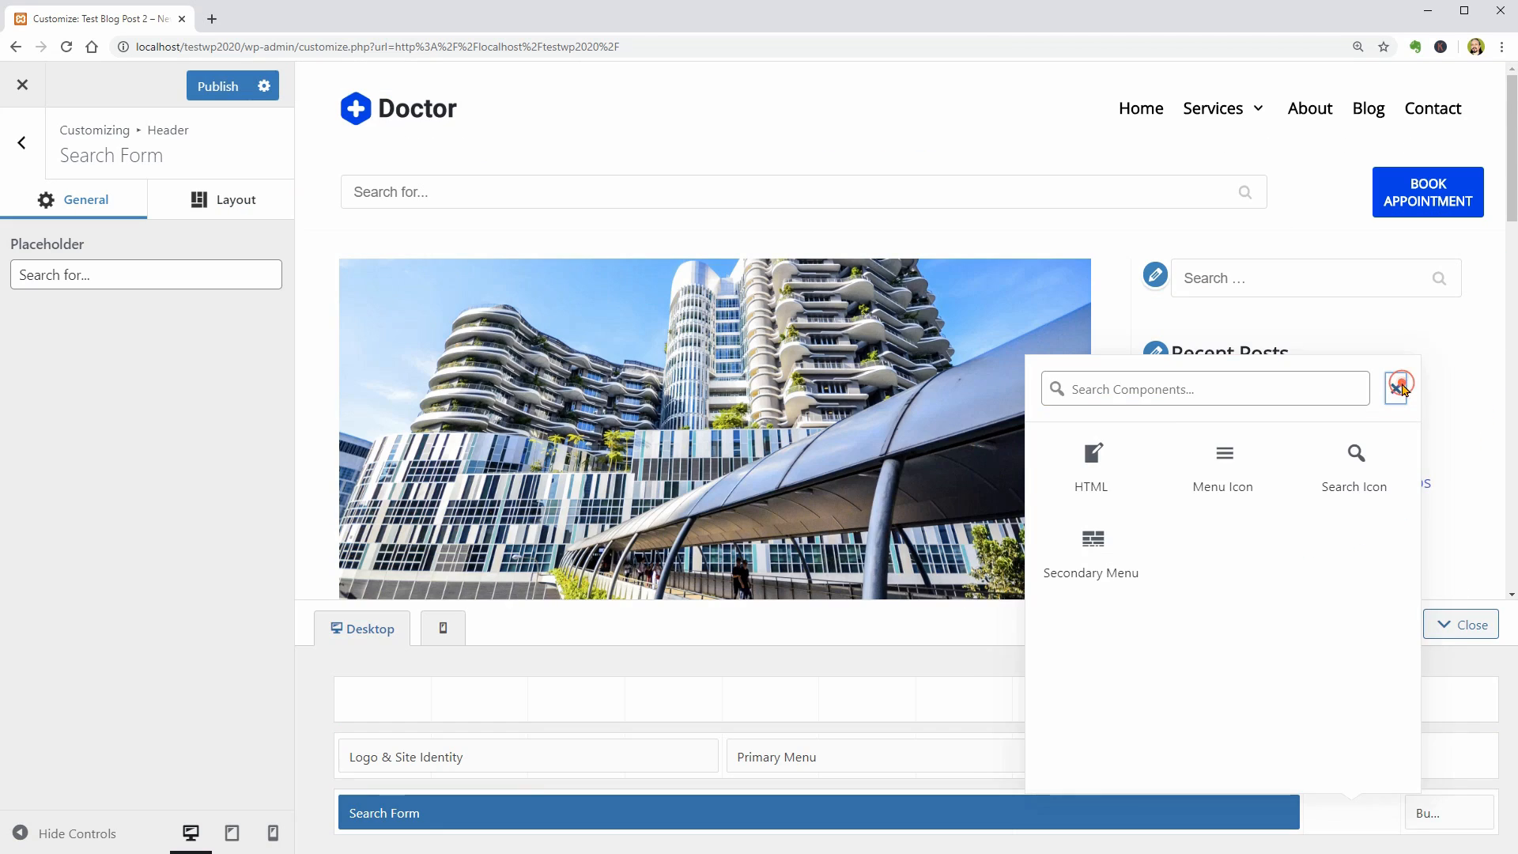
- Compare the header builder's mobile layout with its desktop layout
{"action": "left_click", "coordinate": [353, 632]}
{"action": "left_click", "coordinate": [452, 630]}
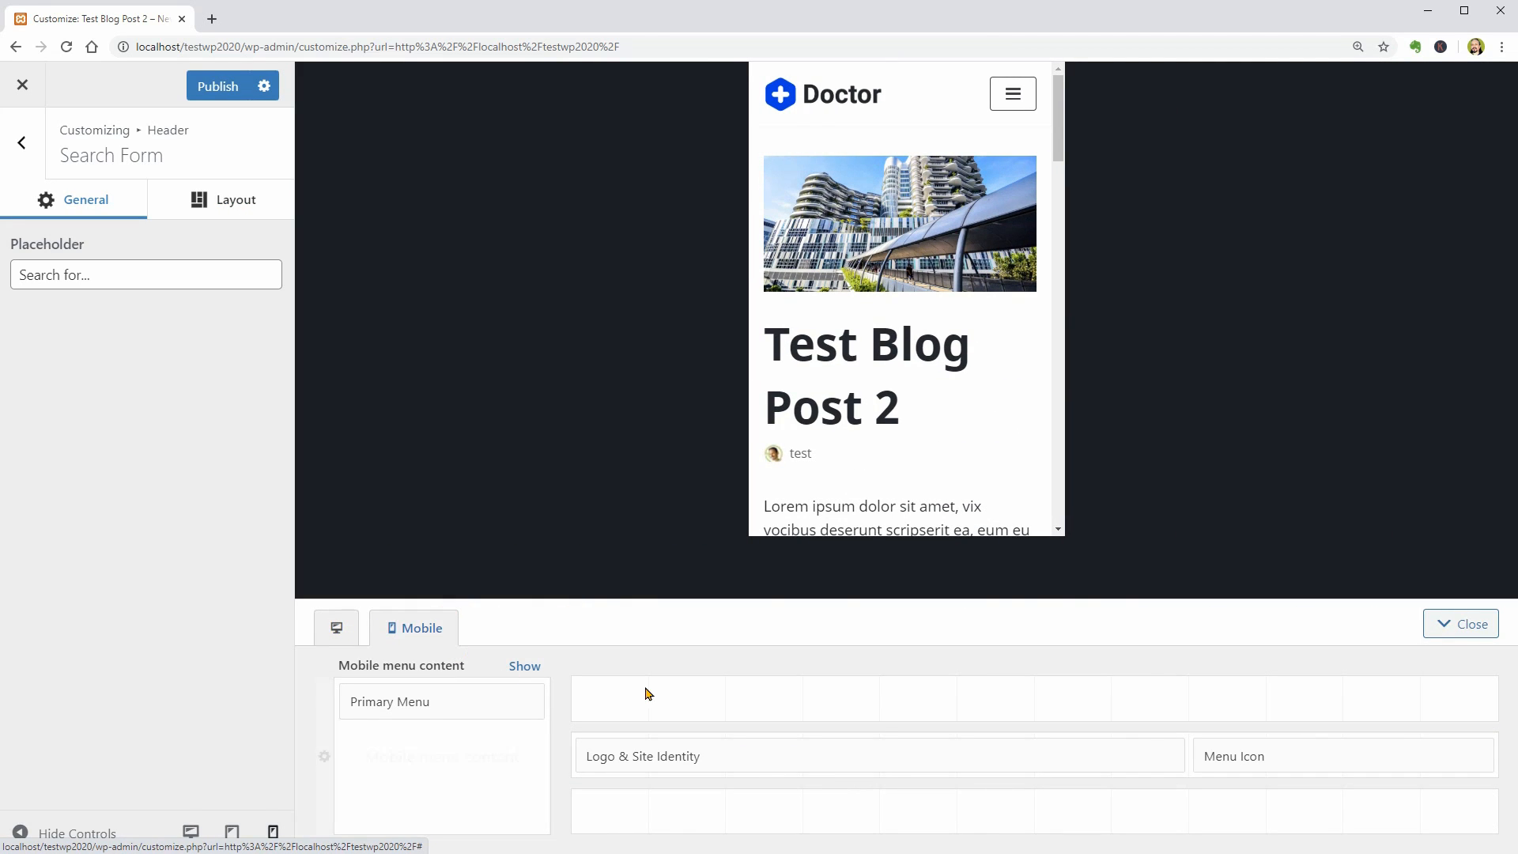
{"action": "left_click", "coordinate": [348, 636]}
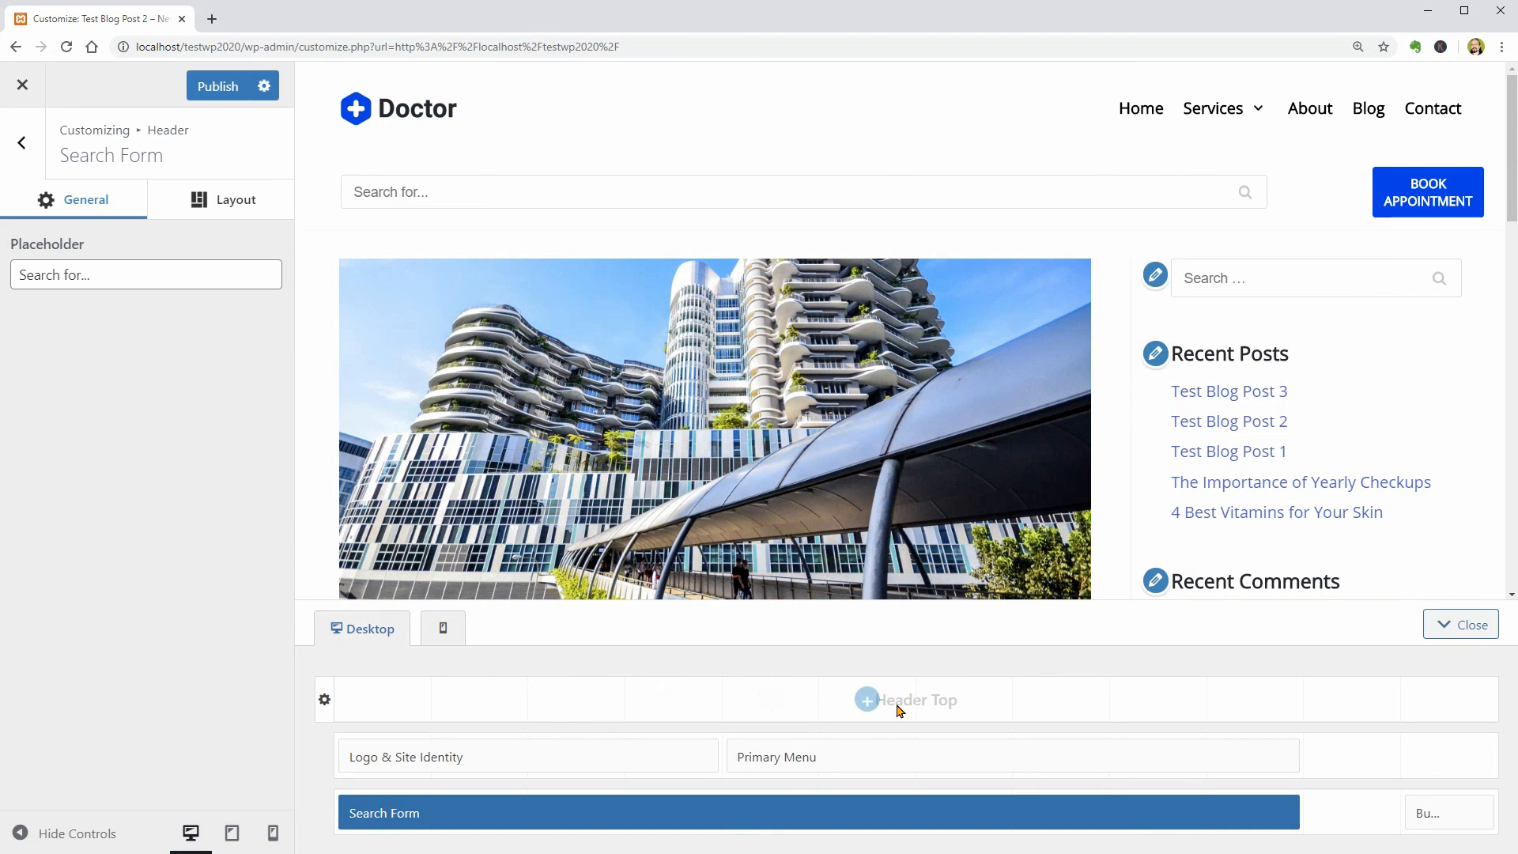
- View the settings of the Logo & Site Identity, Primary Menu and Search Form components in turn
{"action": "left_click", "coordinate": [603, 755]}
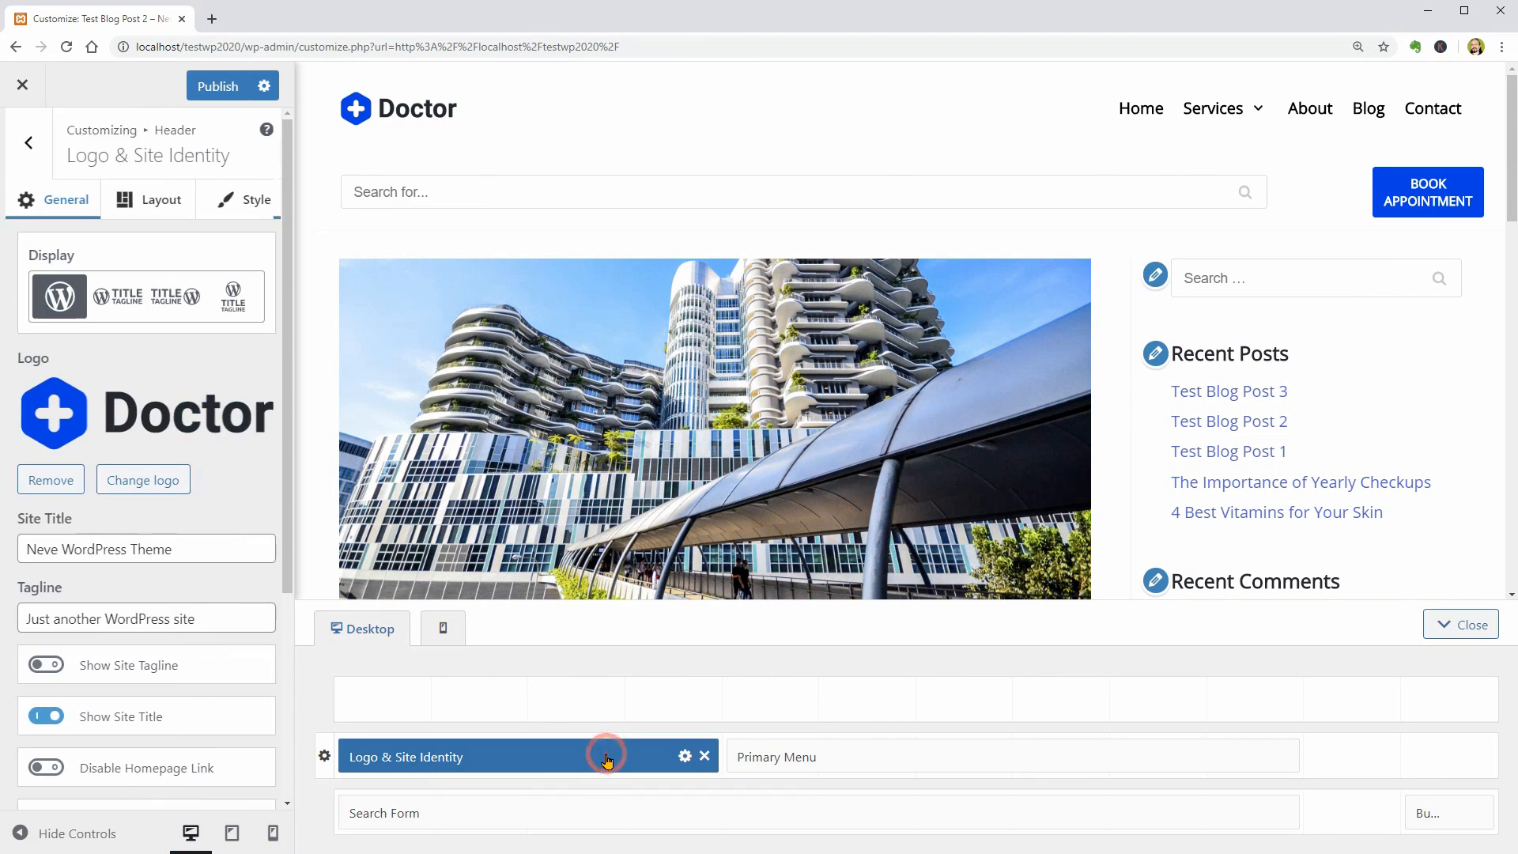
{"action": "left_click", "coordinate": [934, 767]}
{"action": "left_click", "coordinate": [925, 814]}
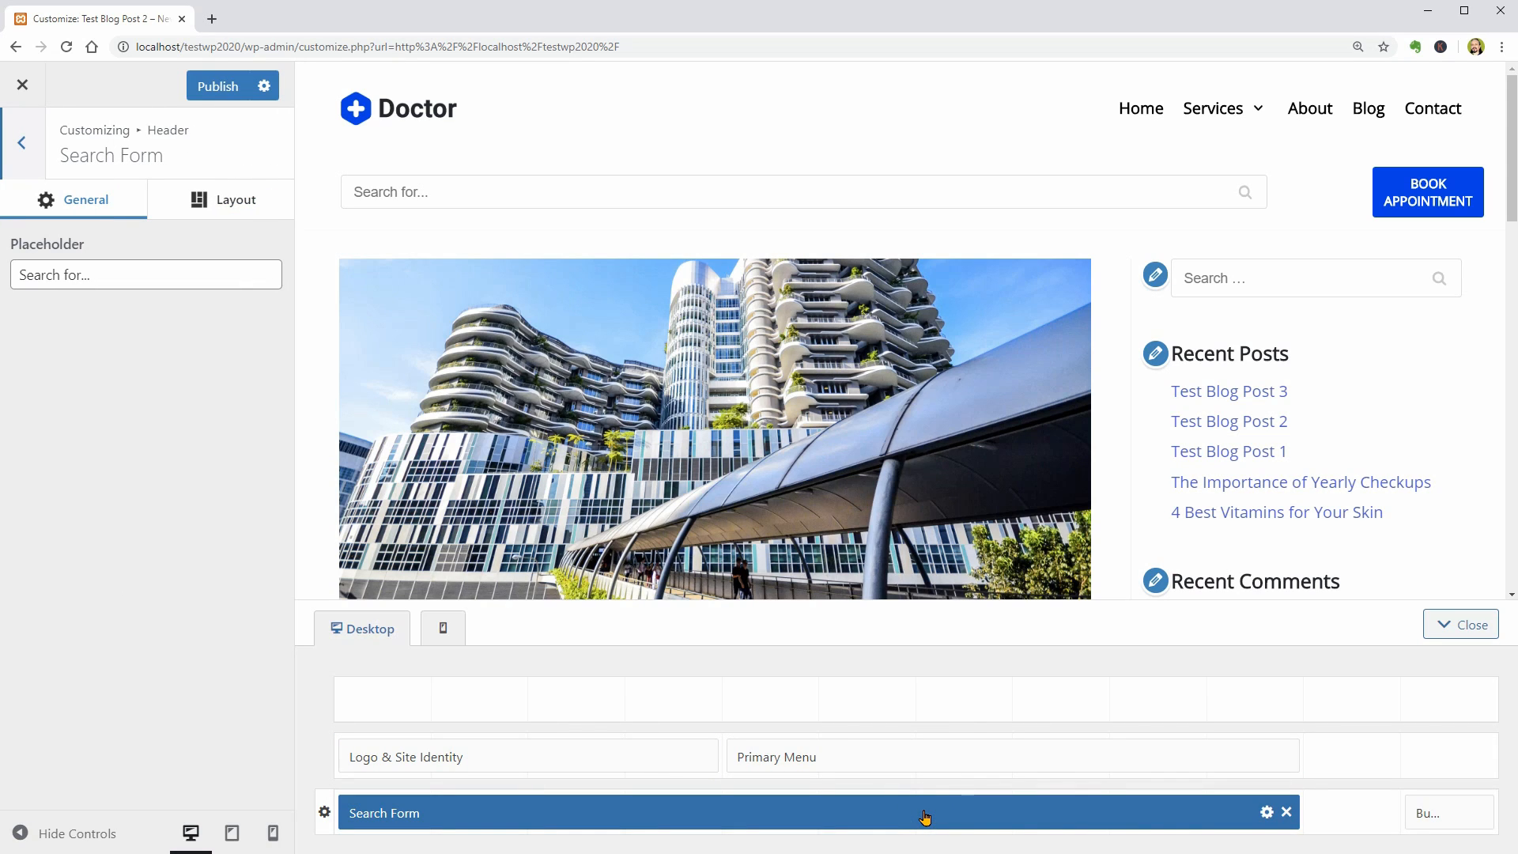
- Set the logo's maximum width for desktop to 149 px in the Logo & Site Identity settings
{"action": "left_click", "coordinate": [354, 152]}
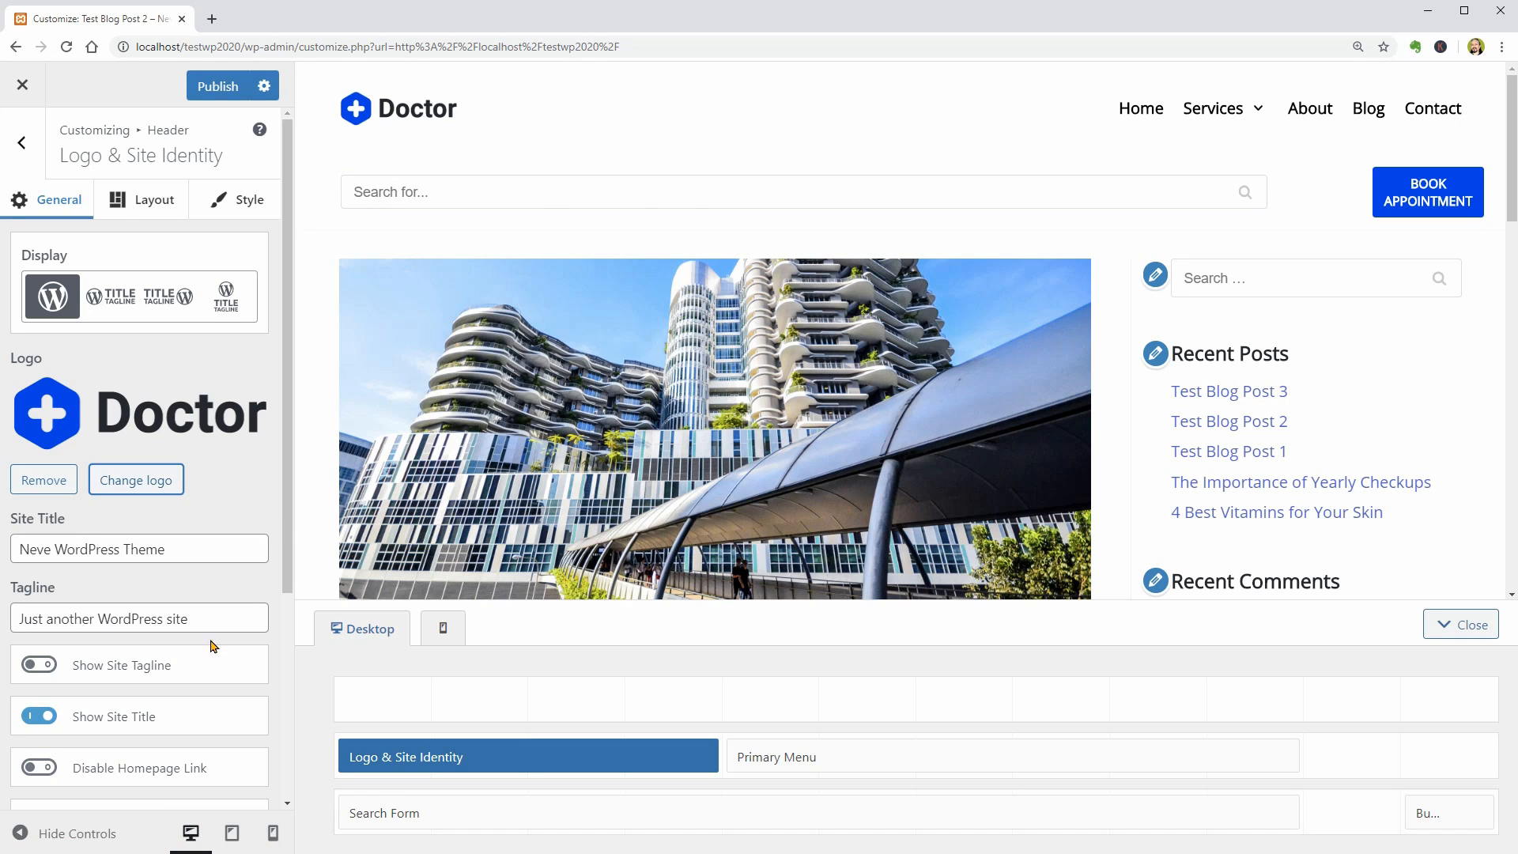
{"action": "scroll", "coordinate": [213, 650], "scroll_direction": "down", "scroll_amount": 2}
{"action": "scroll", "coordinate": [212, 645], "scroll_direction": "down", "scroll_amount": 2}
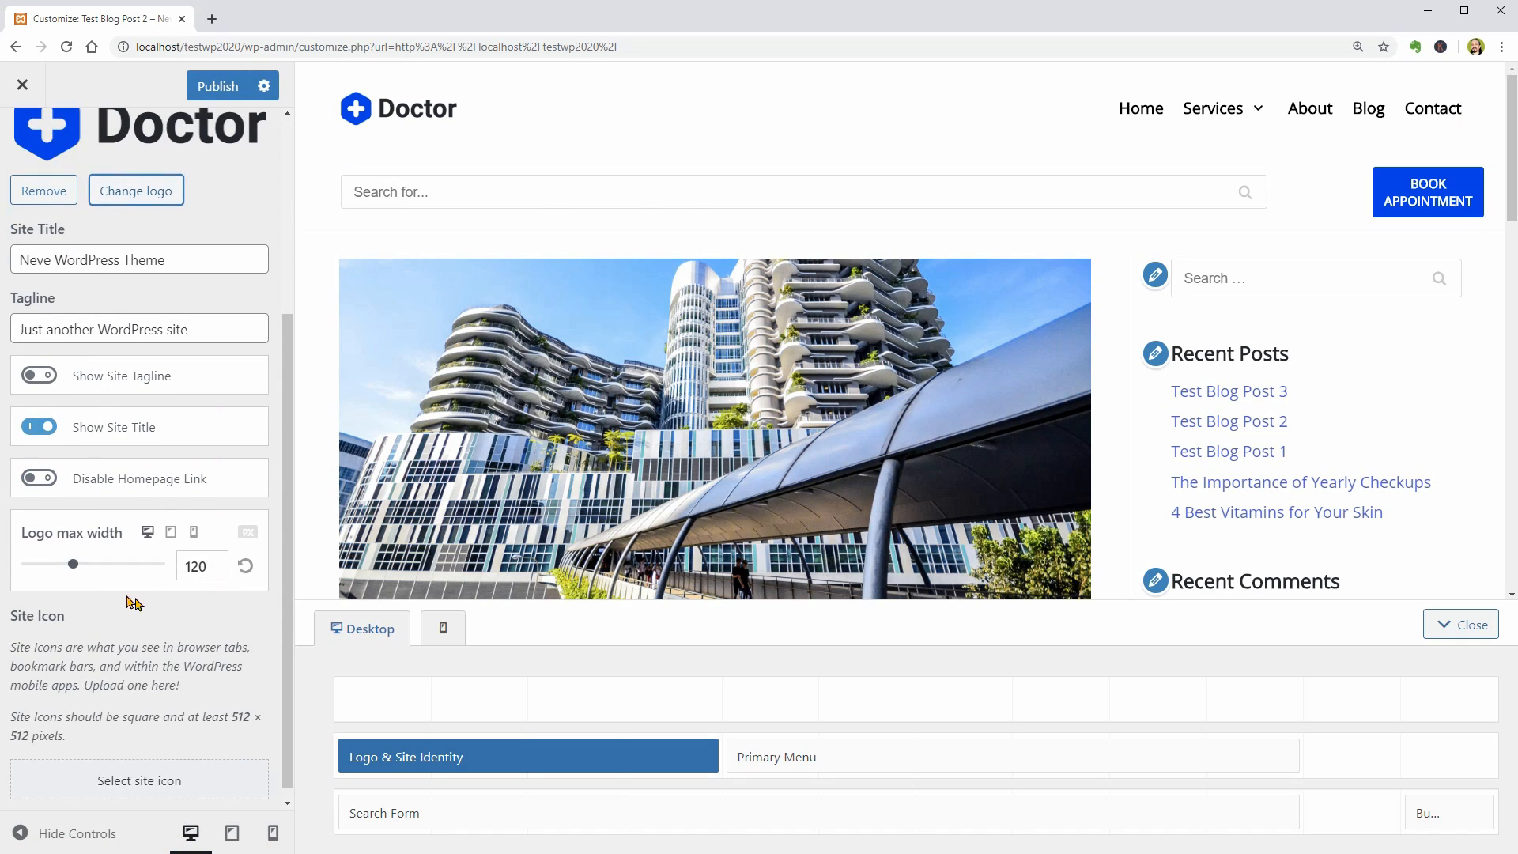
{"action": "mouse_move", "coordinate": [72, 566]}
{"action": "left_mouse_down"}
{"action": "mouse_move", "coordinate": [61, 574]}
{"action": "mouse_move", "coordinate": [96, 568]}
{"action": "left_mouse_up"}
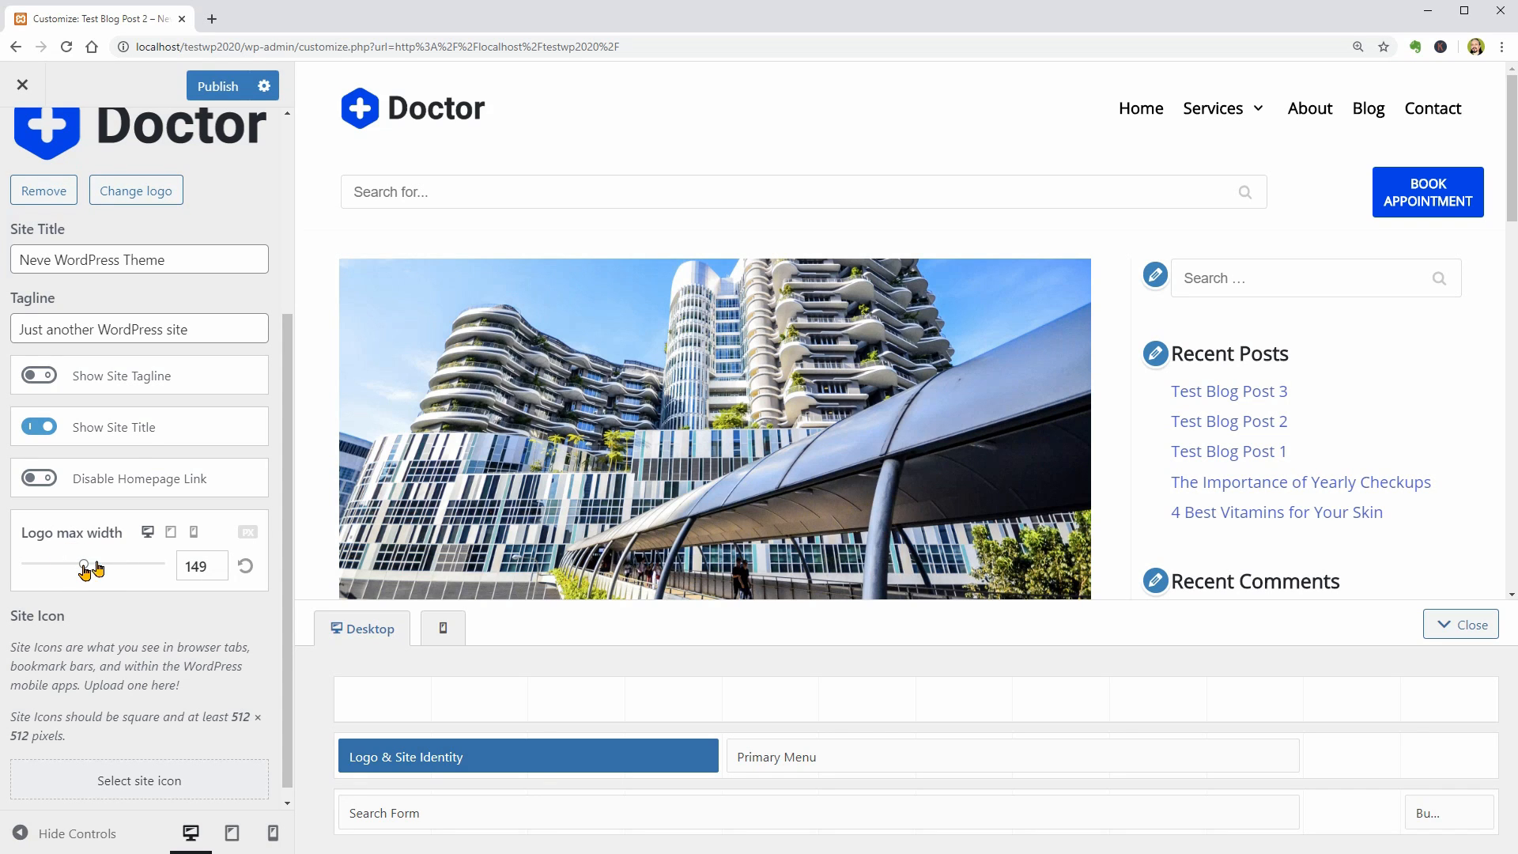
- Set the logo's maximum width for mobile to 100 px and return to the desktop preview
{"action": "left_click", "coordinate": [172, 537]}
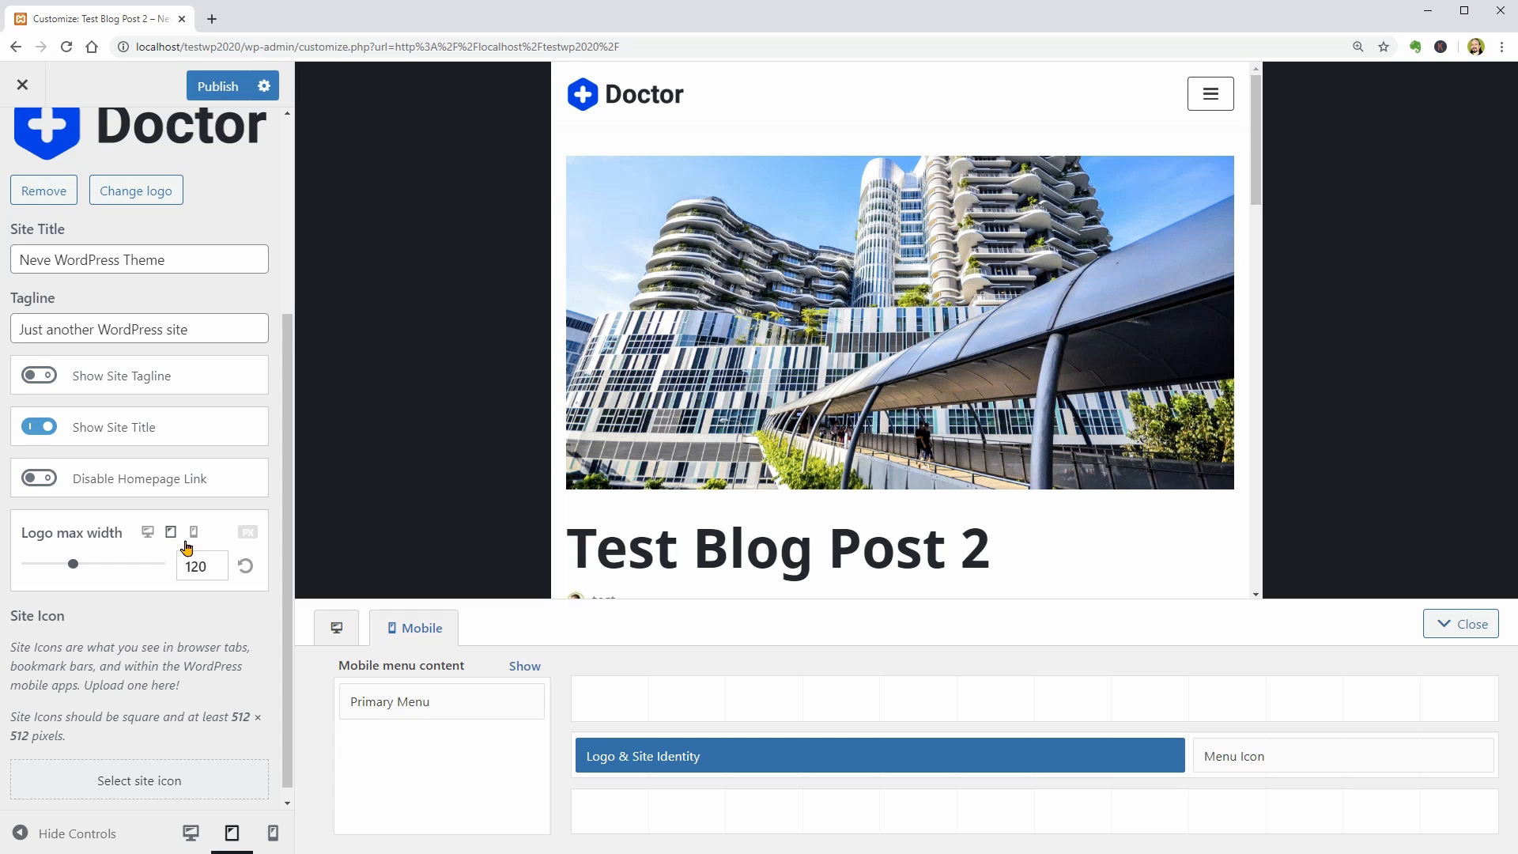
{"action": "left_click", "coordinate": [194, 536]}
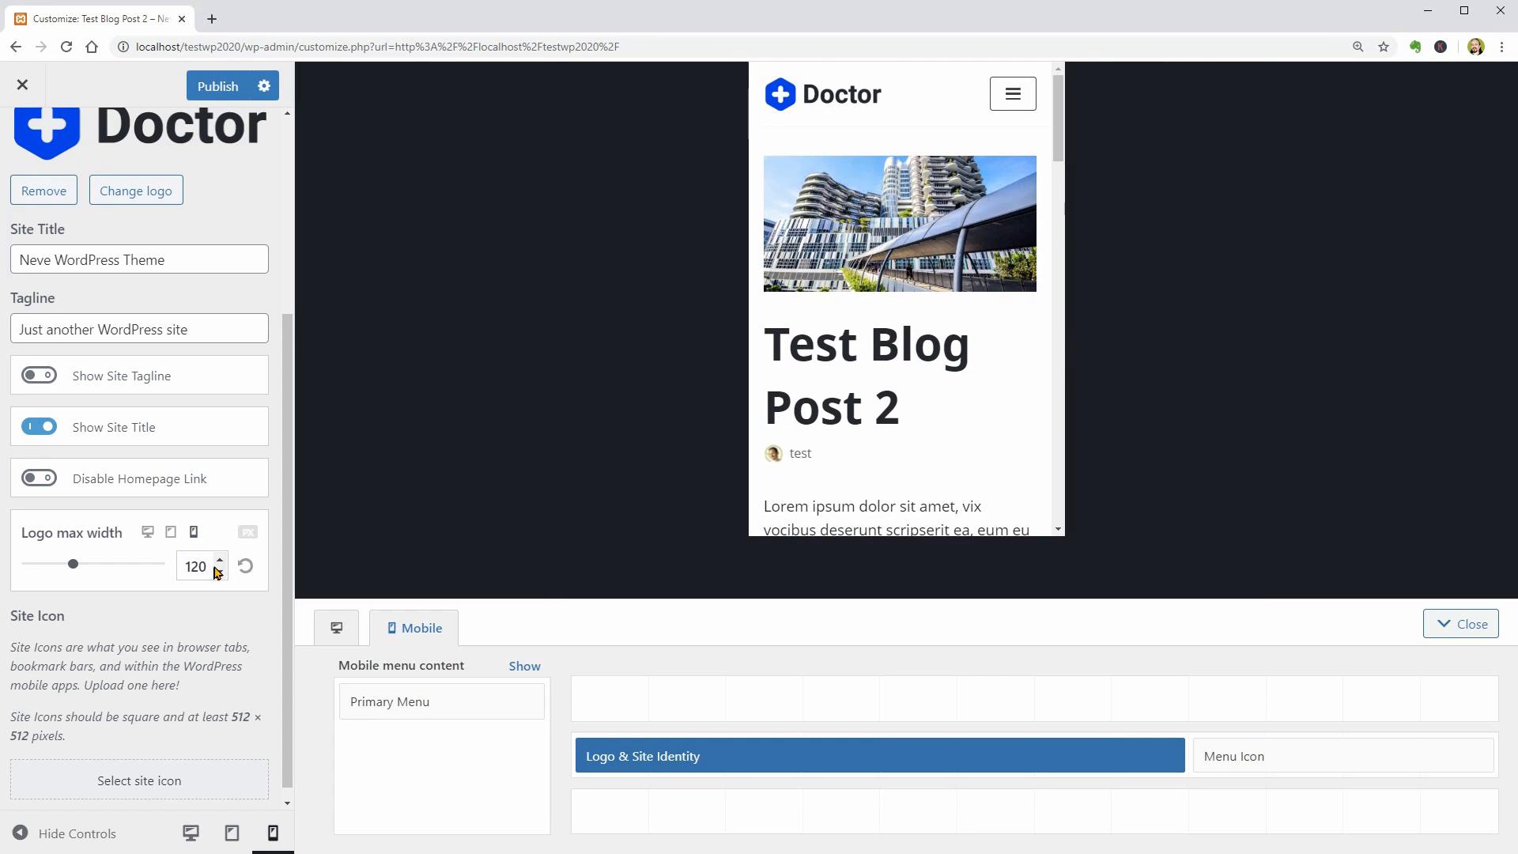
{"action": "left_click_drag", "start_coordinate": [223, 578], "coordinate": [222, 578]}
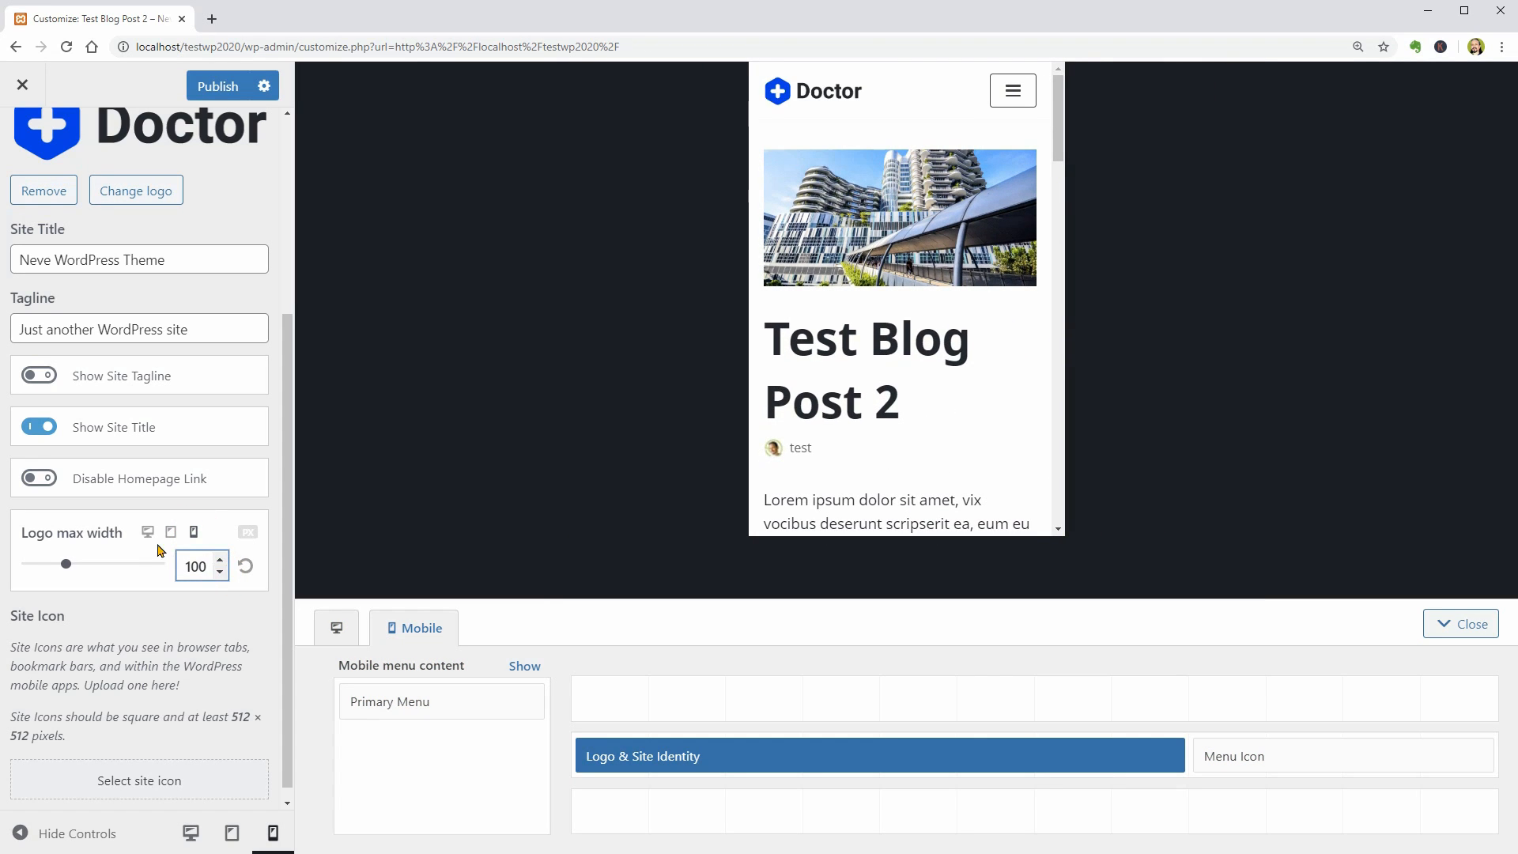
{"action": "left_click", "coordinate": [149, 535]}
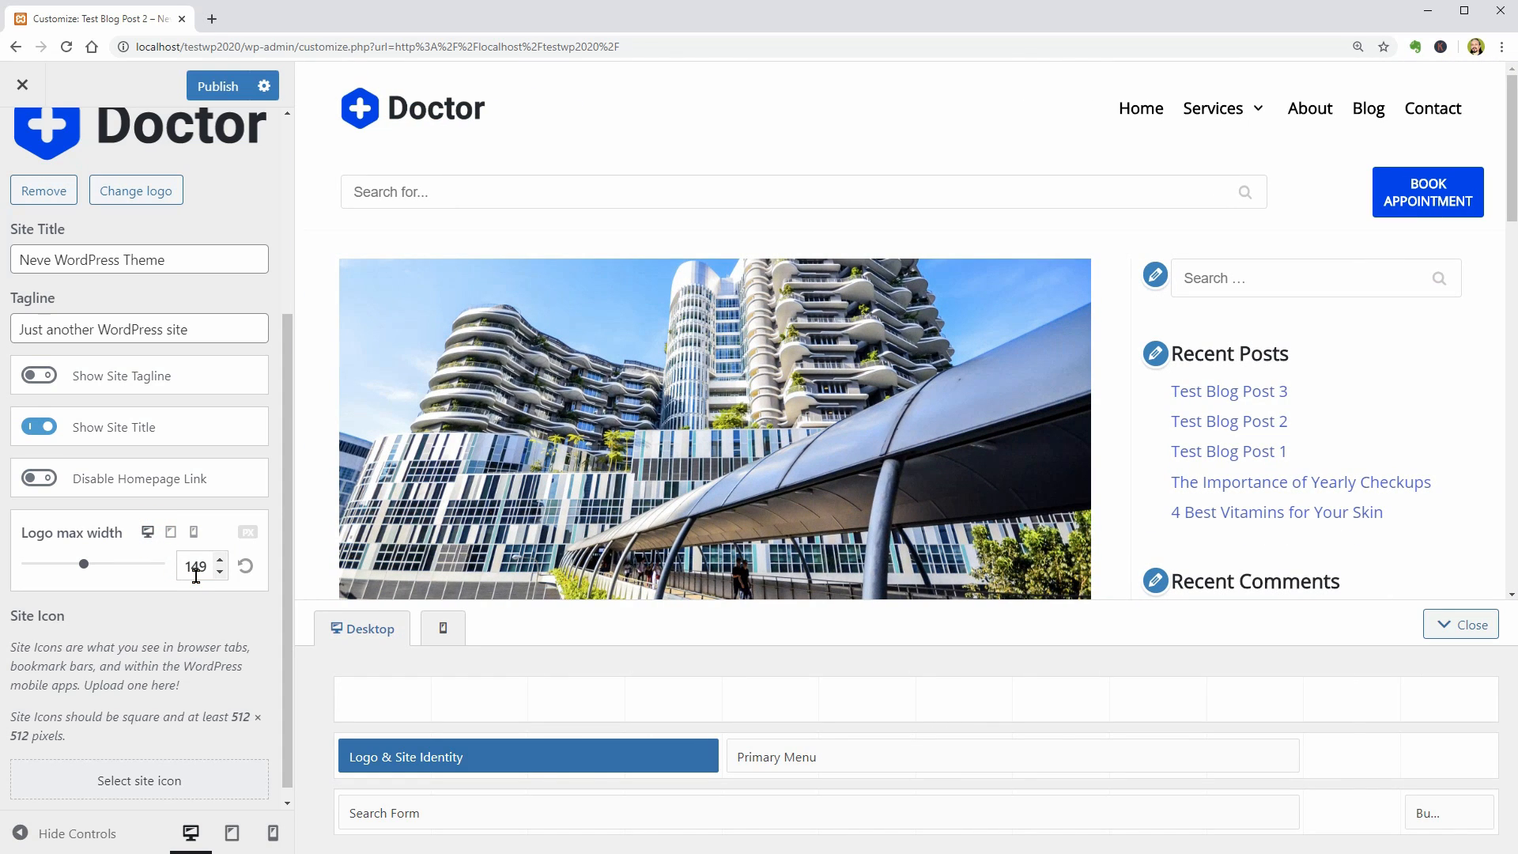
- Set the site icon to neve-doctor-icon-3.png from the media library
{"action": "left_click", "coordinate": [166, 763]}
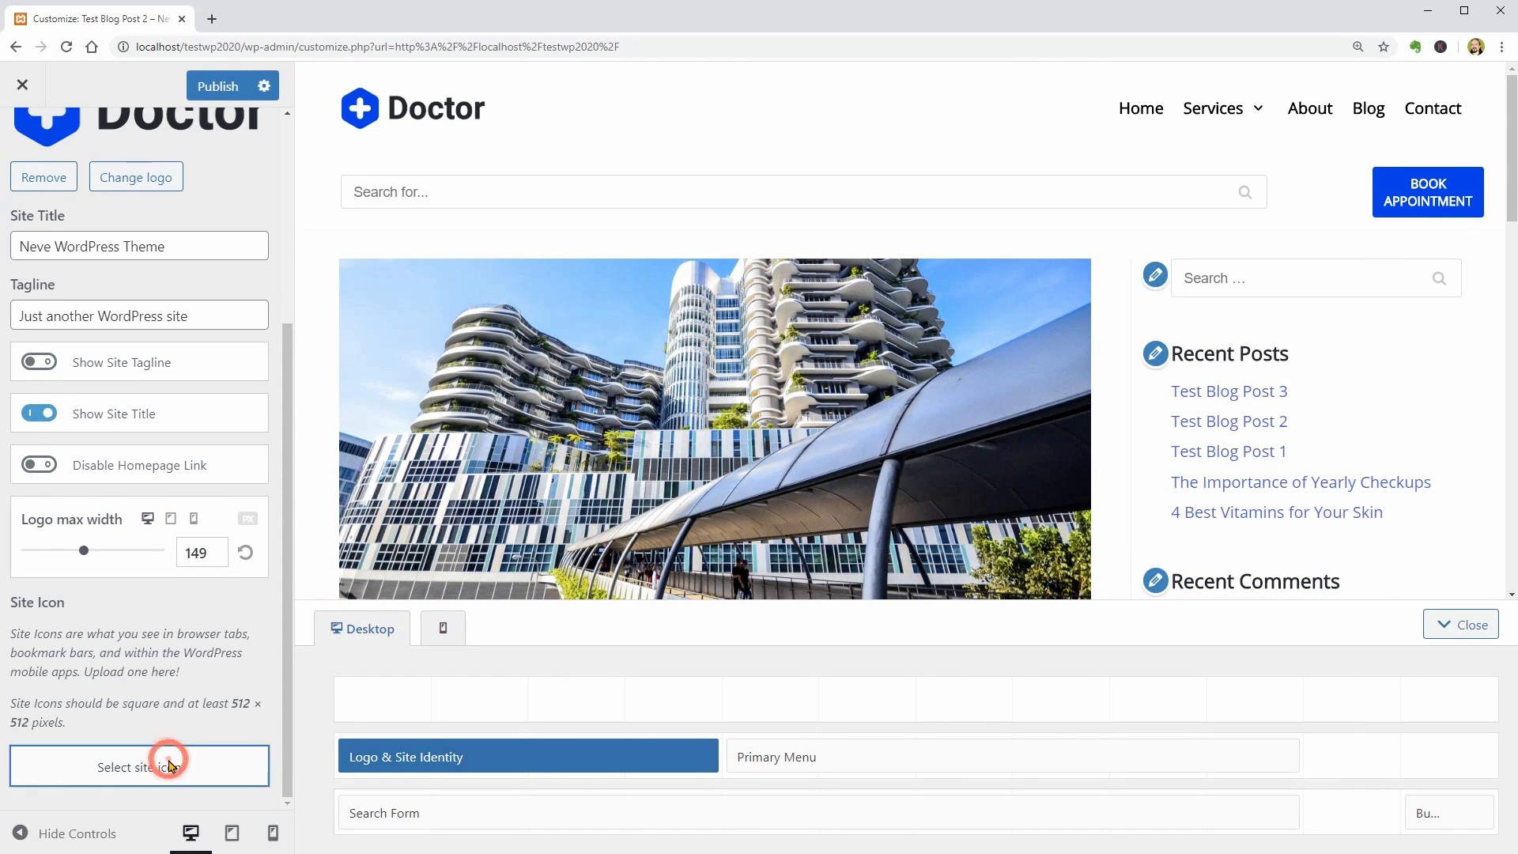
{"action": "left_click", "coordinate": [261, 340]}
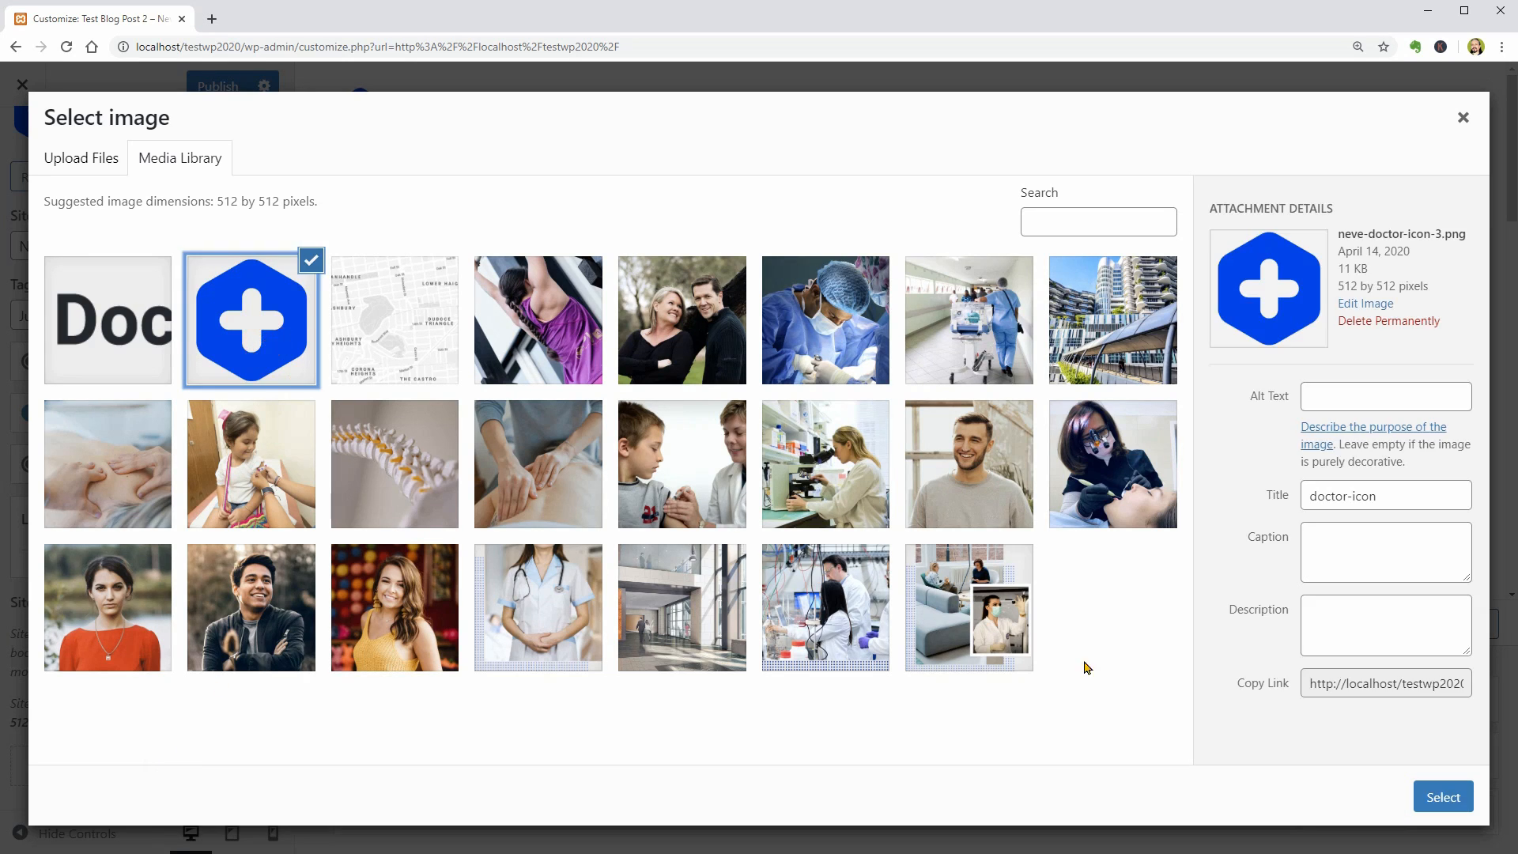
{"action": "left_click", "coordinate": [1440, 797]}
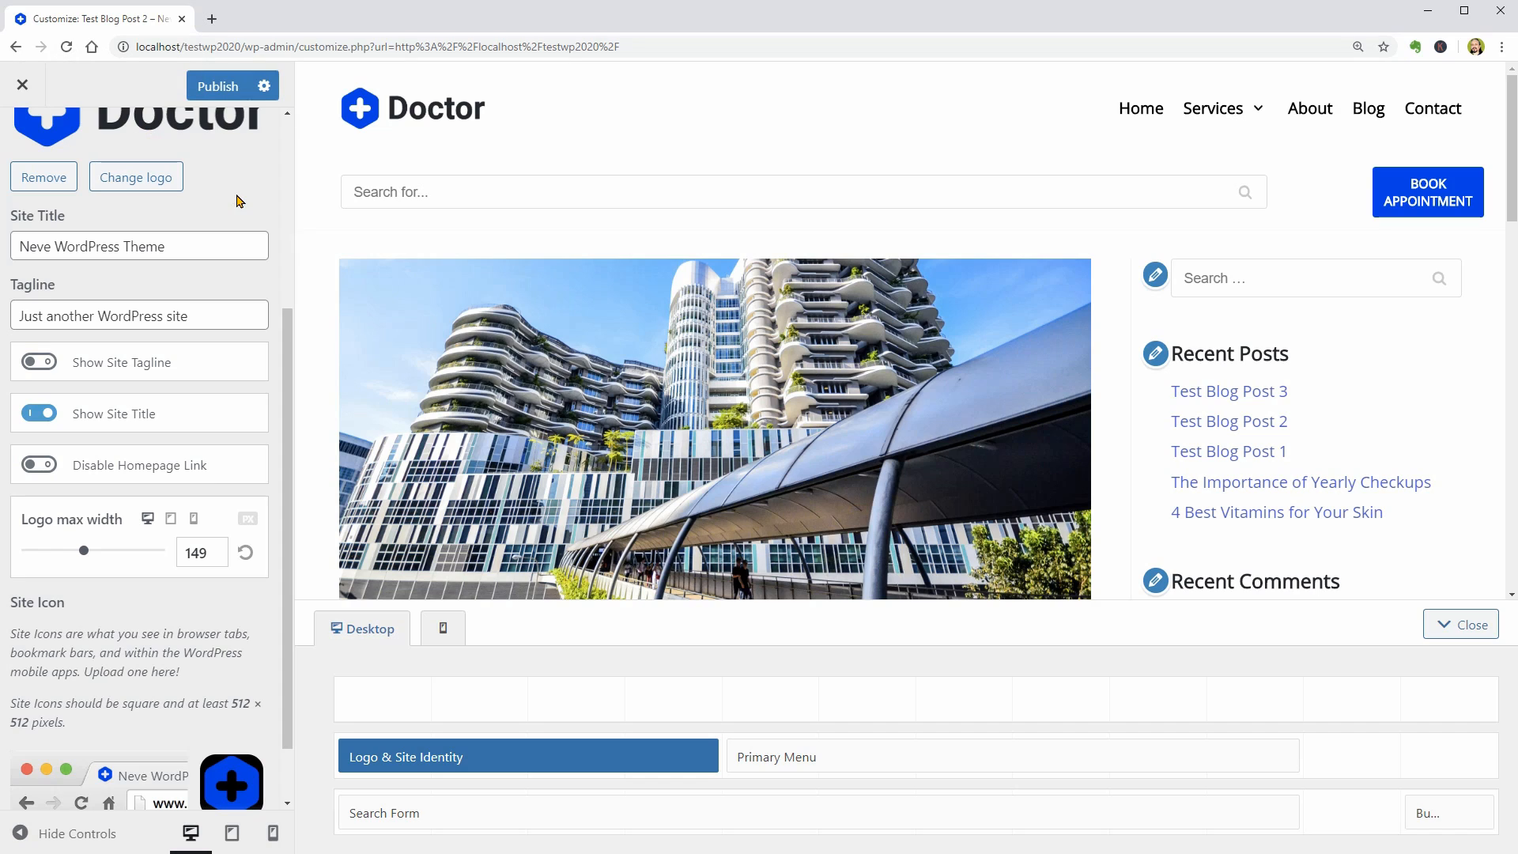
{"action": "scroll", "coordinate": [242, 667], "scroll_direction": "down", "scroll_amount": 1}
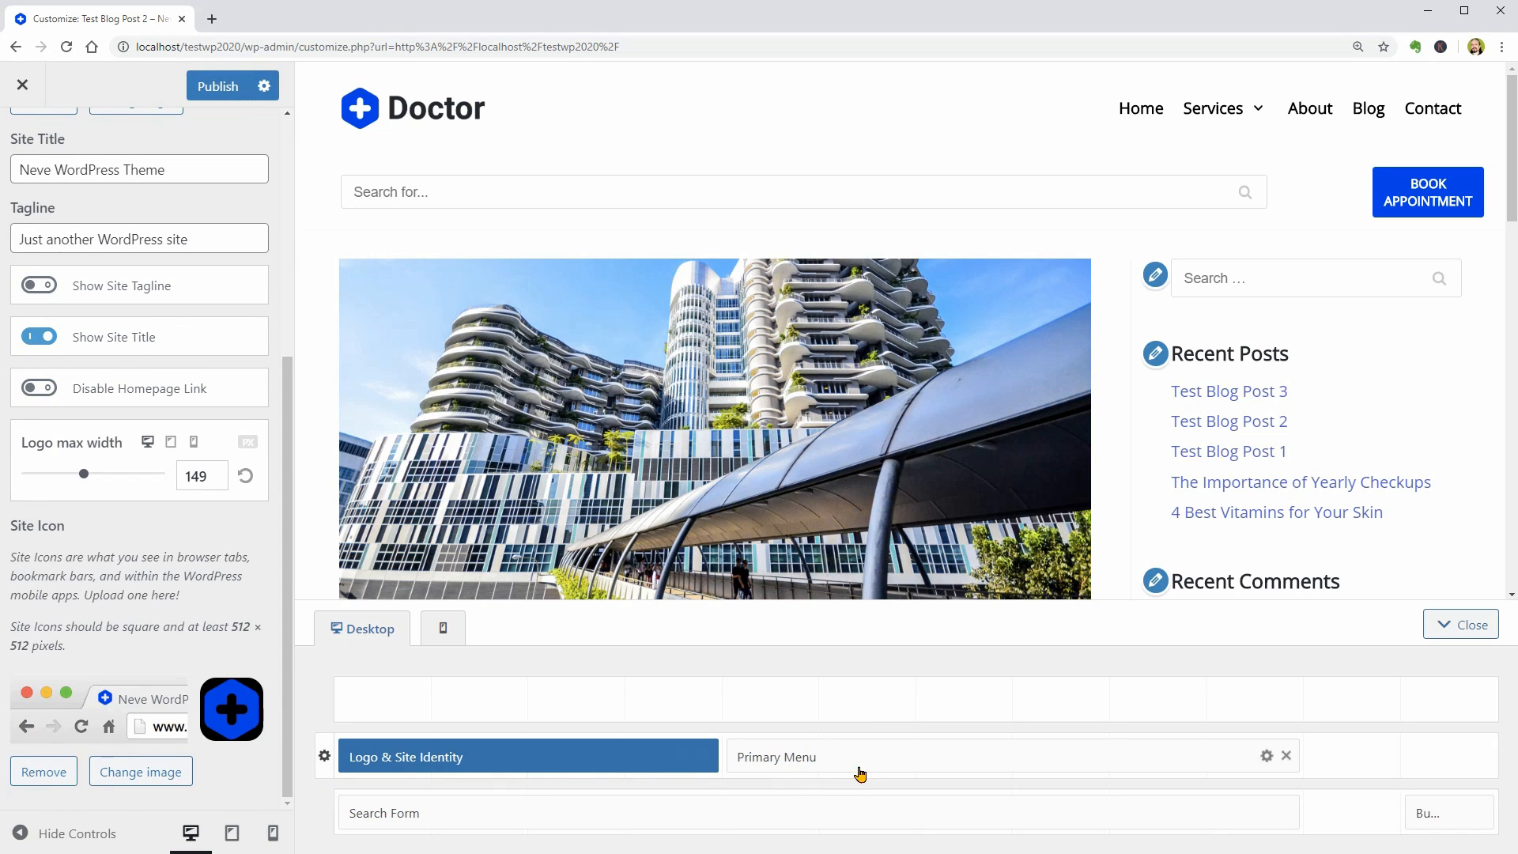
- View the Search Form settings and the Button component's general, layout and style settings, and return to the main customizer sections
{"action": "left_click", "coordinate": [850, 806]}
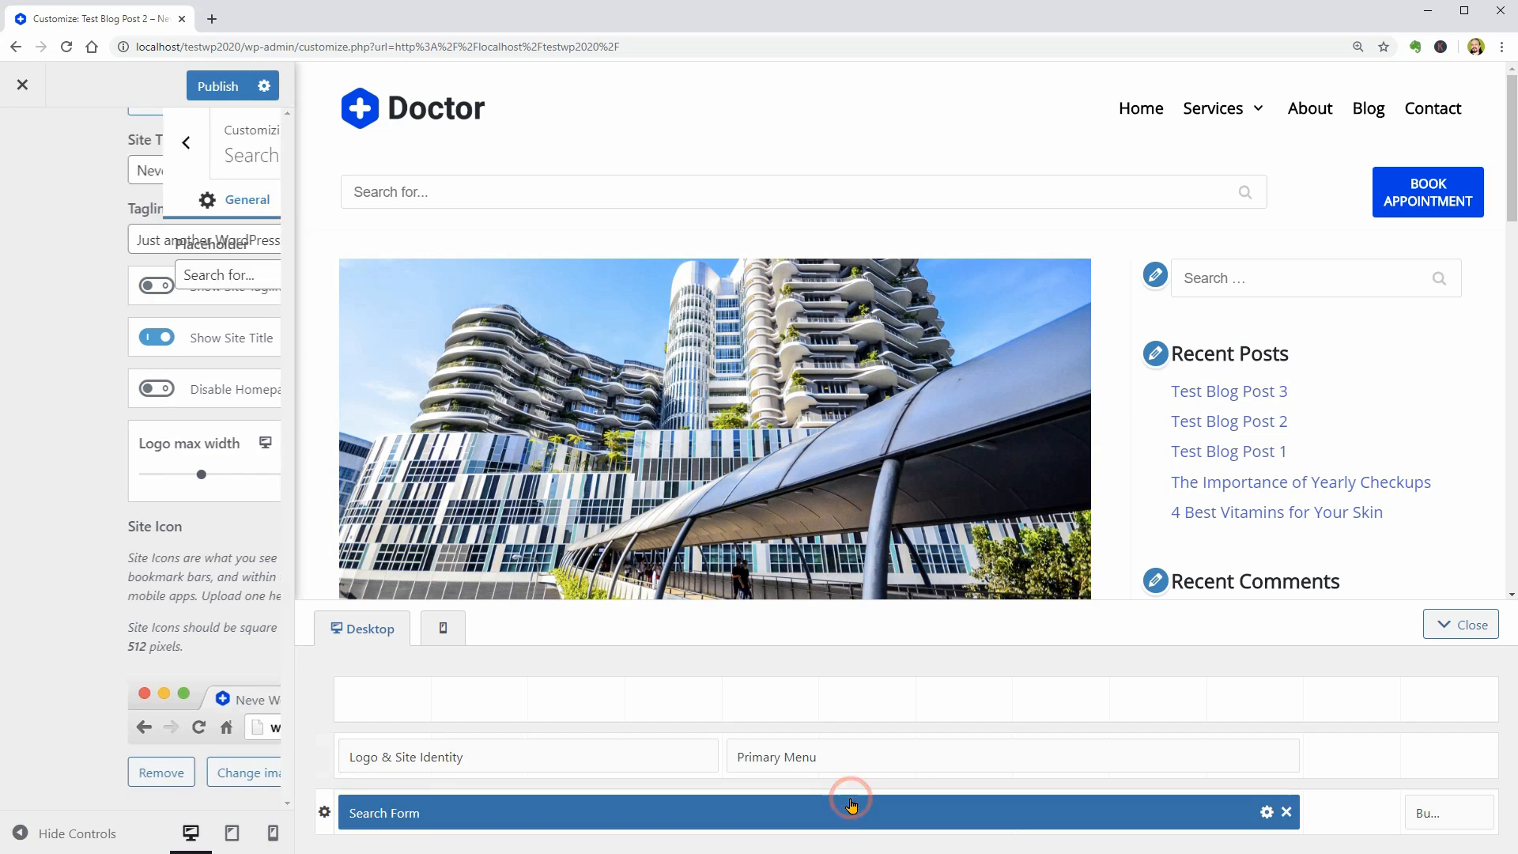
{"action": "left_click", "coordinate": [1430, 818]}
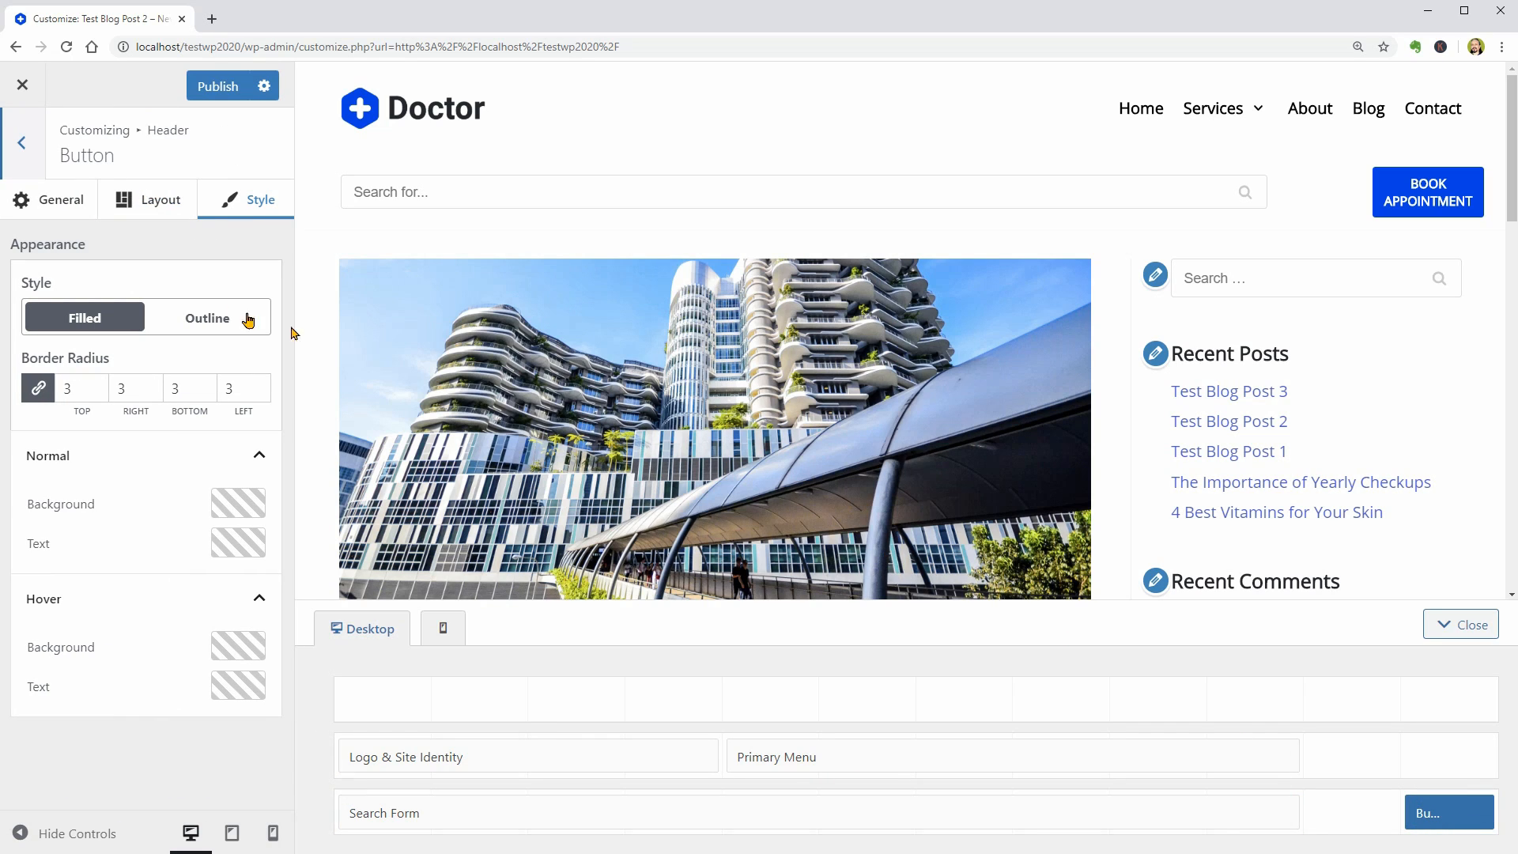
{"action": "left_click", "coordinate": [63, 203]}
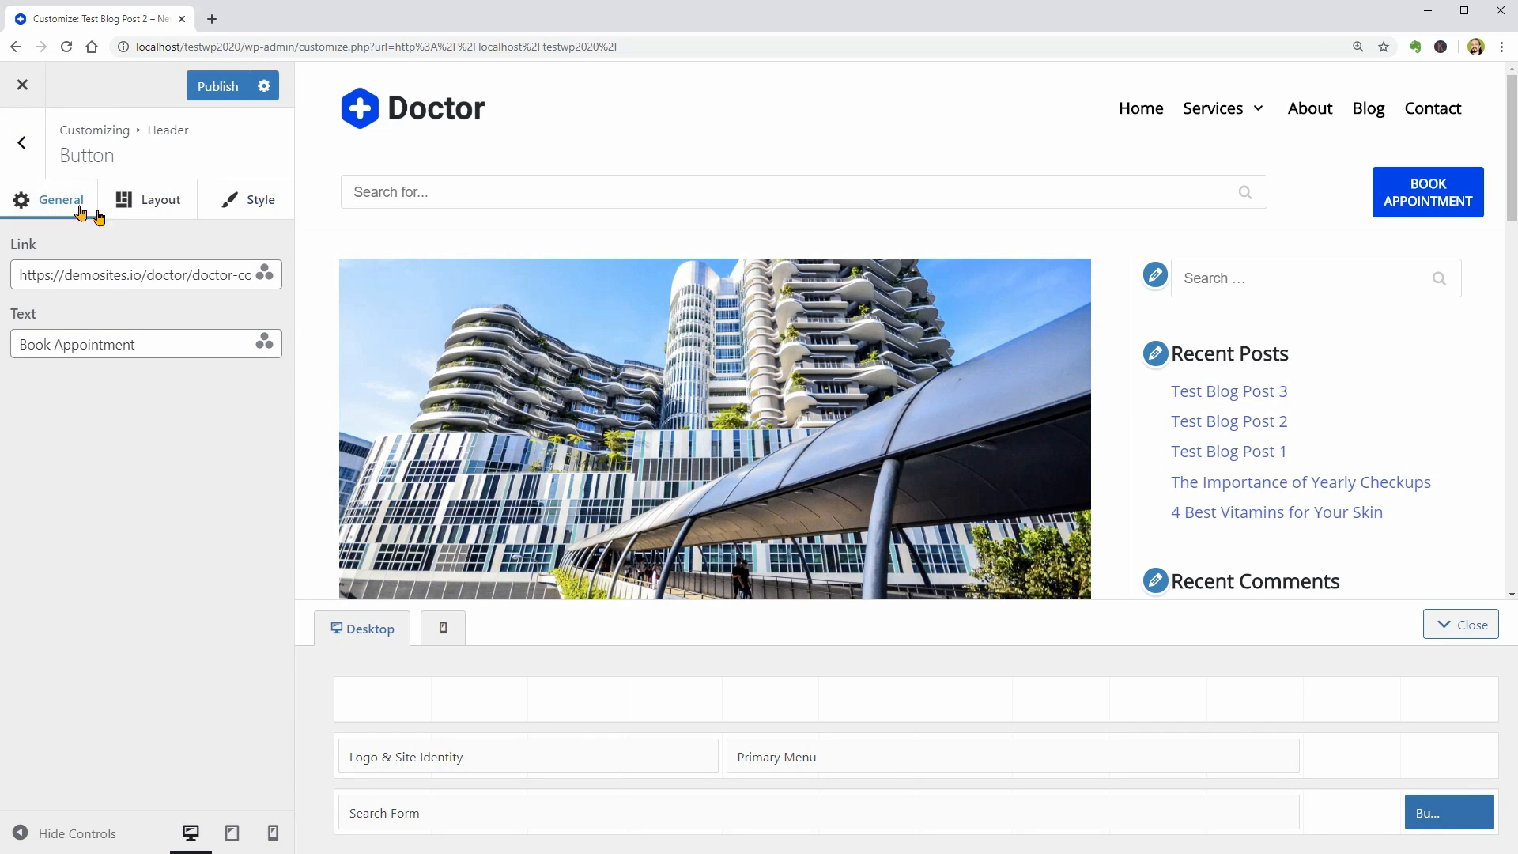
{"action": "left_click", "coordinate": [157, 207]}
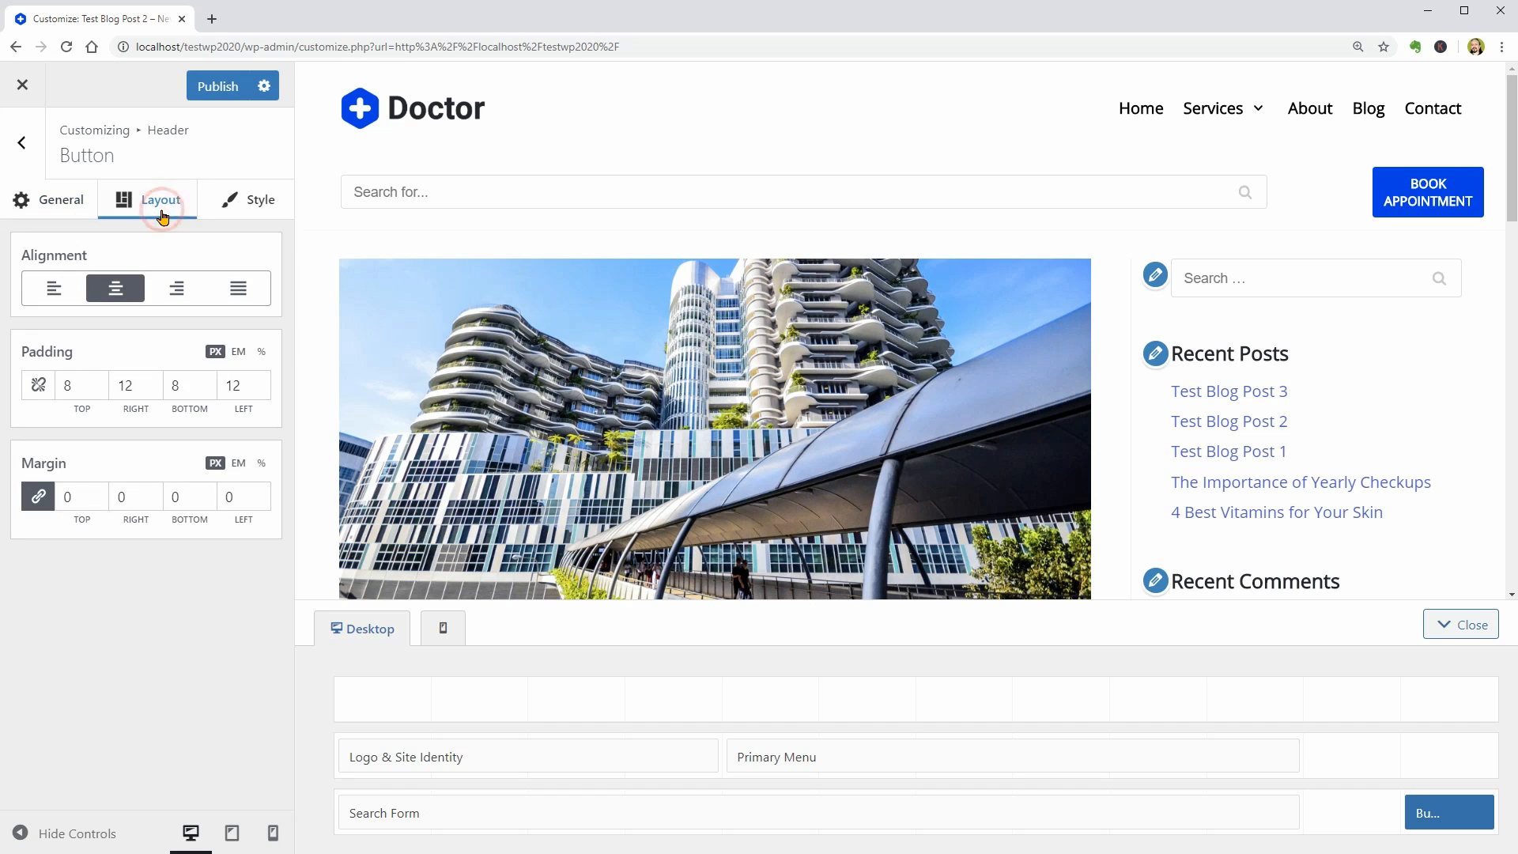
{"action": "left_click", "coordinate": [263, 208]}
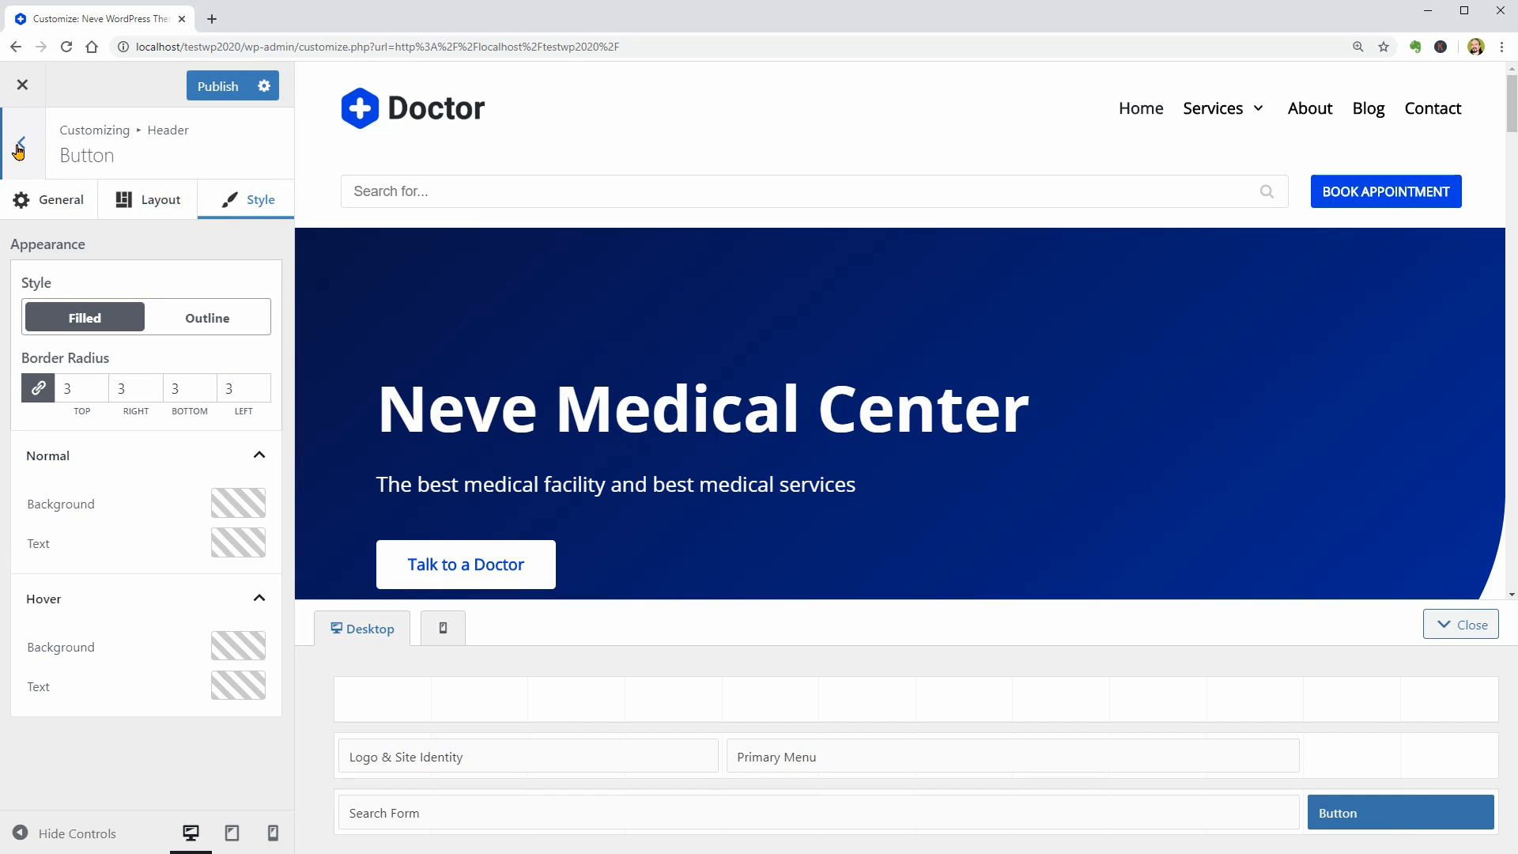
{"action": "left_click", "coordinate": [20, 145]}
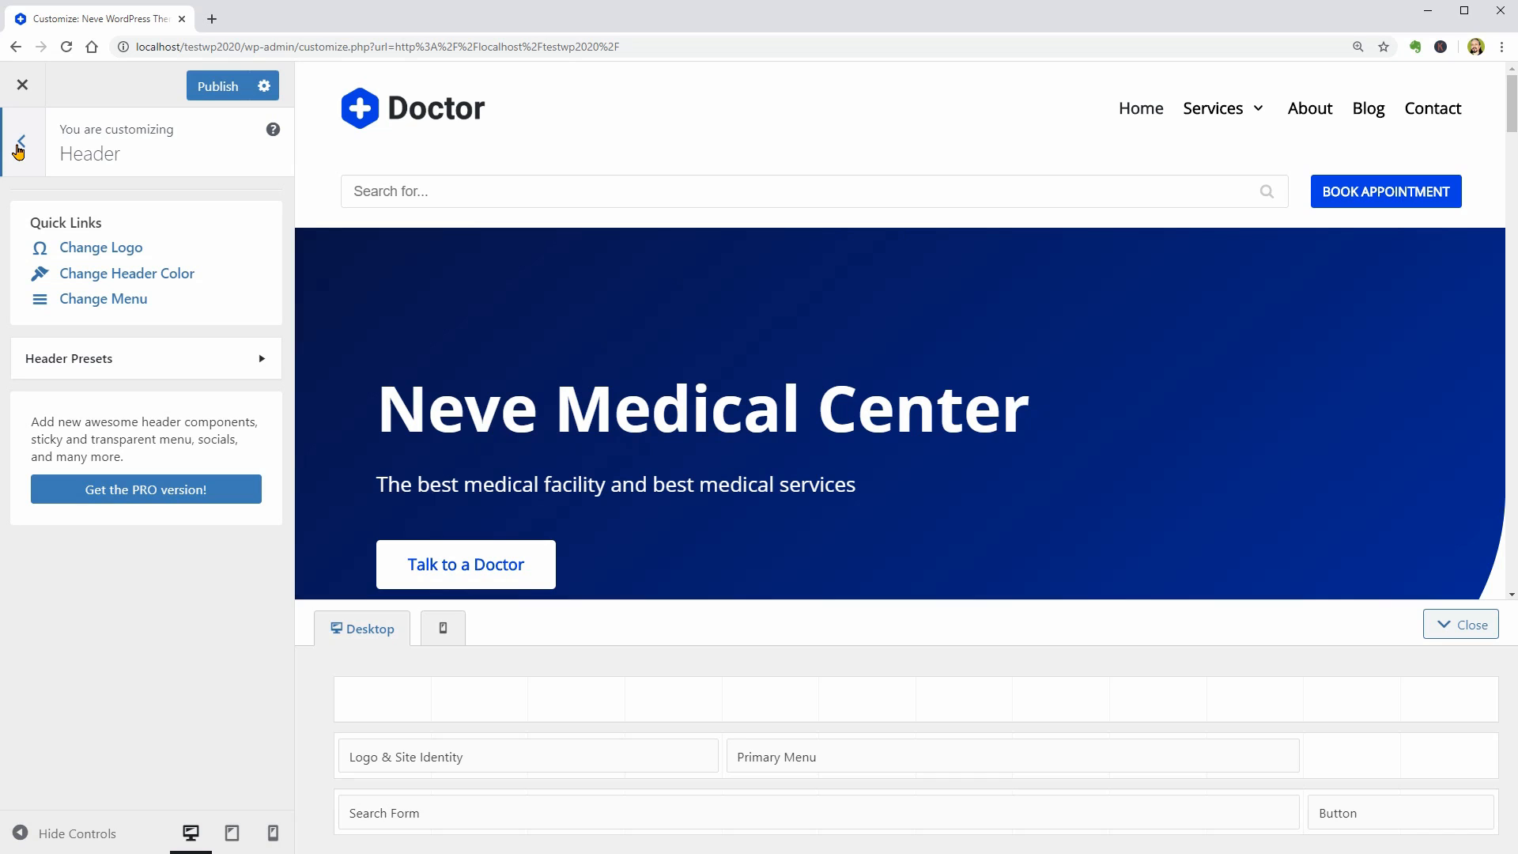
{"action": "left_click", "coordinate": [20, 145]}
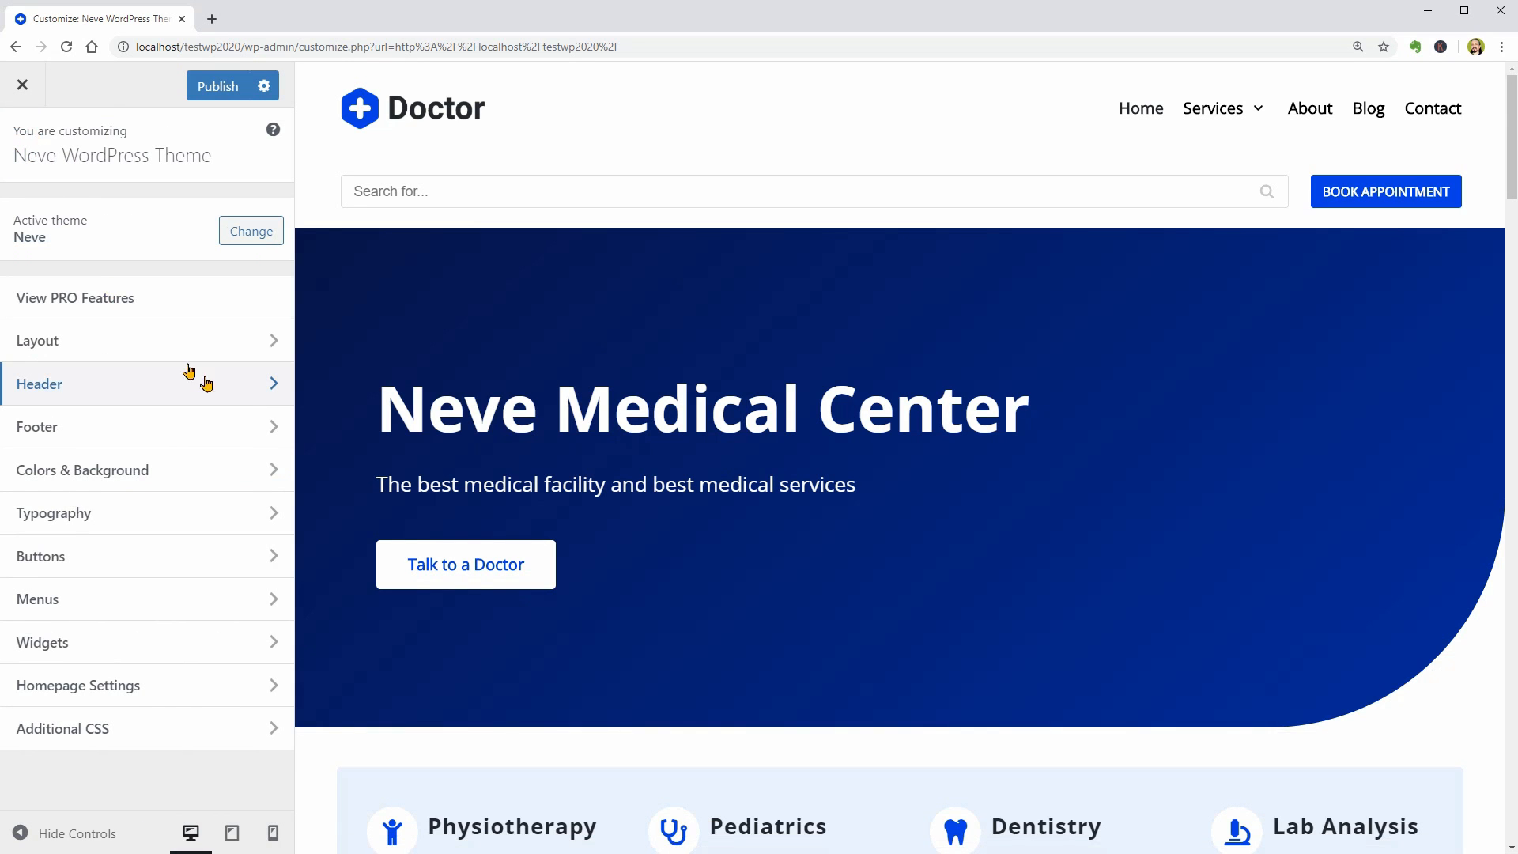
- Open the Footer builder and view the Copyright component's settings along with the footer at the end of the page preview
{"action": "left_click", "coordinate": [264, 428]}
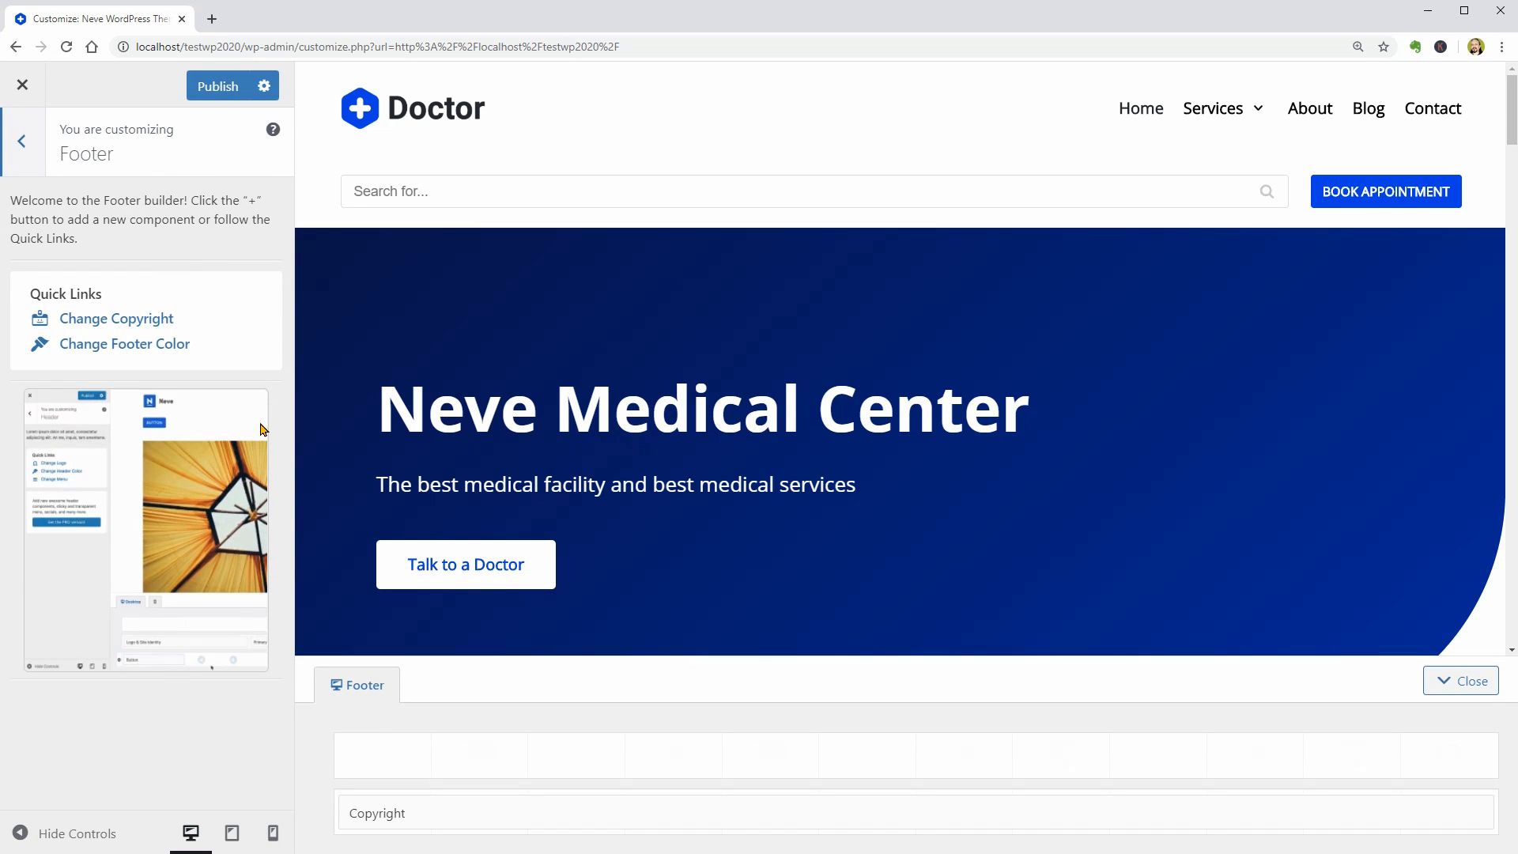
{"action": "left_click", "coordinate": [758, 823]}
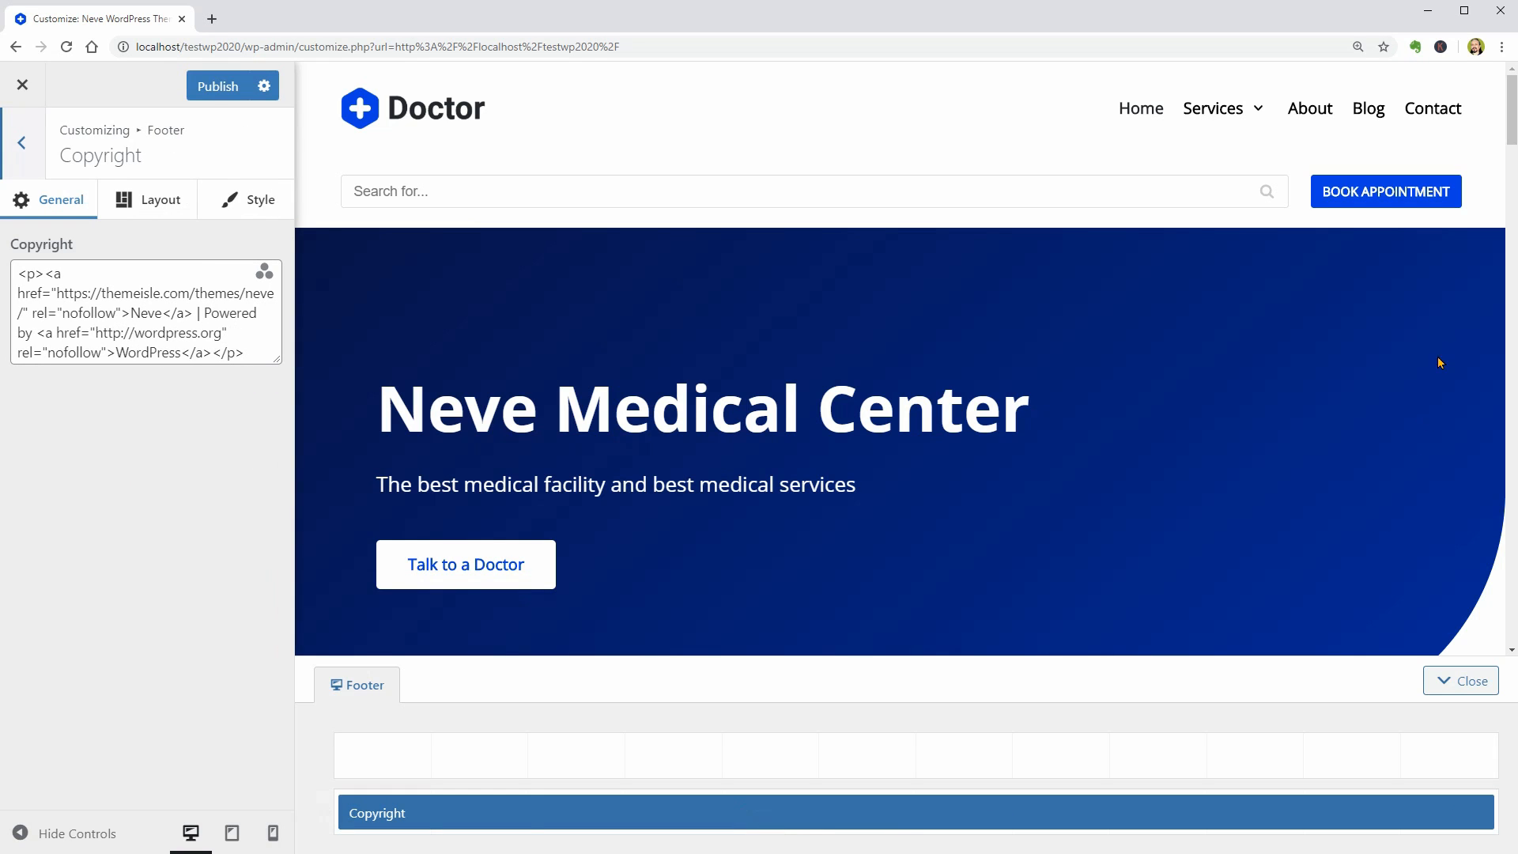
{"action": "left_click_drag", "start_coordinate": [1510, 134], "coordinate": [1510, 634]}
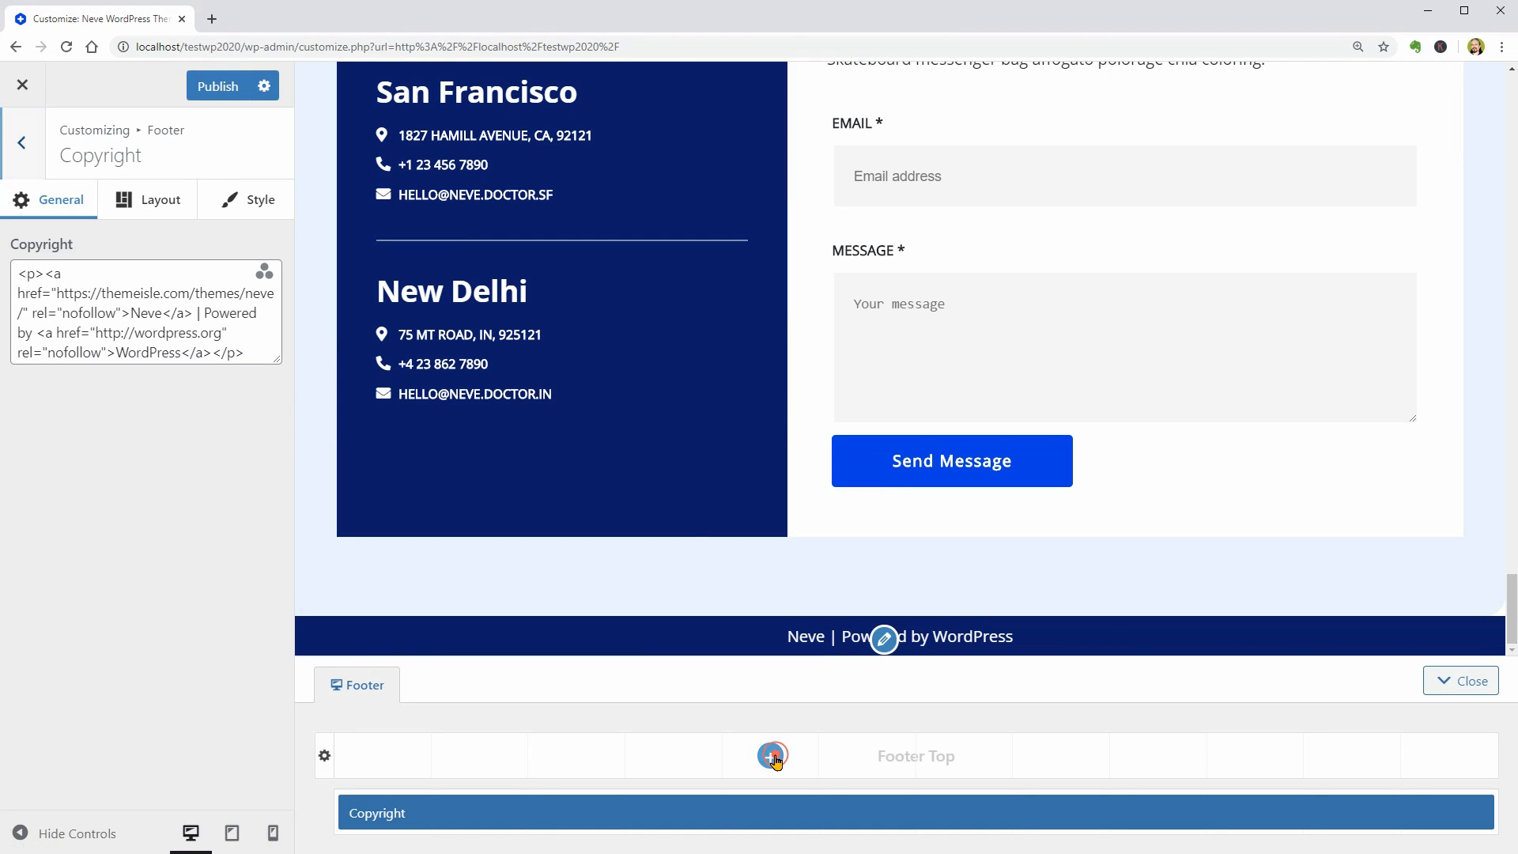
- Add the Footer One and Footer Two components to the Footer Top row, each spanning half its width
{"action": "left_click", "coordinate": [772, 756]}
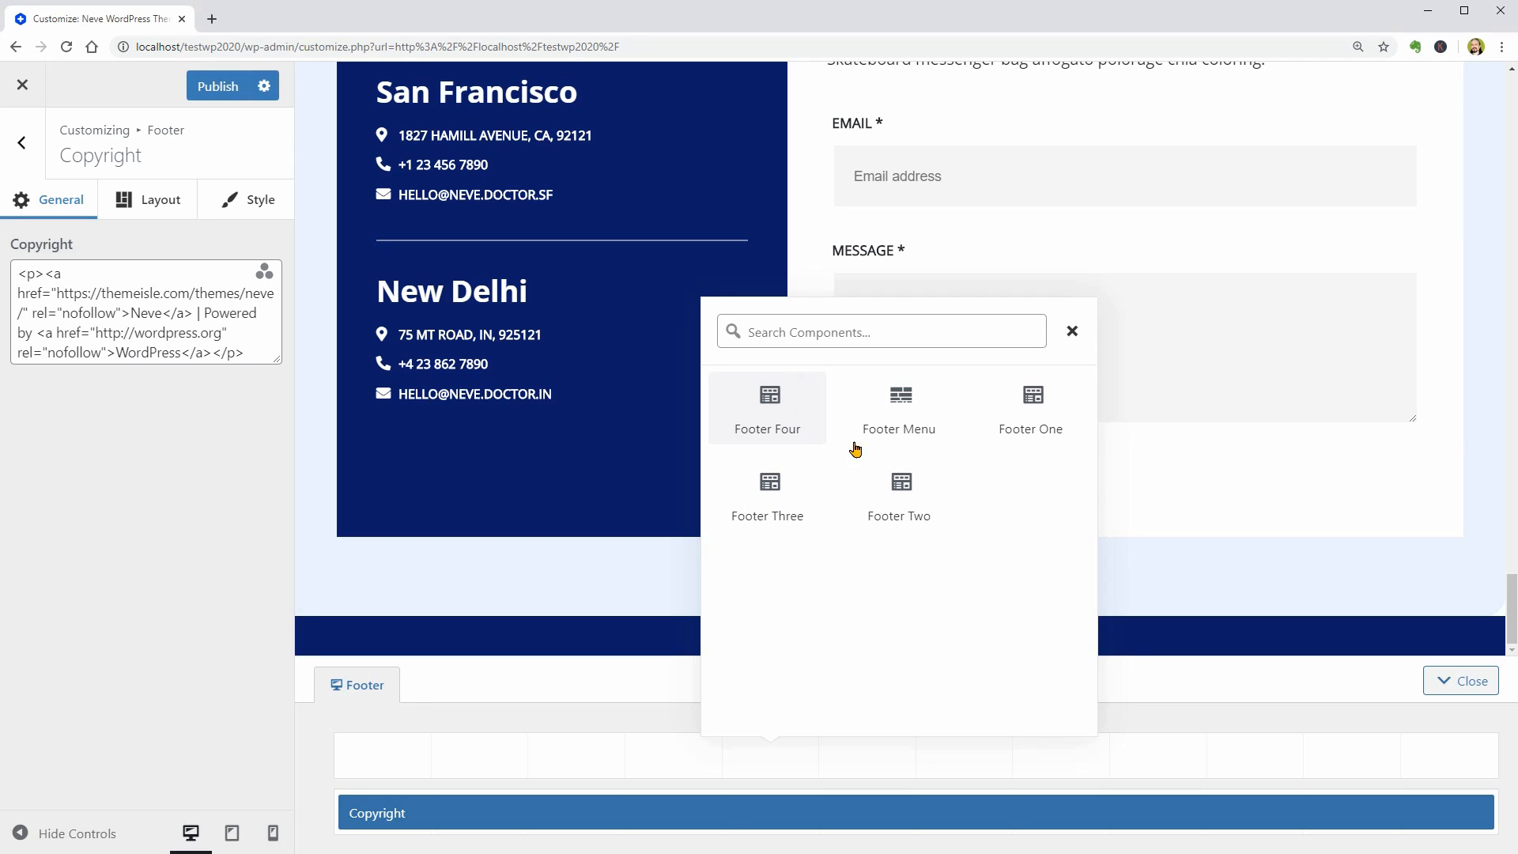
{"action": "left_click", "coordinate": [1031, 399]}
{"action": "left_click_drag", "start_coordinate": [873, 743], "coordinate": [404, 751]}
{"action": "left_click_drag", "start_coordinate": [619, 753], "coordinate": [909, 757]}
- Search the widgets available for Footer One for "text" and close the widget list without adding one
{"action": "left_click", "coordinate": [229, 258]}
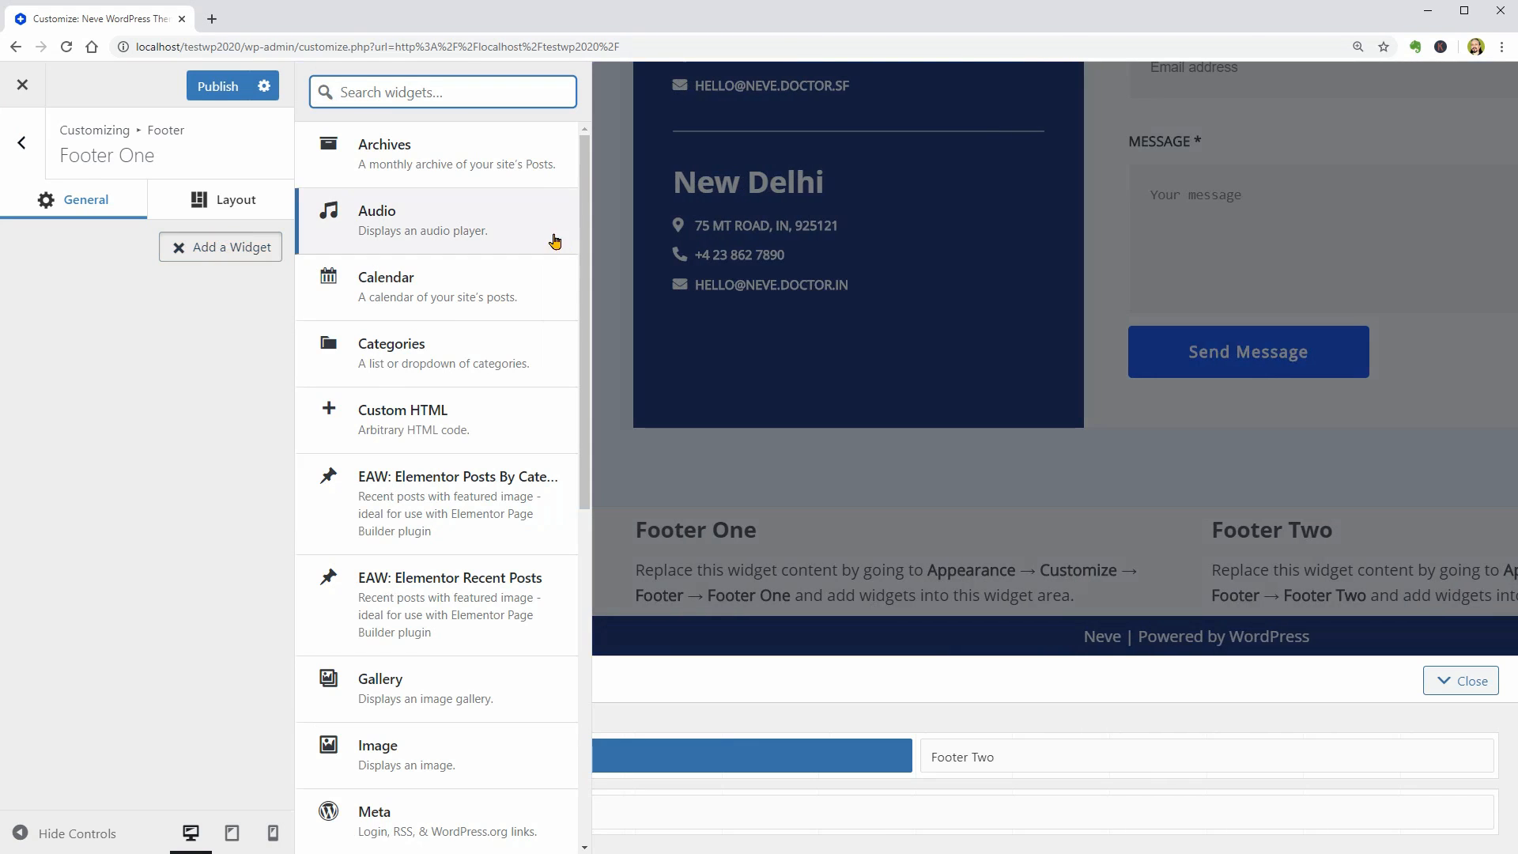
{"action": "mouse_move", "coordinate": [585, 241]}
{"action": "left_mouse_down"}
{"action": "mouse_move", "coordinate": [593, 375]}
{"action": "mouse_move", "coordinate": [583, 237]}
{"action": "left_mouse_up"}
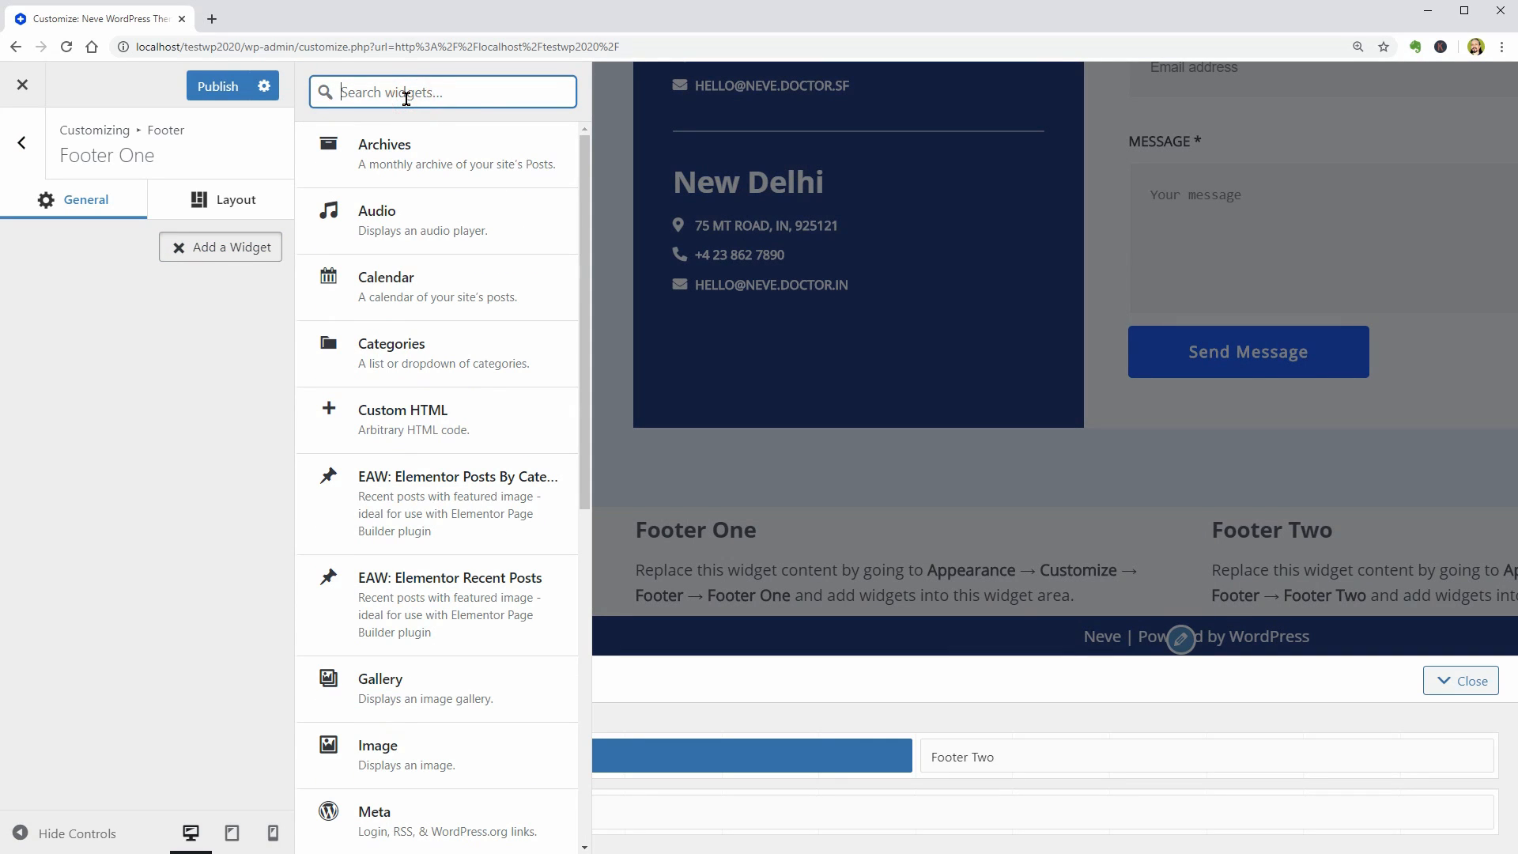
{"action": "type", "text": "im"}
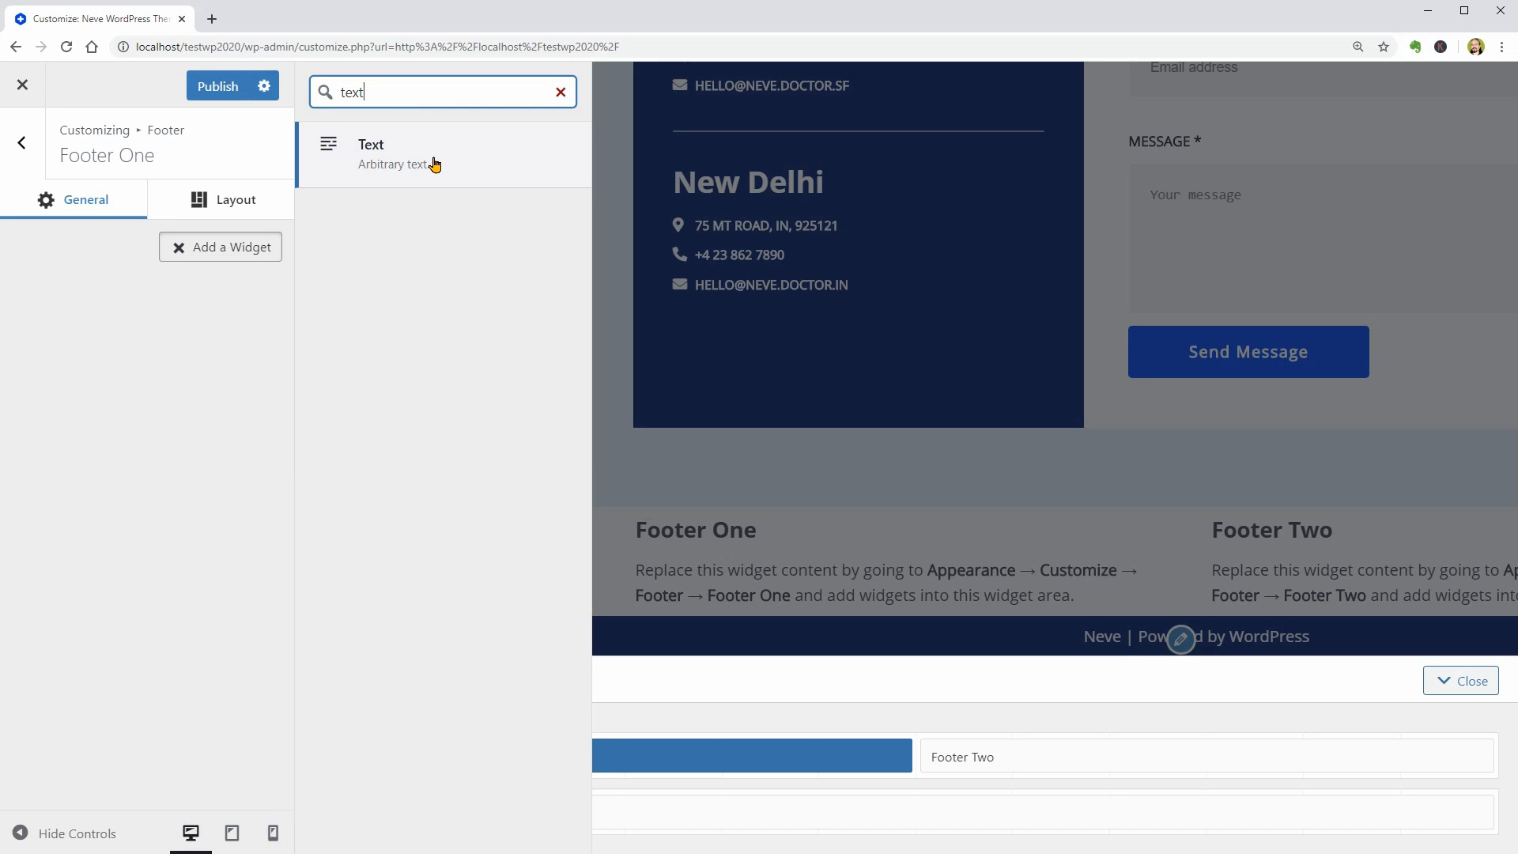
{"action": "left_click", "coordinate": [178, 249]}
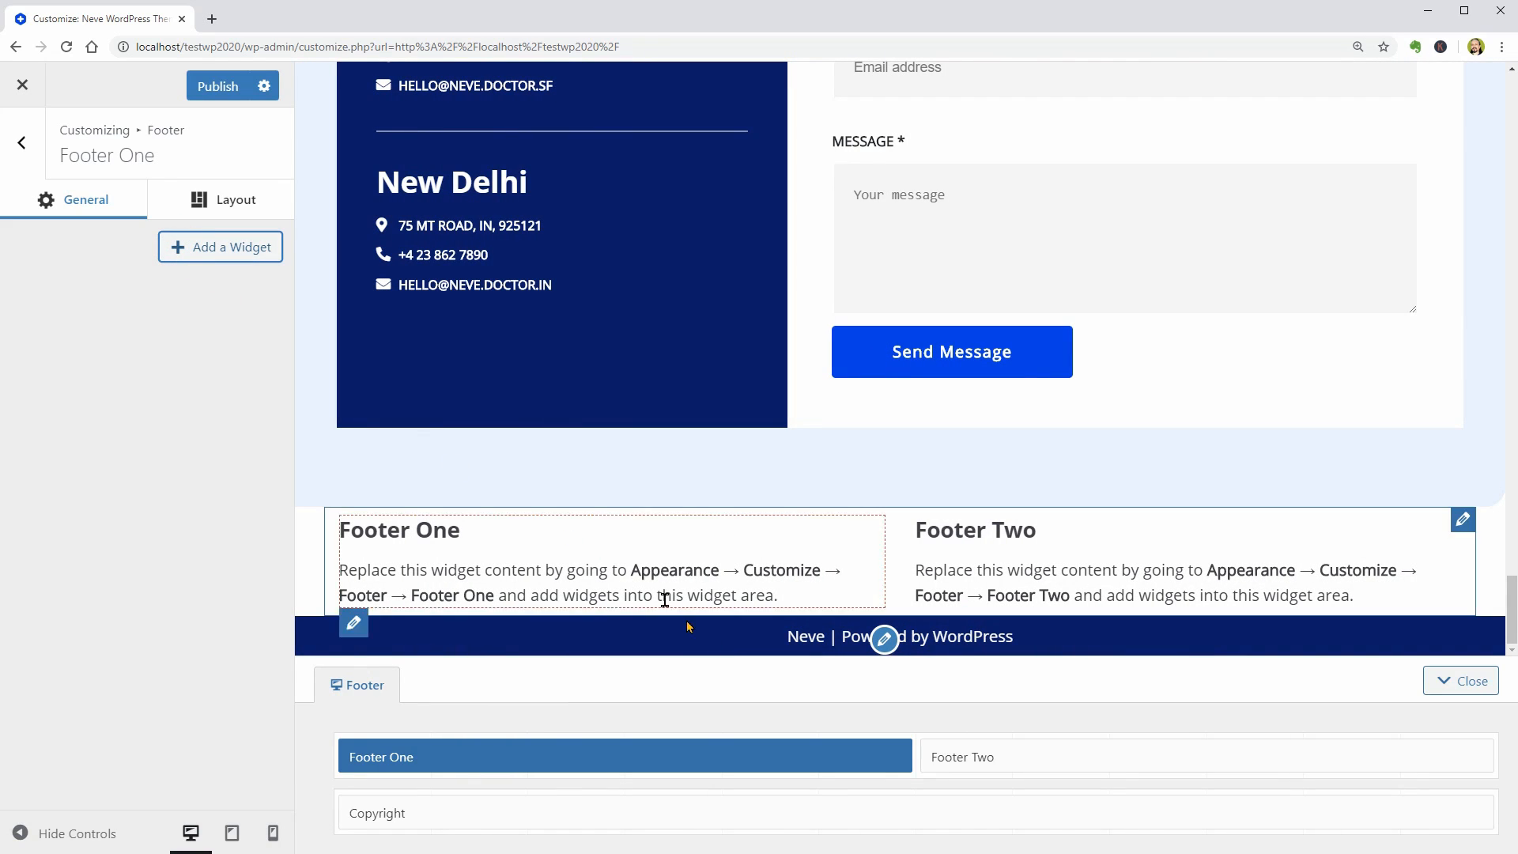
- Swap the two Footer Top components so that Footer Two comes before Footer One
{"action": "left_click", "coordinate": [1137, 758]}
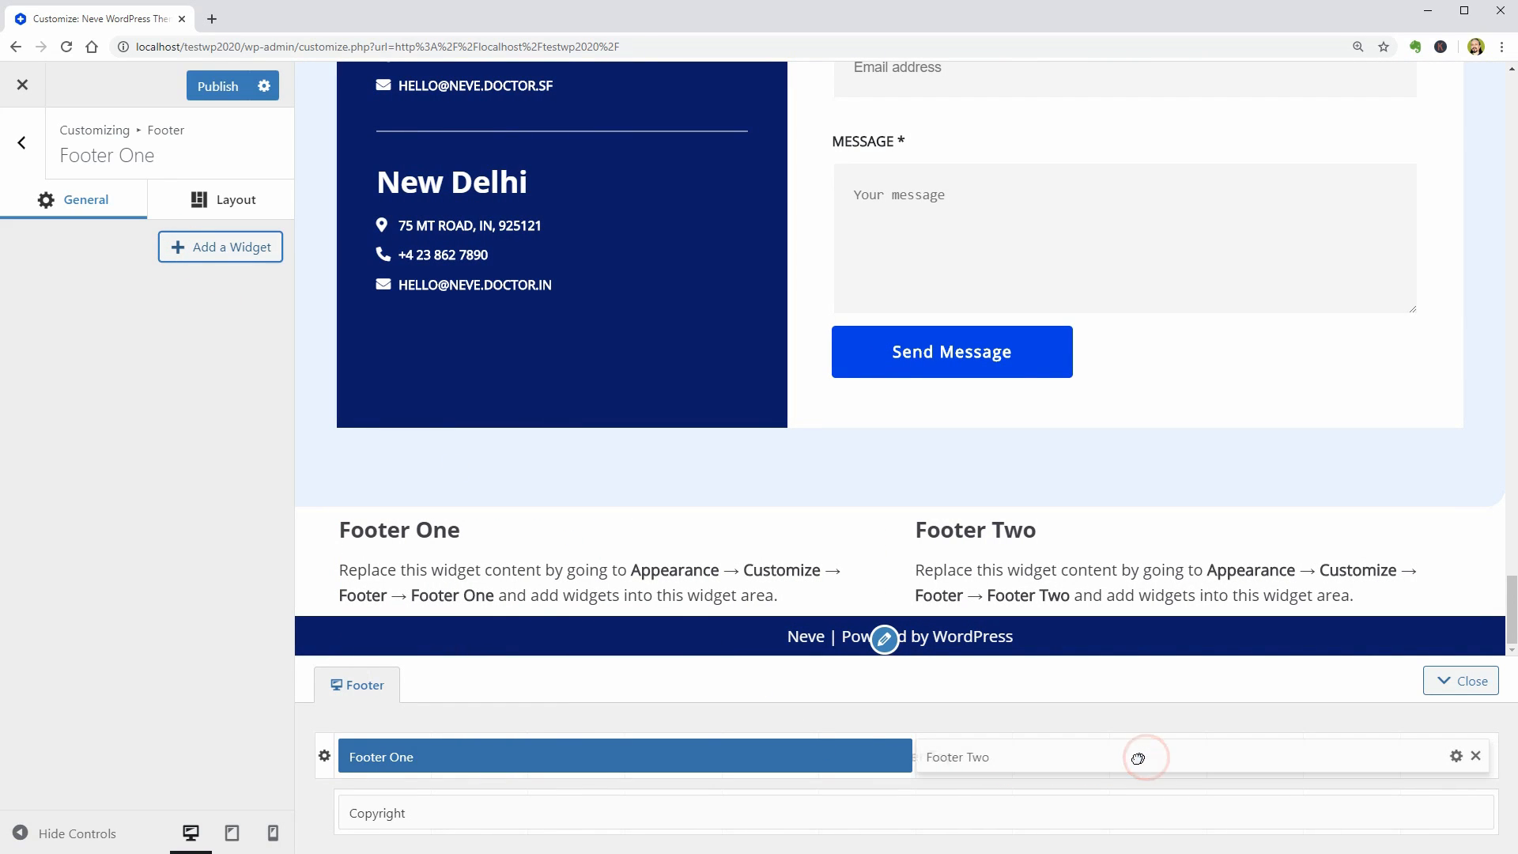
{"action": "left_click_drag", "start_coordinate": [1136, 757], "coordinate": [566, 755]}
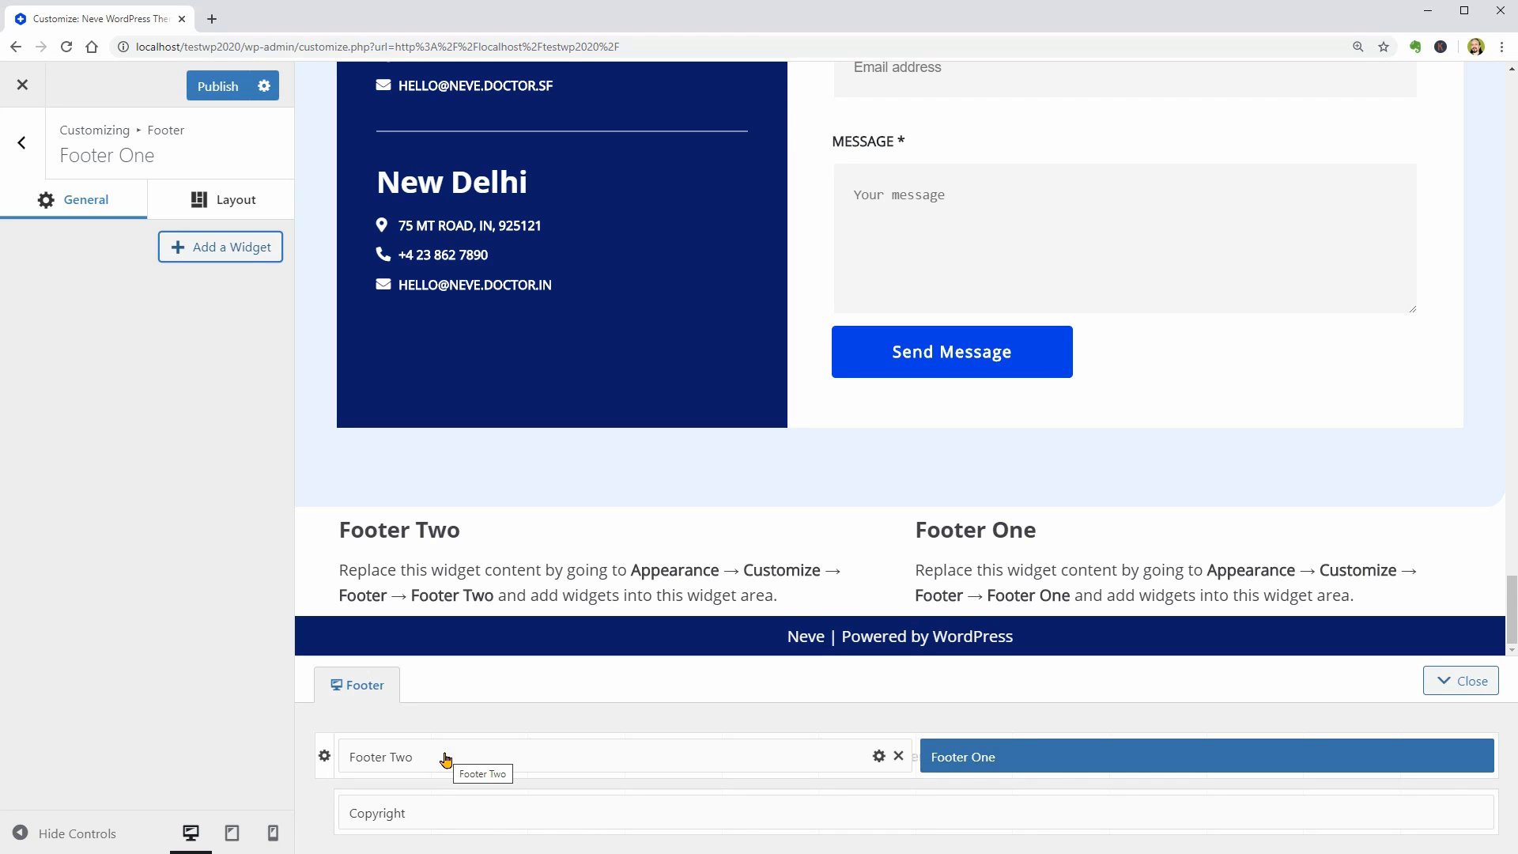
- Set the Footer Bottom row's background color to the light red #ff5967
{"action": "left_click", "coordinate": [327, 814]}
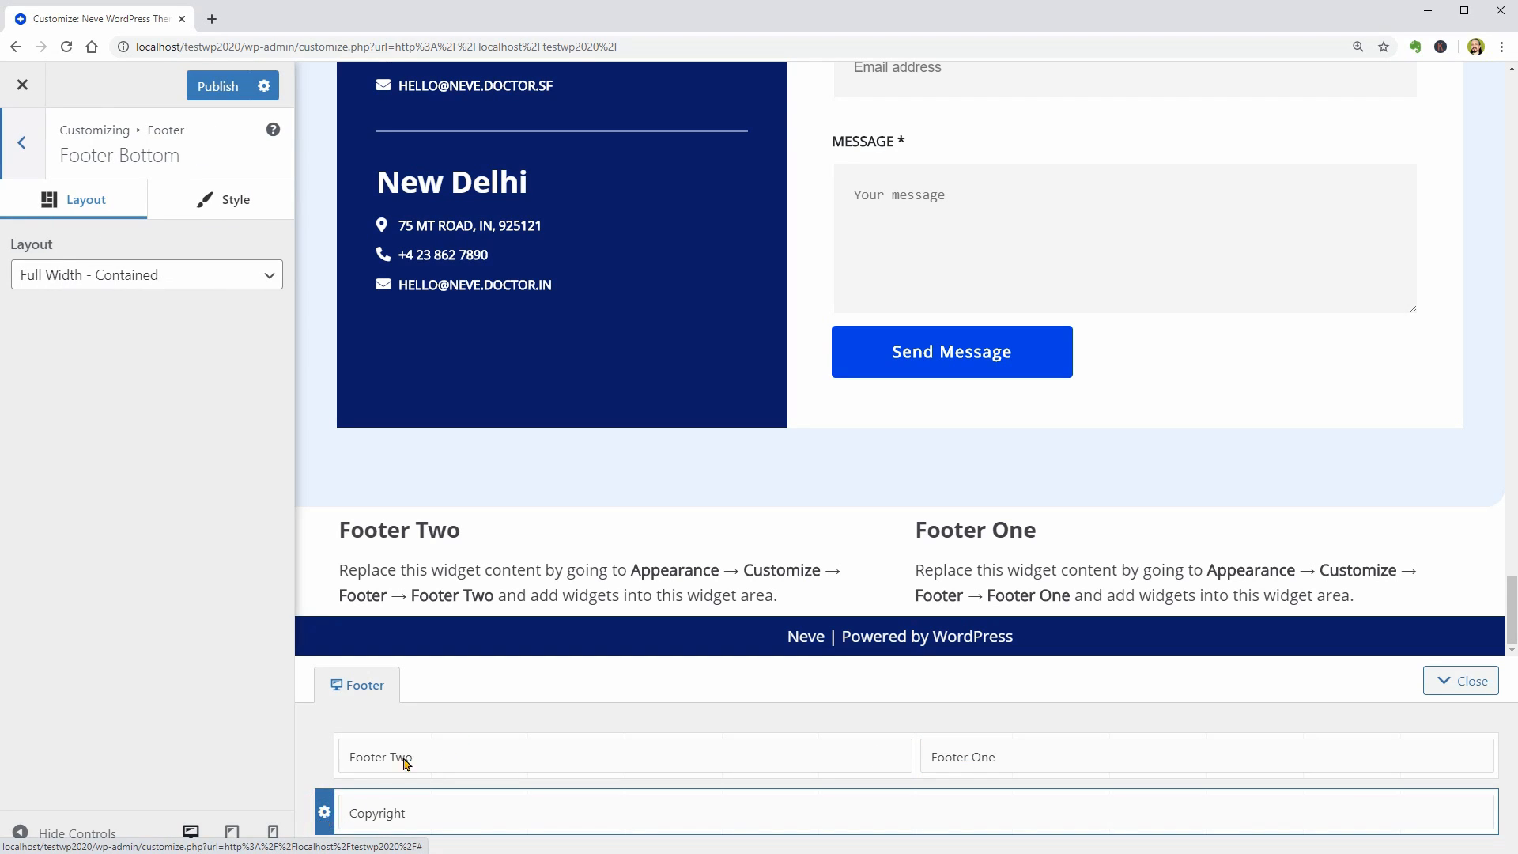
{"action": "left_click", "coordinate": [212, 210]}
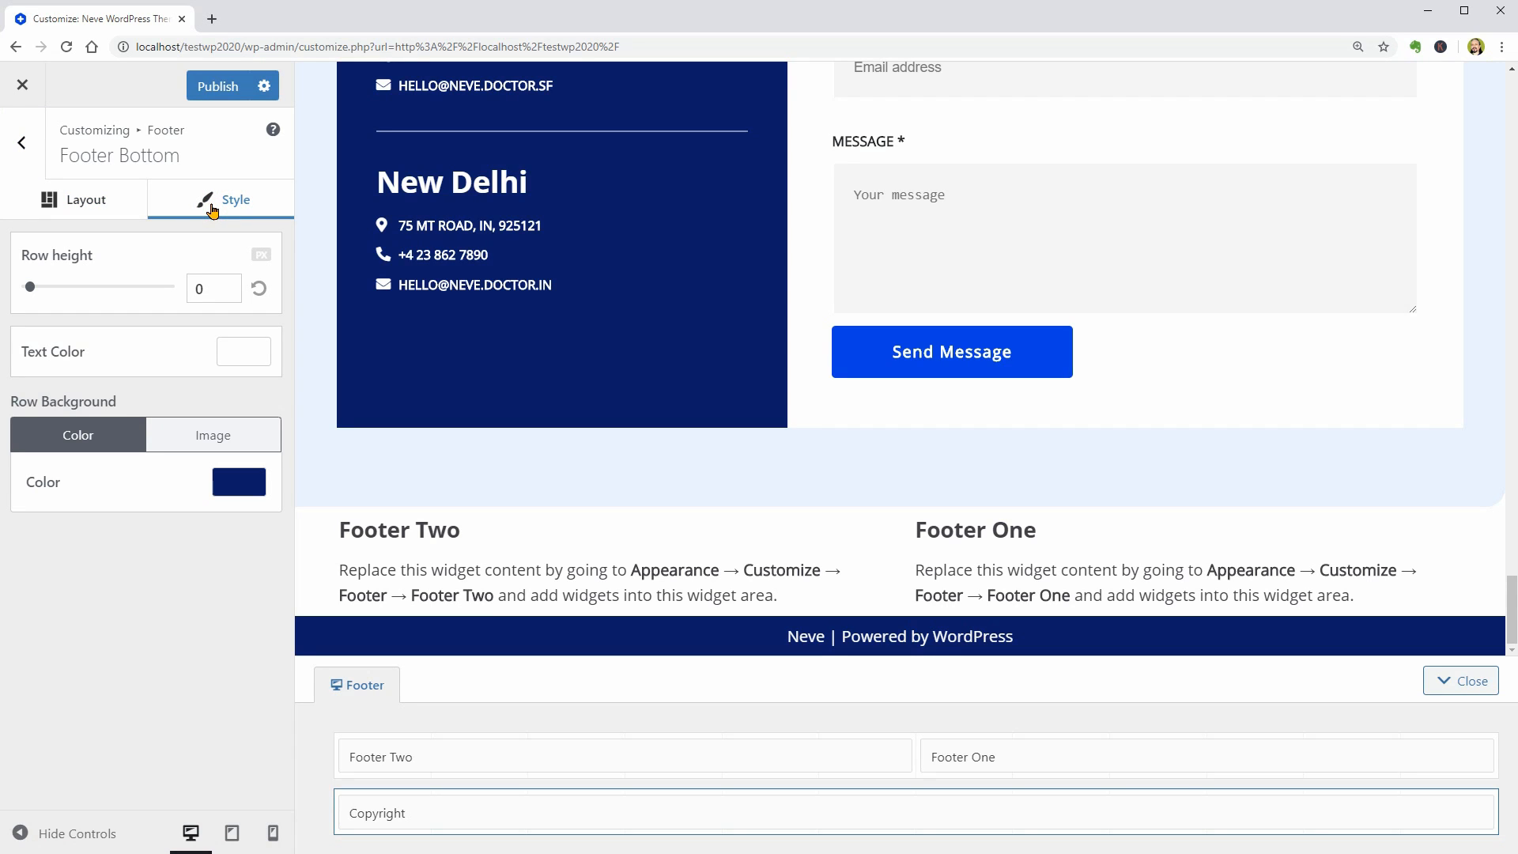
{"action": "left_click", "coordinate": [236, 484]}
{"action": "left_click_drag", "start_coordinate": [275, 671], "coordinate": [356, 679]}
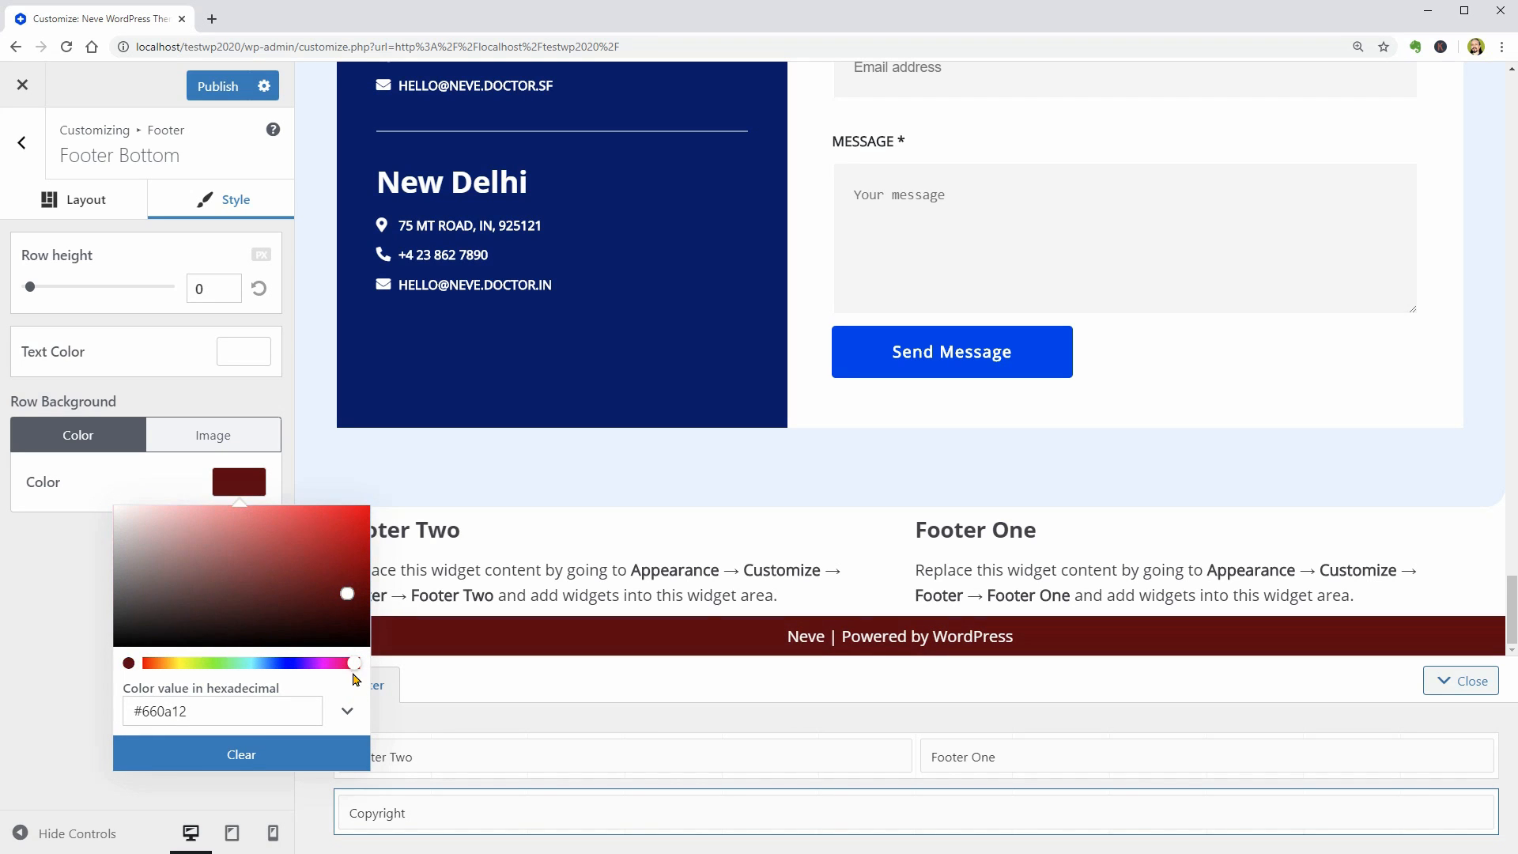
{"action": "left_click_drag", "start_coordinate": [345, 591], "coordinate": [282, 491]}
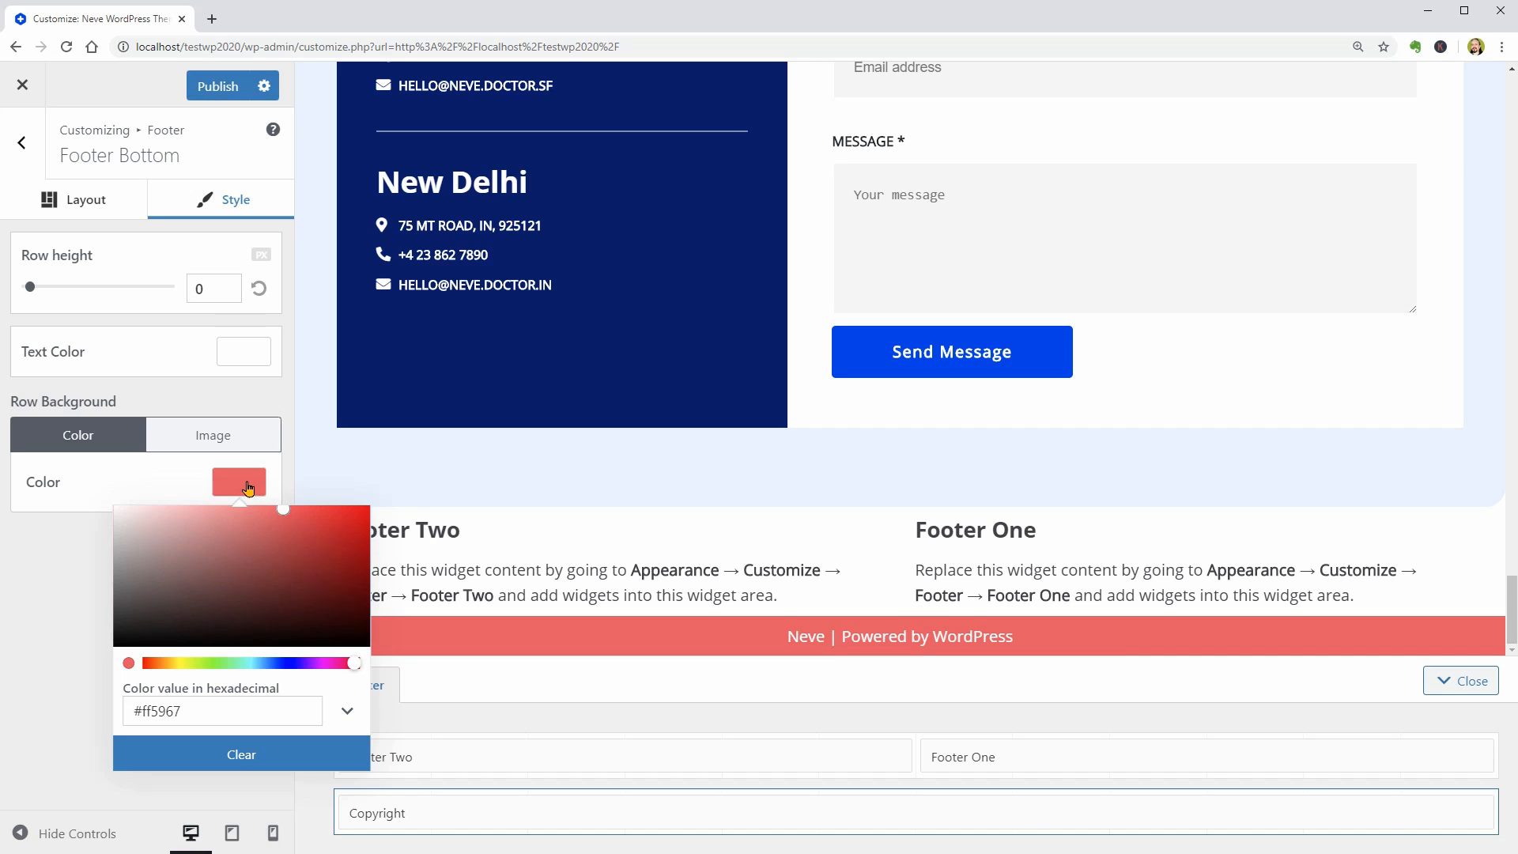
{"action": "left_click", "coordinate": [247, 488]}
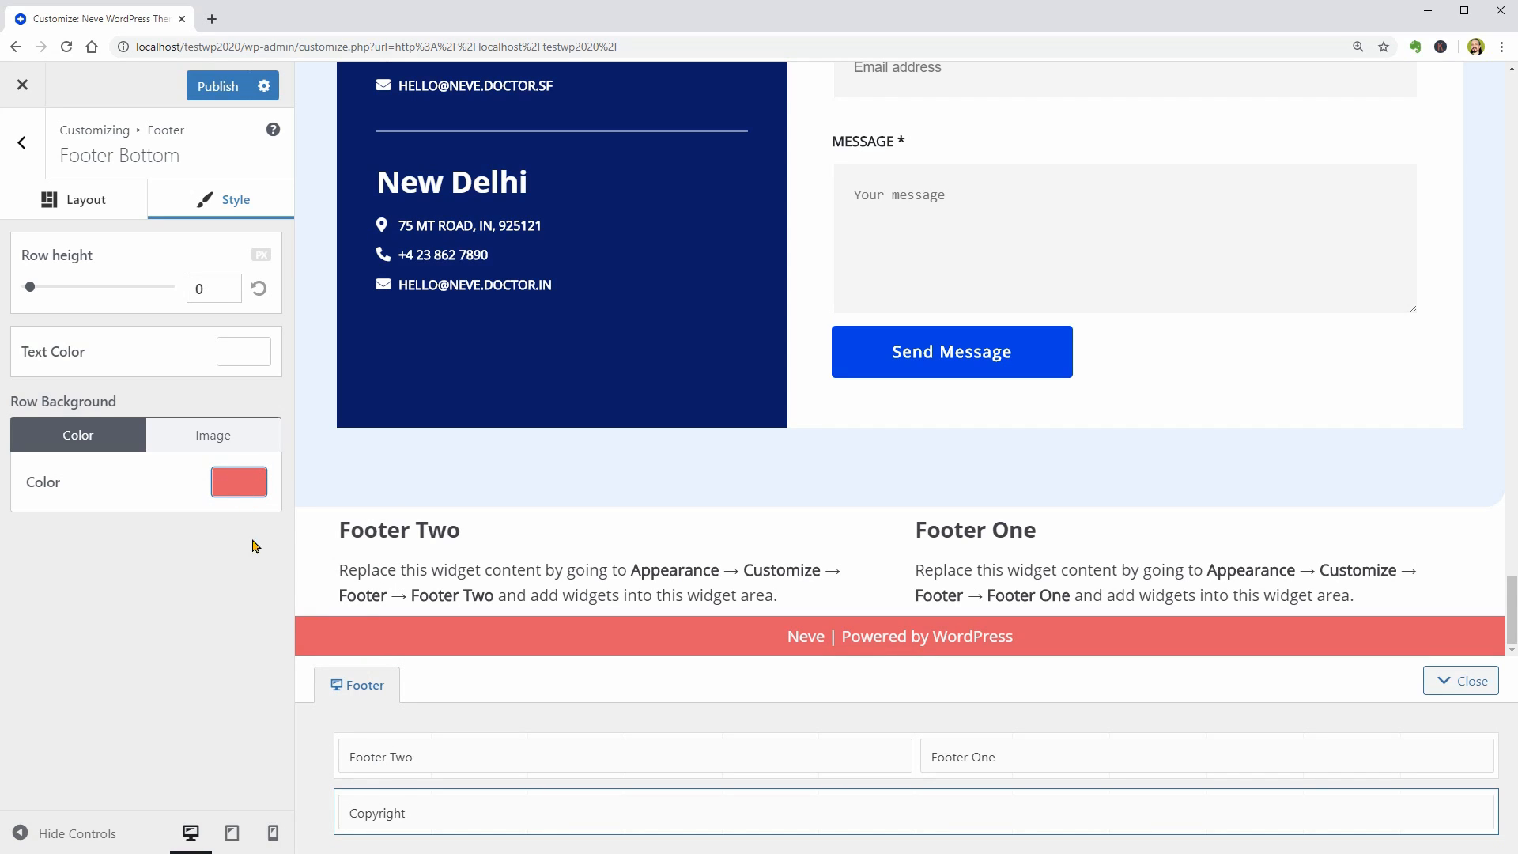
- Switch the Footer Bottom row's background to an image, enable Use Featured Image, and return to the main customizer sections
{"action": "left_click", "coordinate": [217, 438]}
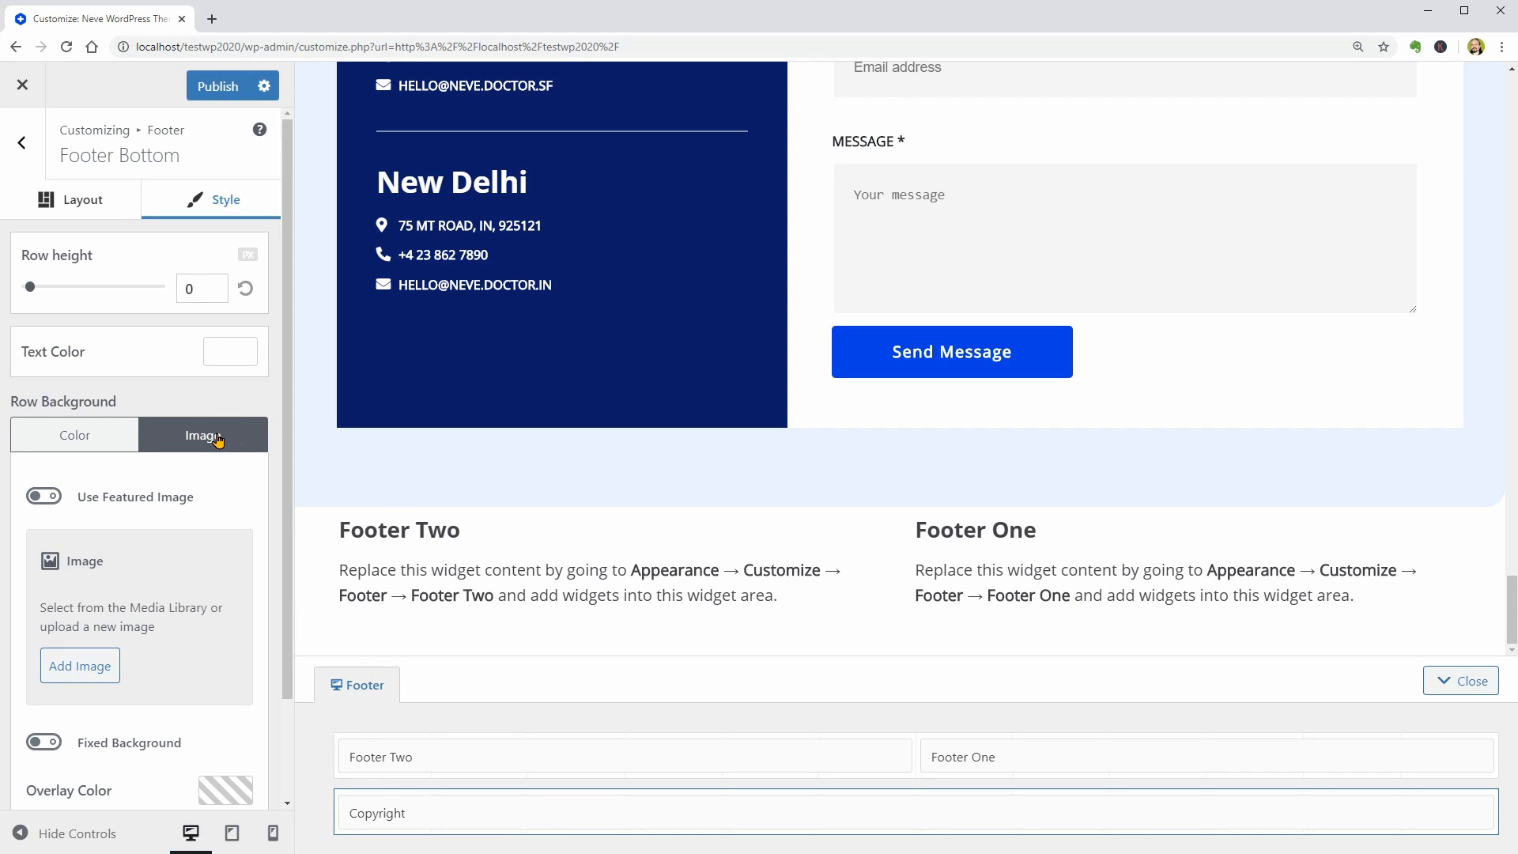
{"action": "left_click", "coordinate": [44, 496]}
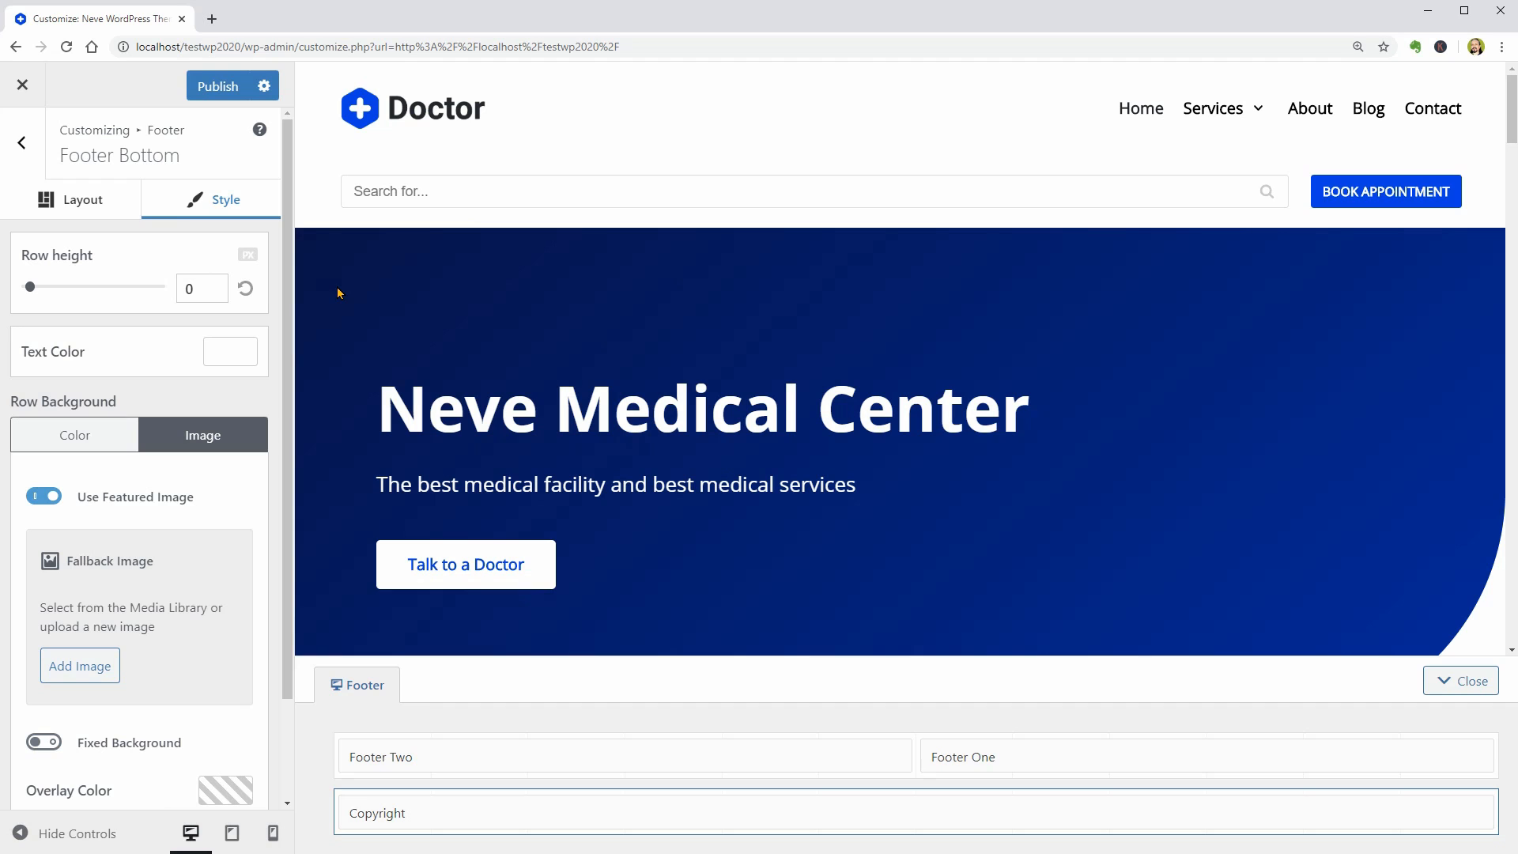
{"action": "left_click", "coordinate": [22, 144]}
{"action": "left_click", "coordinate": [19, 150]}
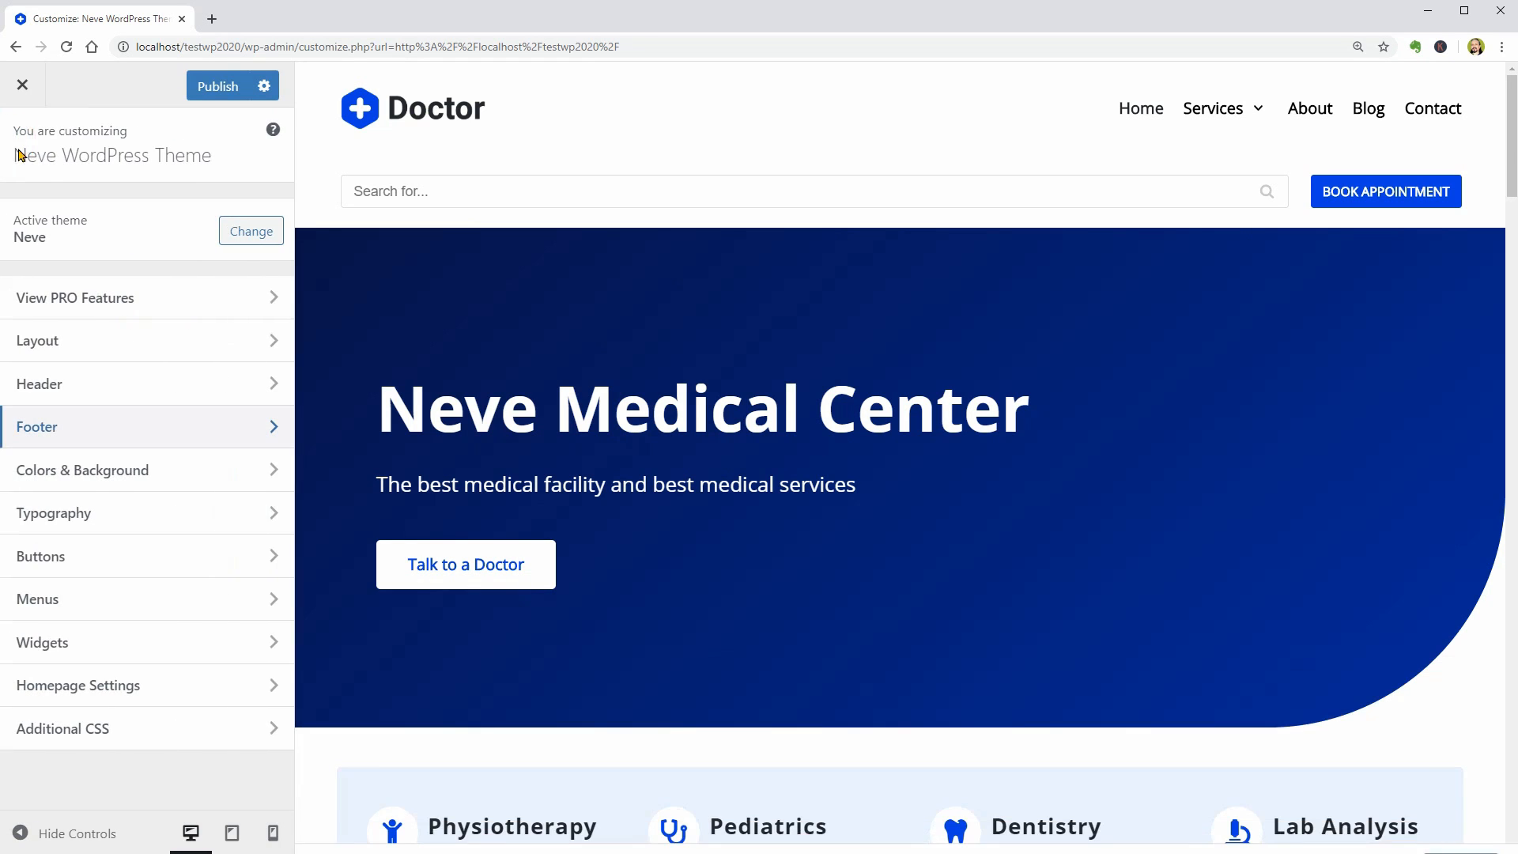
- View the Colors & Background settings for links, text and site background
{"action": "left_click", "coordinate": [271, 479]}
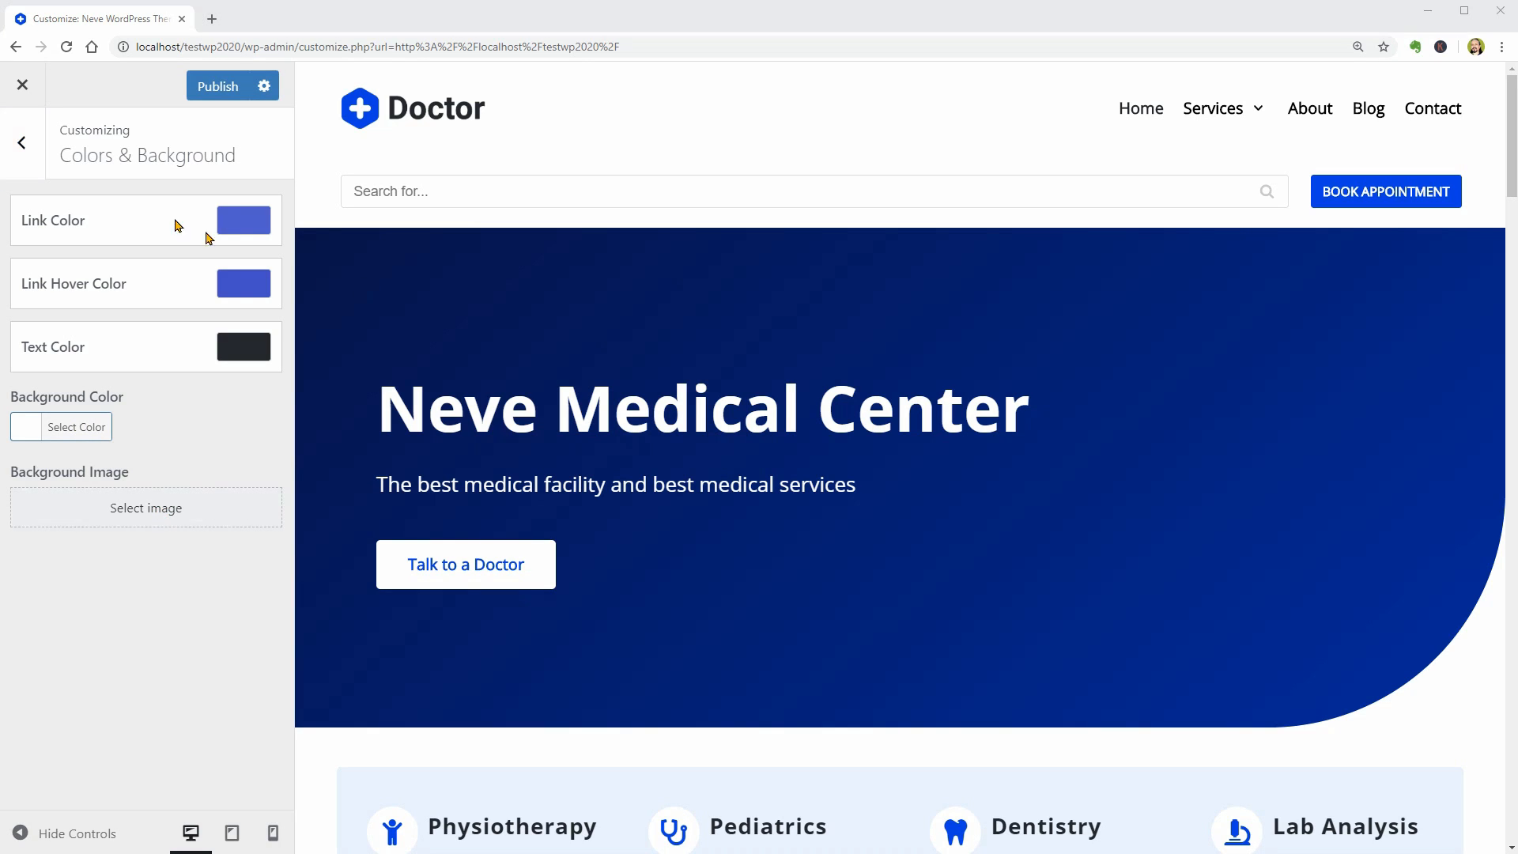
{"action": "left_click", "coordinate": [24, 142]}
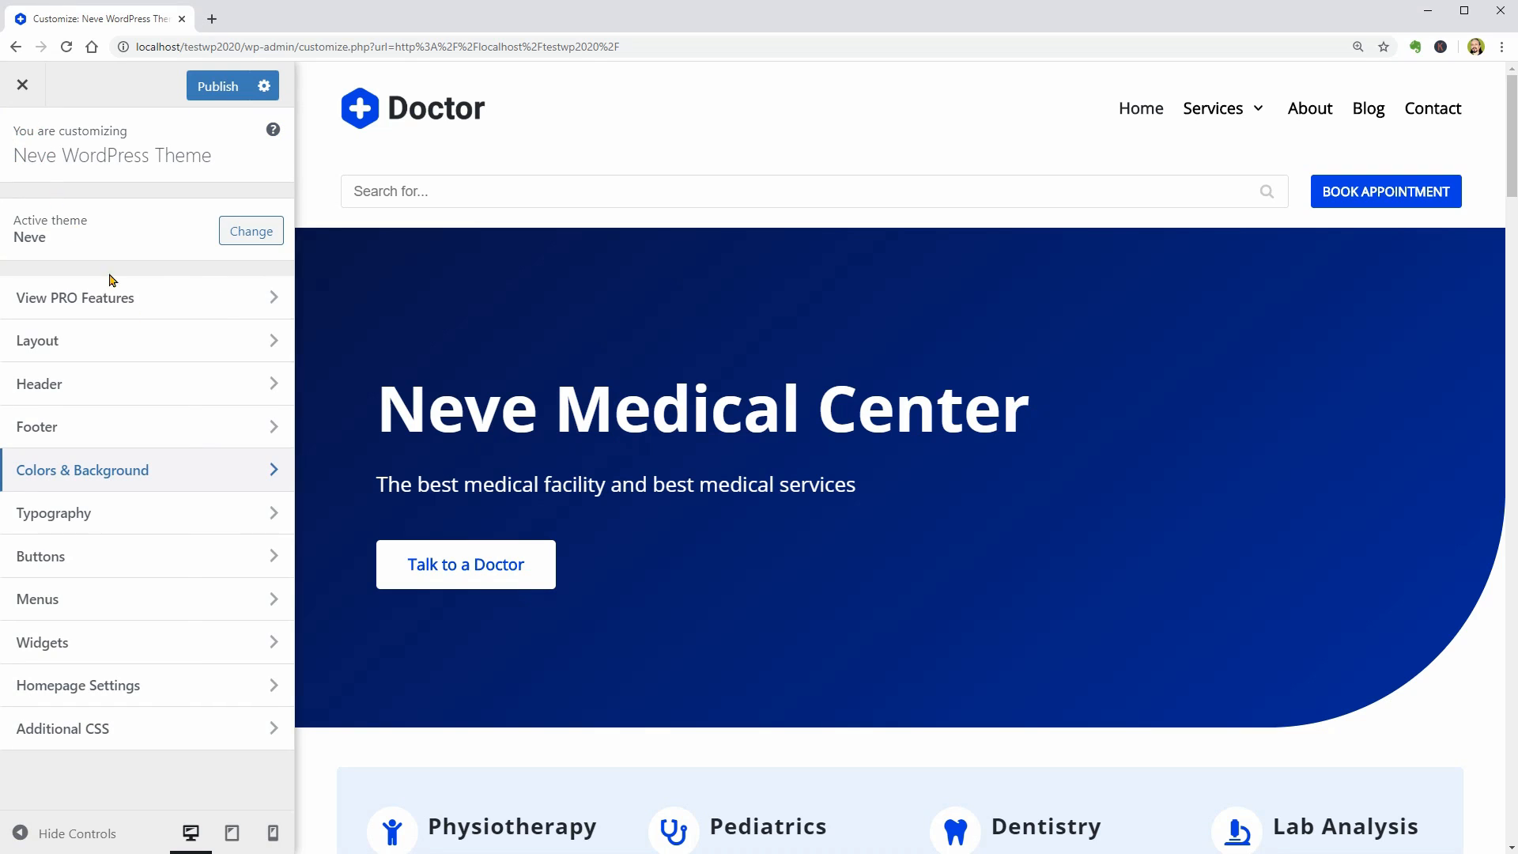
- Set the body font family to Roboto in the general Typography settings
{"action": "left_click", "coordinate": [278, 512]}
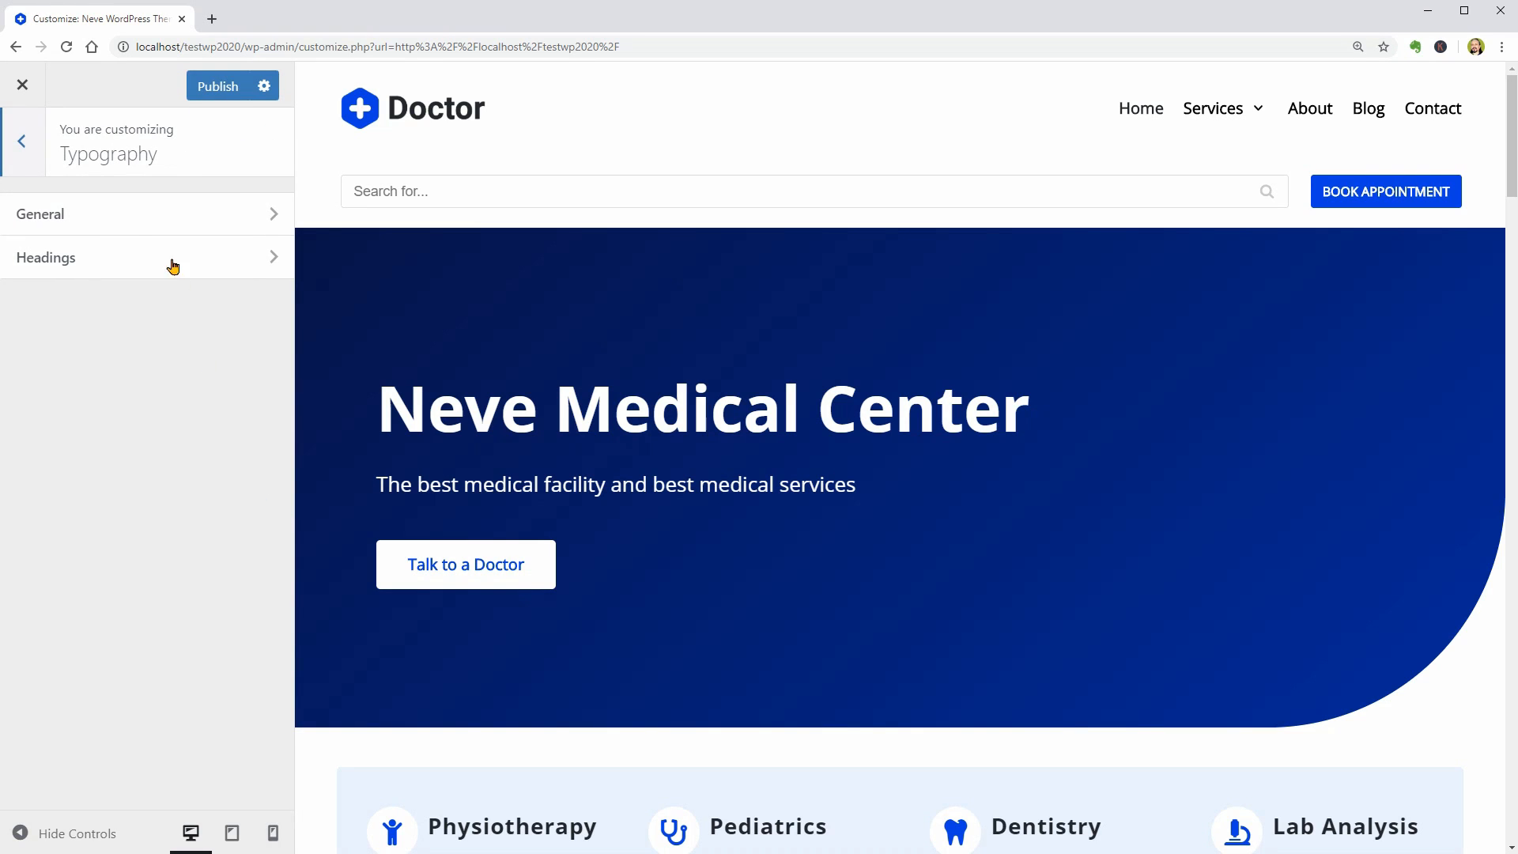
{"action": "left_click", "coordinate": [149, 211]}
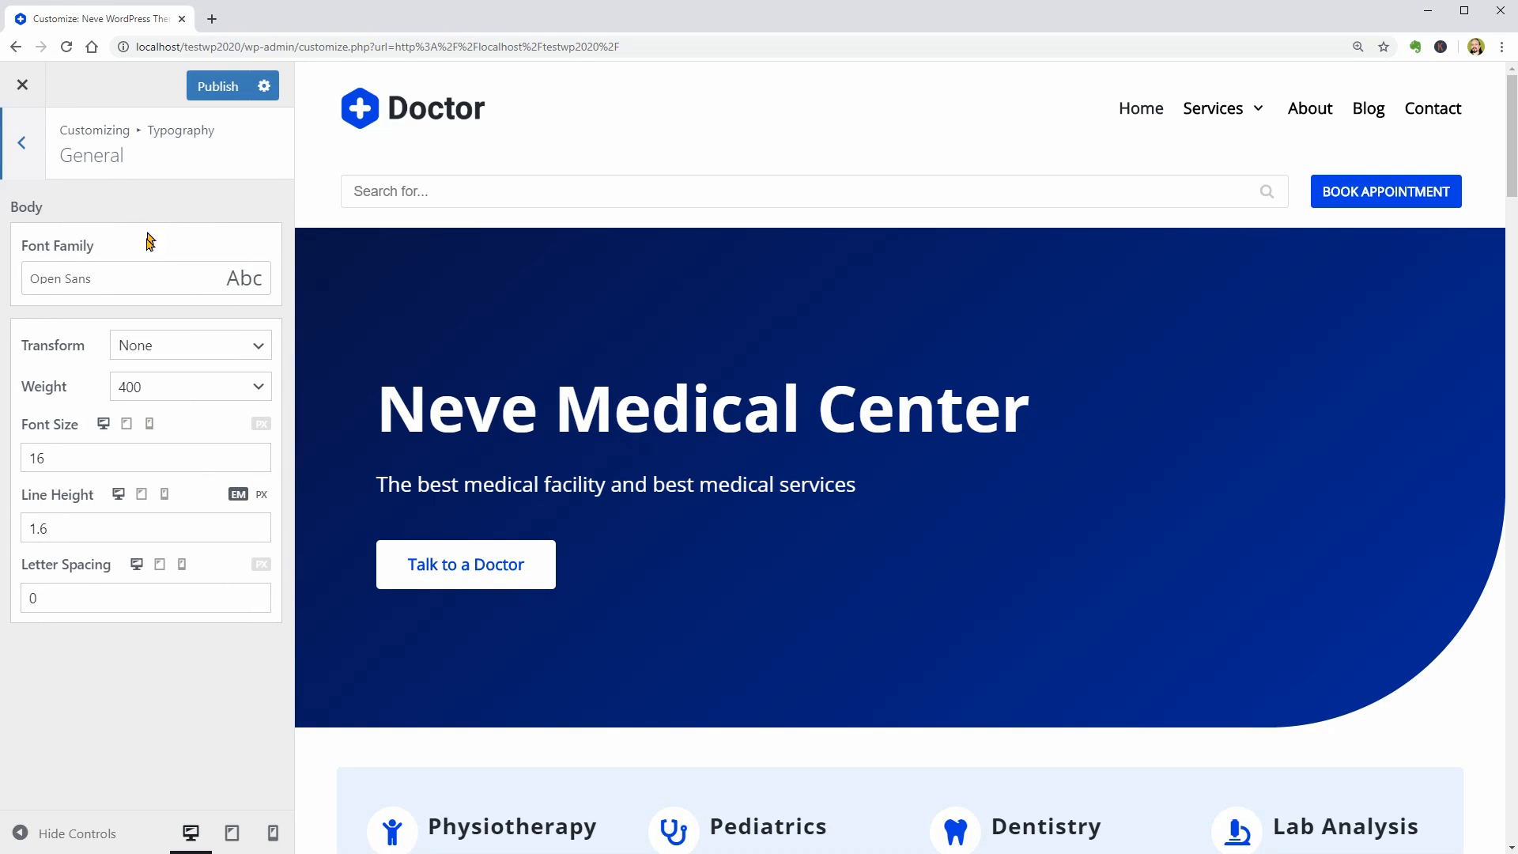
{"action": "left_click", "coordinate": [141, 280]}
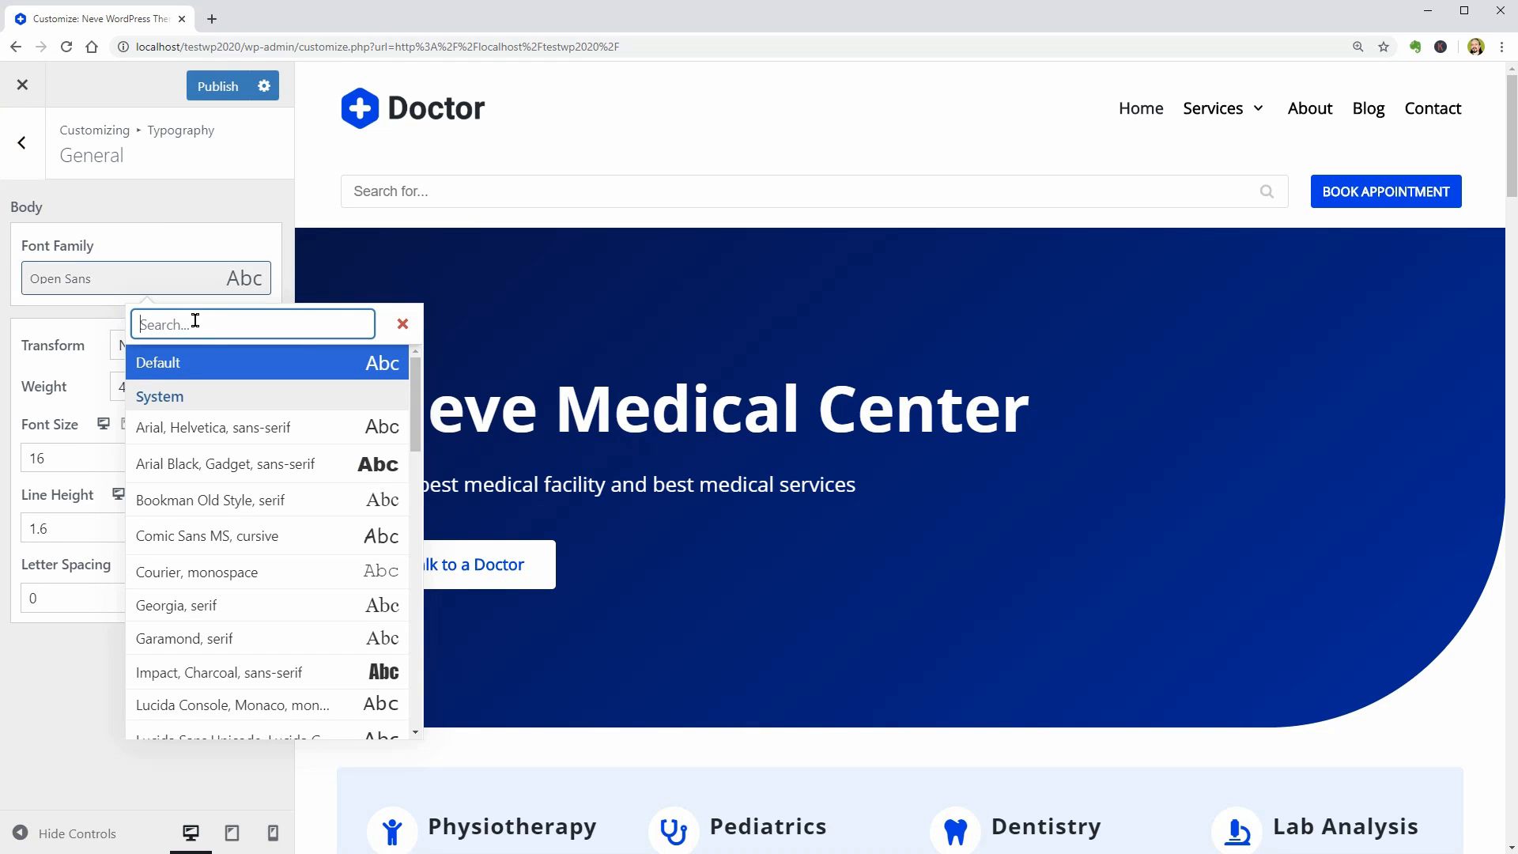
{"action": "type", "text": "roboto"}
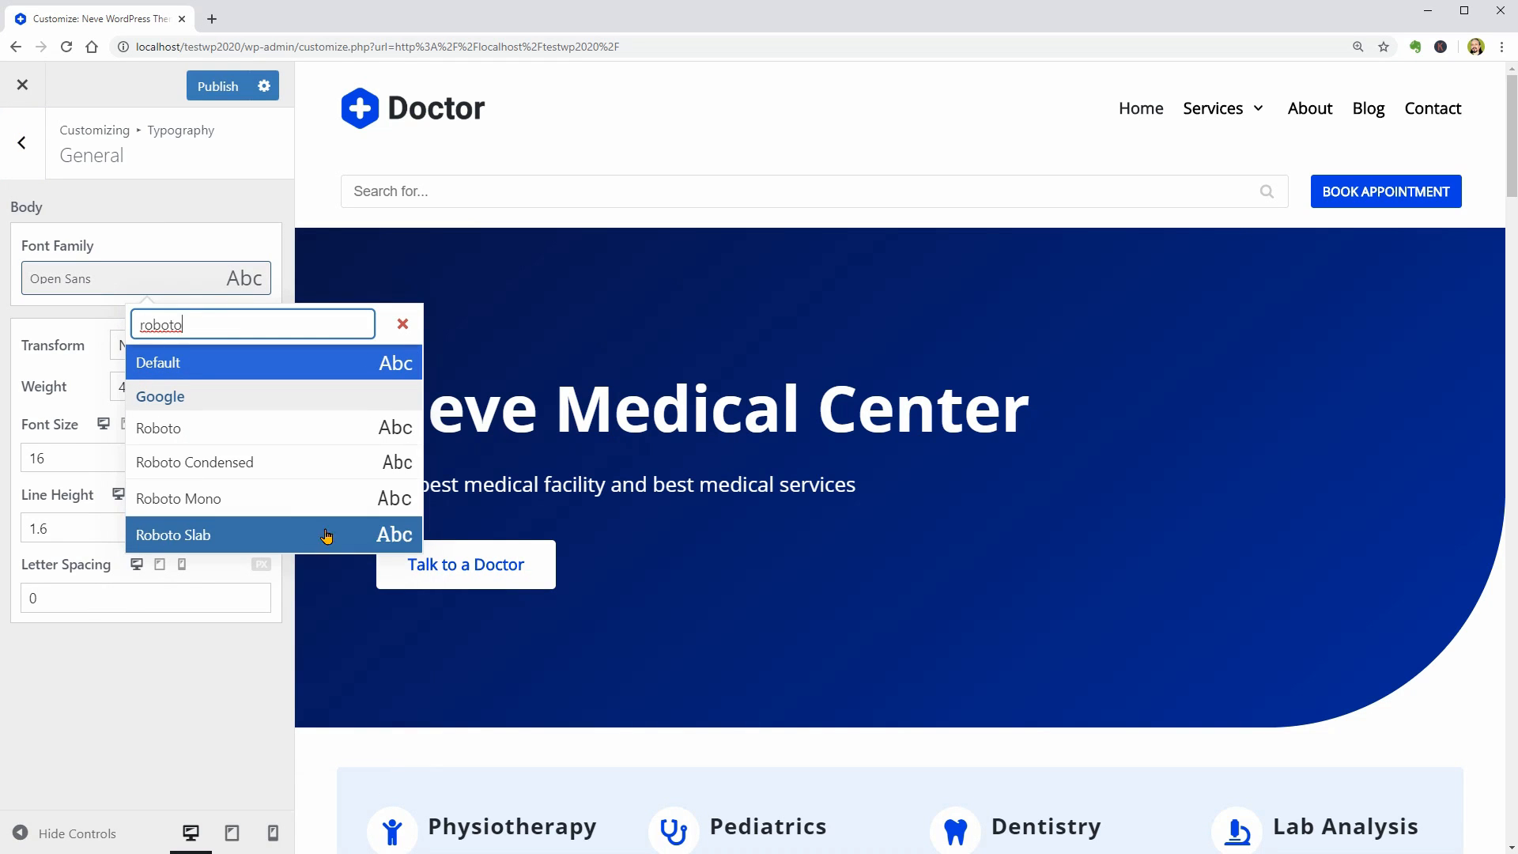
{"action": "left_click", "coordinate": [255, 429]}
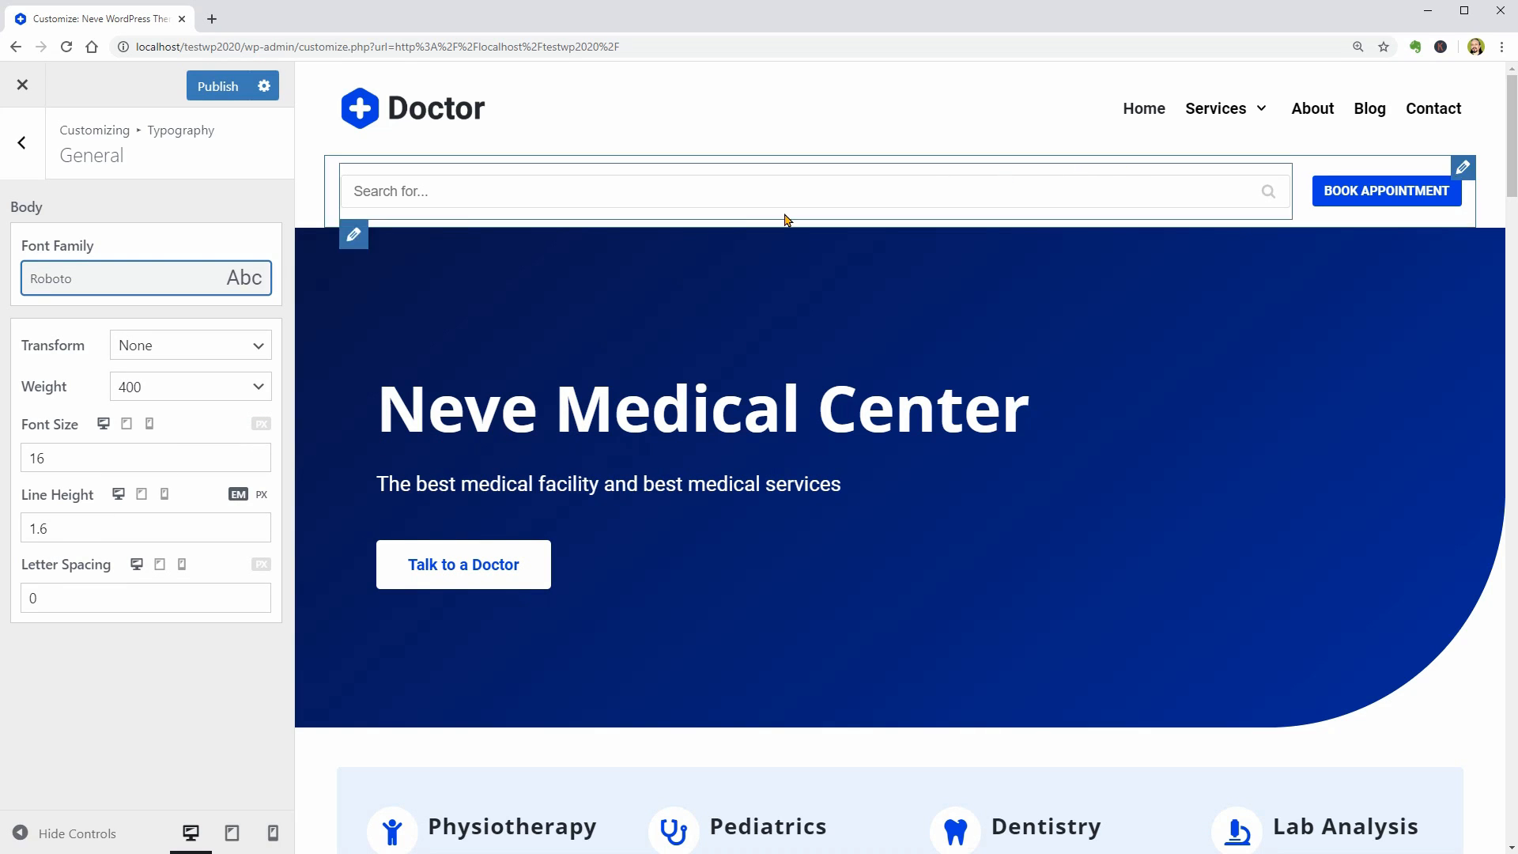
- Keep the body text transform at None and set the body font weight to 900
{"action": "left_click", "coordinate": [222, 361]}
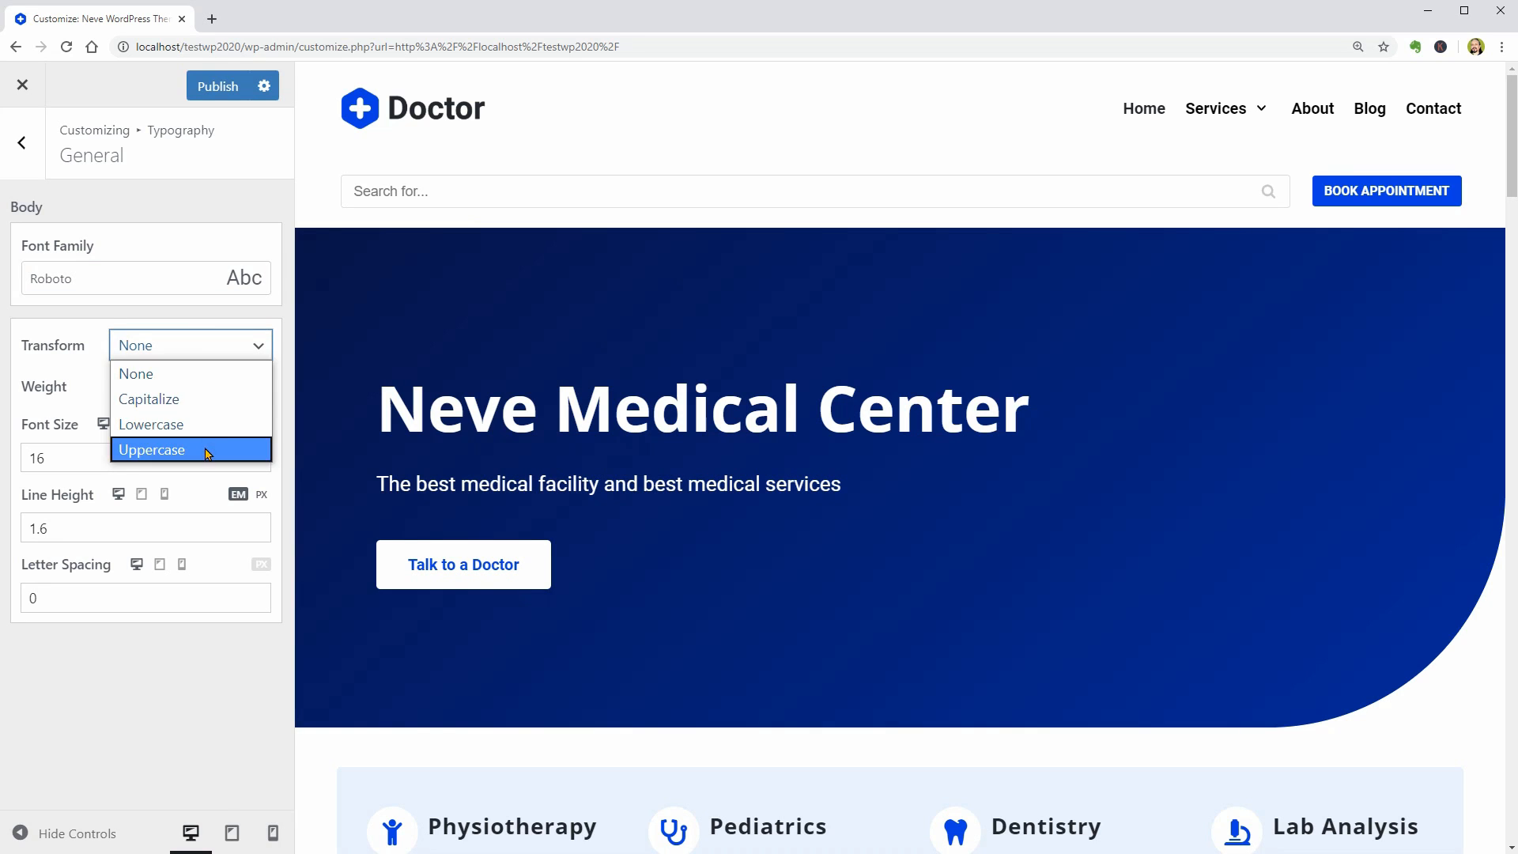
{"action": "left_click", "coordinate": [200, 381]}
{"action": "left_click", "coordinate": [197, 385]}
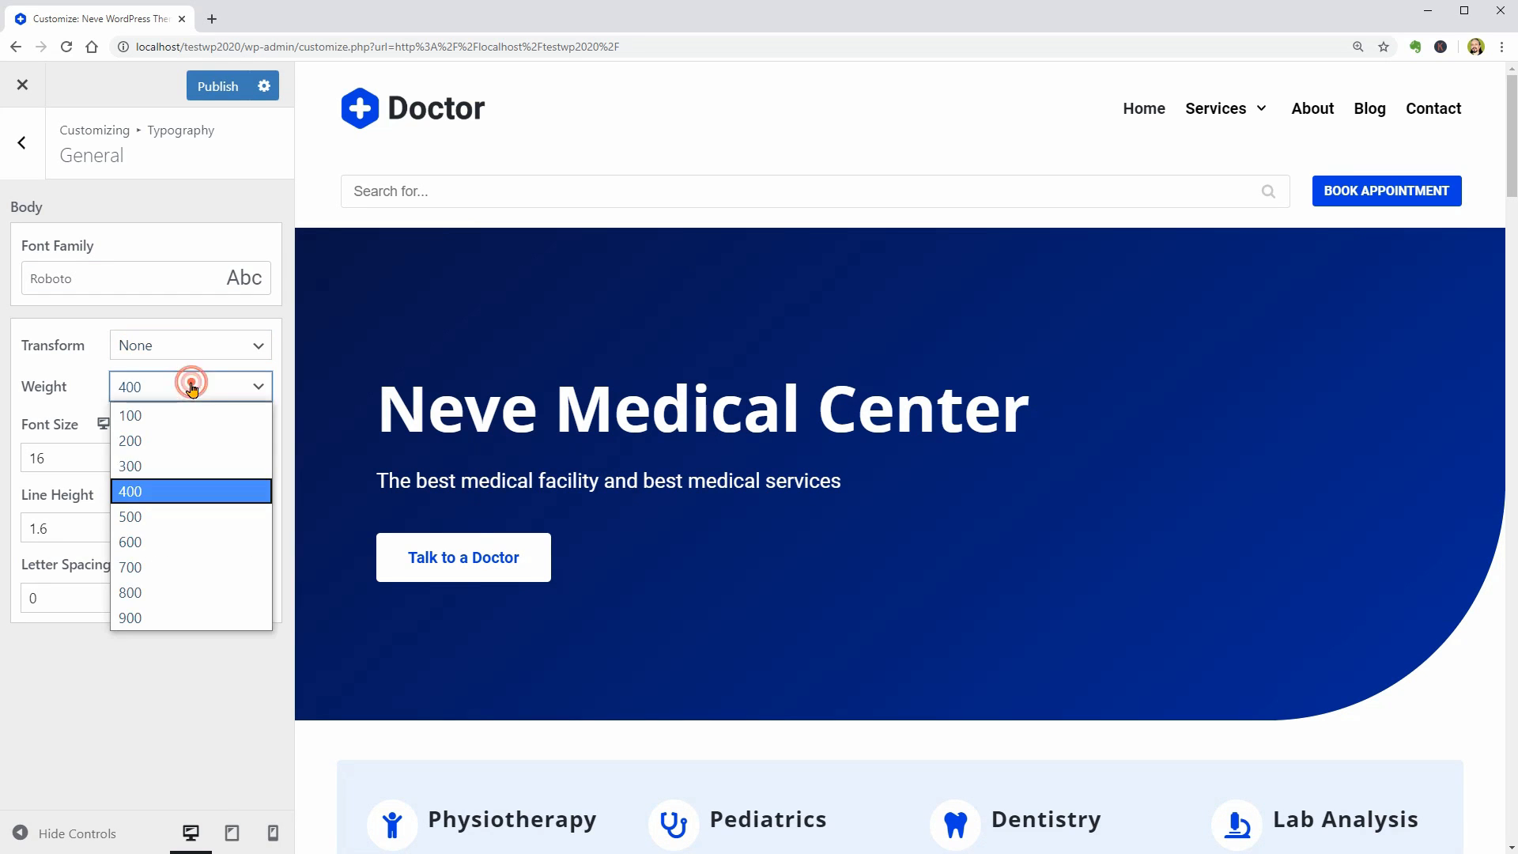
{"action": "left_click", "coordinate": [175, 616]}
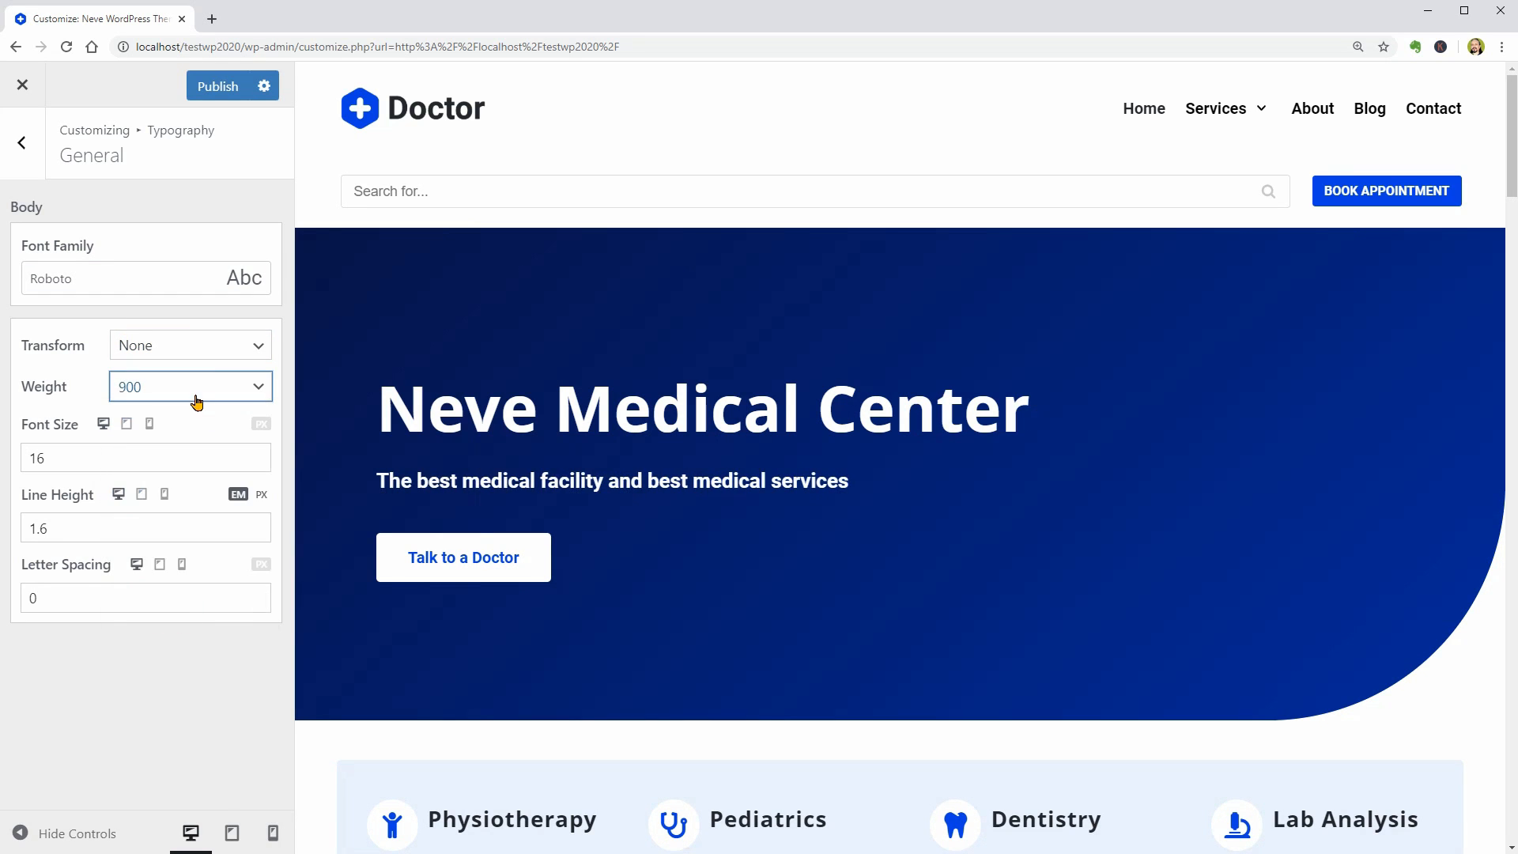
- Set the desktop body text to font size 12, line height 2 and letter spacing 0.4
{"action": "left_click", "coordinate": [260, 464]}
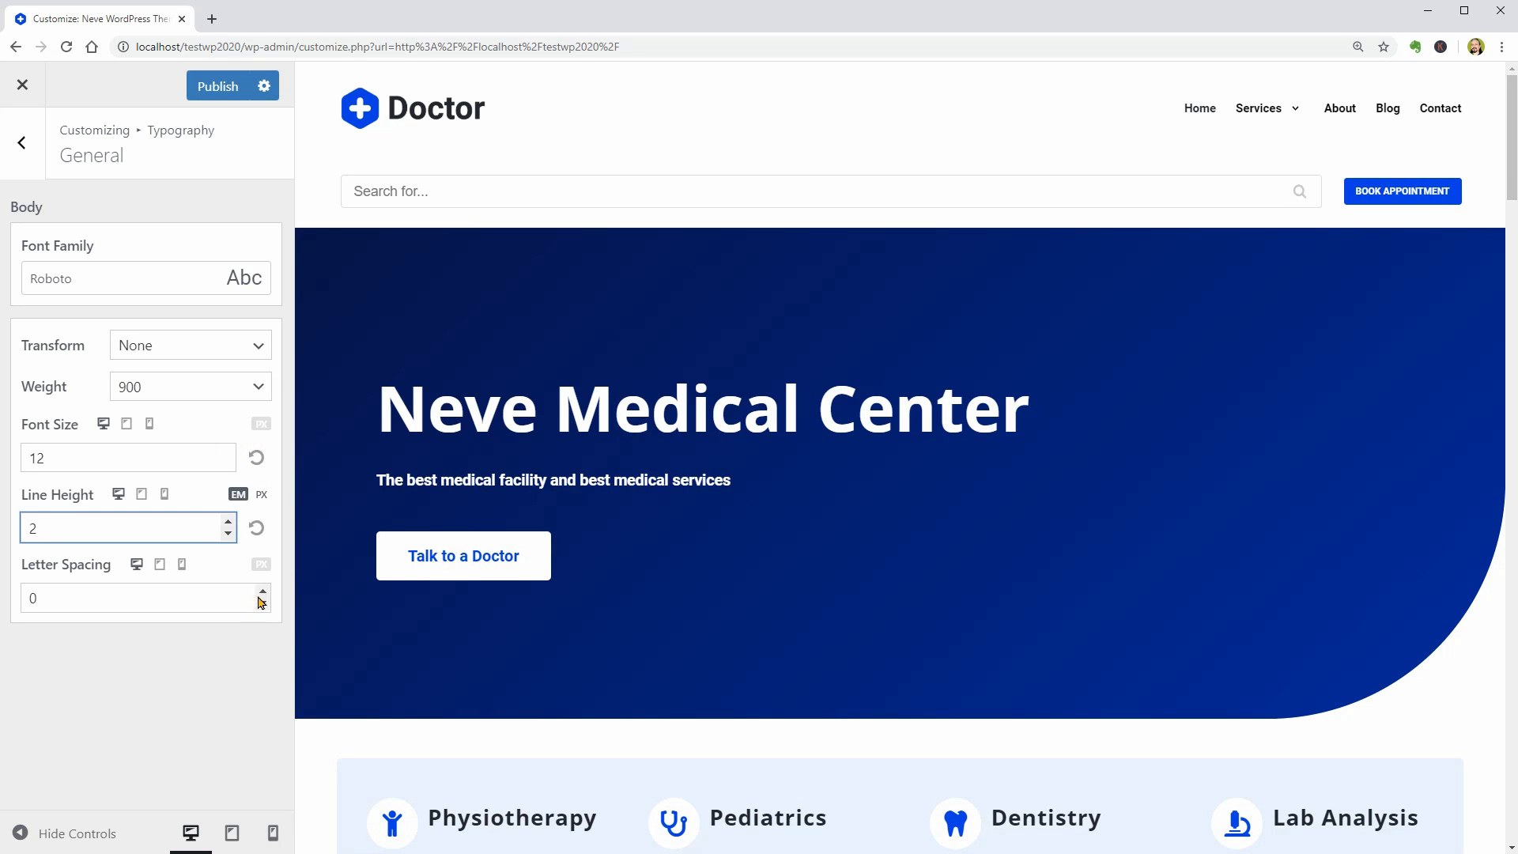
{"action": "left_click", "coordinate": [261, 592]}
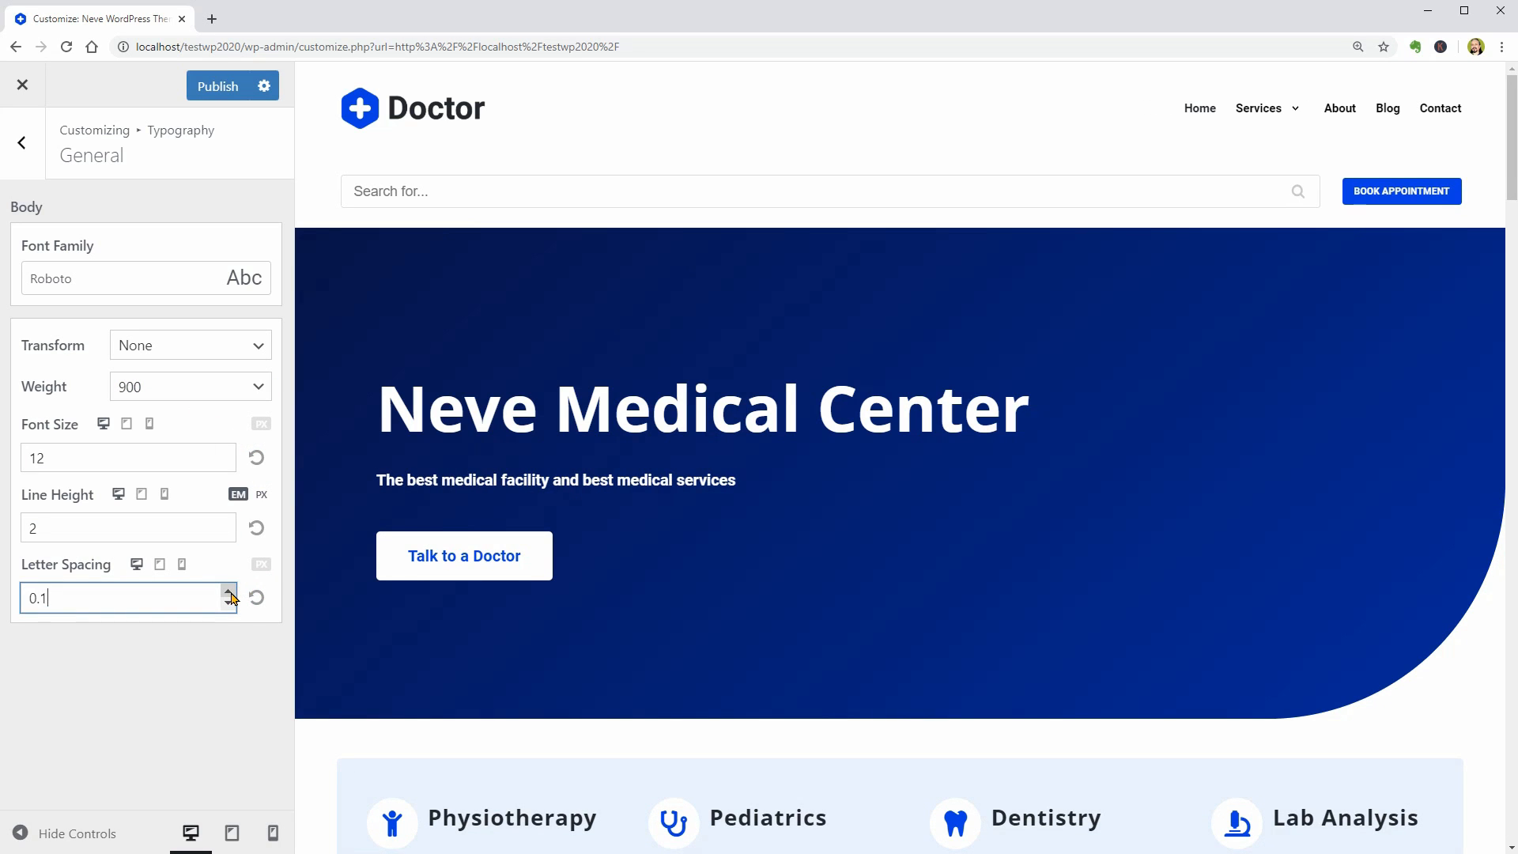
{"action": "left_click", "coordinate": [230, 592]}
{"action": "left_click", "coordinate": [229, 592]}
{"action": "left_click", "coordinate": [229, 592]}
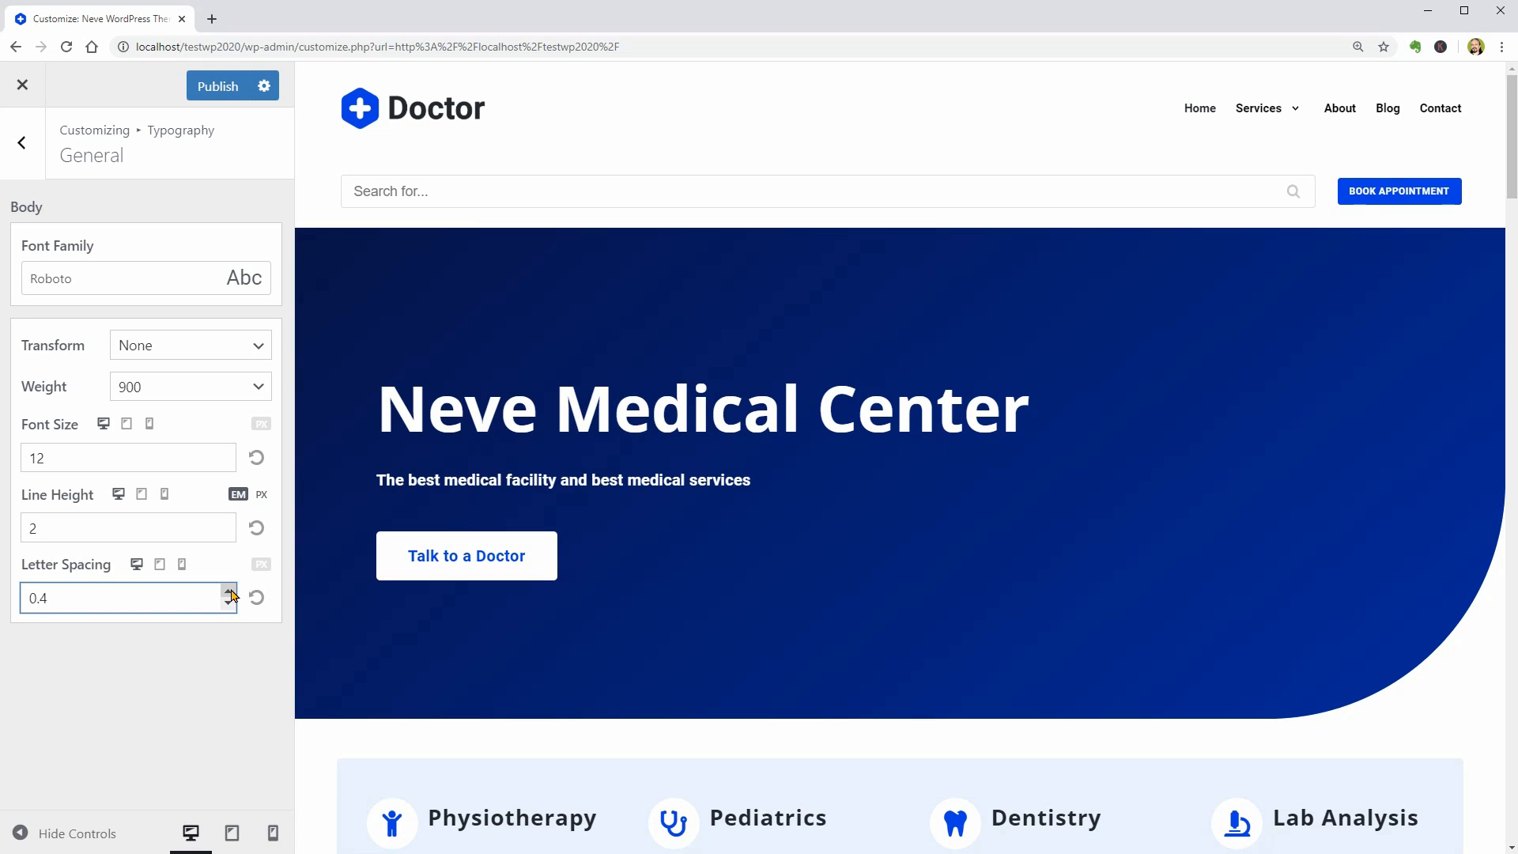
- View the body typography settings for tablet and mobile, and return to the desktop view
{"action": "left_click", "coordinate": [161, 566]}
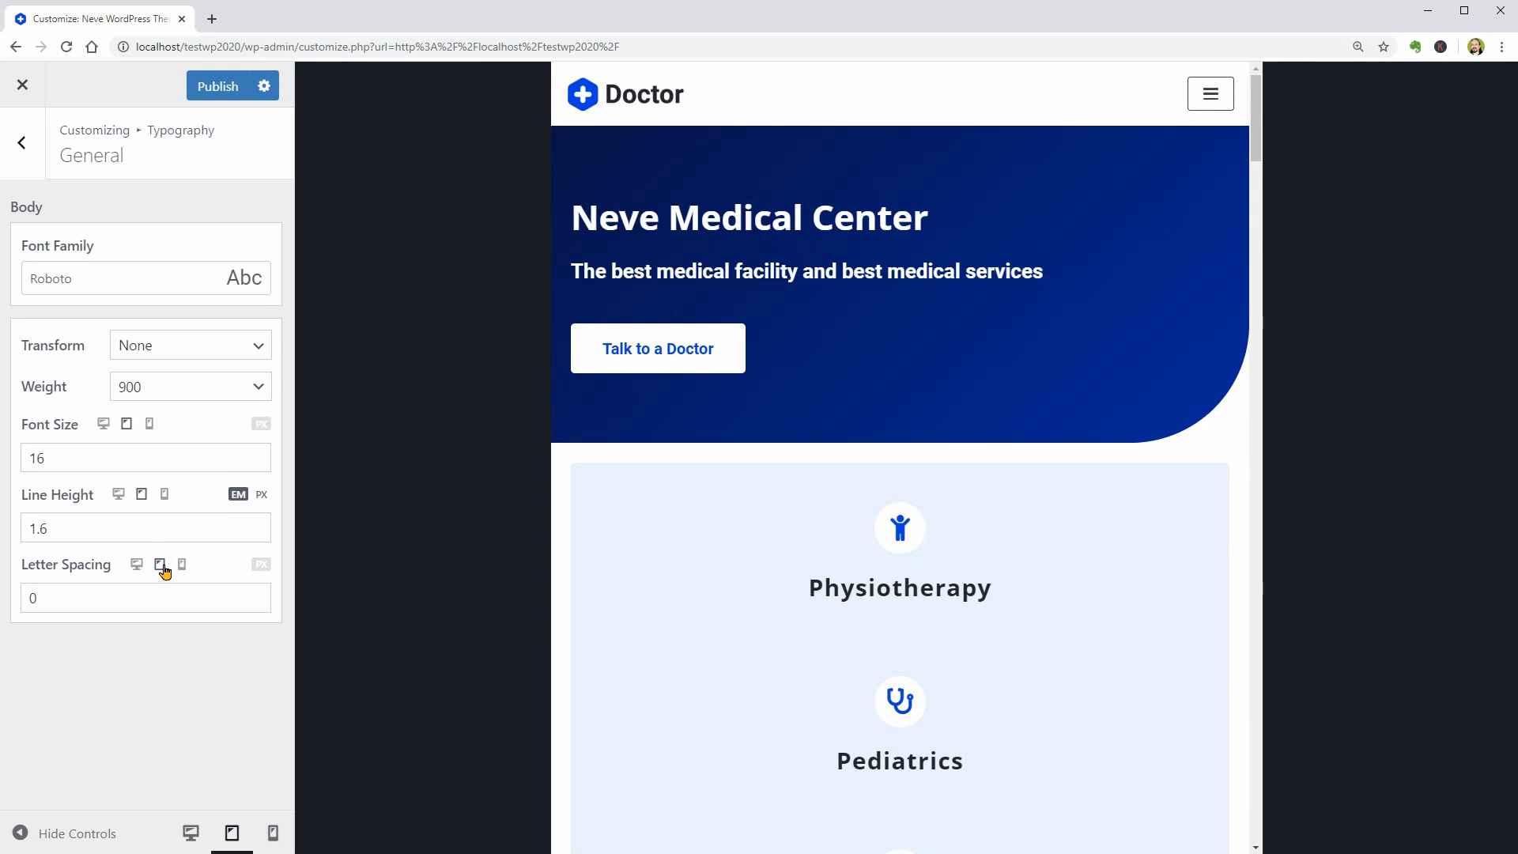
{"action": "left_click", "coordinate": [182, 566]}
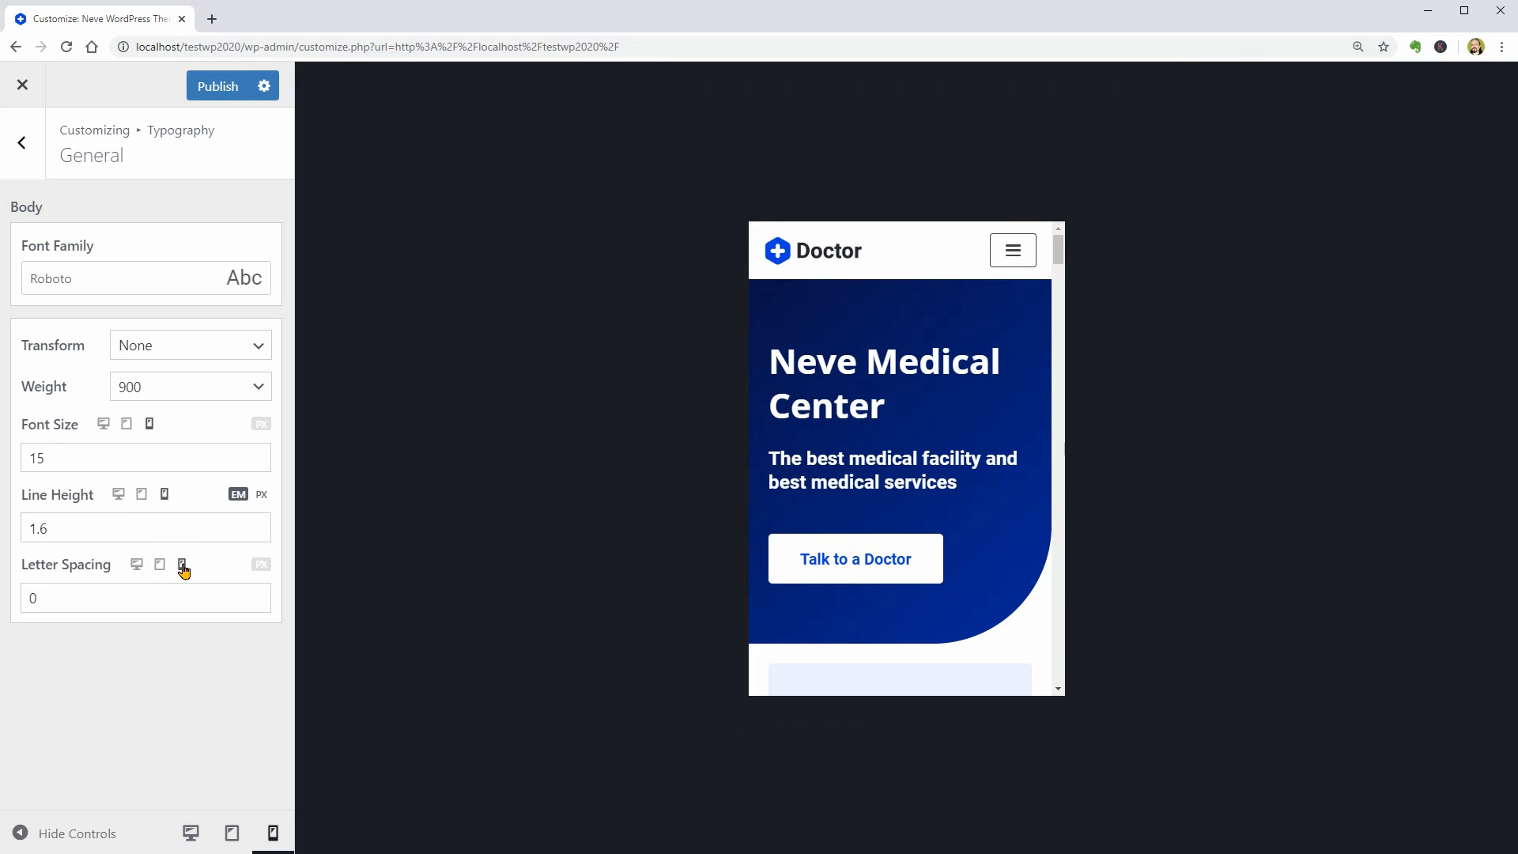
{"action": "left_click", "coordinate": [139, 567]}
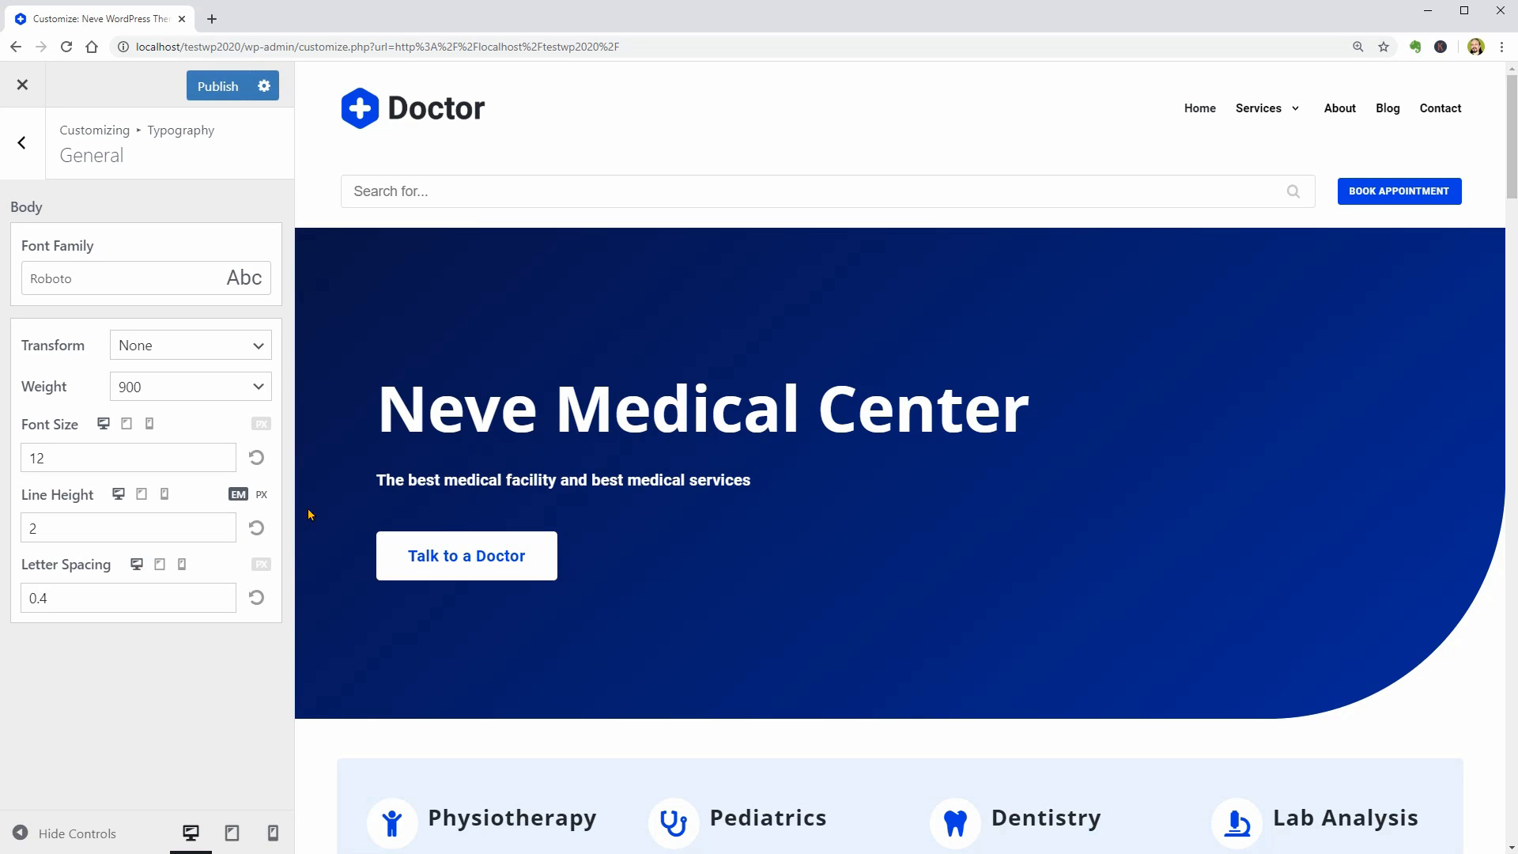
- Preview the Blog page and set the H2 headings' font size to 22 px in the Typography settings
{"action": "left_click", "coordinate": [1385, 110]}
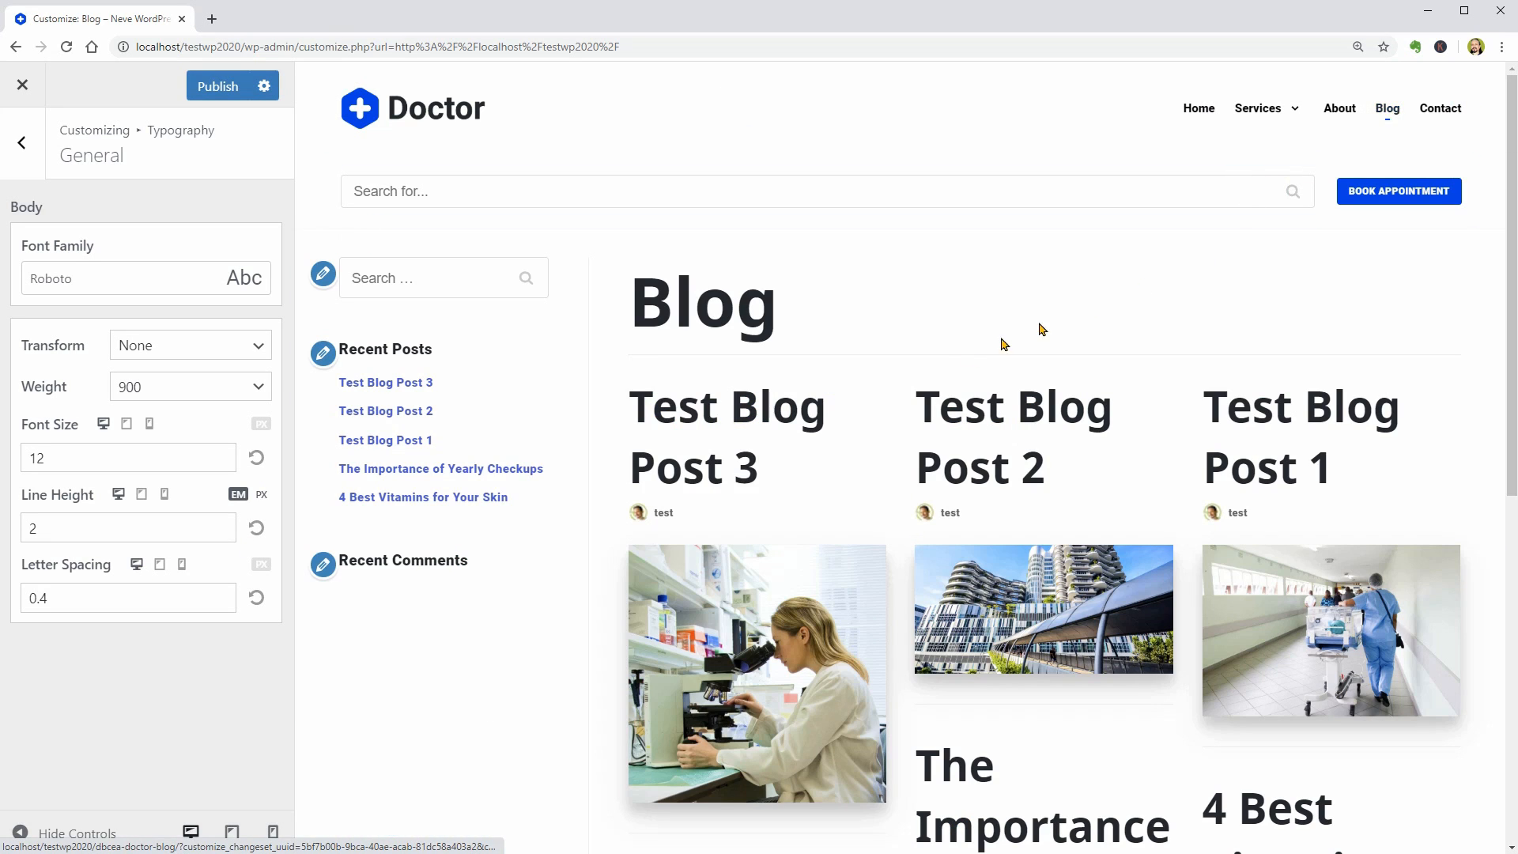
{"action": "left_click_drag", "start_coordinate": [783, 465], "coordinate": [642, 420]}
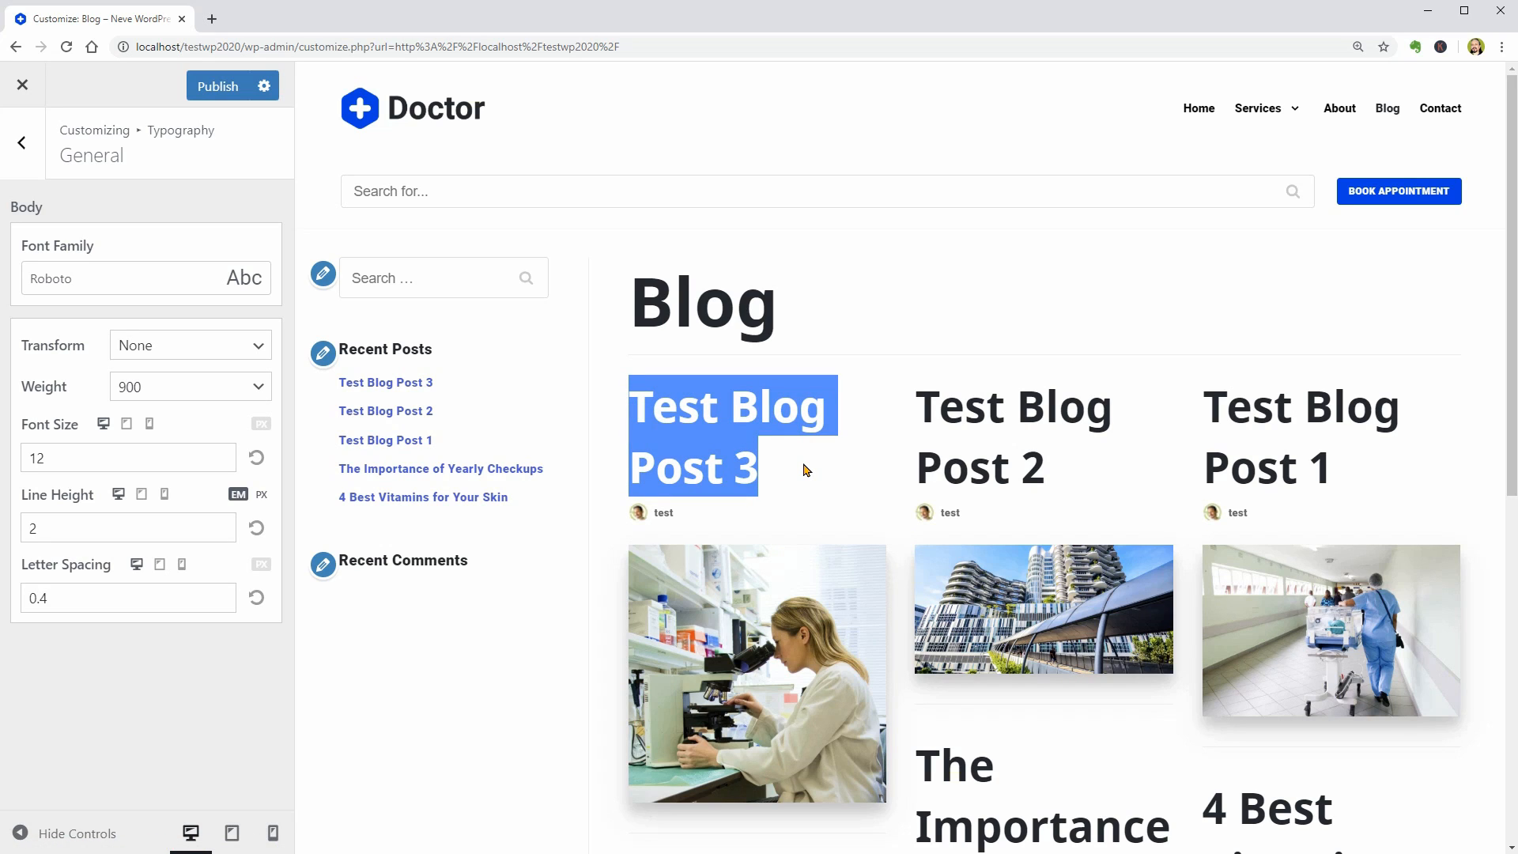
{"action": "left_click", "coordinate": [22, 144]}
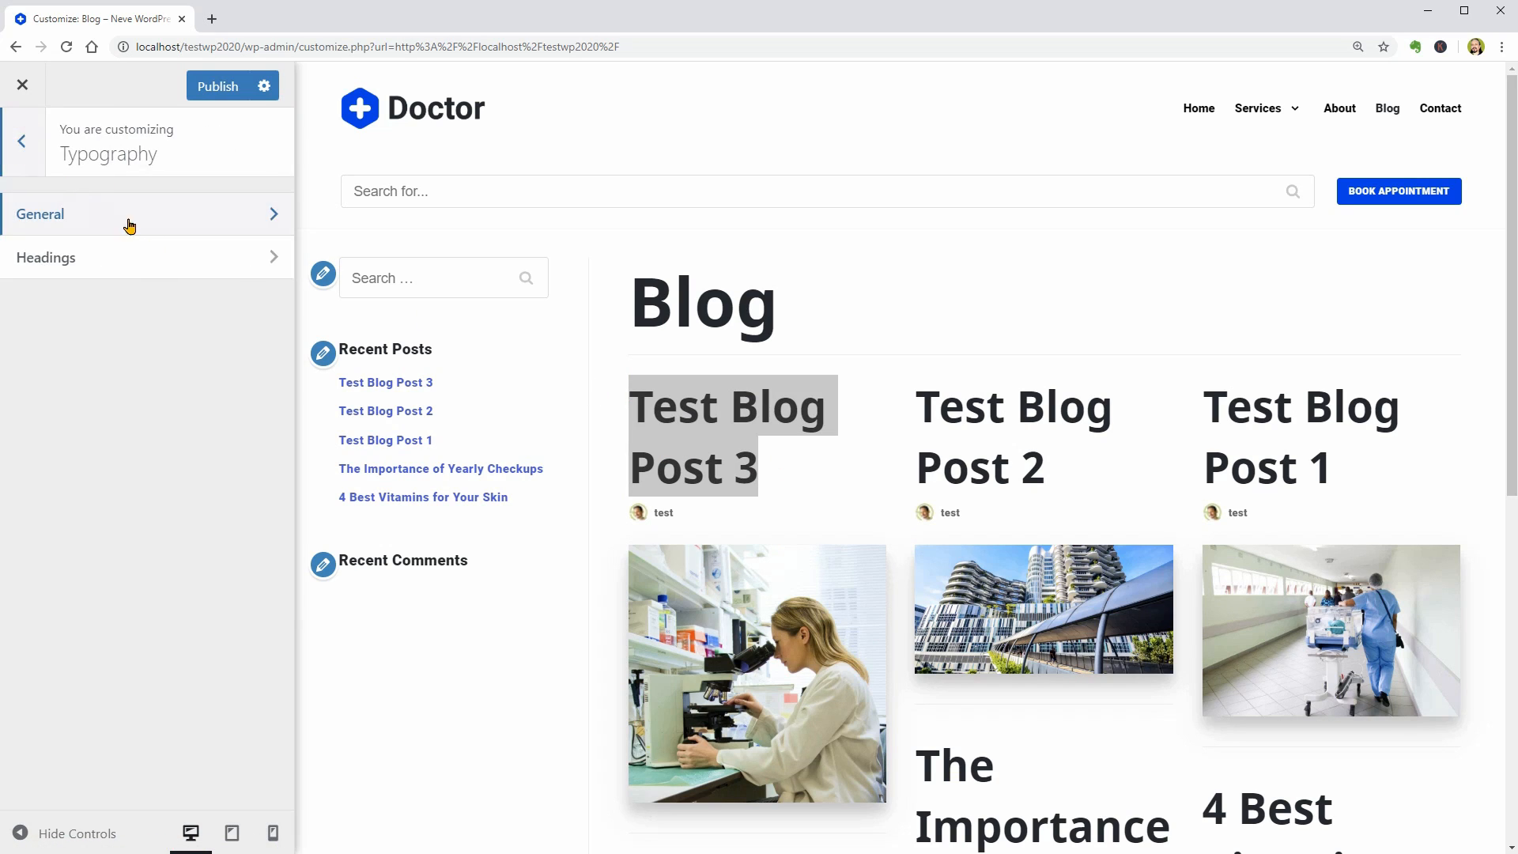
{"action": "left_click", "coordinate": [237, 271]}
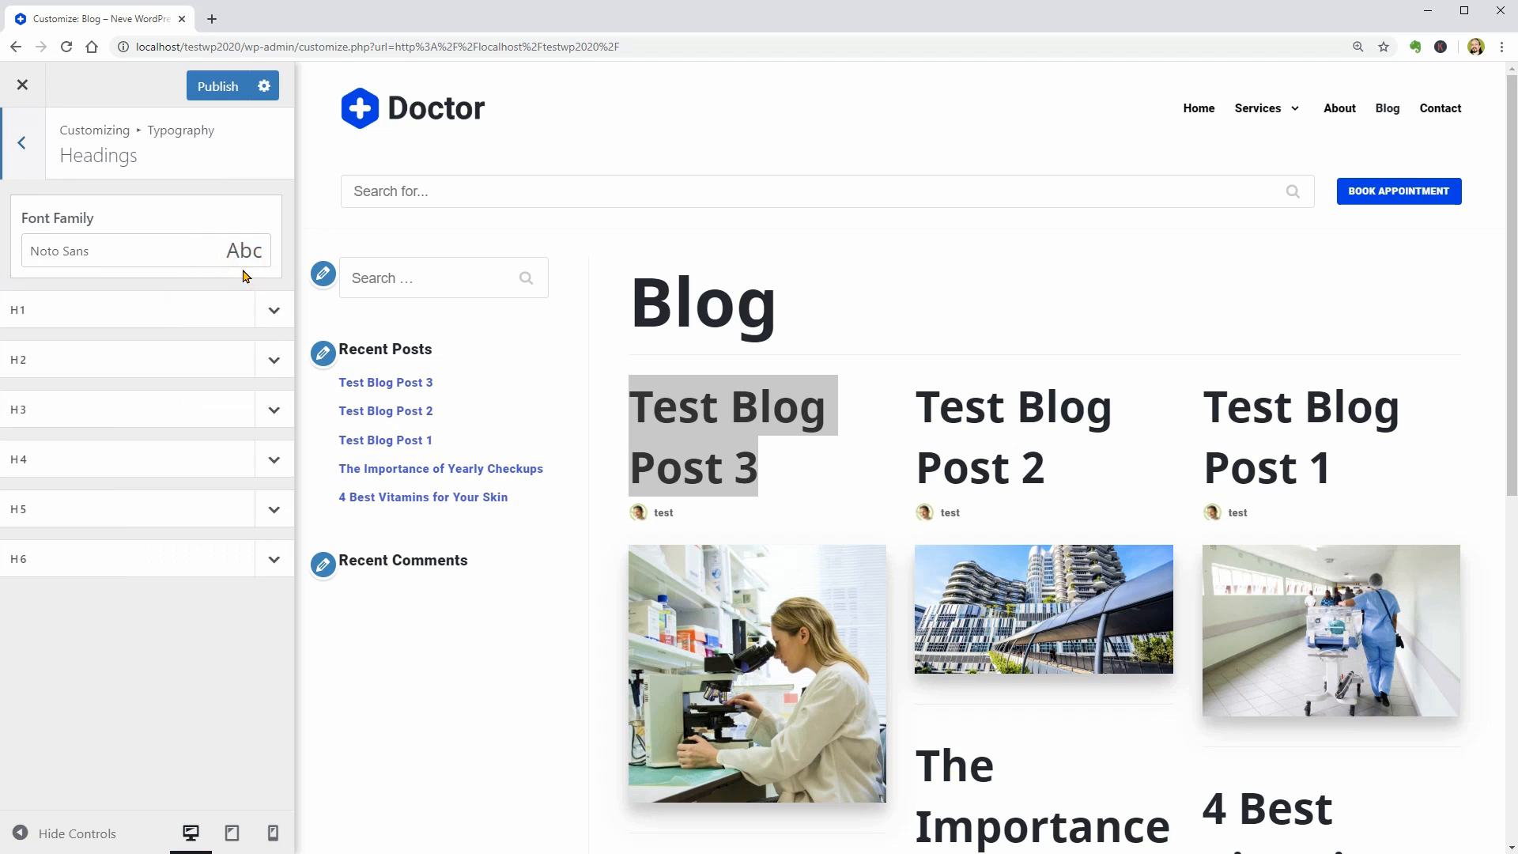
{"action": "left_click", "coordinate": [279, 364]}
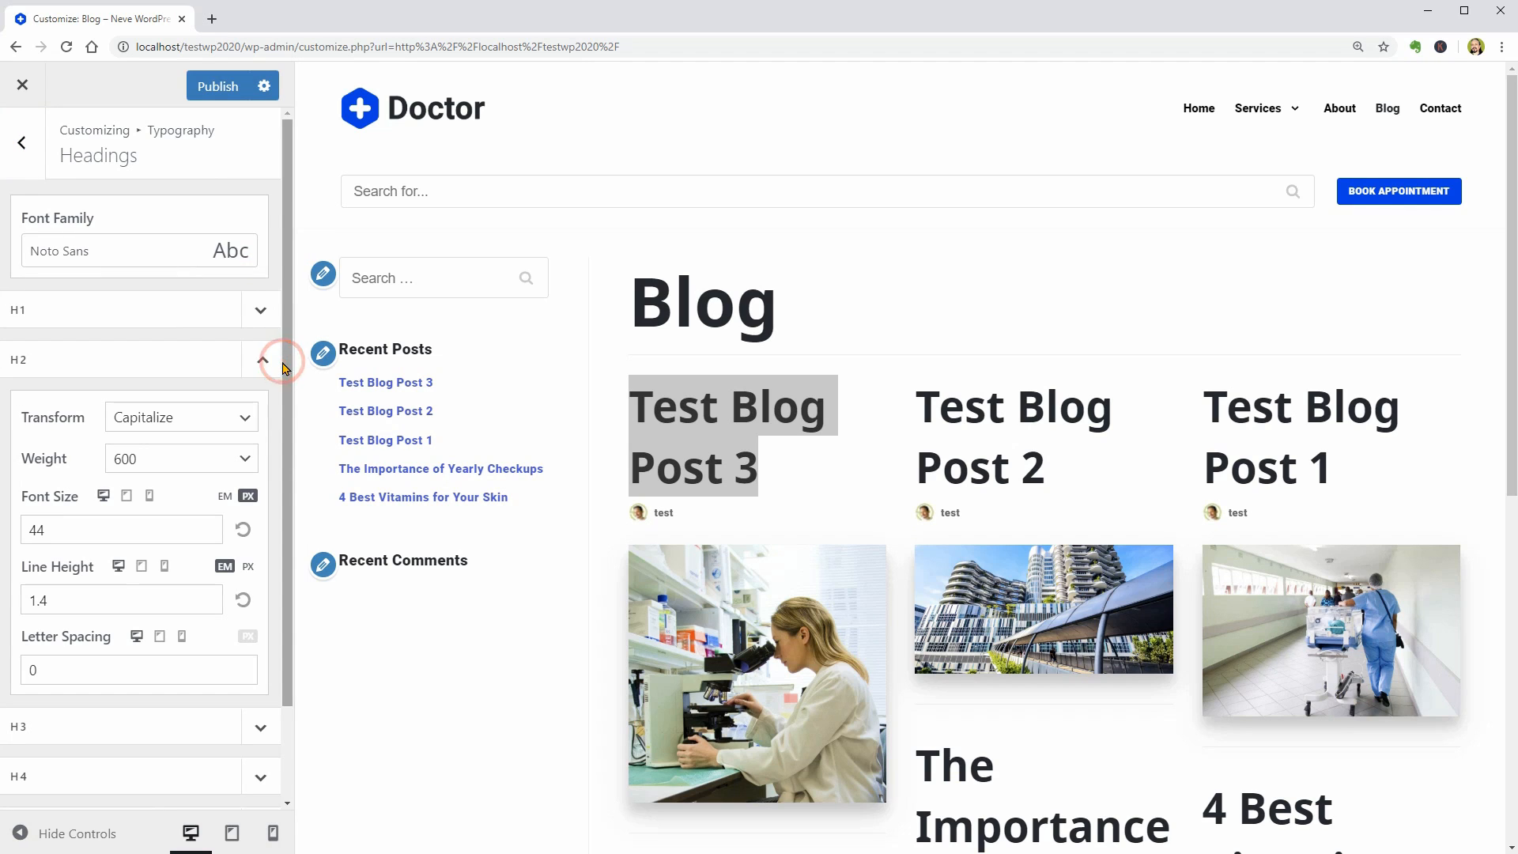
{"action": "left_click", "coordinate": [214, 536]}
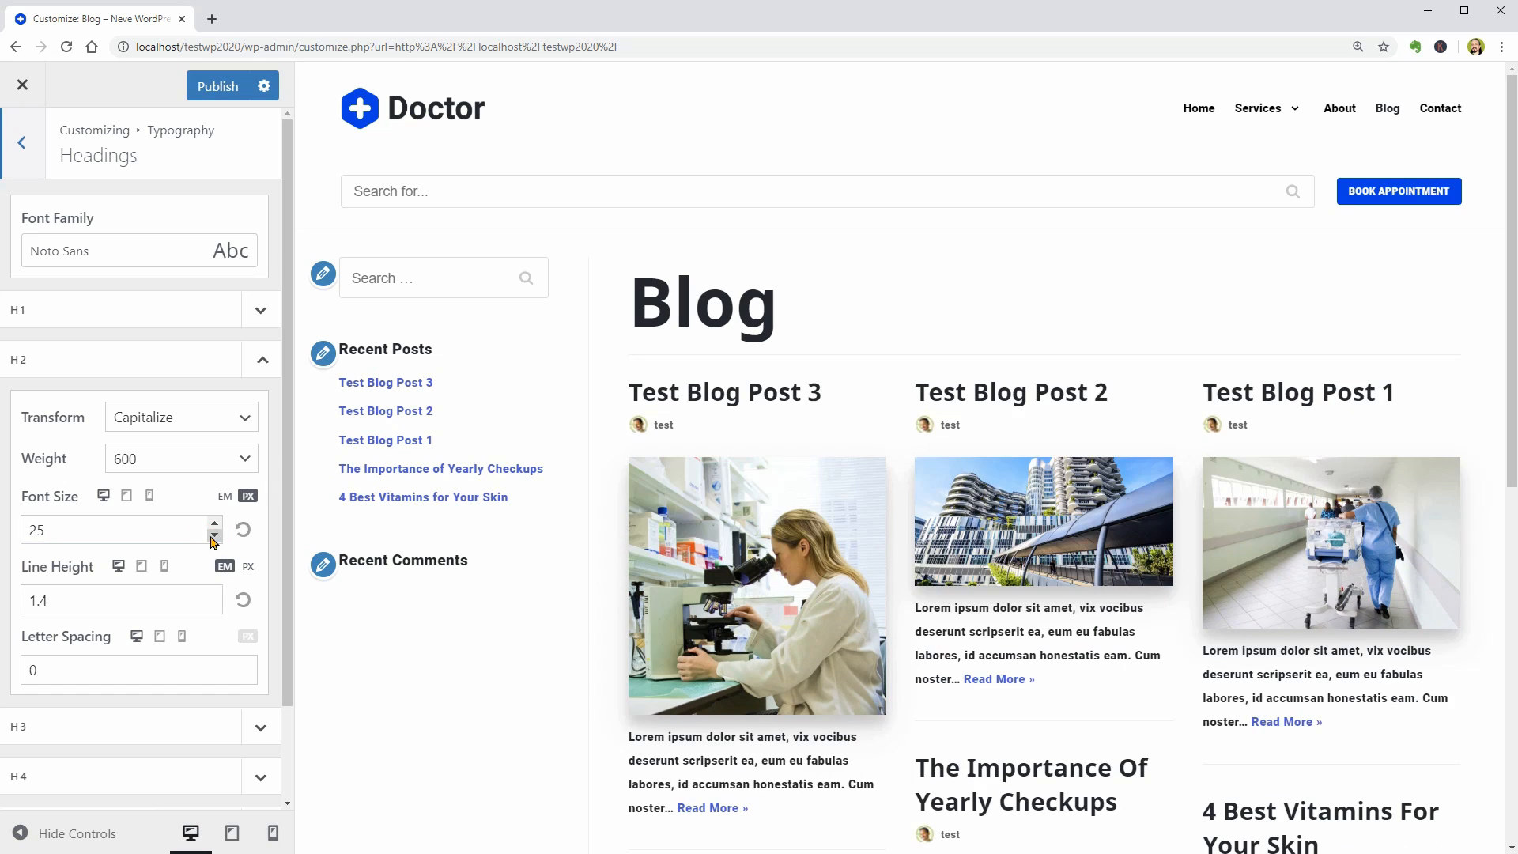
{"action": "left_click", "coordinate": [214, 537]}
{"action": "left_click", "coordinate": [214, 535]}
{"action": "left_click", "coordinate": [214, 535]}
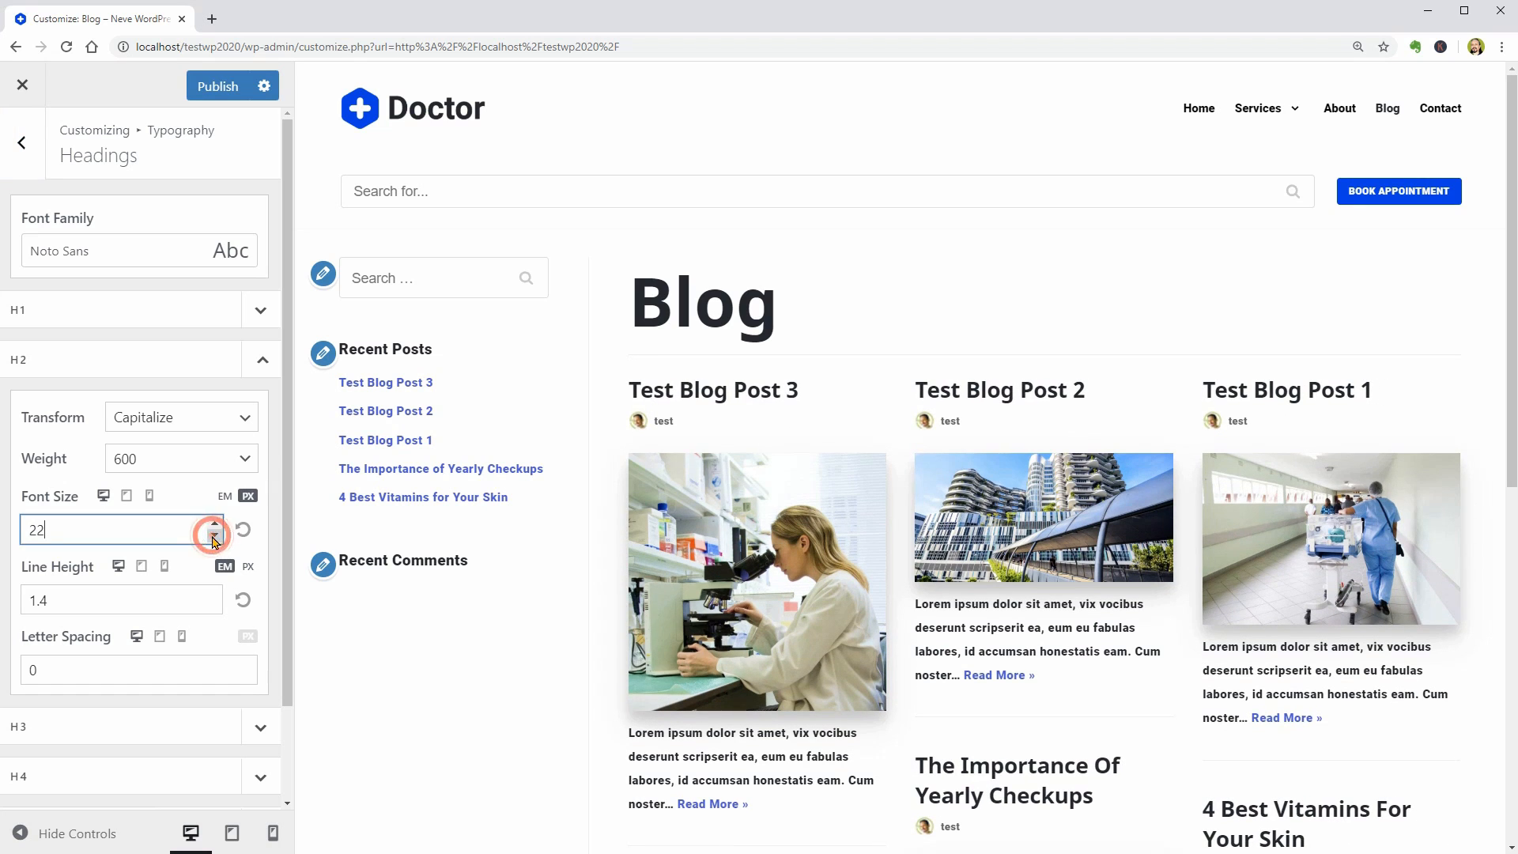
{"action": "scroll", "coordinate": [814, 688], "scroll_direction": "down", "scroll_amount": 4}
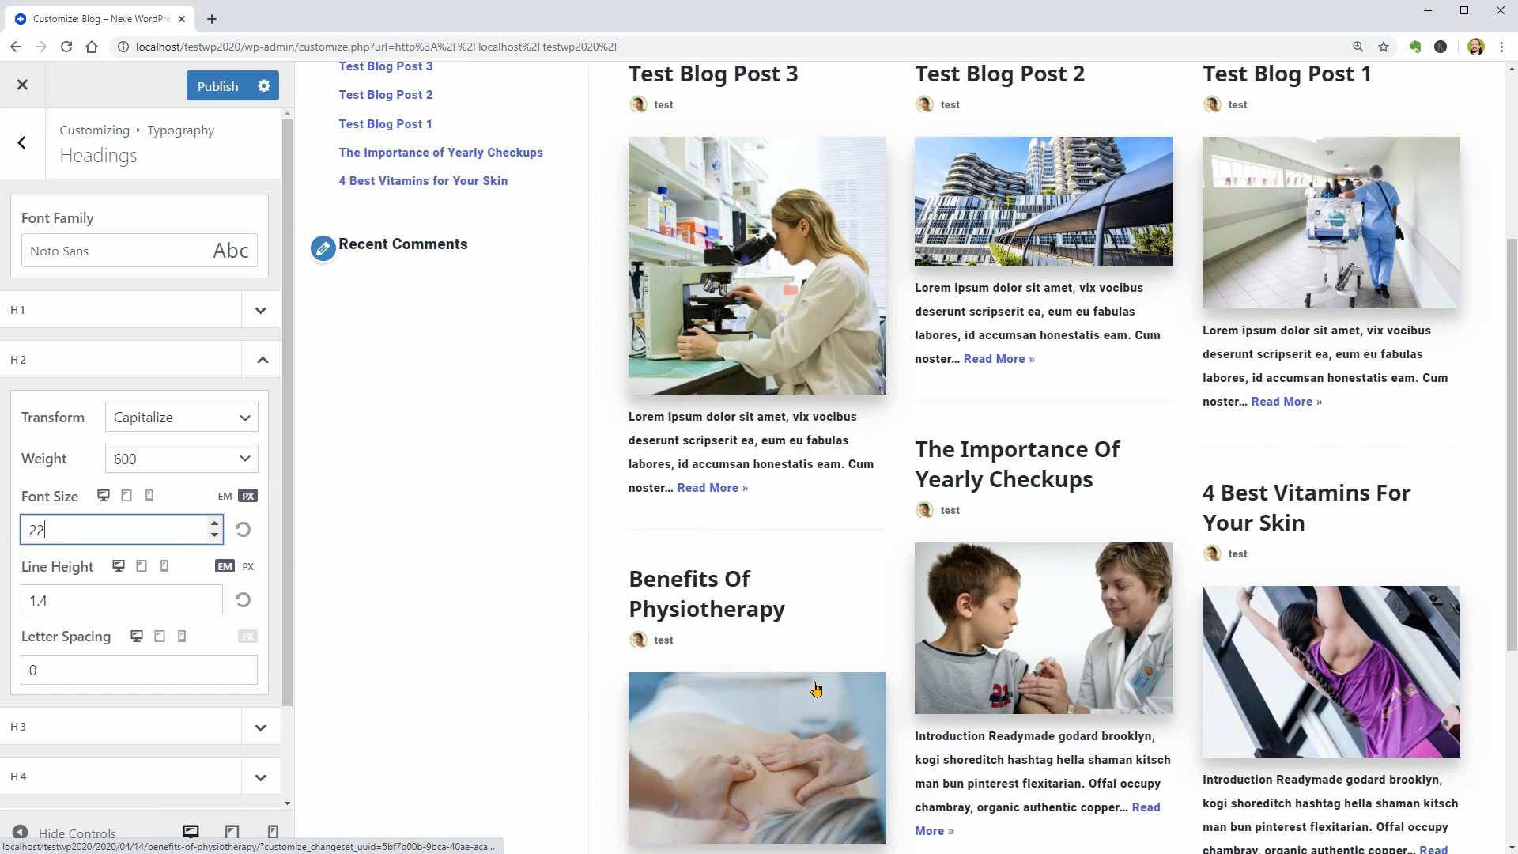
{"action": "scroll", "coordinate": [814, 691], "scroll_direction": "down", "scroll_amount": 1}
- Set the body font weight to 300 in the general Typography settings and check the Blog page text
{"action": "left_click", "coordinate": [21, 149]}
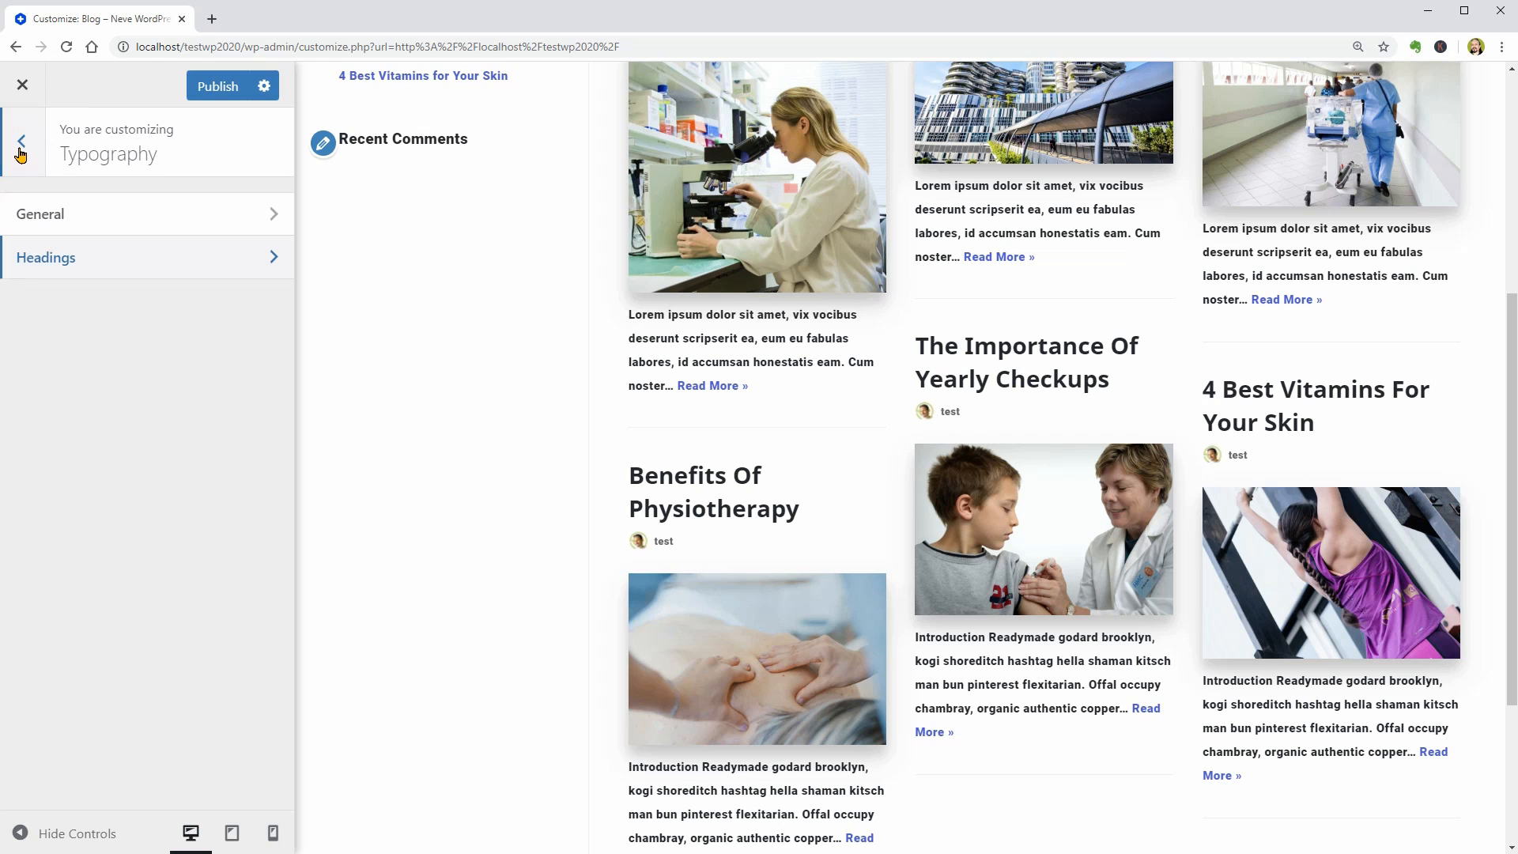
{"action": "left_click", "coordinate": [105, 220]}
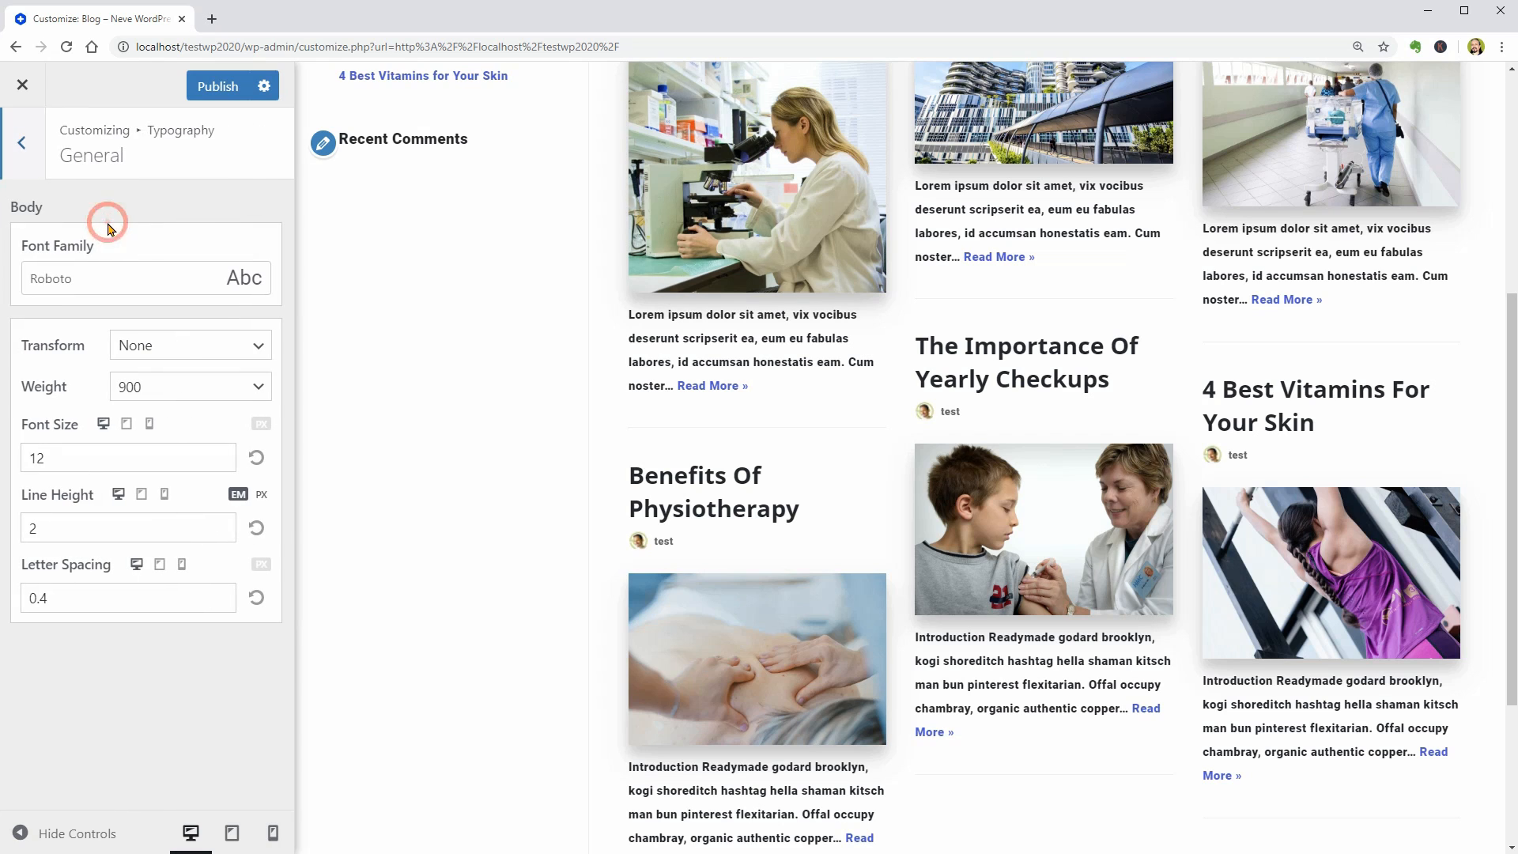
{"action": "left_click", "coordinate": [206, 391]}
{"action": "left_click", "coordinate": [209, 465]}
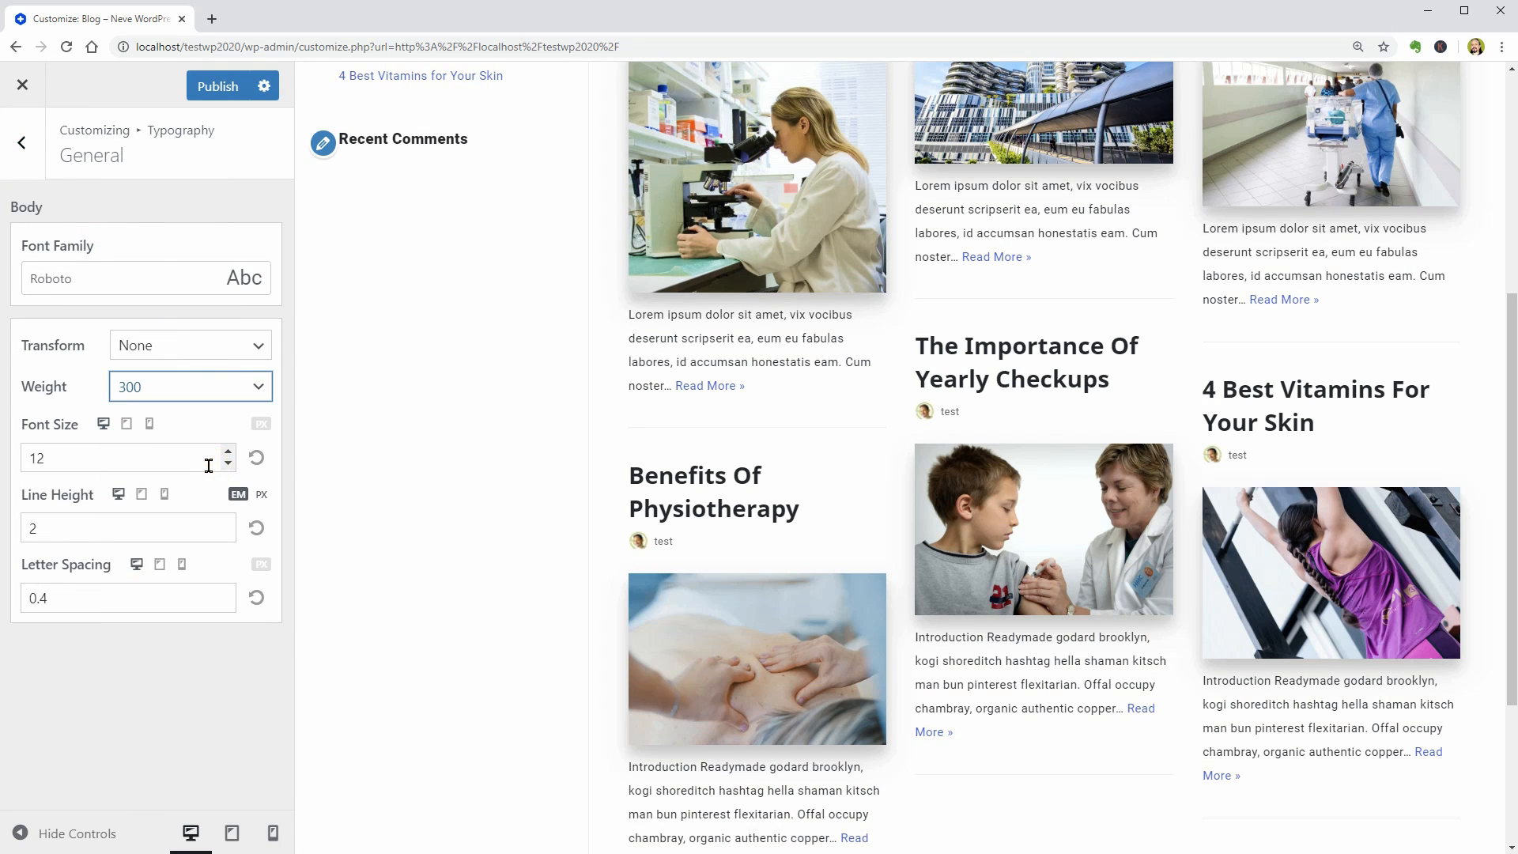
{"action": "scroll", "coordinate": [953, 688], "scroll_direction": "down", "scroll_amount": 2}
{"action": "scroll", "coordinate": [954, 694], "scroll_direction": "up", "scroll_amount": 7}
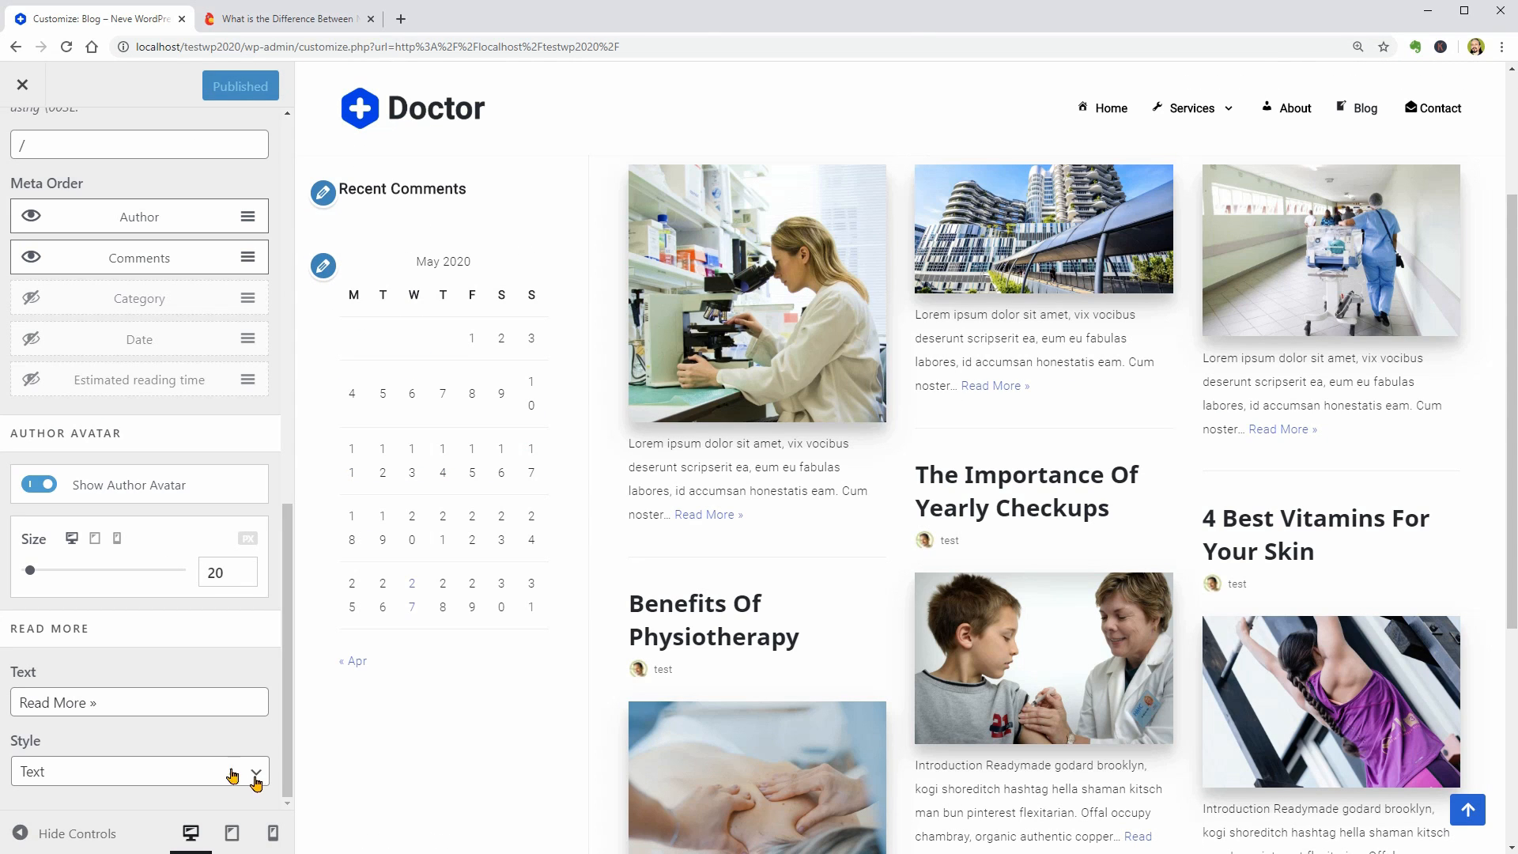
- Try the Primary Button style for the blog's Read More link and switch it to Secondary Button
{"action": "triple_click", "coordinate": [142, 704]}
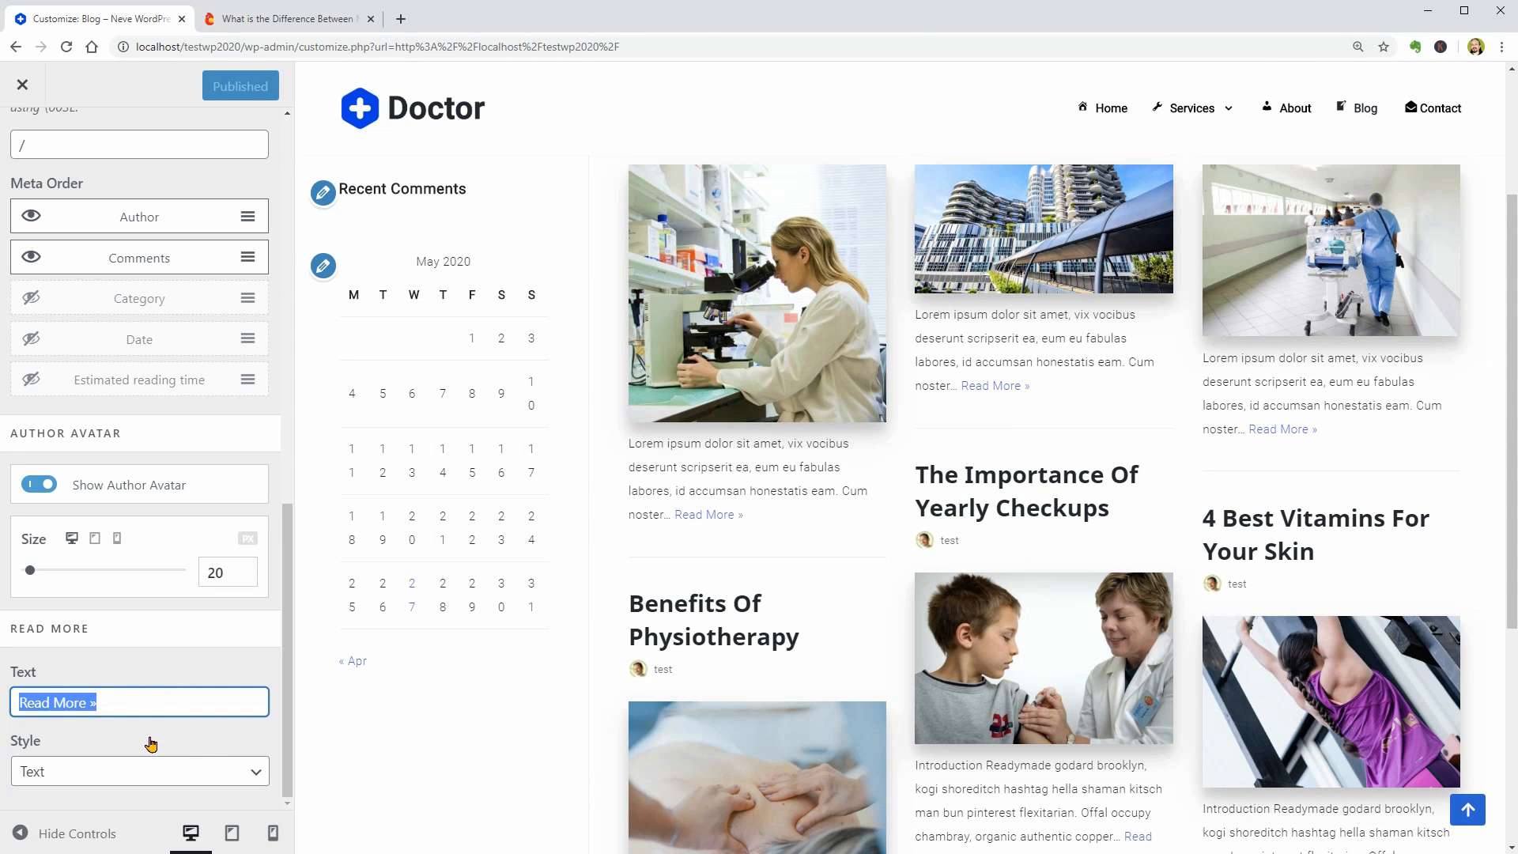
{"action": "left_click", "coordinate": [241, 781]}
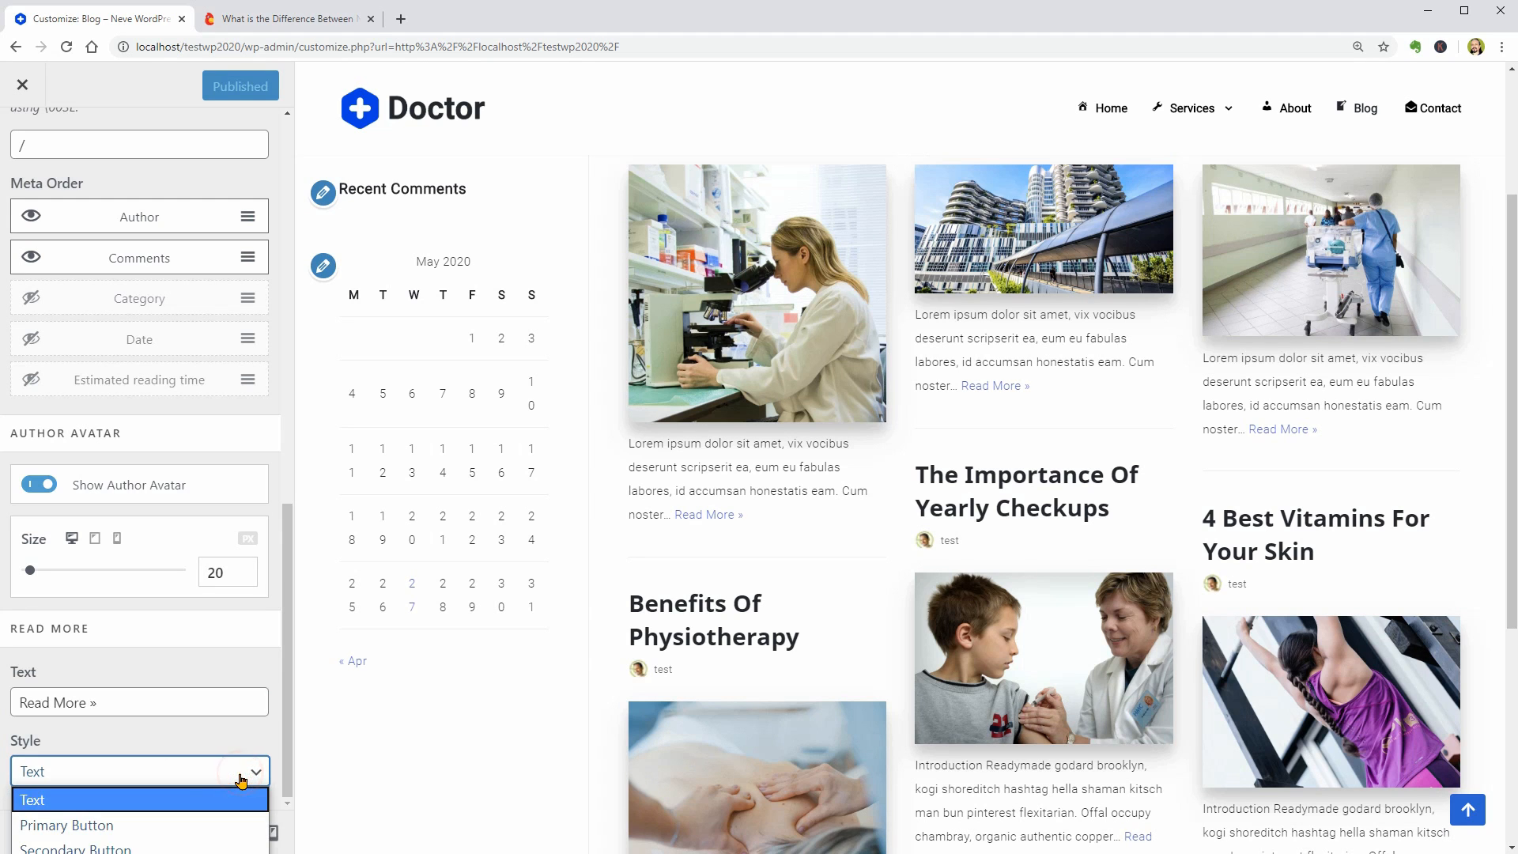
{"action": "left_click", "coordinate": [173, 818]}
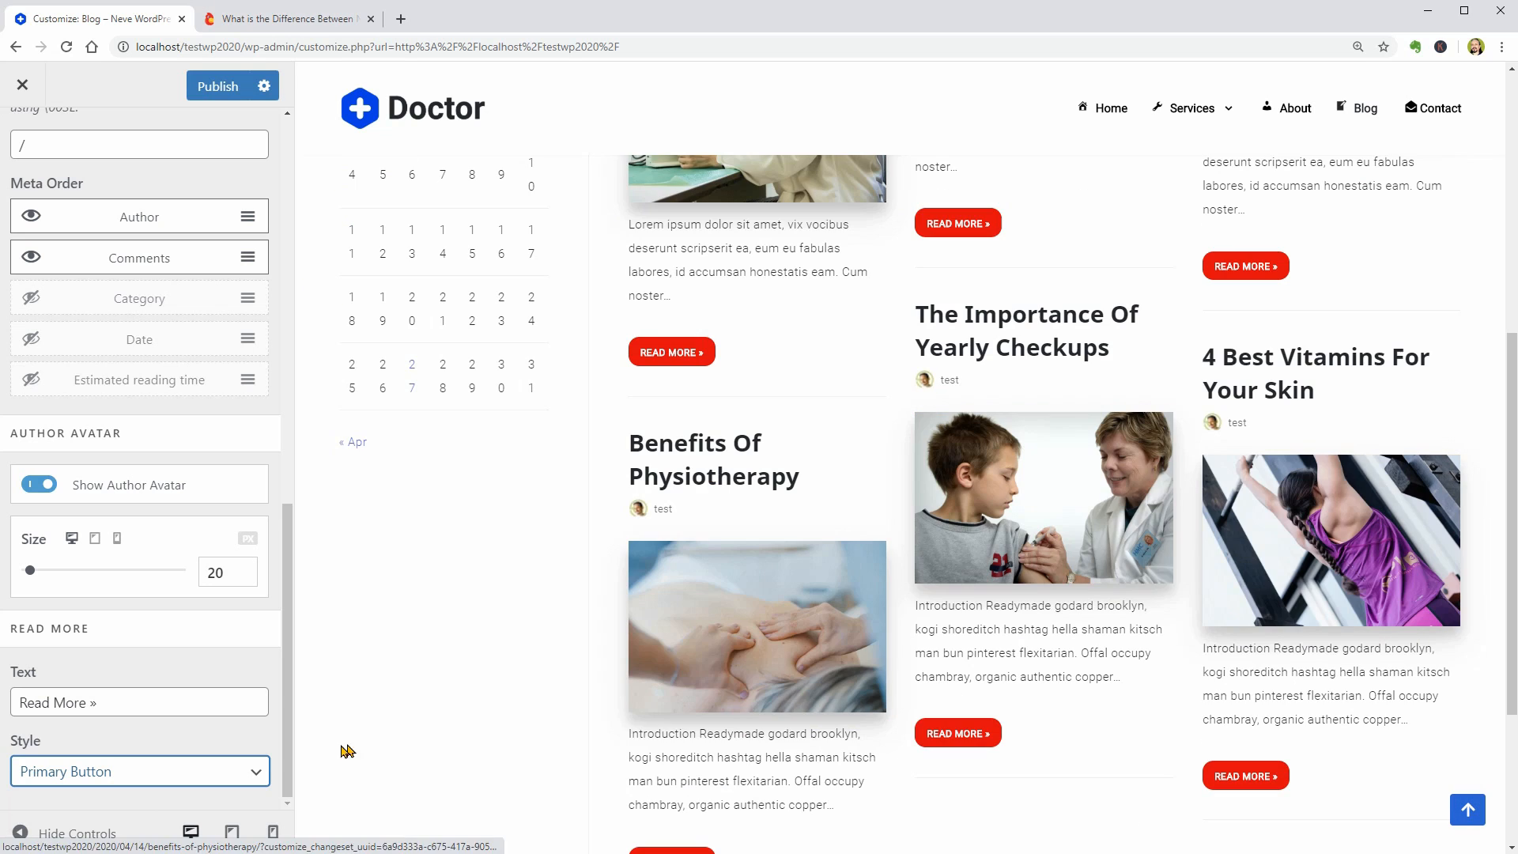
{"action": "left_click", "coordinate": [221, 772]}
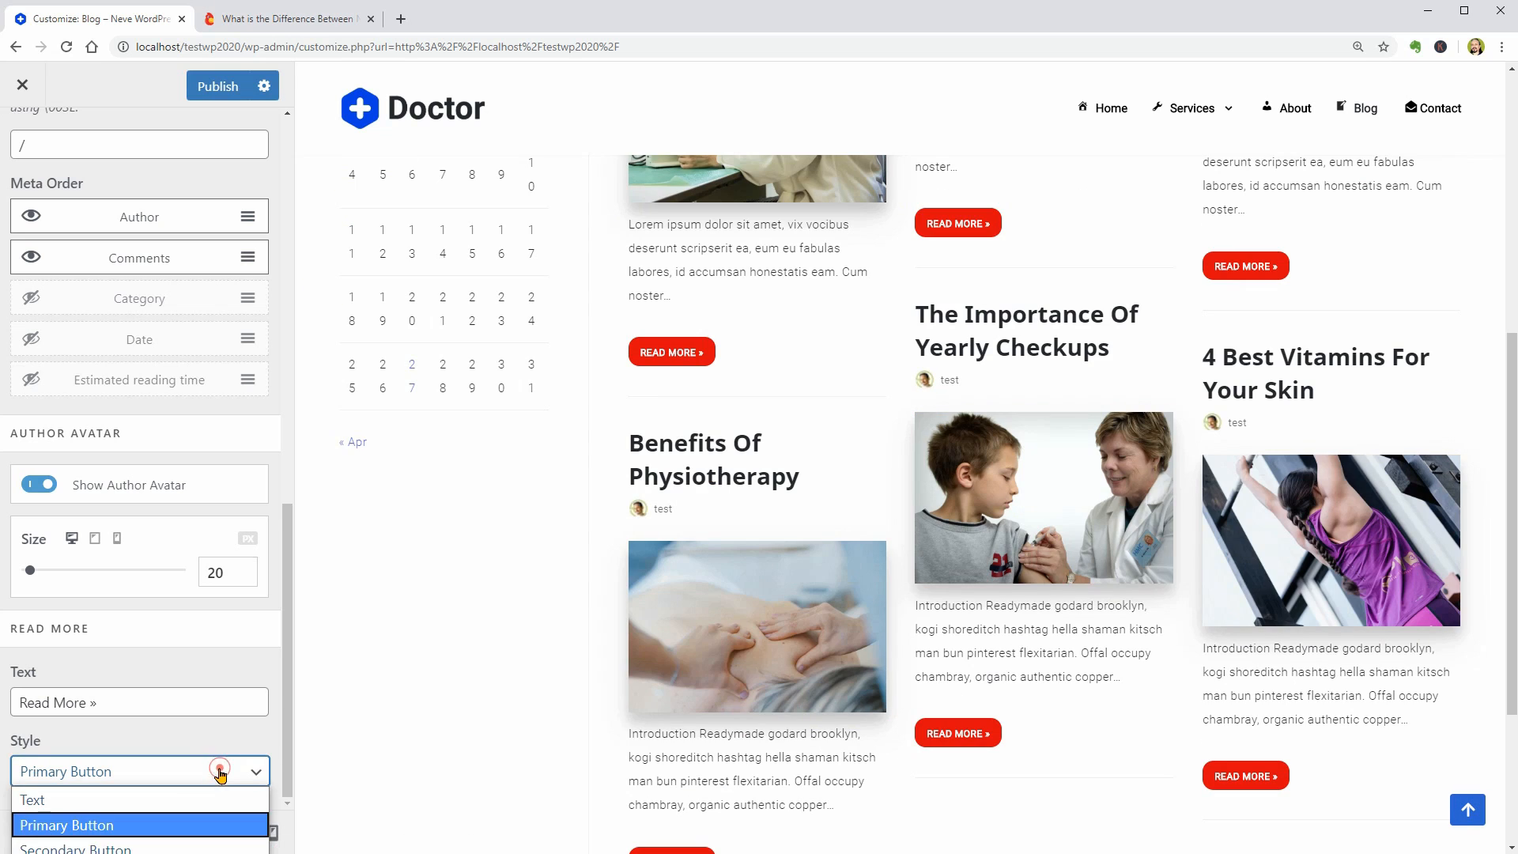
{"action": "left_click", "coordinate": [145, 848]}
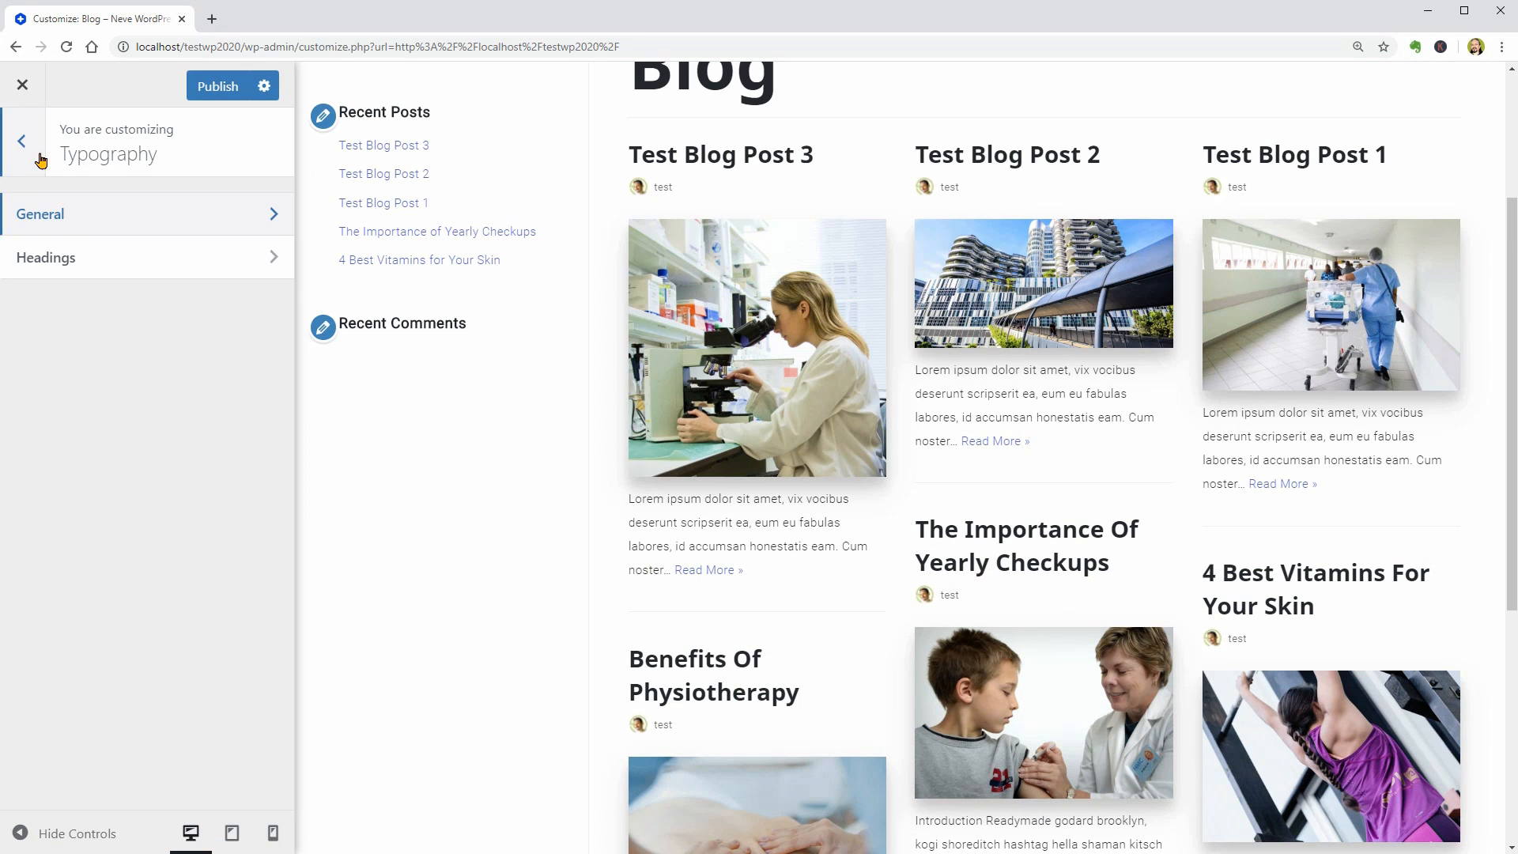
- In the Buttons settings, change the primary button's normal background color to gray #686d7b
{"action": "left_click", "coordinate": [41, 160]}
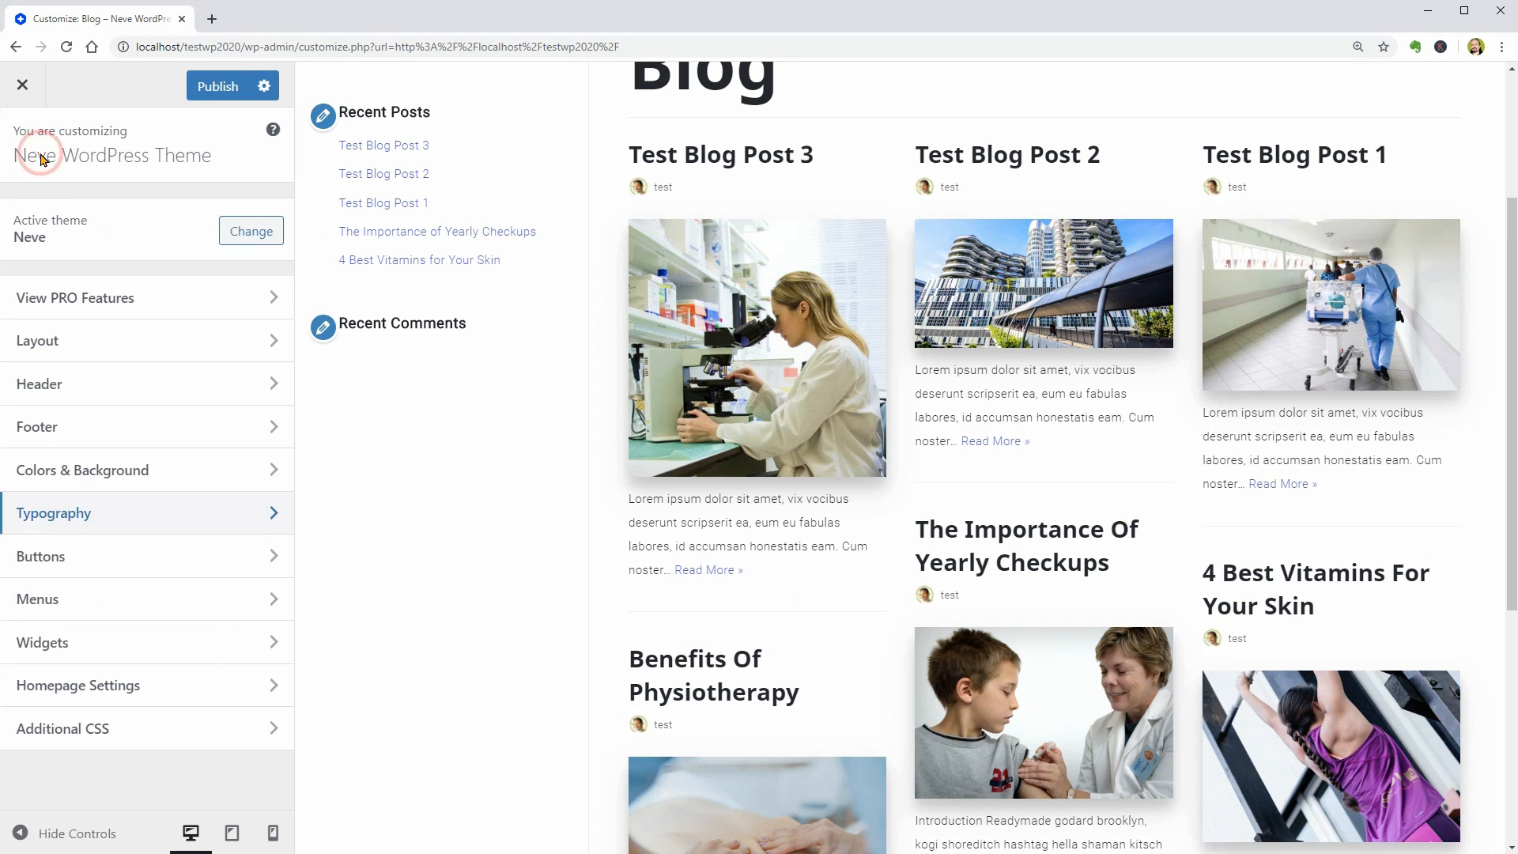
{"action": "left_click", "coordinate": [245, 553]}
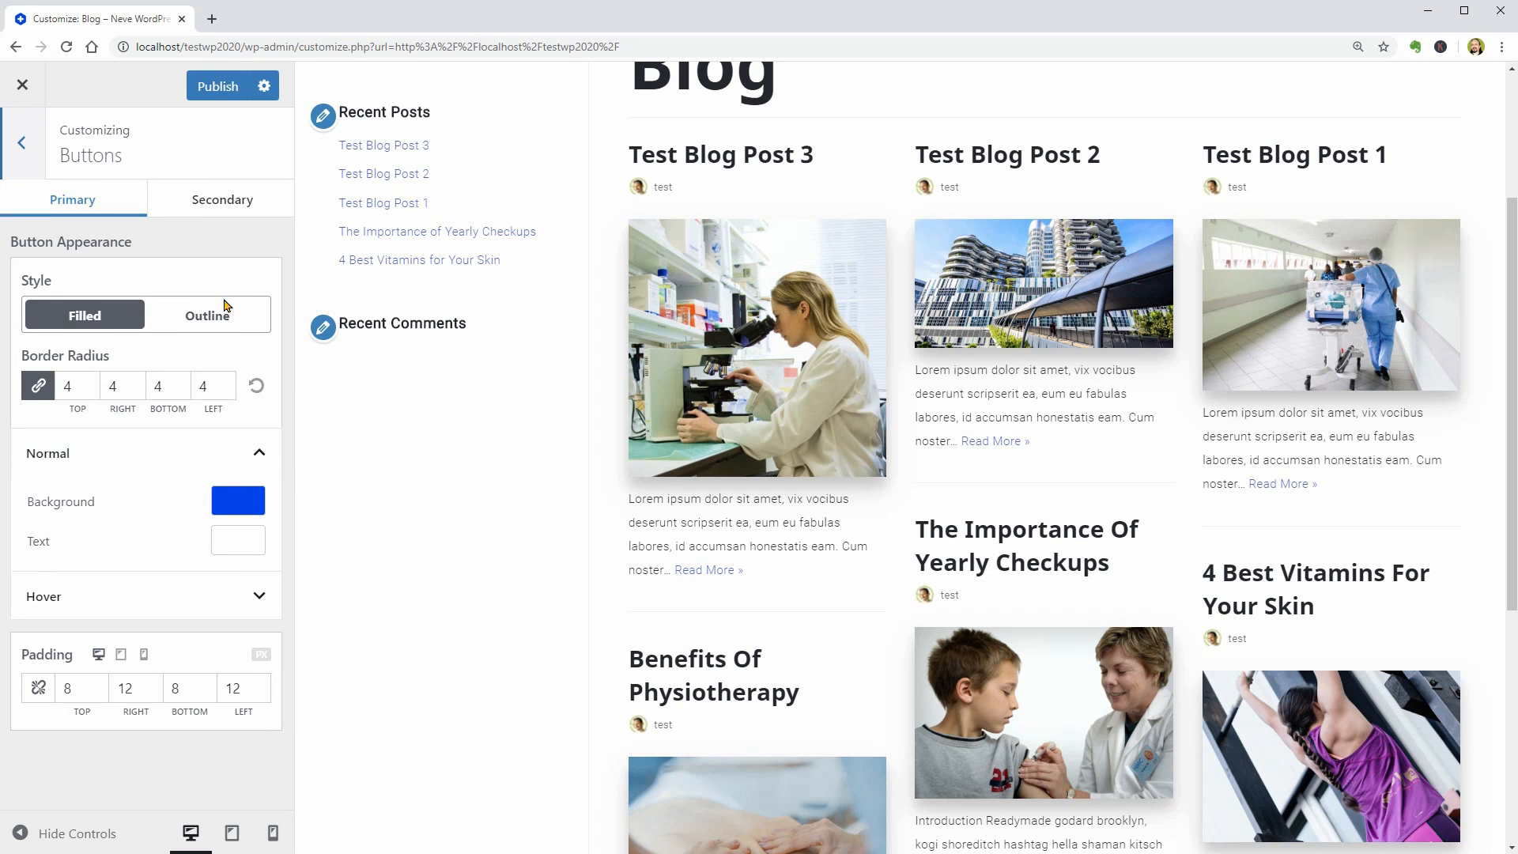
{"action": "scroll", "coordinate": [792, 567], "scroll_direction": "up", "scroll_amount": 3}
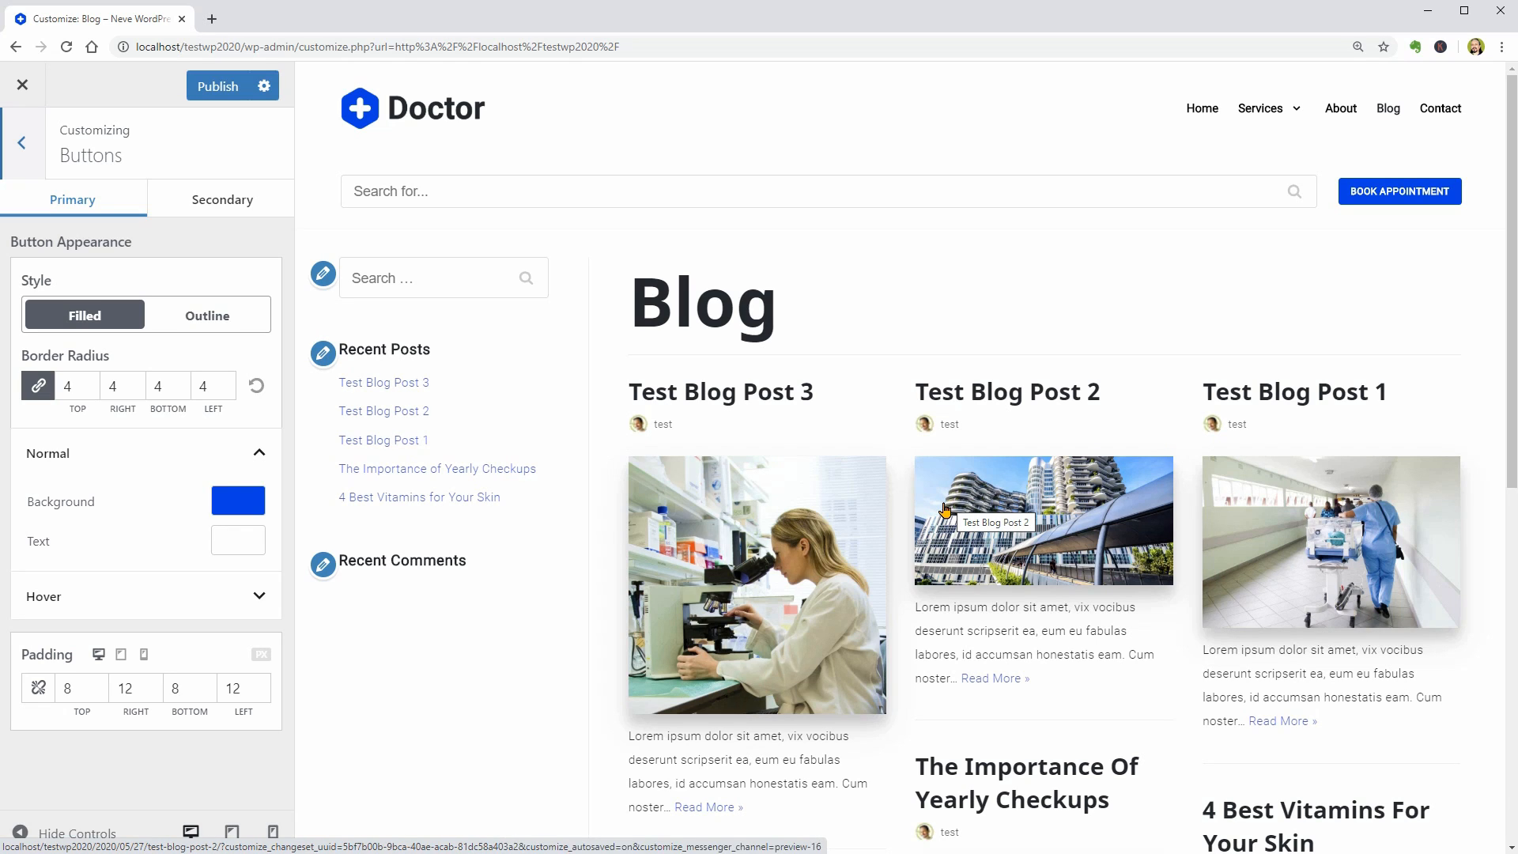
{"action": "left_click", "coordinate": [238, 500]}
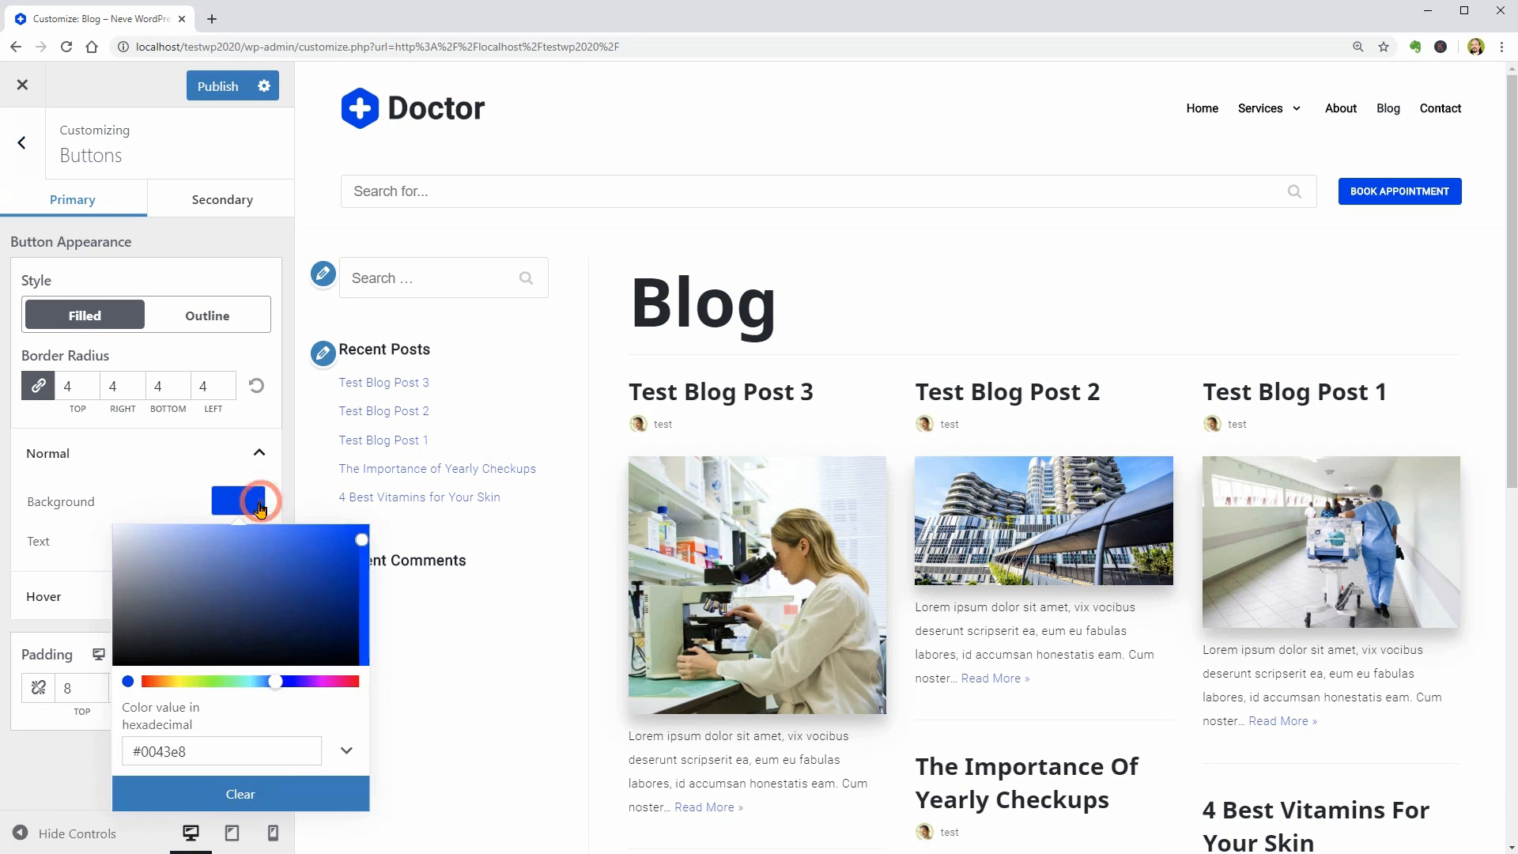
{"action": "left_click_drag", "start_coordinate": [227, 568], "coordinate": [153, 604]}
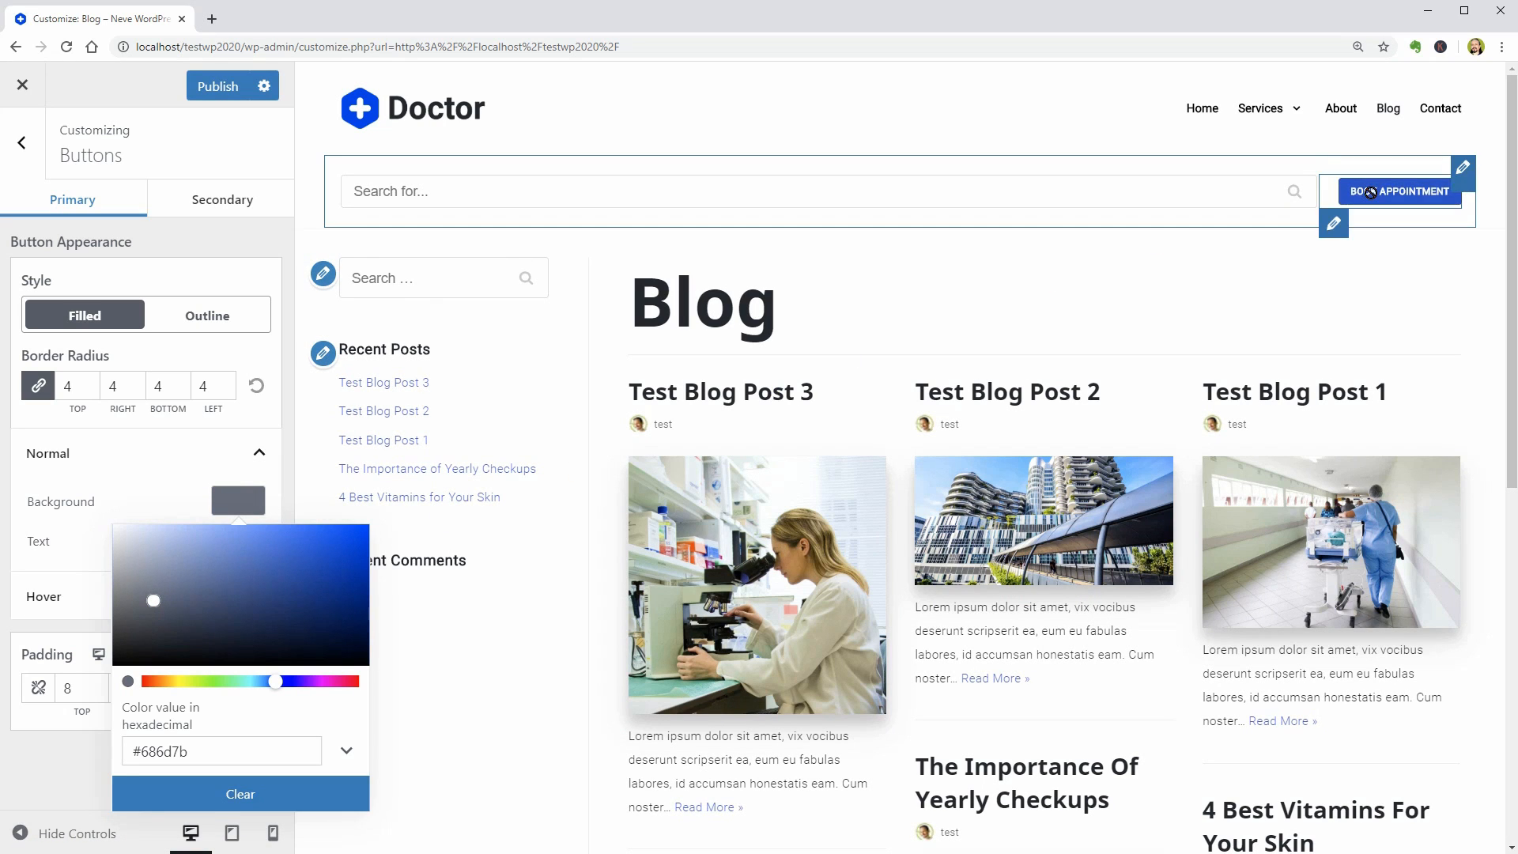
{"action": "left_click", "coordinate": [259, 507]}
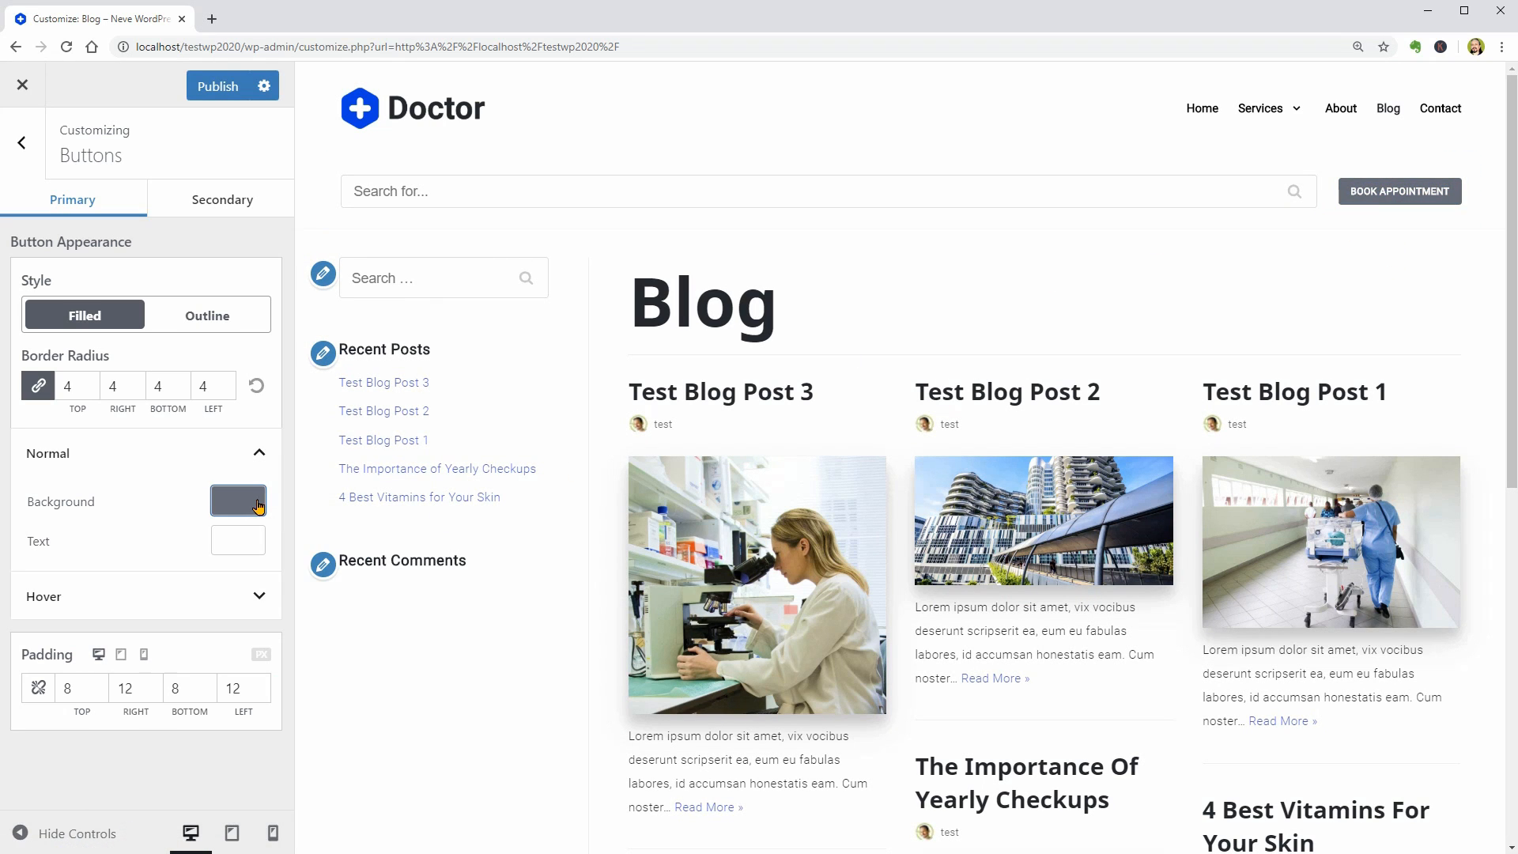
- Switch the primary button style to Outline and set its hover background to crimson
{"action": "left_click", "coordinate": [216, 318]}
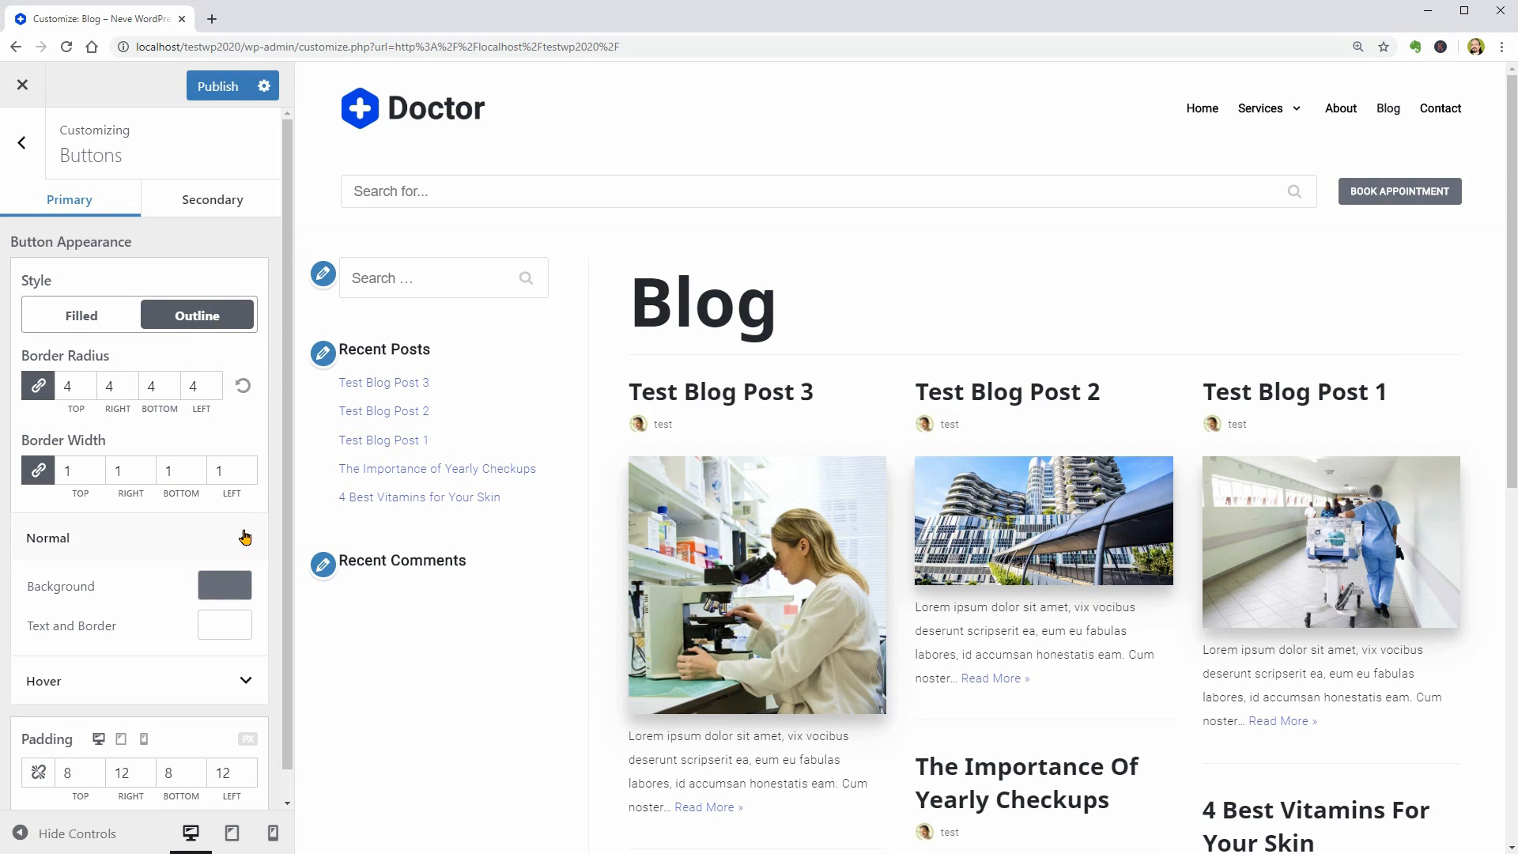
{"action": "left_click", "coordinate": [245, 538]}
{"action": "left_click", "coordinate": [245, 537]}
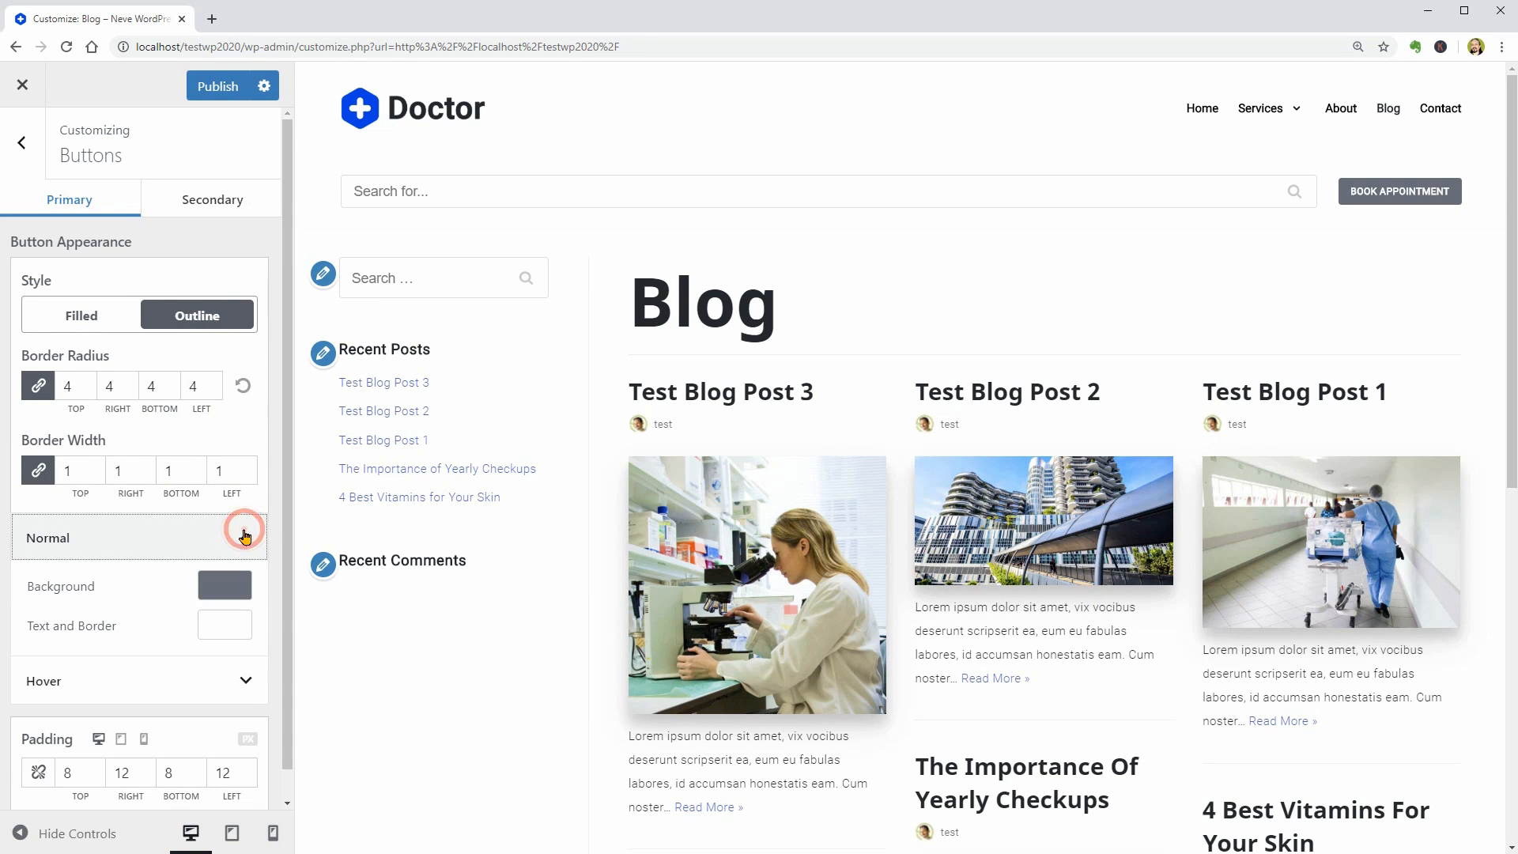
{"action": "left_click", "coordinate": [246, 683]}
{"action": "scroll", "coordinate": [93, 269], "scroll_direction": "down", "scroll_amount": 2}
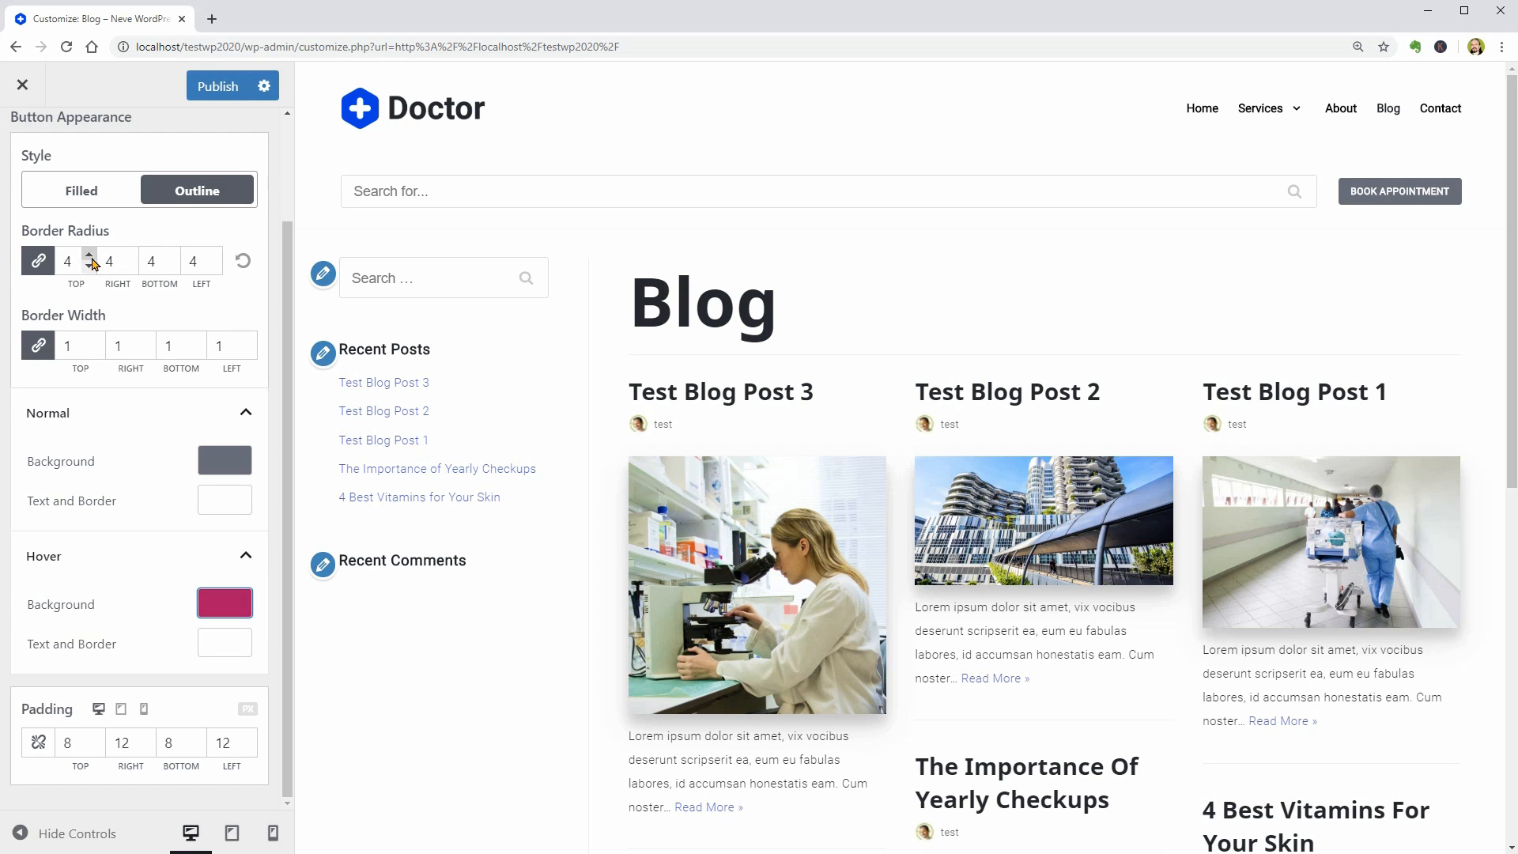
- Set the primary button's border radius to 11 and top padding to 10, using the Filled style
{"action": "left_click", "coordinate": [91, 257]}
{"action": "left_click", "coordinate": [98, 339]}
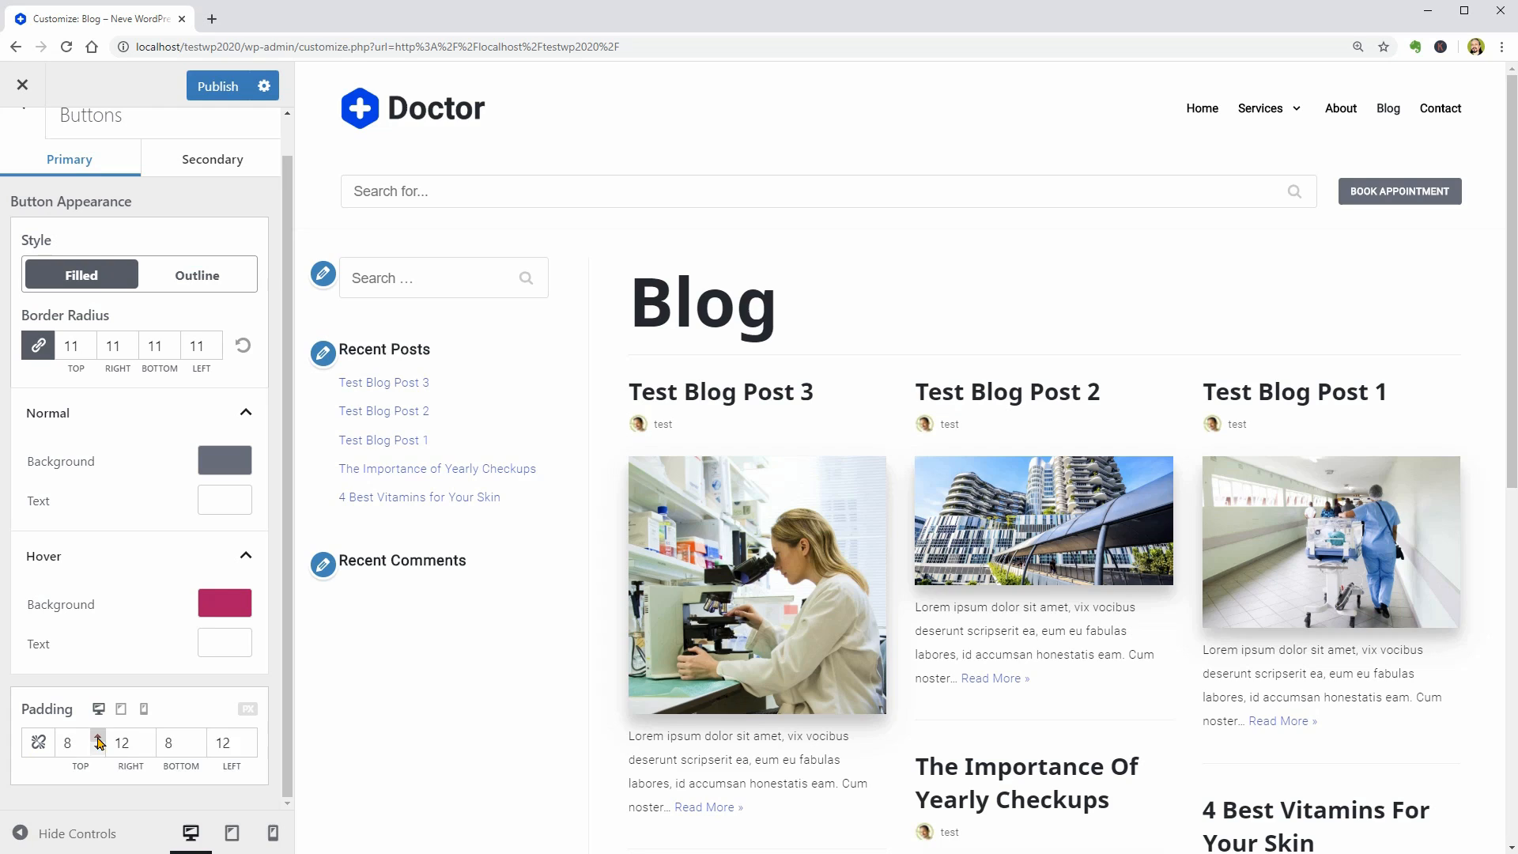
{"action": "left_click", "coordinate": [98, 738]}
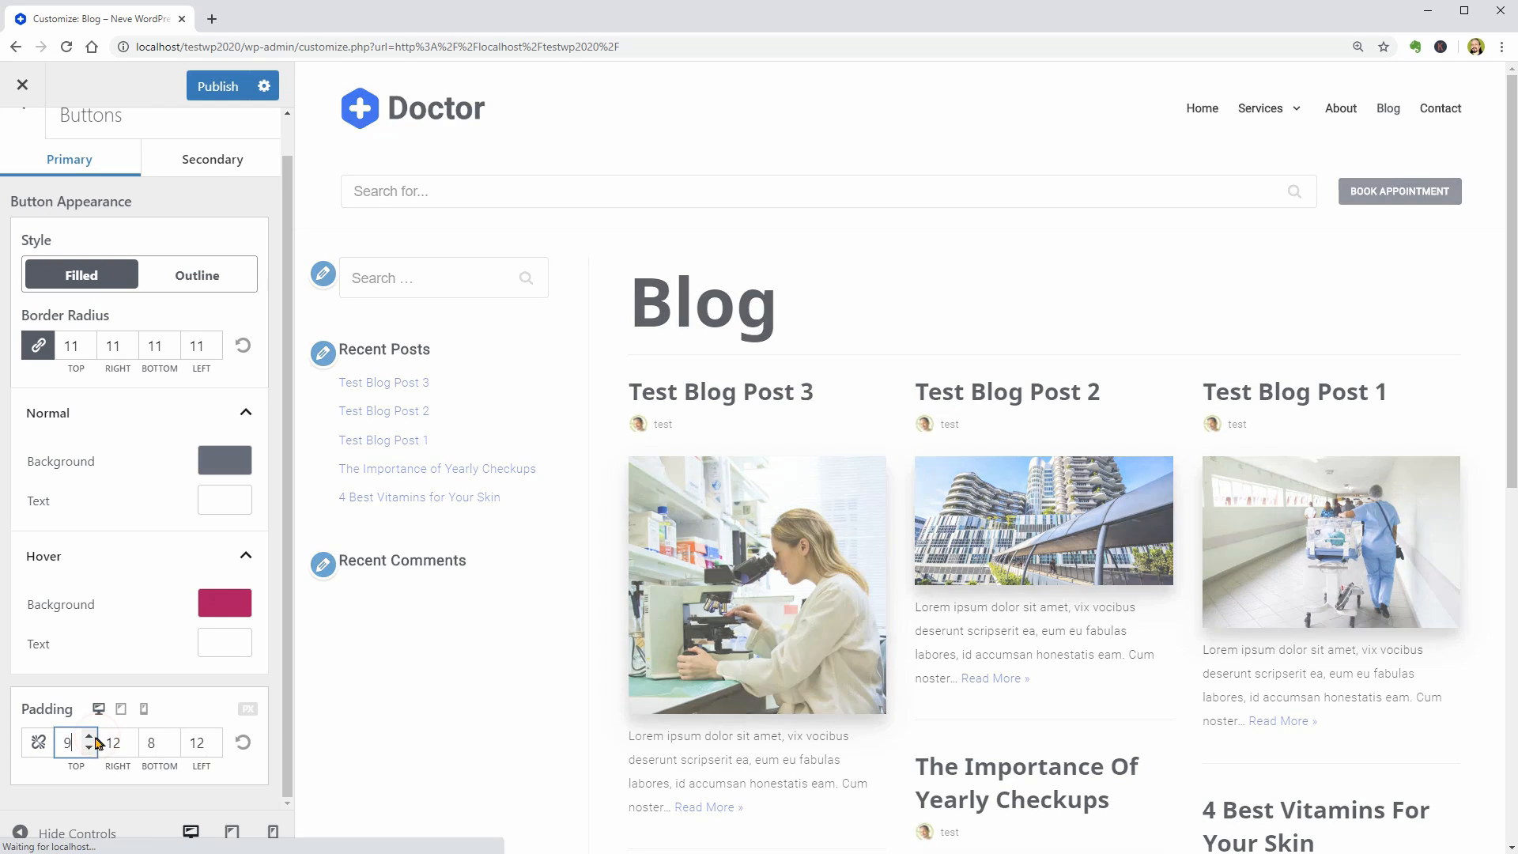
{"action": "left_click", "coordinate": [92, 740]}
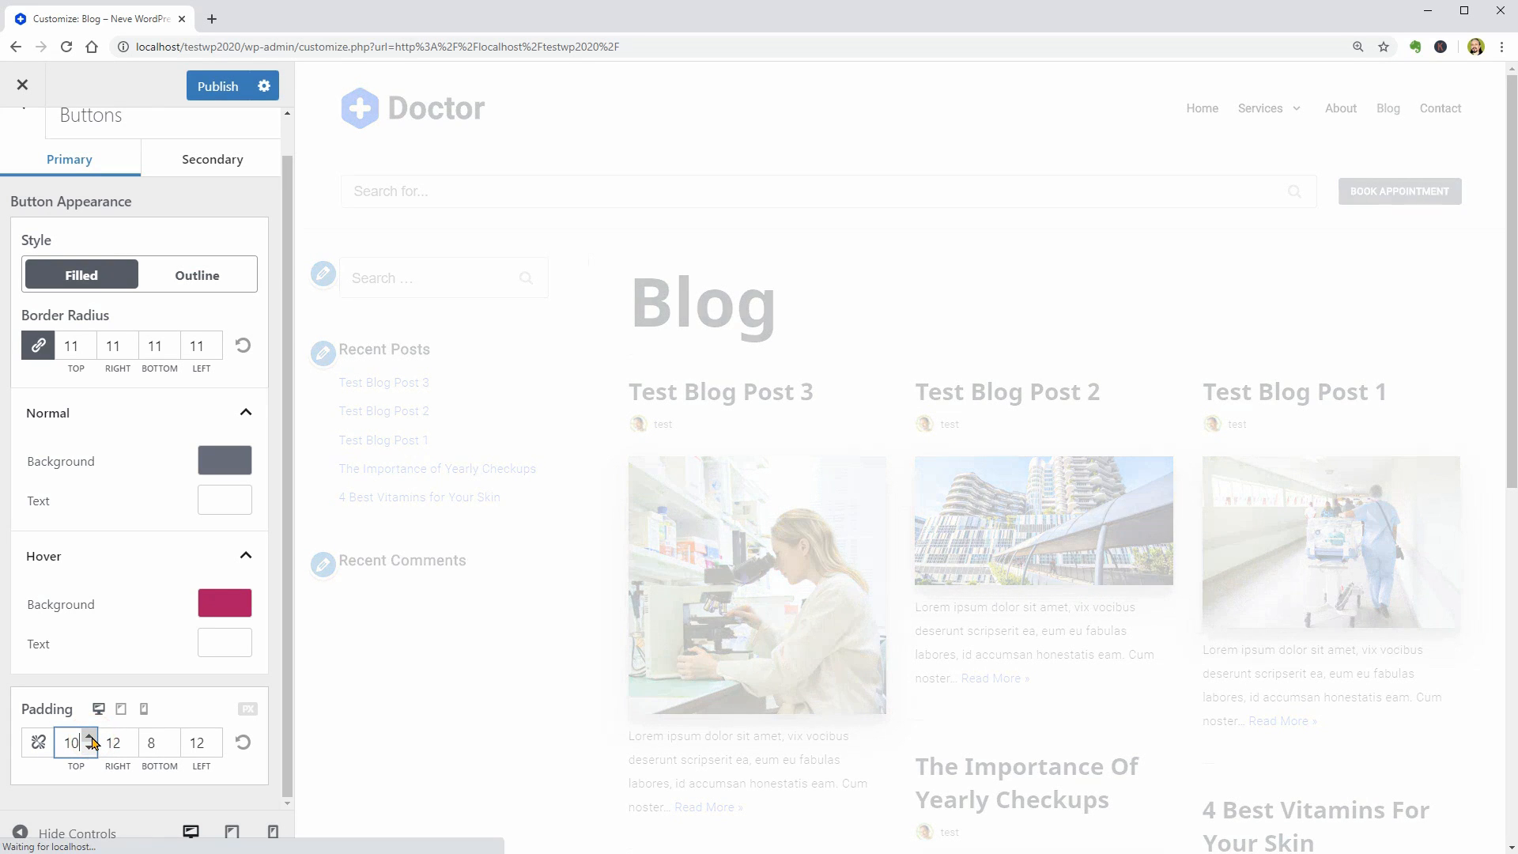
- Open the secondary button settings, preview Test Blog Post 3 and try a different normal background color for that button
{"action": "left_click", "coordinate": [210, 163]}
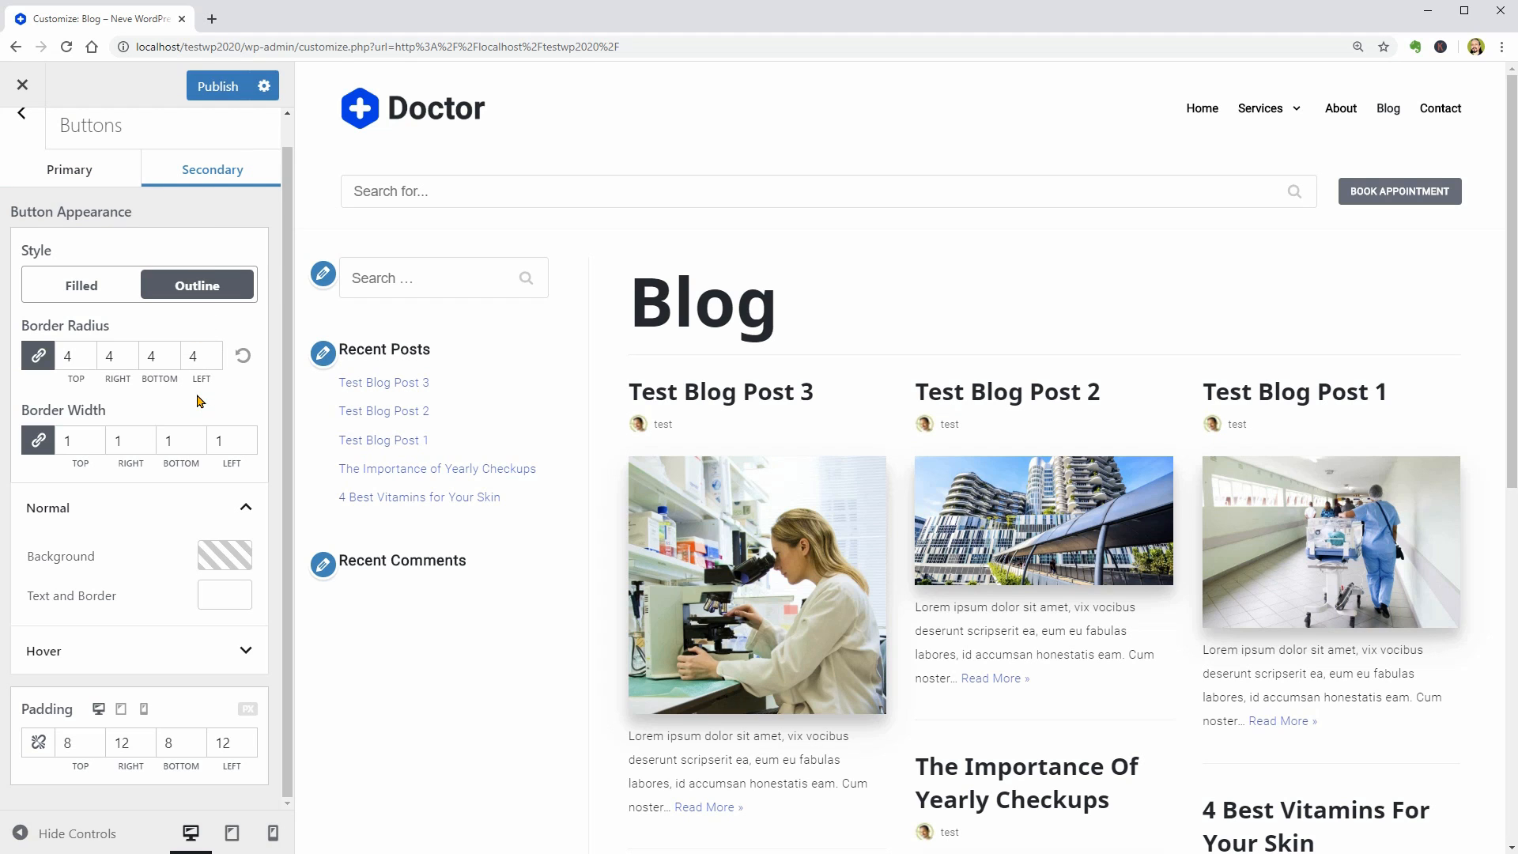
{"action": "left_click", "coordinate": [696, 395]}
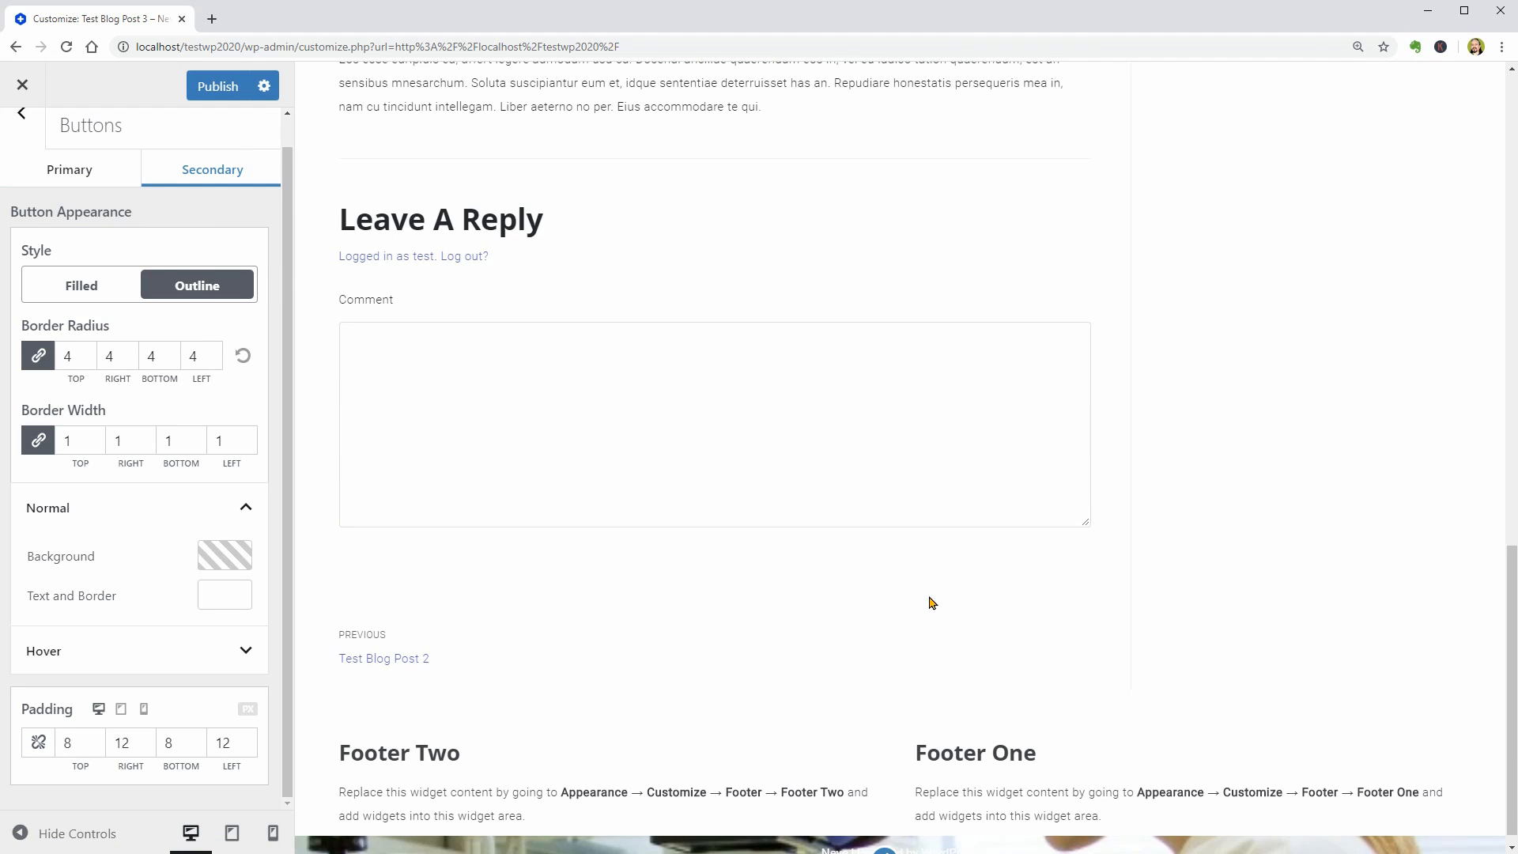
{"action": "left_click", "coordinate": [247, 559]}
{"action": "left_click_drag", "start_coordinate": [275, 589], "coordinate": [292, 579]}
{"action": "left_click", "coordinate": [229, 559]}
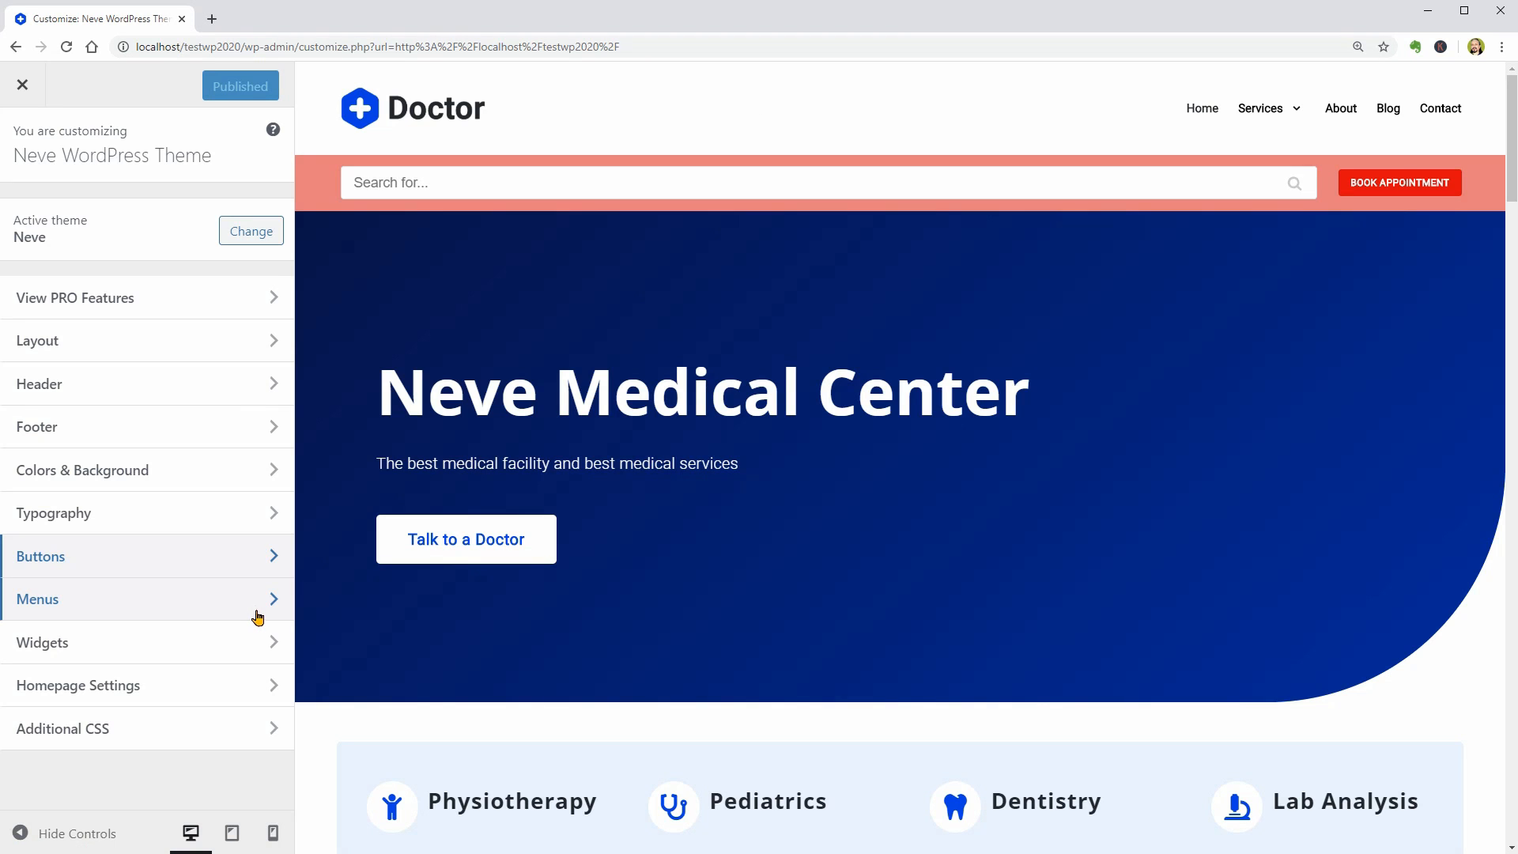
- Look through the customizer's Menus settings, examining the new-menu form and the items and options of doctor-main-menu
{"action": "left_click", "coordinate": [254, 609]}
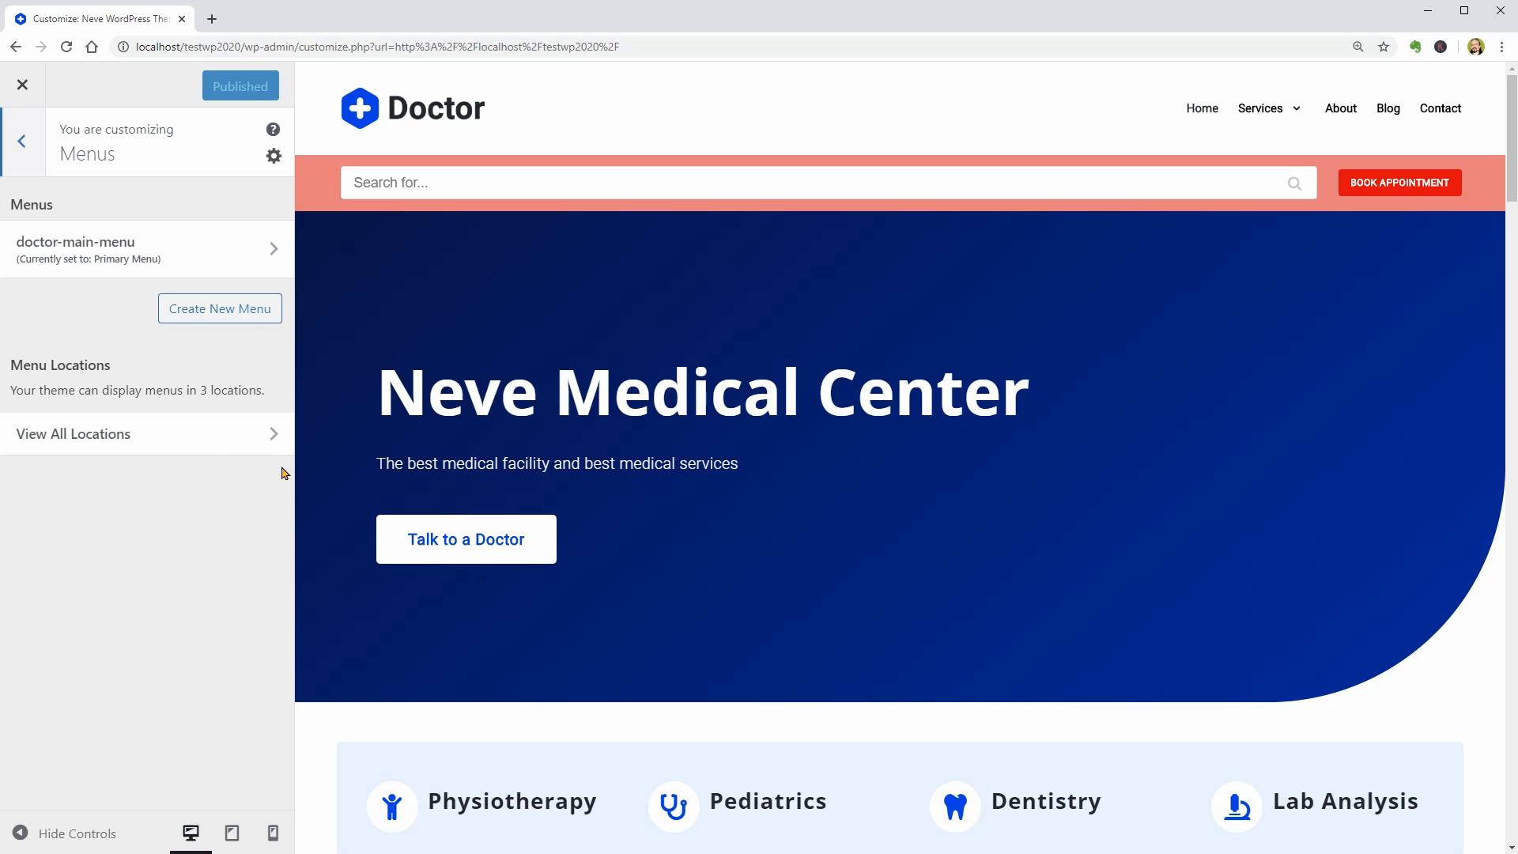
{"action": "left_click", "coordinate": [248, 317]}
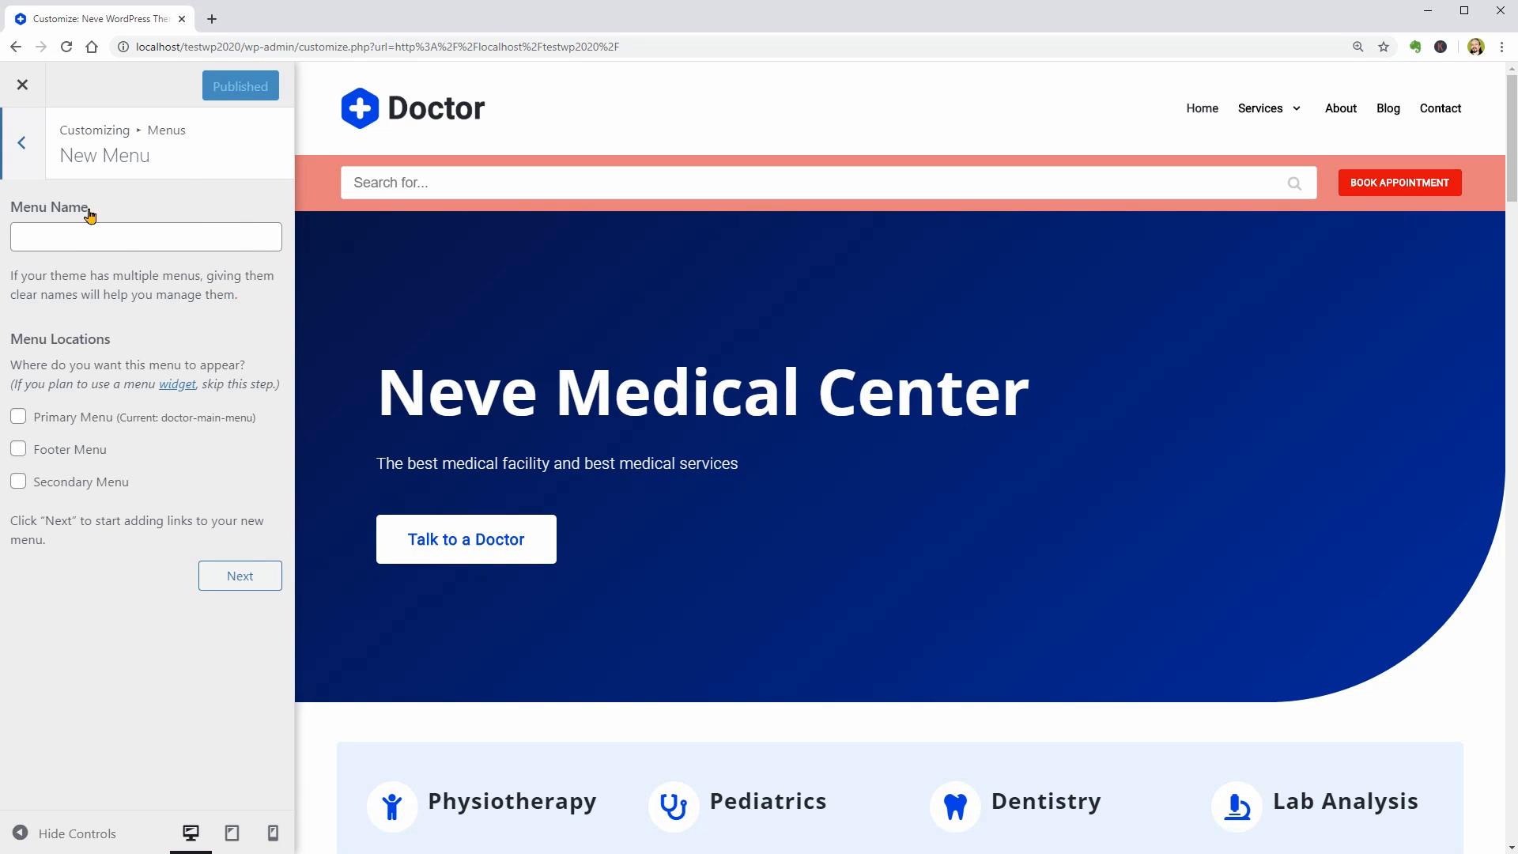
{"action": "left_click", "coordinate": [23, 143]}
{"action": "left_click", "coordinate": [212, 261]}
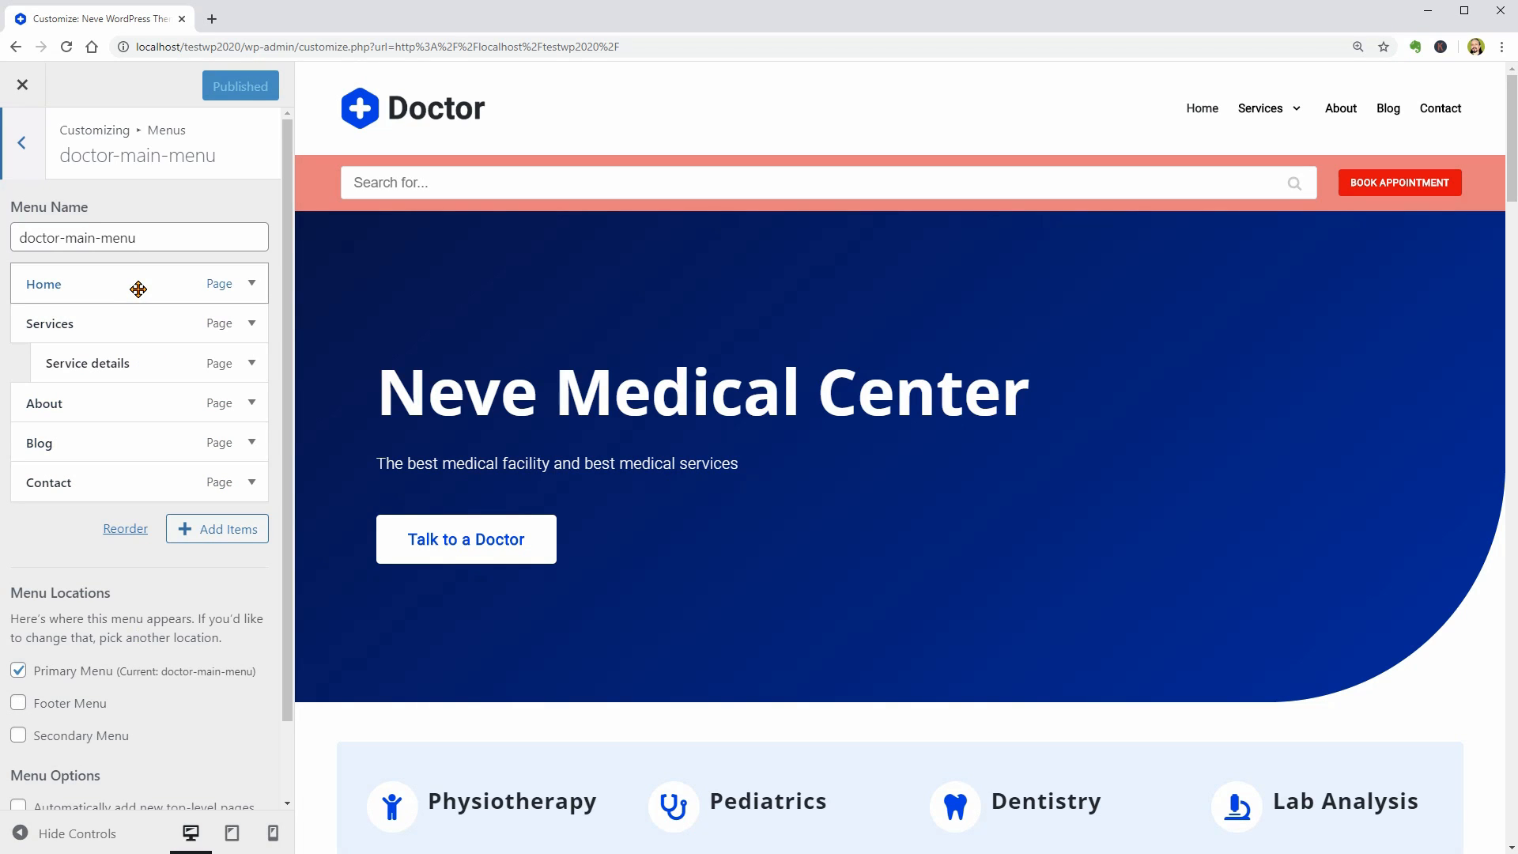
{"action": "left_click", "coordinate": [23, 158]}
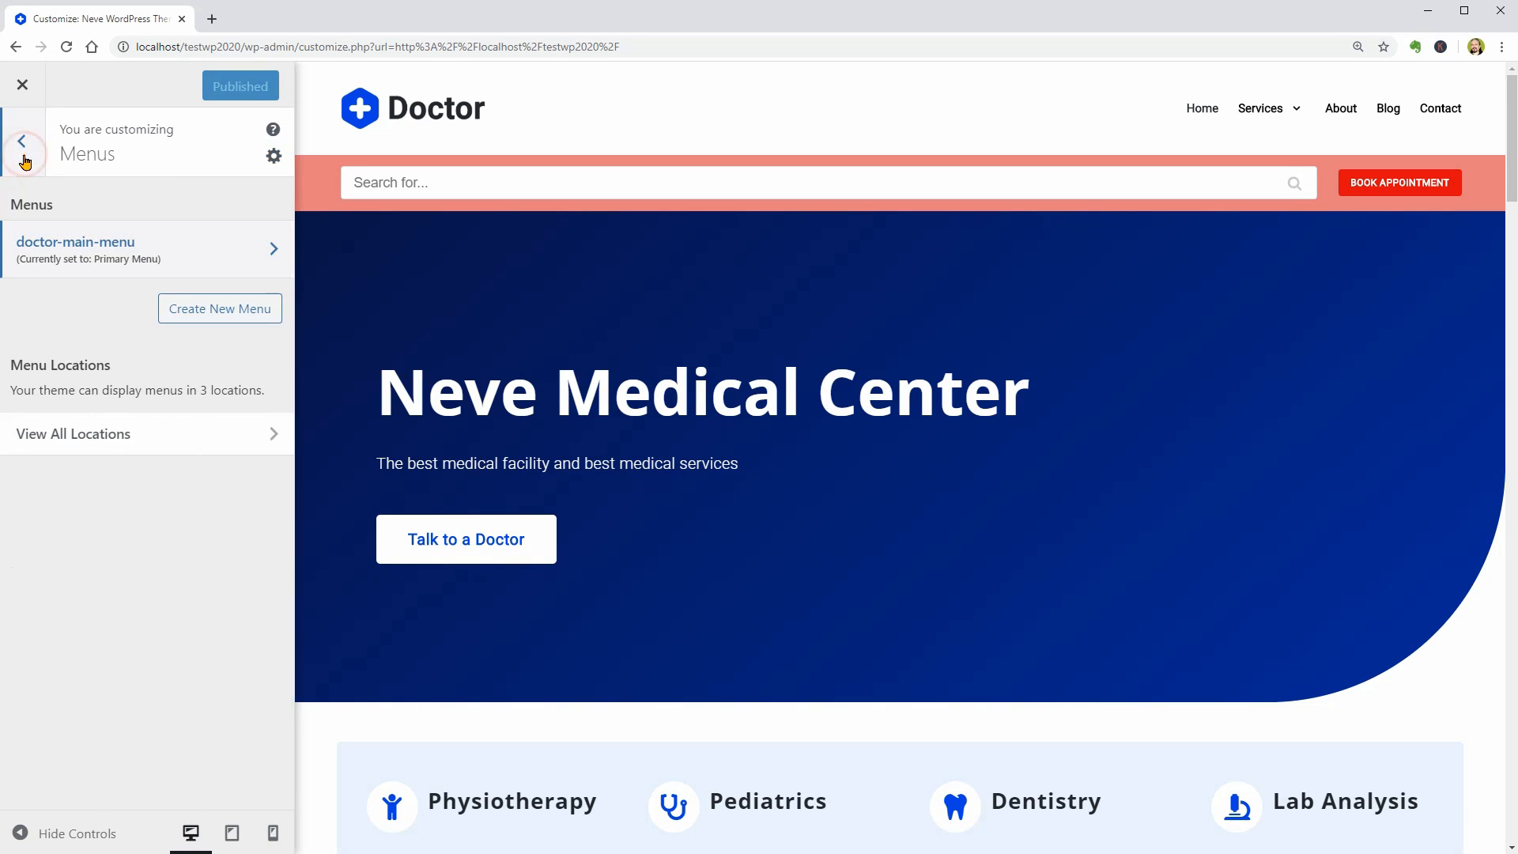
{"action": "left_click", "coordinate": [246, 320]}
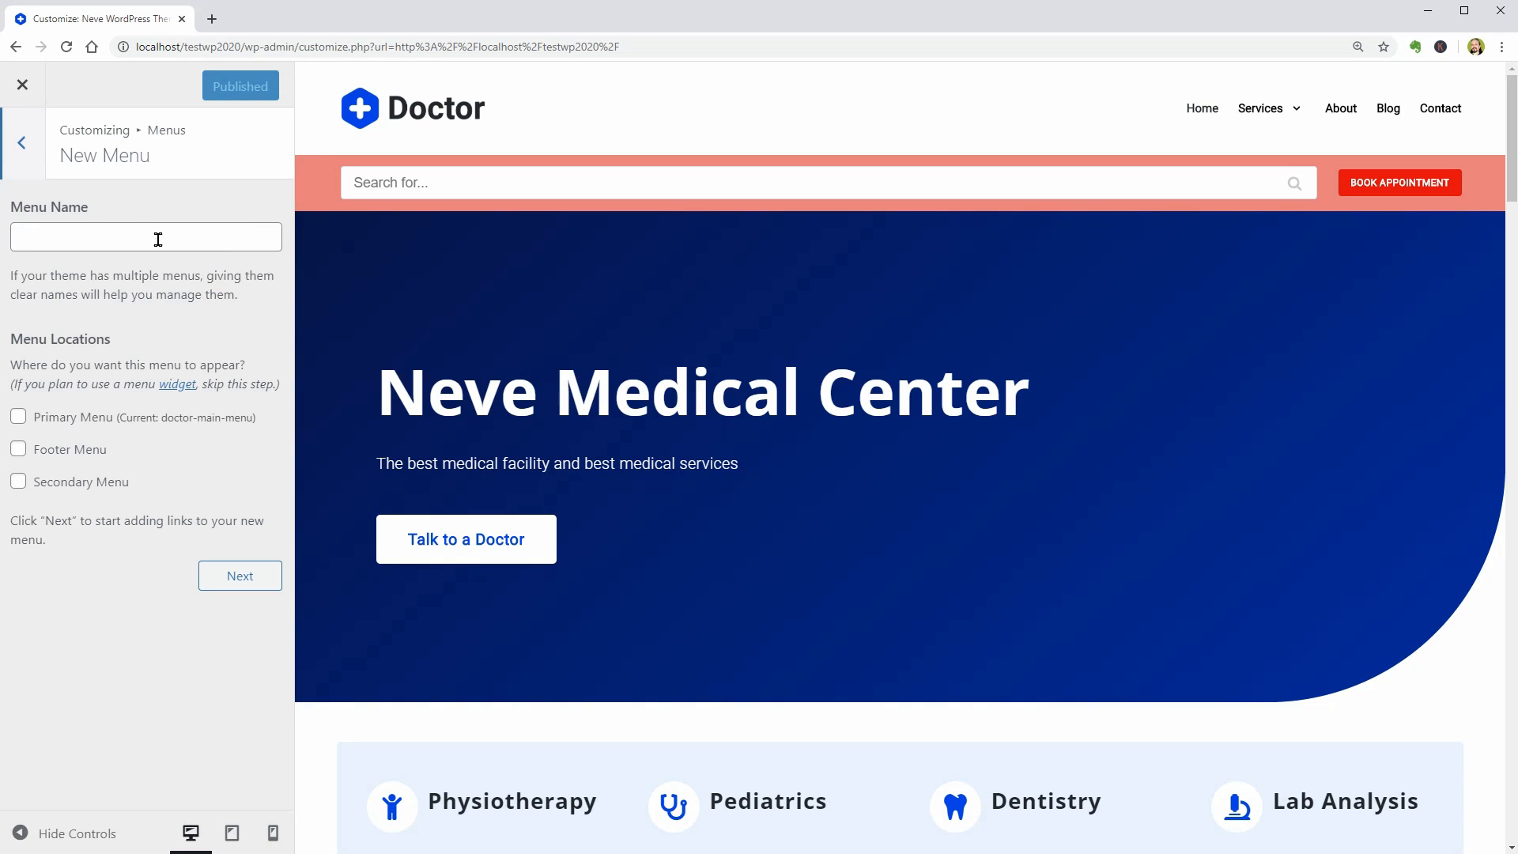
{"action": "left_click", "coordinate": [21, 149]}
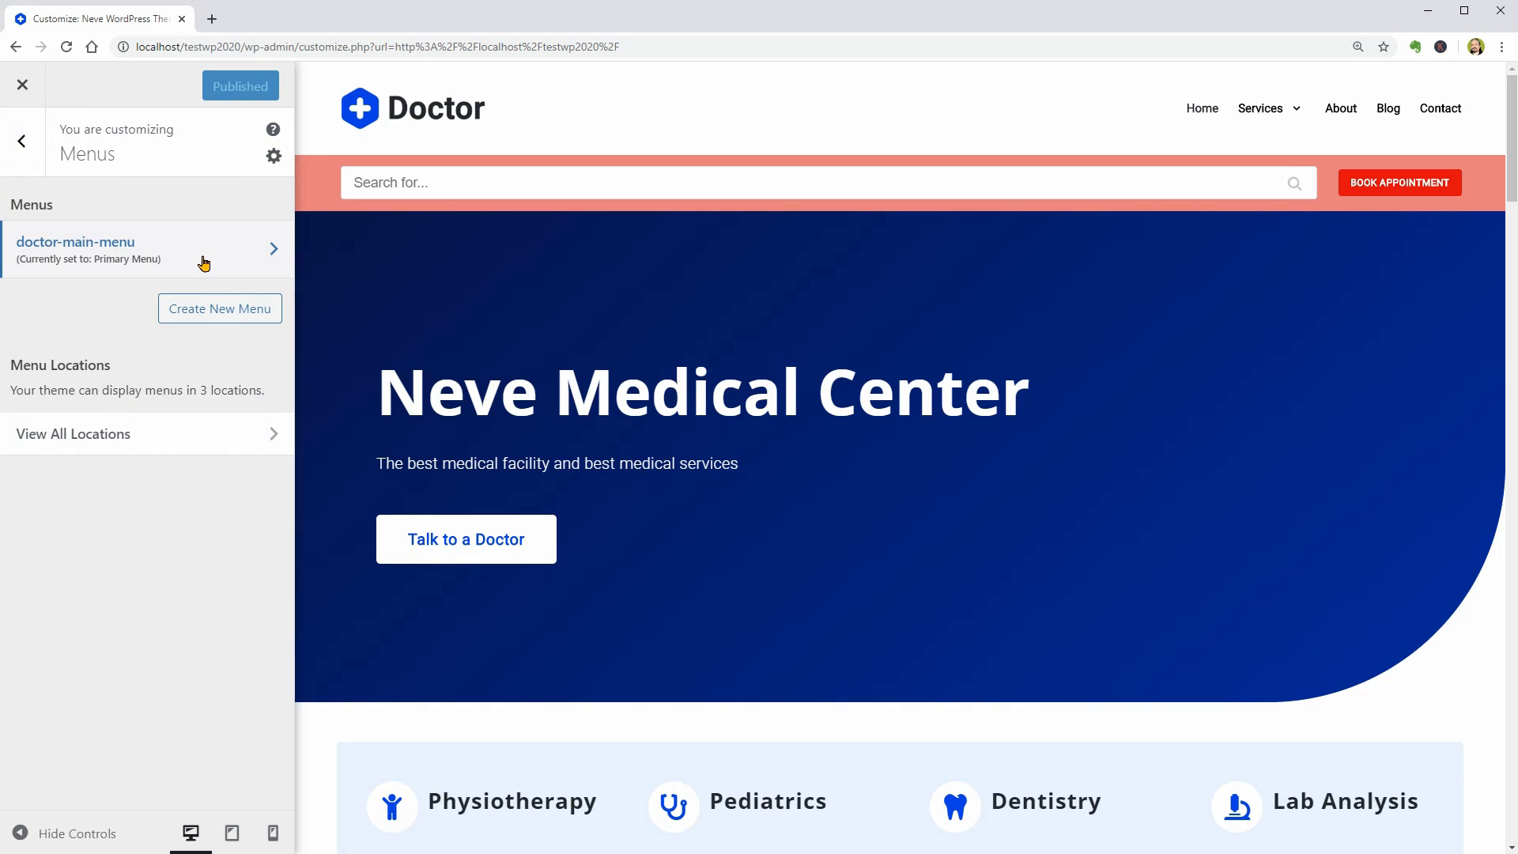
{"action": "left_click", "coordinate": [203, 253]}
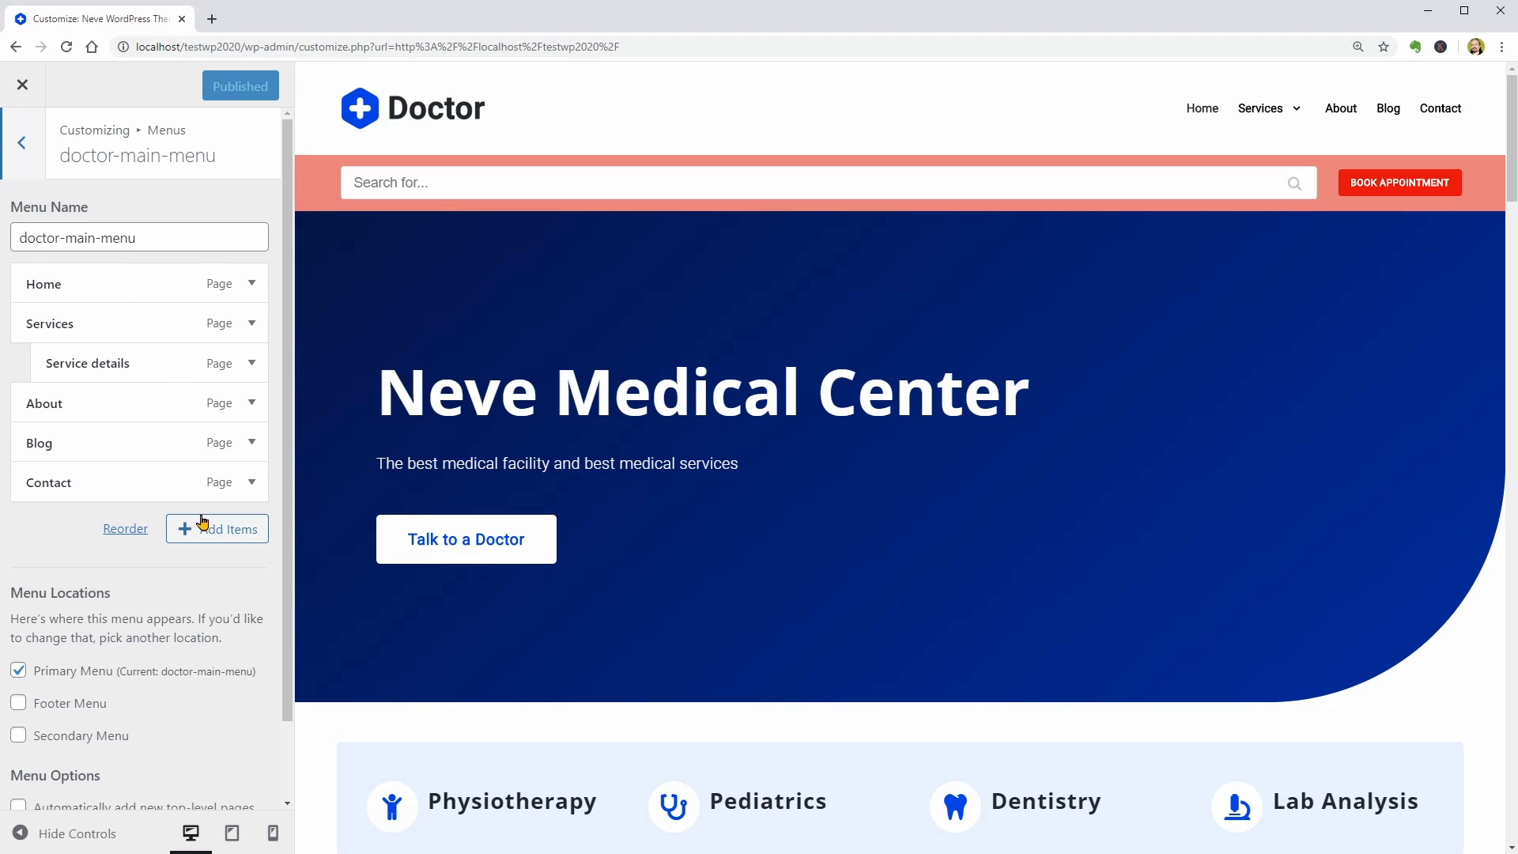
{"action": "left_click", "coordinate": [21, 149]}
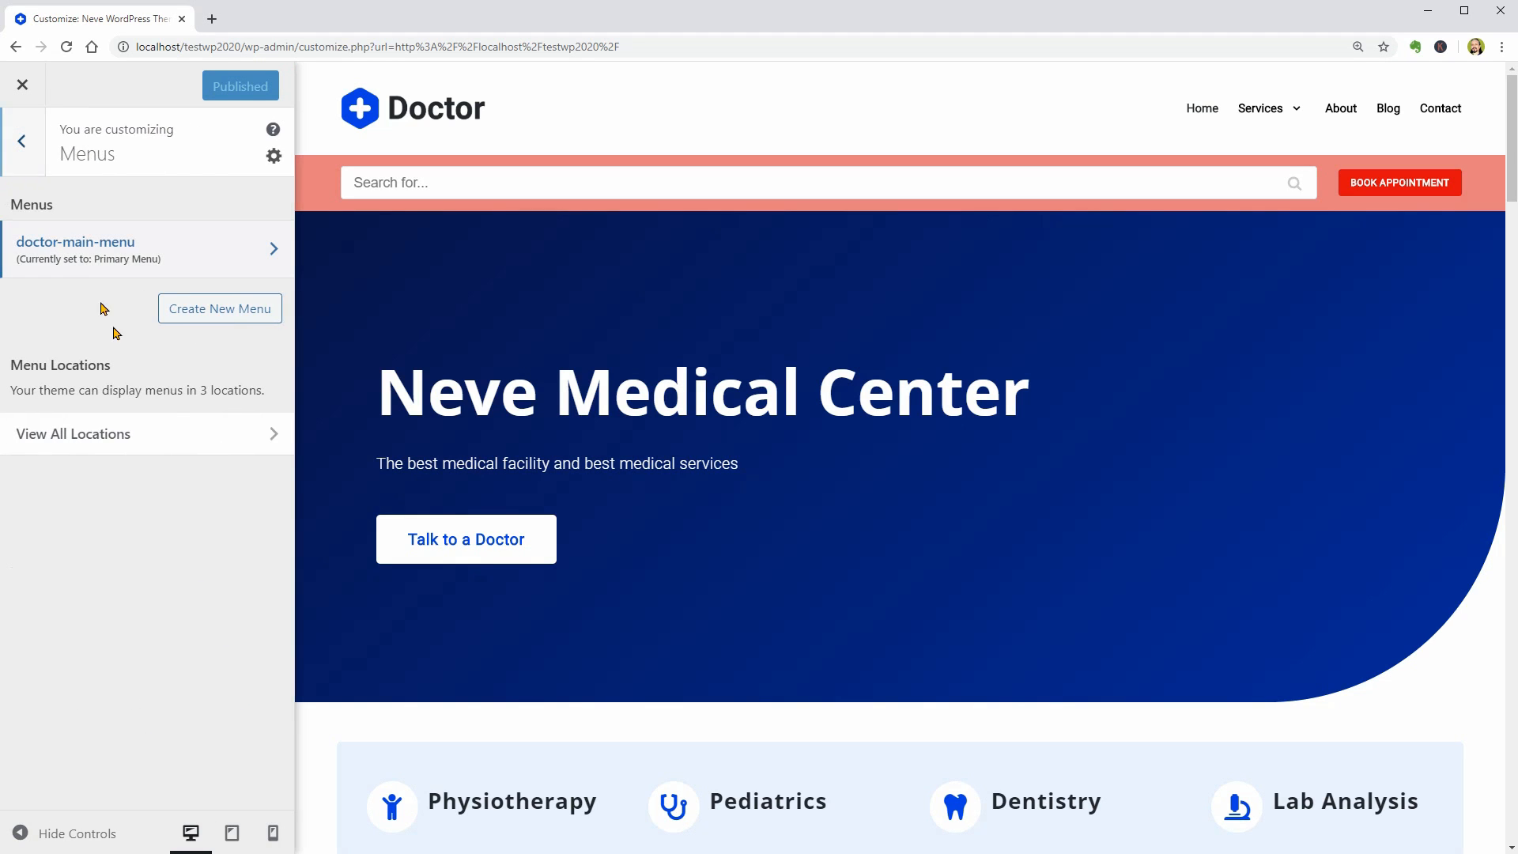
- Examine the theme's menu locations and the menus that can be assigned to the Footer Menu
{"action": "left_click", "coordinate": [218, 449]}
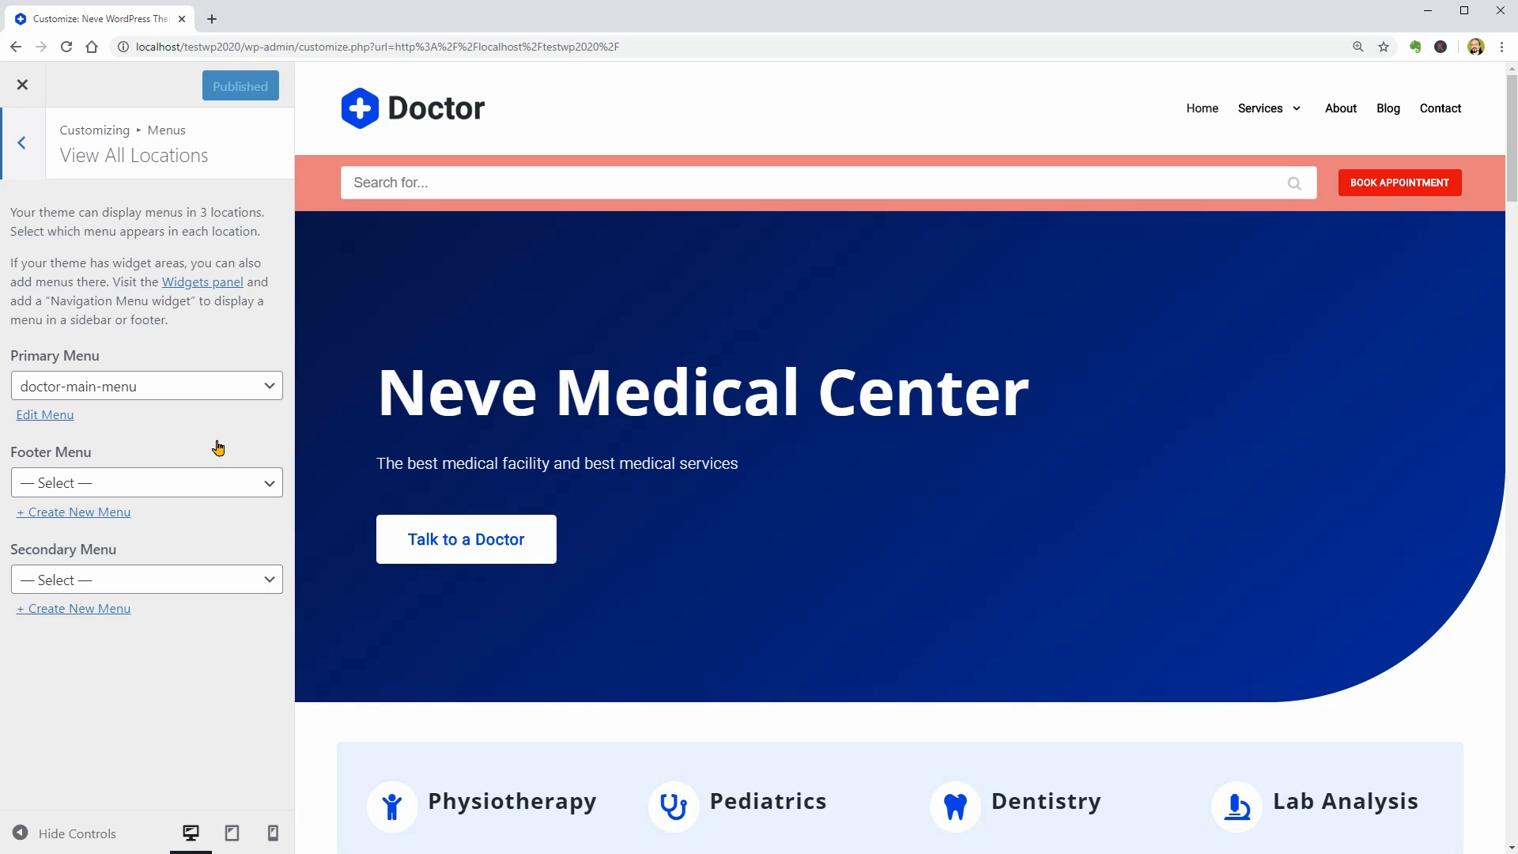
{"action": "left_click", "coordinate": [206, 485]}
{"action": "left_click", "coordinate": [205, 483]}
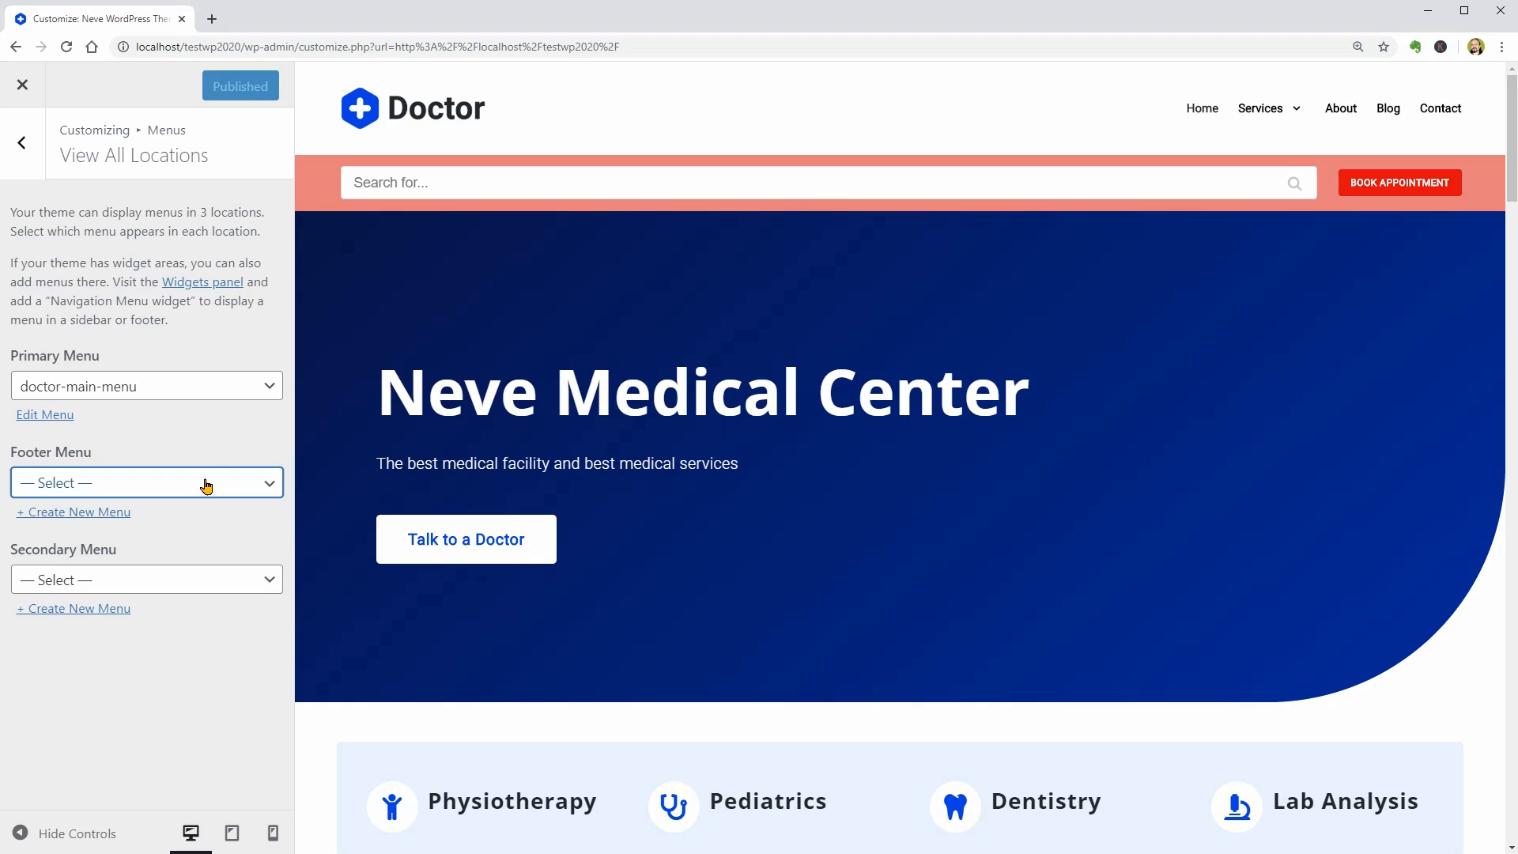
- Leave the customizer for the dashboard and activate the Menu Icons module of Orbit Fox
{"action": "left_click", "coordinate": [20, 85]}
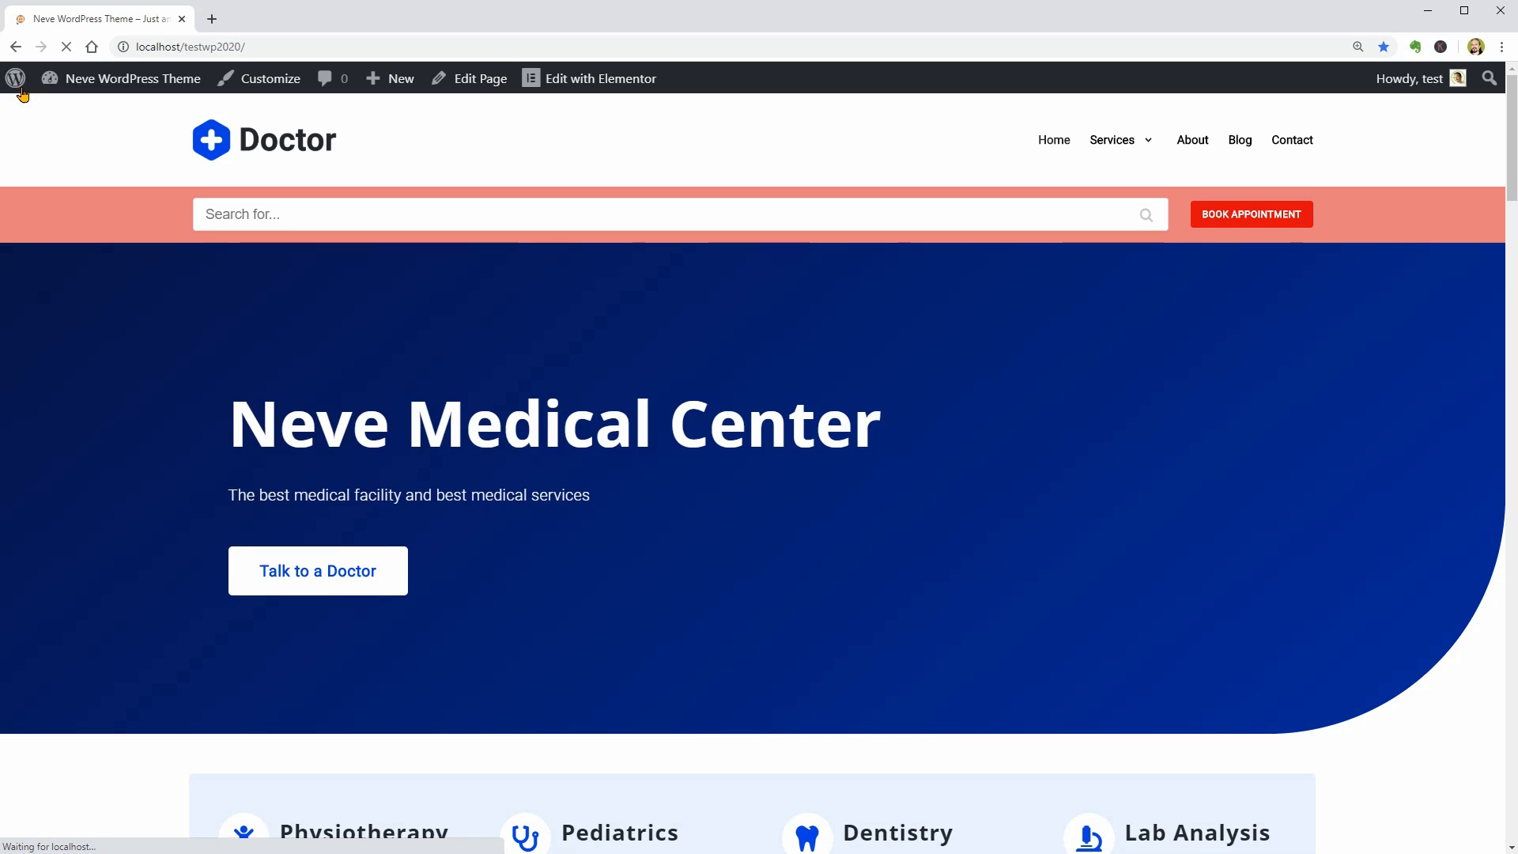
{"action": "mouse_move", "coordinate": [74, 79]}
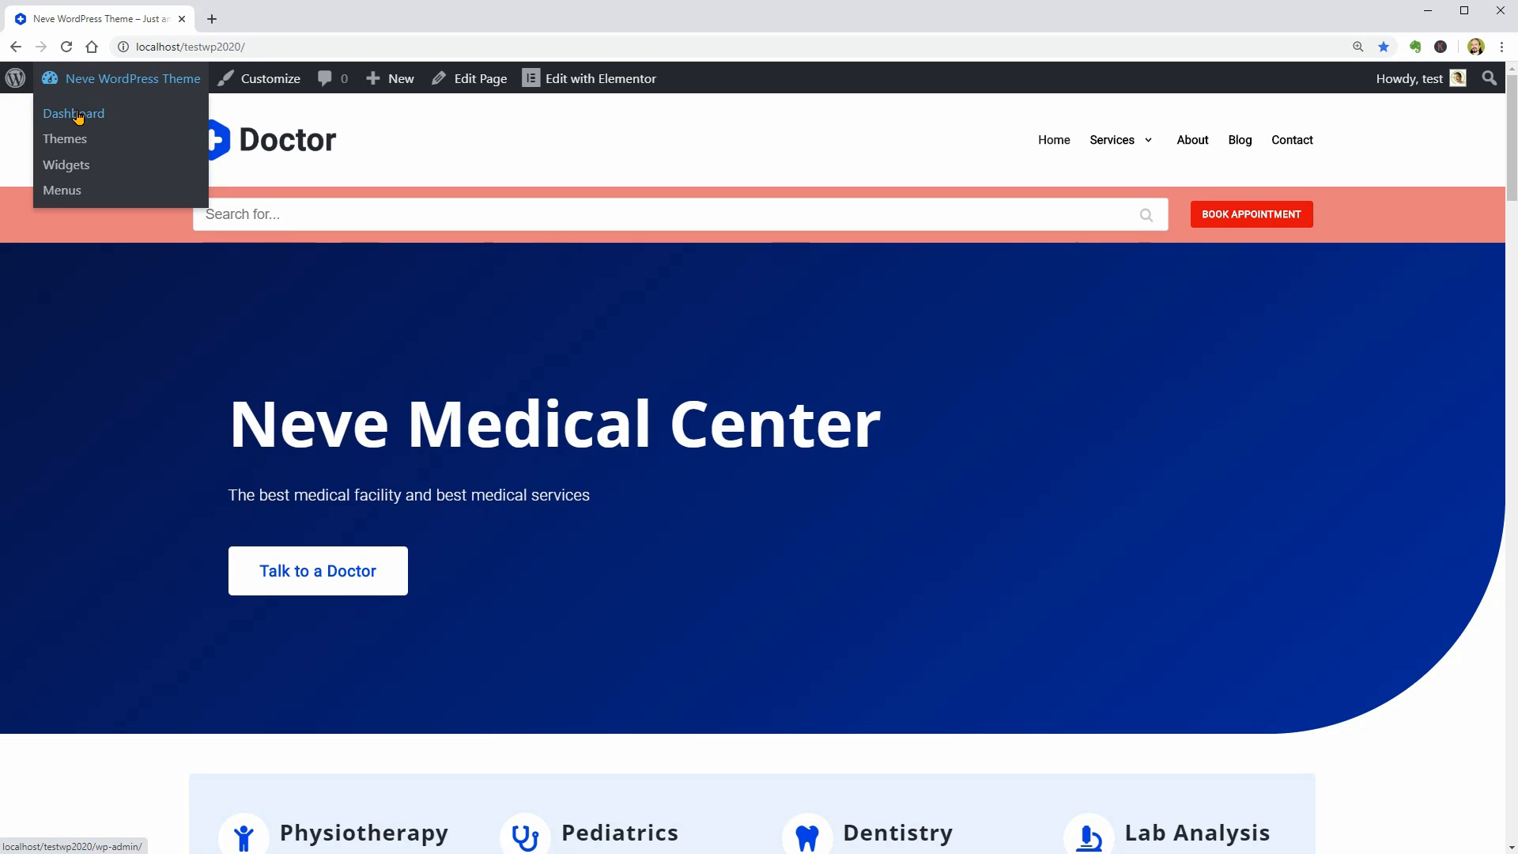
{"action": "left_click", "coordinate": [77, 114]}
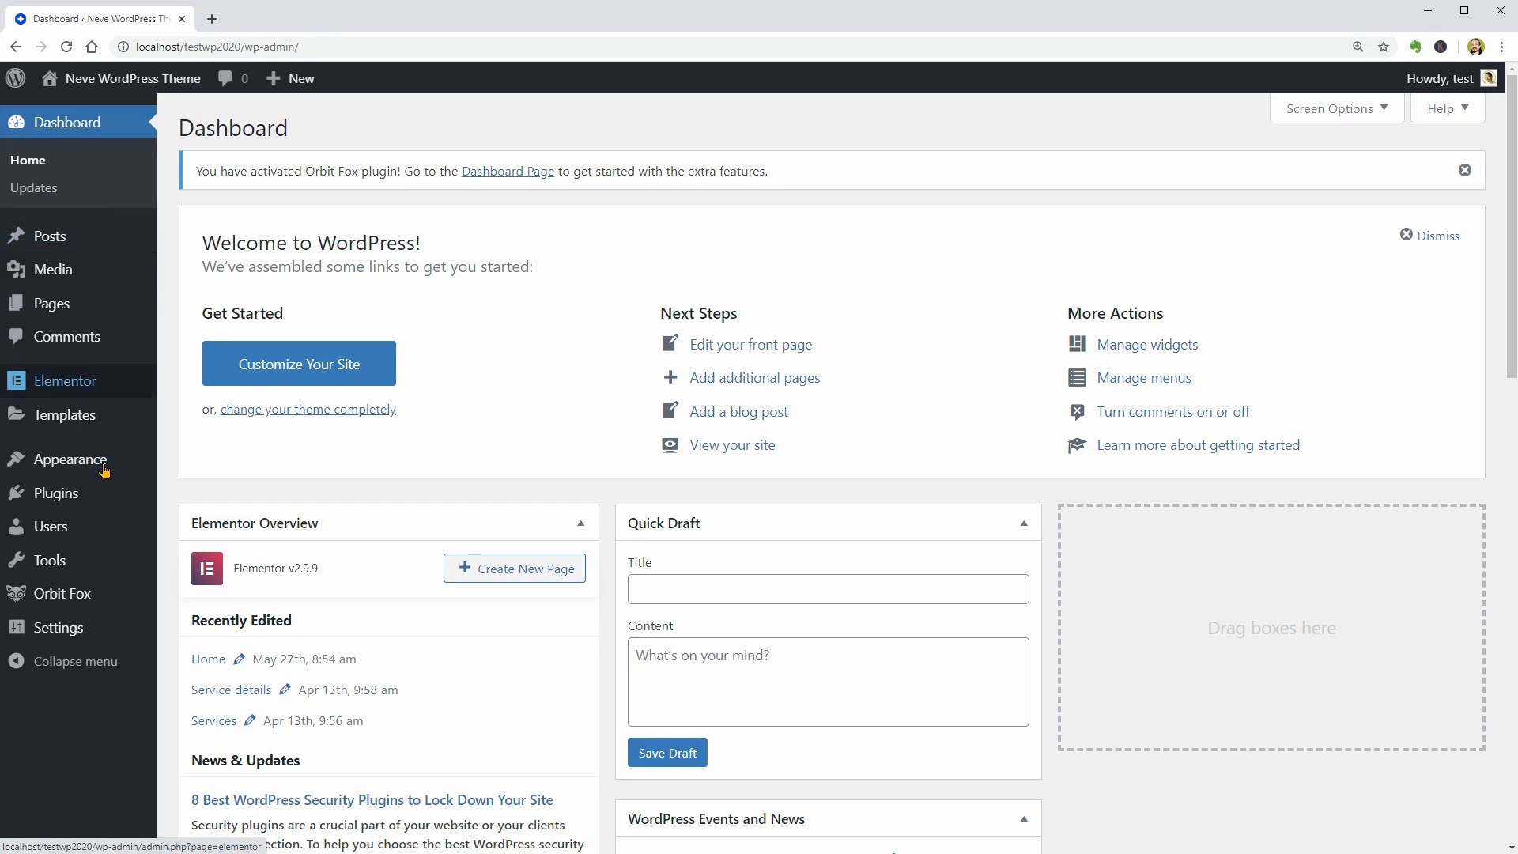
{"action": "left_click", "coordinate": [119, 604]}
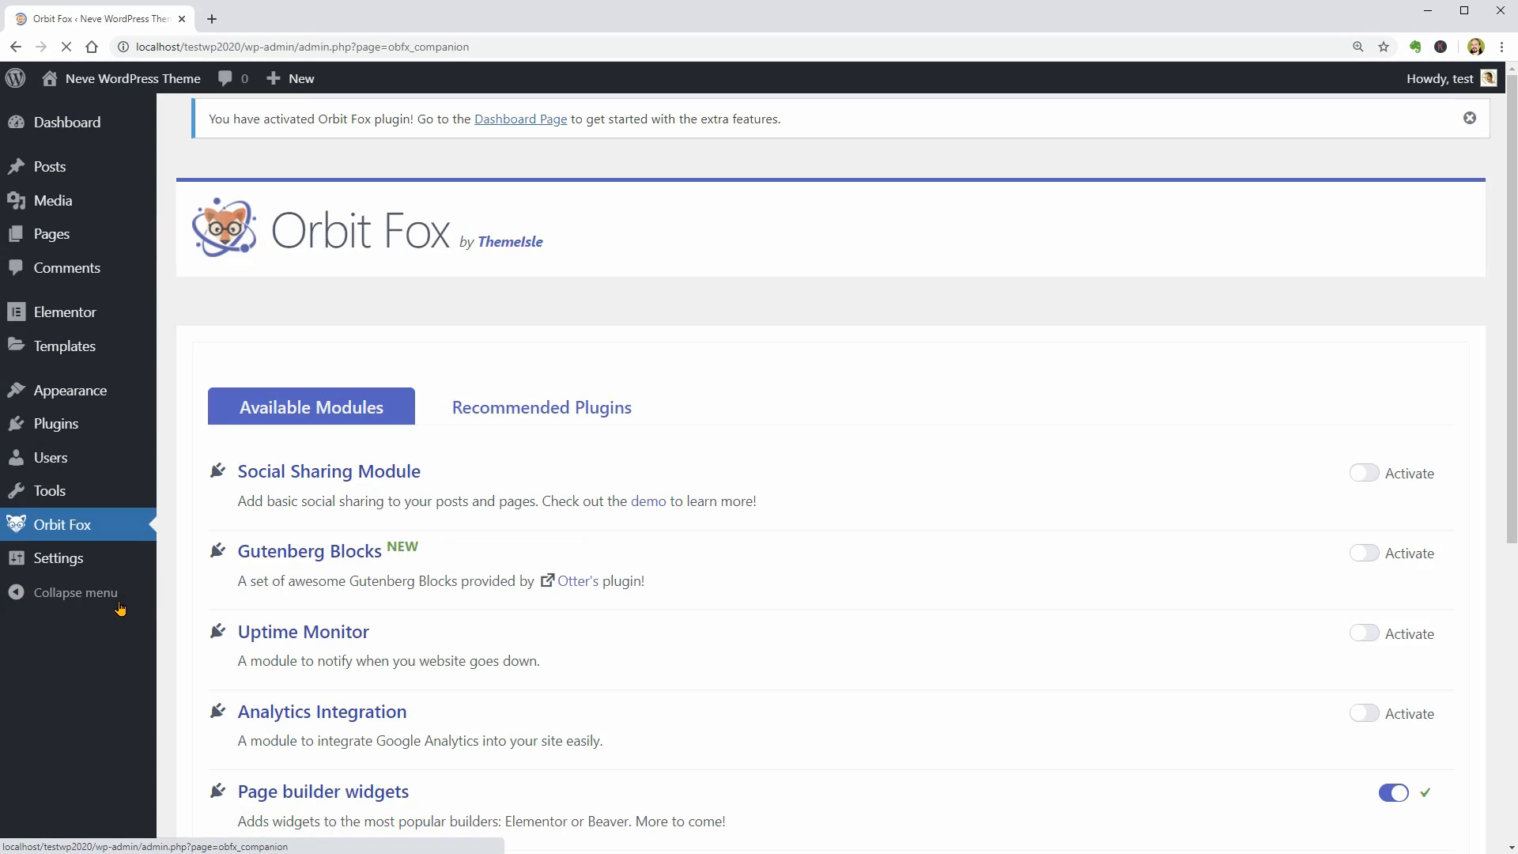
{"action": "scroll", "coordinate": [614, 633], "scroll_direction": "down", "scroll_amount": 4}
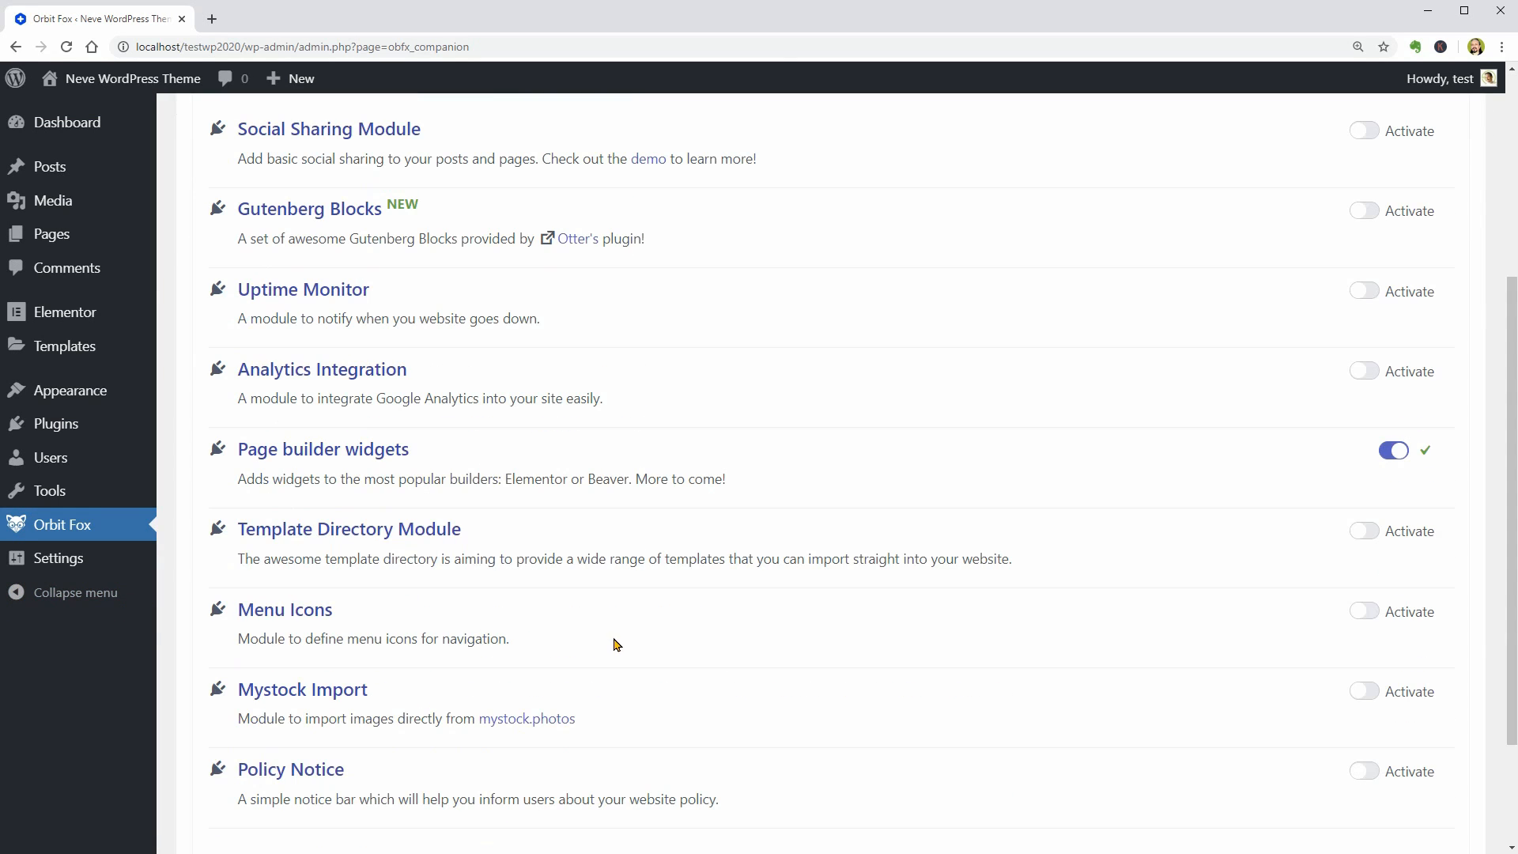
{"action": "left_click", "coordinate": [1362, 612]}
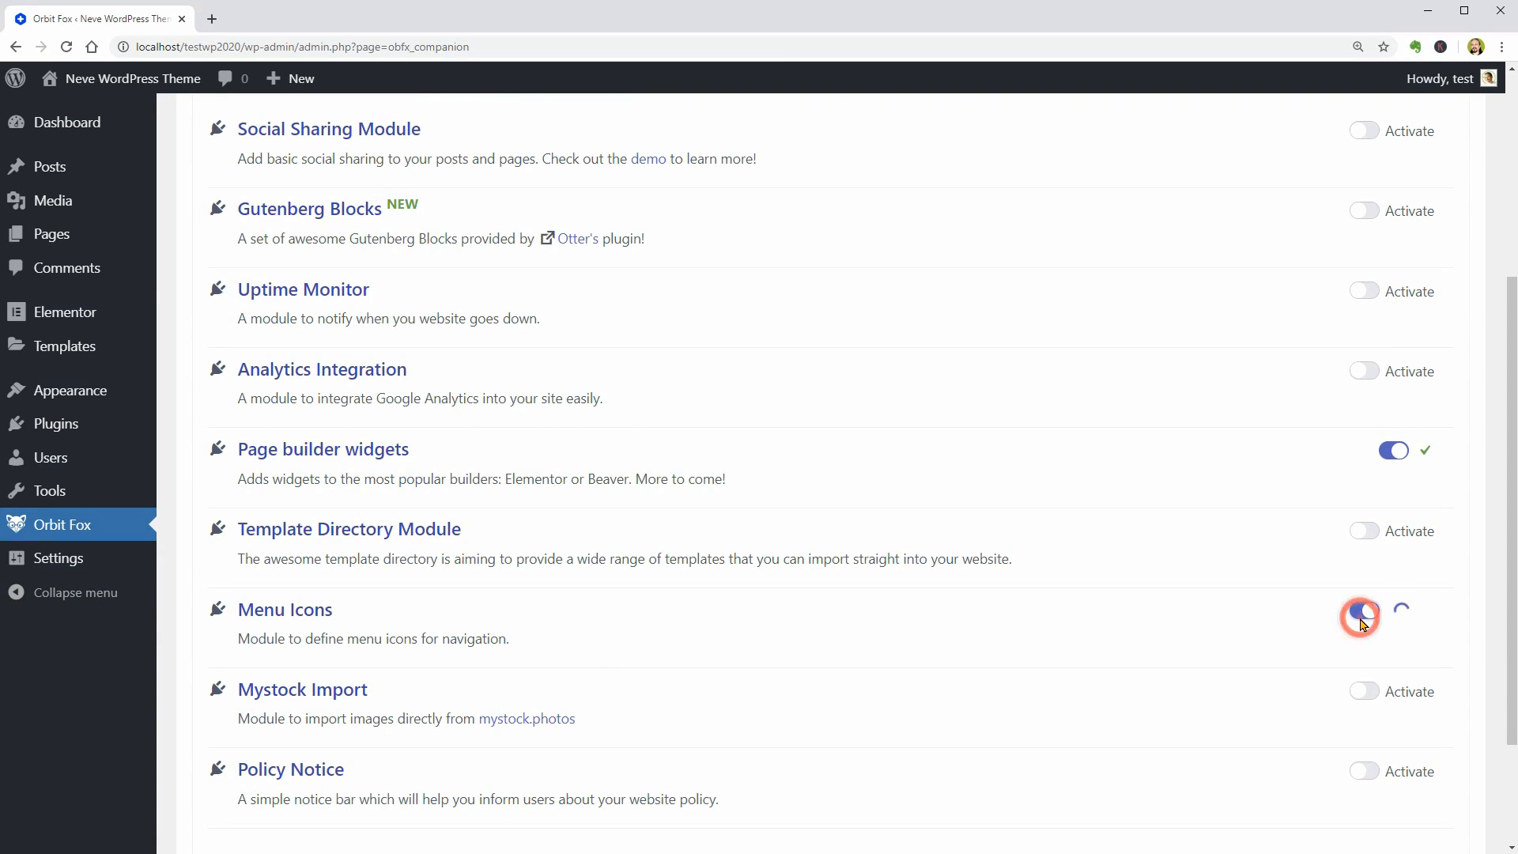
- Add doctor-main-menu icons: house for Home, wrench for Services and Service details, person for About, edit for Blog, open envelope for Contact; save the menu
{"action": "mouse_move", "coordinate": [80, 397]}
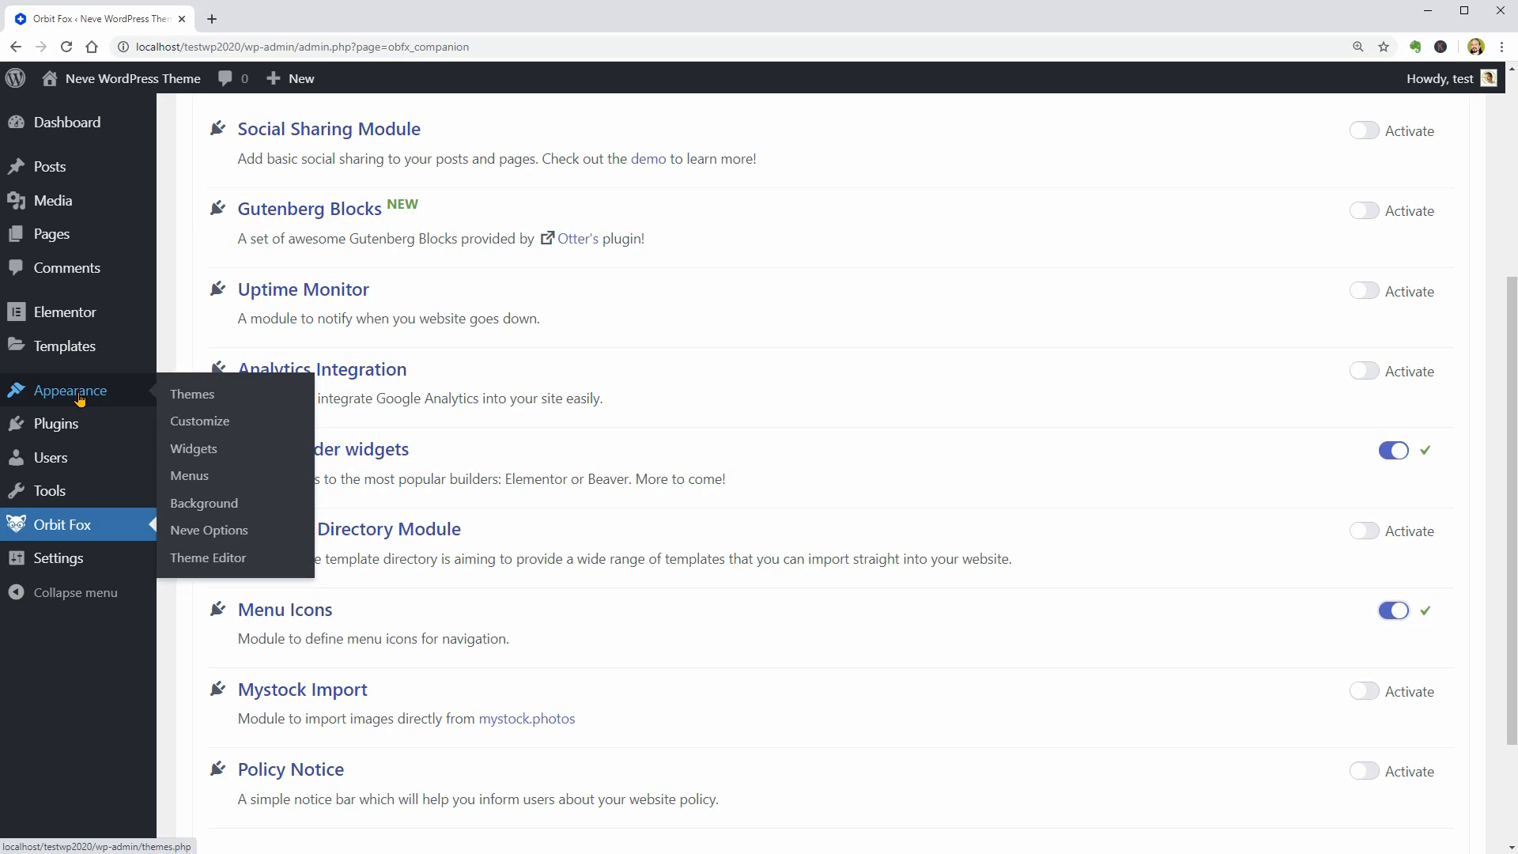
{"action": "left_click", "coordinate": [186, 476]}
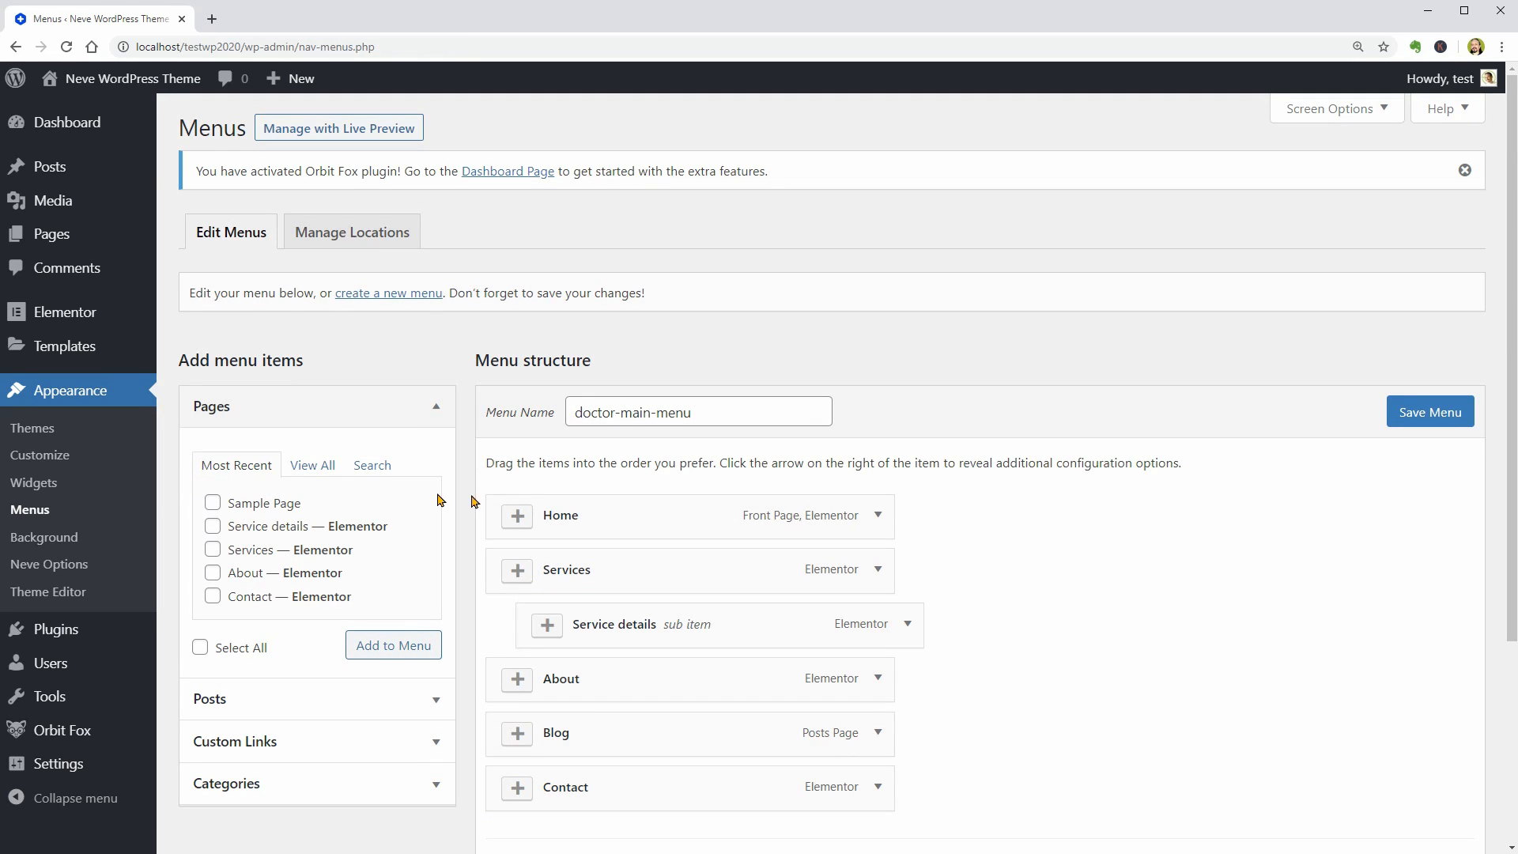
{"action": "left_click", "coordinate": [518, 518]}
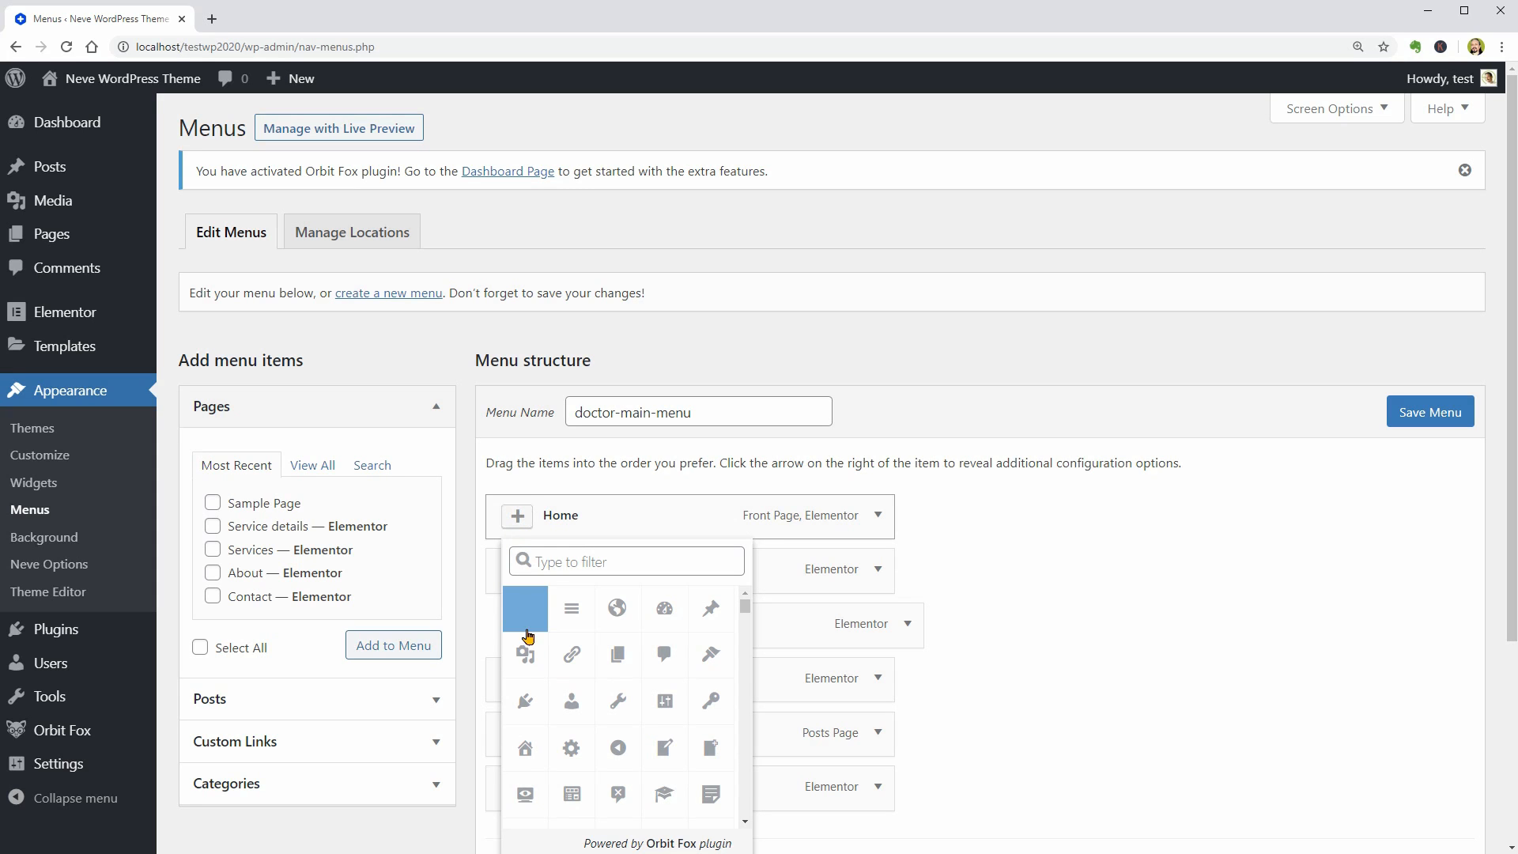
{"action": "left_click", "coordinate": [524, 748]}
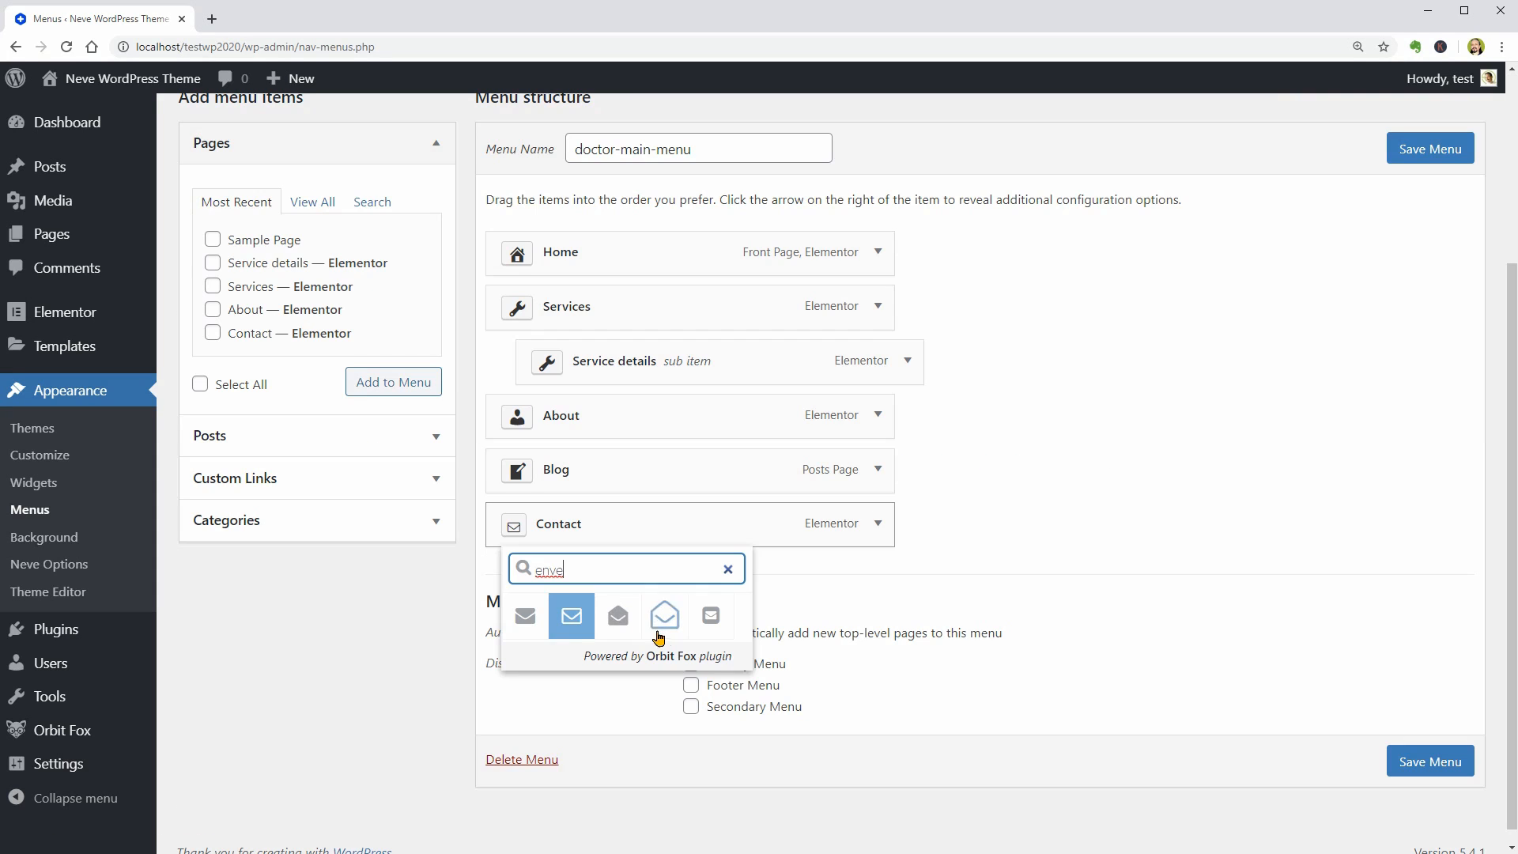
{"action": "left_click", "coordinate": [619, 616]}
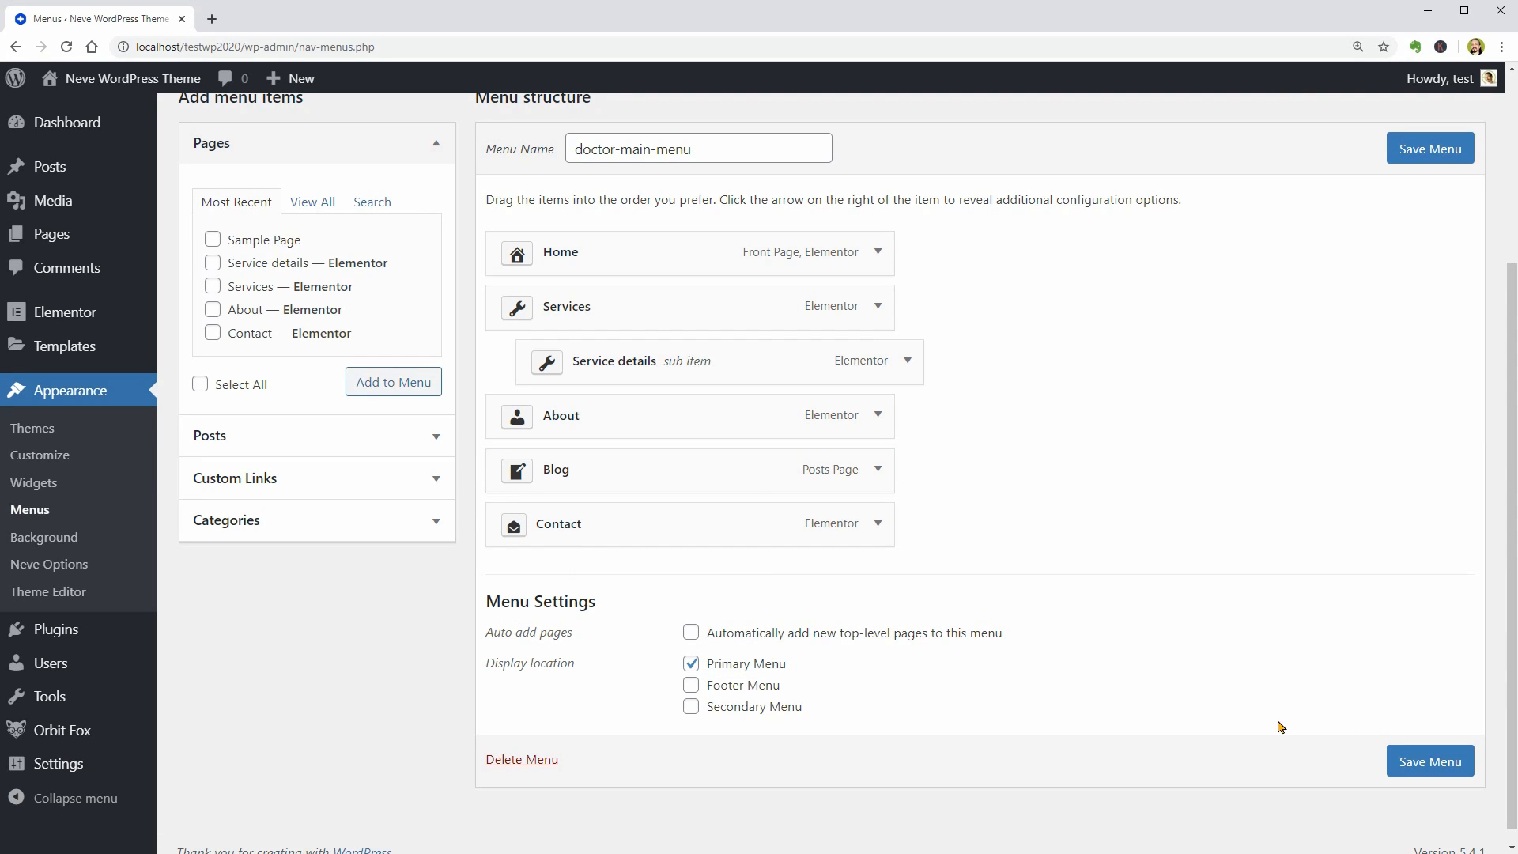
{"action": "left_click", "coordinate": [1403, 755]}
- Open the site in a new browser tab and check the menu icons, the Blog page and Test Blog Post 3
{"action": "mouse_move", "coordinate": [126, 78]}
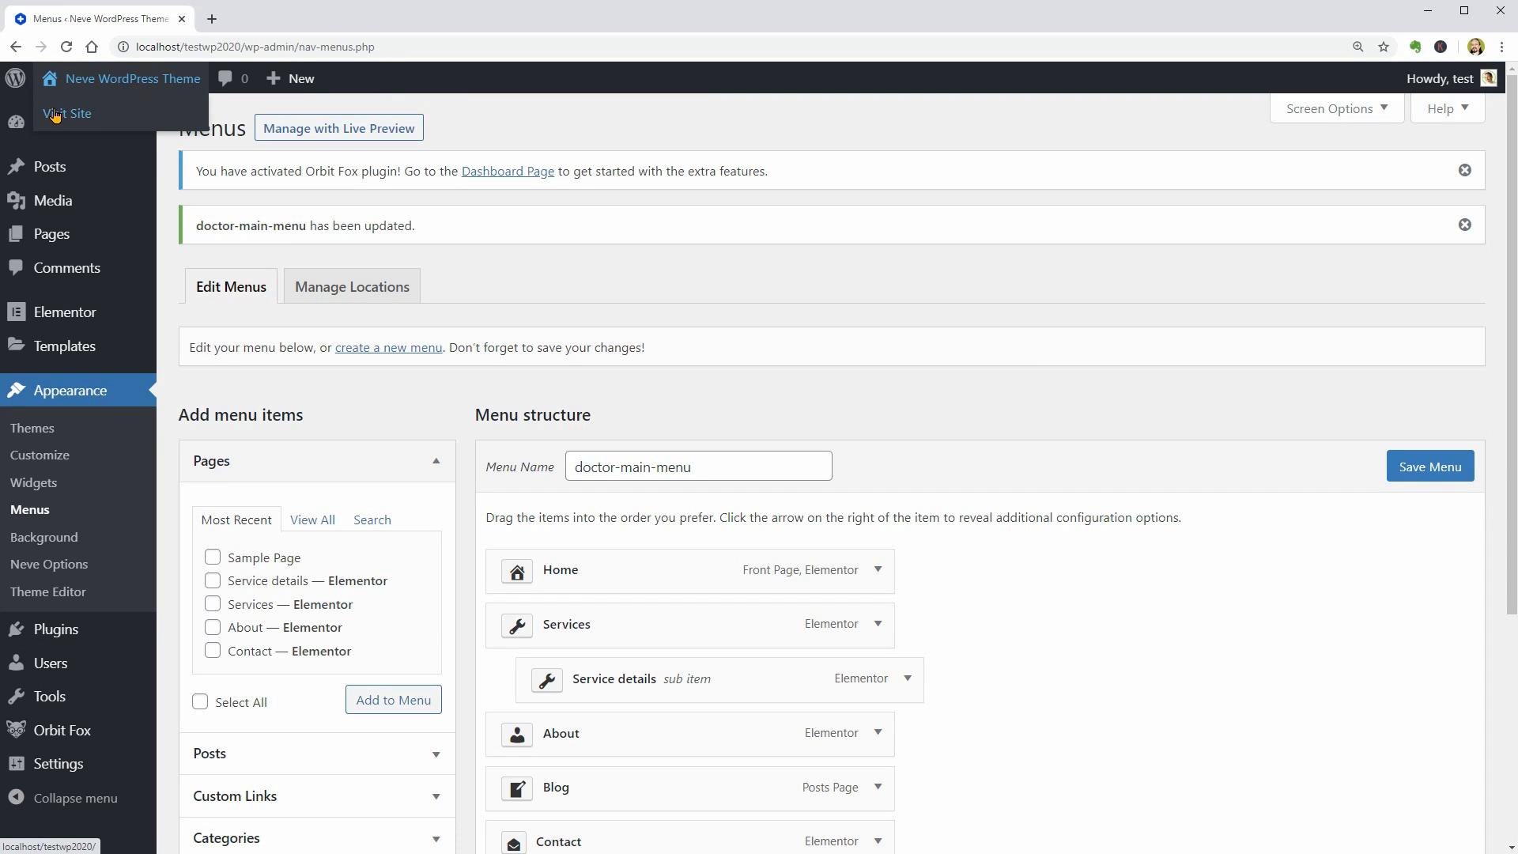
{"action": "right_click", "coordinate": [50, 116]}
{"action": "left_click", "coordinate": [103, 127]}
{"action": "left_click", "coordinate": [281, 18]}
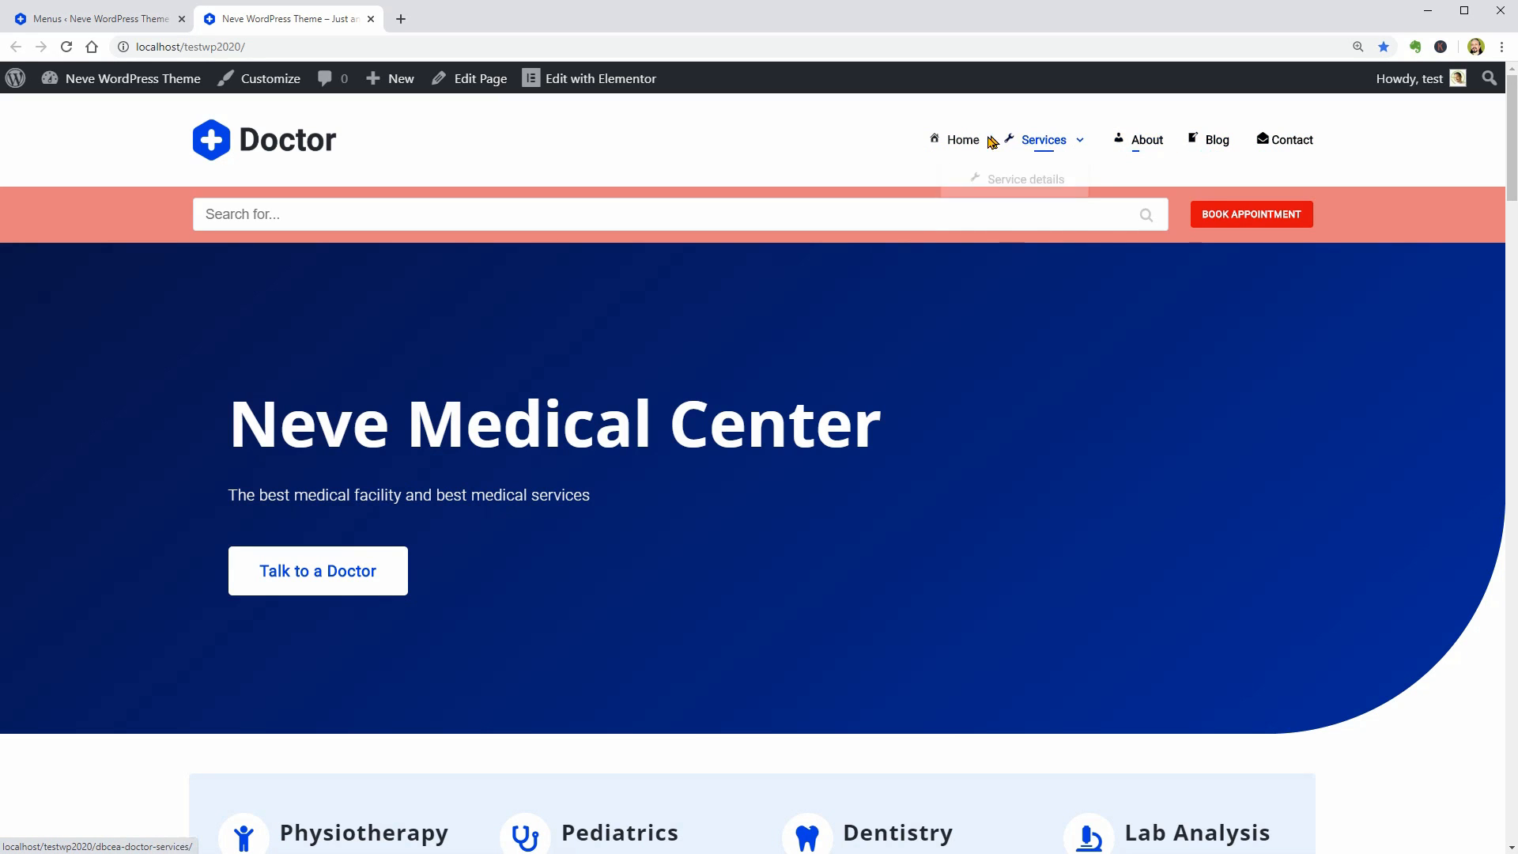
{"action": "left_click", "coordinate": [1216, 142]}
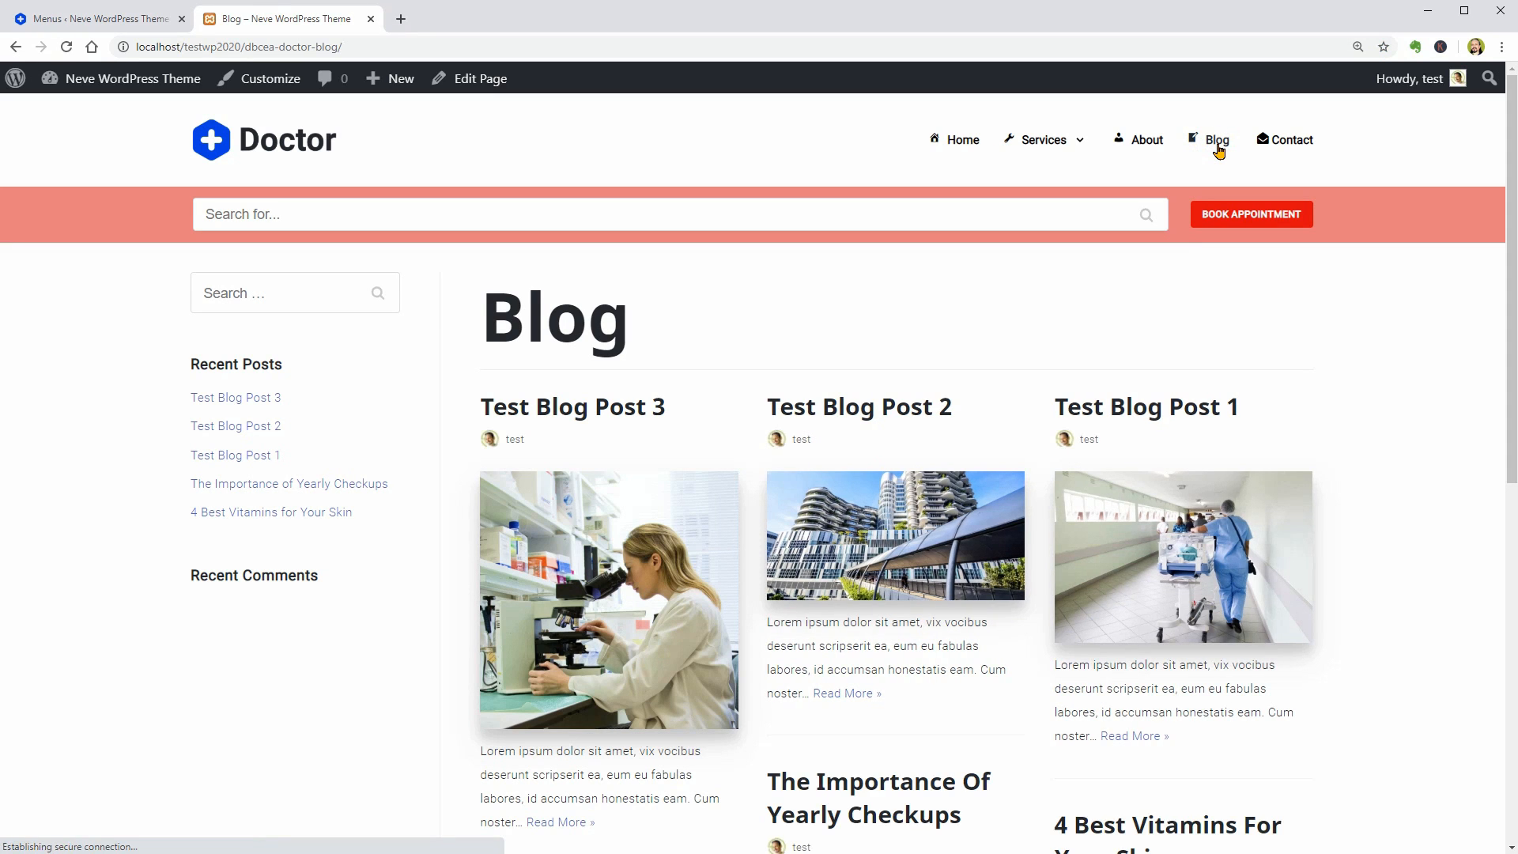
{"action": "left_click", "coordinate": [576, 412]}
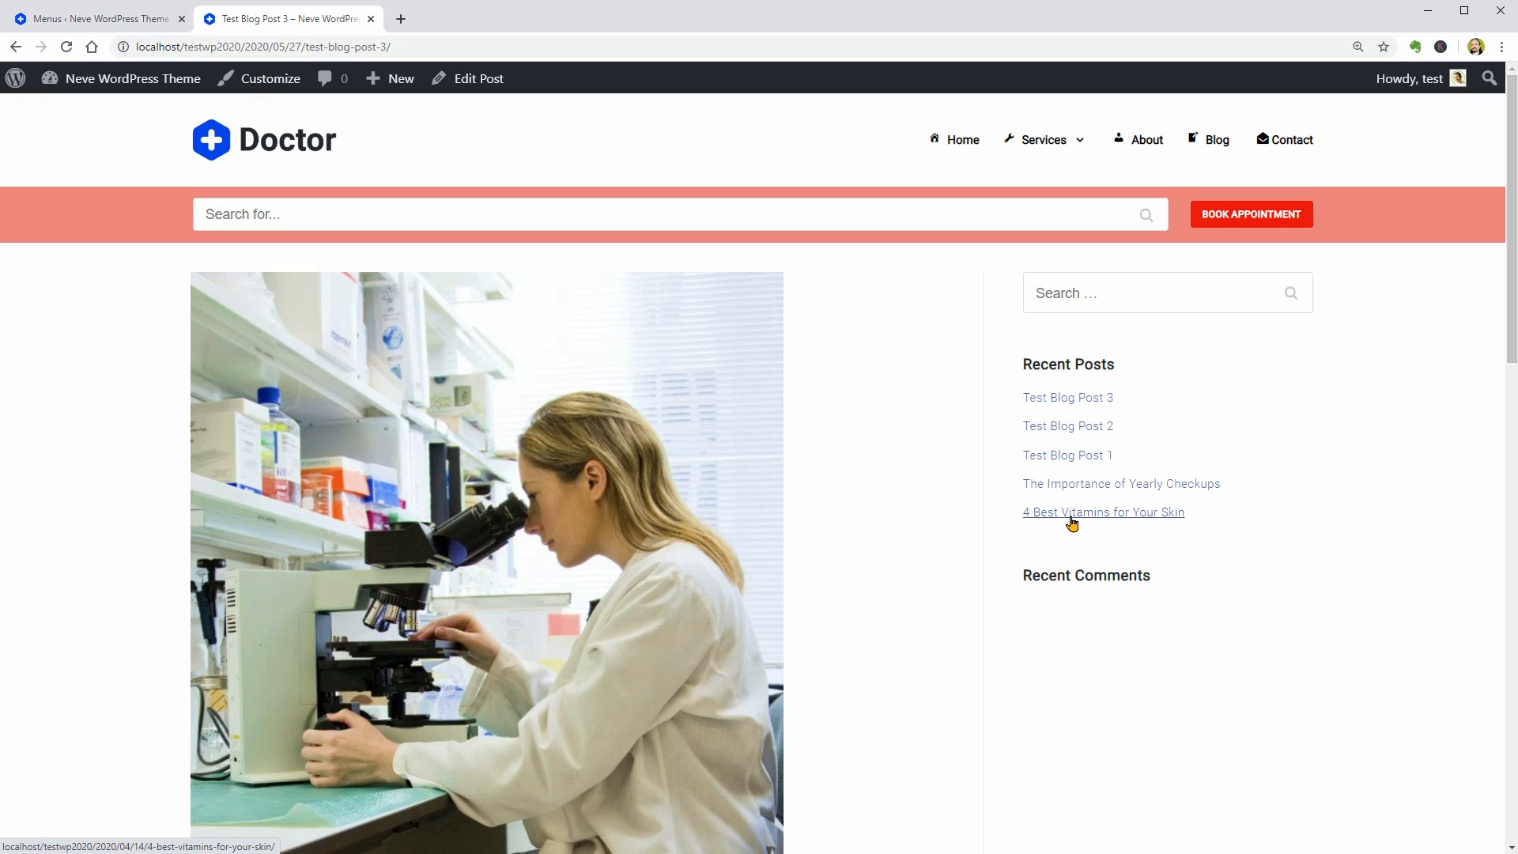
- Return to the customizer and remove the Search widget from the Sidebar widget area
{"action": "left_click", "coordinate": [149, 19]}
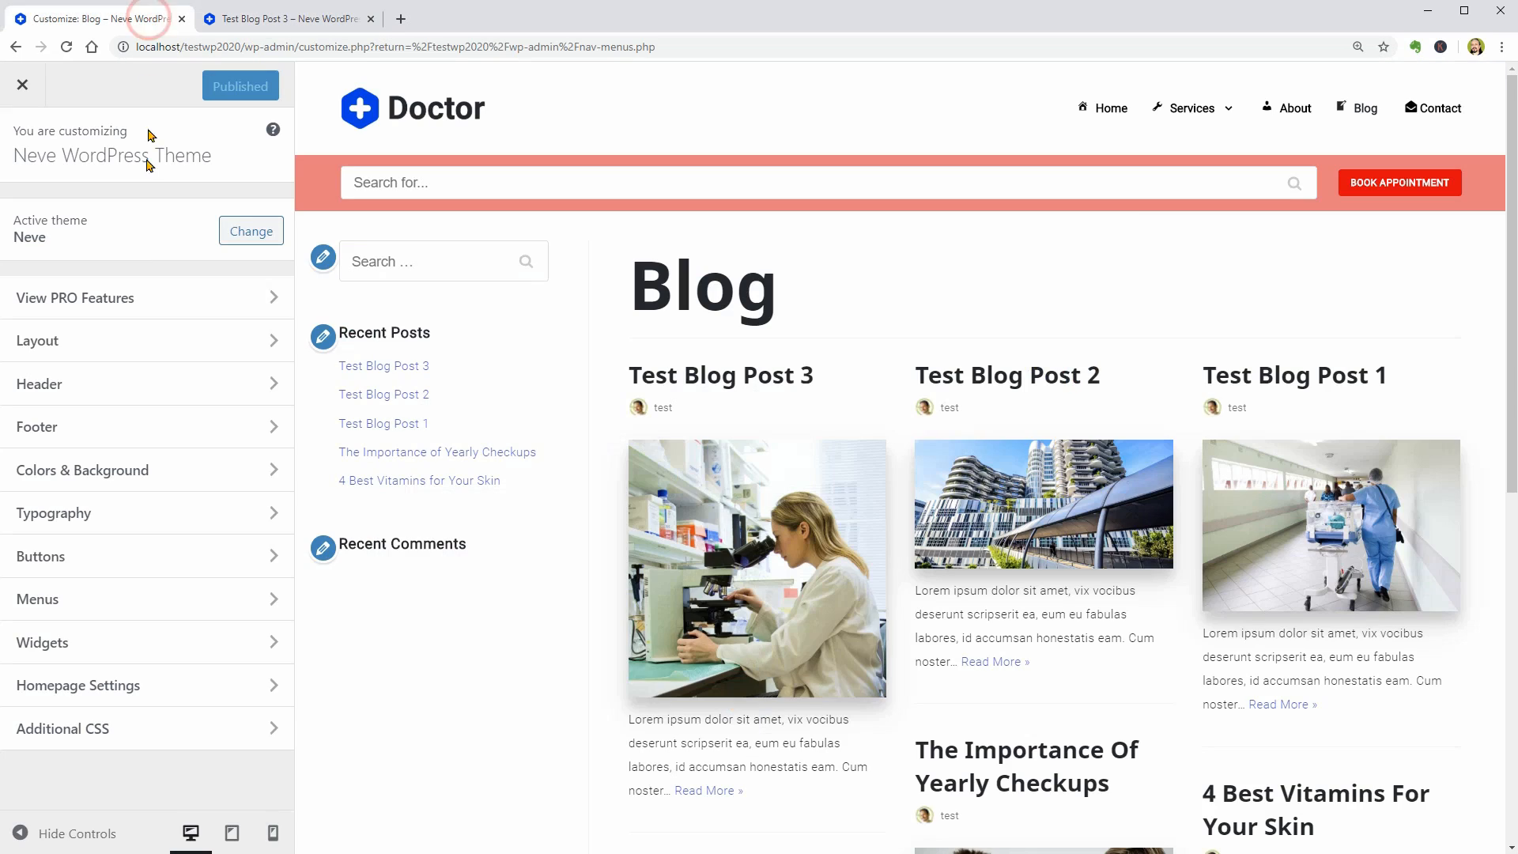
{"action": "left_click", "coordinate": [163, 646]}
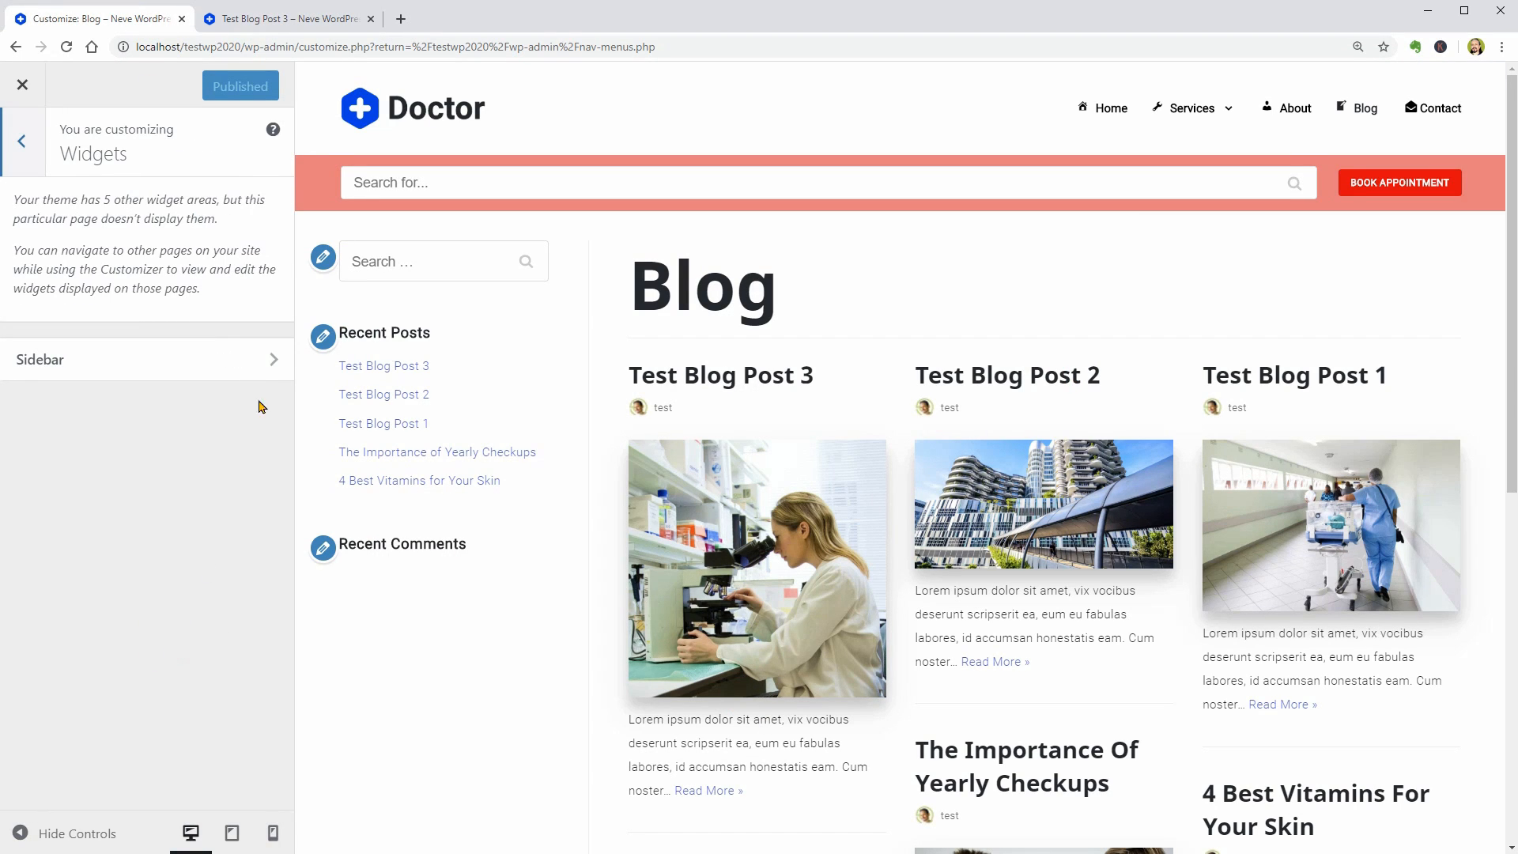
{"action": "left_click", "coordinate": [255, 361]}
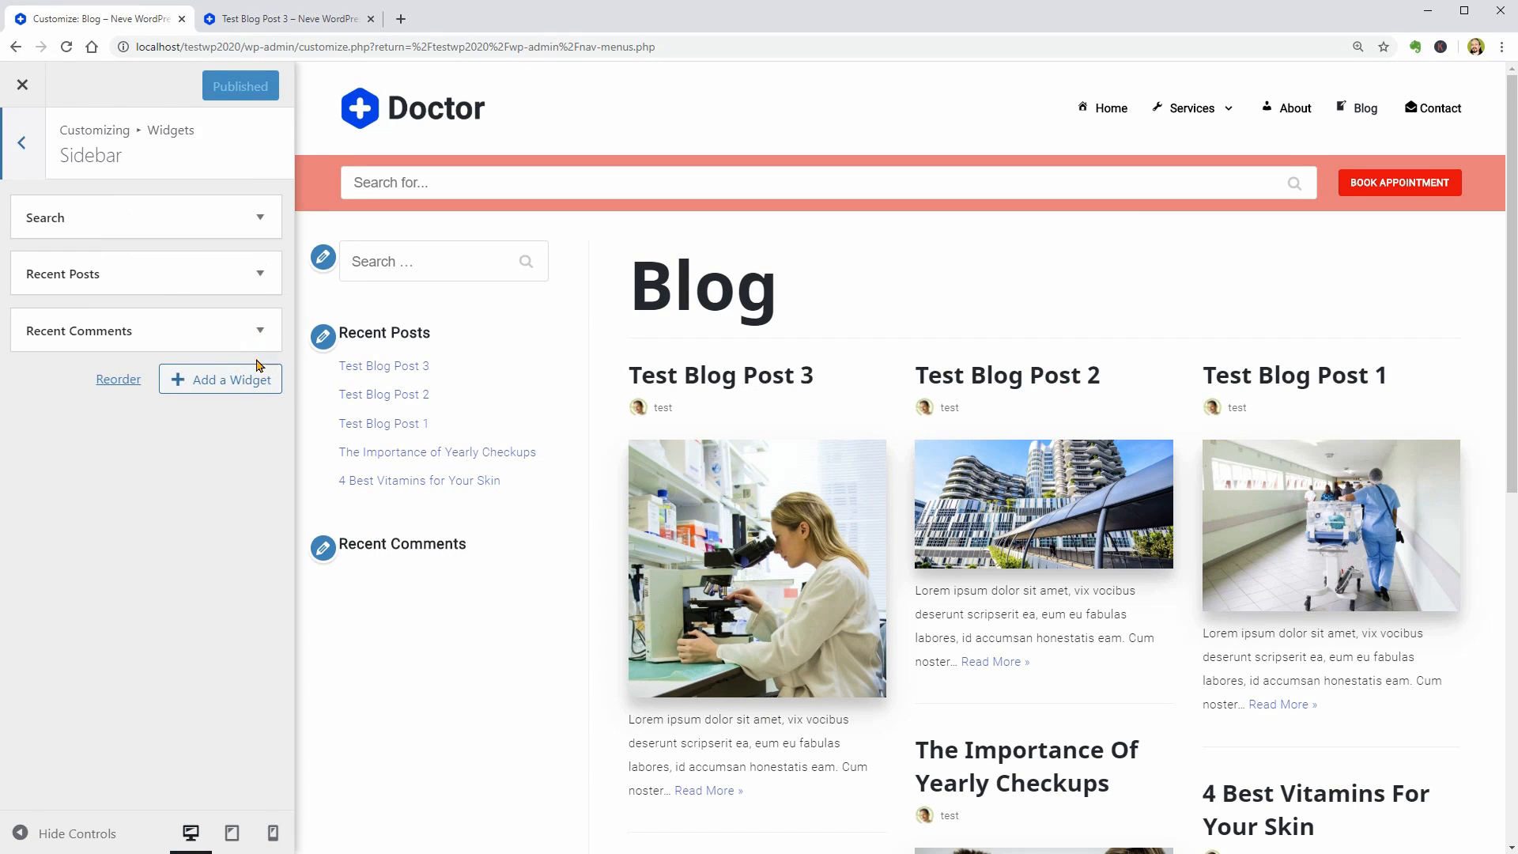
{"action": "left_click", "coordinate": [265, 223]}
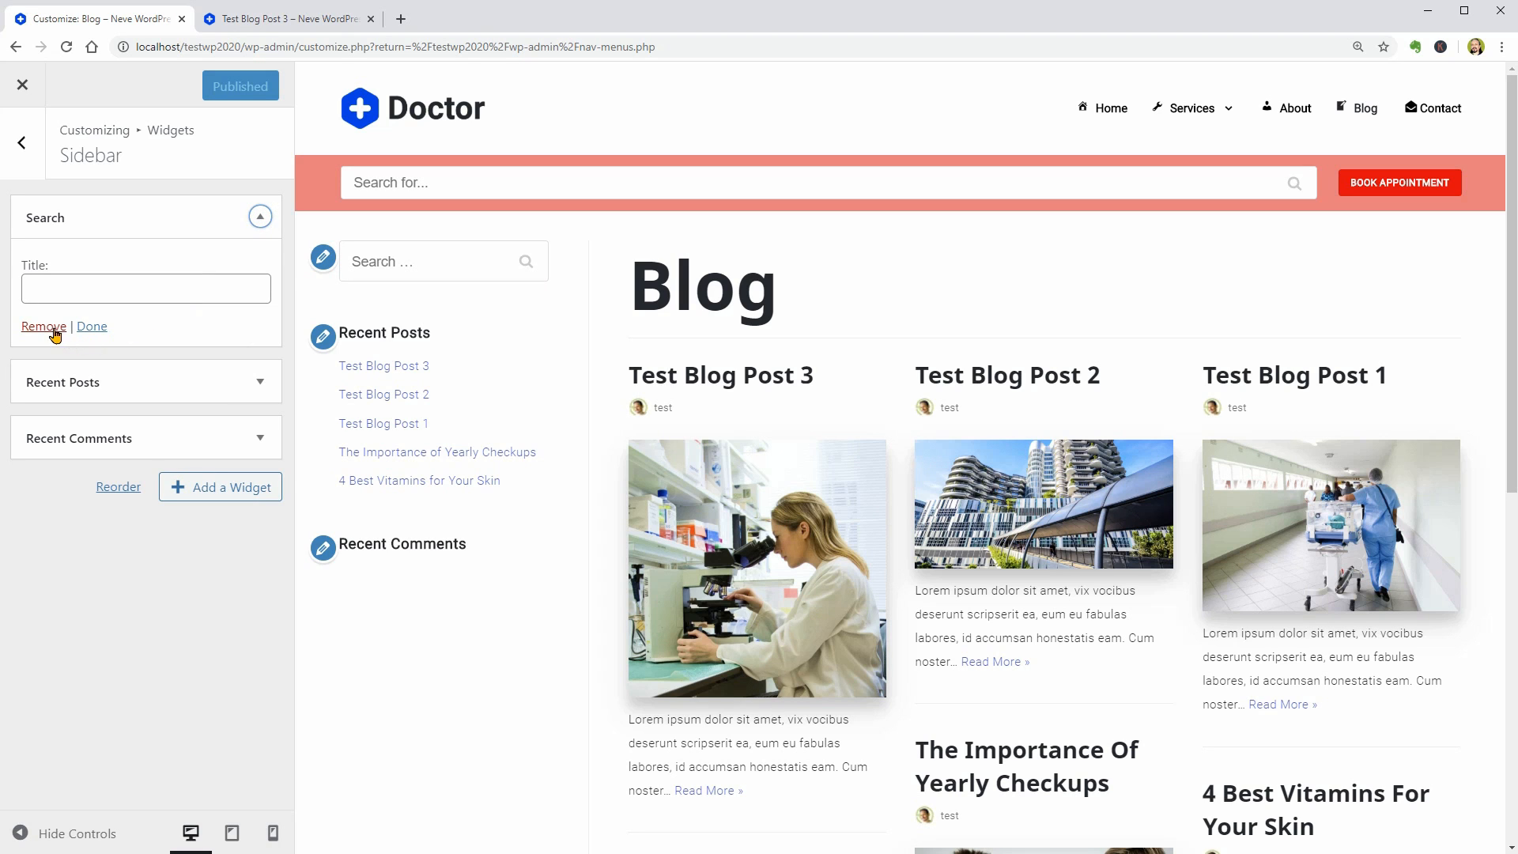
{"action": "left_click", "coordinate": [45, 326]}
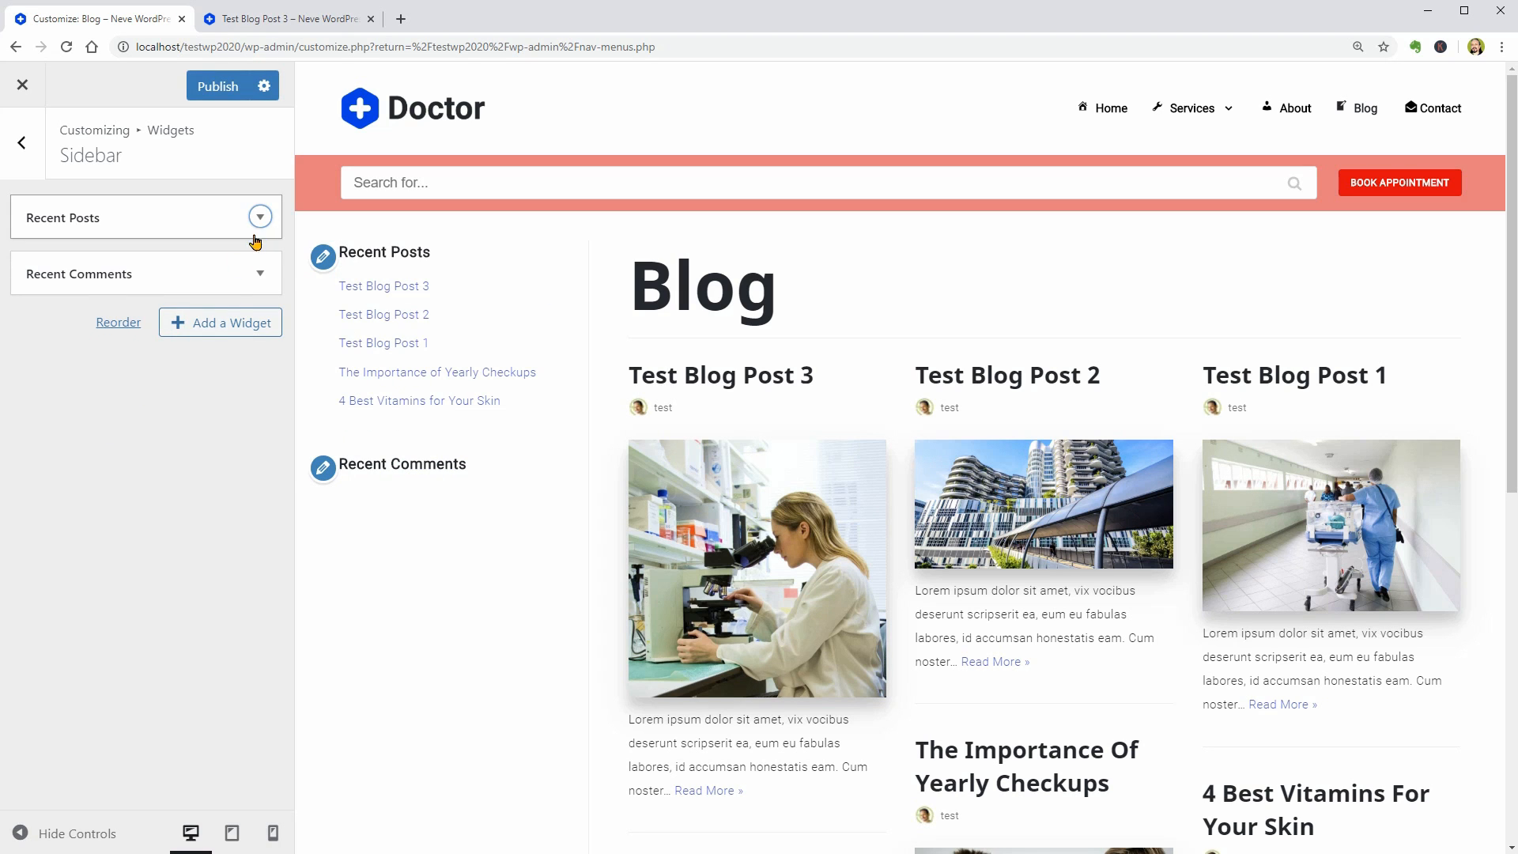
- Add a Calendar widget to the Sidebar widget area
{"action": "left_click", "coordinate": [220, 324]}
{"action": "scroll", "coordinate": [583, 210], "scroll_direction": "down", "scroll_amount": 3}
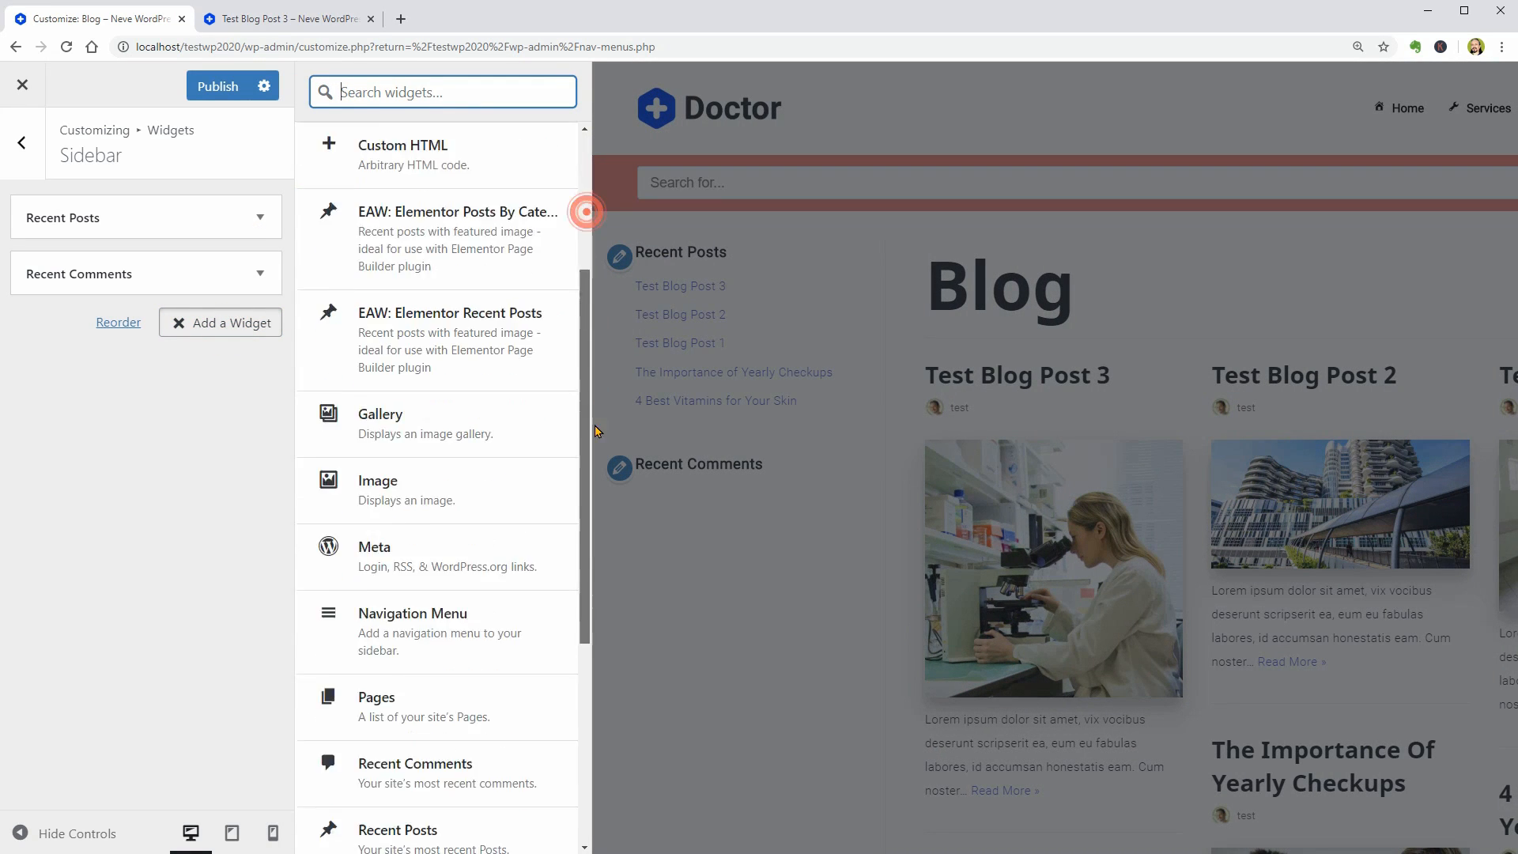
{"action": "scroll", "coordinate": [434, 434], "scroll_direction": "up", "scroll_amount": 3}
{"action": "left_click", "coordinate": [408, 278]}
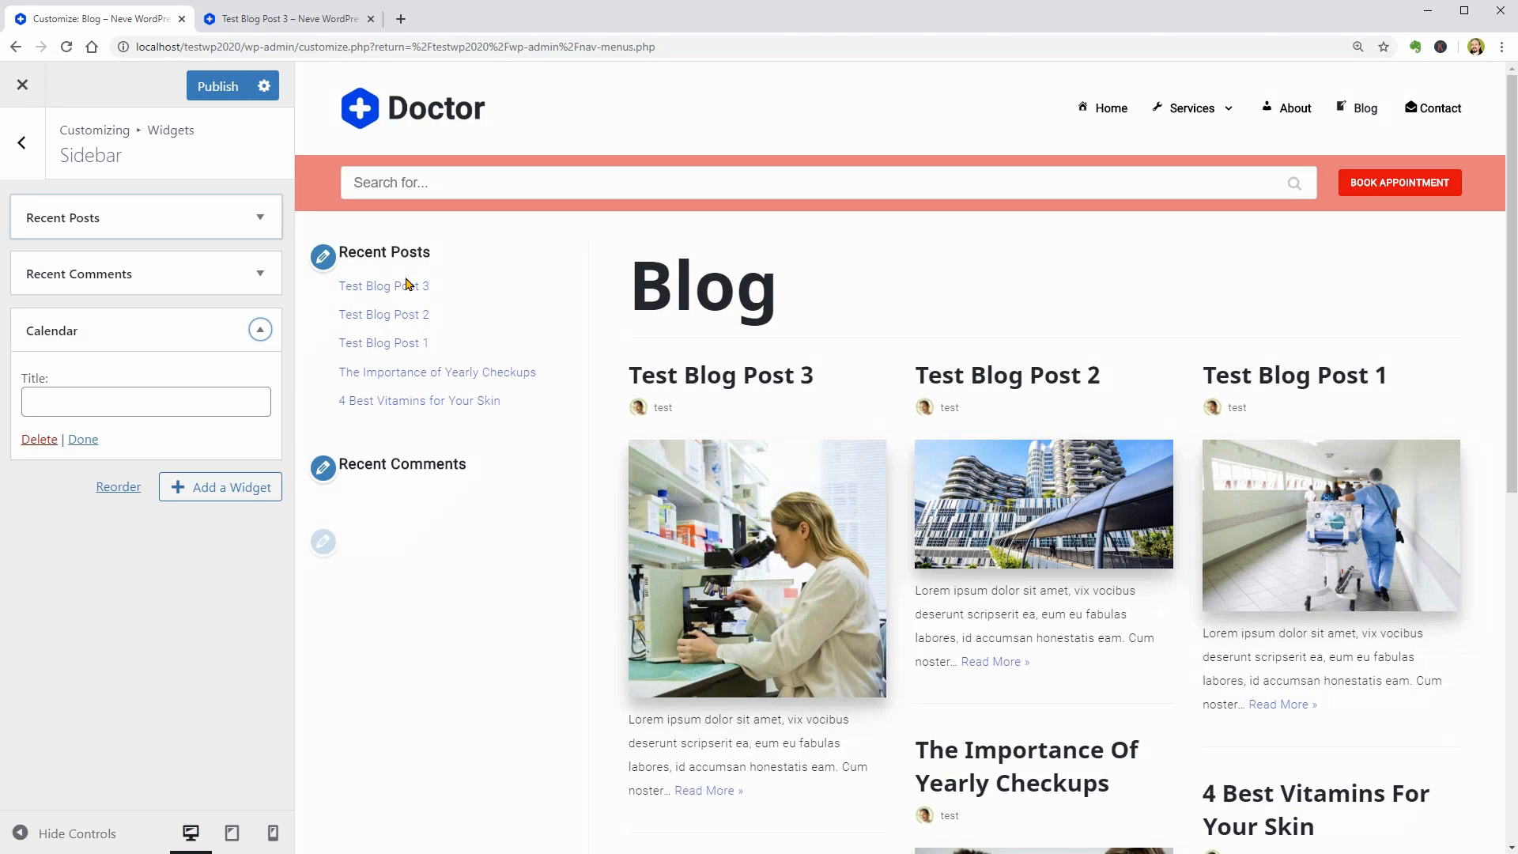
- Check the Calendar widget in the sidebar preview and return to the customizer's main section list
{"action": "scroll", "coordinate": [462, 696], "scroll_direction": "down", "scroll_amount": 2}
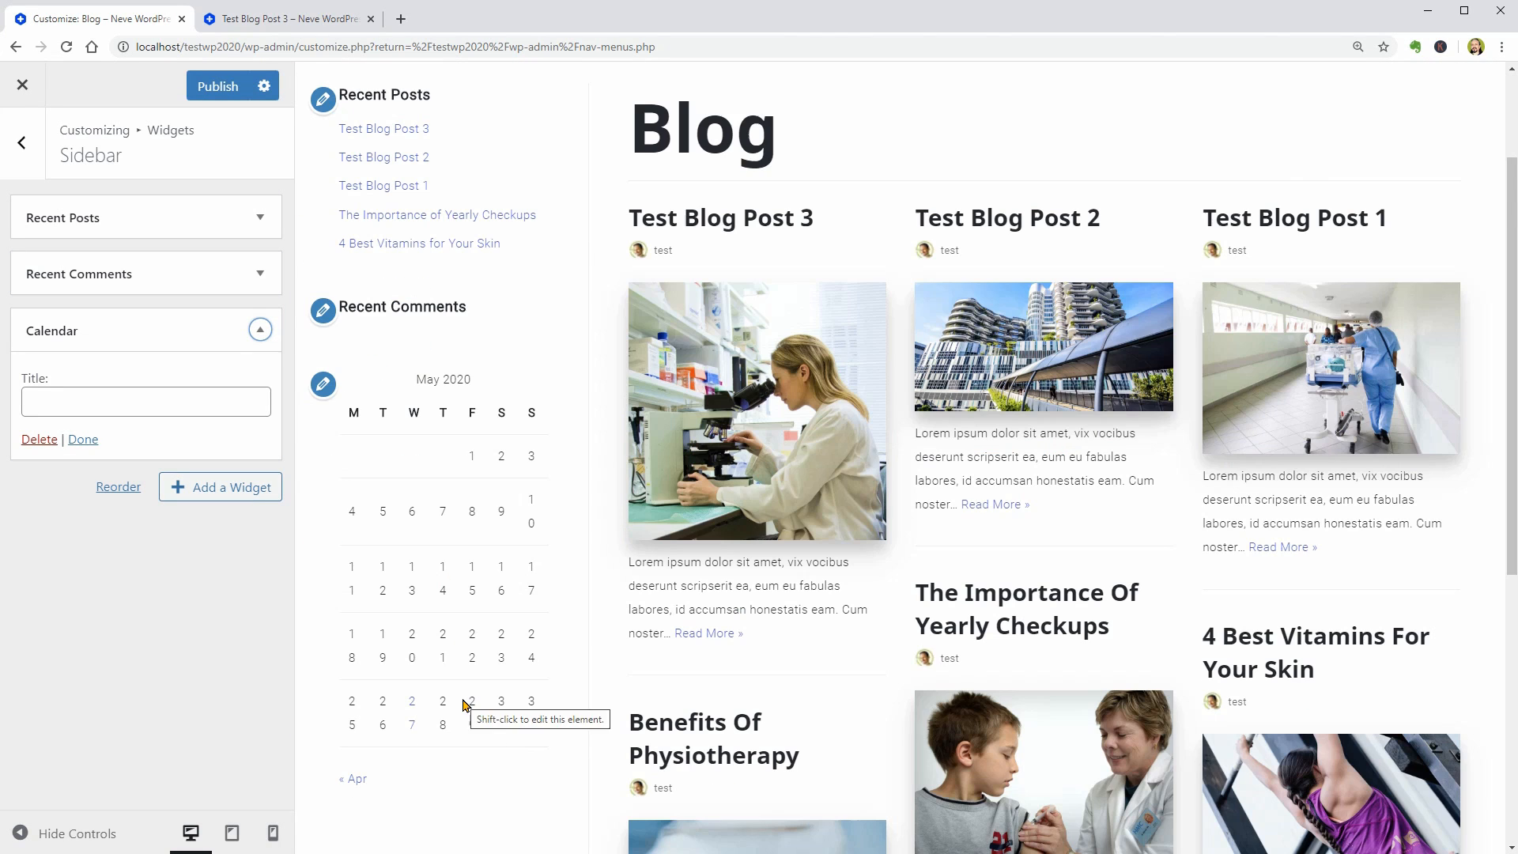
{"action": "left_click", "coordinate": [22, 144]}
{"action": "left_click", "coordinate": [24, 147]}
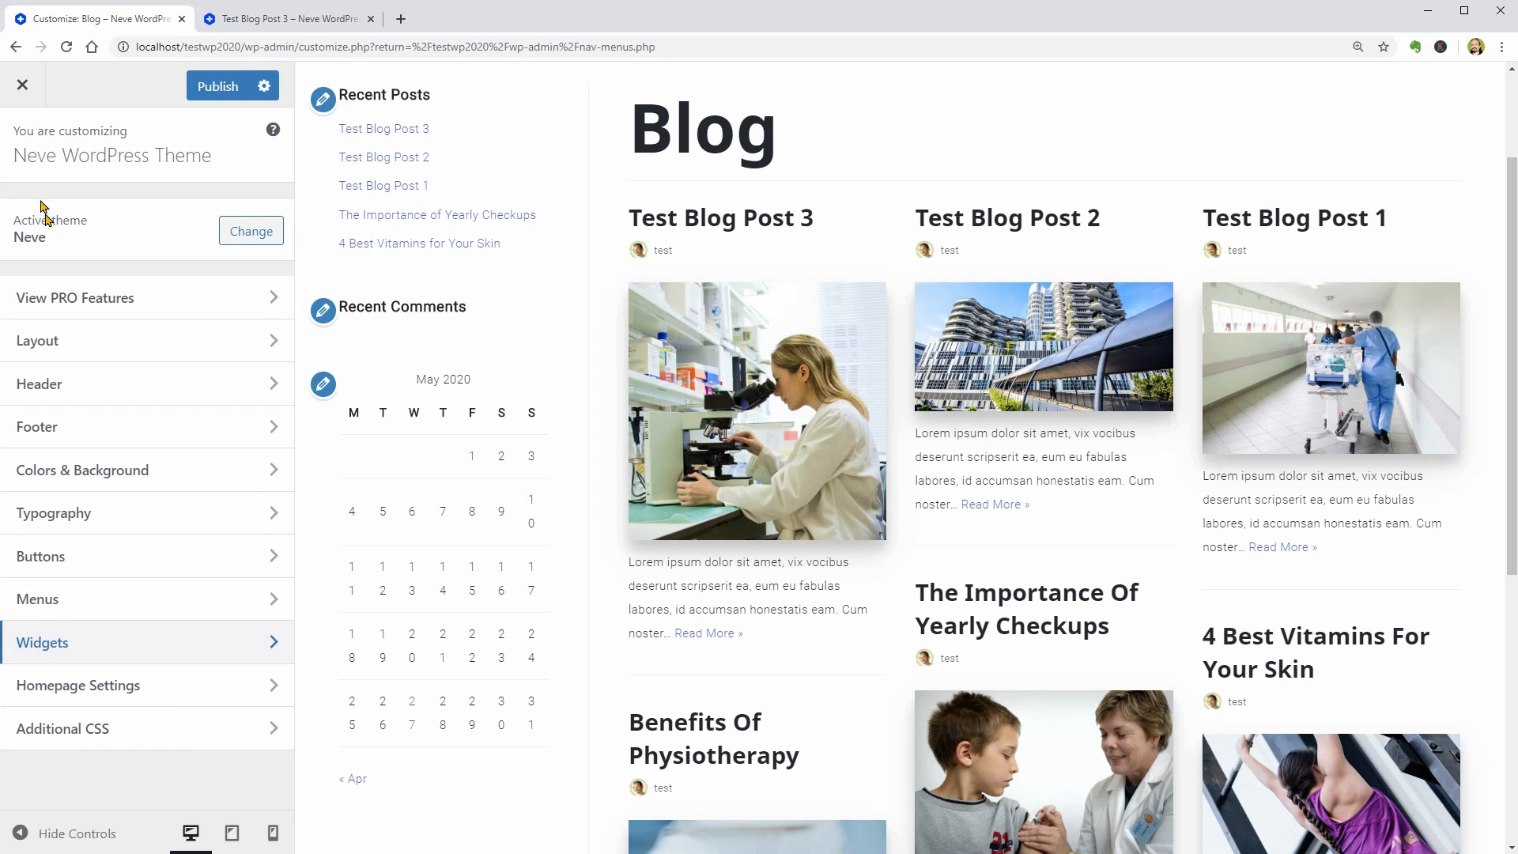
- Review the page choices in Homepage Settings, try showing the latest posts as homepage and restore the static page option
{"action": "left_click", "coordinate": [244, 686]}
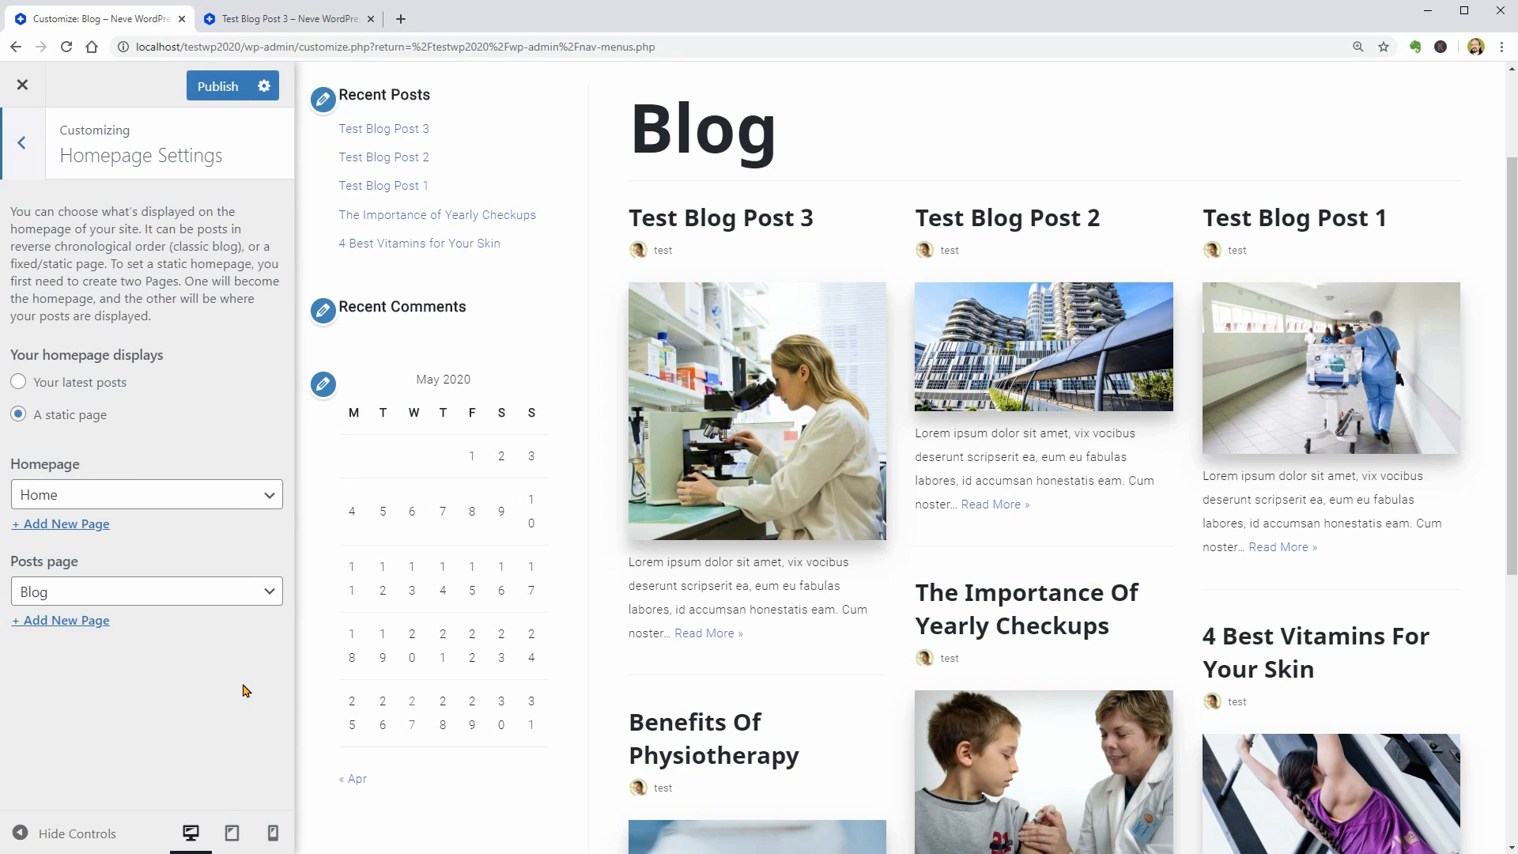
{"action": "left_click", "coordinate": [229, 507]}
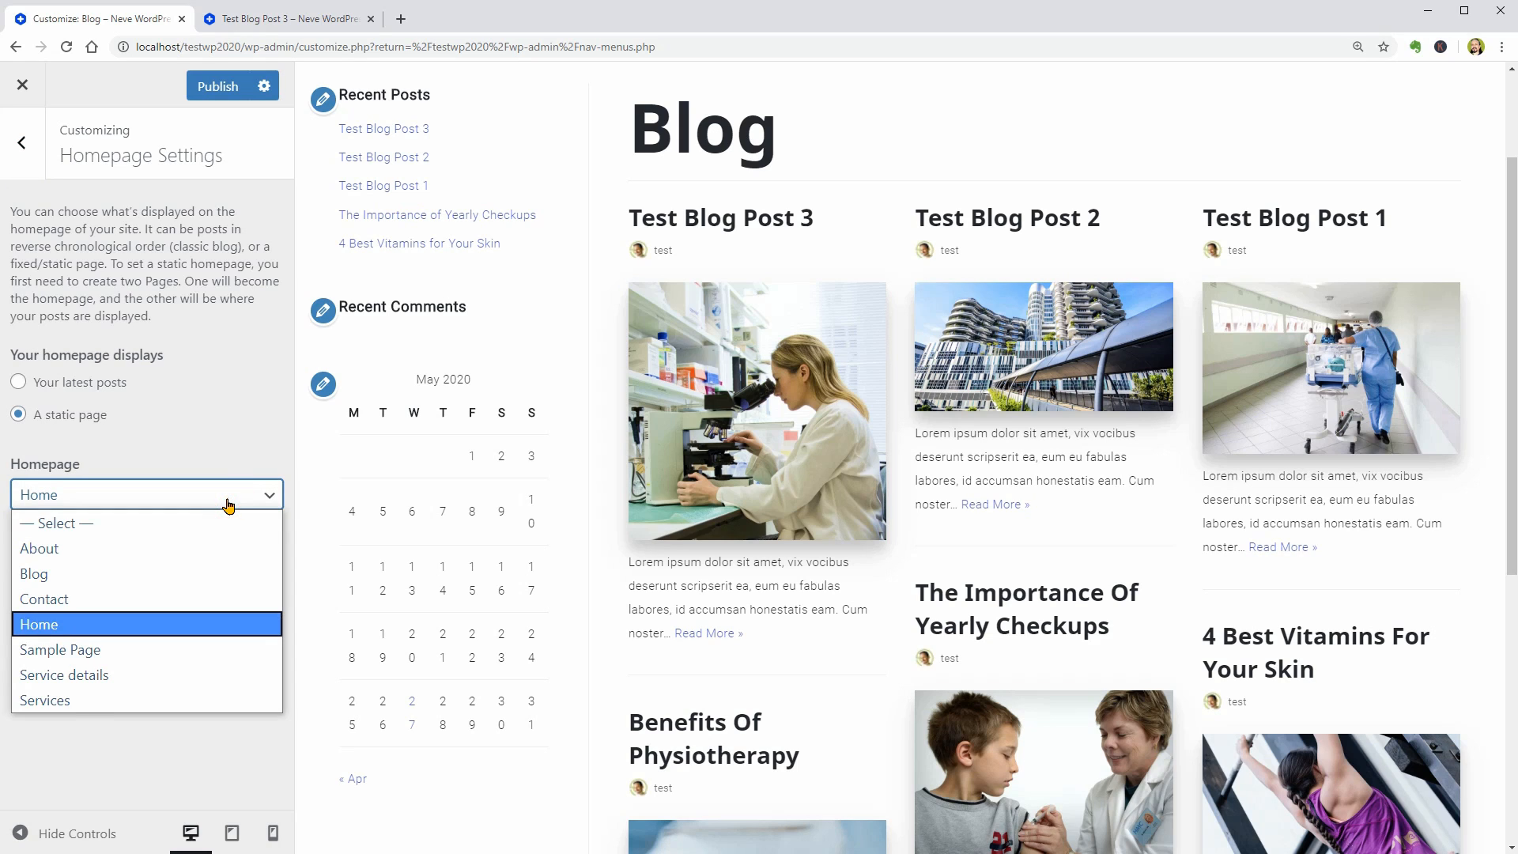
{"action": "left_click", "coordinate": [228, 506]}
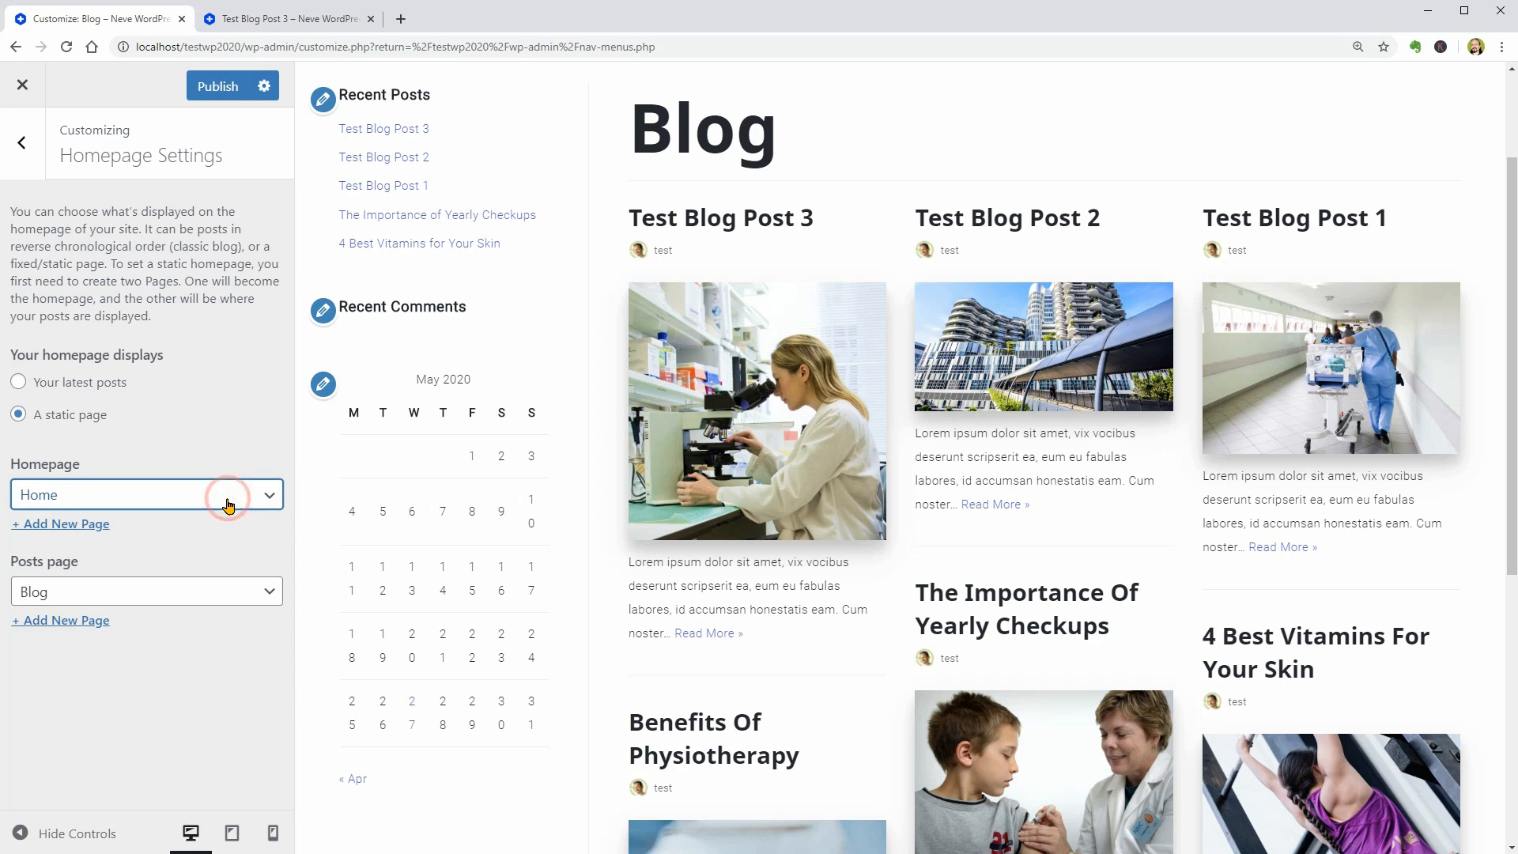
{"action": "left_click", "coordinate": [221, 596]}
{"action": "left_click", "coordinate": [221, 596]}
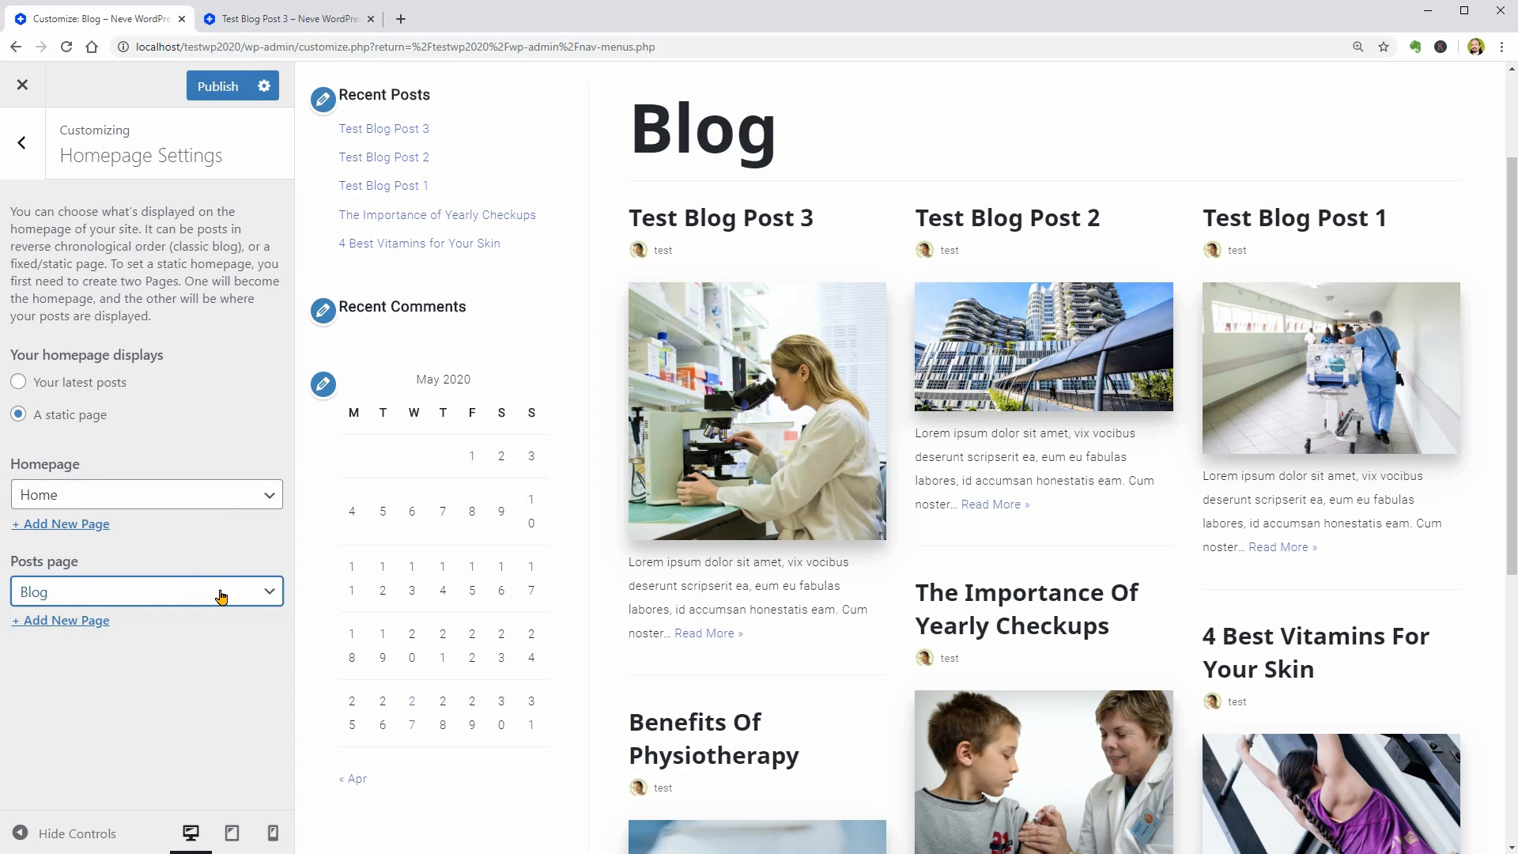
{"action": "left_click", "coordinate": [17, 384]}
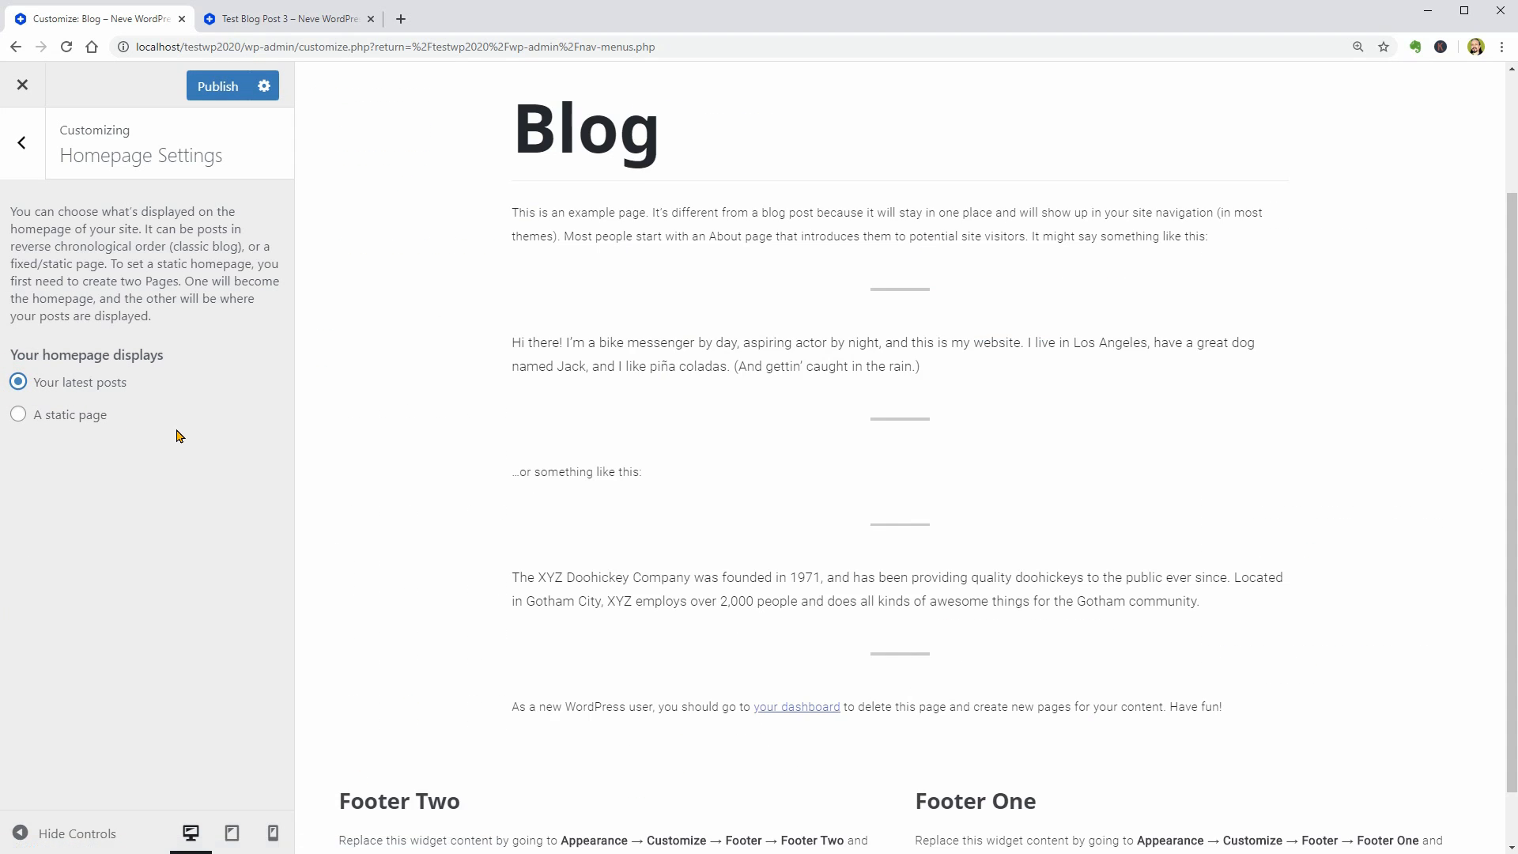
{"action": "left_click", "coordinate": [17, 415]}
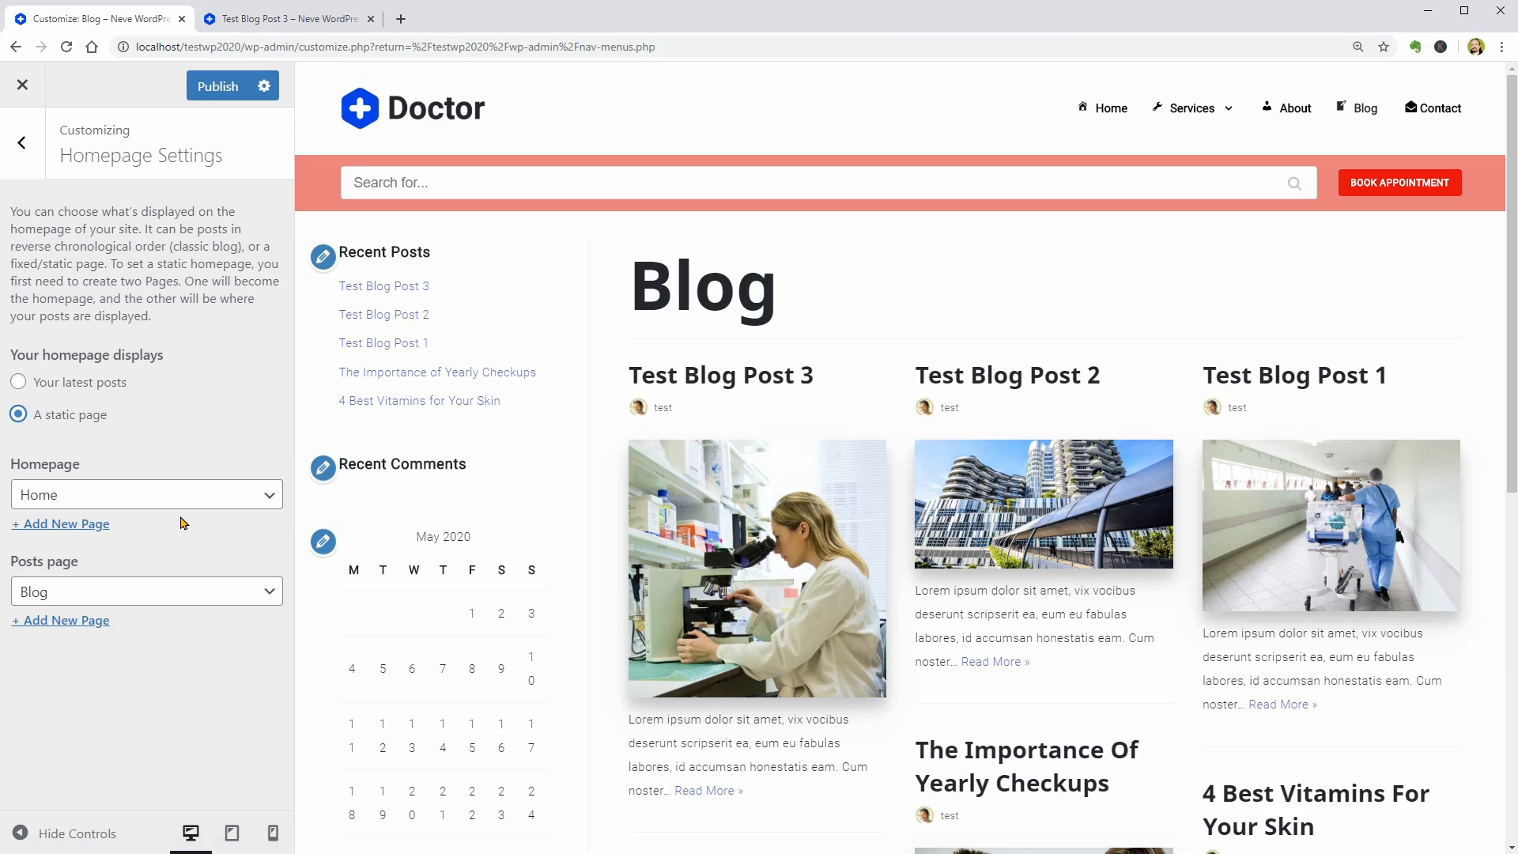
- Hide the help text in Additional CSS, enter an empty {} rule in the code editor and leave the section
{"action": "left_click", "coordinate": [26, 163]}
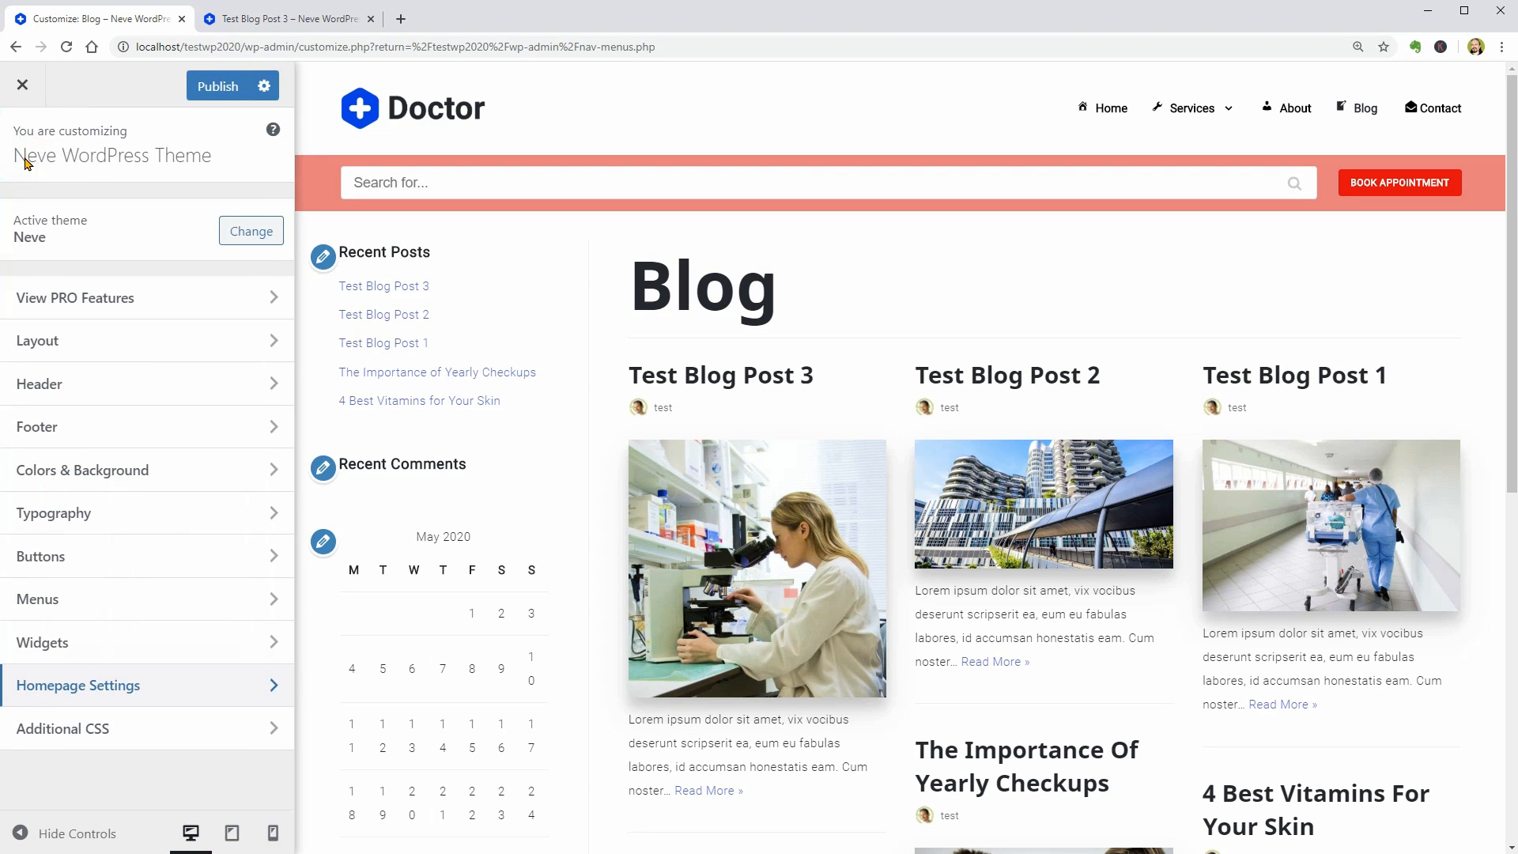
{"action": "left_click", "coordinate": [264, 731]}
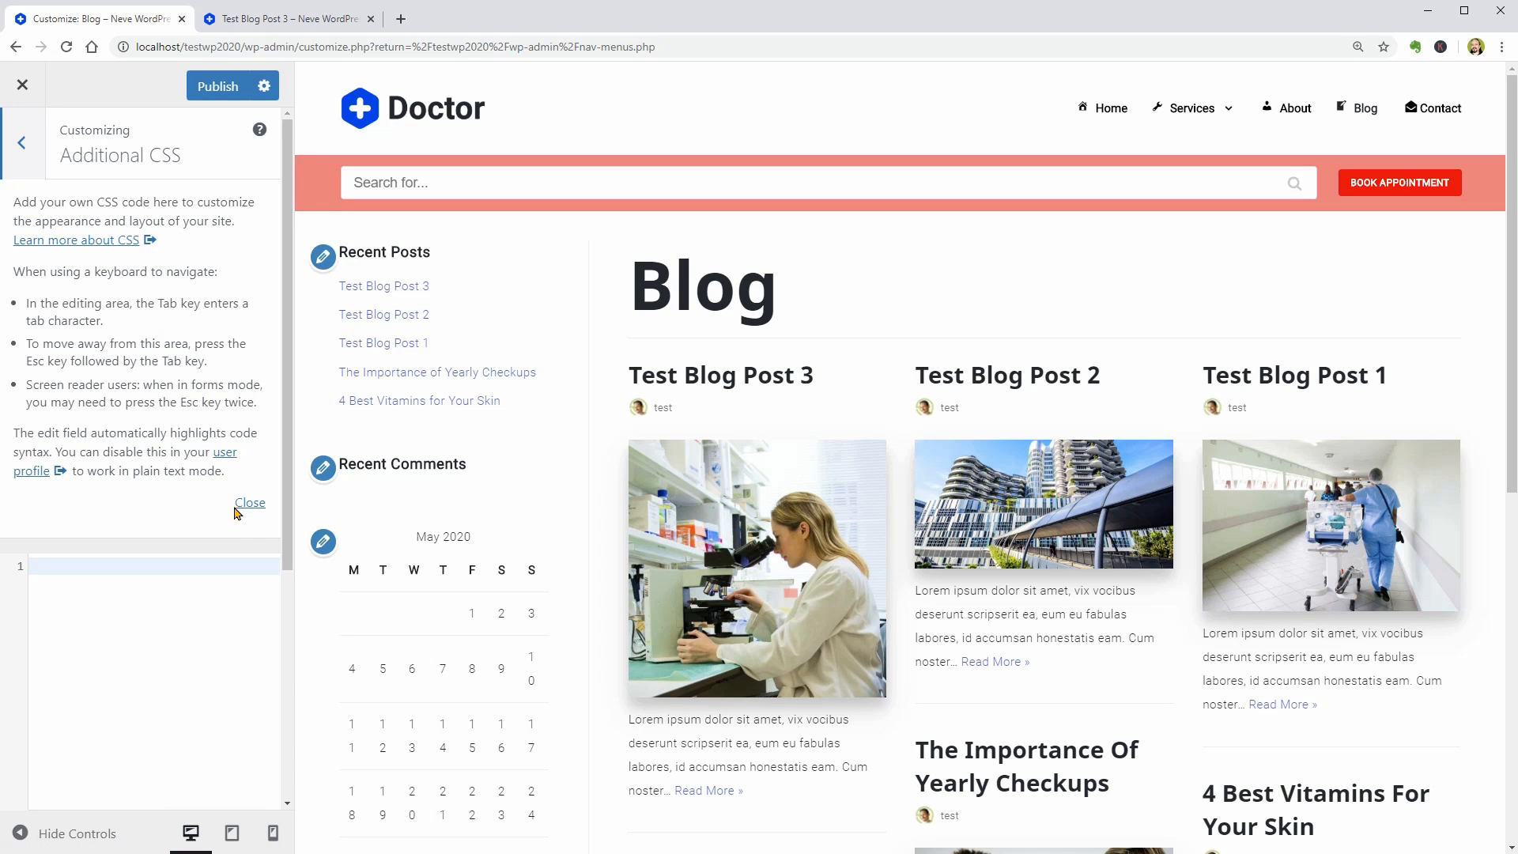
{"action": "left_click", "coordinate": [250, 512]}
{"action": "left_click", "coordinate": [251, 512]}
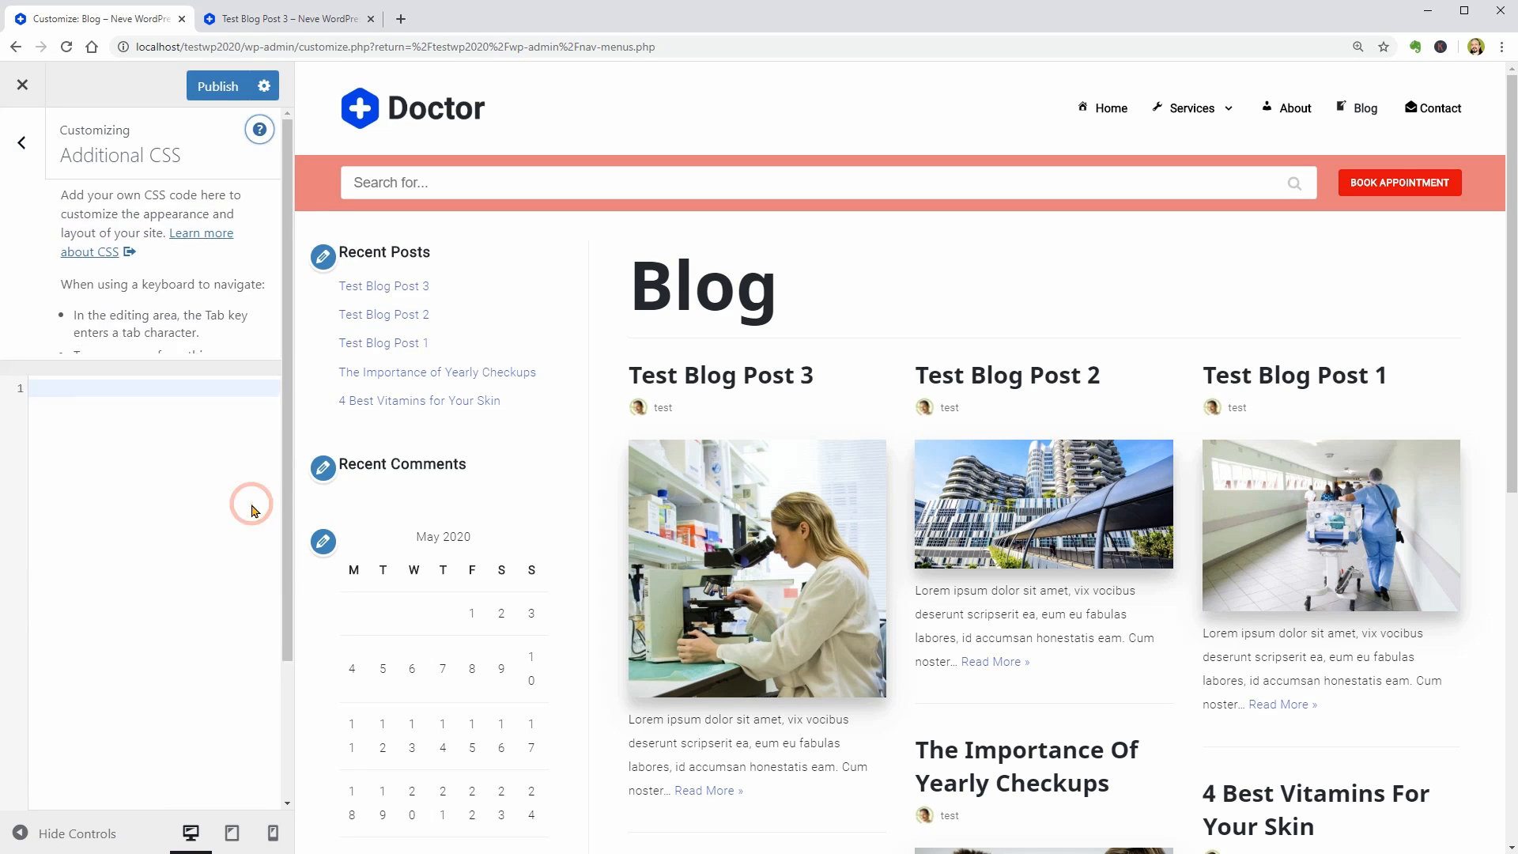
{"action": "left_click", "coordinate": [85, 216]}
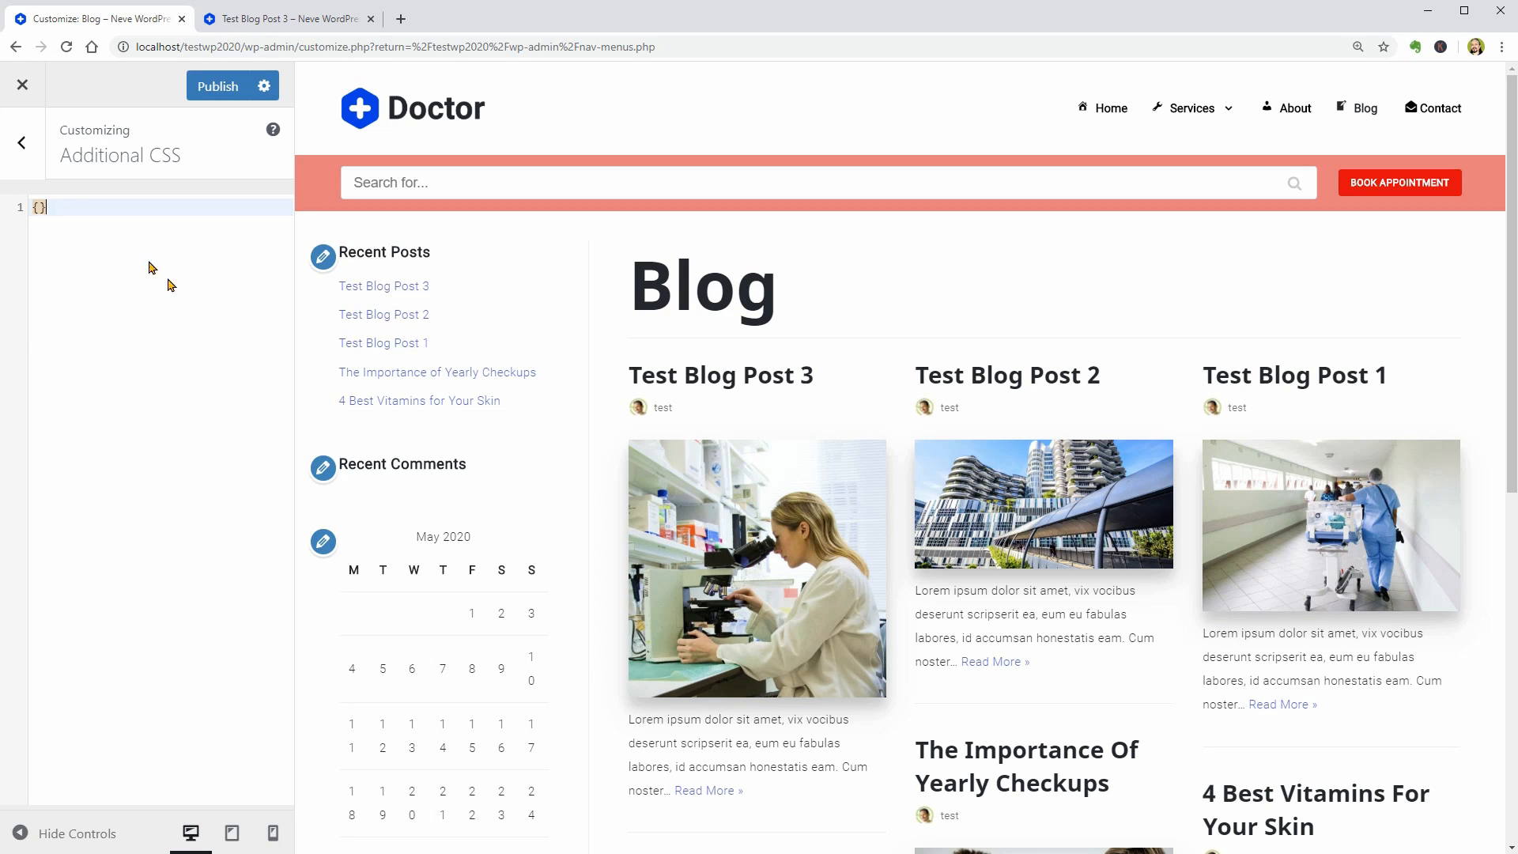
{"action": "left_click", "coordinate": [22, 151]}
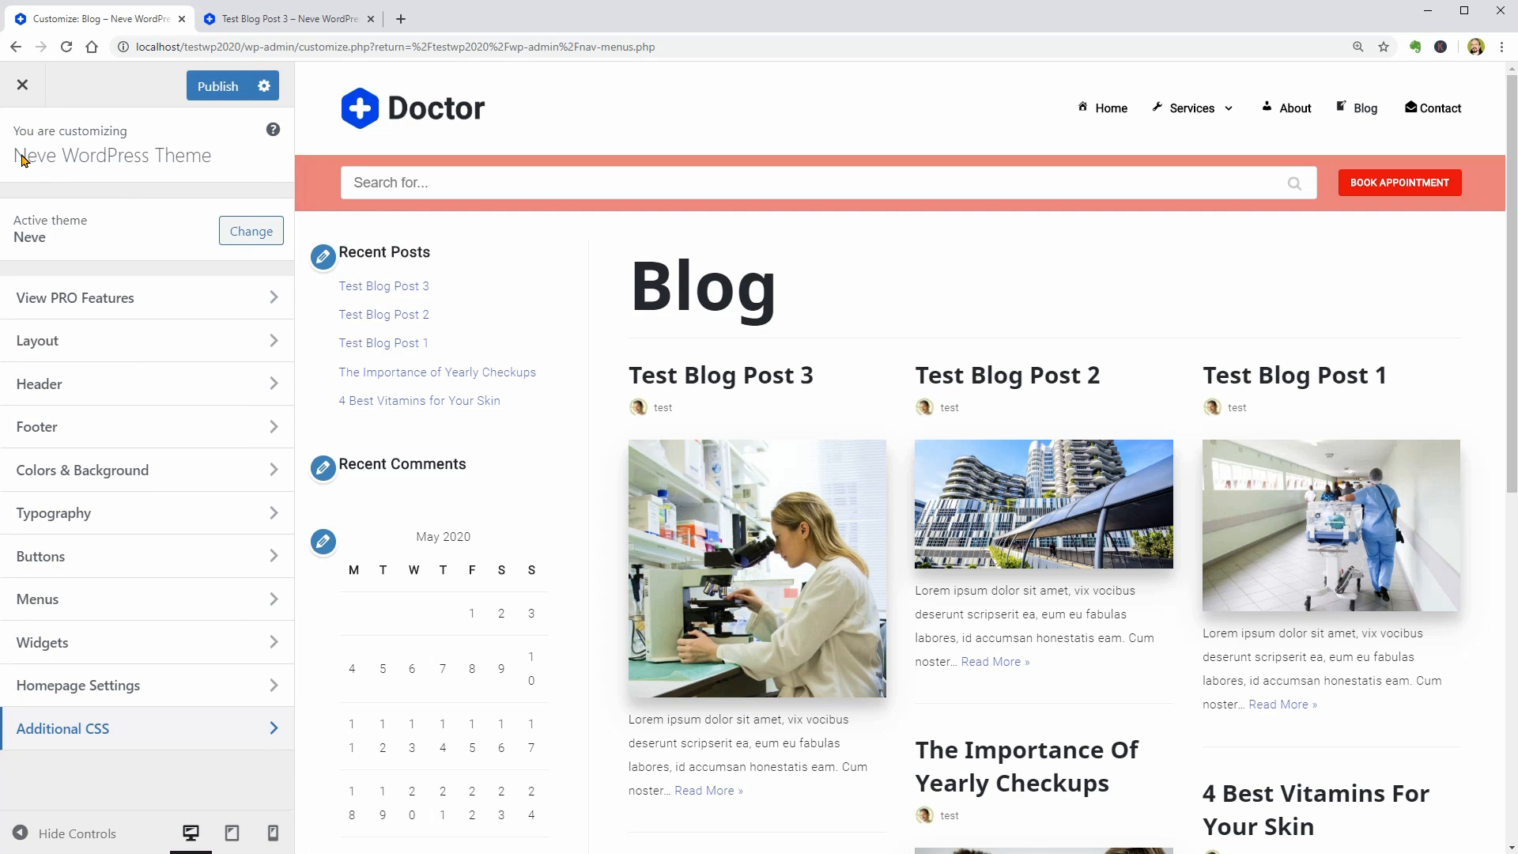
- Show the Home page in the preview, close the Test Blog Post 3 tab, and publish the changes before exiting the customizer
{"action": "left_click", "coordinate": [1110, 110]}
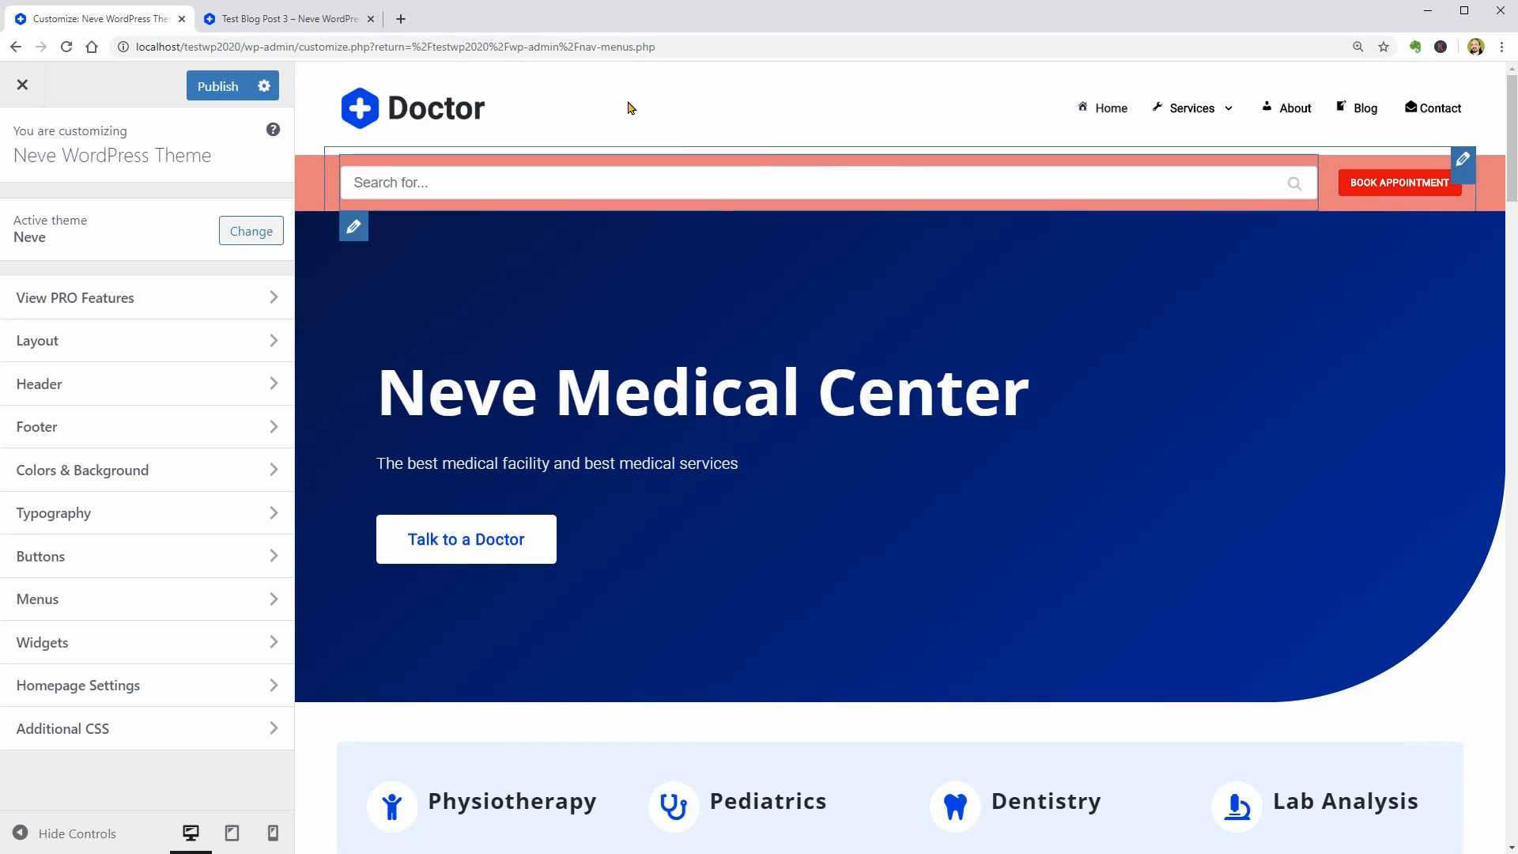
{"action": "left_click", "coordinate": [370, 18]}
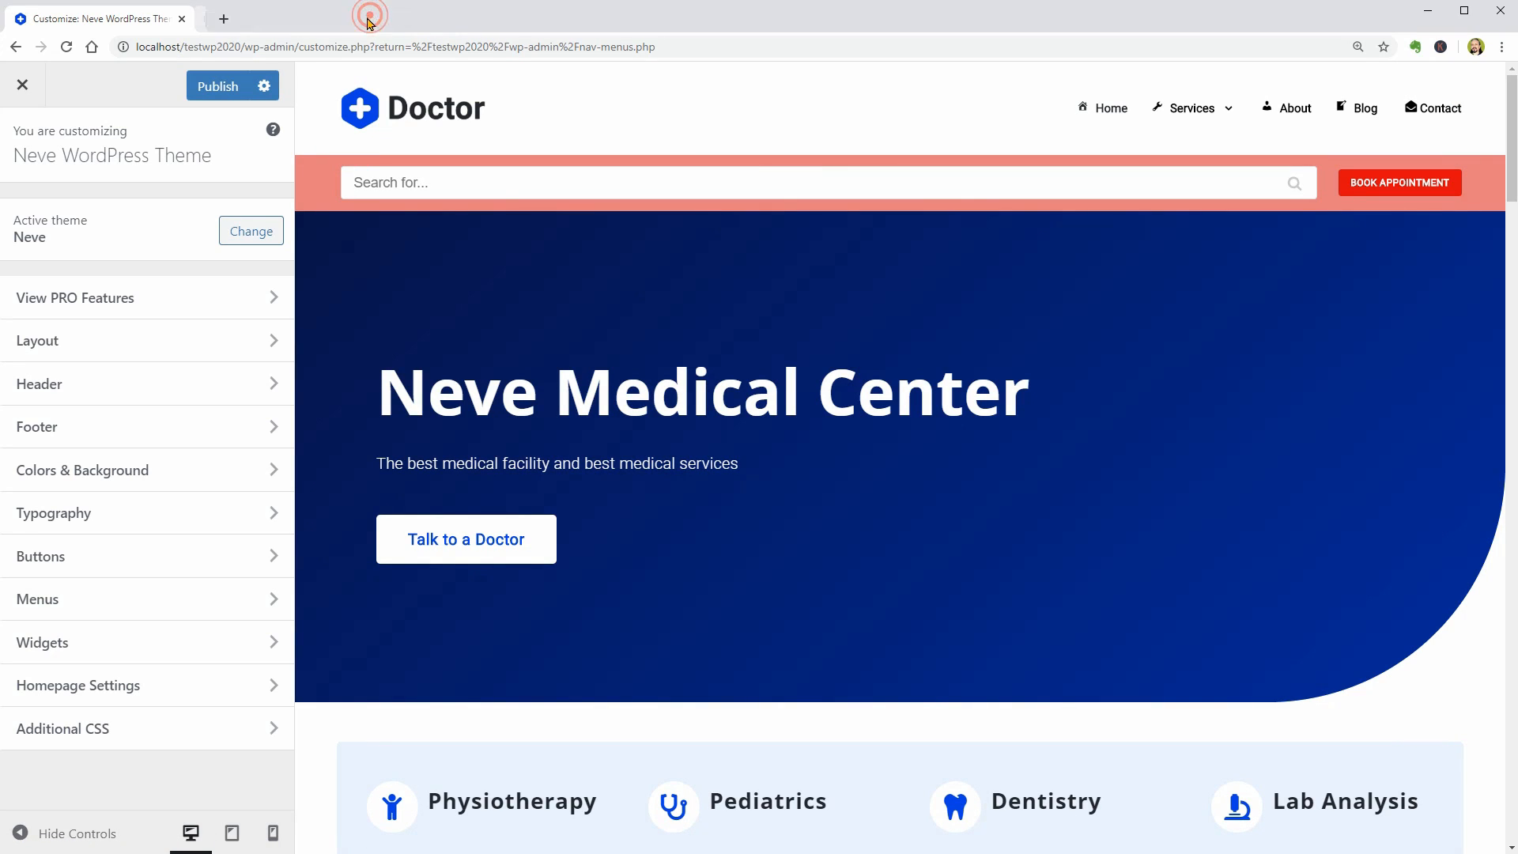
{"action": "left_click", "coordinate": [205, 88]}
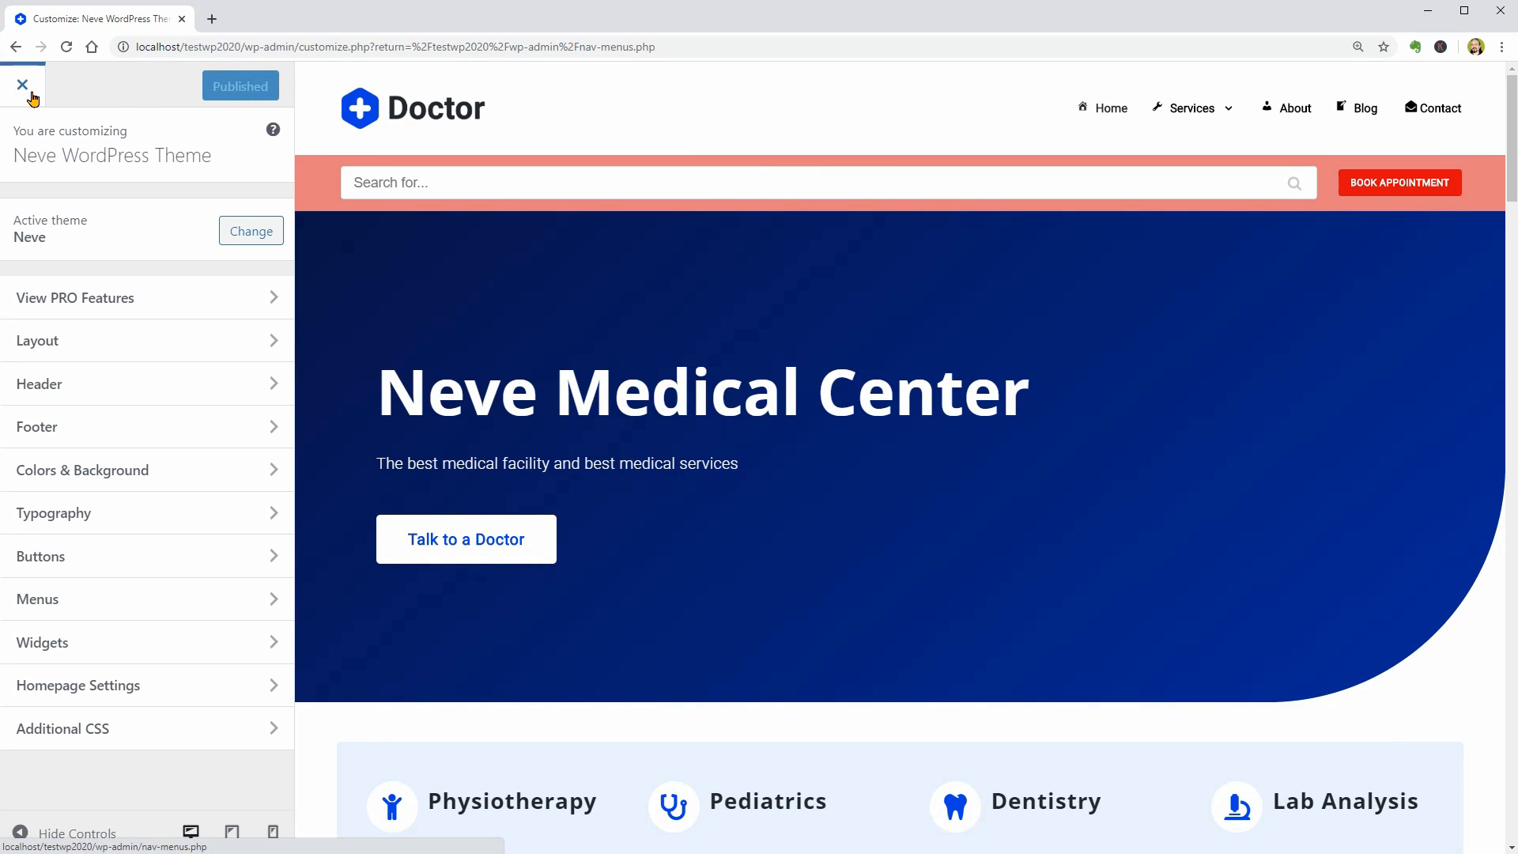
{"action": "left_click", "coordinate": [24, 86]}
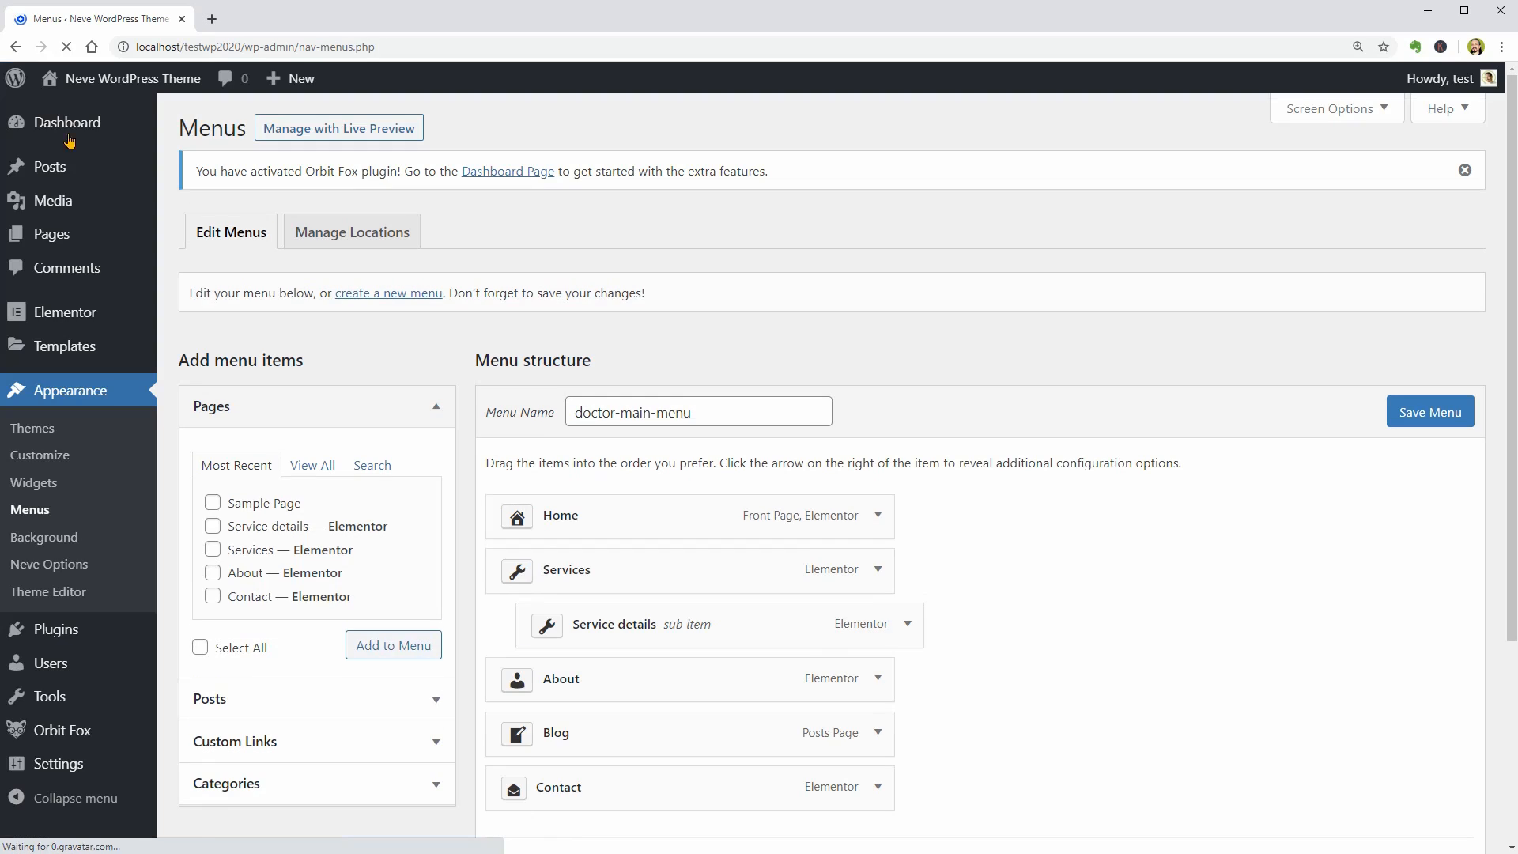
- Open Starter Sites in Neve Options and browse the pre-built Elementor websites
{"action": "left_click", "coordinate": [71, 564]}
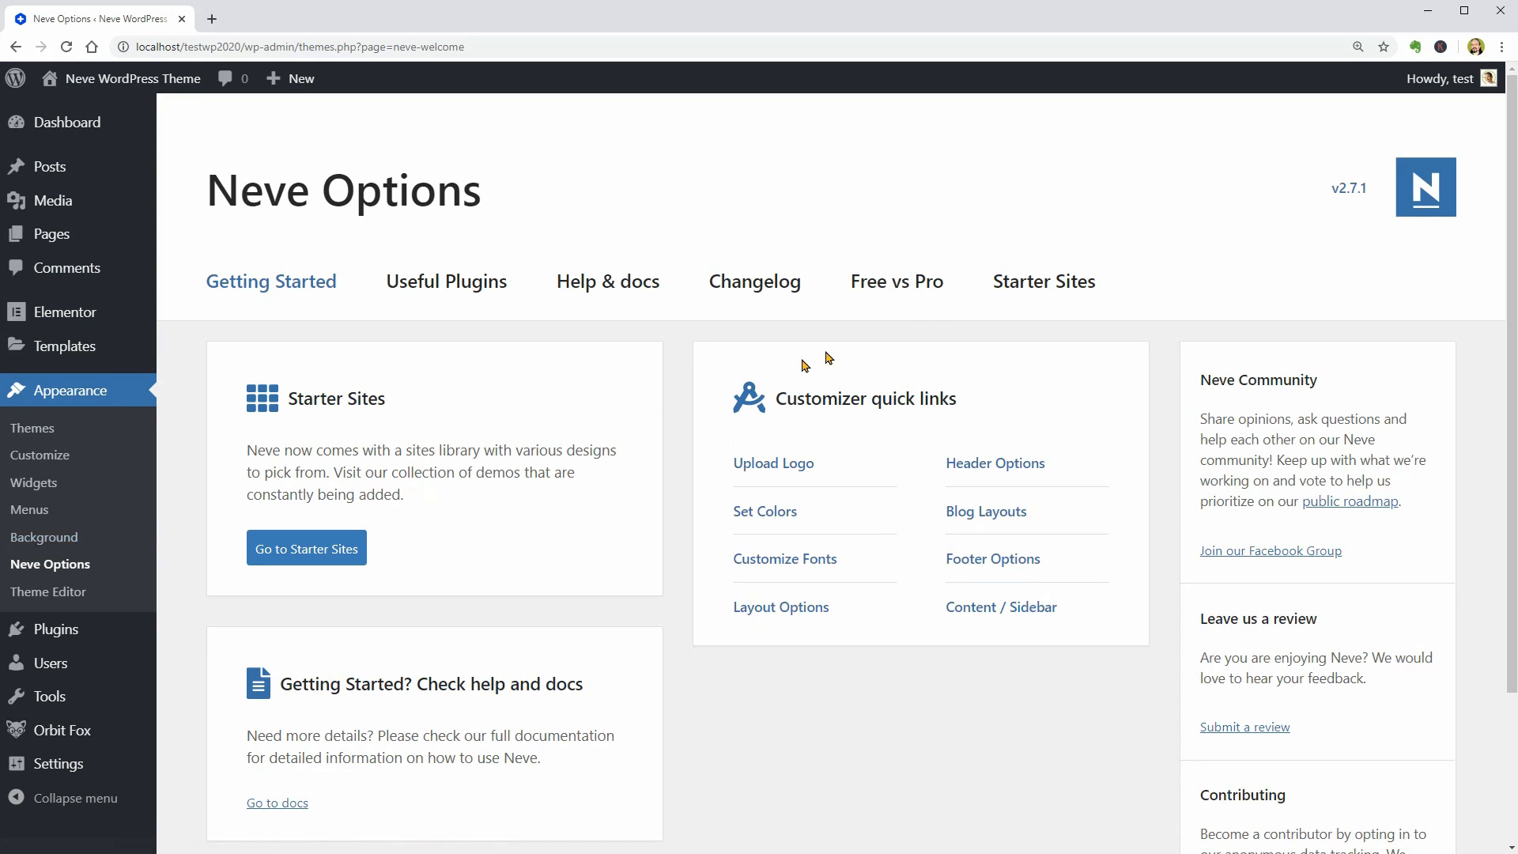
{"action": "left_click", "coordinate": [1028, 283]}
{"action": "scroll", "coordinate": [1171, 699], "scroll_direction": "down", "scroll_amount": 5}
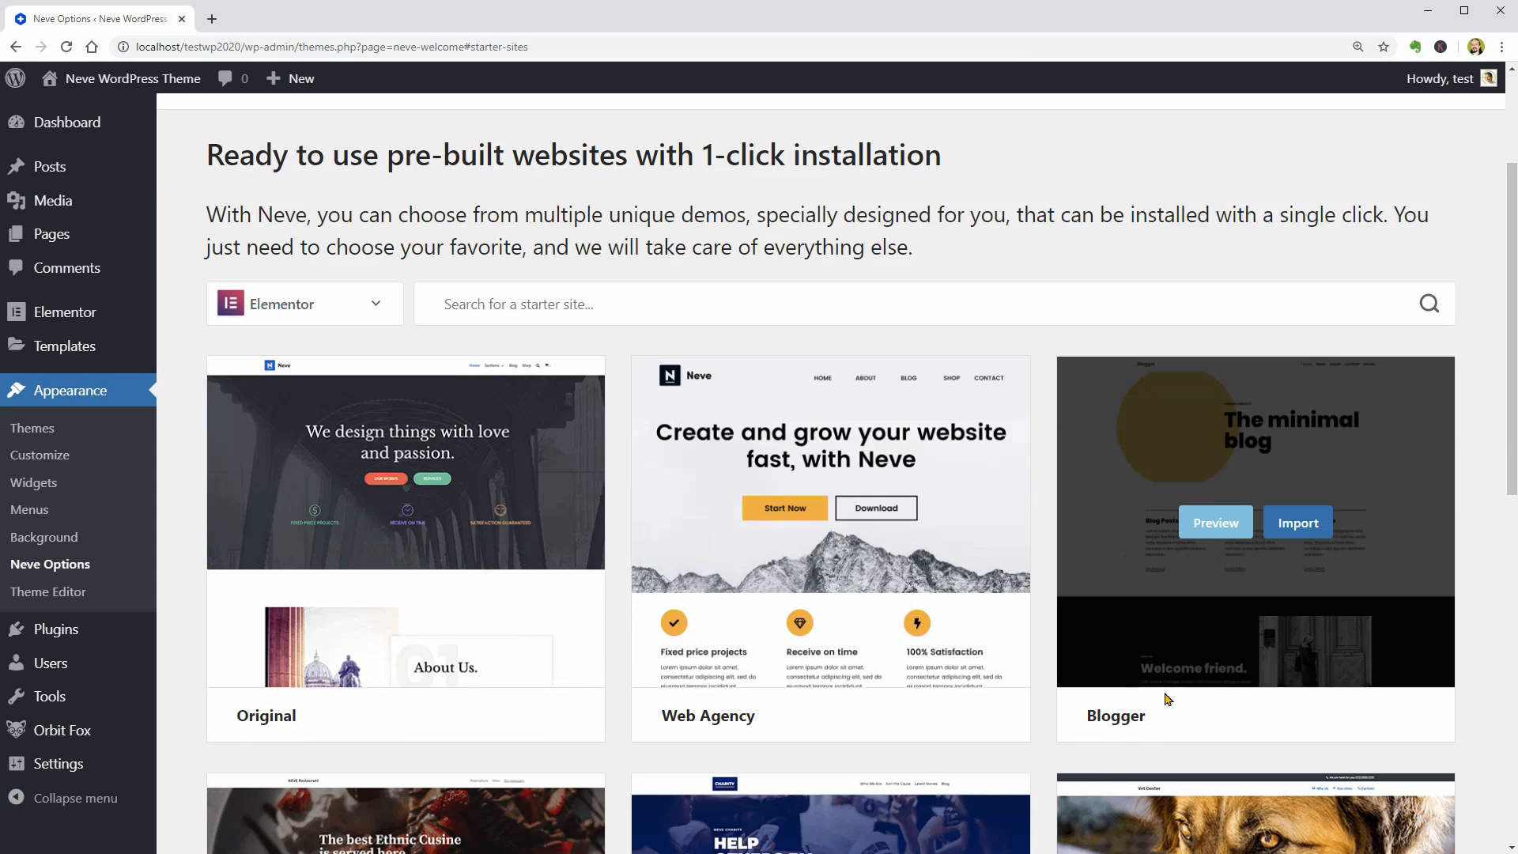